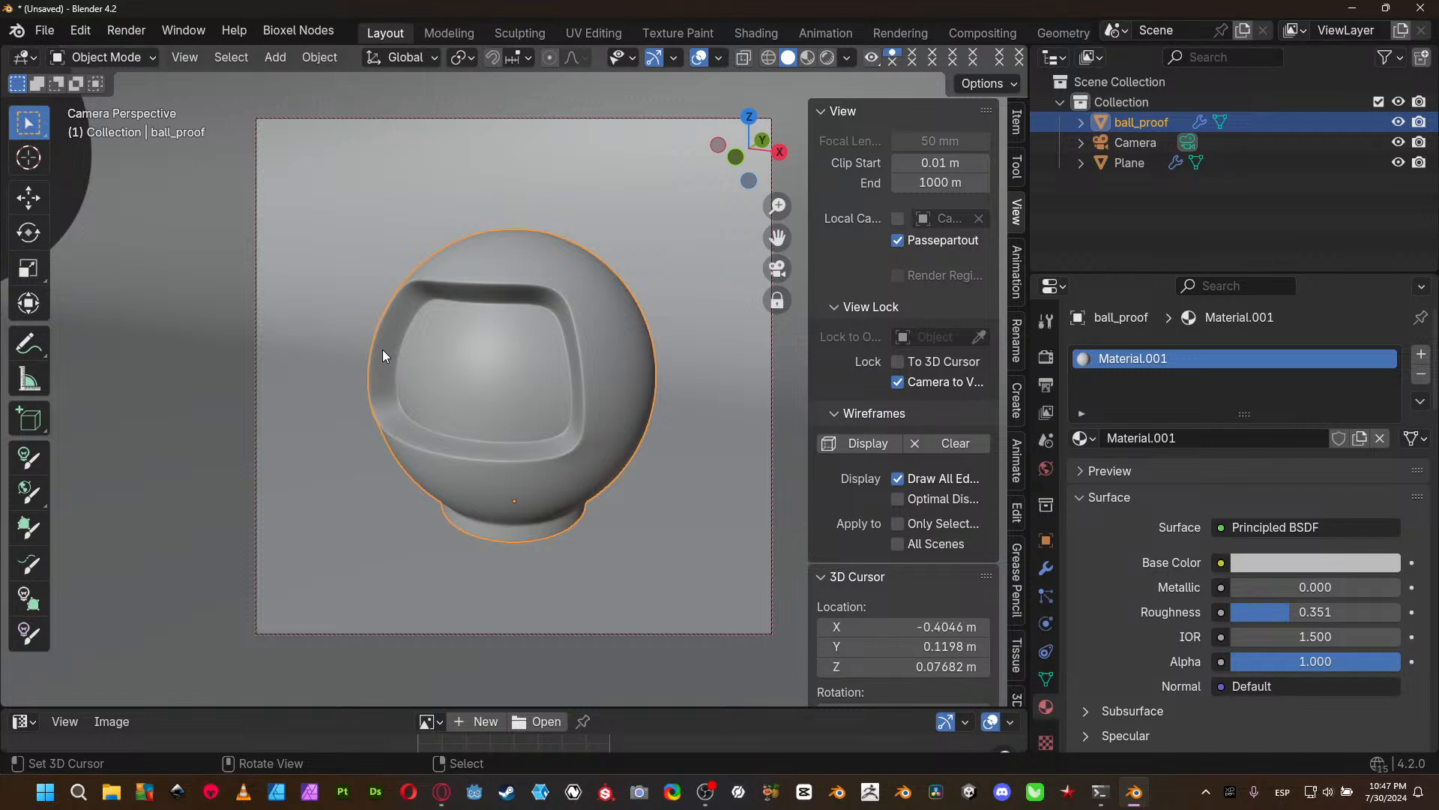
# - Enlarge the image editor area below the 3D viewport, turn off the Camera to View lock, and deselect the ball
pyautogui.moveTo(345, 708); pyautogui.dragTo(334, 507)
pyautogui.click(897, 382)
pyautogui.scroll(-1, 611, 313)
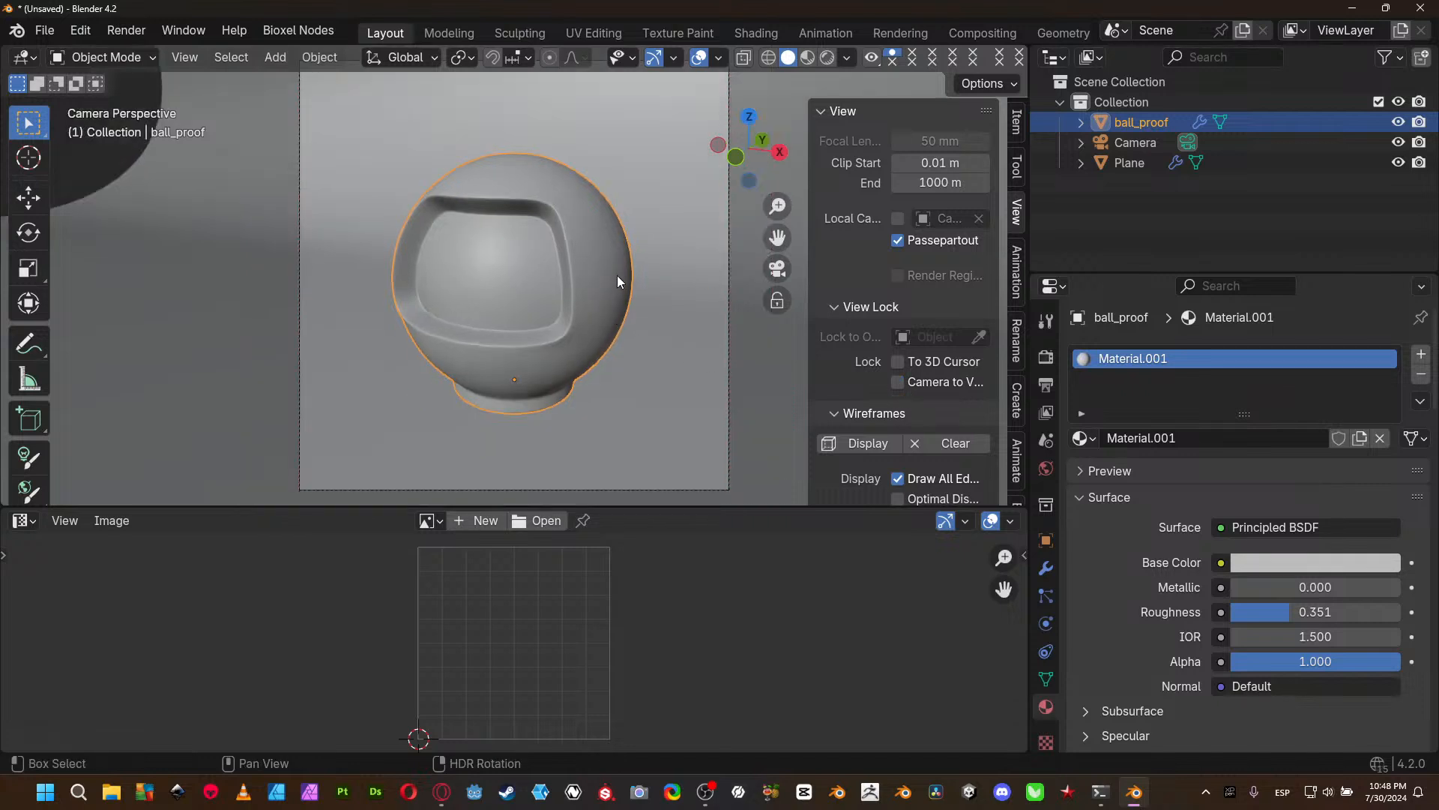
pyautogui.keyDown('shift'); pyautogui.moveTo(618, 276); pyautogui.dragTo(592, 286, button='middle'); pyautogui.keyUp('shift')
pyautogui.scroll(-1, 593, 293)
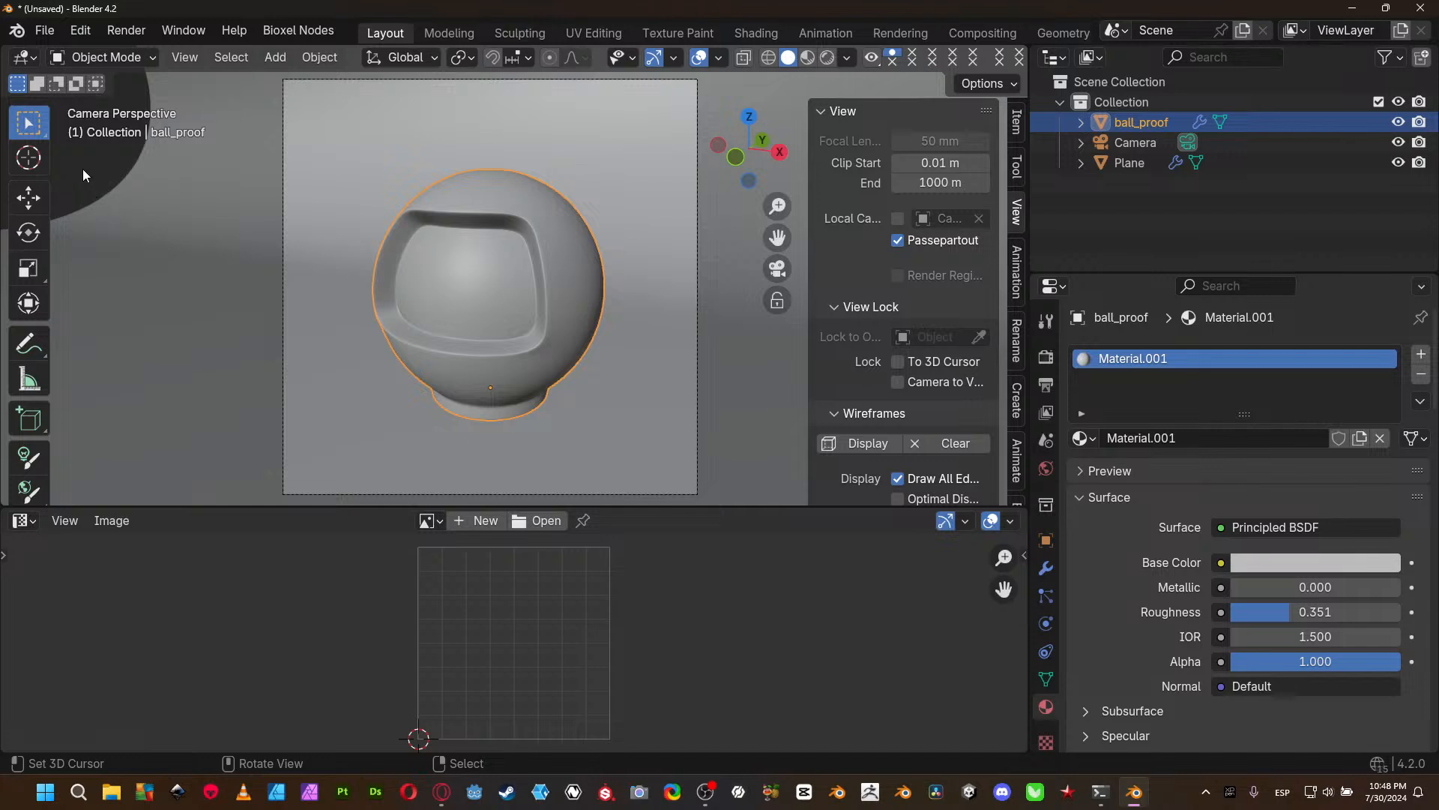
pyautogui.click(88, 189)
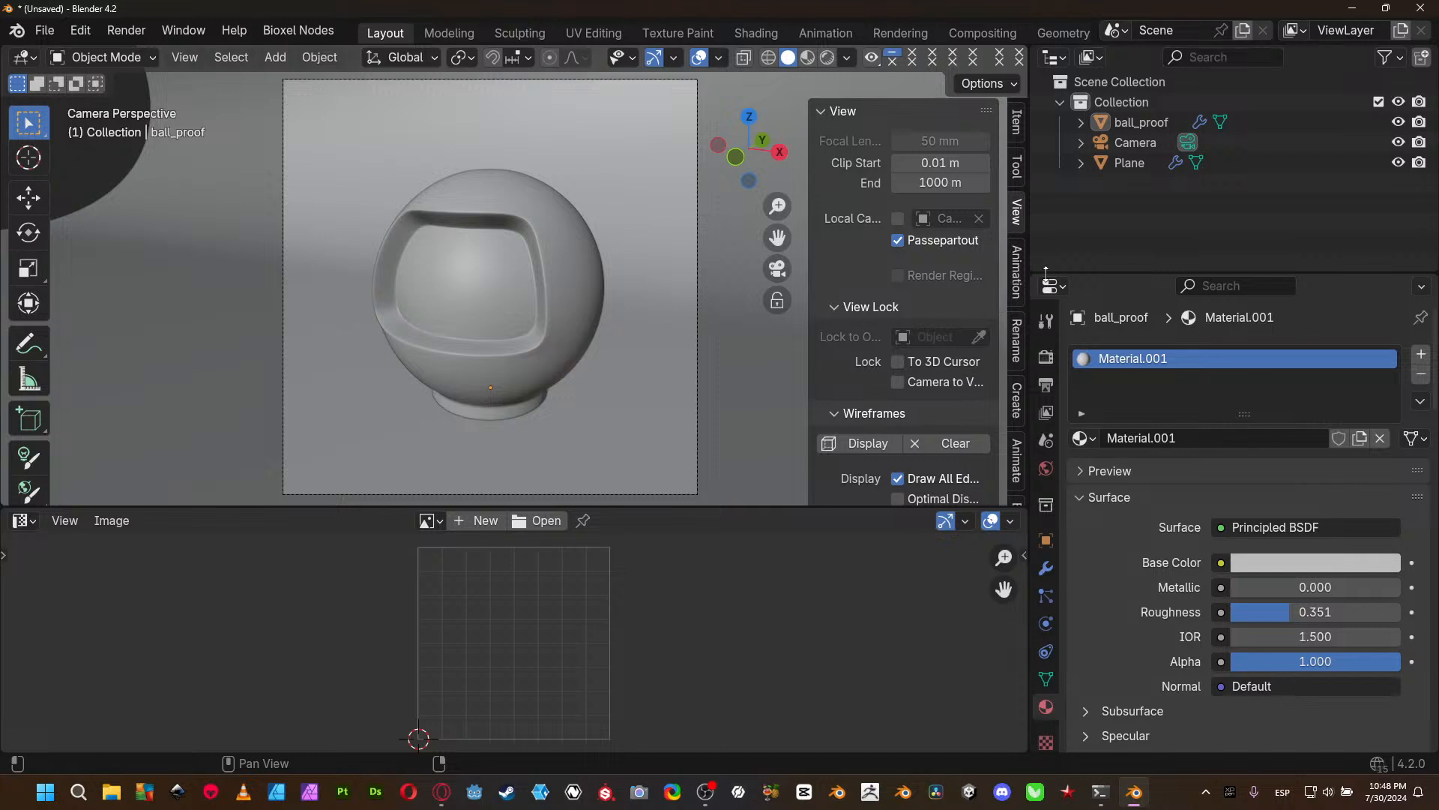
# - Hide the viewport's sidebar and enlarge the material properties area together with its material slot list
pyautogui.moveTo(1046, 272); pyautogui.dragTo(1086, 161)
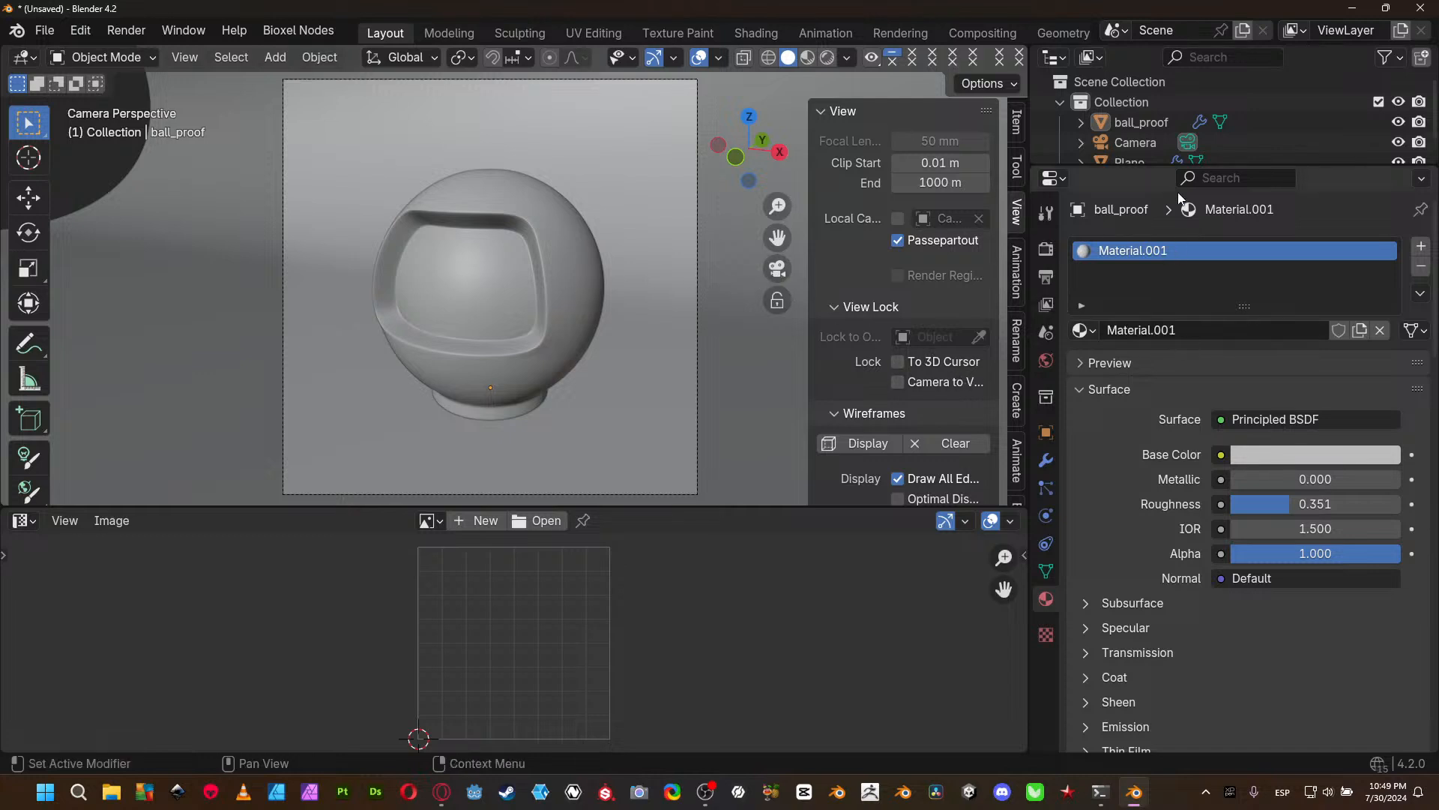
pyautogui.moveTo(1164, 168); pyautogui.dragTo(1164, 73)
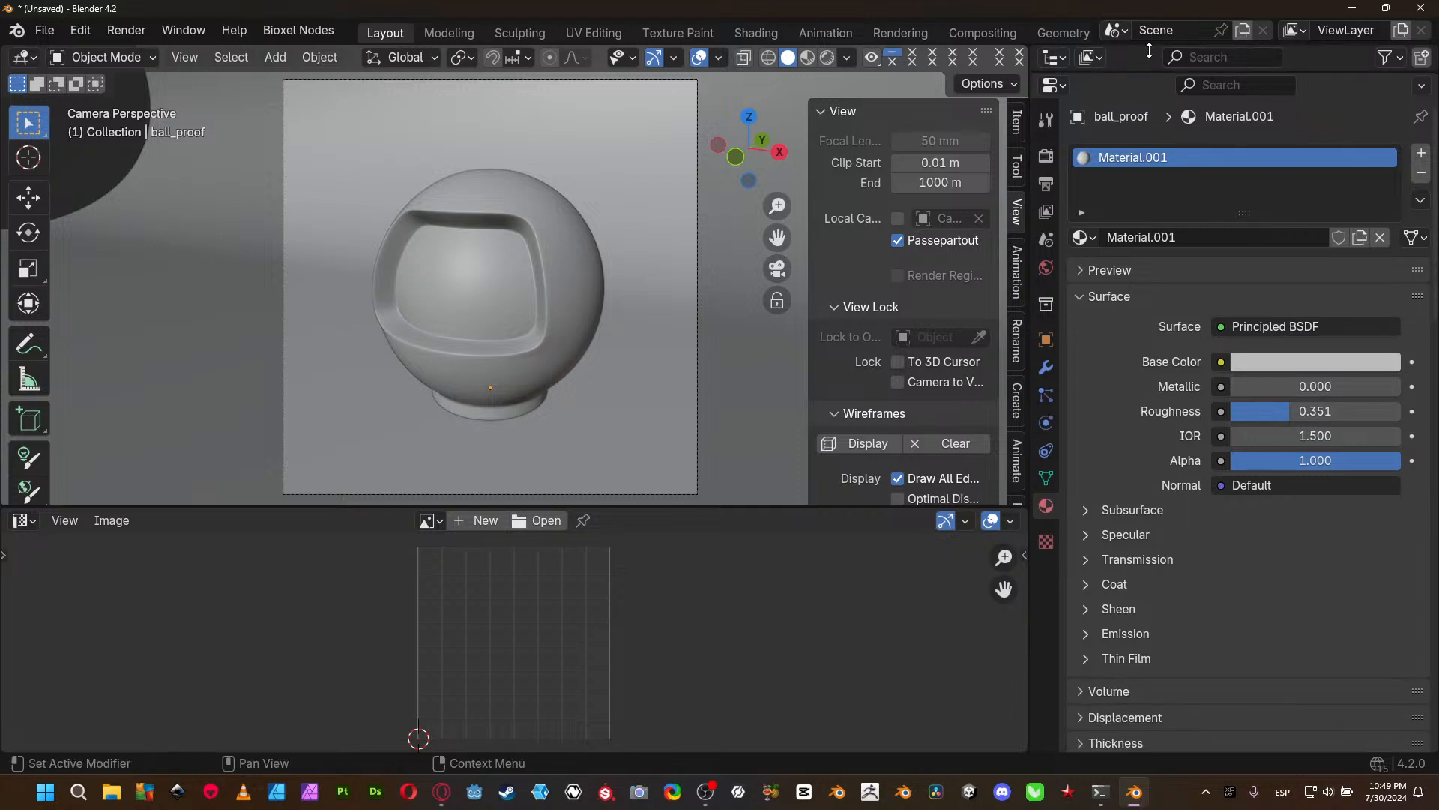
pyautogui.press('n')
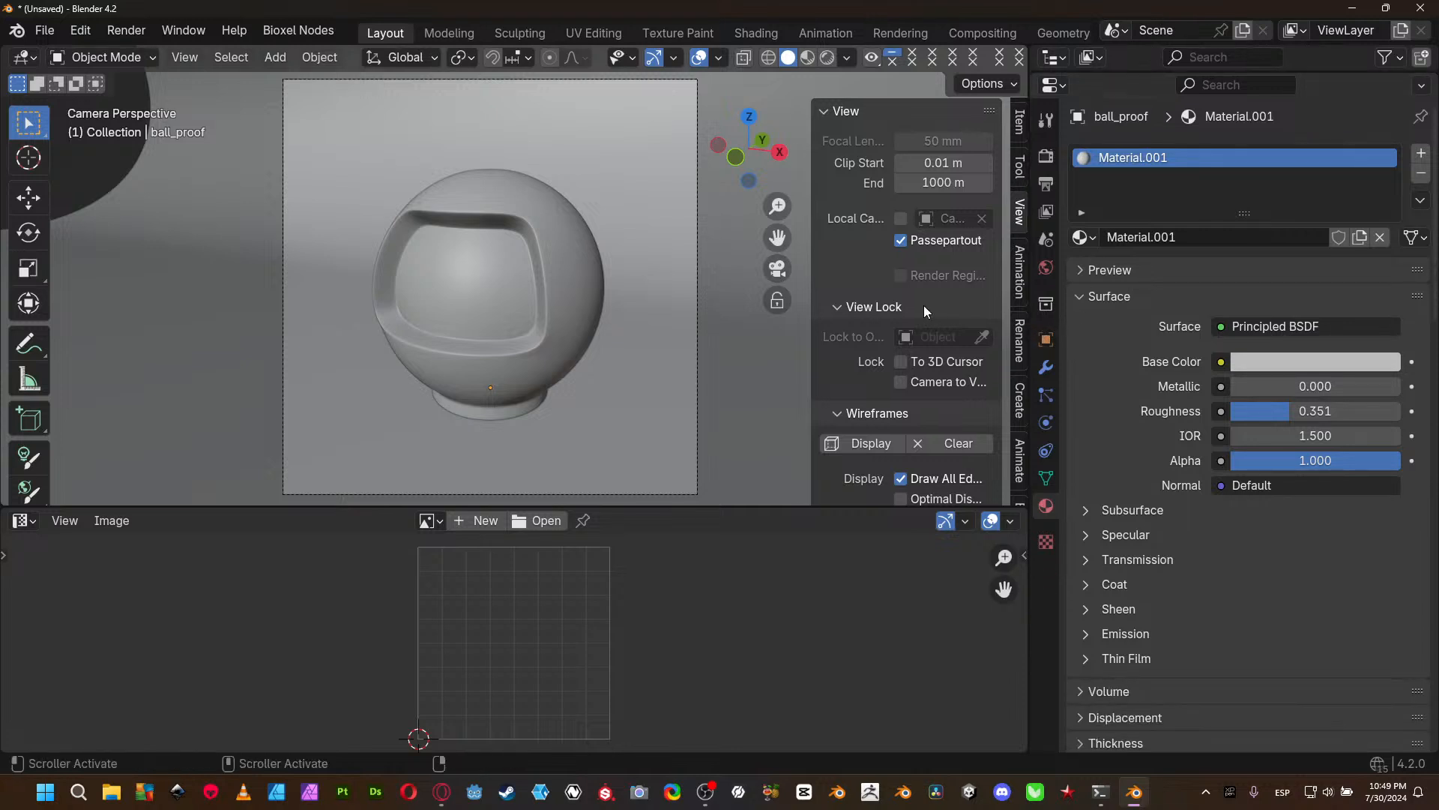
pyautogui.moveTo(1027, 316); pyautogui.dragTo(853, 337)
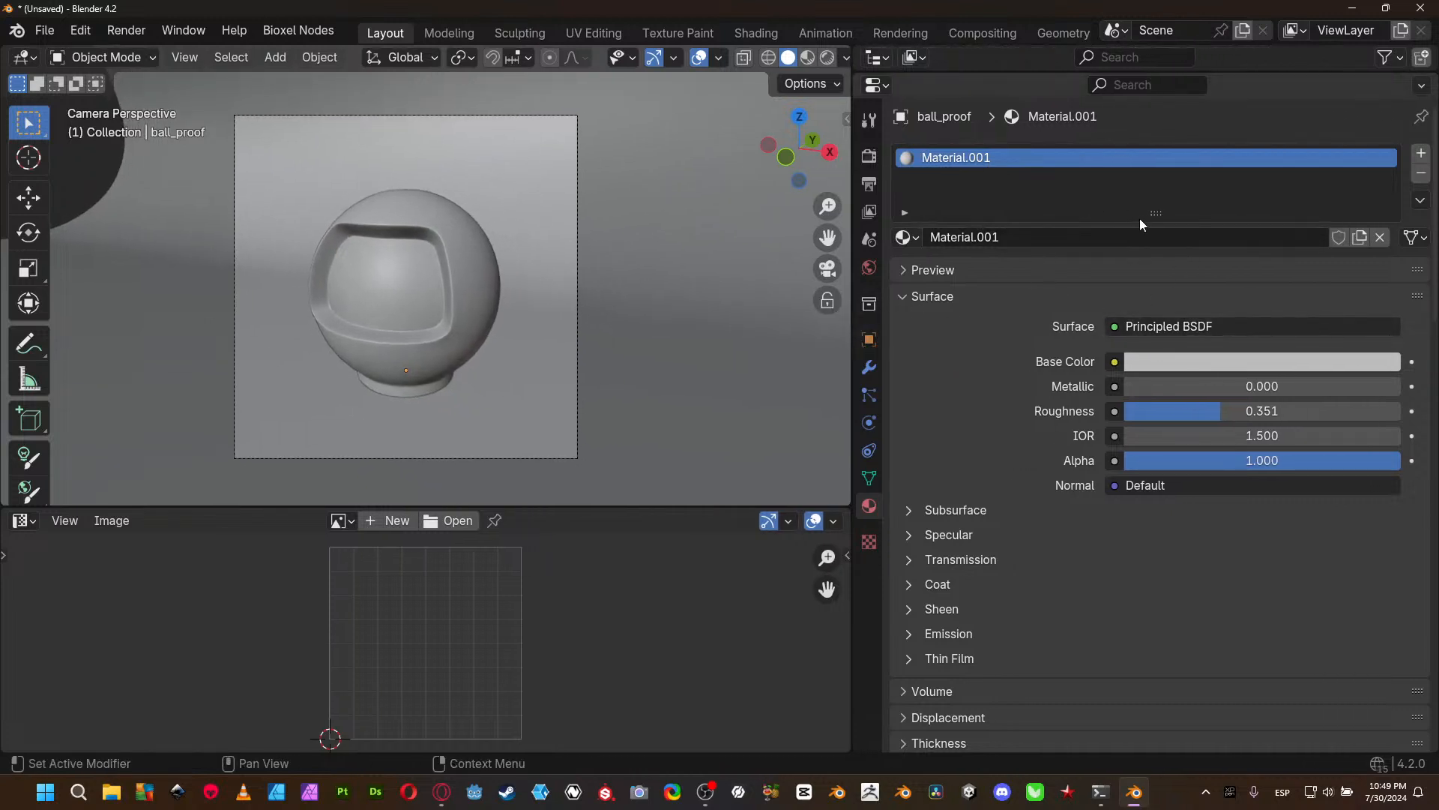
pyautogui.moveTo(1155, 215); pyautogui.dragTo(1149, 275)
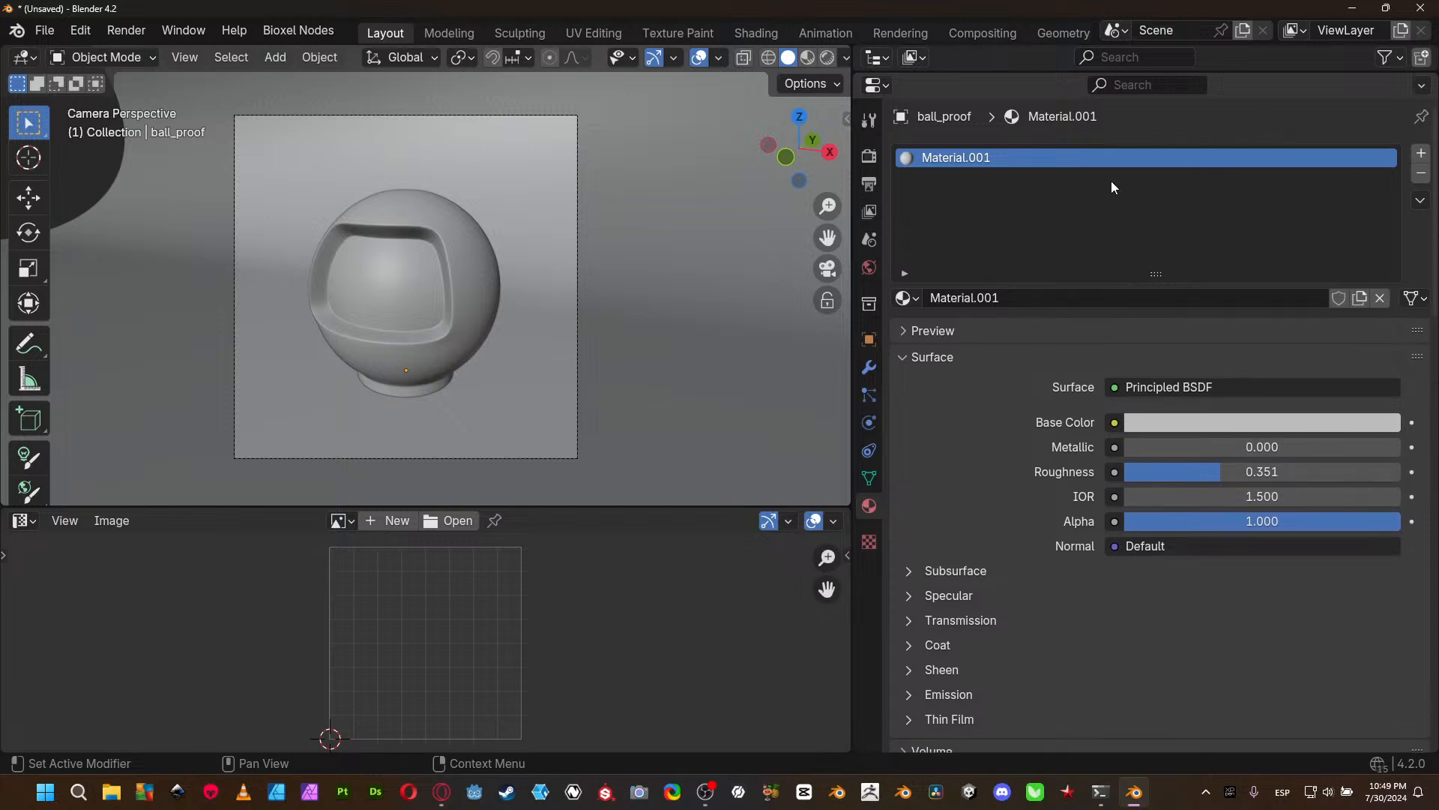
# - Inspect the materials assigned to the ball and the background plane, including the plane's material preview
pyautogui.click(361, 299)
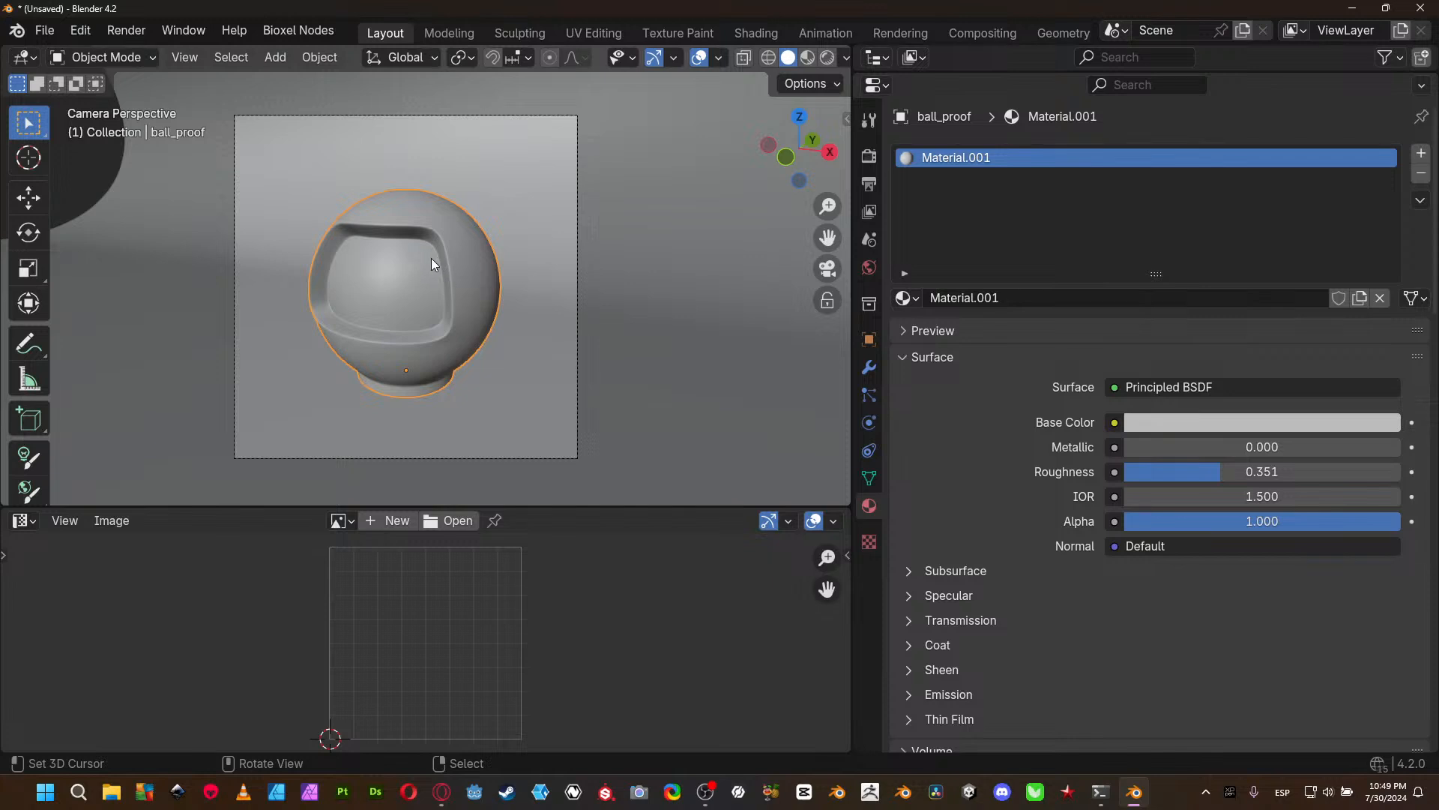
pyautogui.click(514, 217)
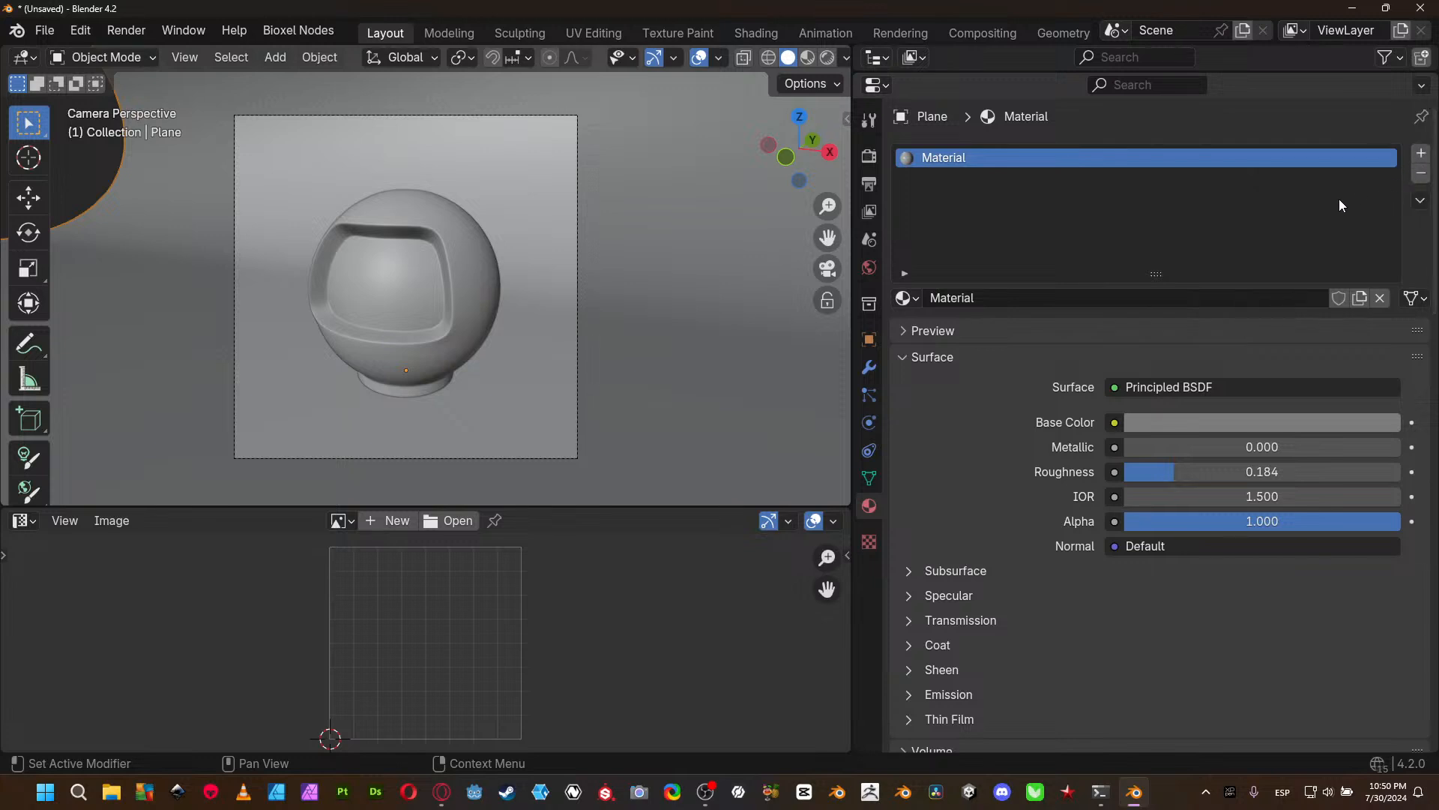
pyautogui.click(906, 335)
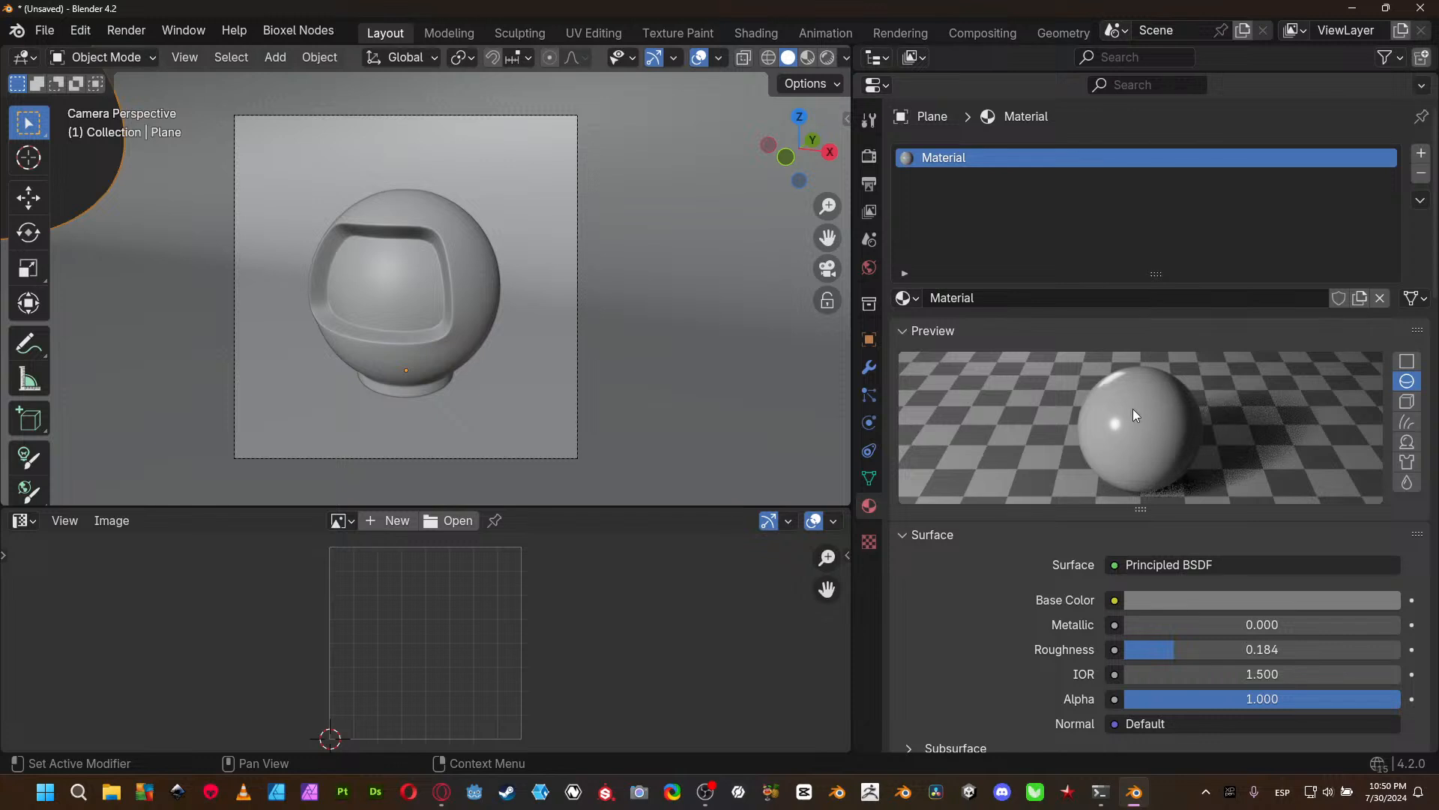
pyautogui.click(902, 331)
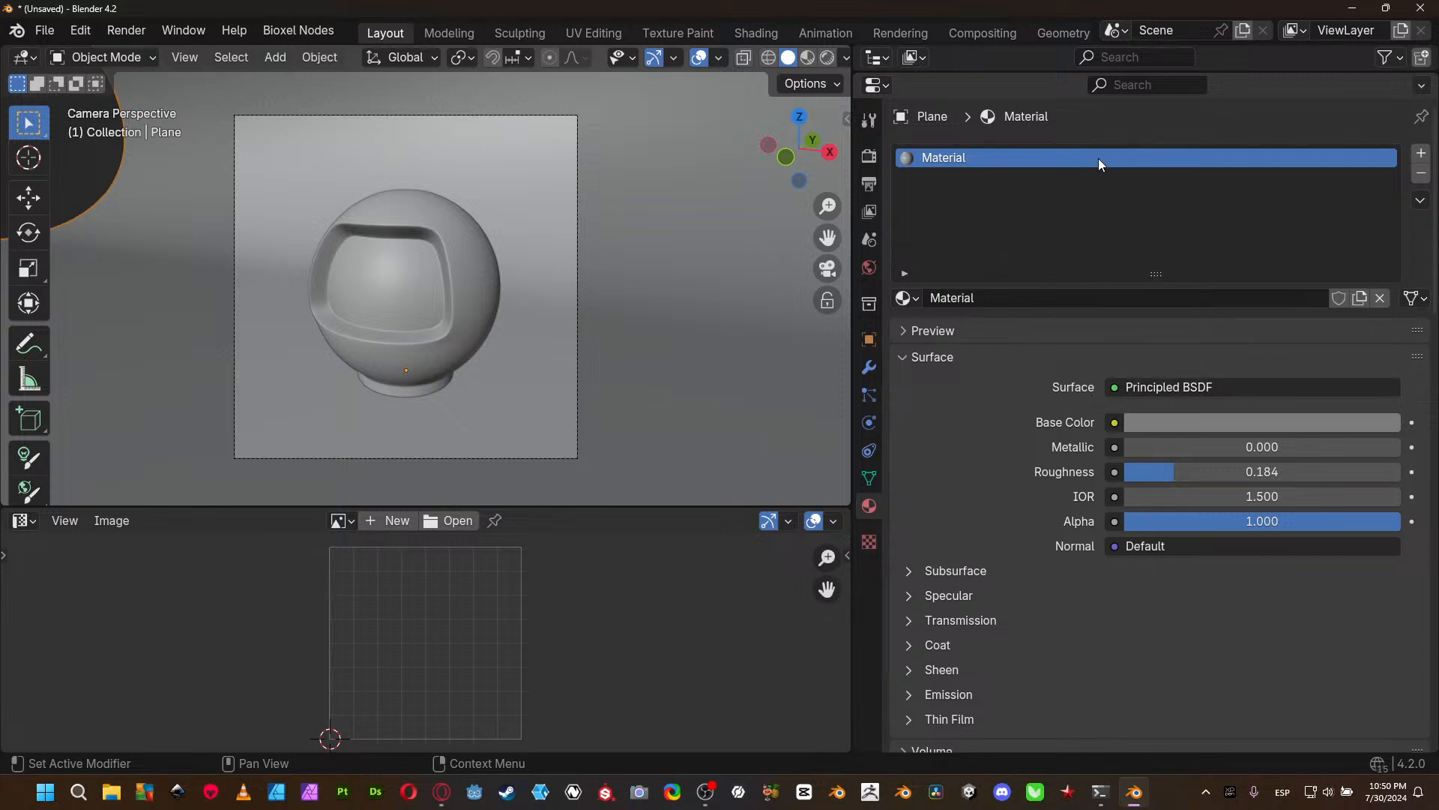
# - Add two extra material slots with new materials to the background plane and remove both slots again
pyautogui.click(1421, 153)
pyautogui.click(1420, 152)
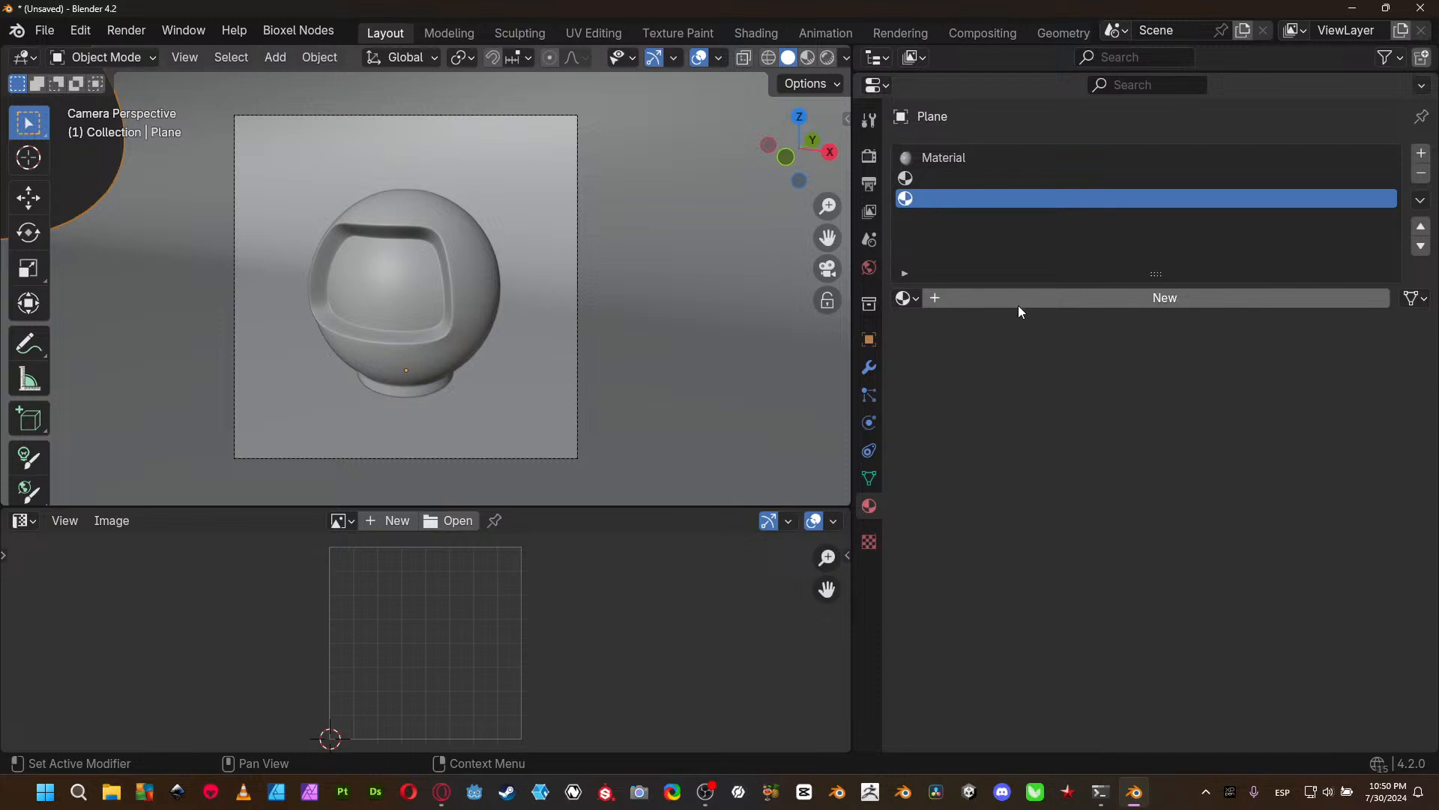
pyautogui.click(1130, 300)
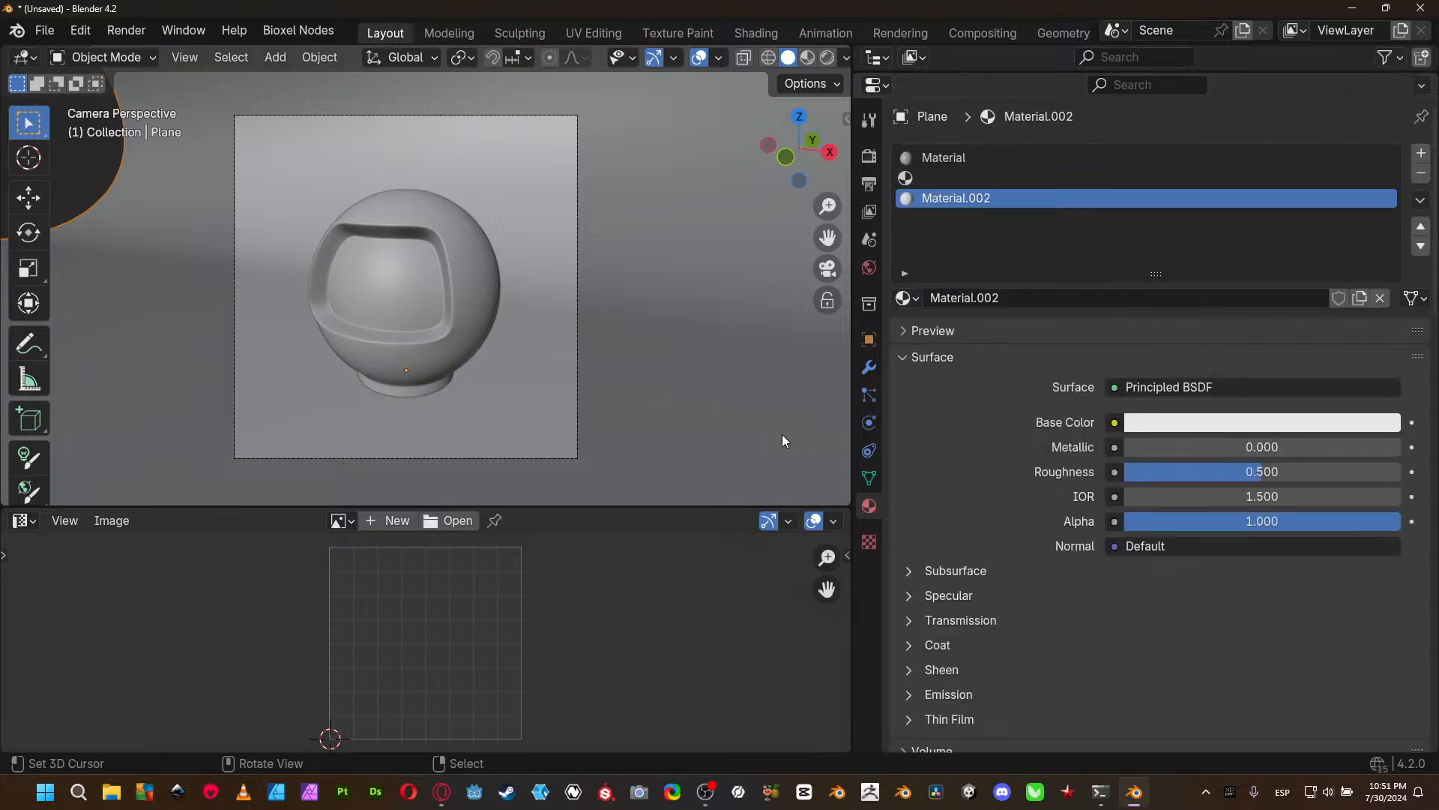
pyautogui.click(946, 179)
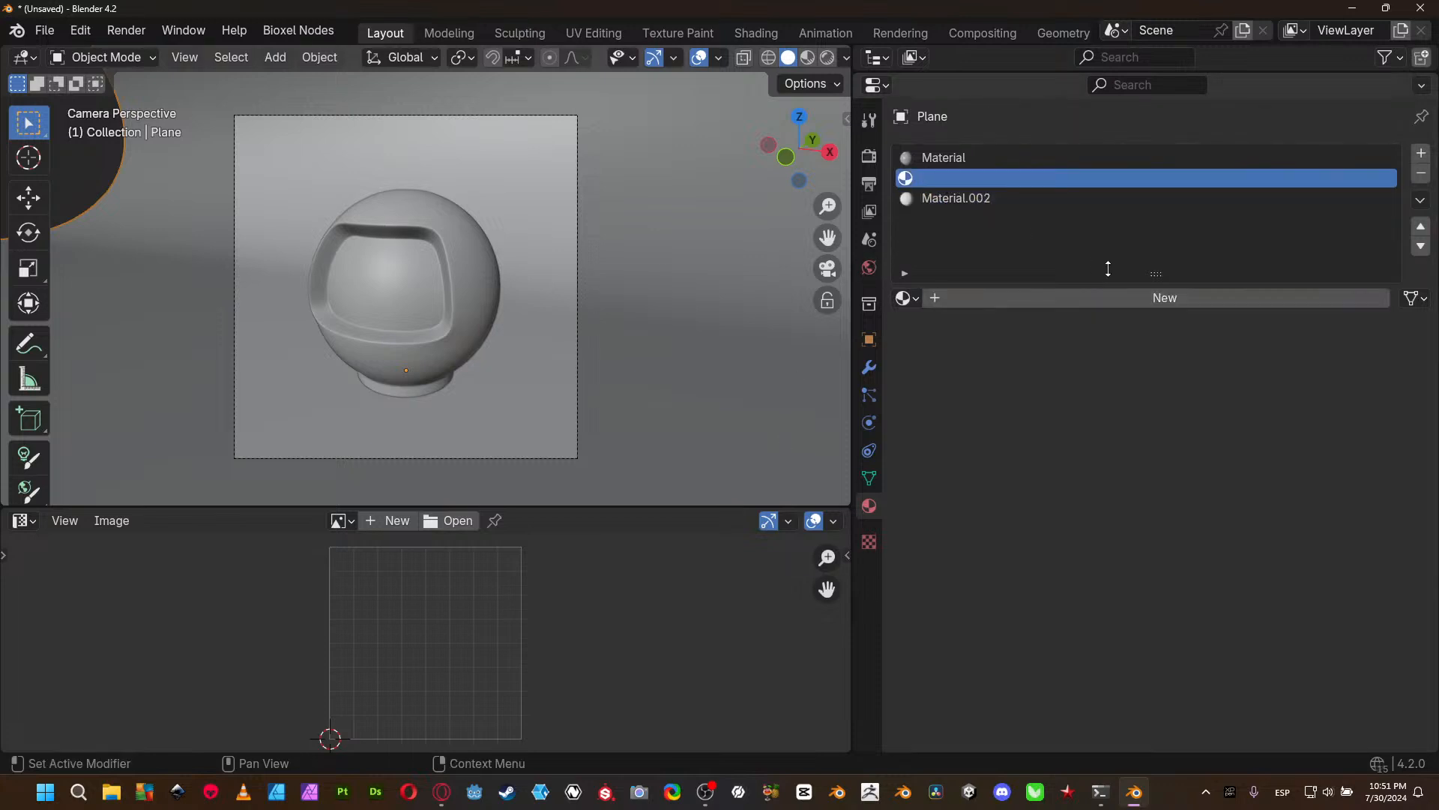
pyautogui.click(1122, 299)
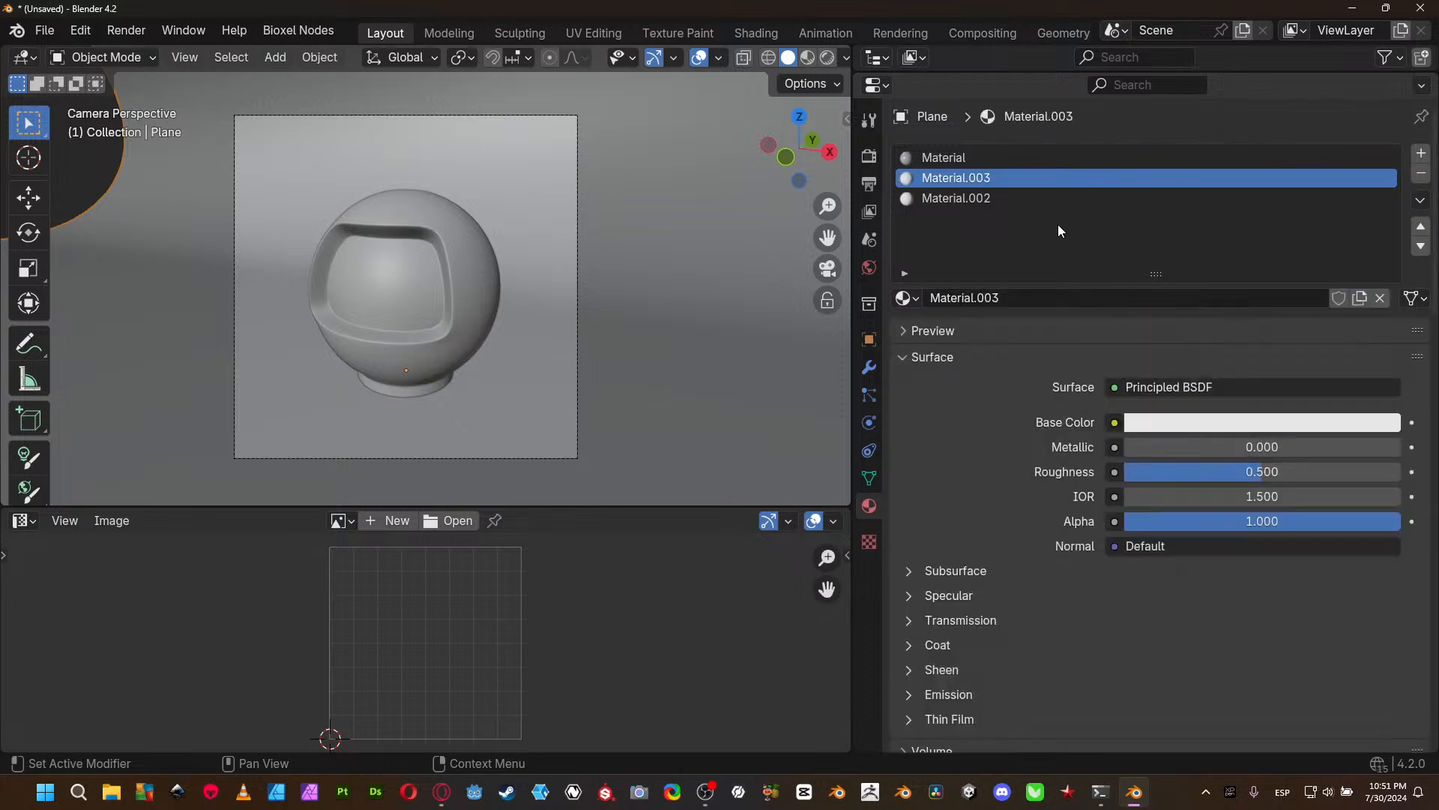
pyautogui.click(1028, 199)
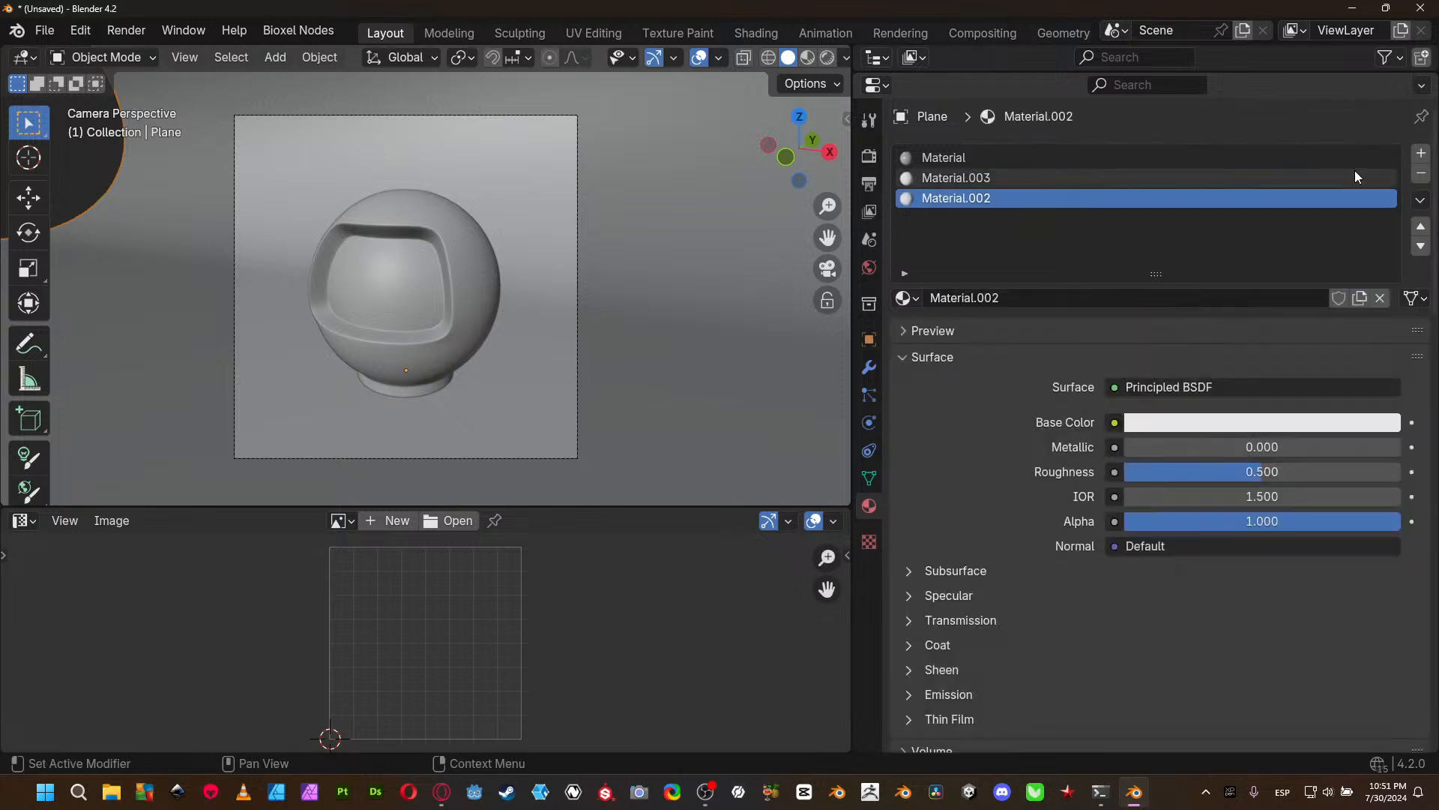
pyautogui.click(1421, 175)
pyautogui.click(1421, 175)
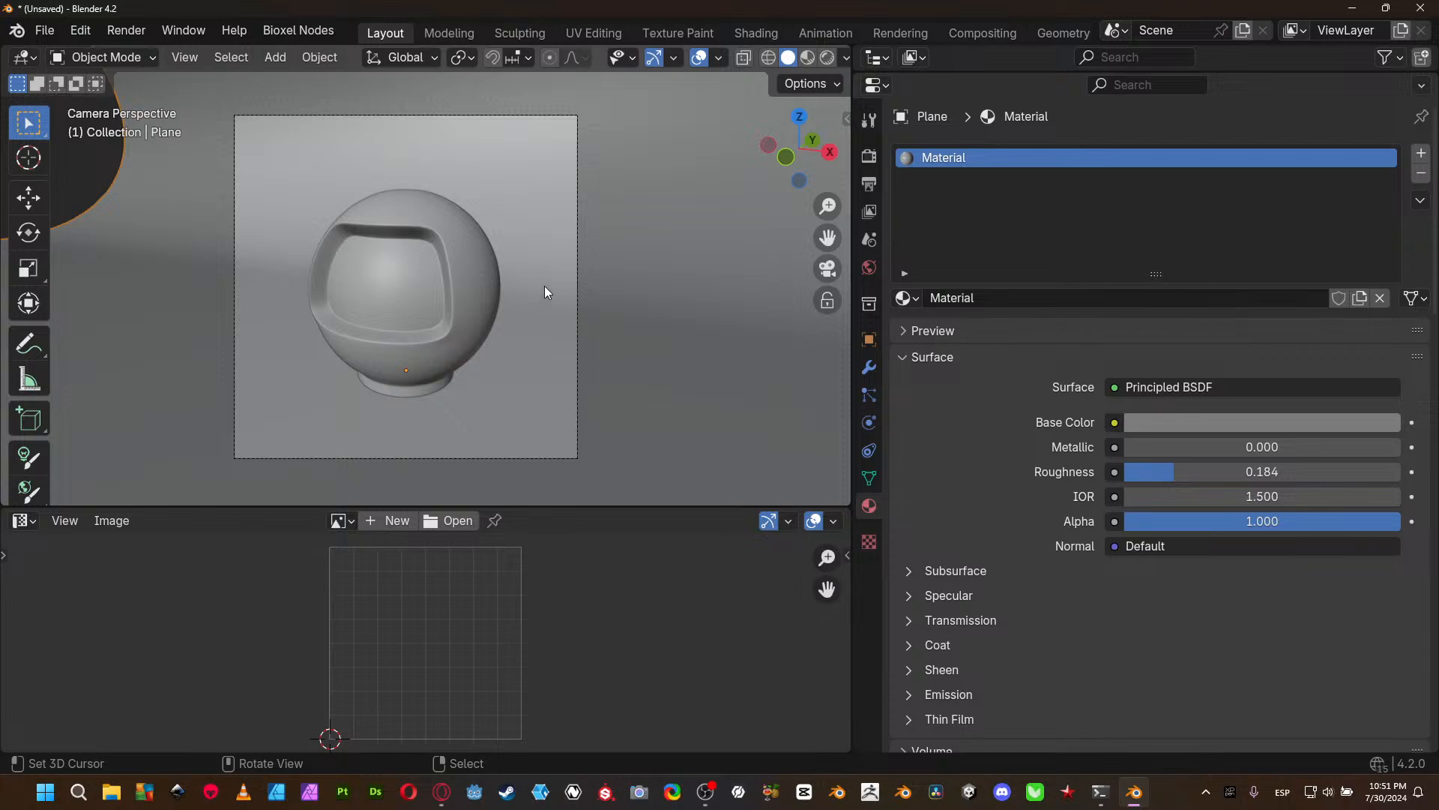
# - Rename the ball's material to base_m
pyautogui.click(498, 294)
pyautogui.click(991, 298)
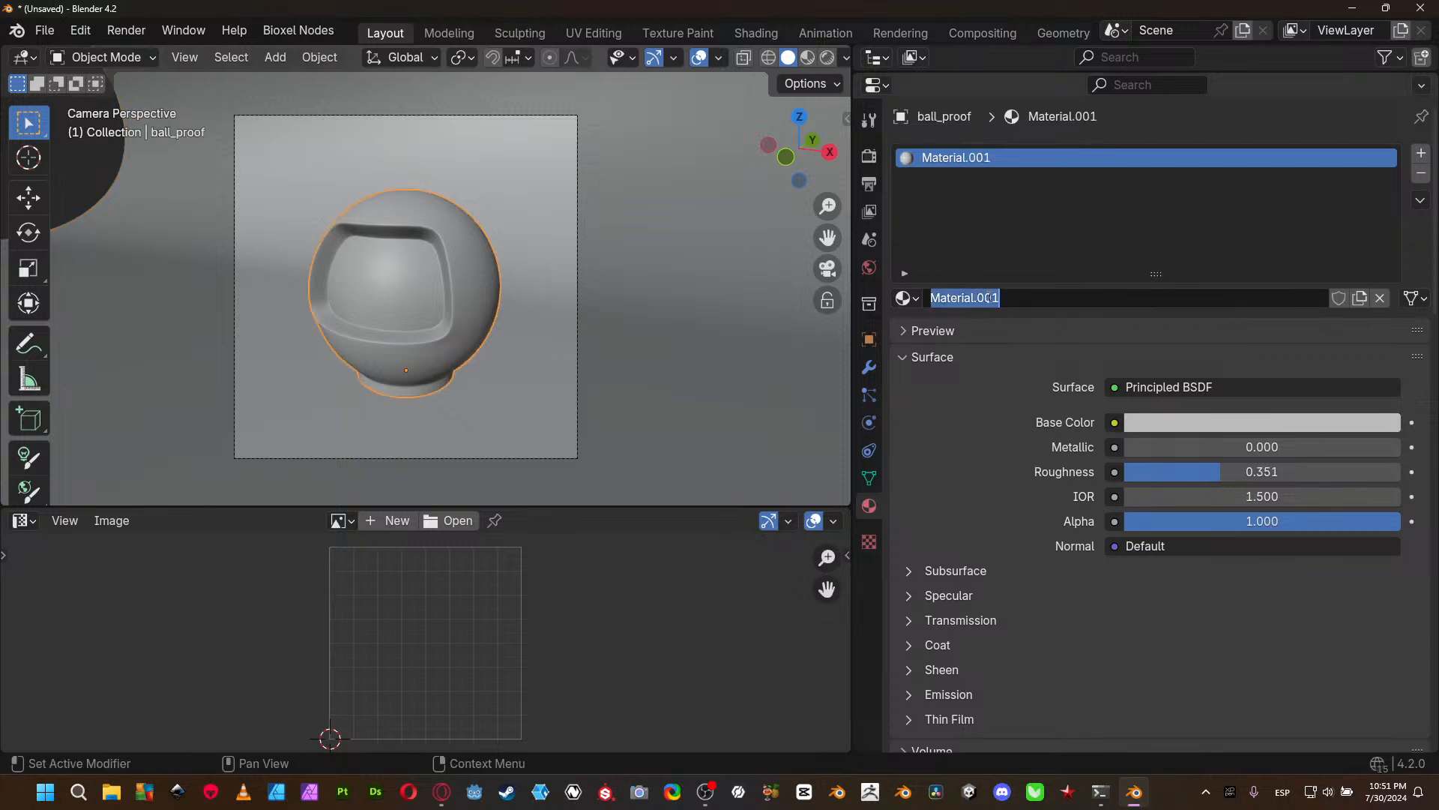
pyautogui.write('base_m')
pyautogui.press('Return')
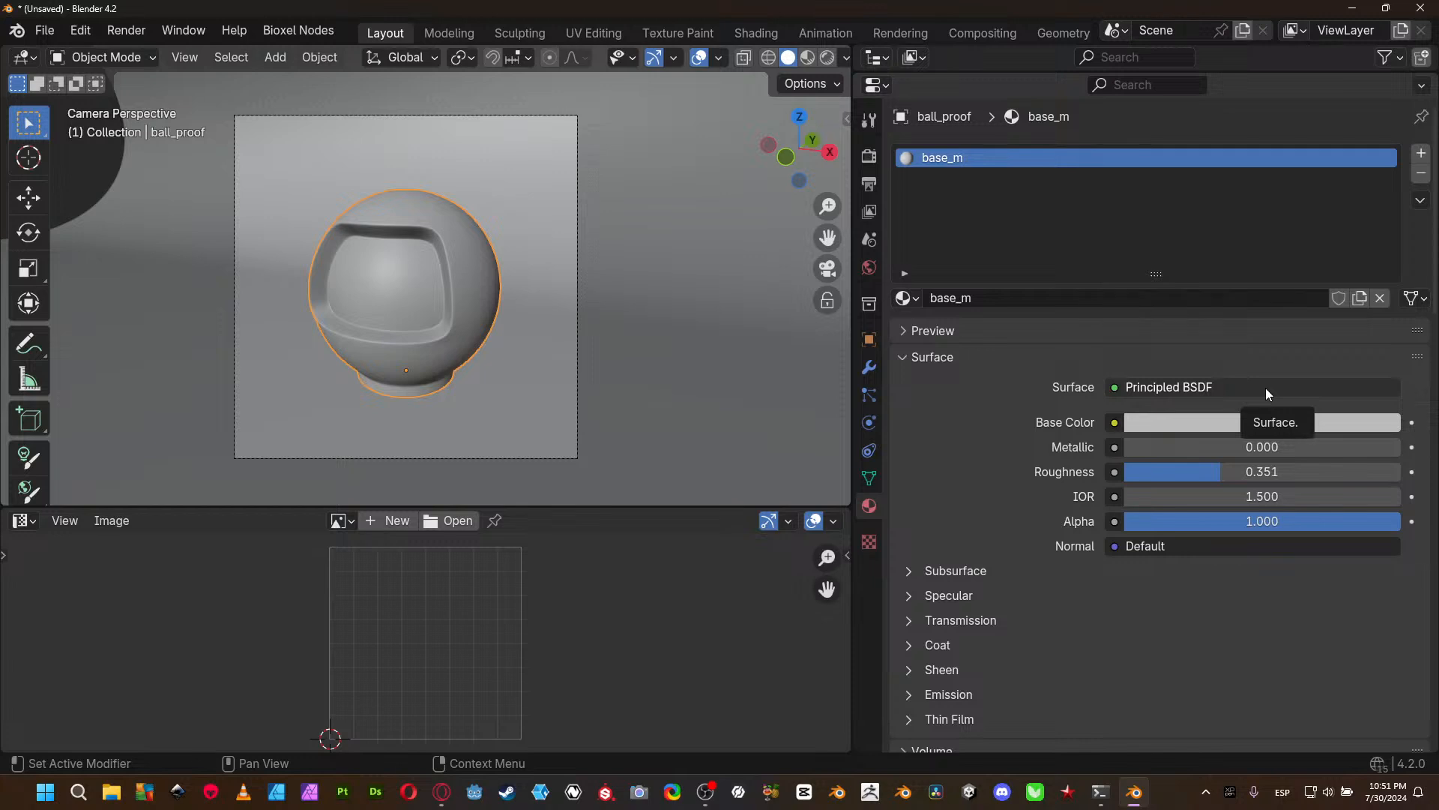
# - Collapse all expanded sections of the base_m material, including Surface, Settings, VRM Material, MMD Texture and MMD Material
pyautogui.click(892, 356)
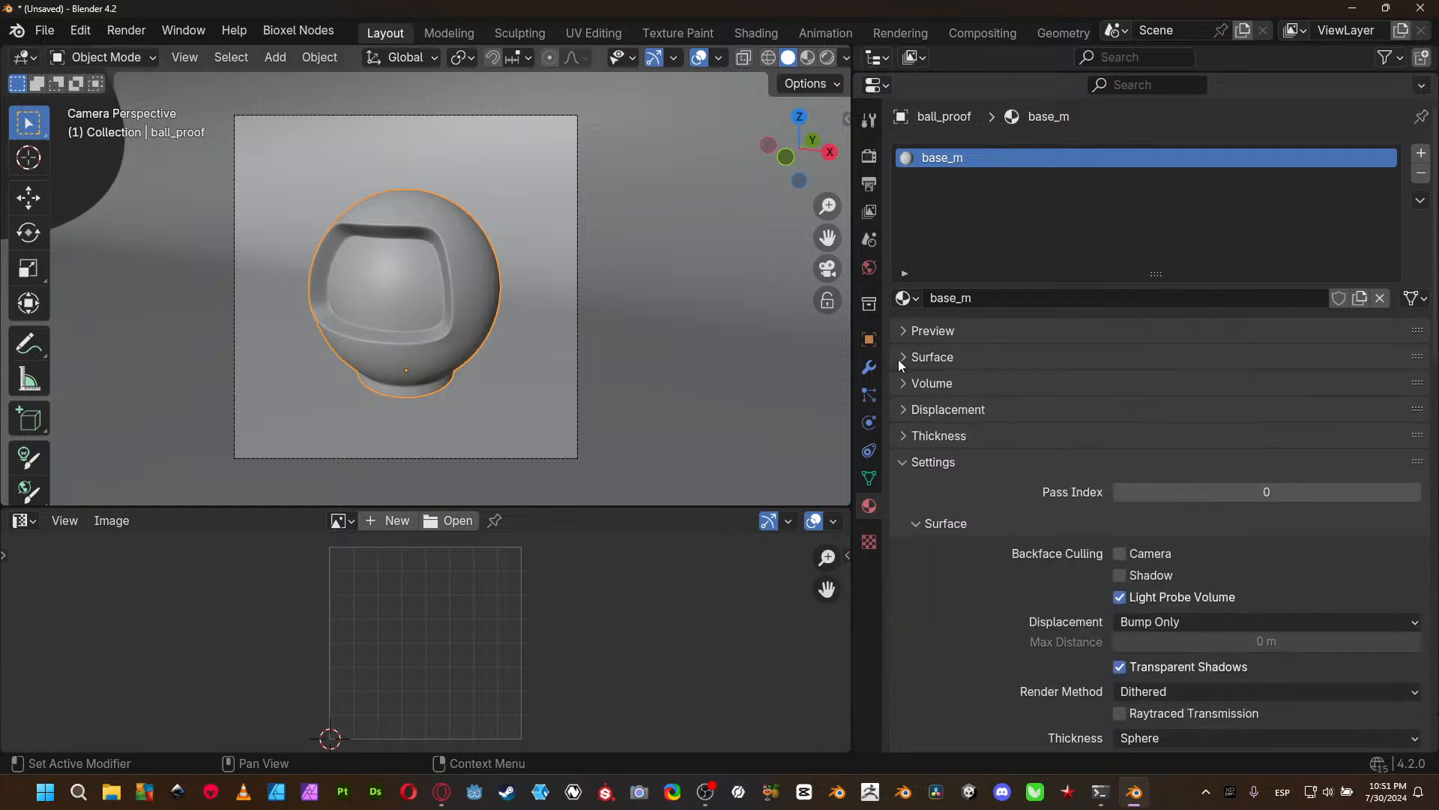
pyautogui.click(898, 462)
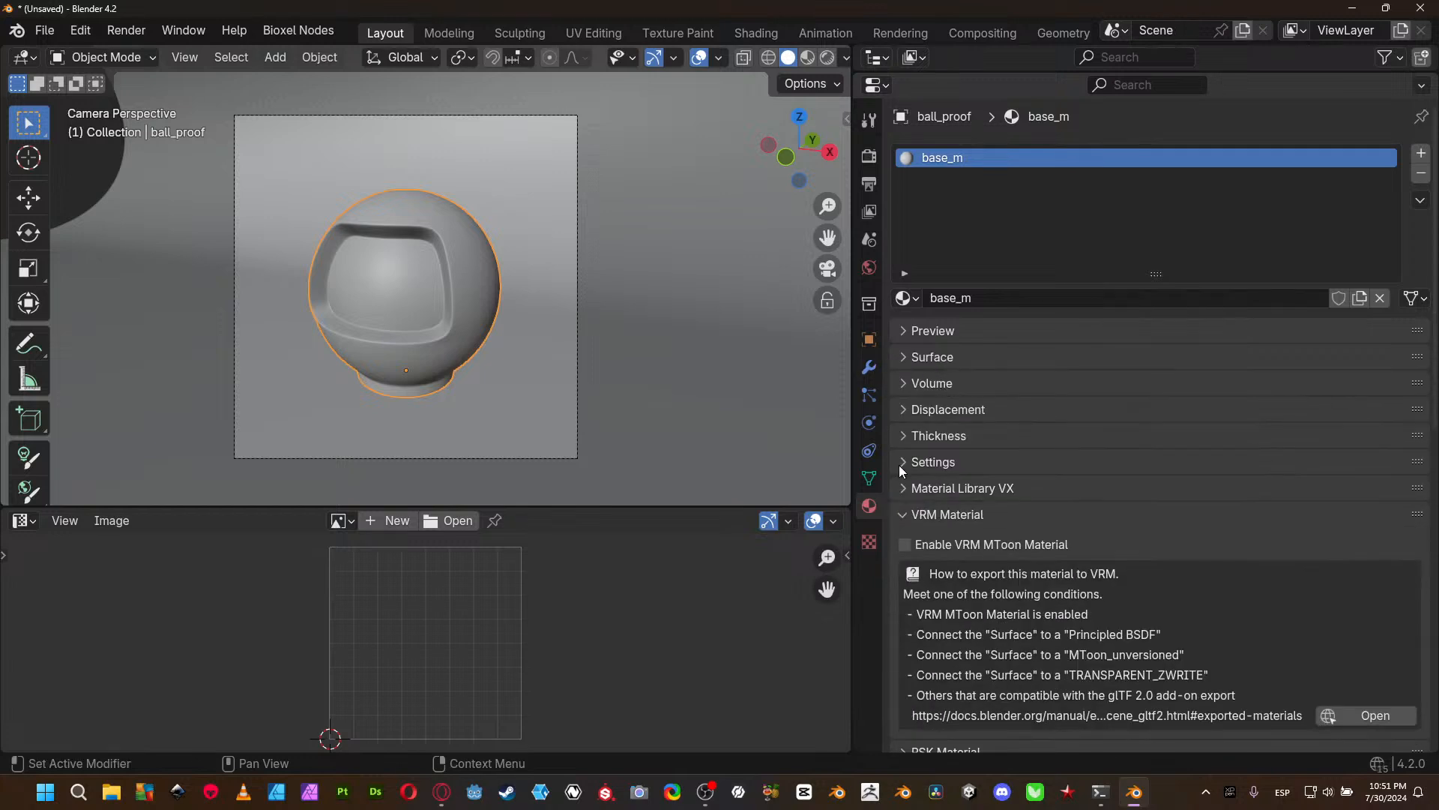
pyautogui.click(901, 514)
pyautogui.click(904, 566)
pyautogui.click(896, 594)
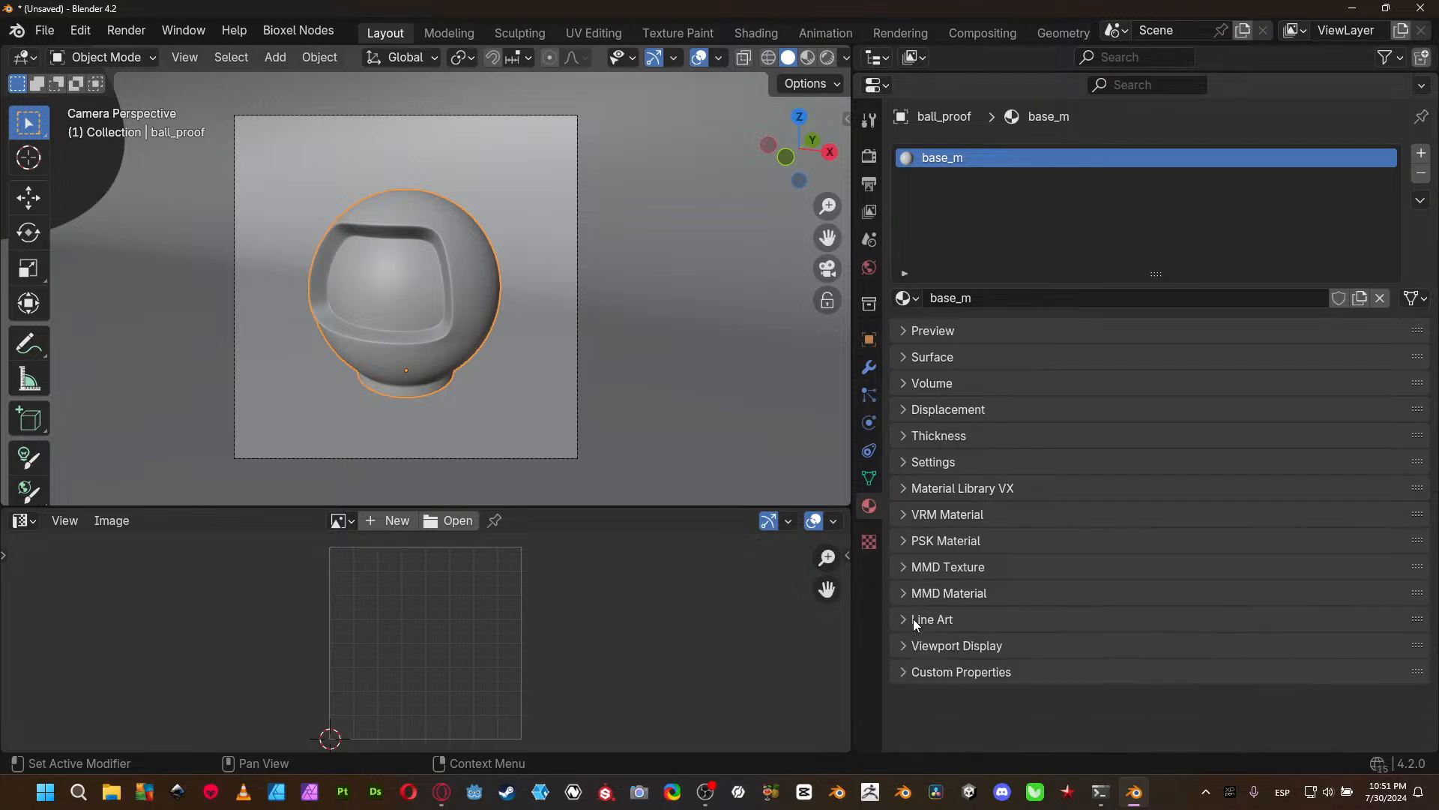
# - Expand the base_m material's Surface and Subsurface settings and view the available subsurface methods without changing the selection
pyautogui.click(905, 359)
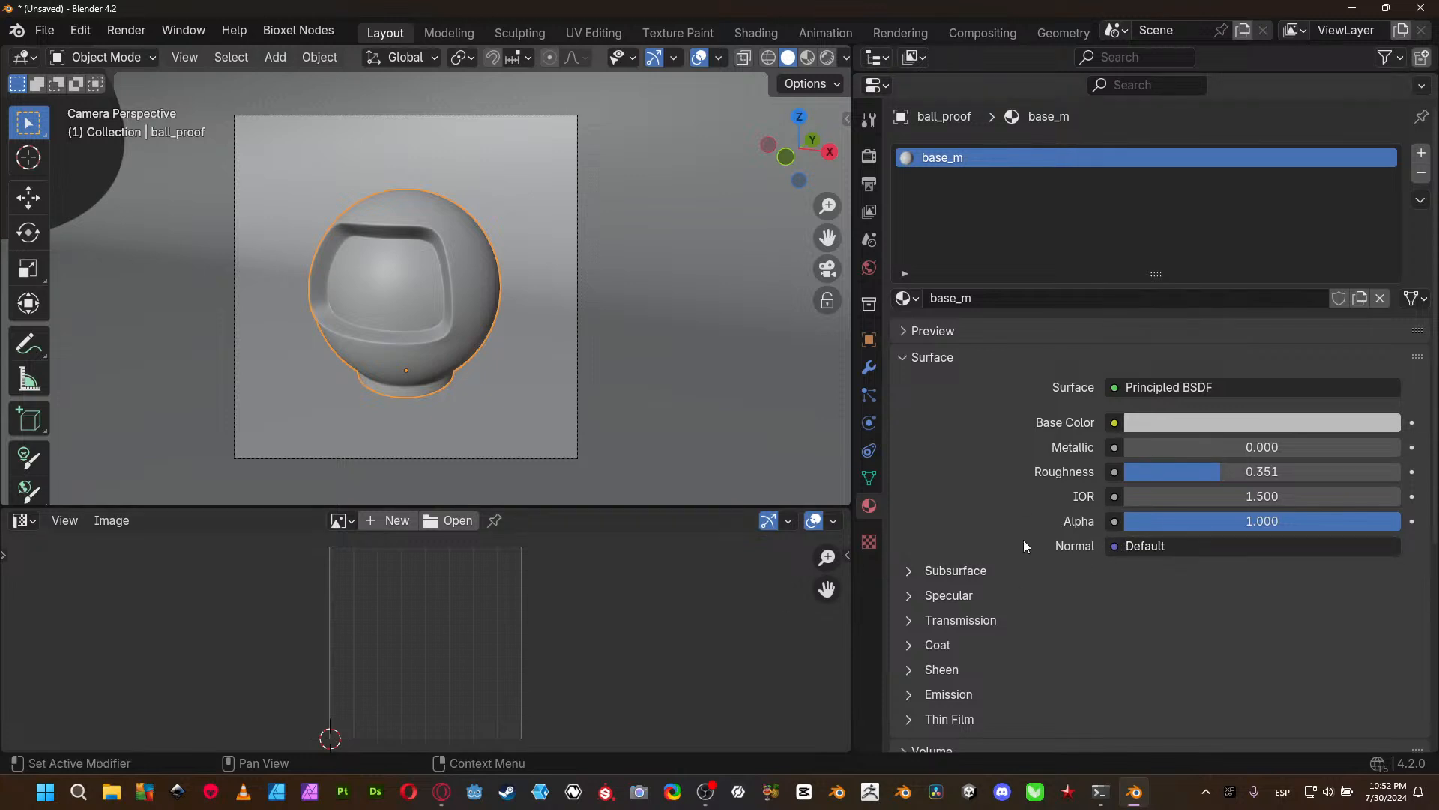
pyautogui.scroll(-4, 1007, 530)
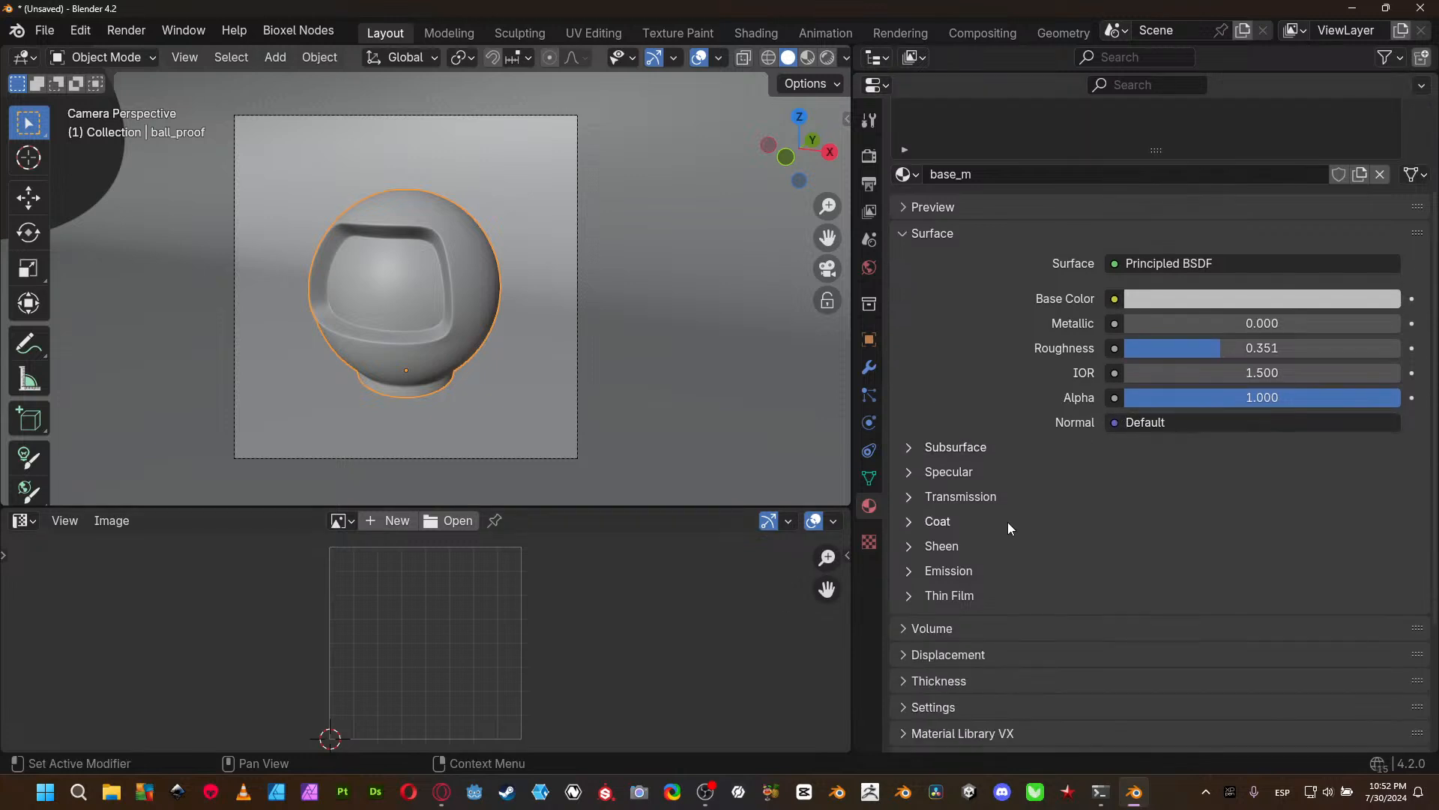
pyautogui.click(963, 448)
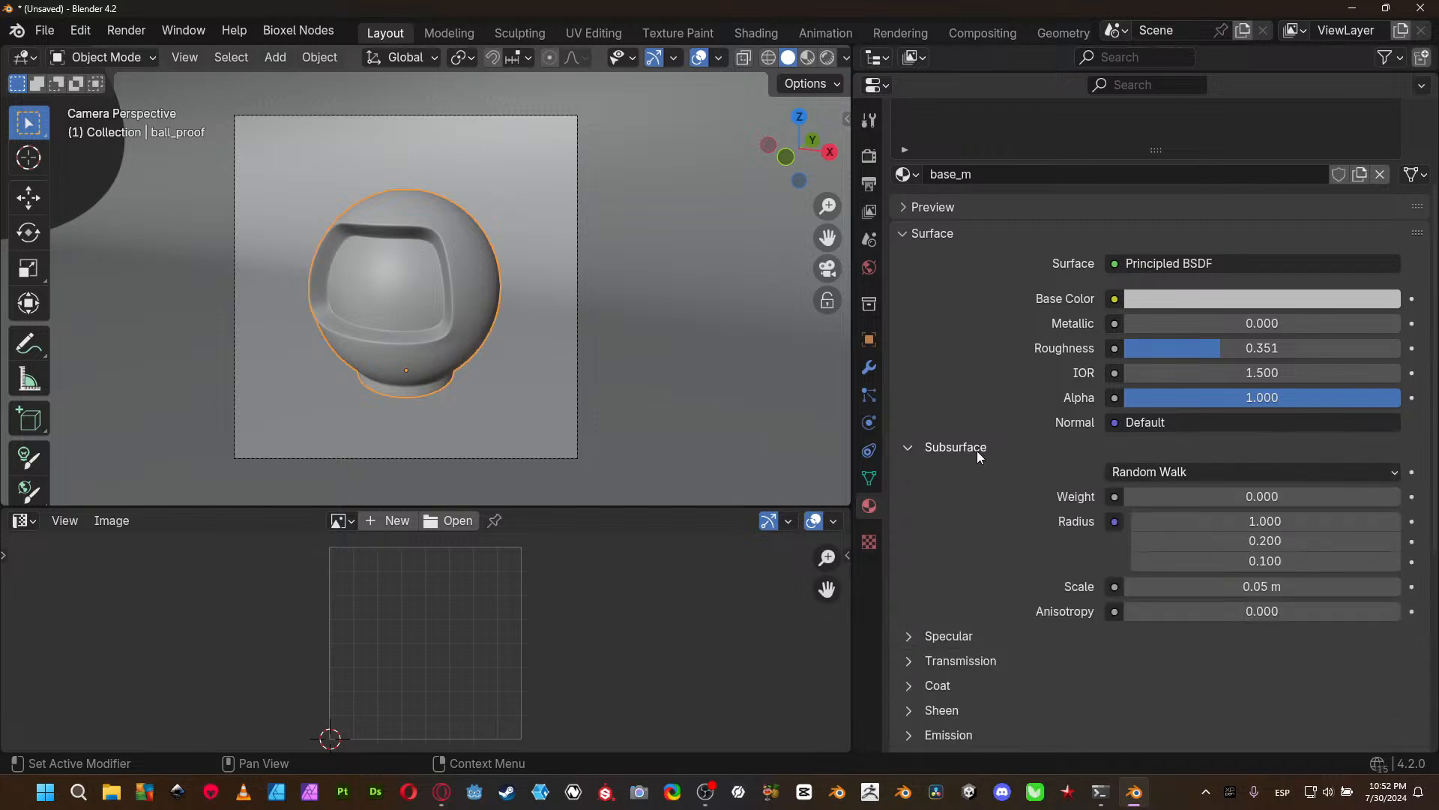
pyautogui.click(1145, 475)
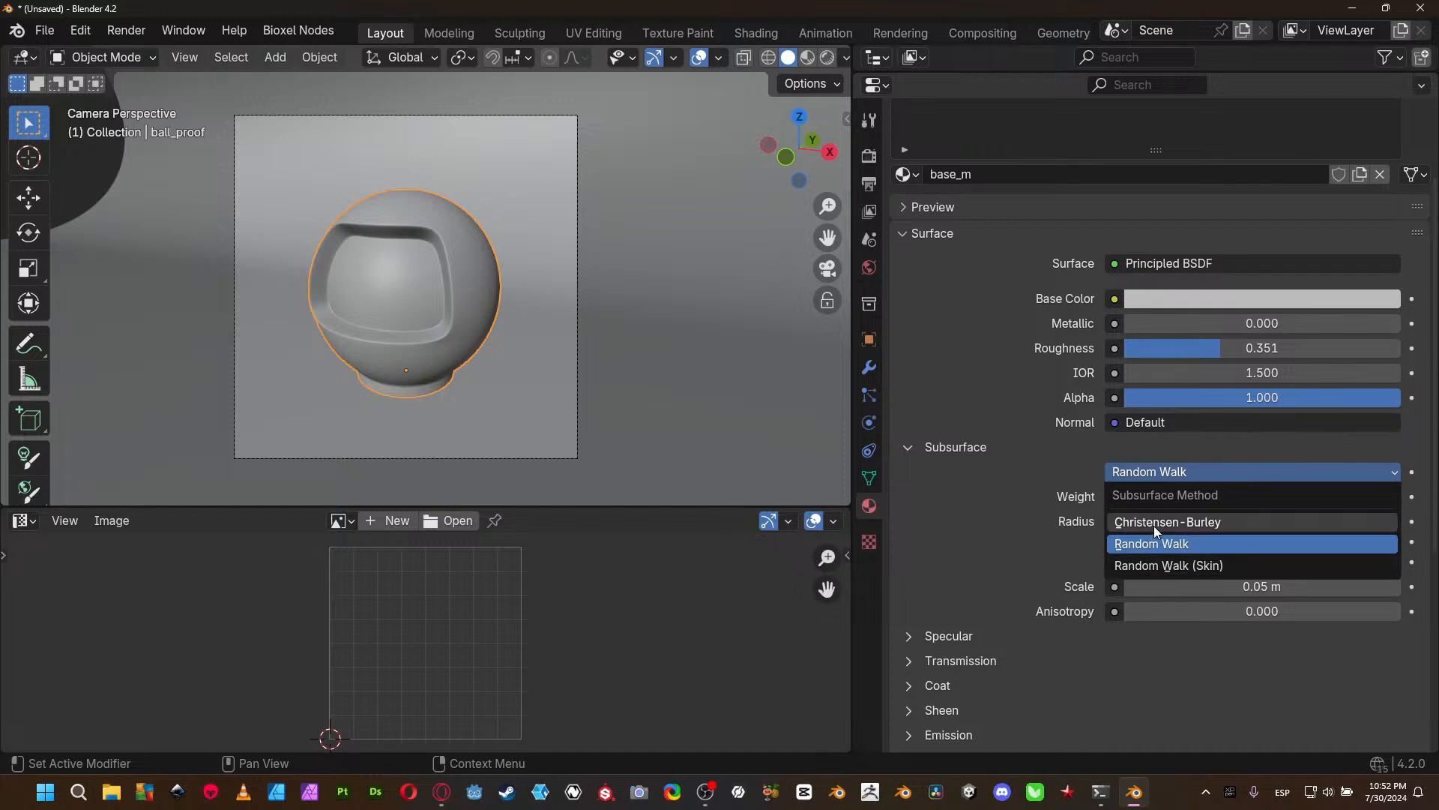
pyautogui.click(1197, 582)
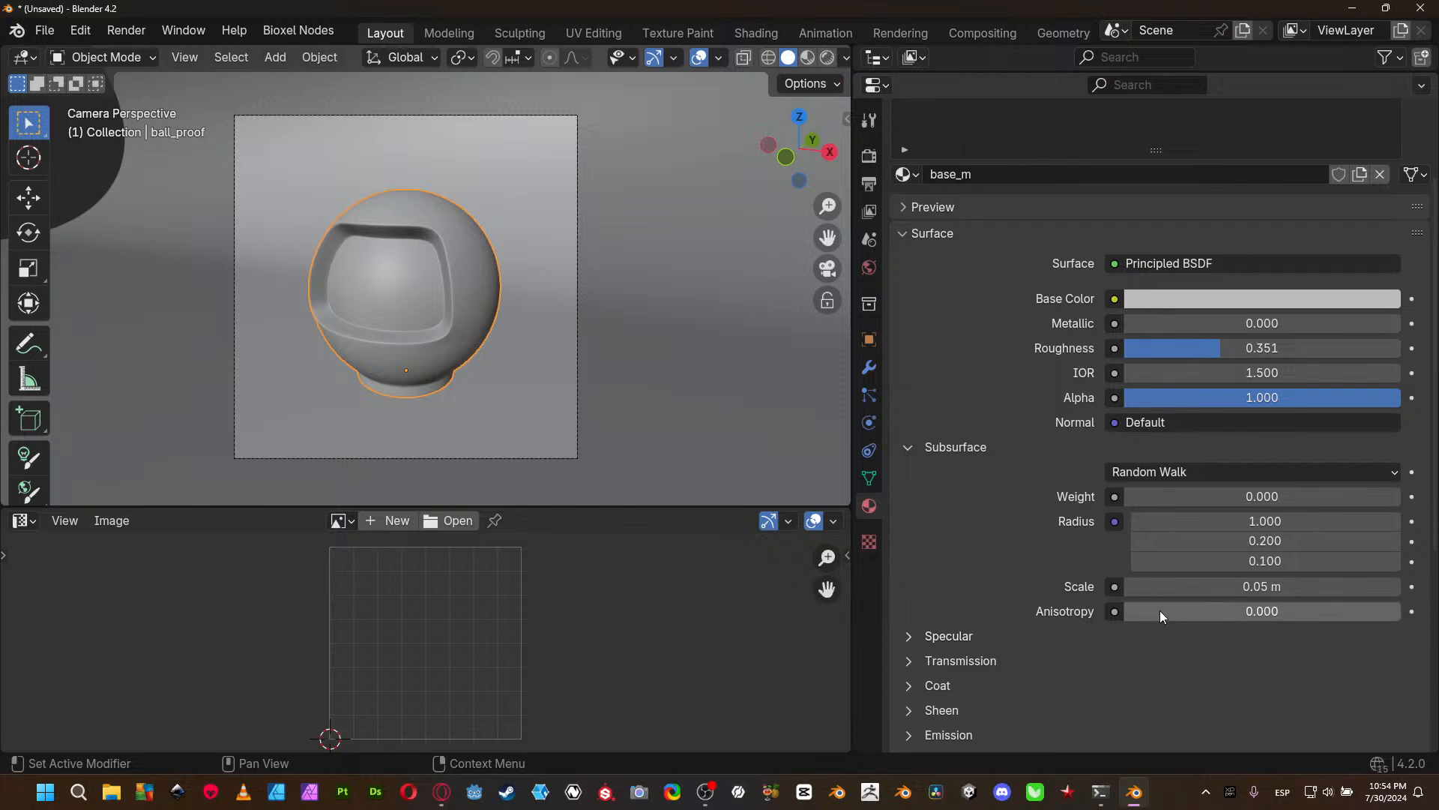
# - Expand the Specular and Transmission groups of base_m and review their settings alongside the base and Subsurface parameters
pyautogui.scroll(-4, 1028, 614)
pyautogui.click(965, 512)
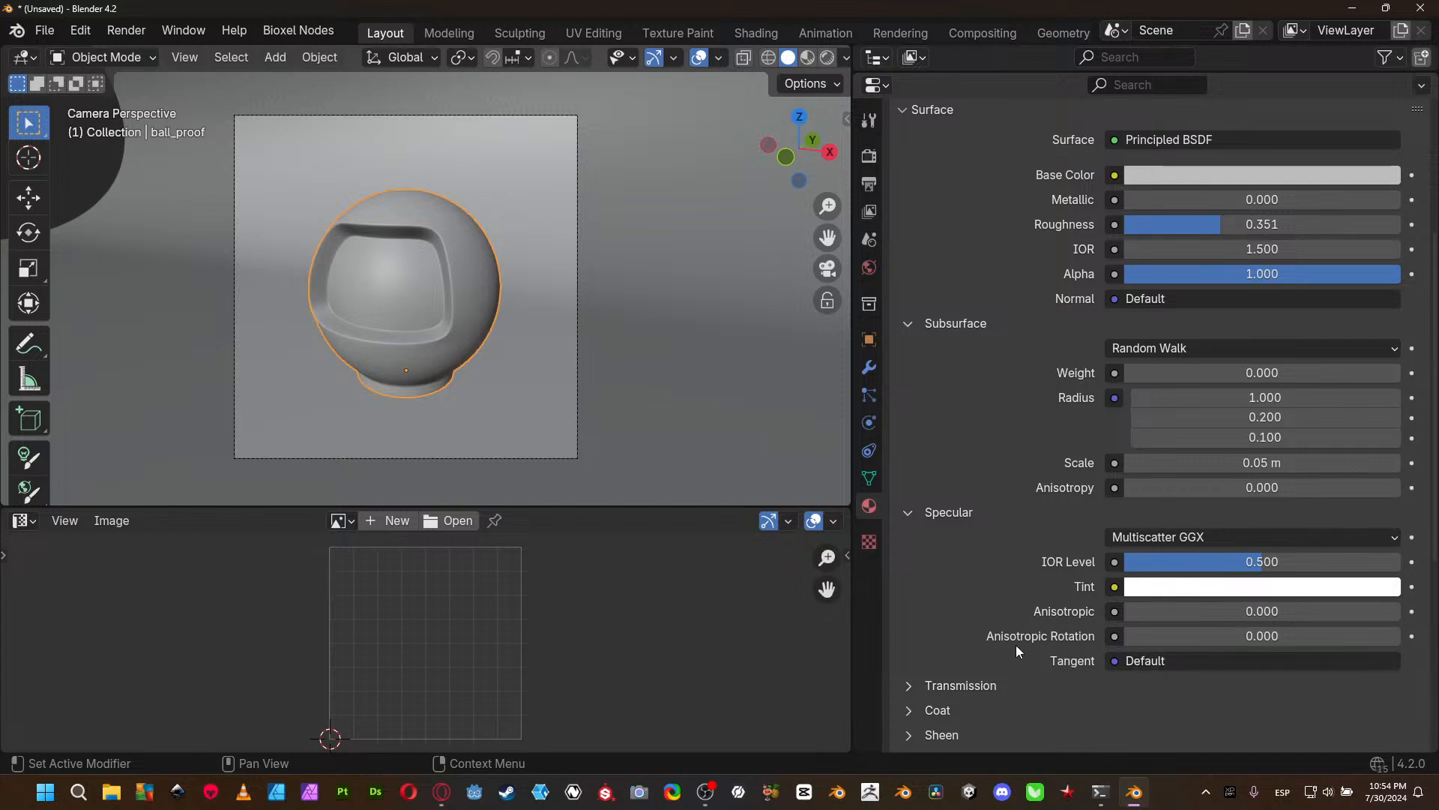
pyautogui.click(982, 686)
pyautogui.scroll(-5, 1009, 639)
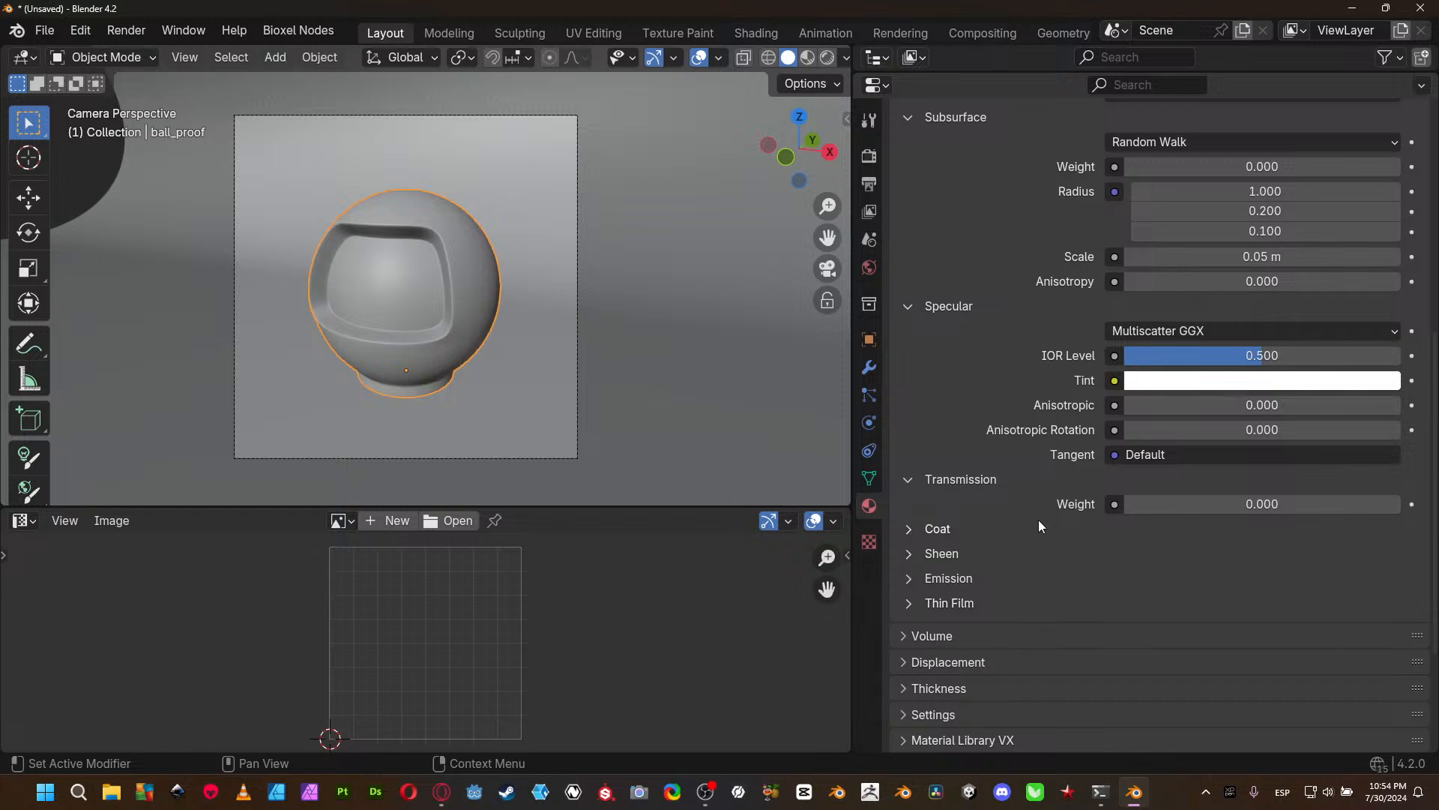
pyautogui.scroll(4, 1029, 525)
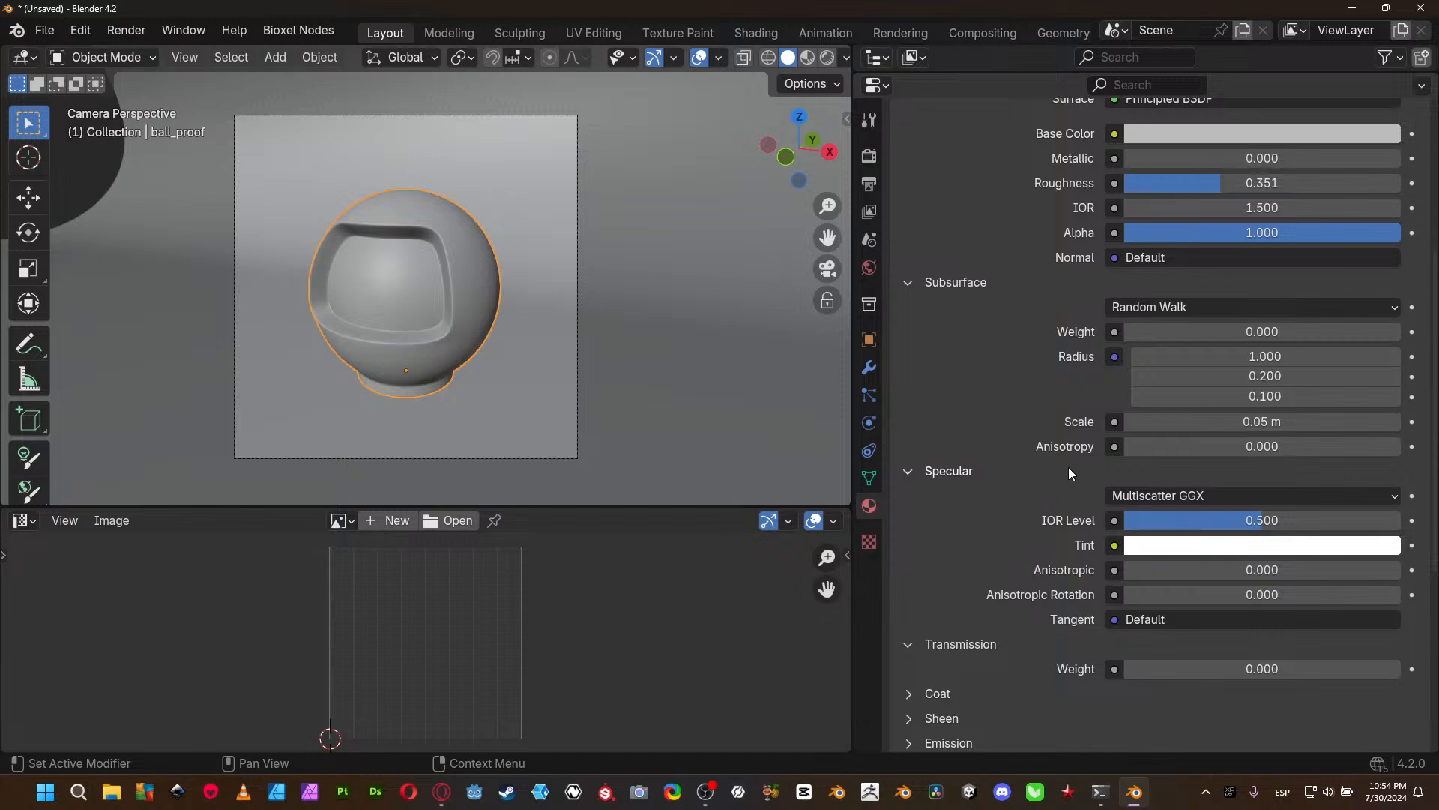
pyautogui.scroll(-3, 1055, 478)
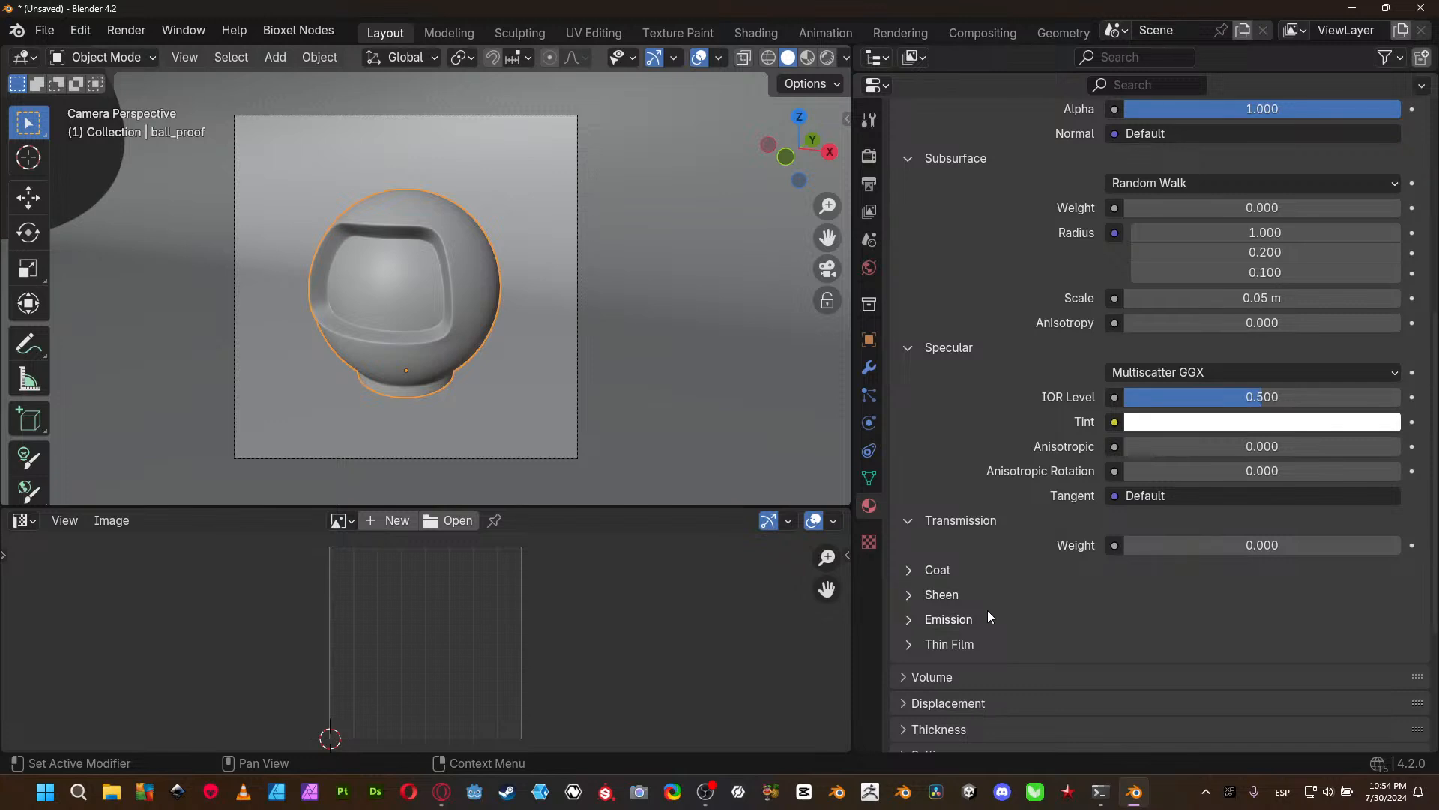
pyautogui.scroll(3, 1211, 537)
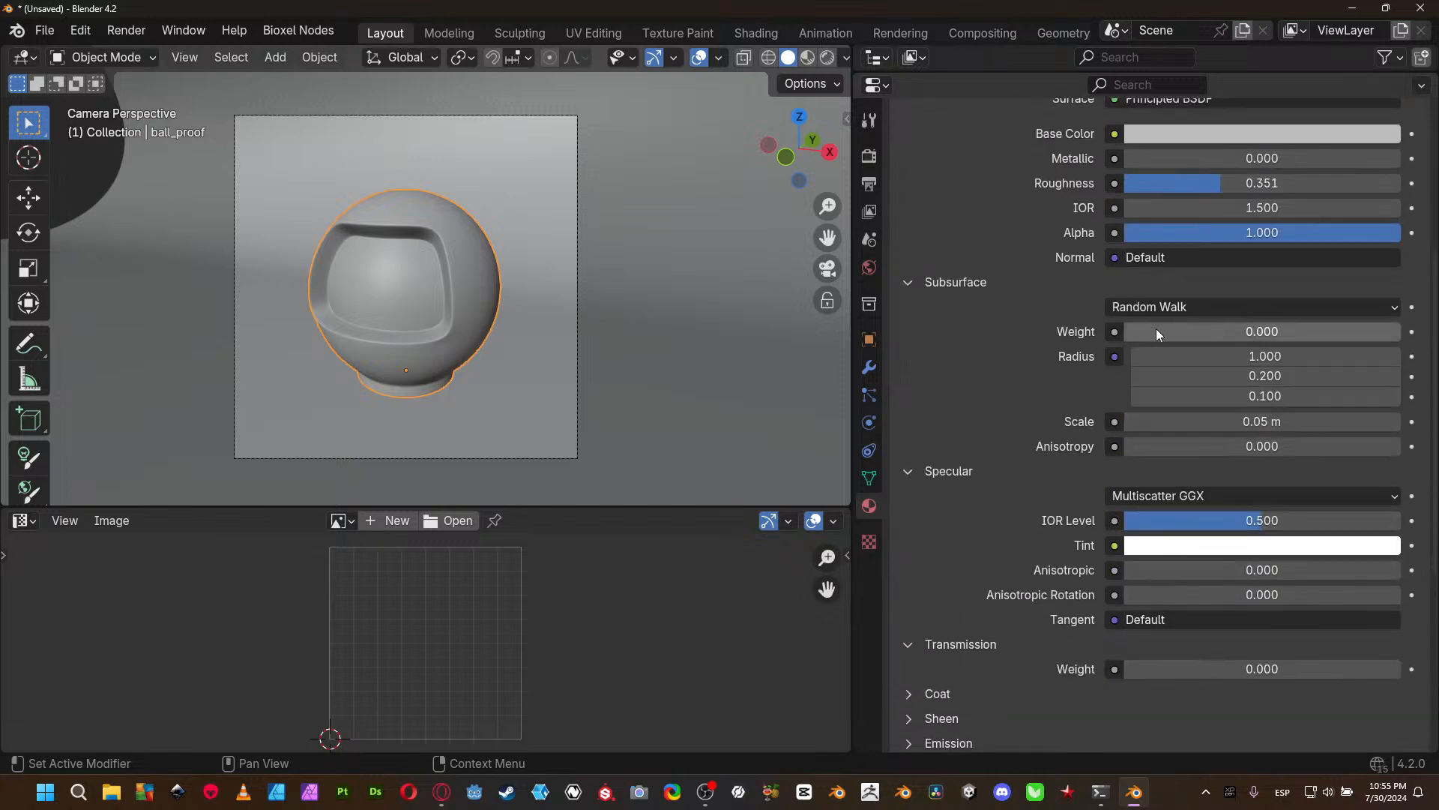
pyautogui.scroll(3, 1007, 356)
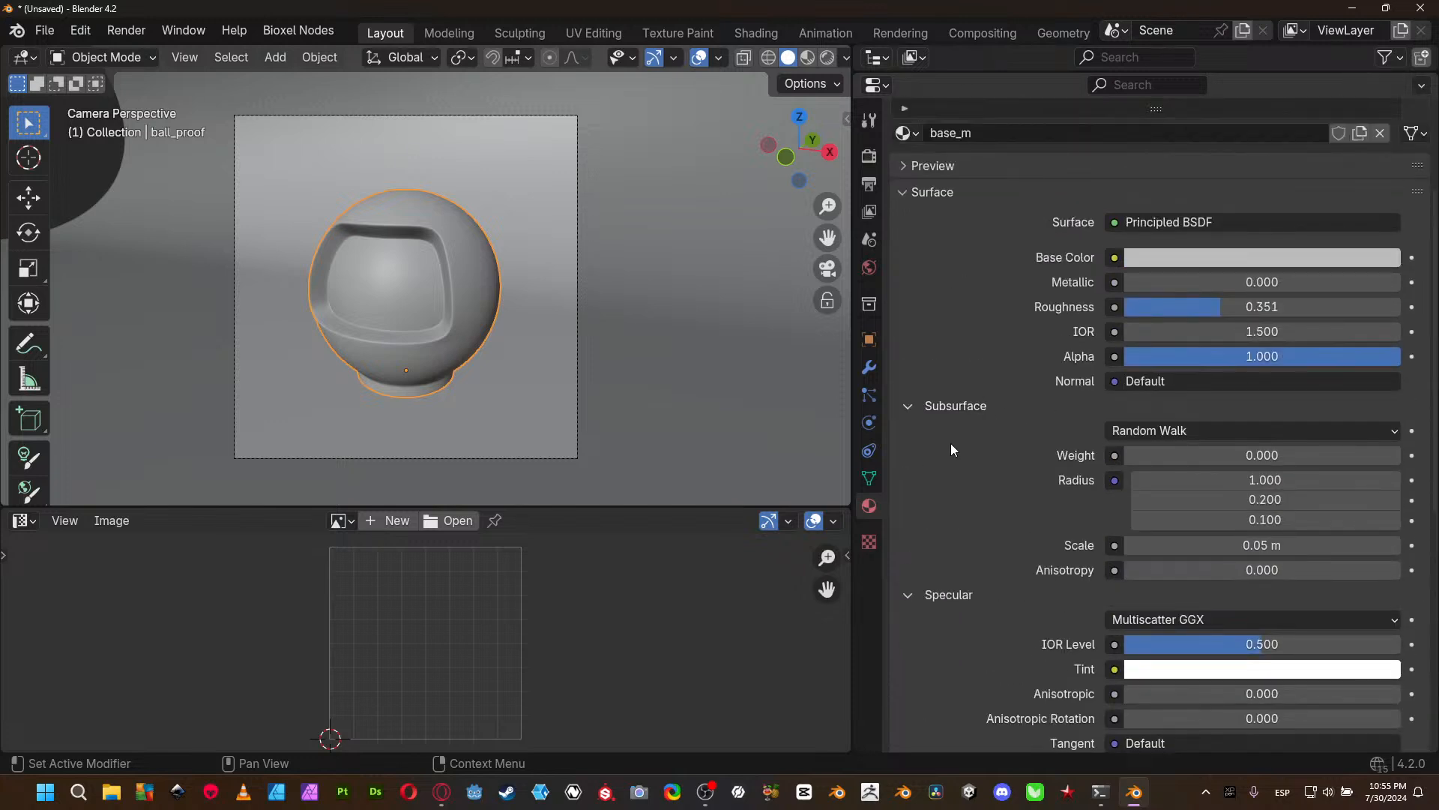
pyautogui.scroll(-5, 931, 434)
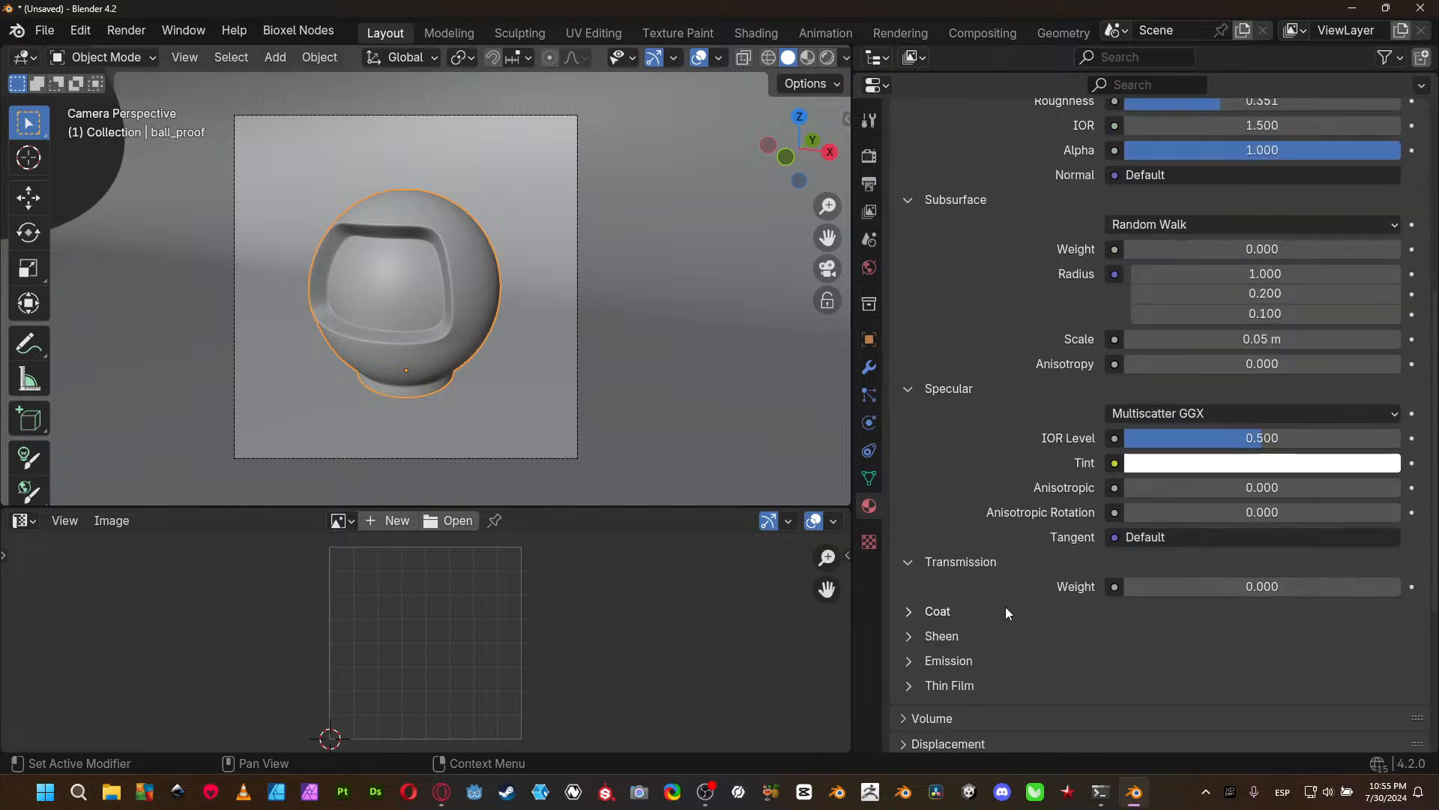
# - Expand the Coat, Sheen, Emission and Thin Film groups of base_m and review their parameters
pyautogui.click(927, 610)
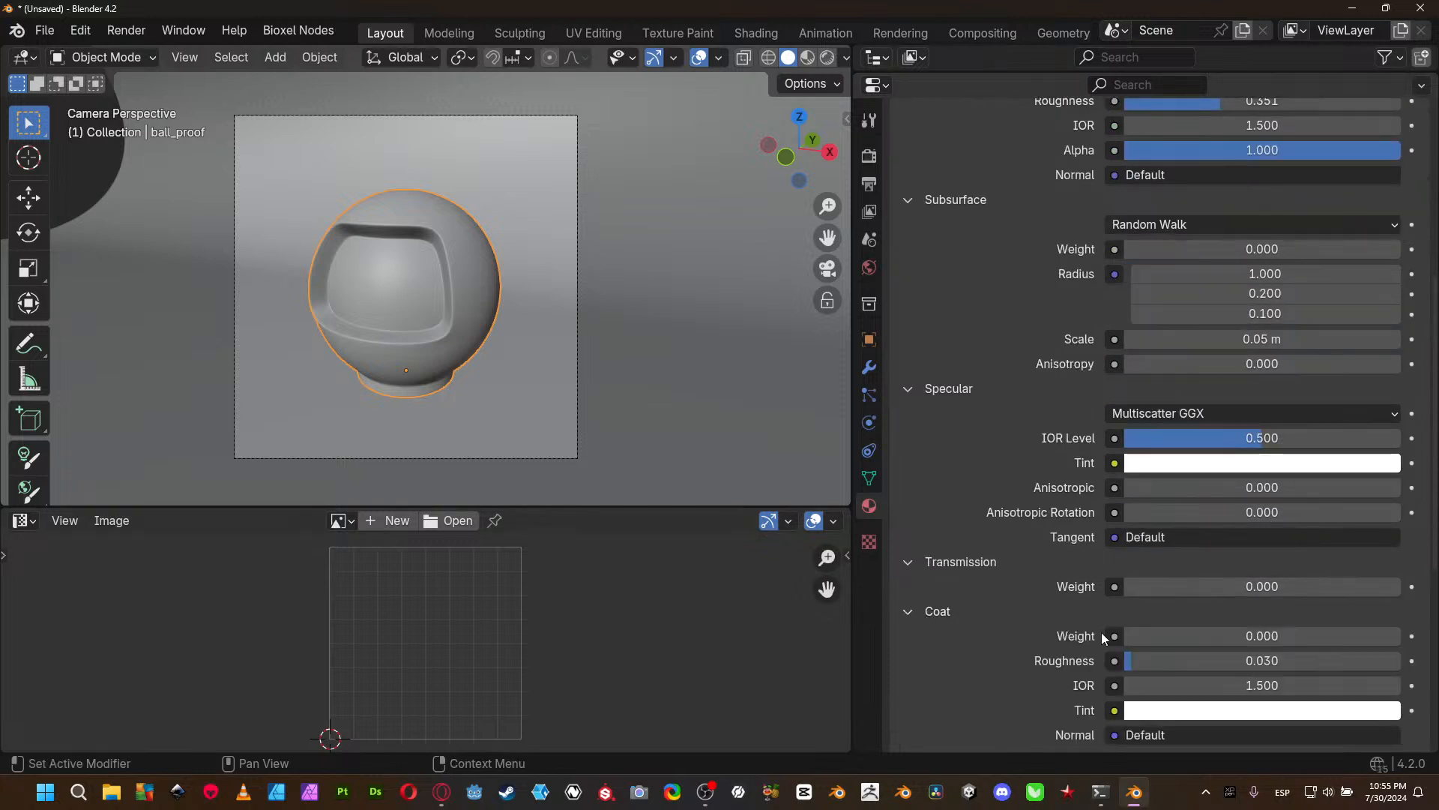
pyautogui.scroll(-4, 1128, 503)
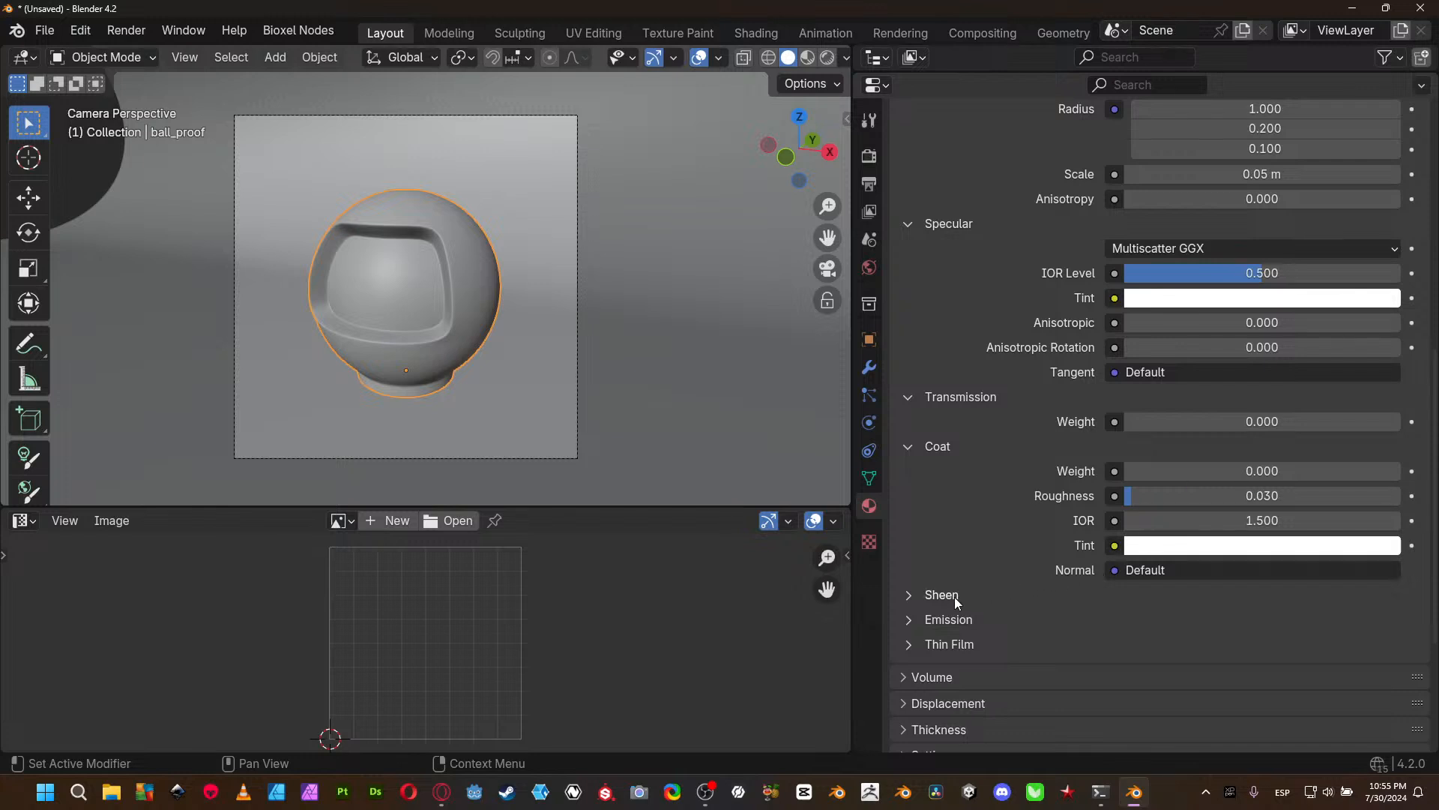
pyautogui.click(910, 594)
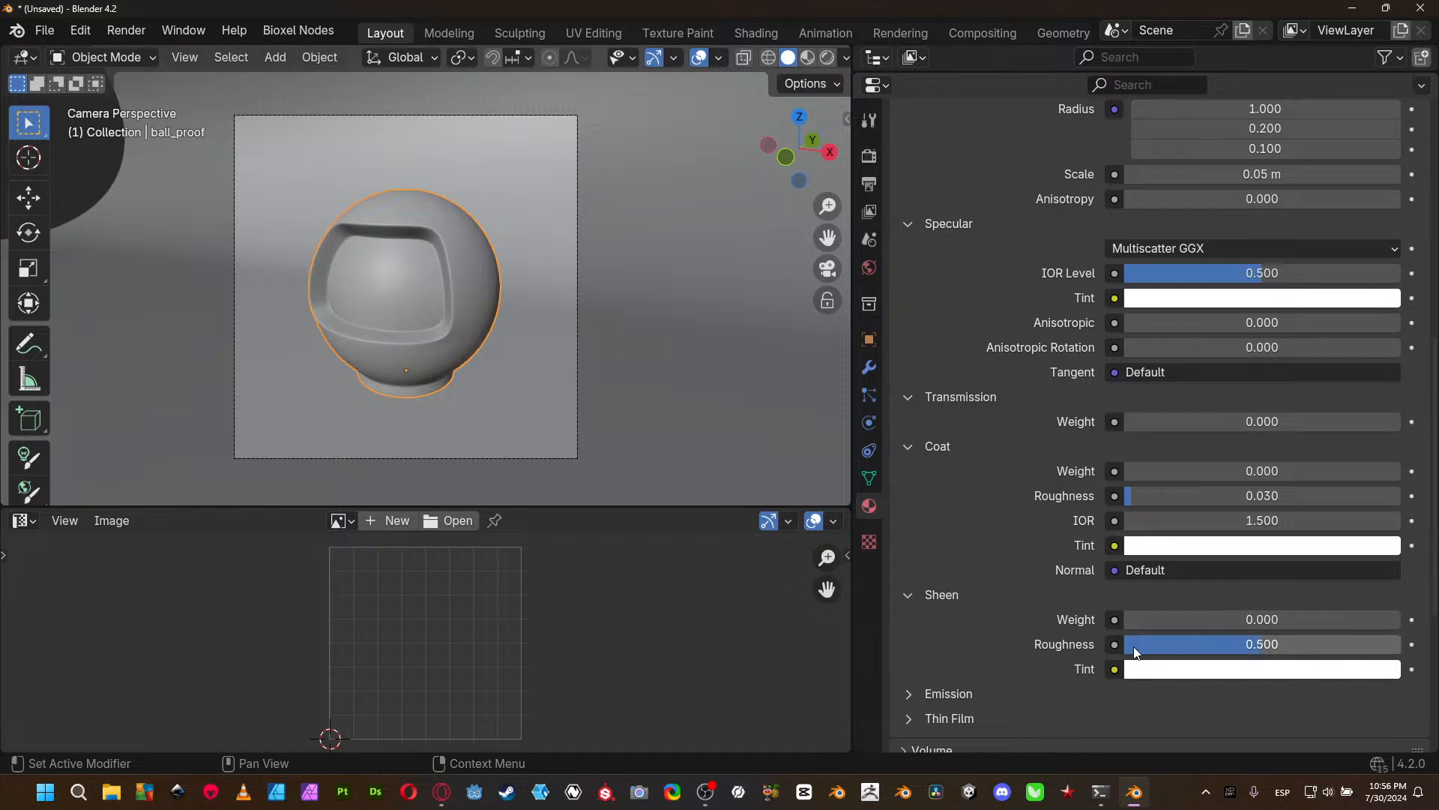
pyautogui.scroll(-4, 1137, 622)
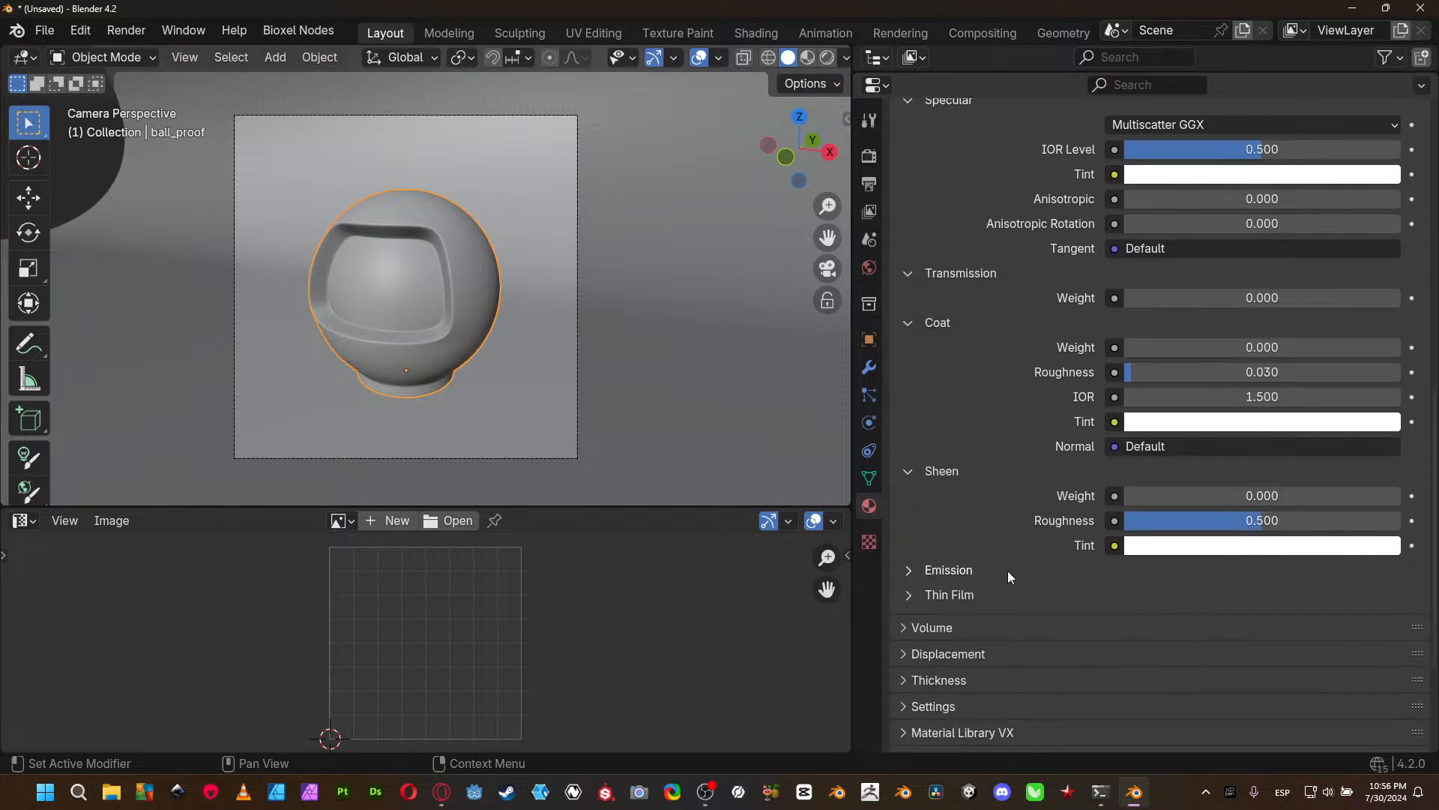
pyautogui.click(973, 573)
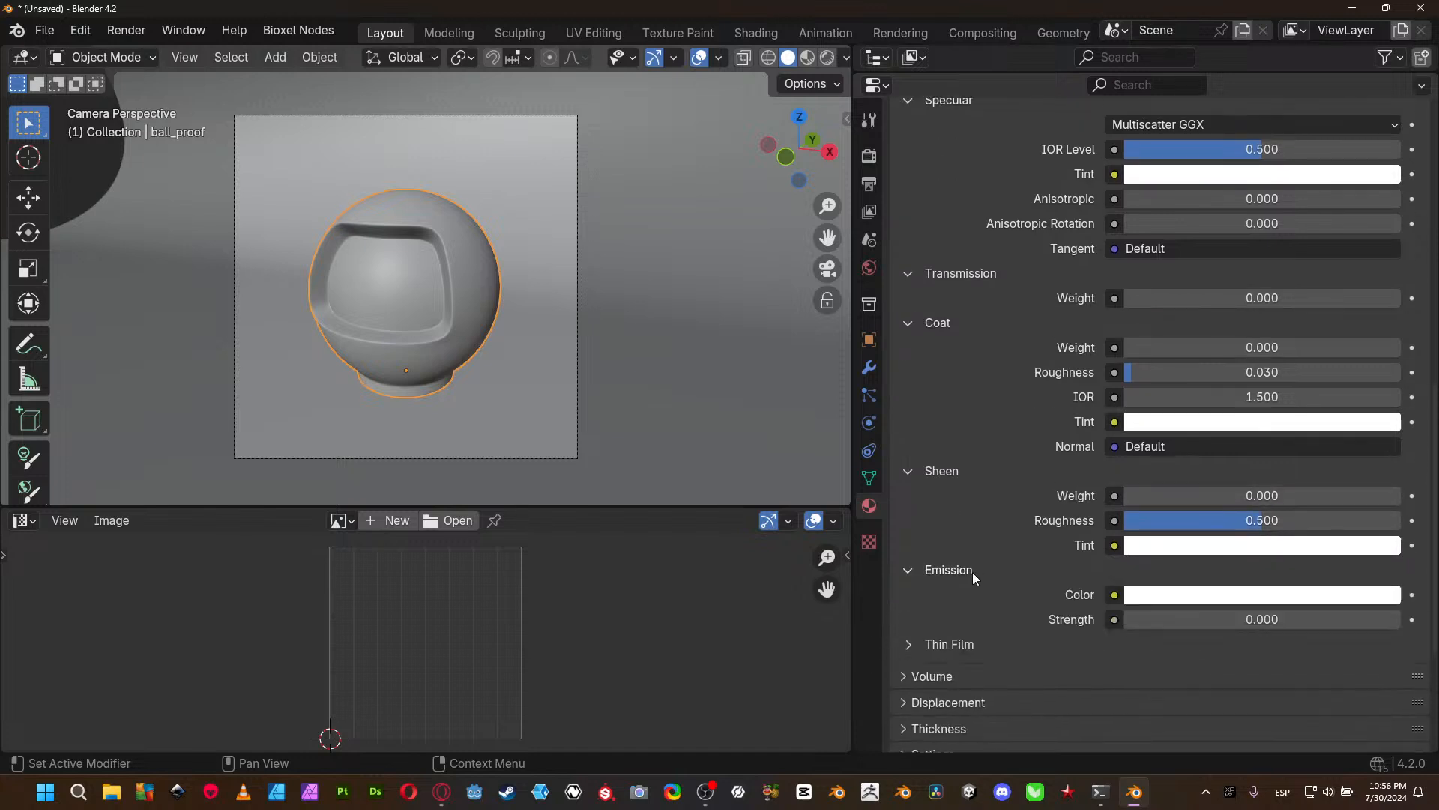
pyautogui.click(971, 649)
pyautogui.scroll(-4, 981, 624)
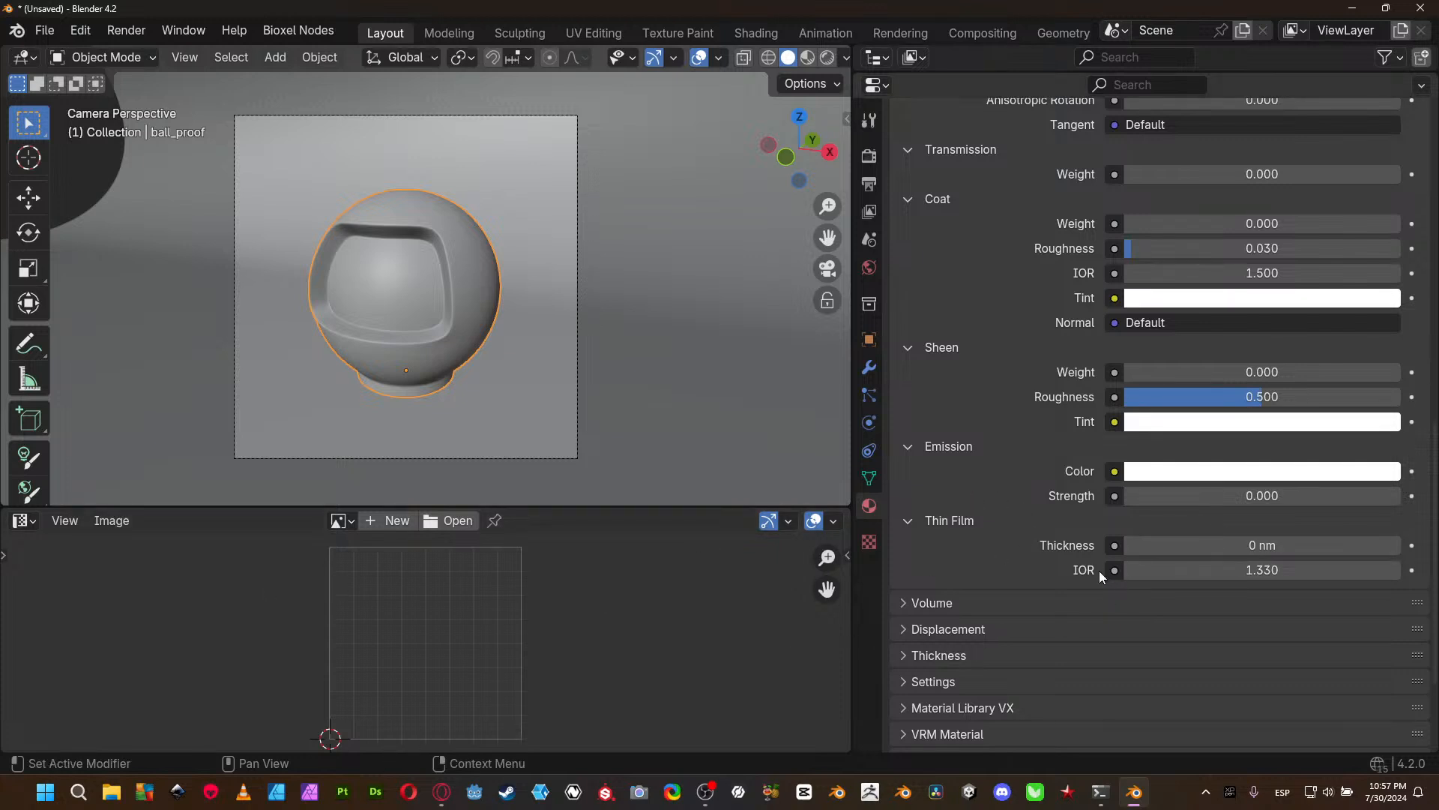
# - Expand the base_m material's Volume, Displacement and Thickness sections and examine their inputs
pyautogui.click(1005, 606)
pyautogui.scroll(-5, 998, 604)
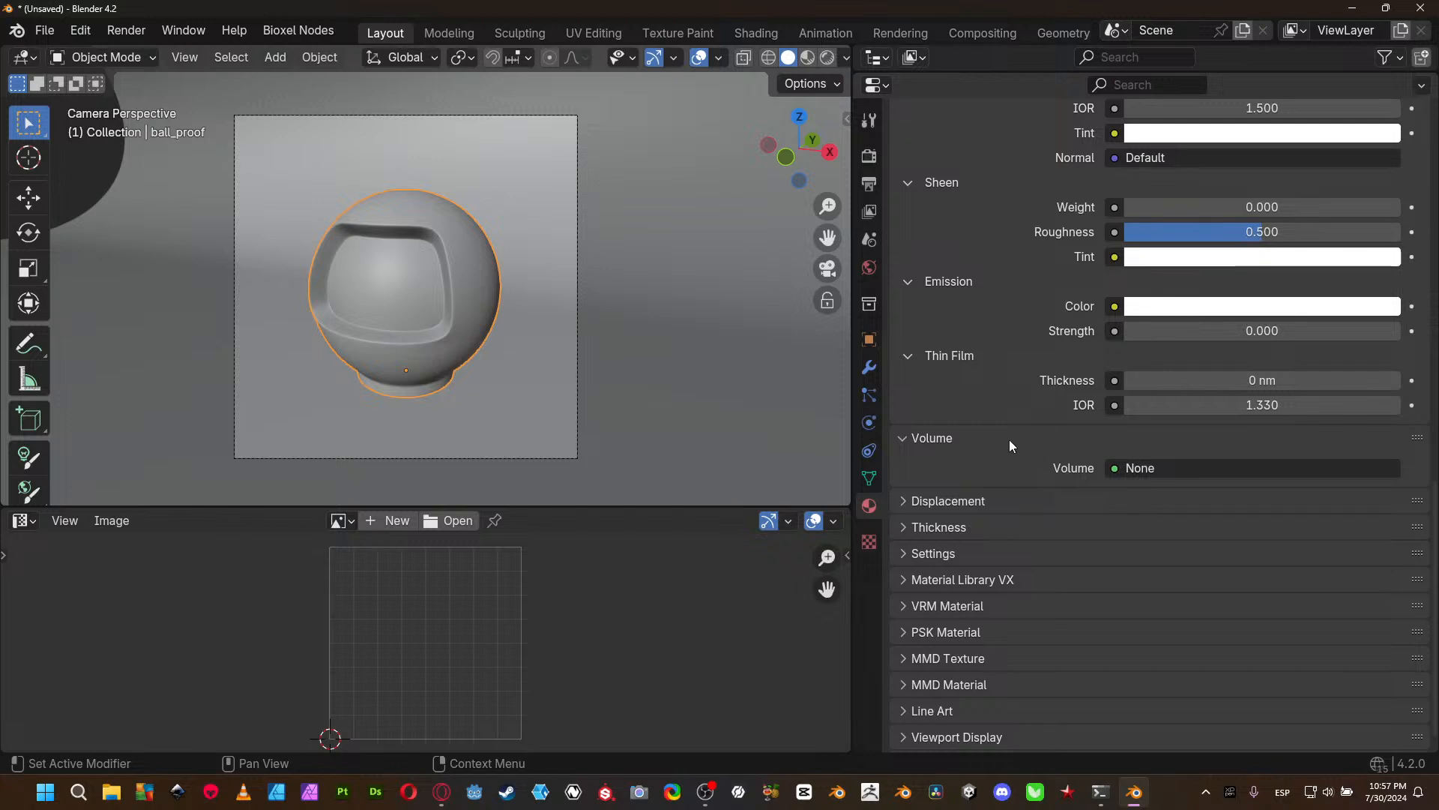
pyautogui.click(991, 489)
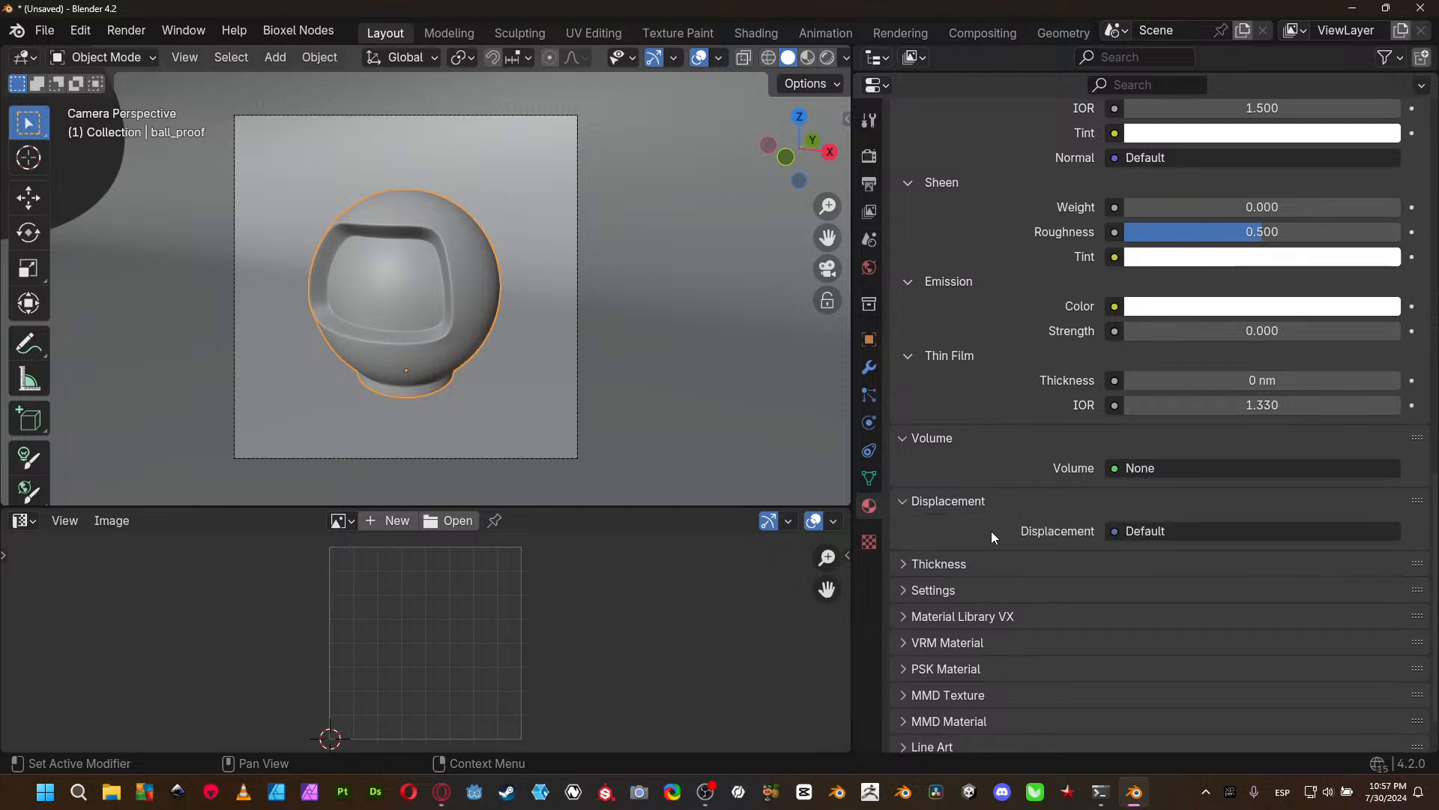
pyautogui.click(1012, 559)
pyautogui.scroll(-3, 1012, 556)
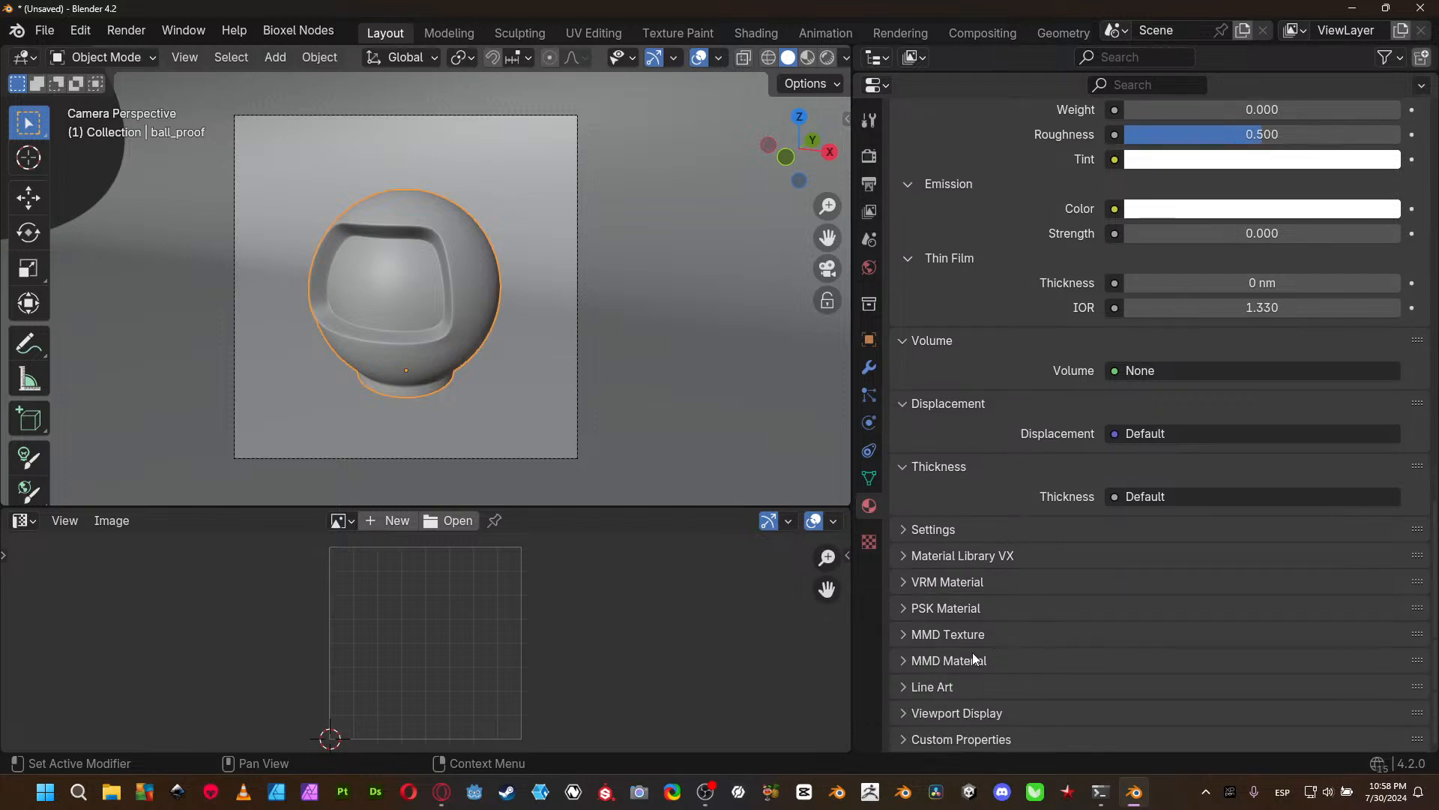
# - Expand the base_m material's Settings section and review its Surface and Volume options
pyautogui.click(1018, 579)
pyautogui.click(1018, 579)
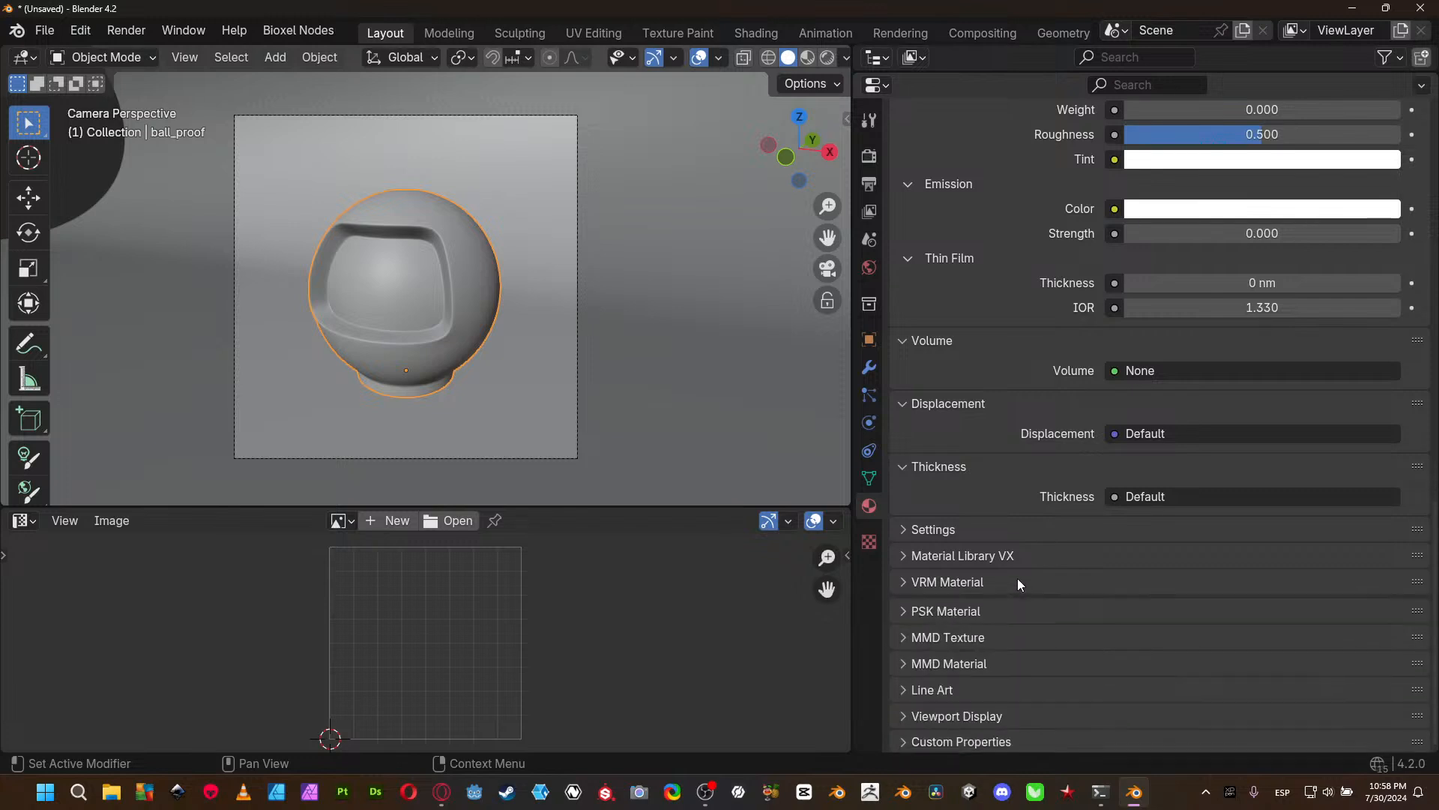
pyautogui.click(952, 533)
pyautogui.scroll(-5, 984, 528)
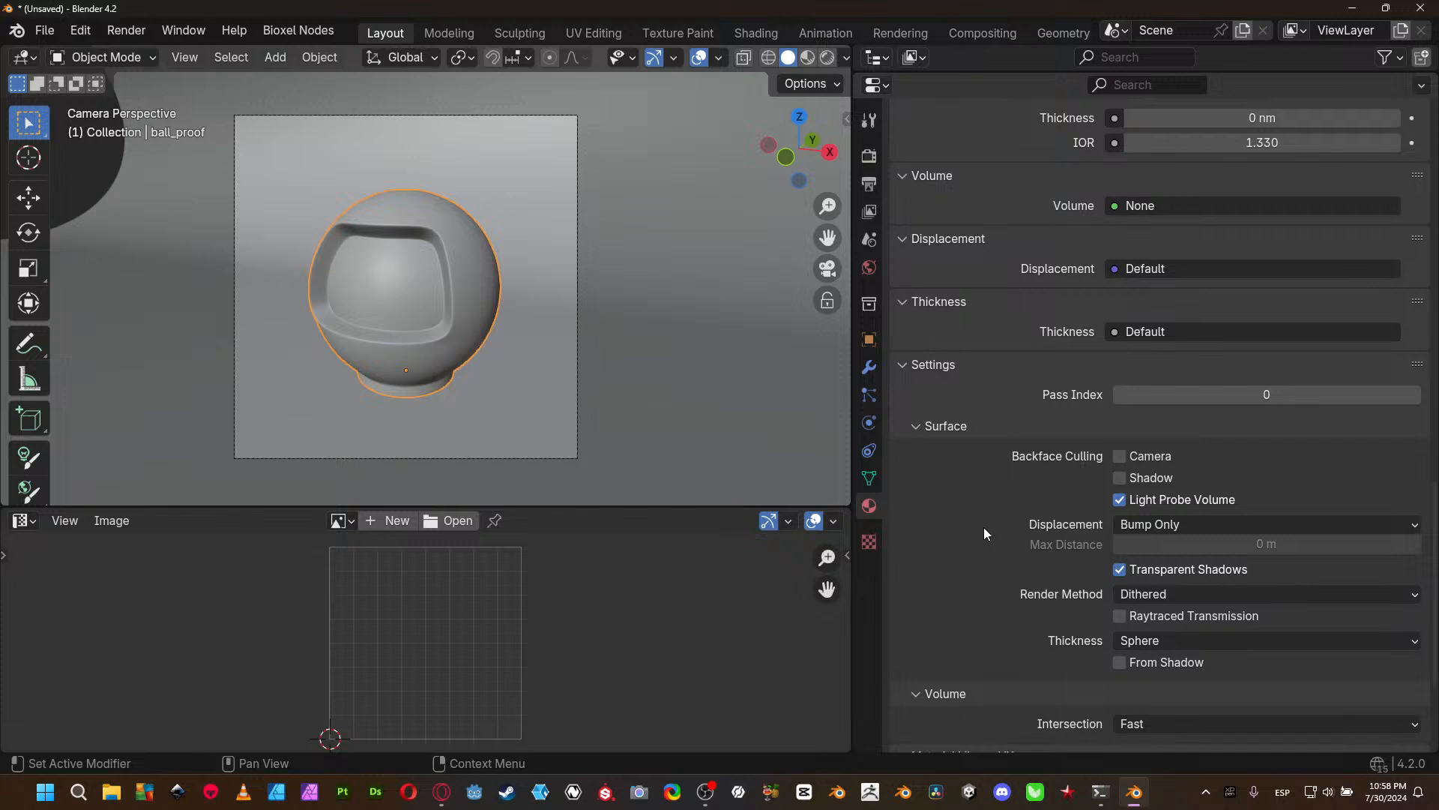
pyautogui.scroll(5, 978, 533)
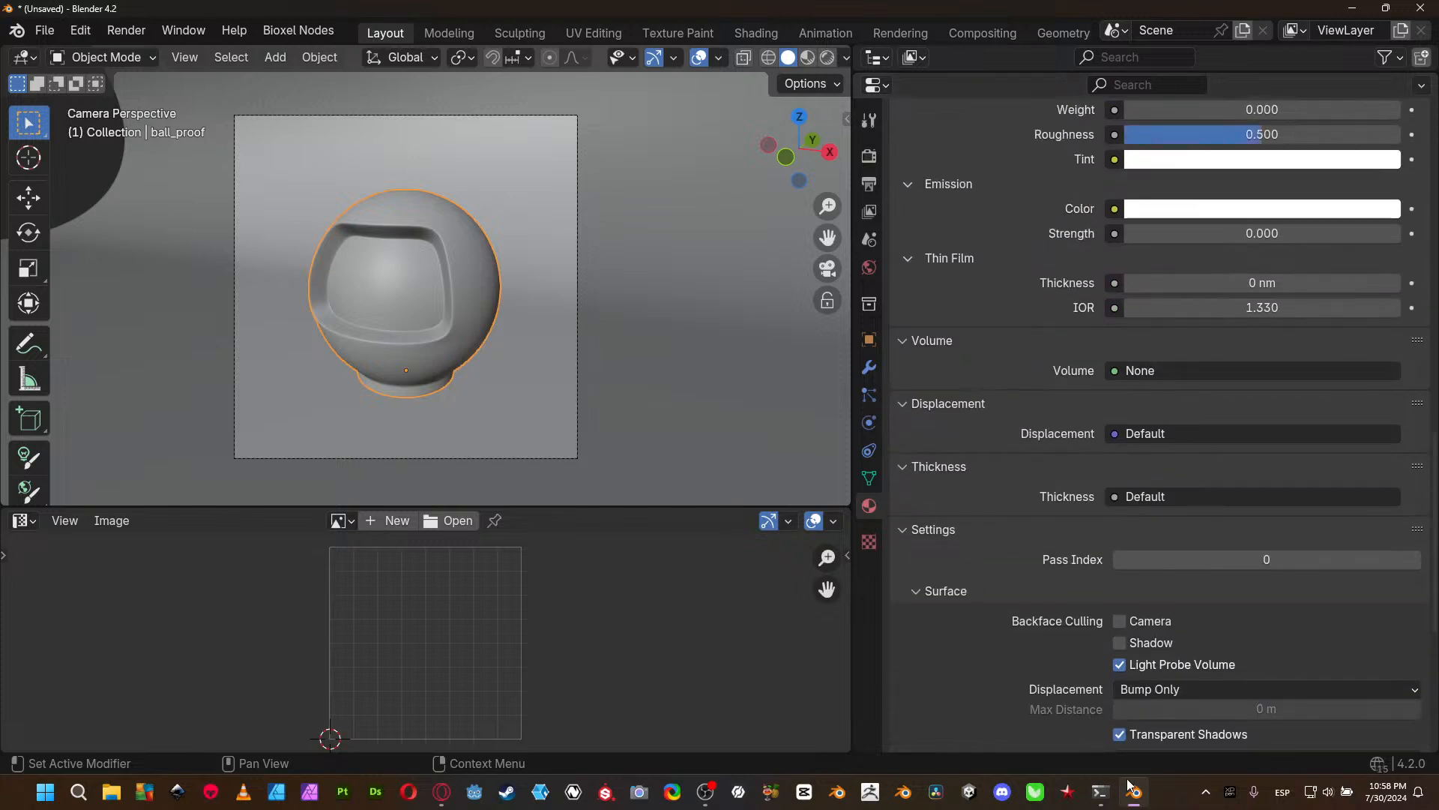
pyautogui.scroll(-2, 1133, 467)
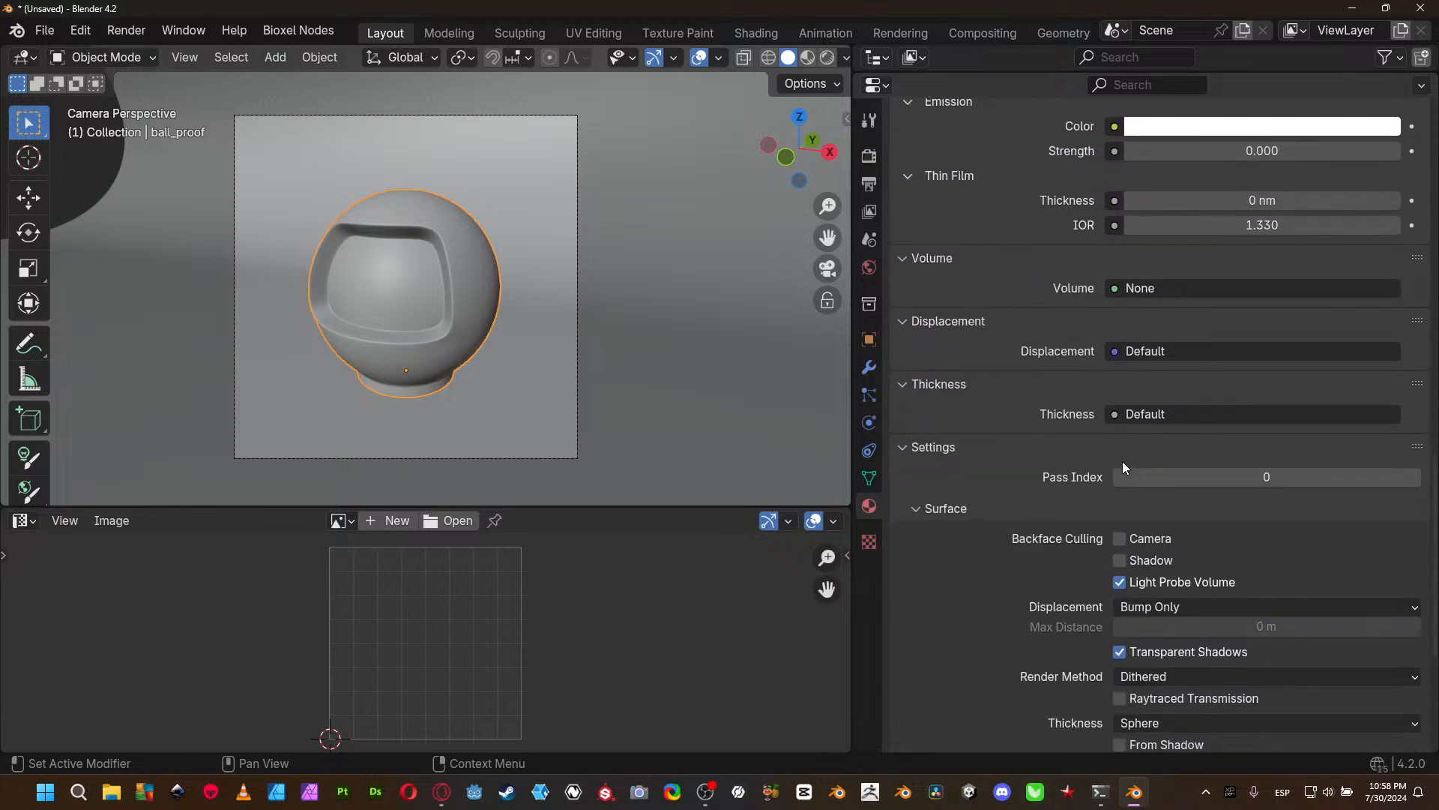
# - Collapse the Thickness, Volume, Displacement and Settings sections of base_m and return to the surface parameters
pyautogui.click(903, 385)
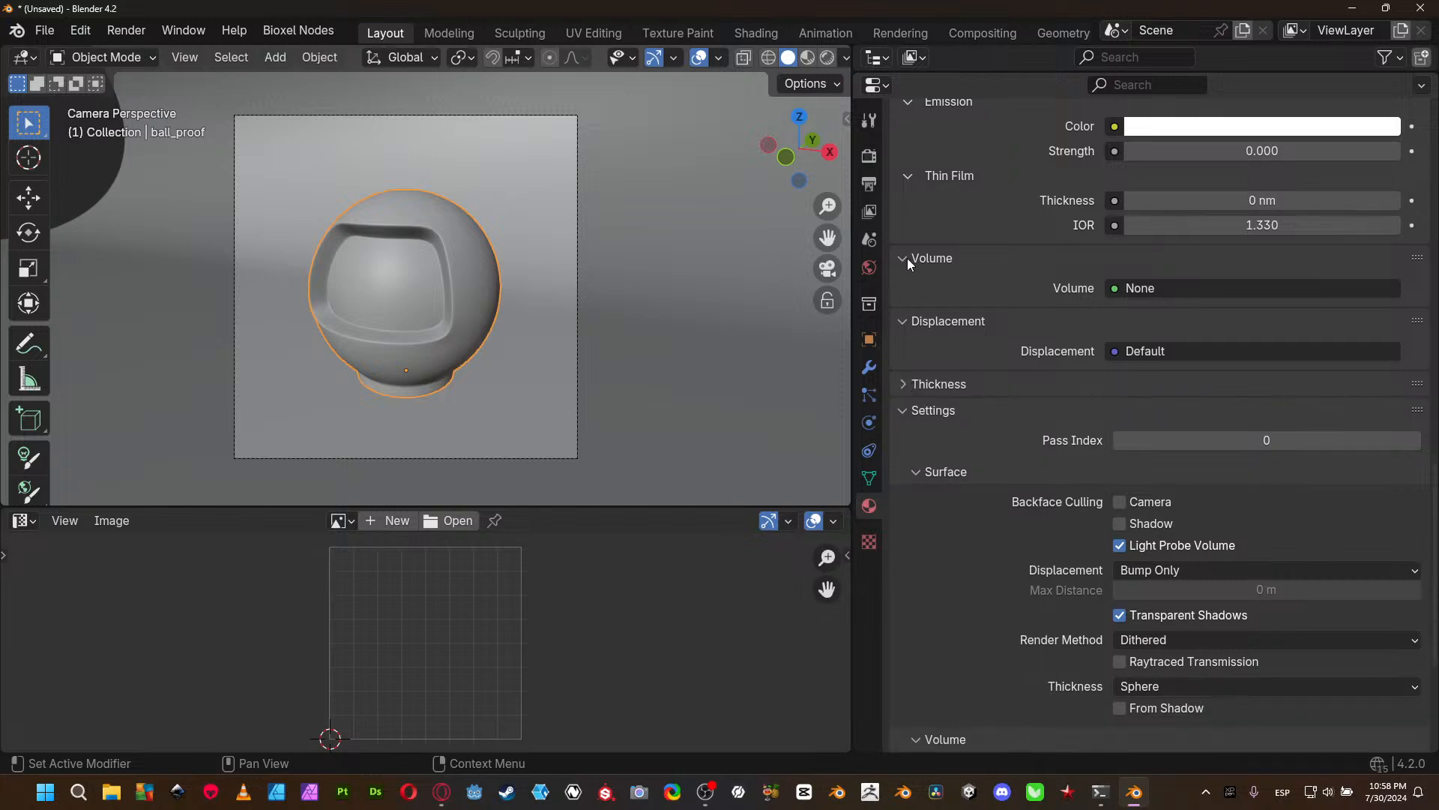
pyautogui.click(905, 258)
pyautogui.click(904, 284)
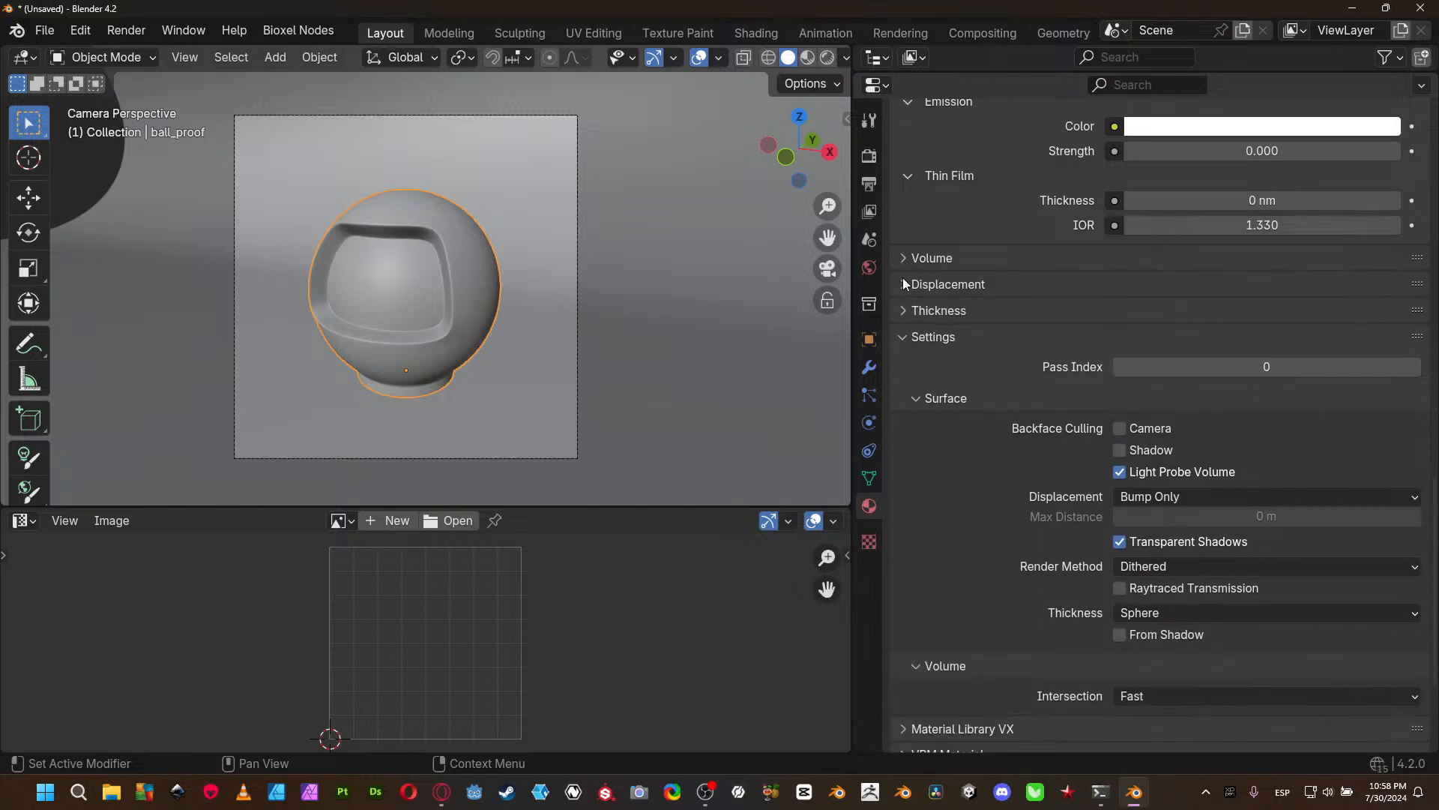
pyautogui.click(902, 336)
pyautogui.scroll(7, 1001, 430)
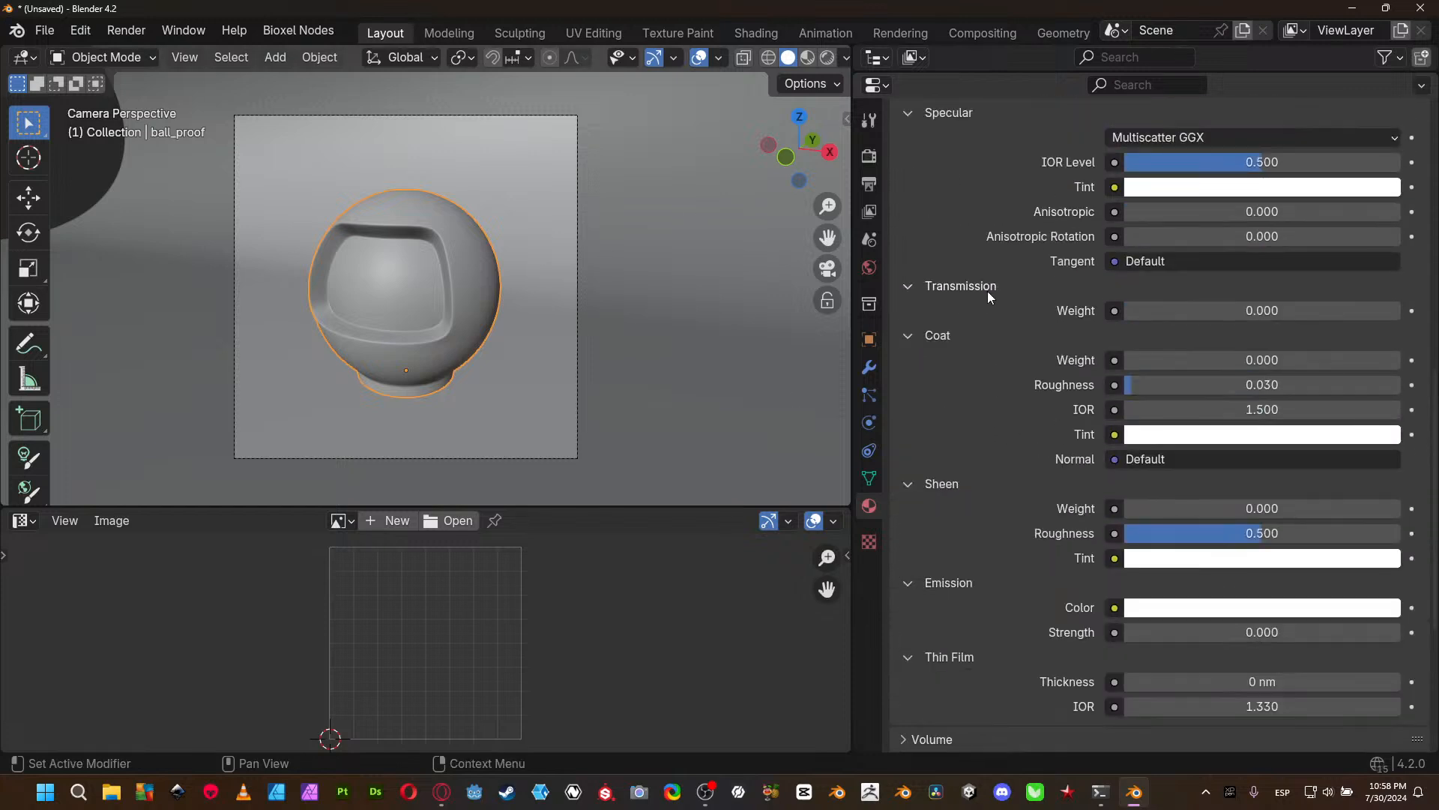
# - Set the World background's strength to 0.8
pyautogui.click(868, 269)
pyautogui.click(1135, 484)
pyautogui.click(1135, 483)
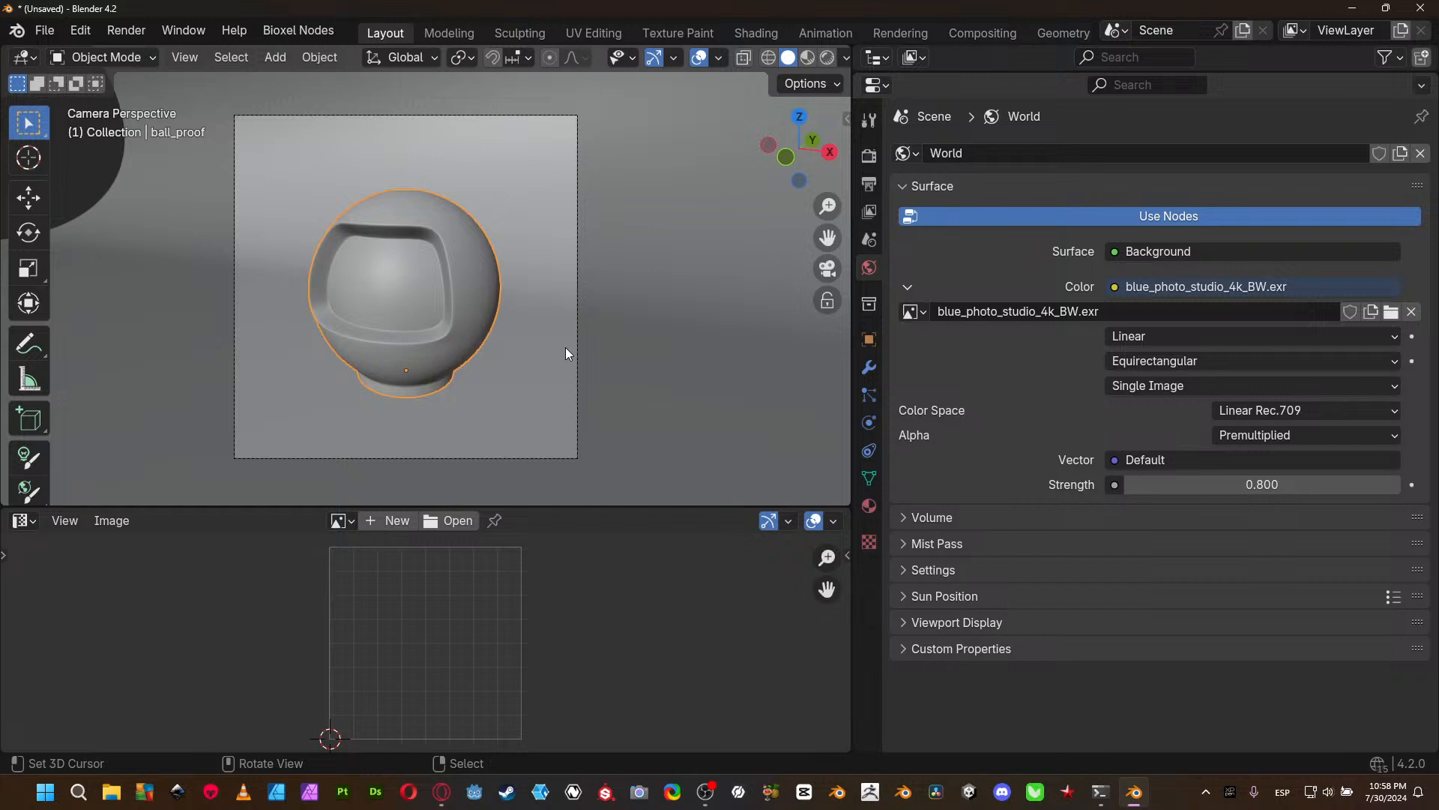
# - Show the Screencast Keys add-on's settings in the 3D viewport sidebar
pyautogui.press('n')
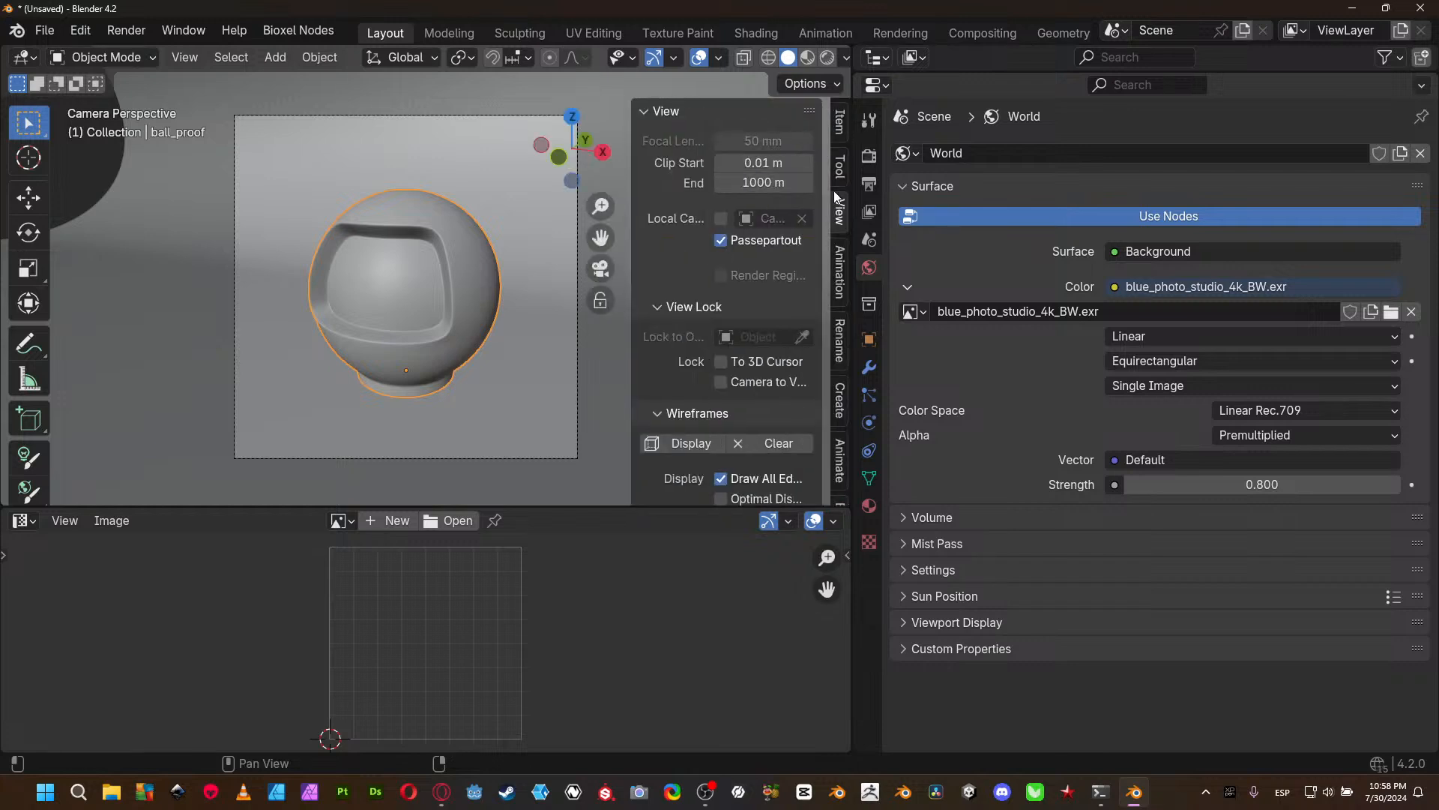
pyautogui.scroll(-3, 840, 244)
pyautogui.scroll(-3, 848, 427)
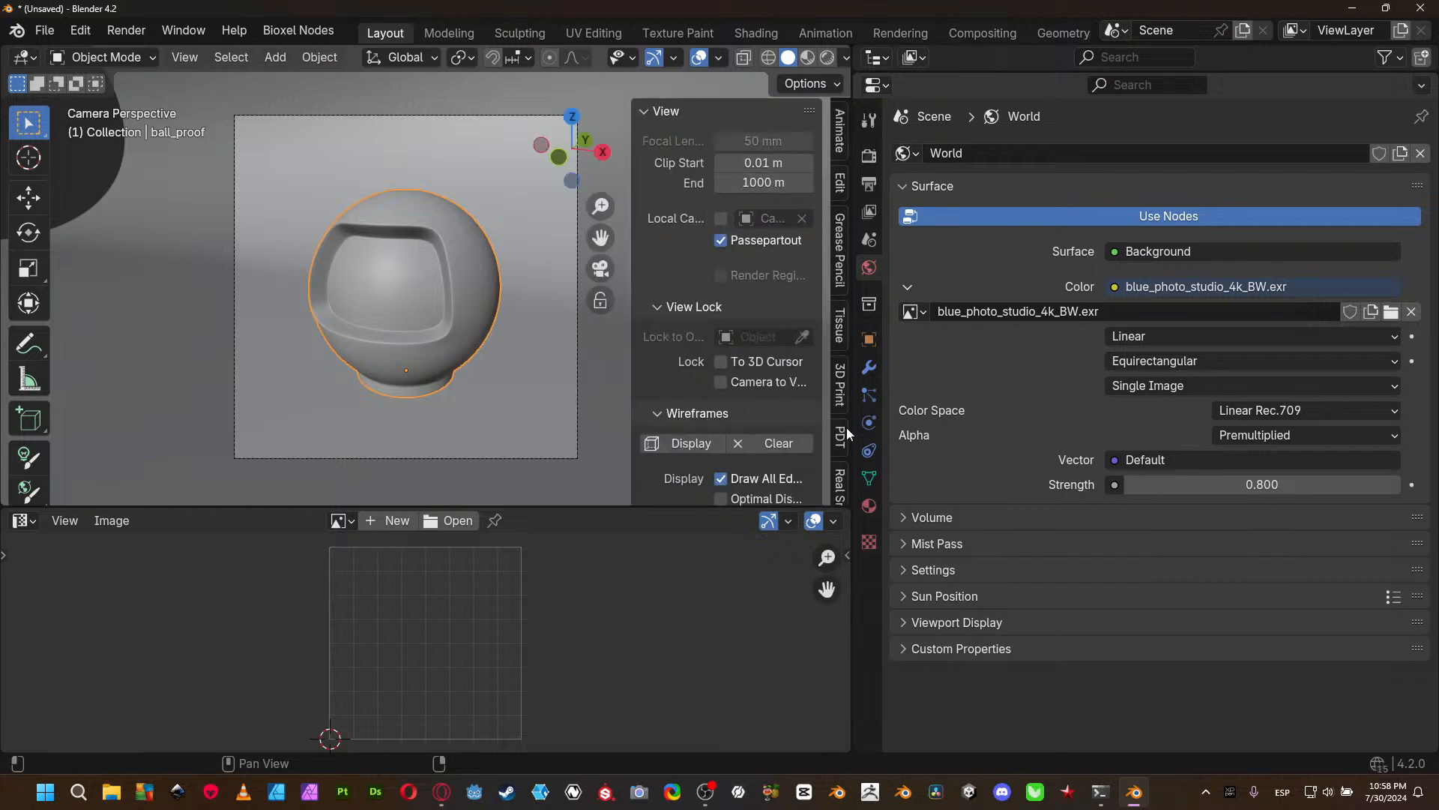
pyautogui.scroll(-2, 846, 429)
pyautogui.scroll(-3, 844, 420)
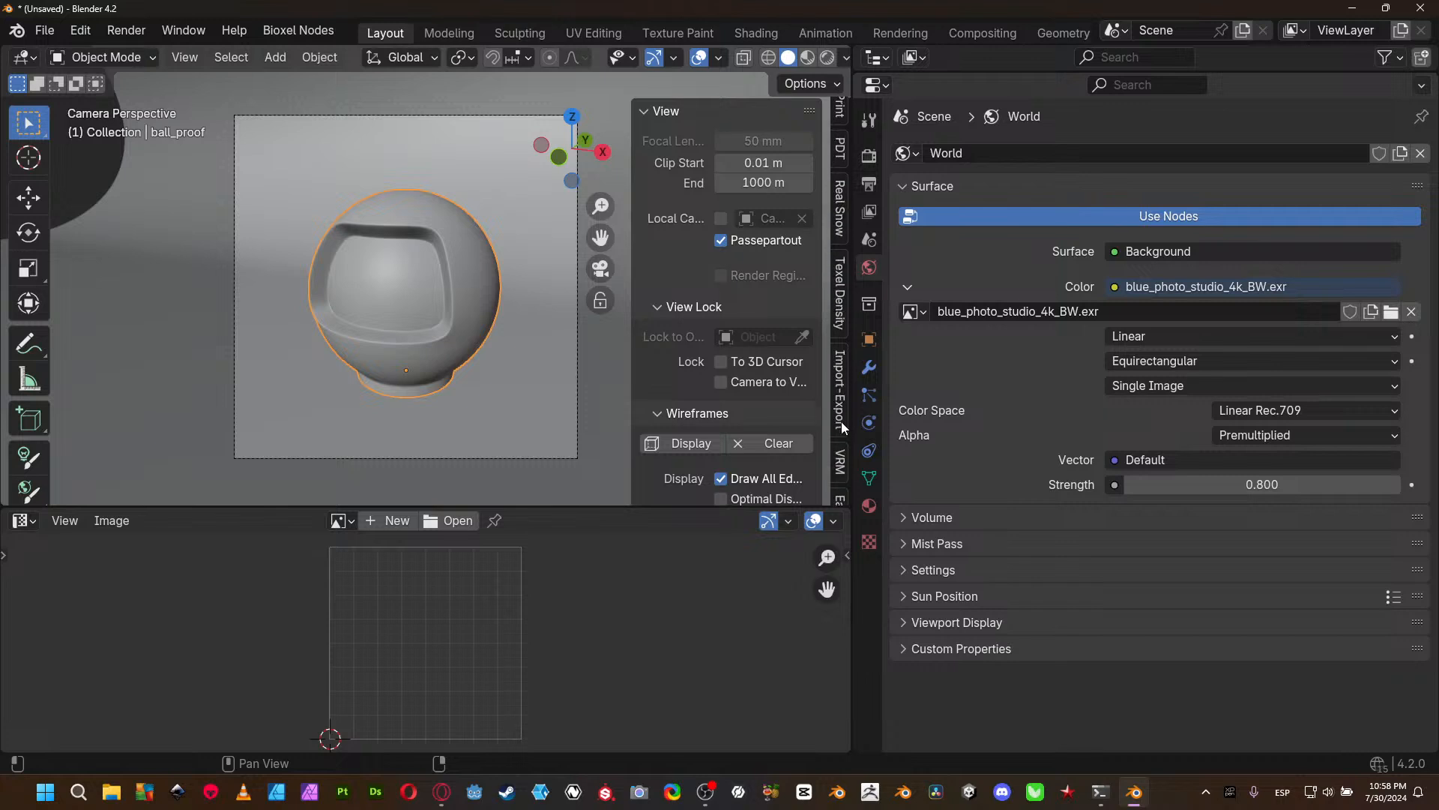
pyautogui.scroll(-2, 843, 415)
pyautogui.scroll(-2, 843, 412)
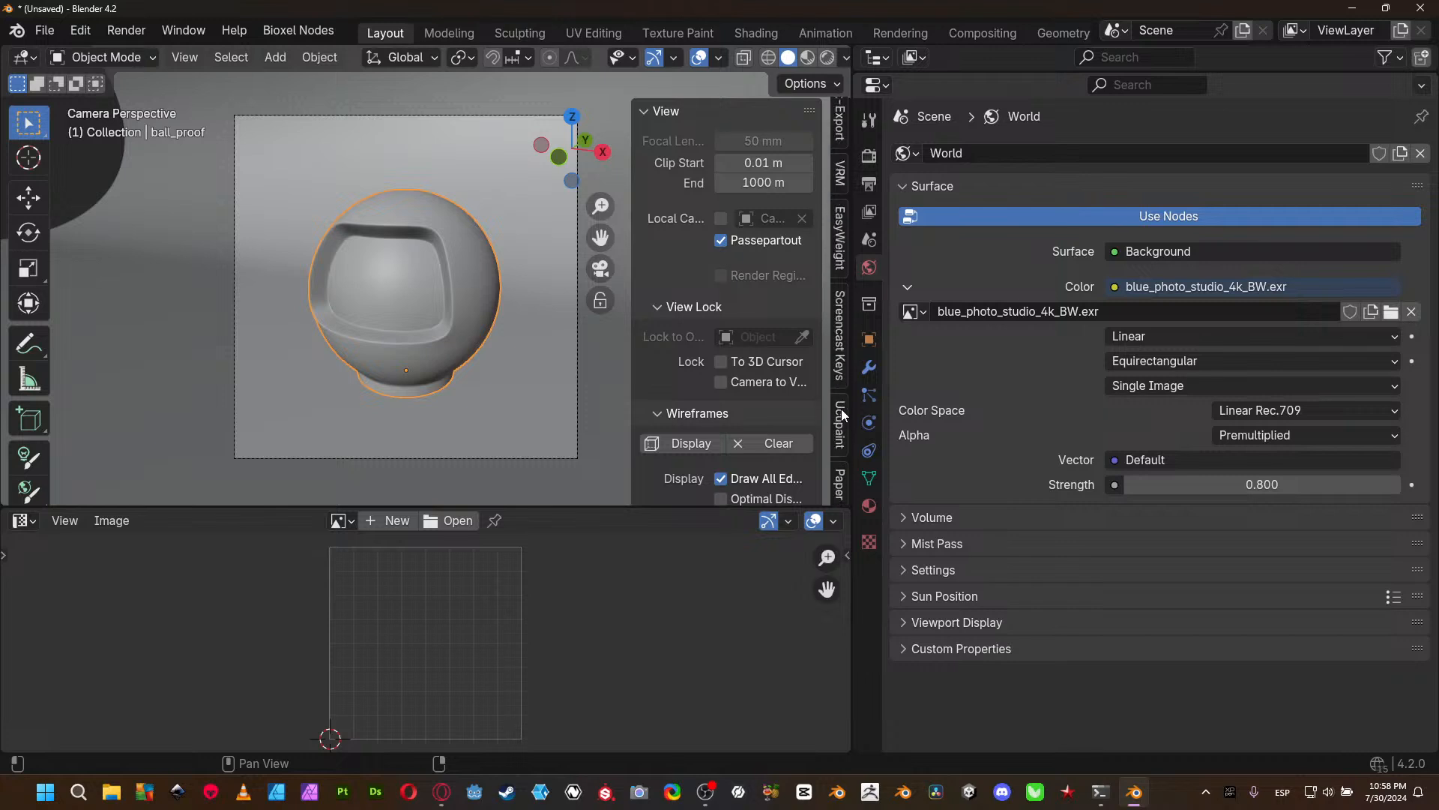
pyautogui.click(840, 320)
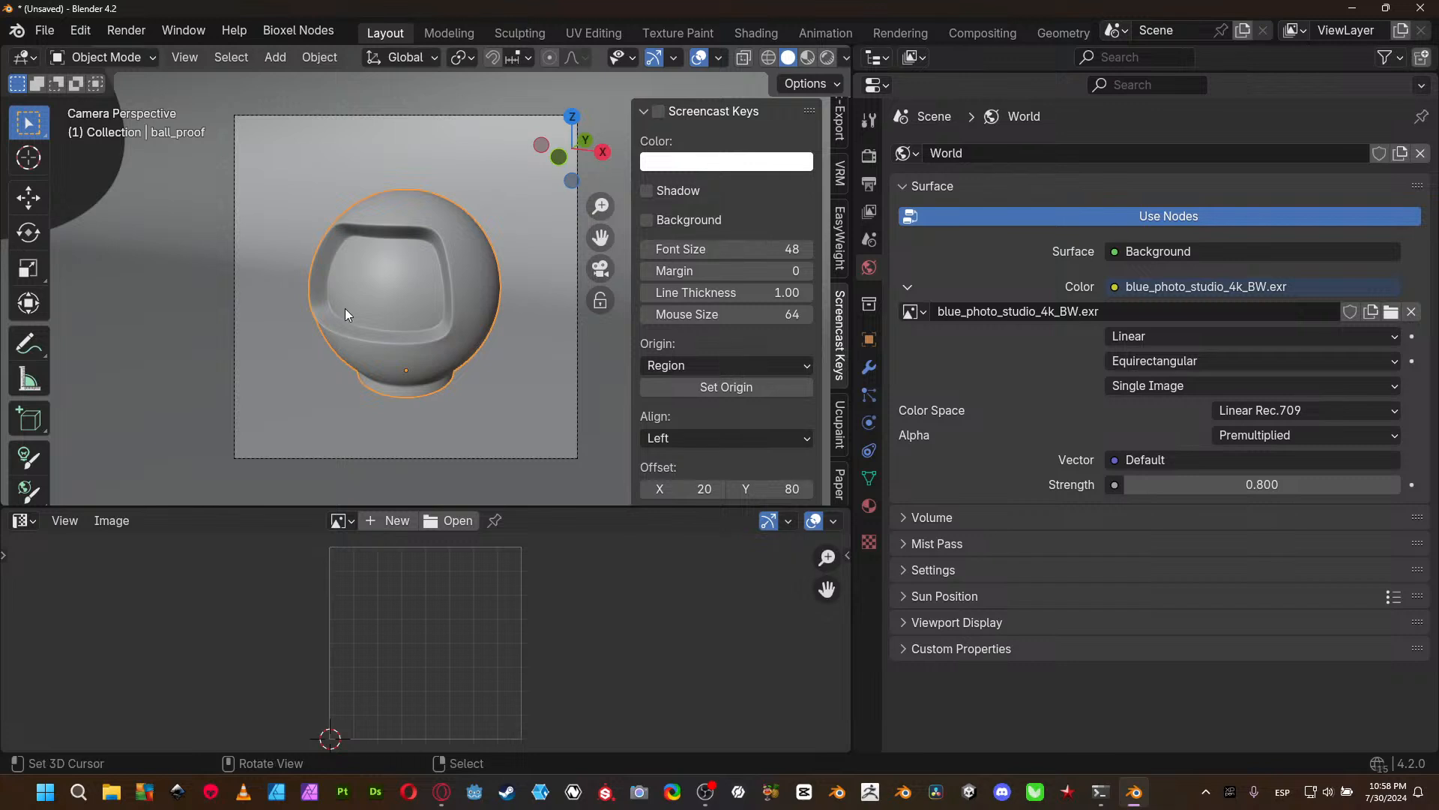
# - Activate the Move tool, try a small shift of the ball_proof object, and undo it
pyautogui.click(437, 285)
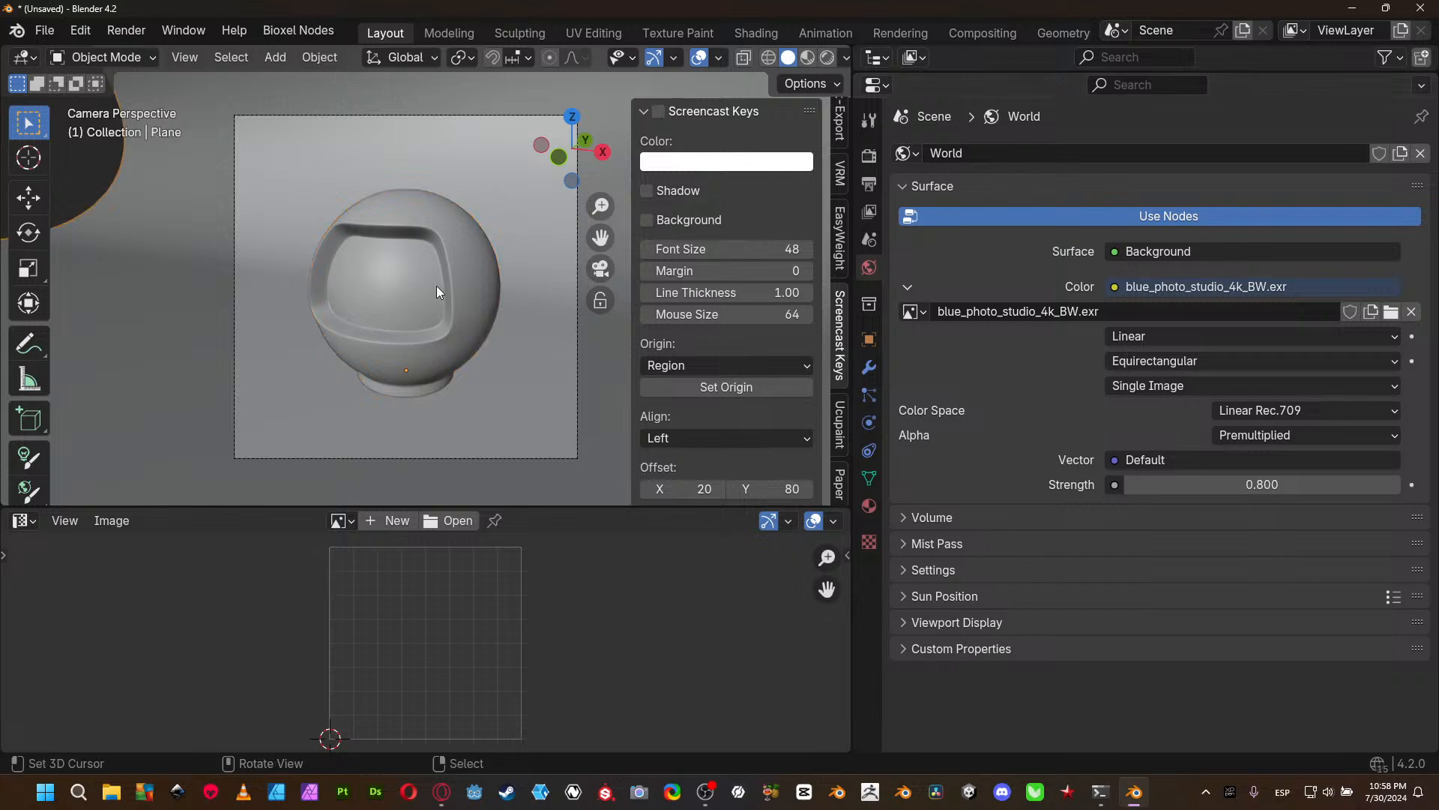
pyautogui.click(28, 198)
pyautogui.click(396, 259)
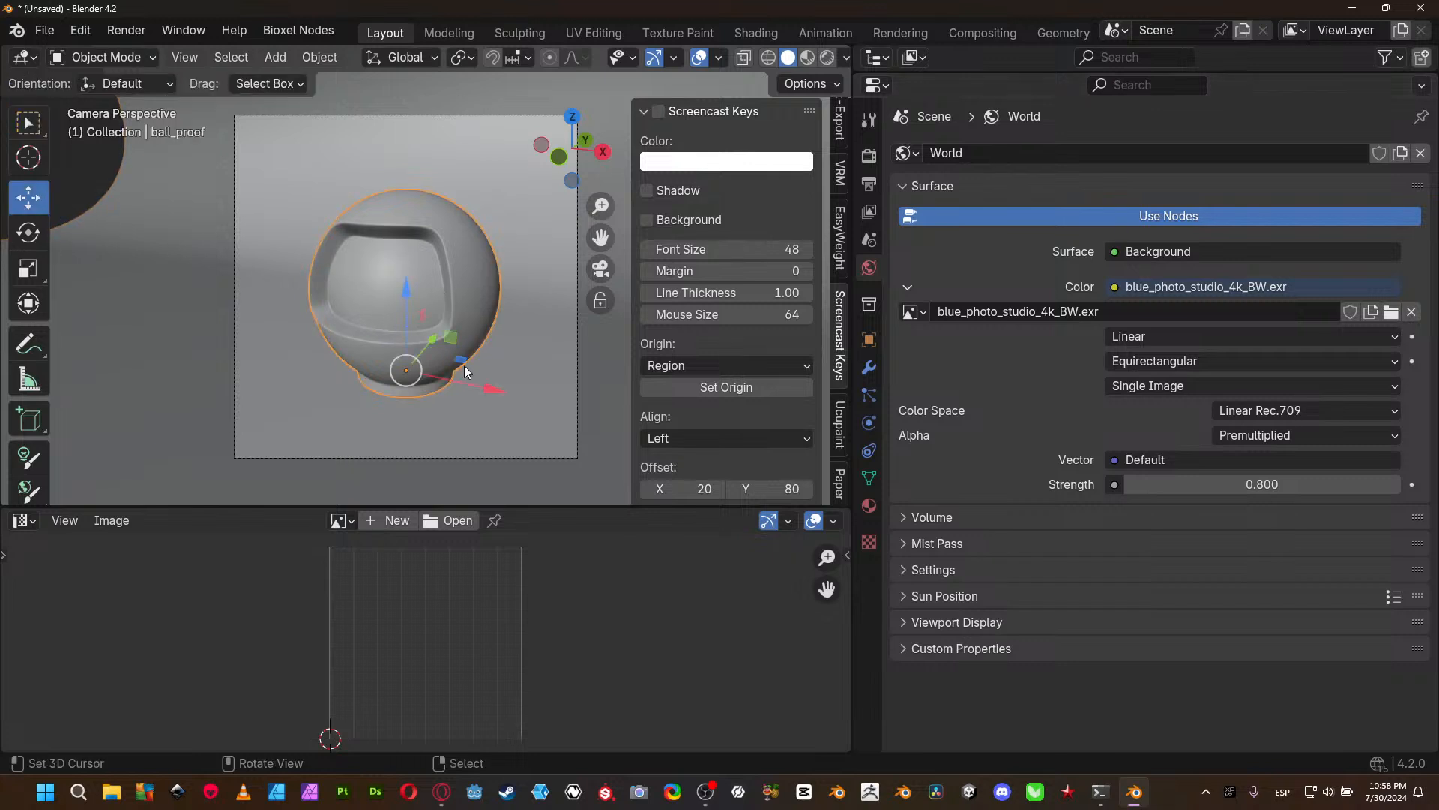
pyautogui.moveTo(441, 347); pyautogui.dragTo(434, 339)
pyautogui.hotkey('ctrl', 'z')
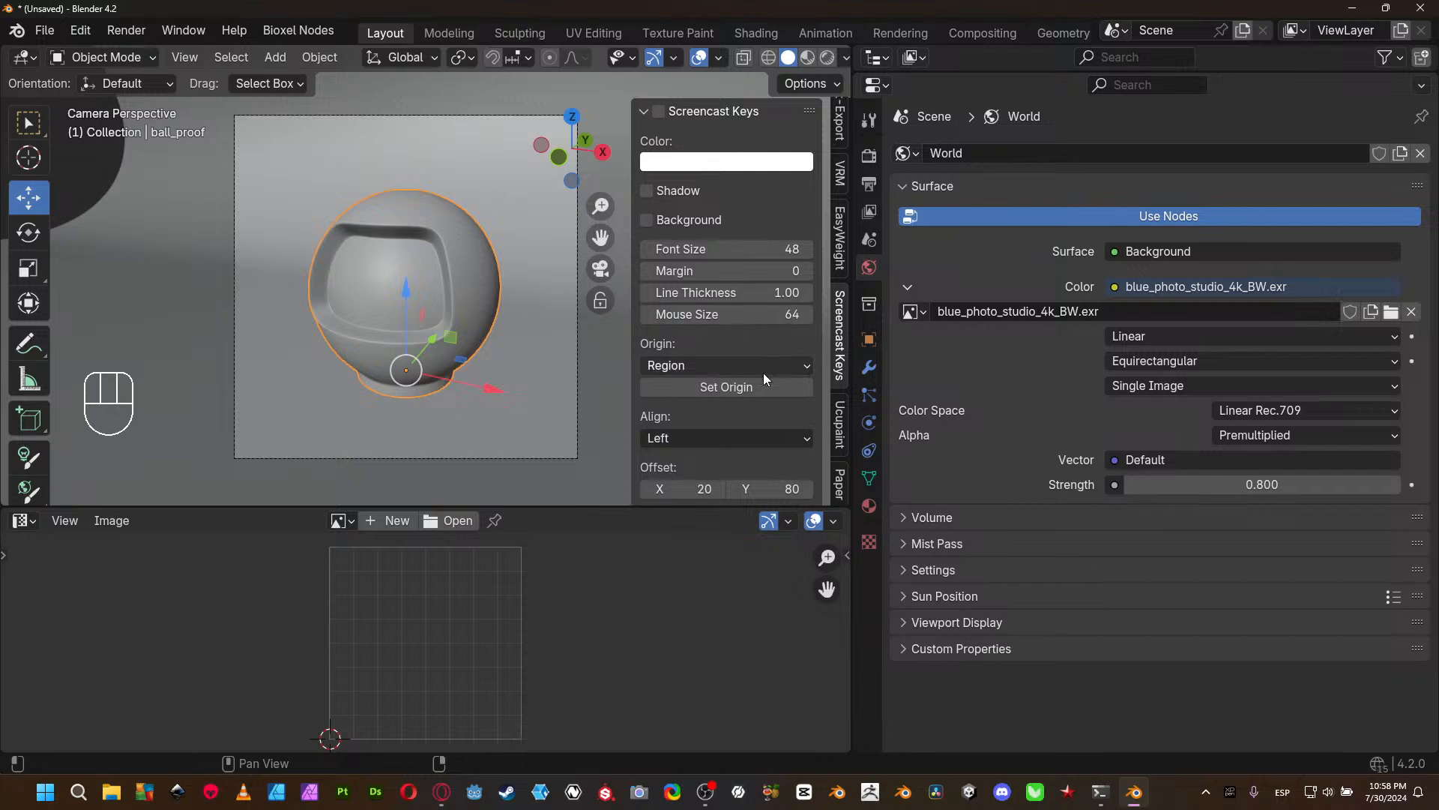
# - Set the Screencast Keys alignment to Right, hide the sidebar, and widen the 3D viewport
pyautogui.click(712, 440)
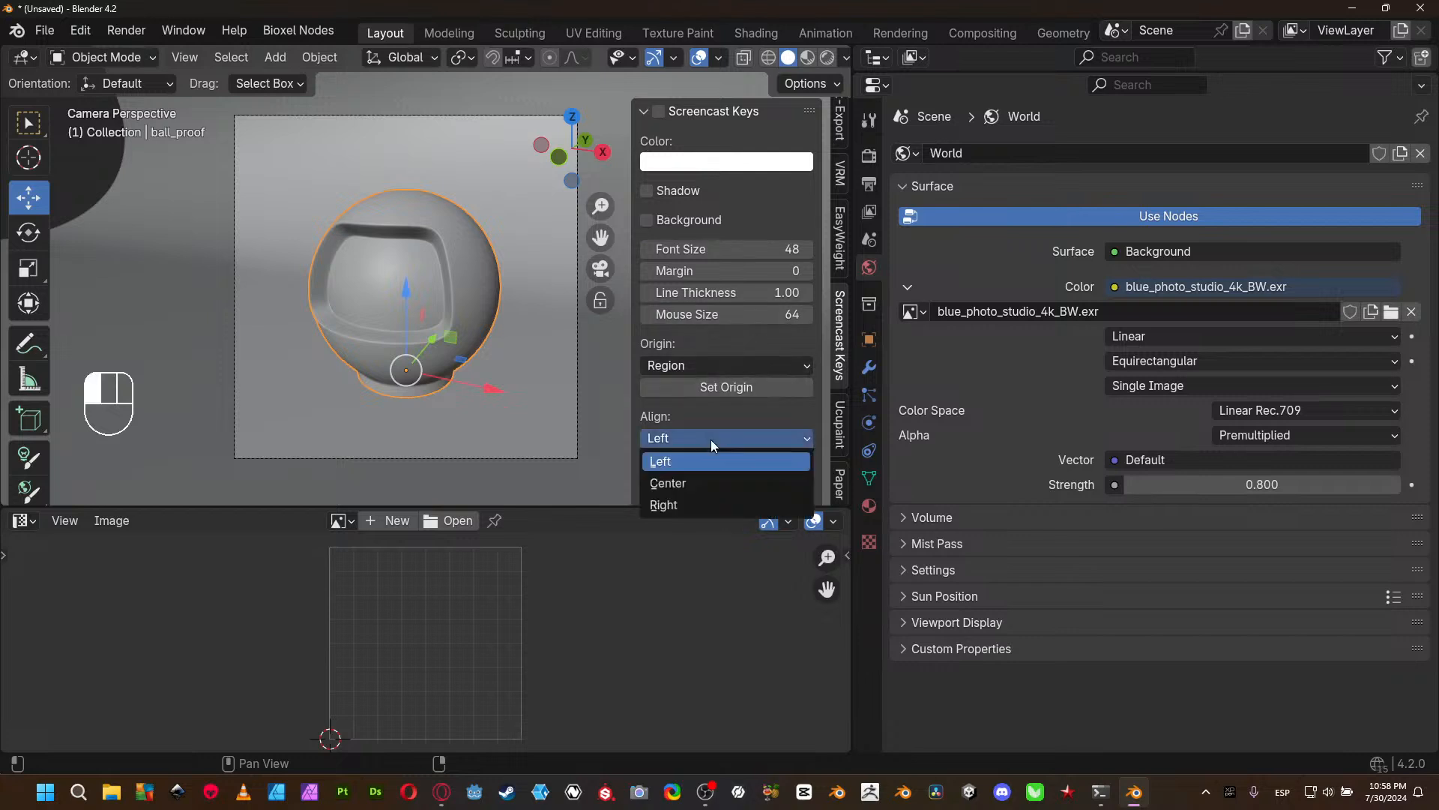
pyautogui.click(699, 501)
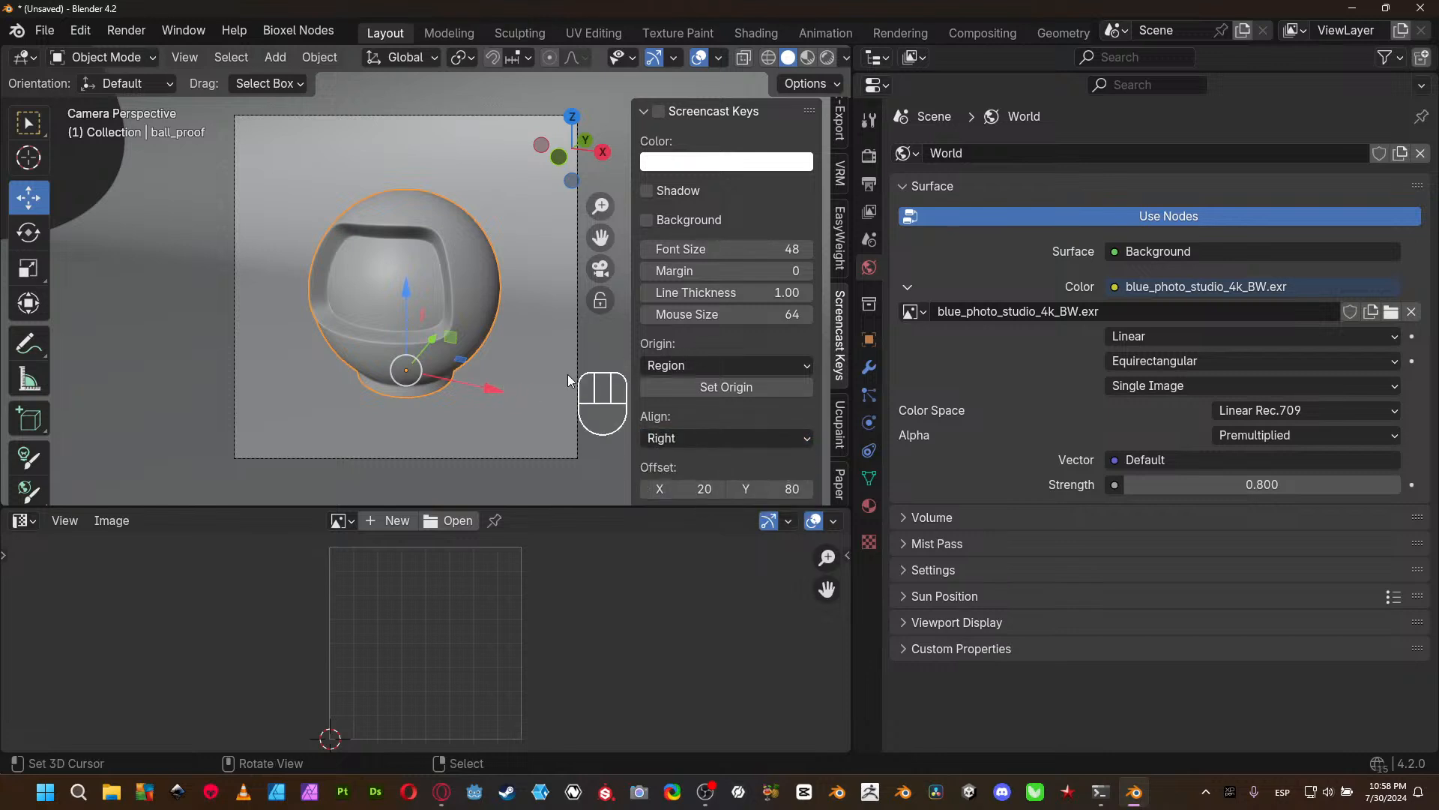
pyautogui.press('n')
pyautogui.moveTo(852, 392); pyautogui.dragTo(1040, 384)
pyautogui.click(853, 399)
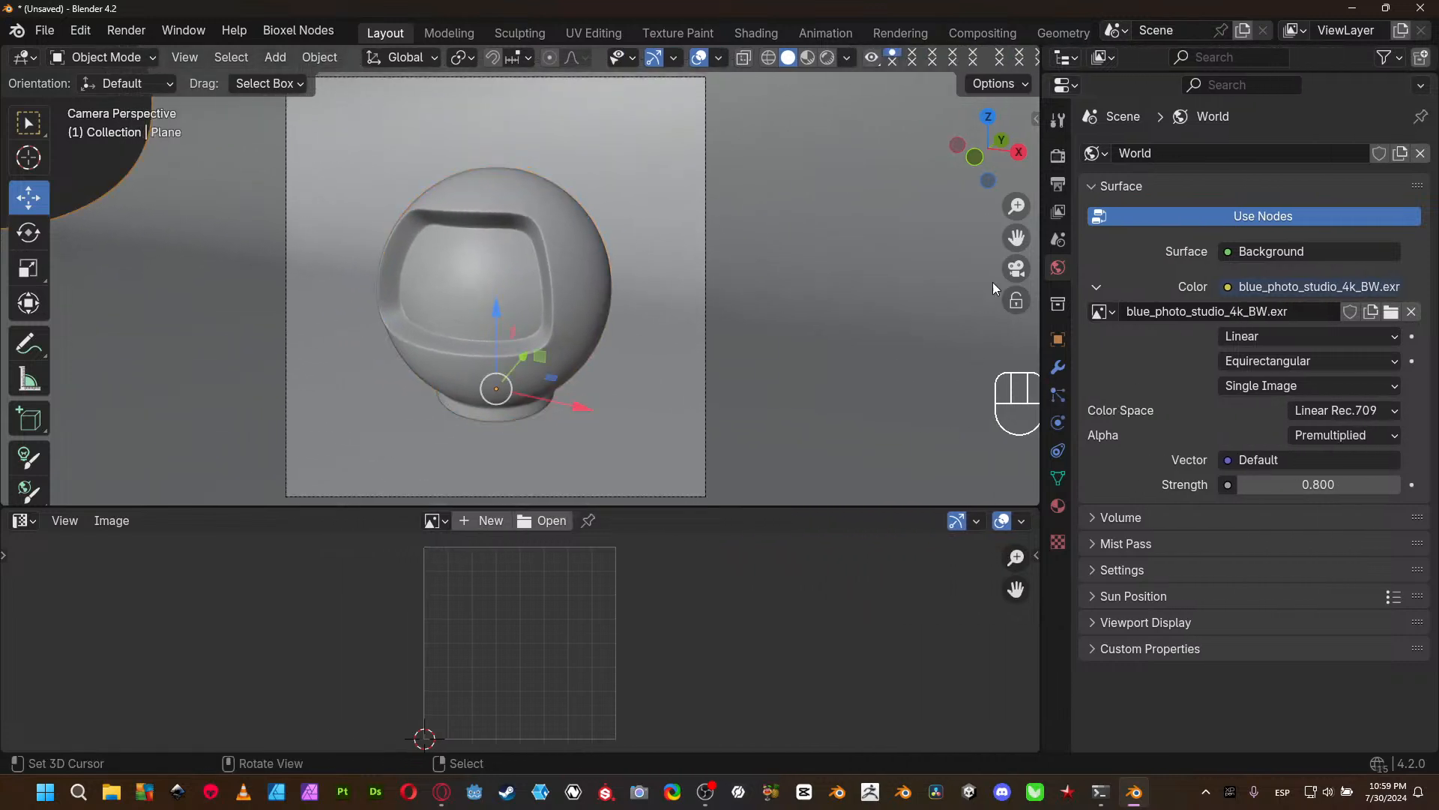
# - Set the Screencast Keys X offset to -32 in the viewport sidebar and hide the sidebar again
pyautogui.press('n')
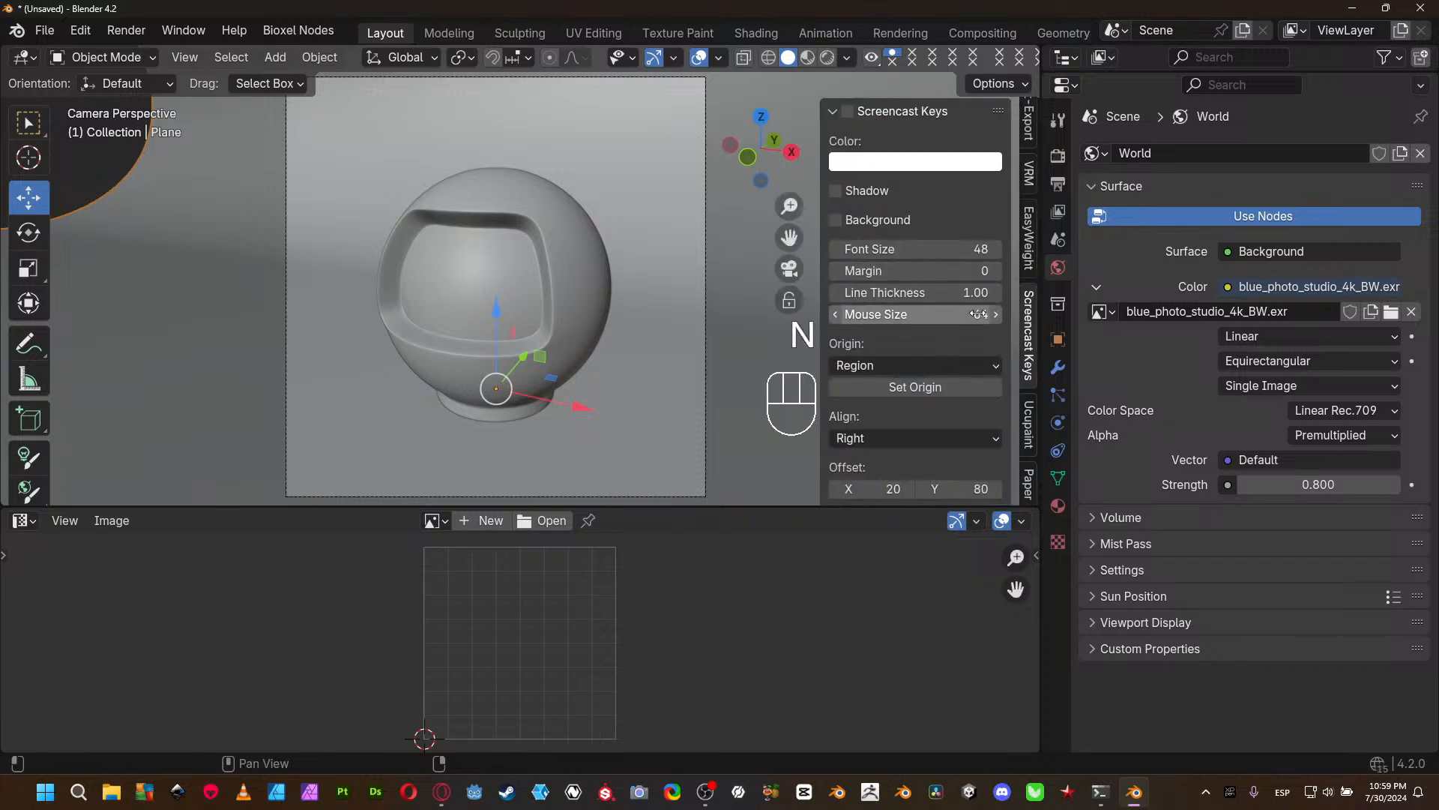
pyautogui.scroll(-2, 952, 435)
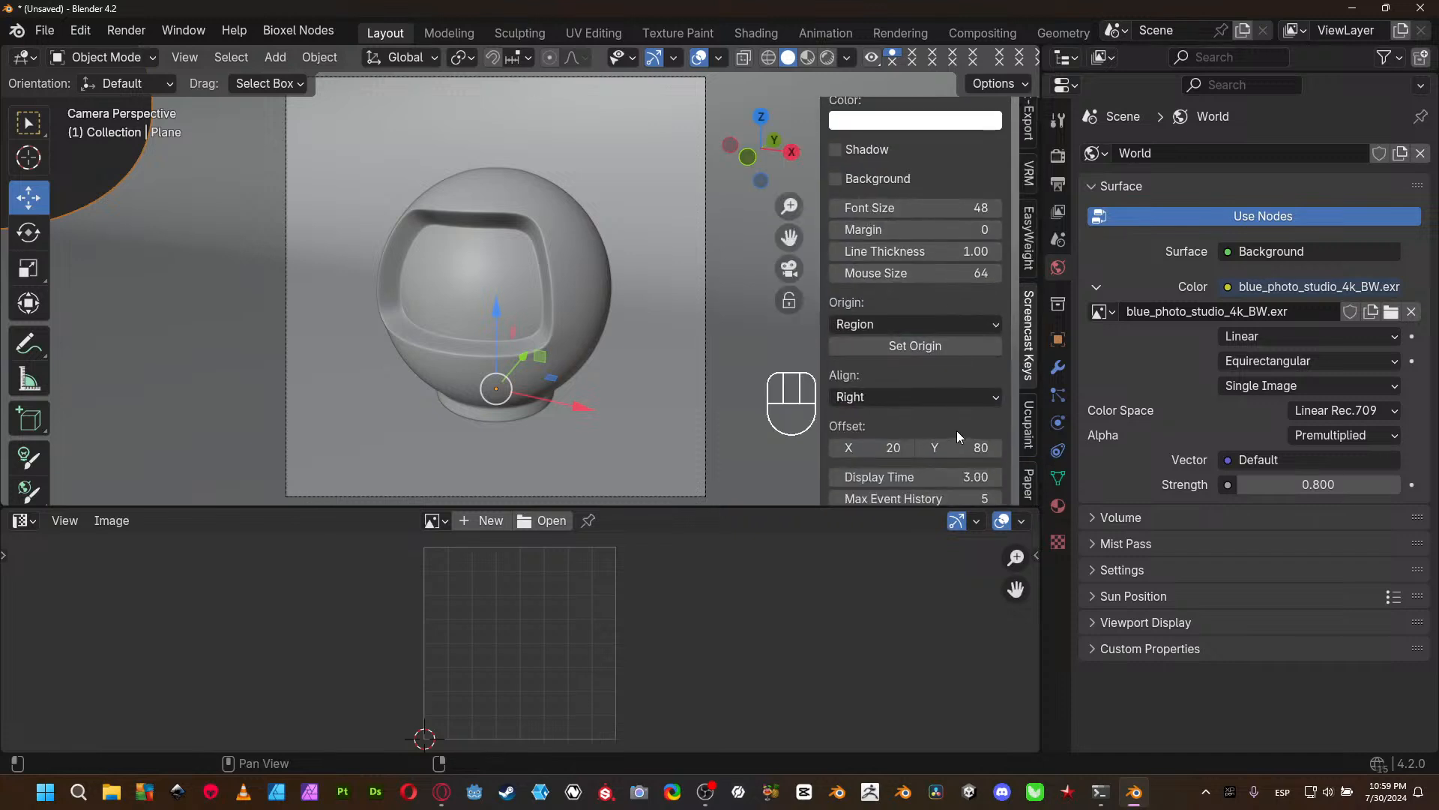
pyautogui.keyDown('shift'); pyautogui.moveTo(885, 448); pyautogui.dragTo(870, 448); pyautogui.keyUp('shift')
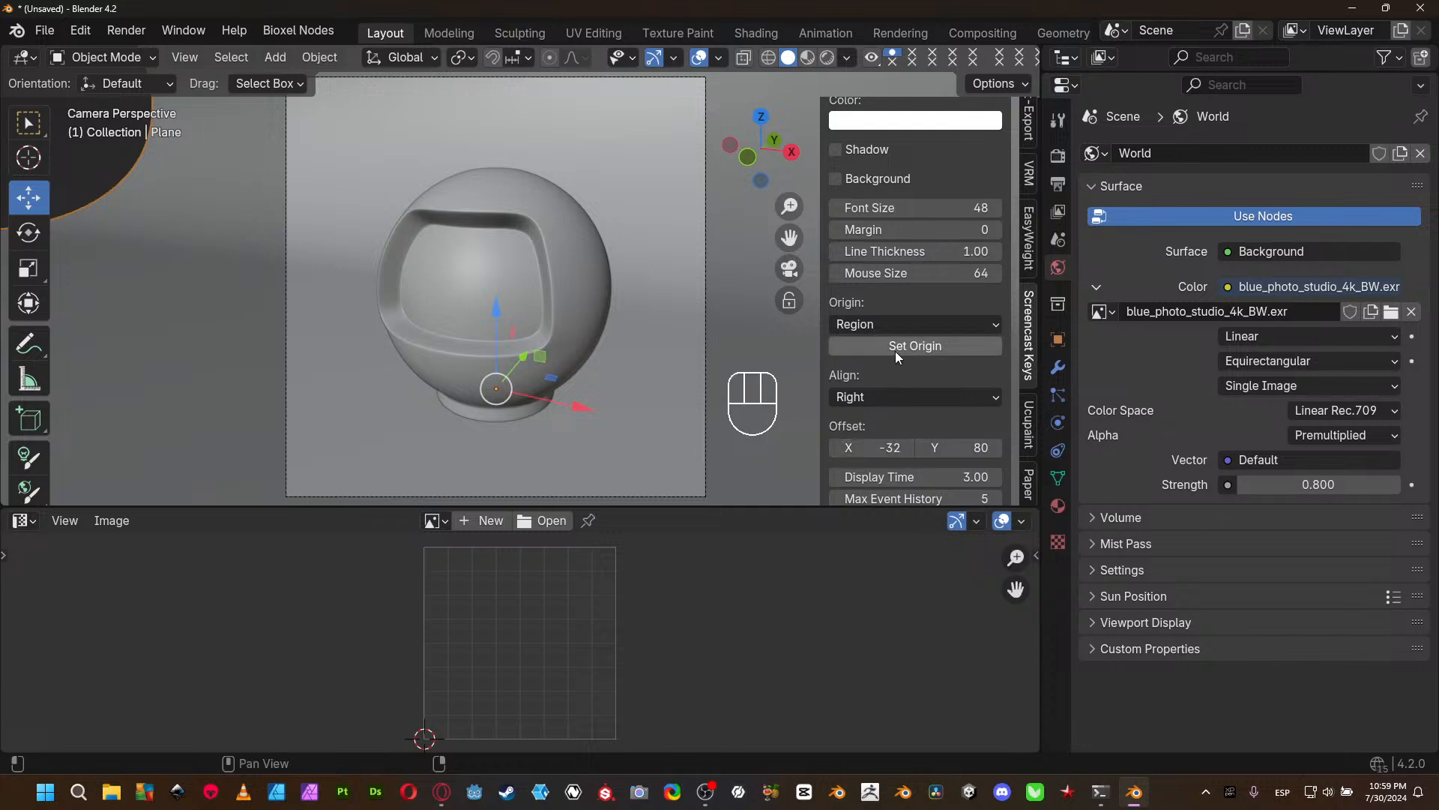
pyautogui.press('n')
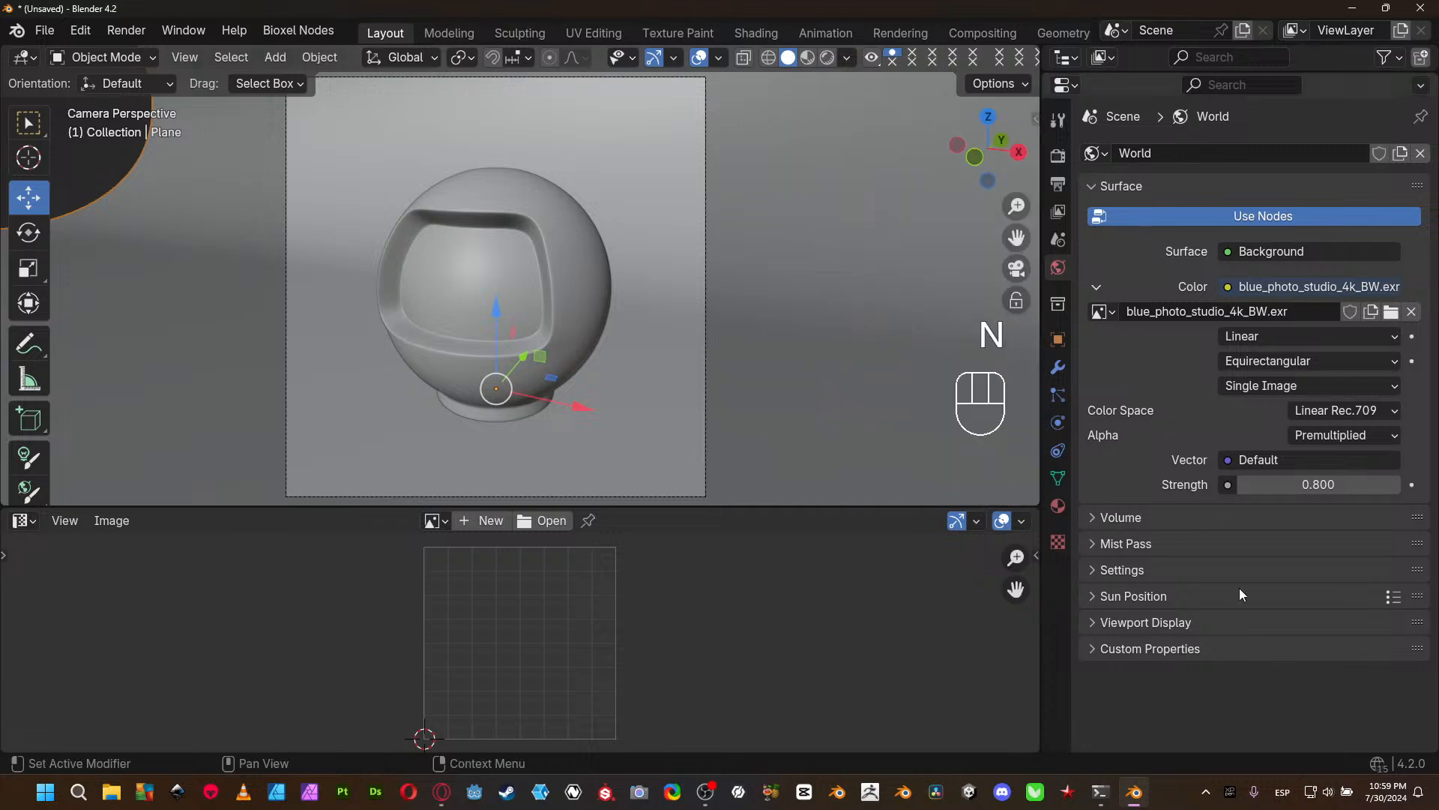
# - Maximize the 3D viewport, select ball_proof, try moving it up about 0.012 m along Z, and undo the move
pyautogui.hotkey('ctrl', 'space')
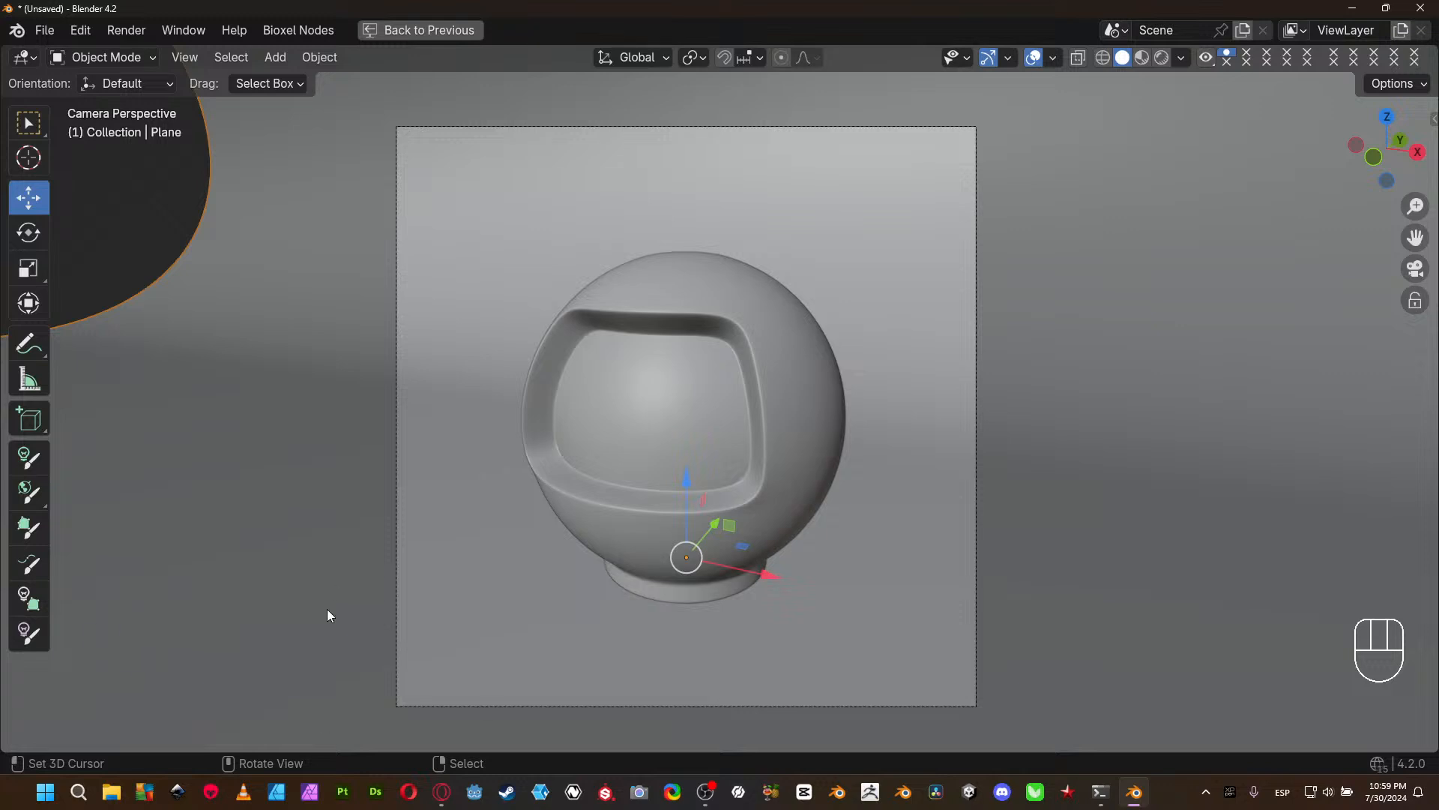
pyautogui.click(734, 430)
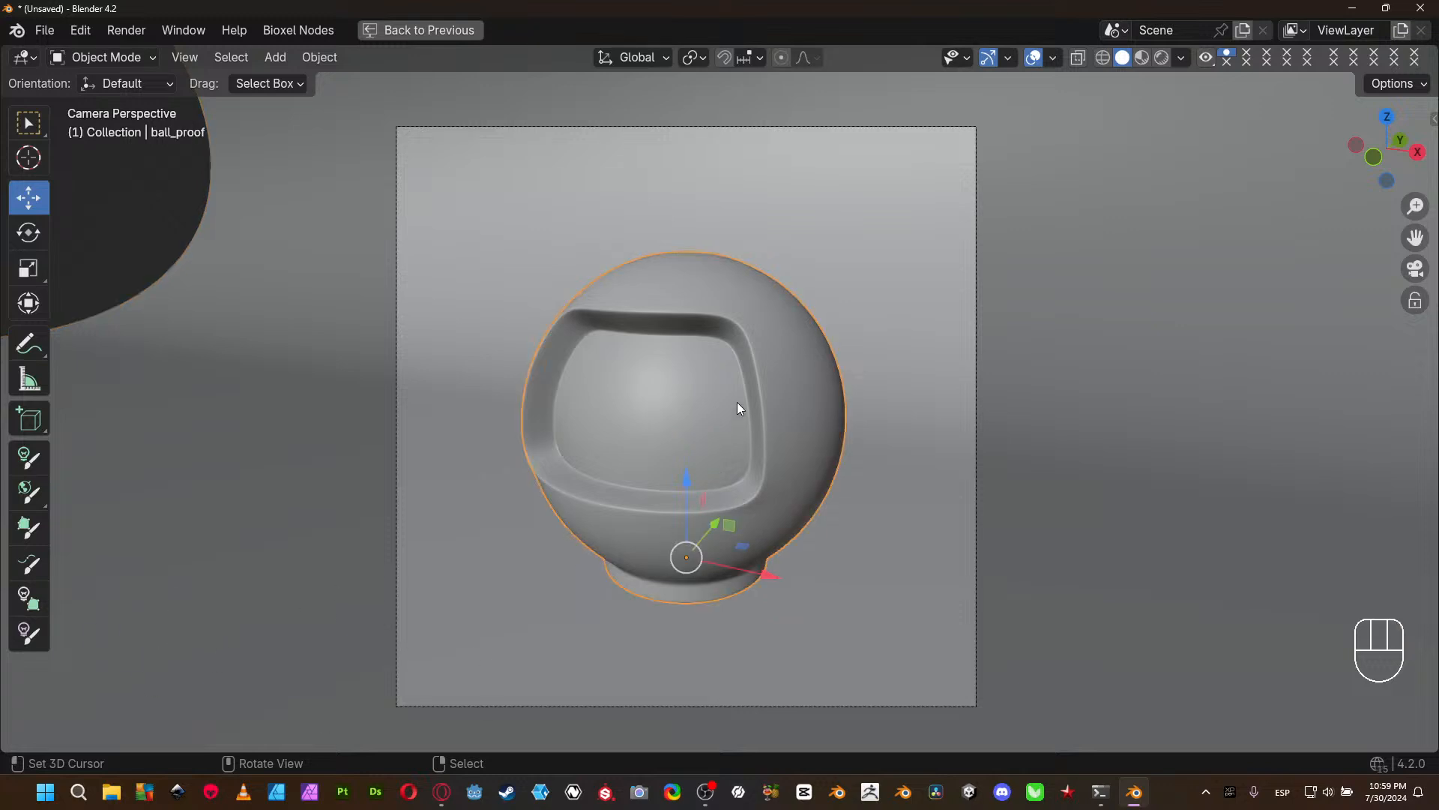
pyautogui.moveTo(683, 488); pyautogui.dragTo(690, 469)
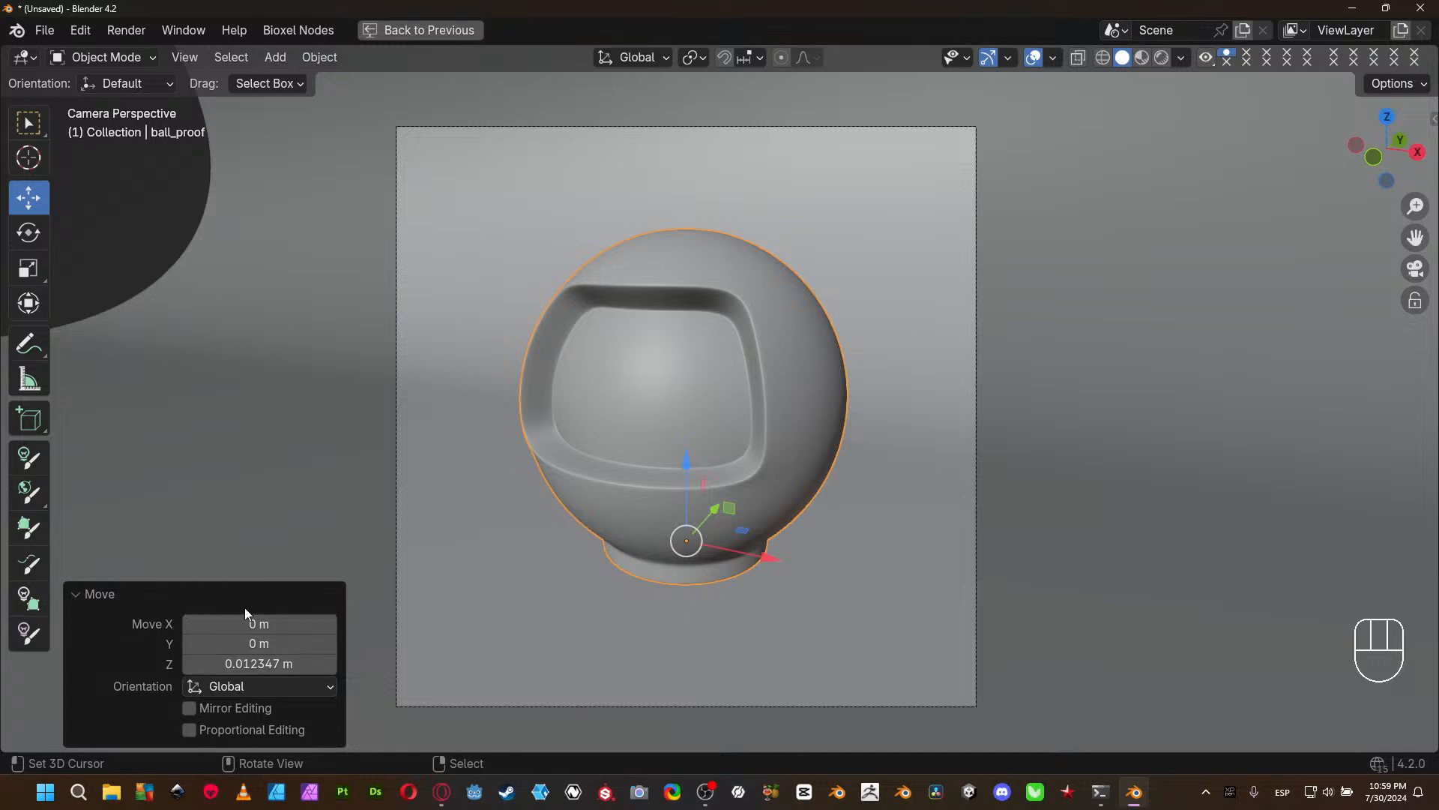
pyautogui.hotkey('ctrl', 'z')
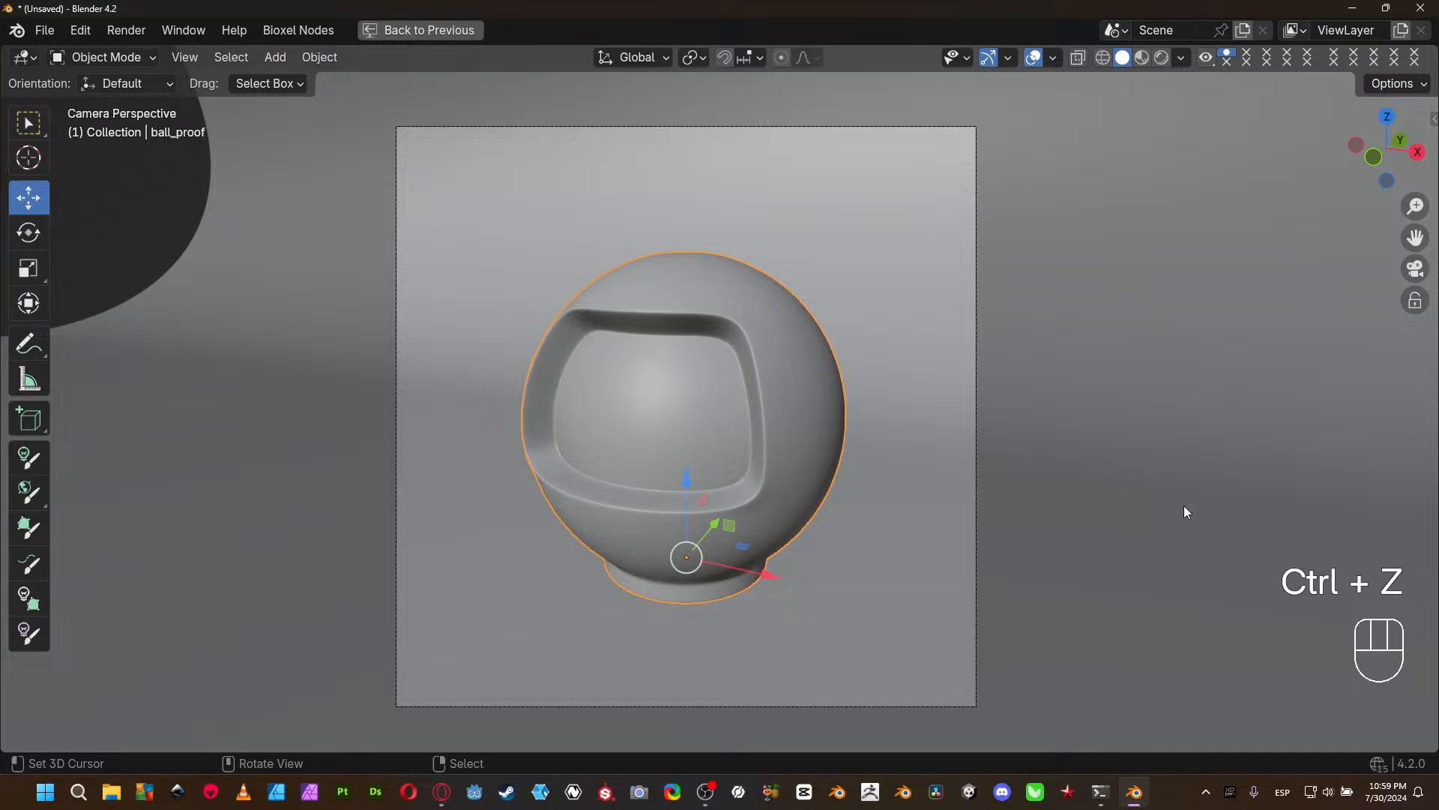
# - Restore the 3D viewport from its maximized state to the multi-editor layout and show the material properties of ball_proof
pyautogui.press('n')
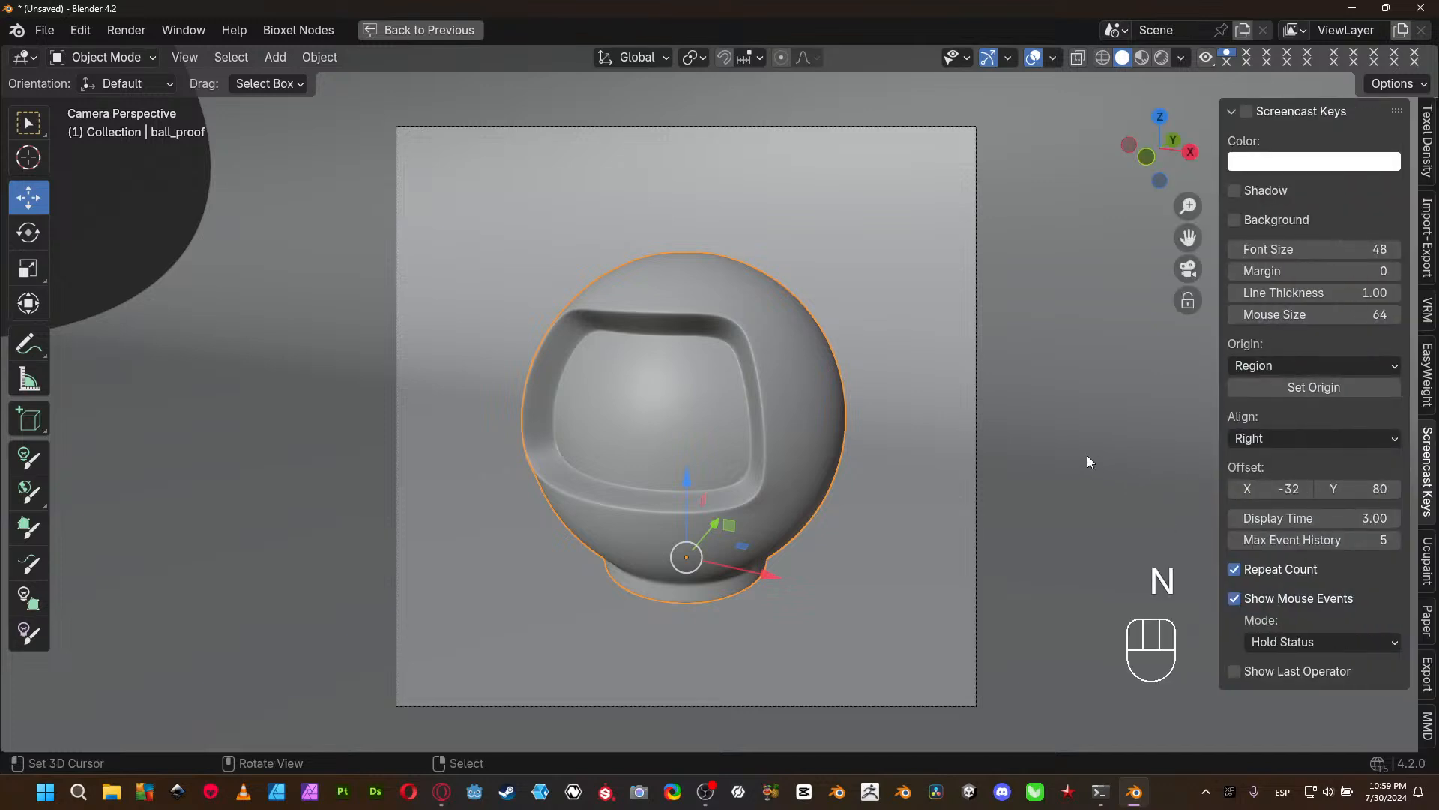
pyautogui.press('n')
pyautogui.hotkey('ctrl', 'space')
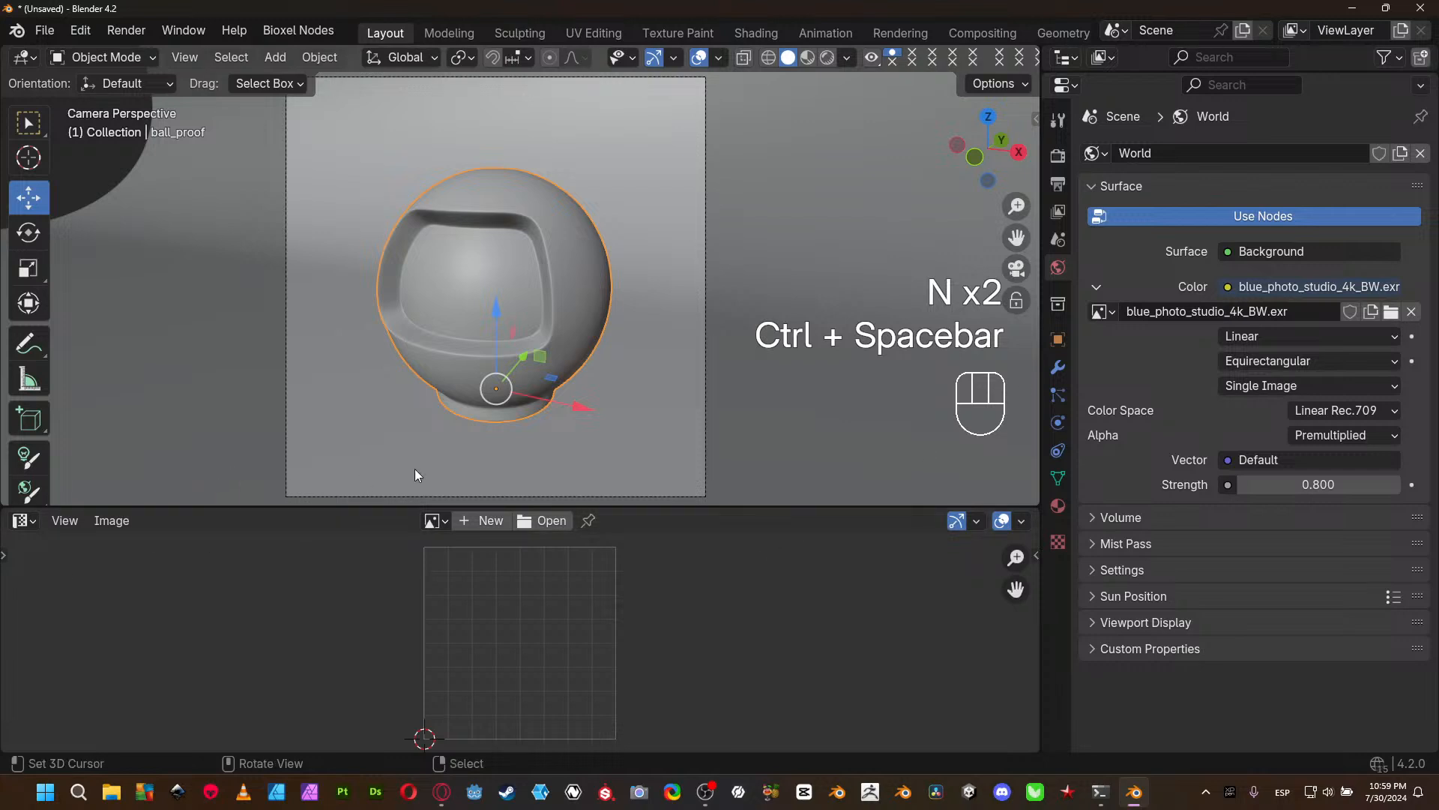
pyautogui.click(1057, 505)
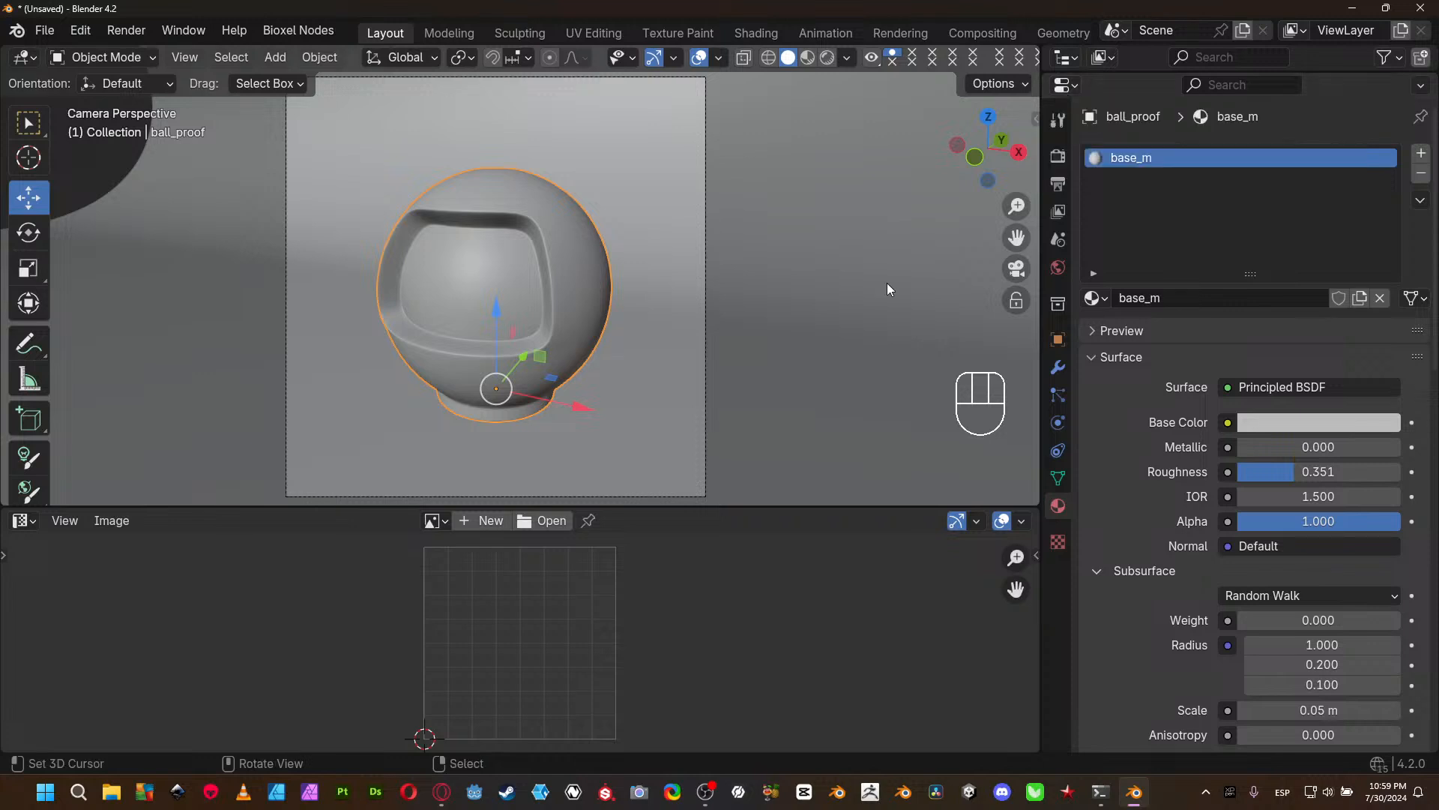
pyautogui.click(22, 521)
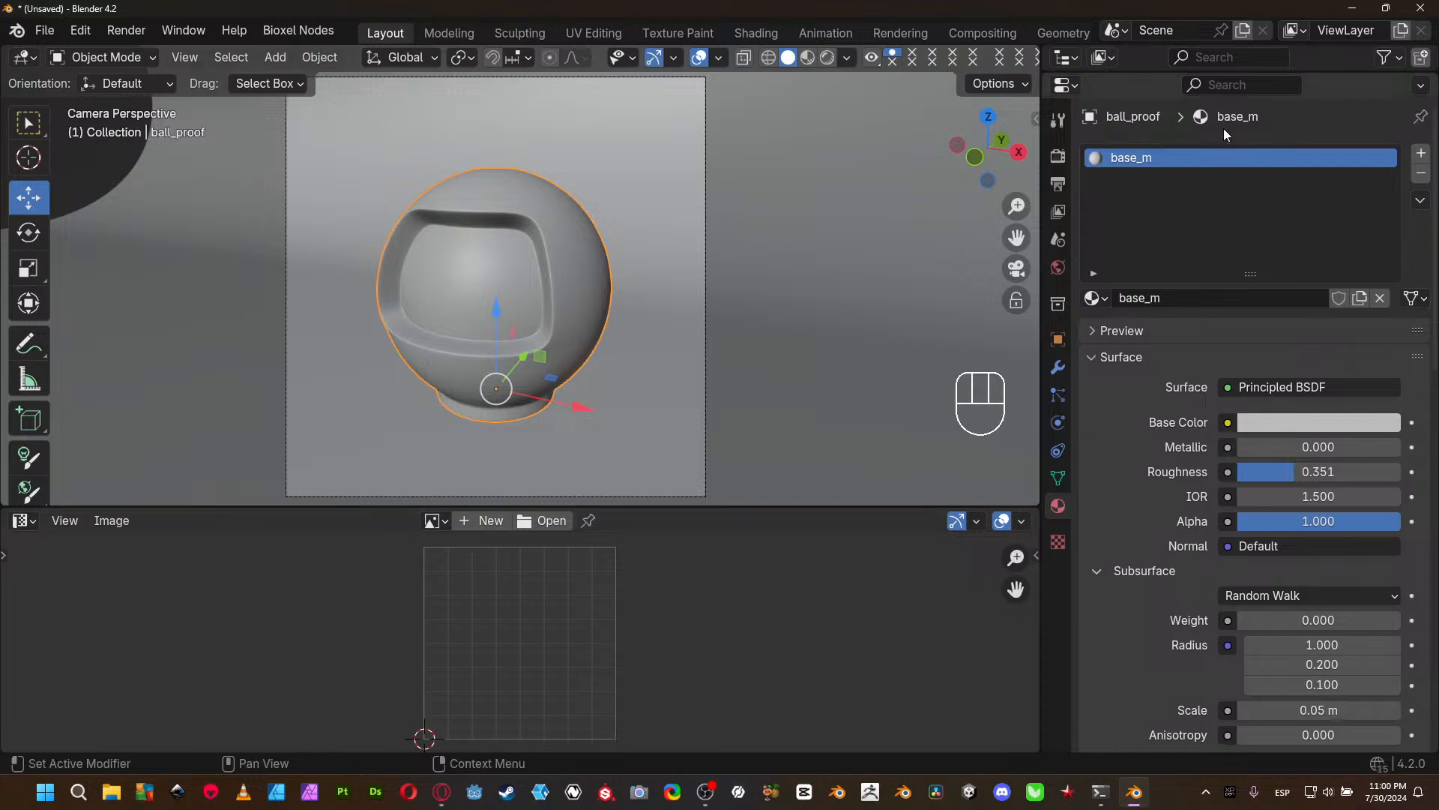
# - Resize the editor areas so the Outliner shows the whole collection and the UV Editor is taller
pyautogui.moveTo(1280, 78); pyautogui.dragTo(1200, 458)
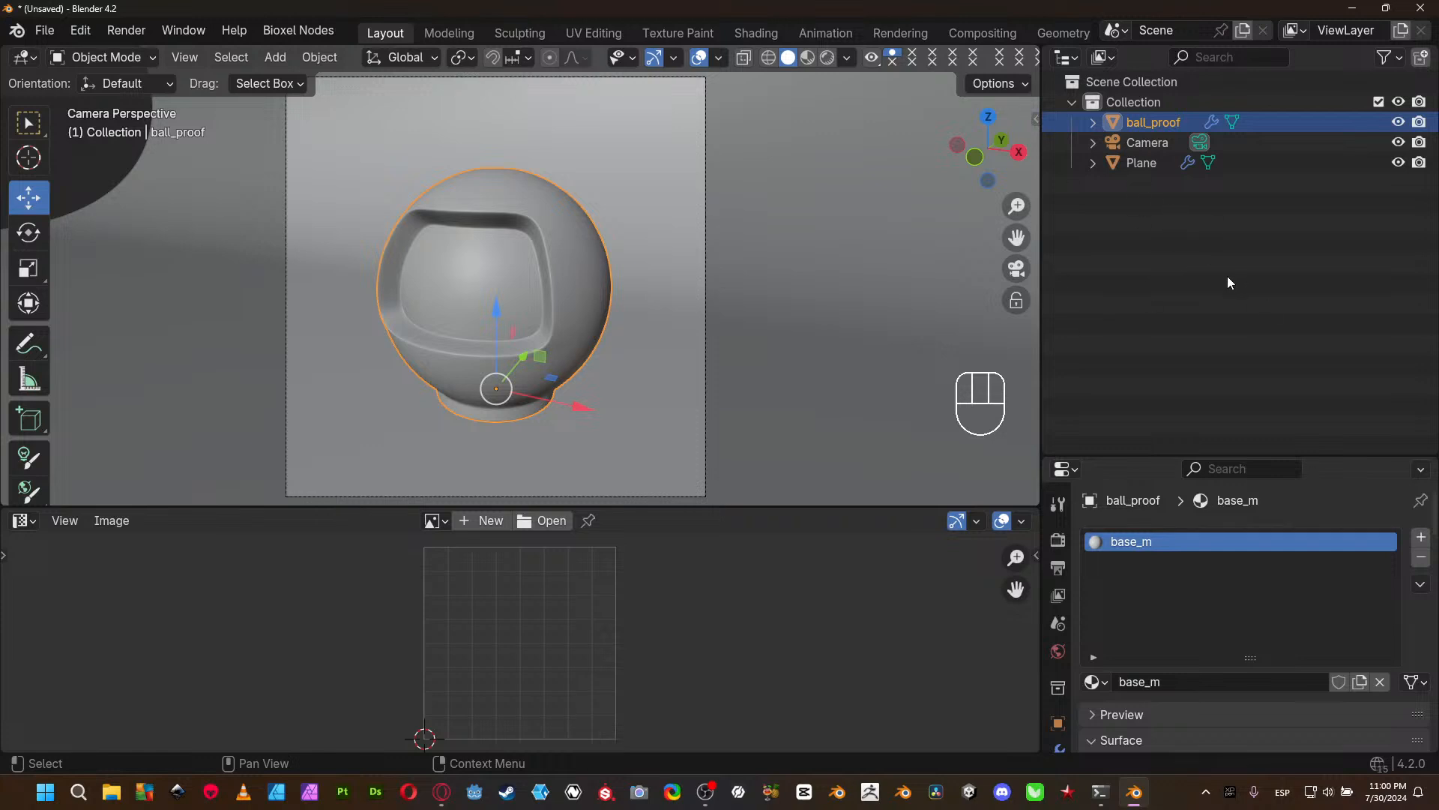
pyautogui.moveTo(931, 506); pyautogui.dragTo(922, 459)
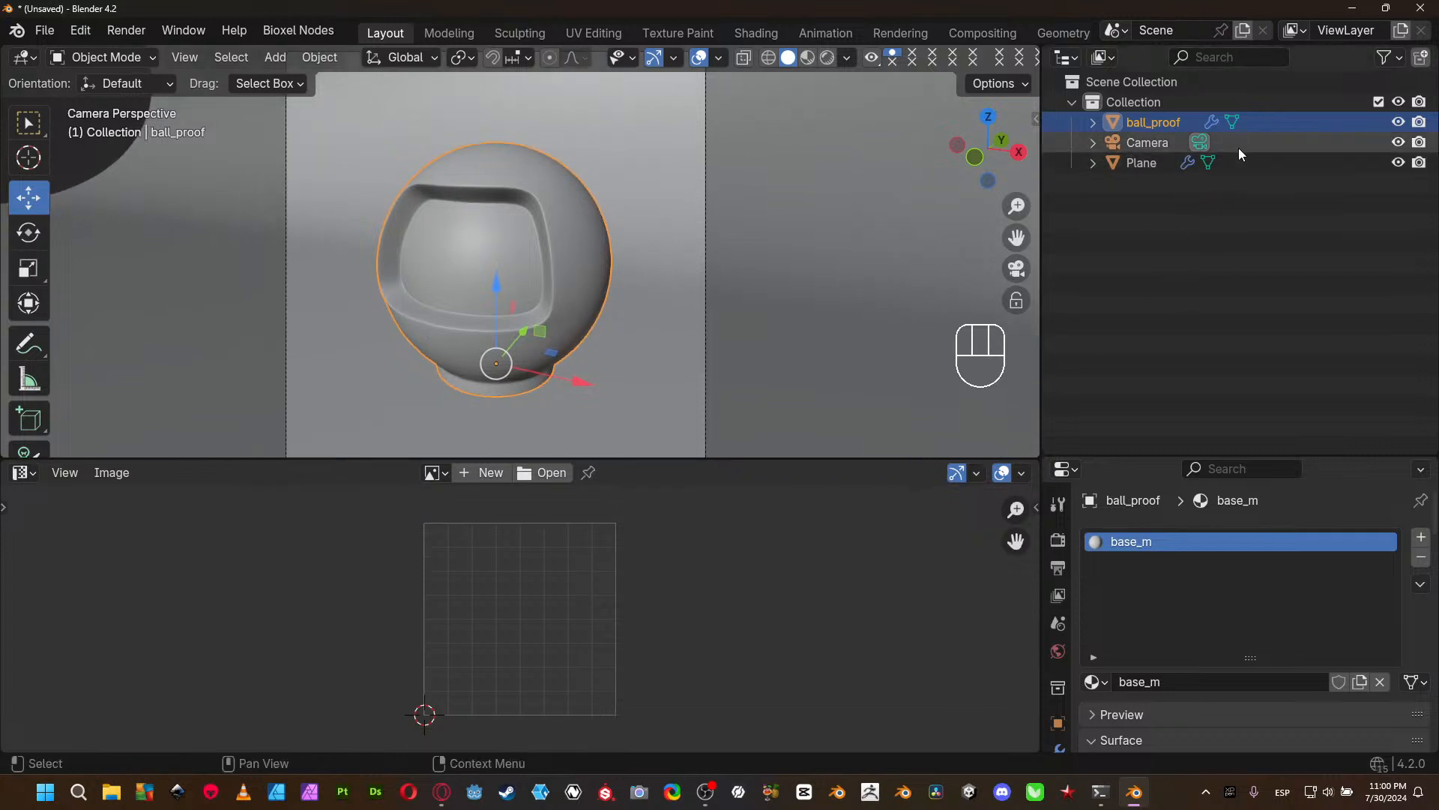
pyautogui.moveTo(1115, 456); pyautogui.dragTo(1104, 199)
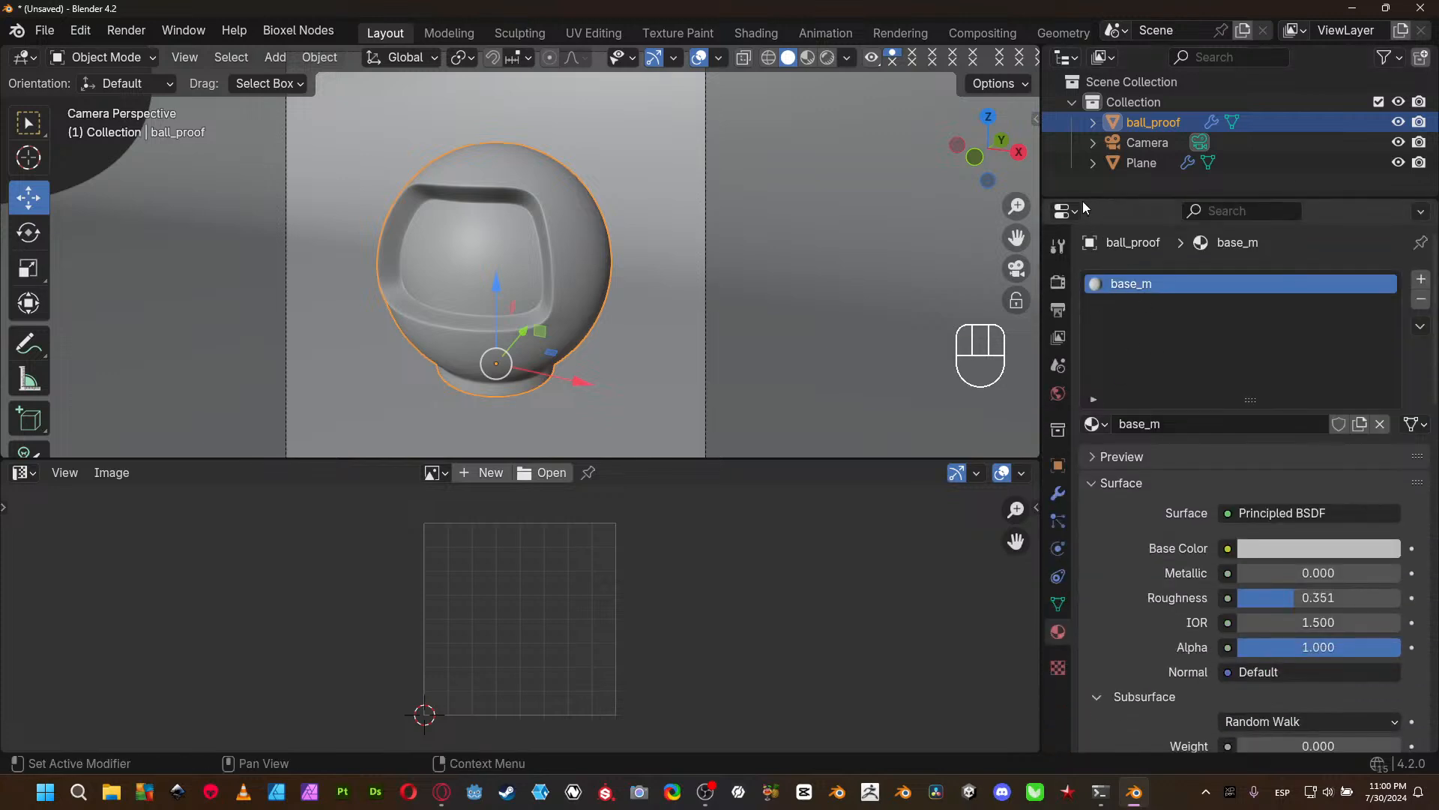
# - Review the render, output, view layer, scene, world and collection properties in turn
pyautogui.click(1066, 210)
pyautogui.click(1058, 281)
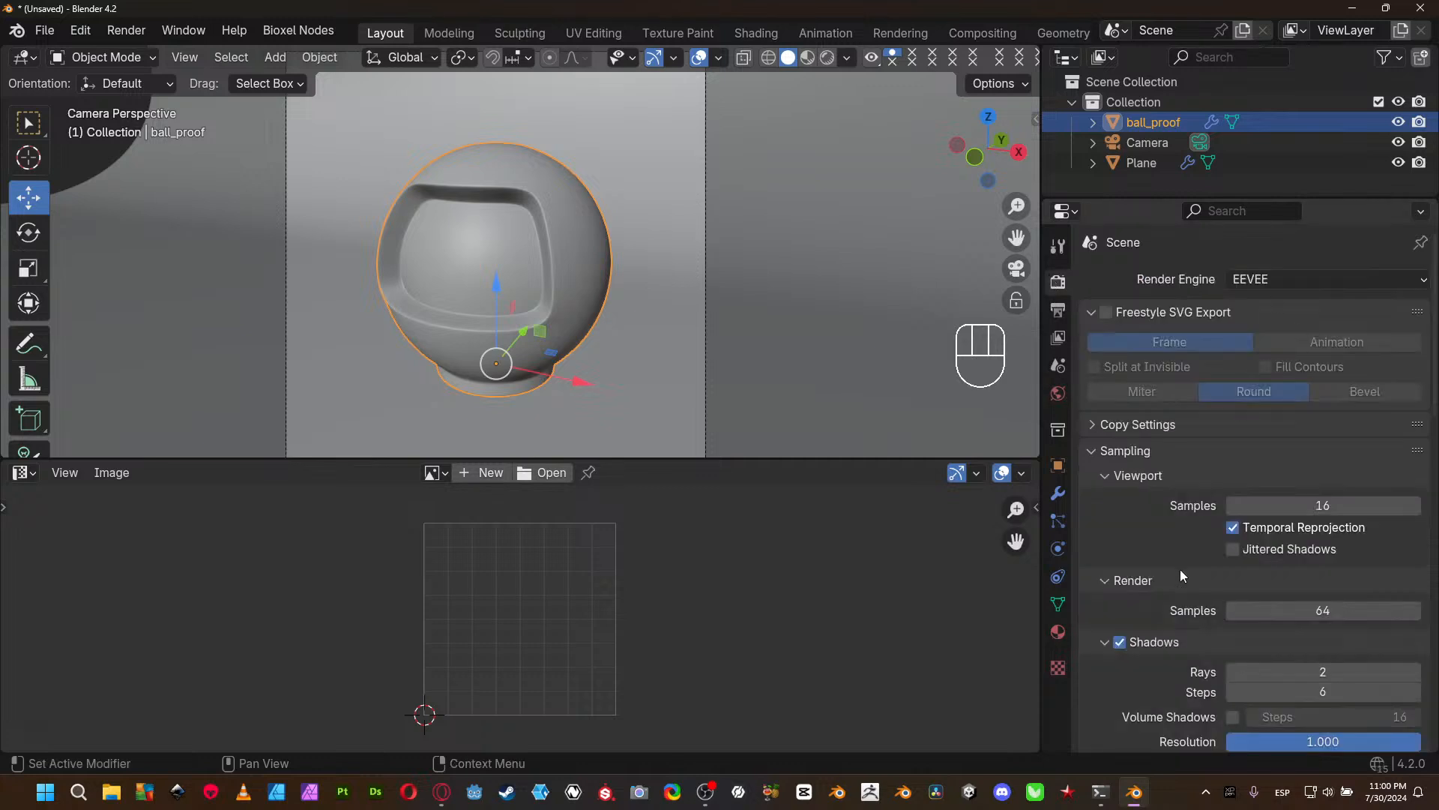
pyautogui.click(1062, 310)
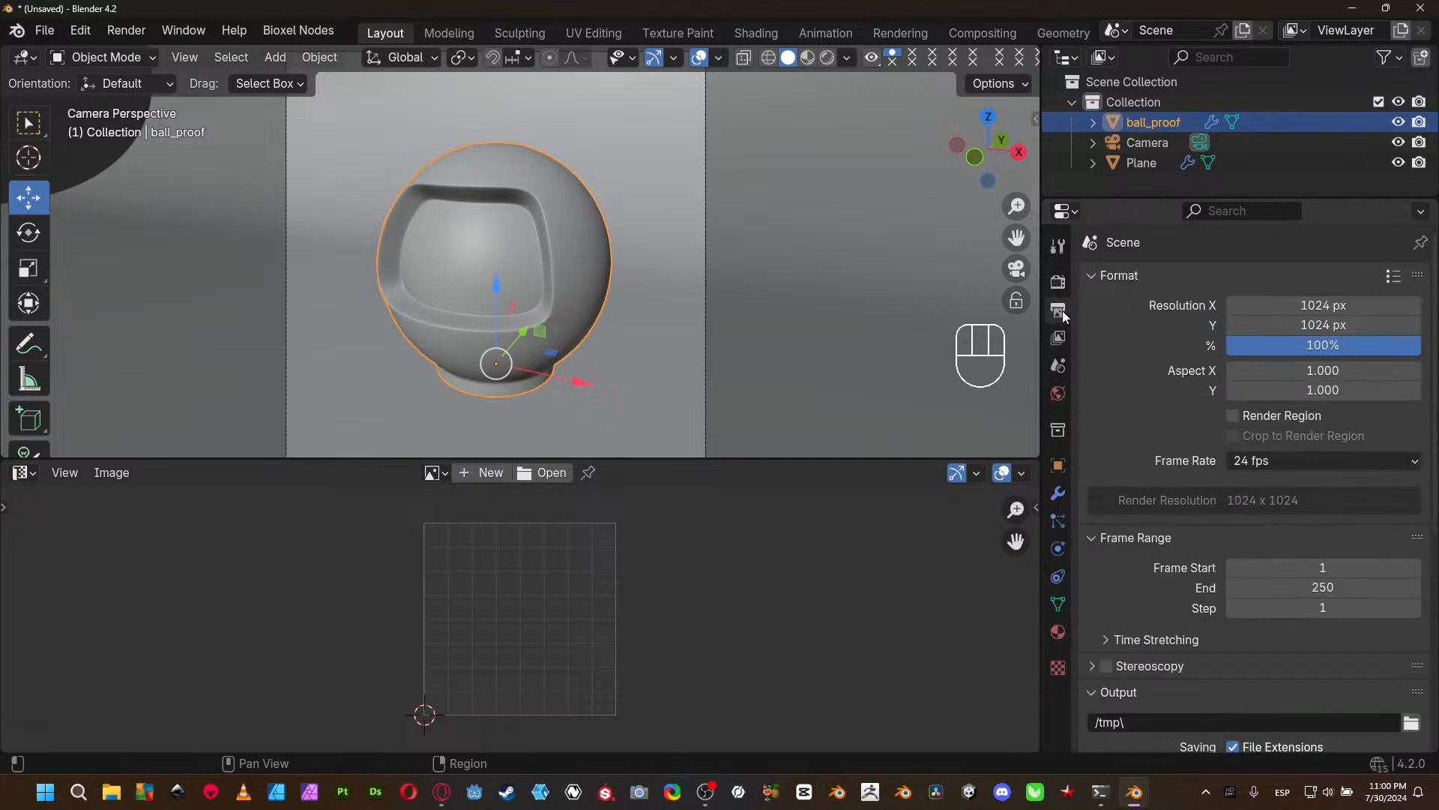
pyautogui.click(1063, 340)
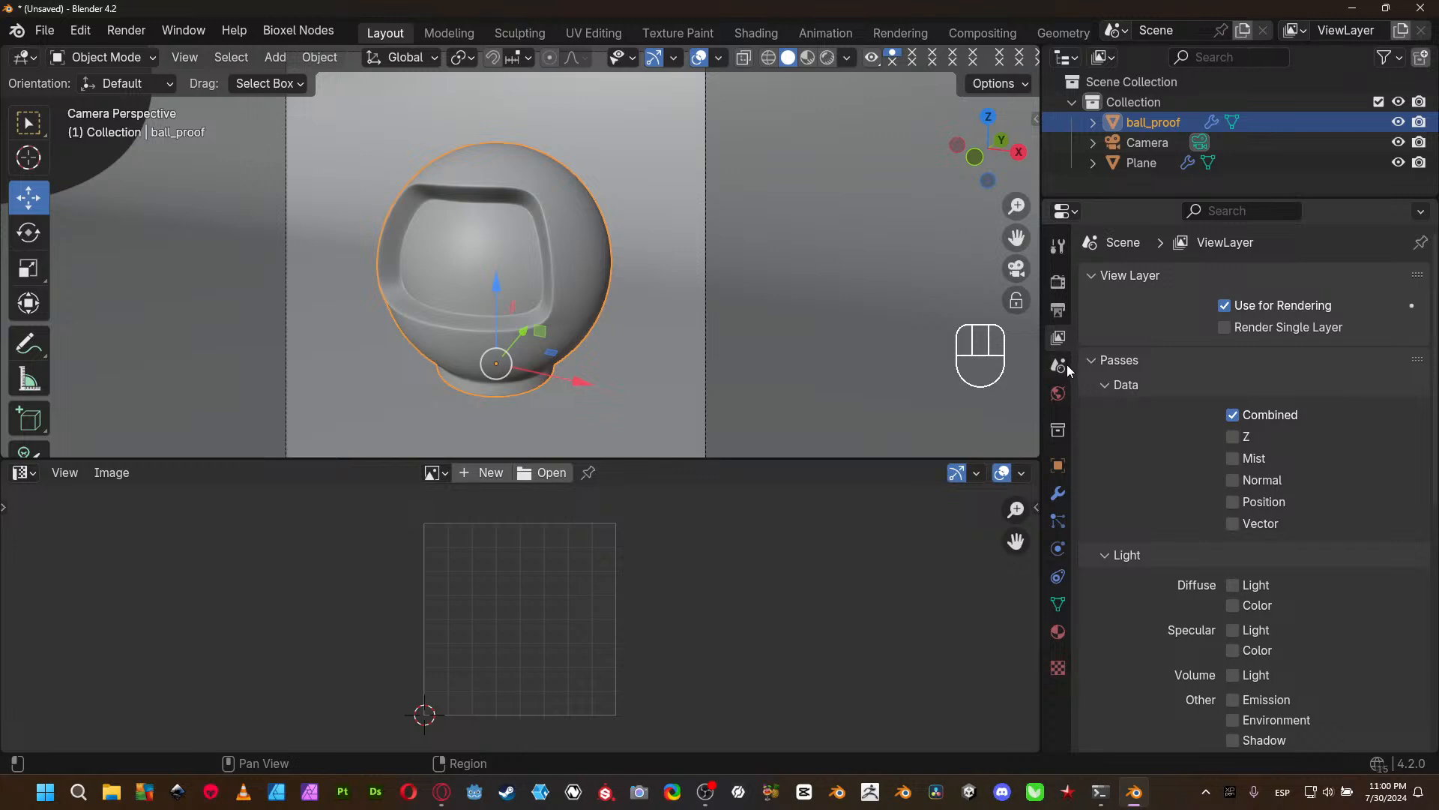
pyautogui.click(1059, 366)
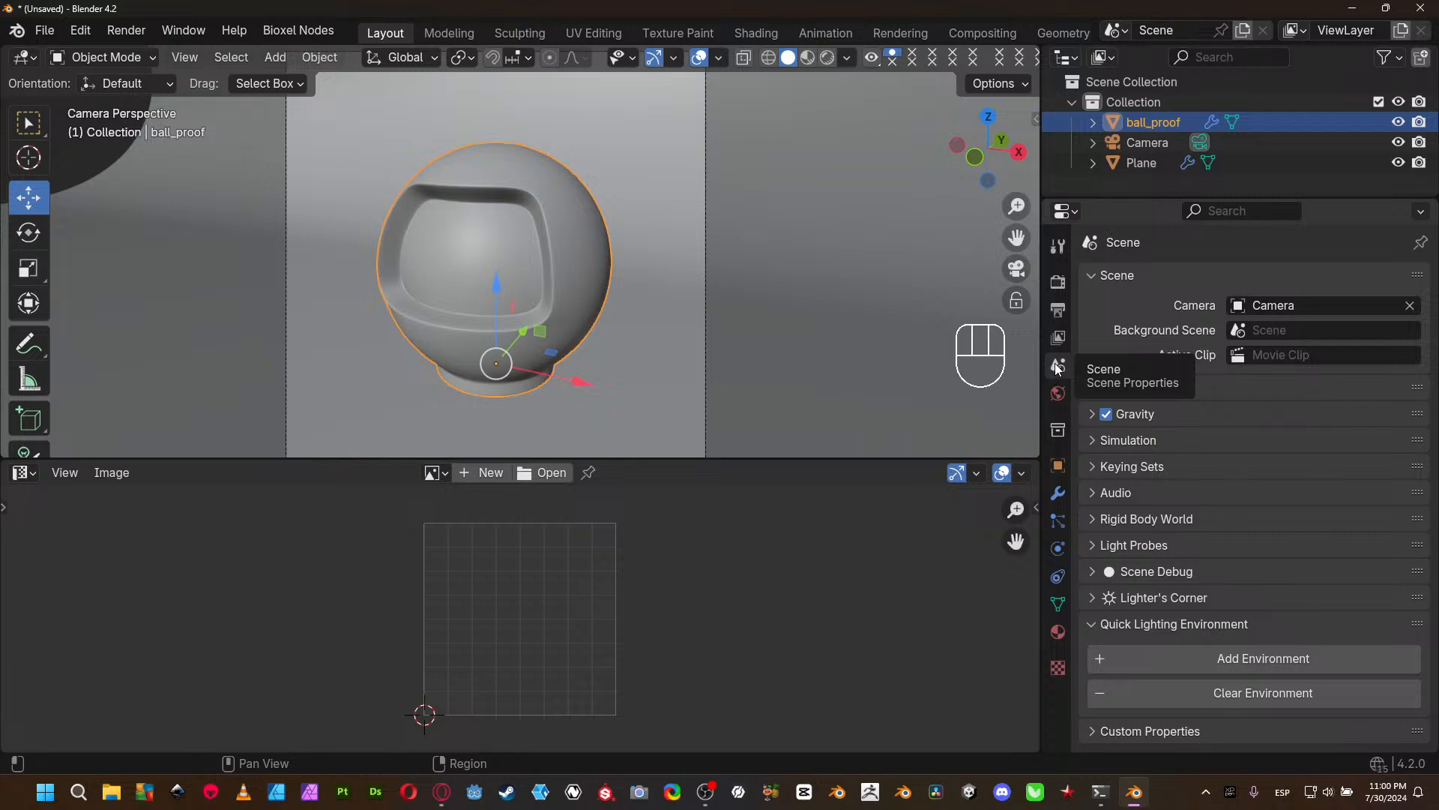
pyautogui.click(1058, 396)
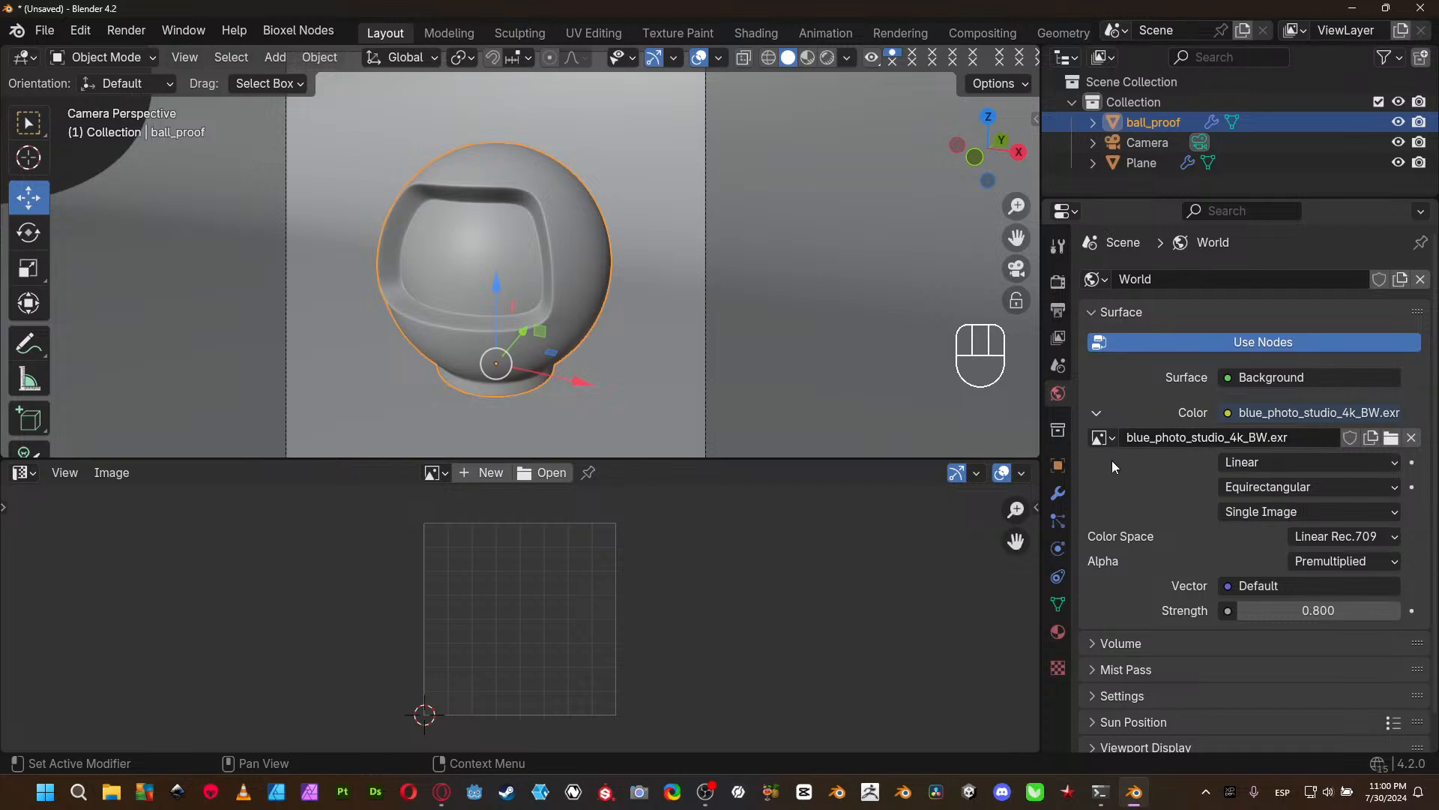
pyautogui.click(1057, 430)
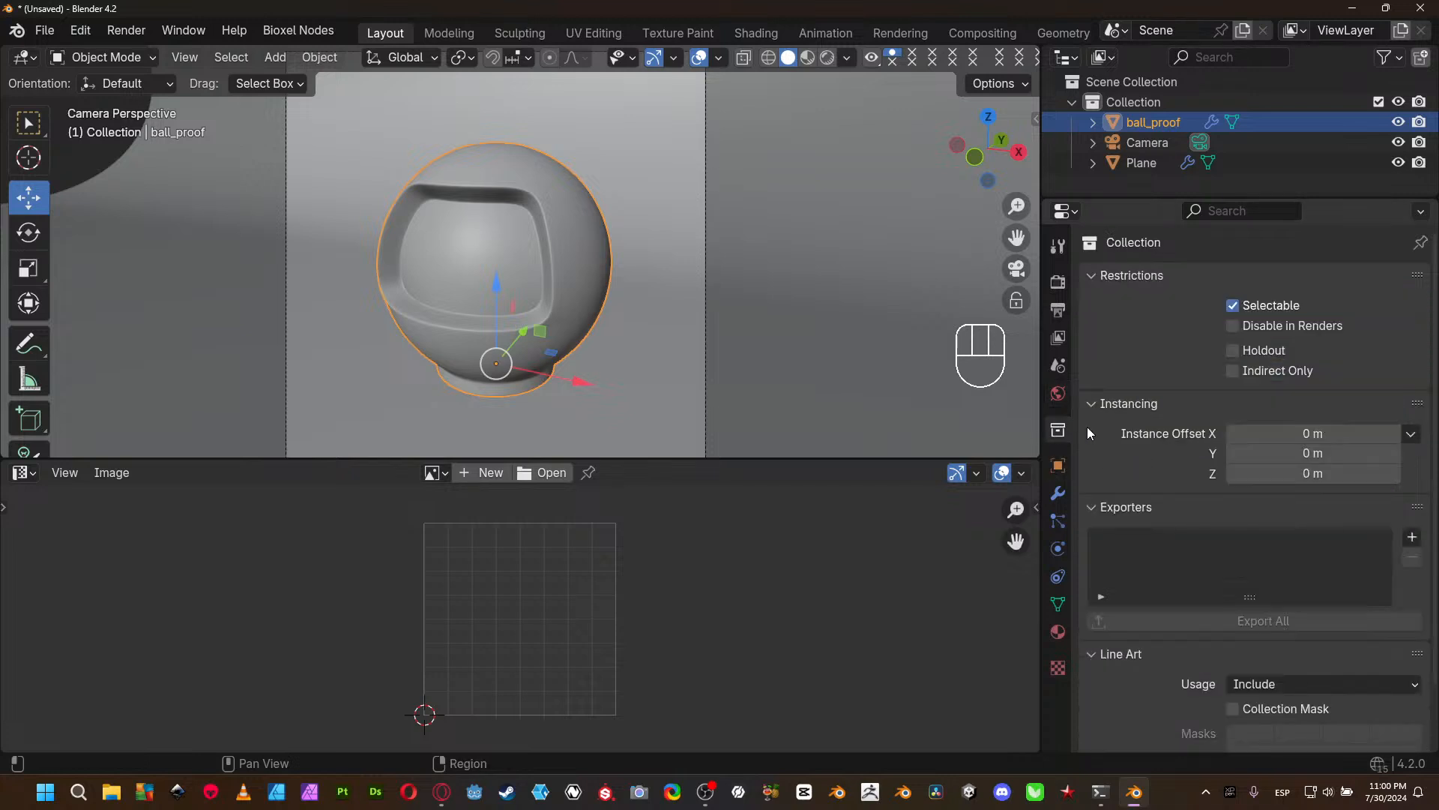
pyautogui.scroll(-2, 1202, 501)
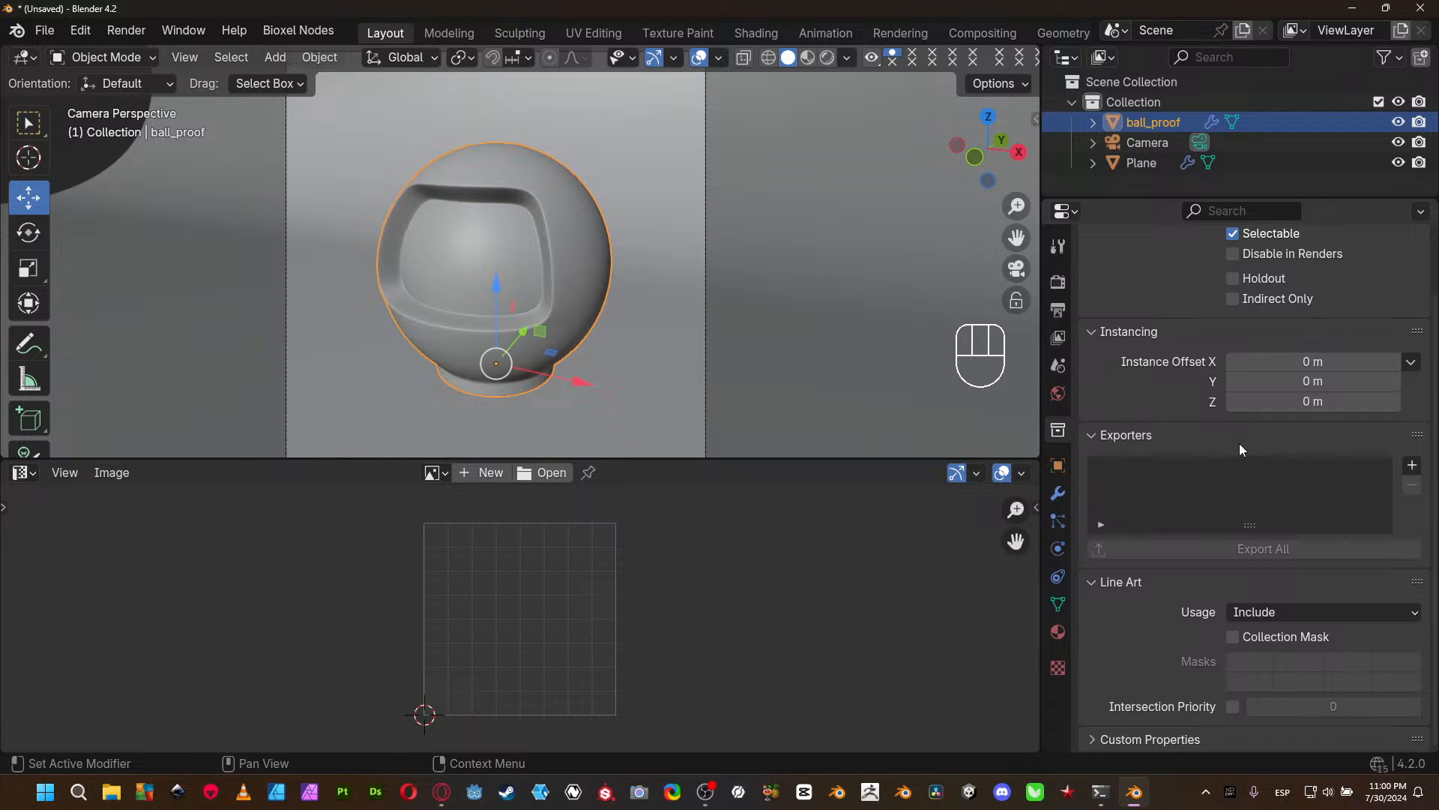
# - Review the object, object data and base_m material properties of ball_proof
pyautogui.click(1066, 454)
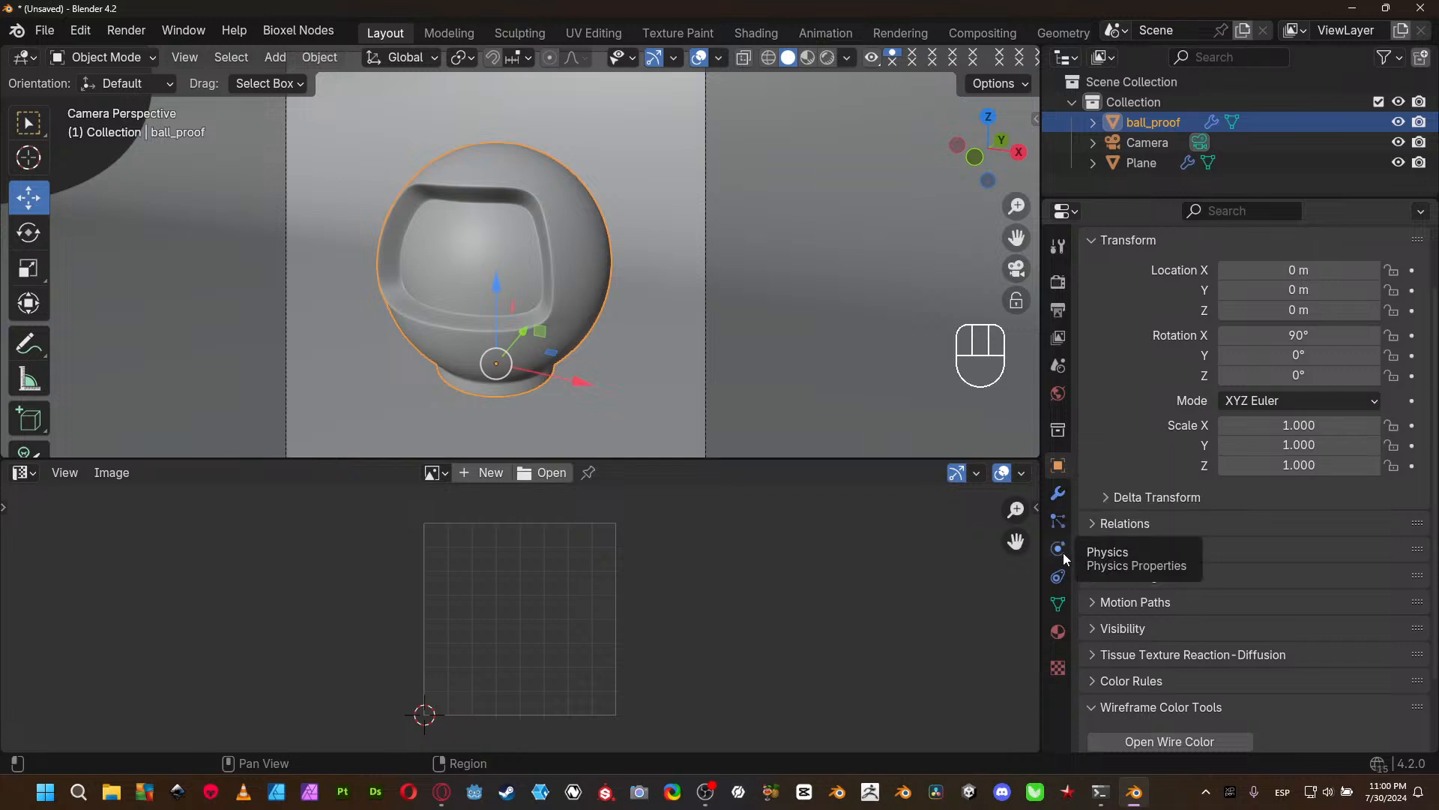
pyautogui.click(1059, 604)
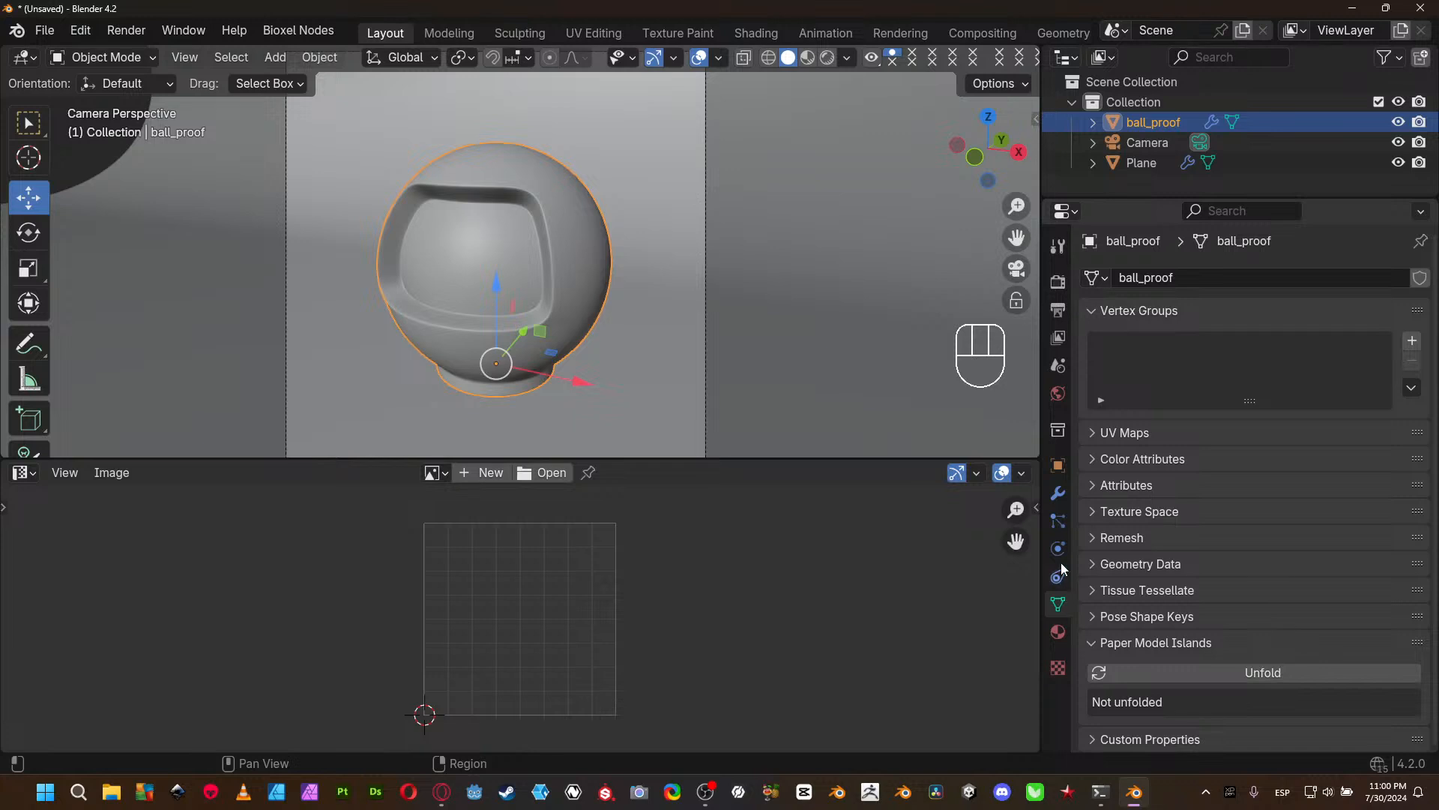
pyautogui.click(1059, 464)
pyautogui.click(1058, 605)
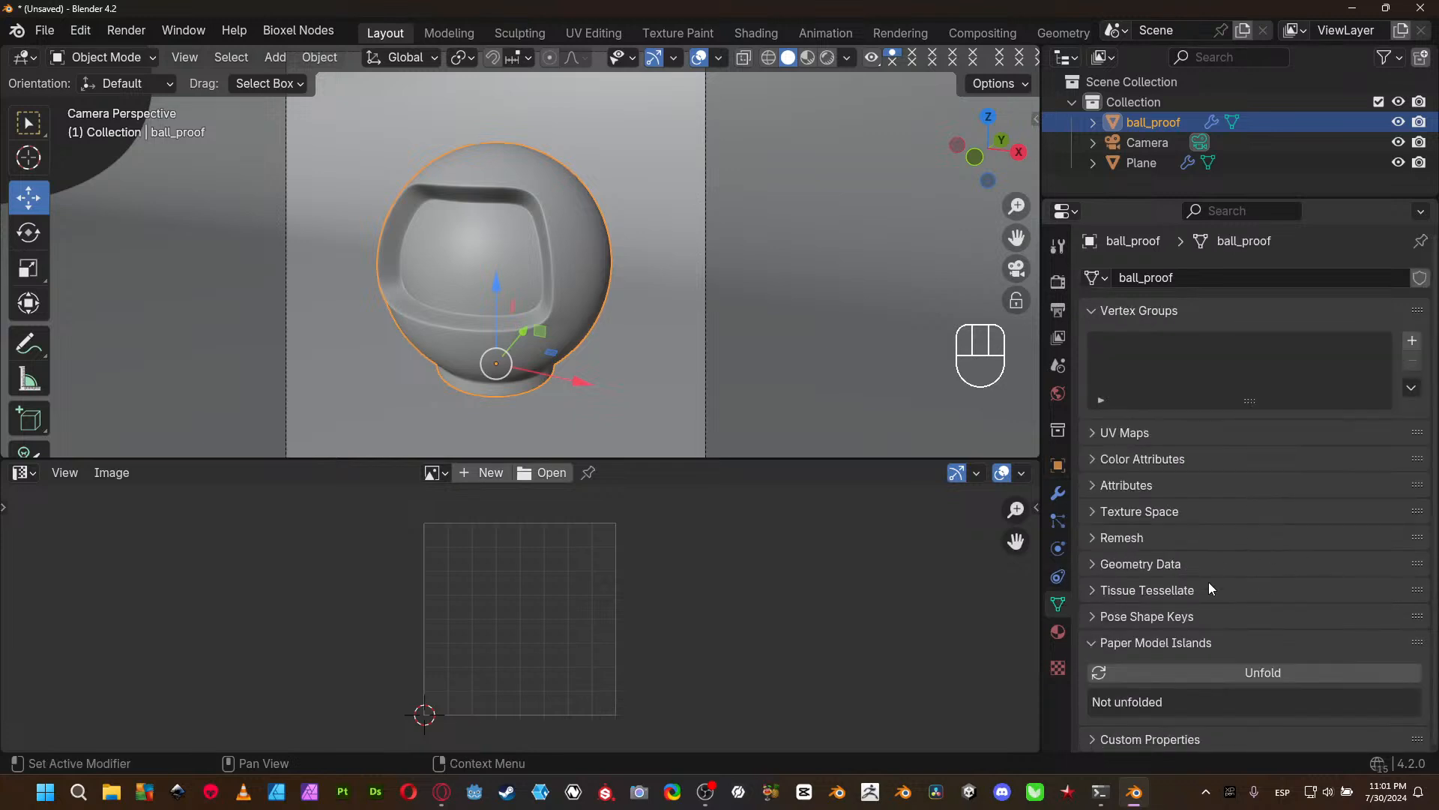
pyautogui.click(1059, 466)
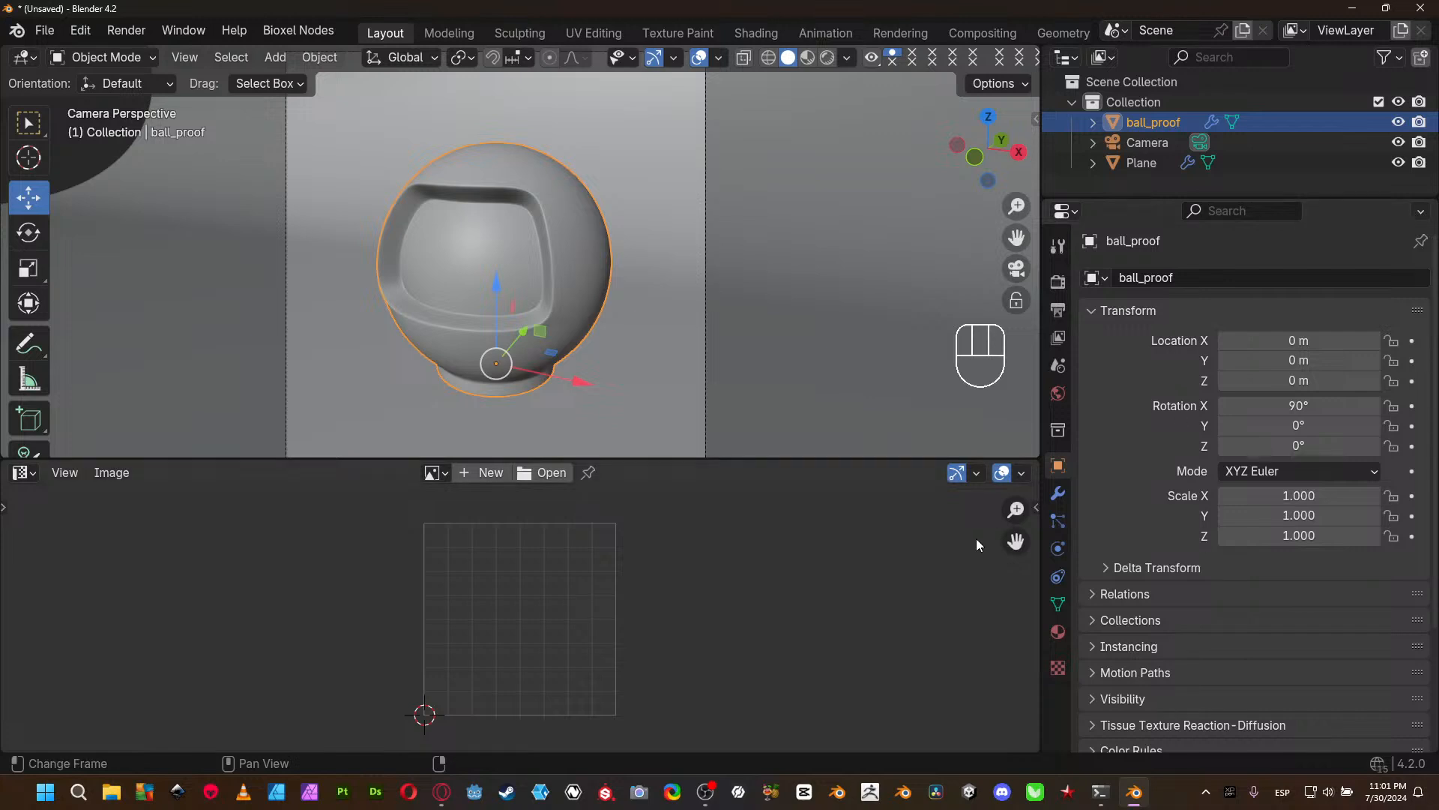
pyautogui.click(1059, 636)
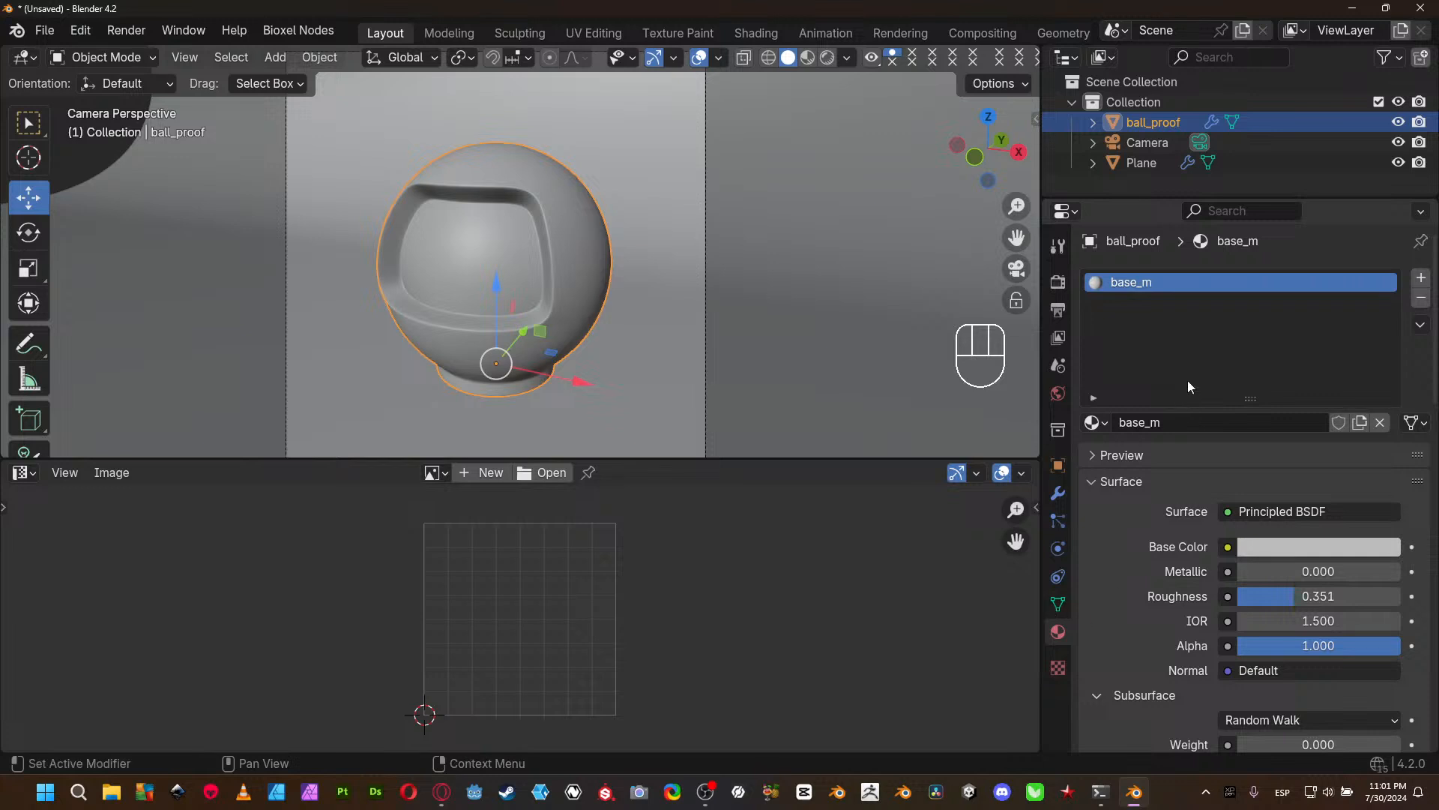
pyautogui.scroll(-8, 1308, 600)
pyautogui.scroll(3, 1307, 568)
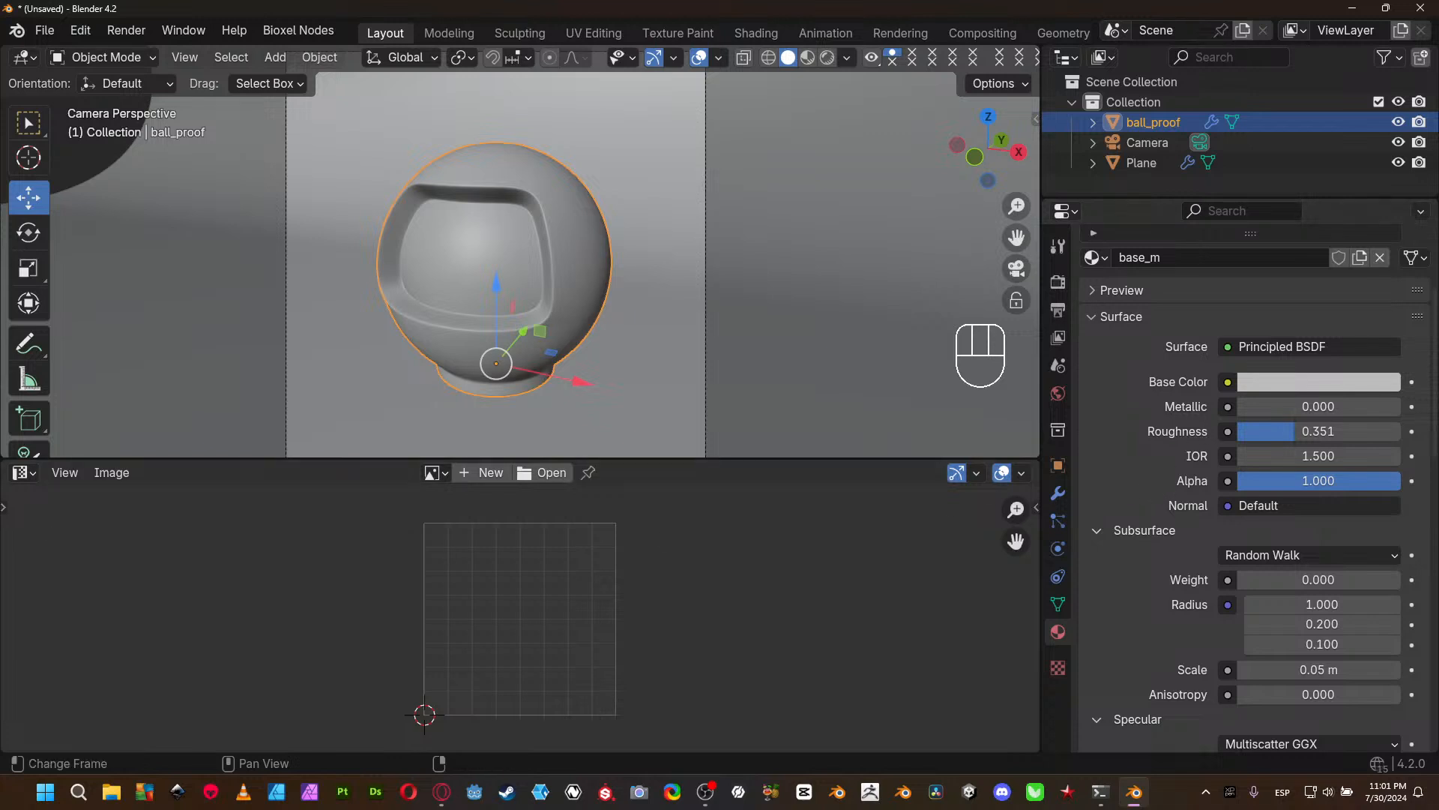
# - Change the UV Editor area to the Shader Editor, hide its sidebar, and make the area taller
pyautogui.click(36, 477)
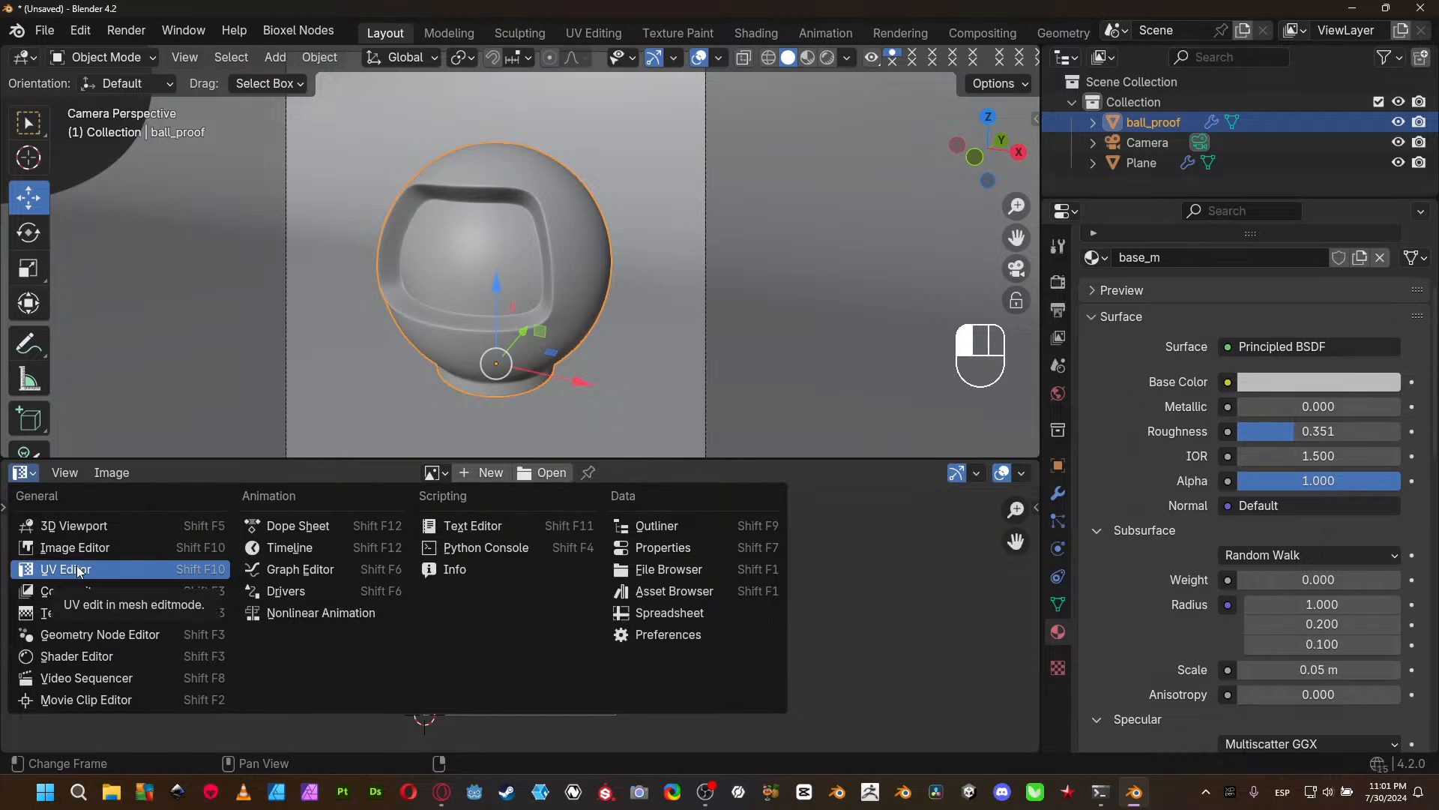
pyautogui.click(84, 657)
pyautogui.scroll(1, 317, 607)
pyautogui.moveTo(317, 608); pyautogui.dragTo(376, 563, button='middle')
pyautogui.press('n')
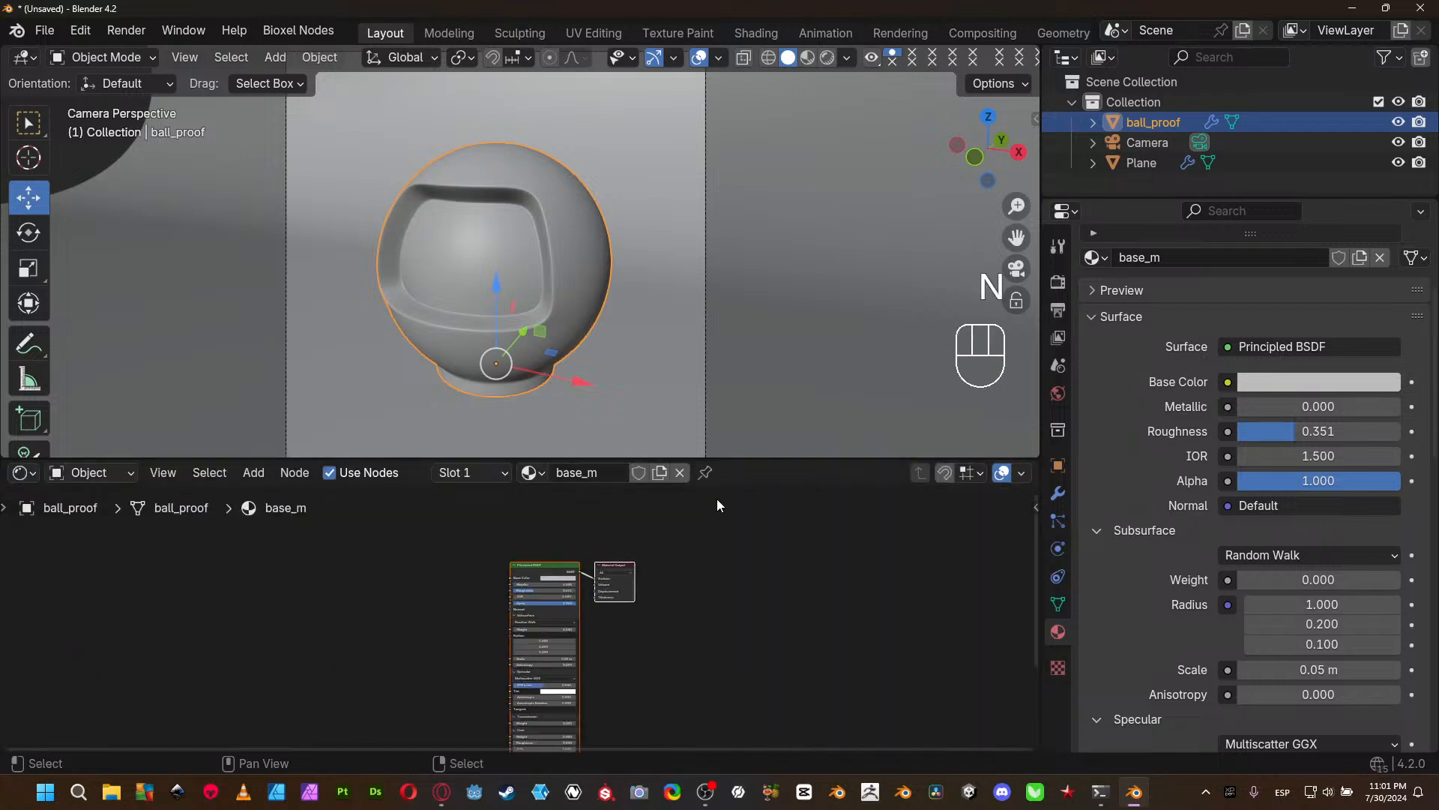
pyautogui.moveTo(737, 459); pyautogui.dragTo(727, 417)
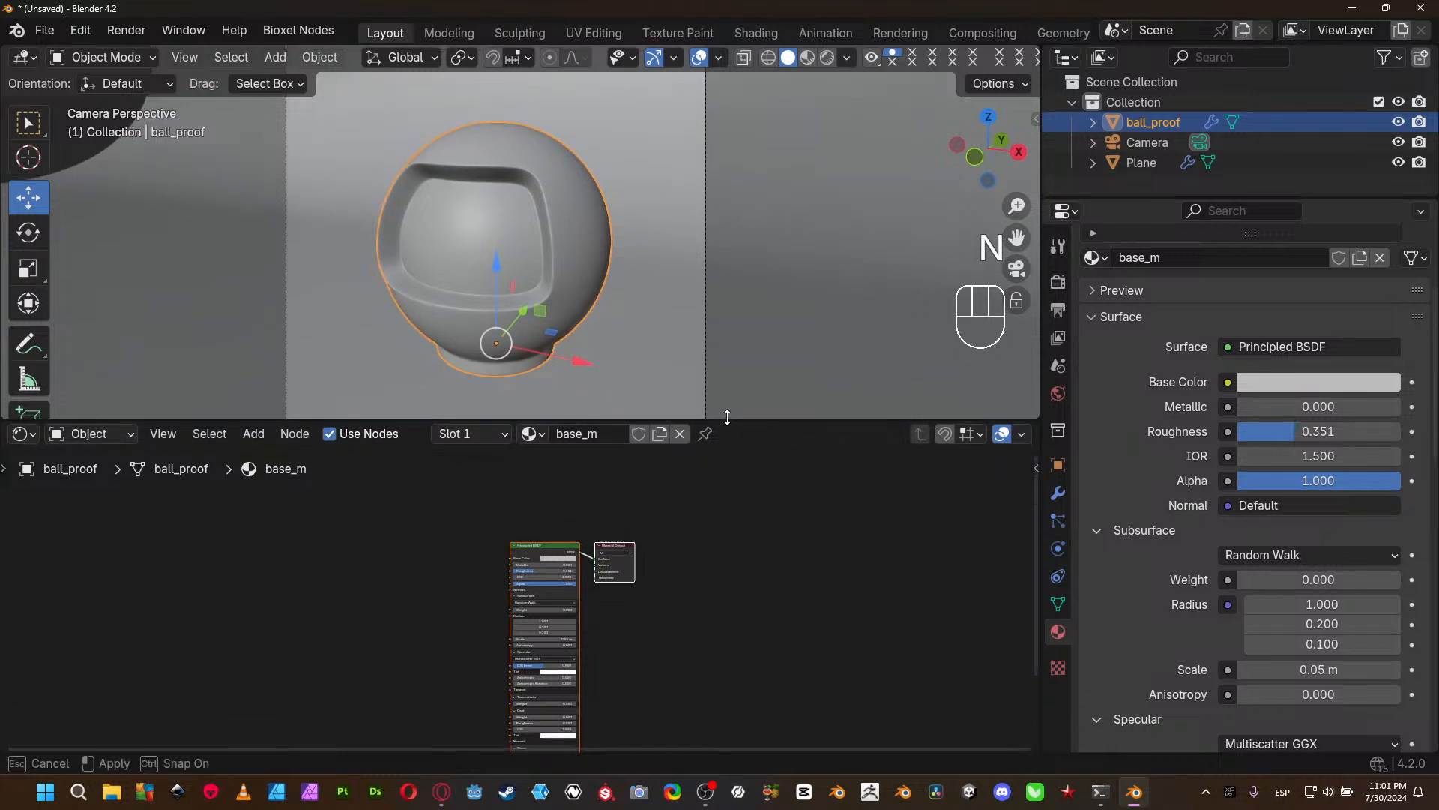
# - Examine the Principled BSDF and Material Output nodes of base_m in the Shader Editor
pyautogui.scroll(1, 613, 597)
pyautogui.moveTo(614, 597); pyautogui.dragTo(639, 515, button='middle')
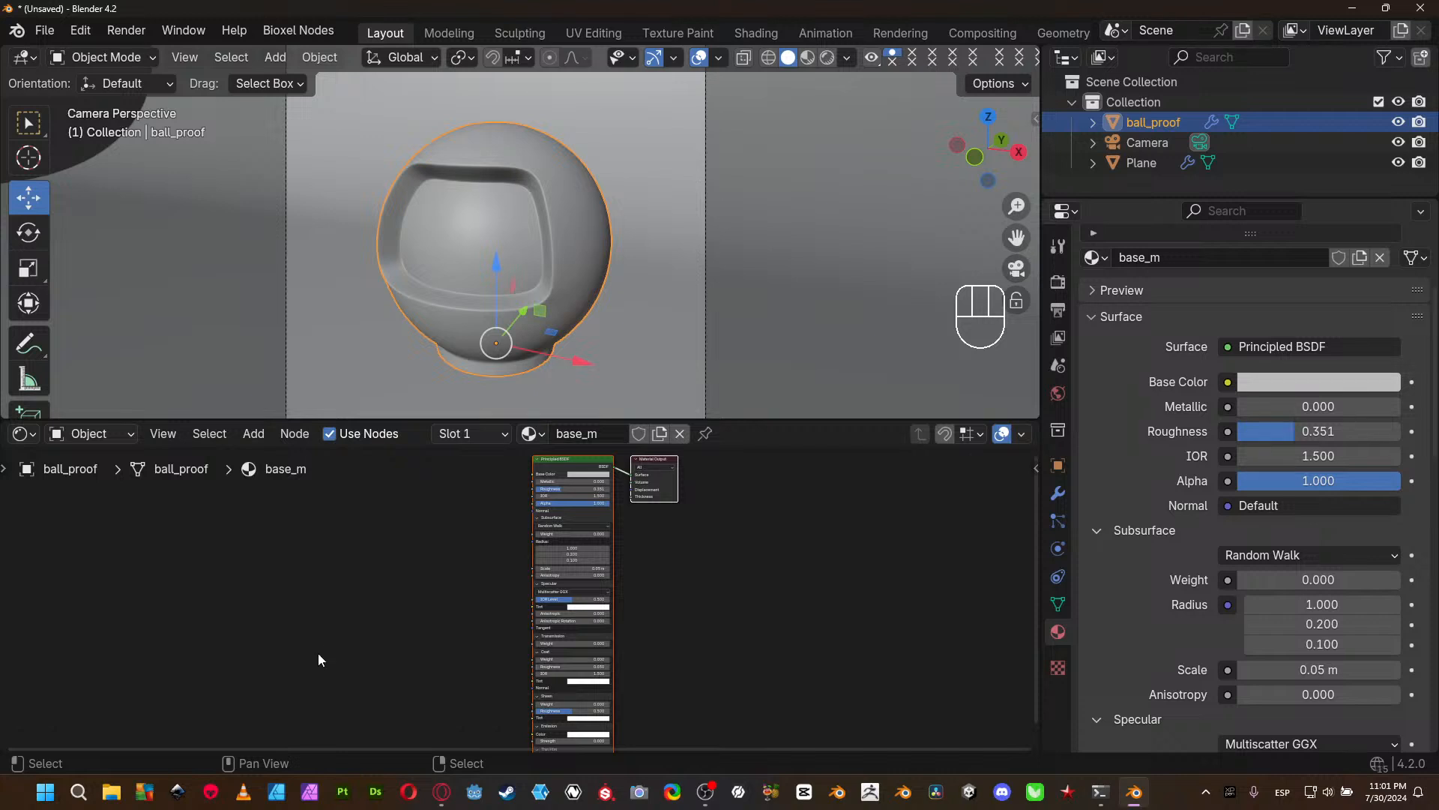
pyautogui.scroll(4, 437, 571)
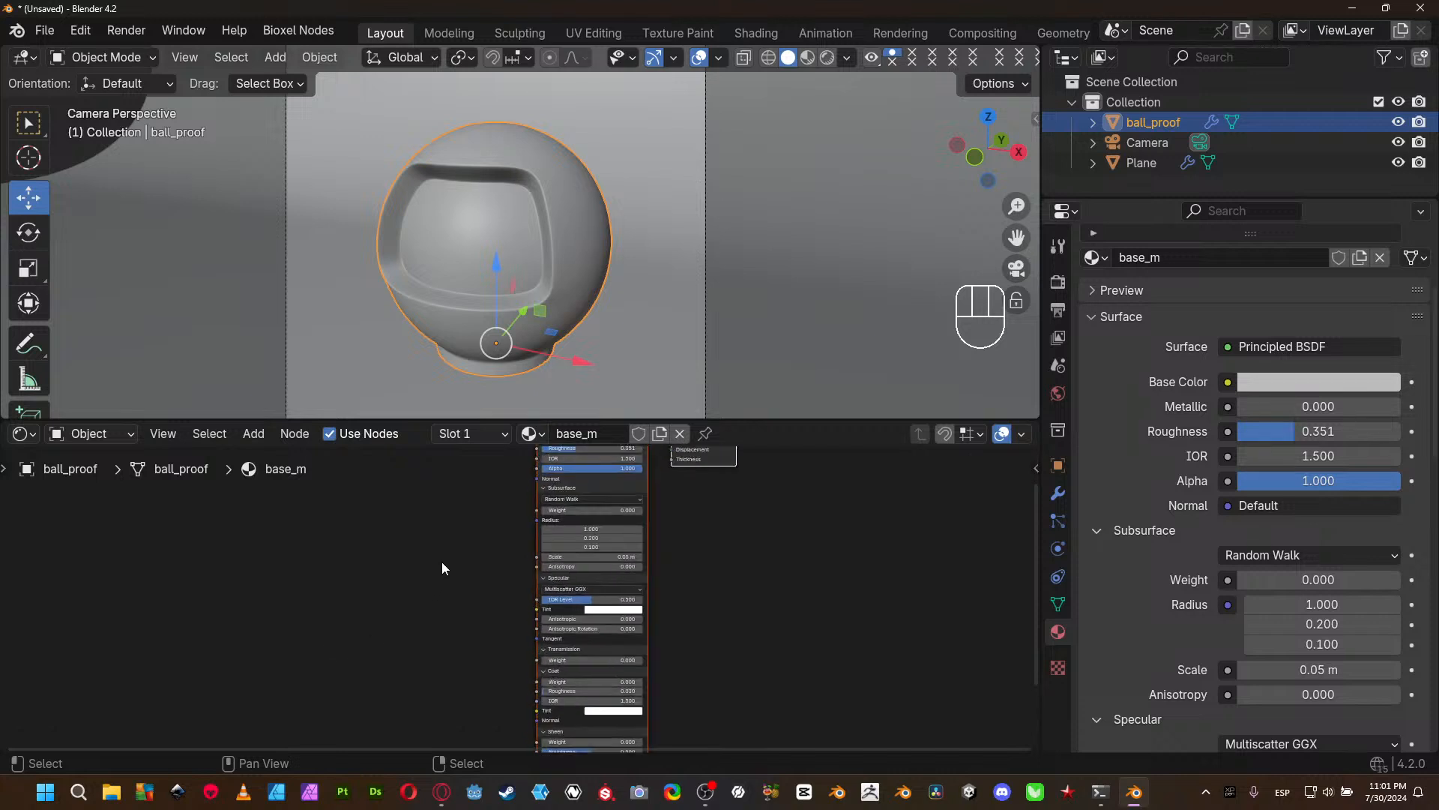
pyautogui.moveTo(448, 544); pyautogui.dragTo(442, 641, button='middle')
pyautogui.scroll(1, 435, 632)
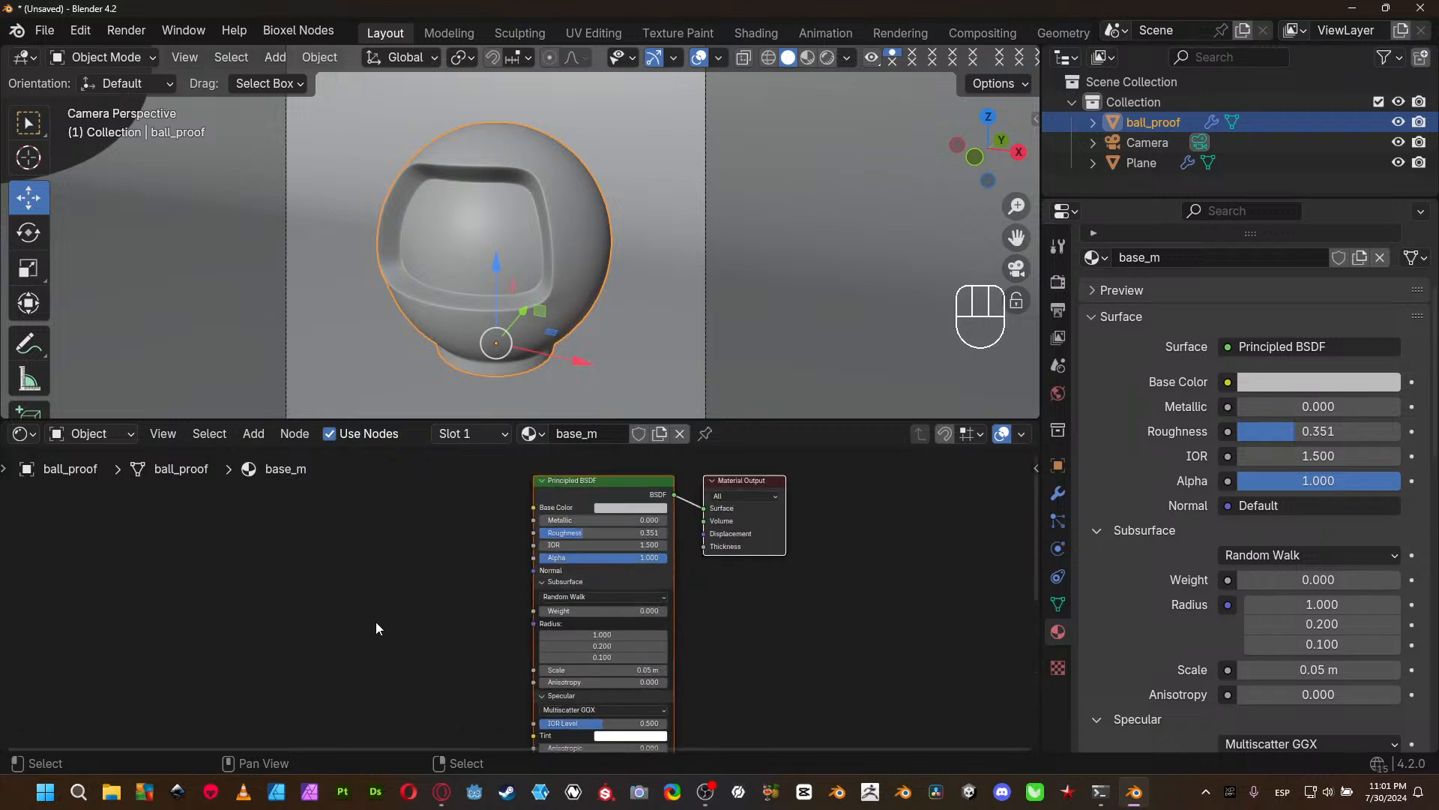
pyautogui.scroll(1, 354, 601)
pyautogui.moveTo(270, 572); pyautogui.dragTo(276, 572, button='middle')
pyautogui.scroll(-4, 384, 579)
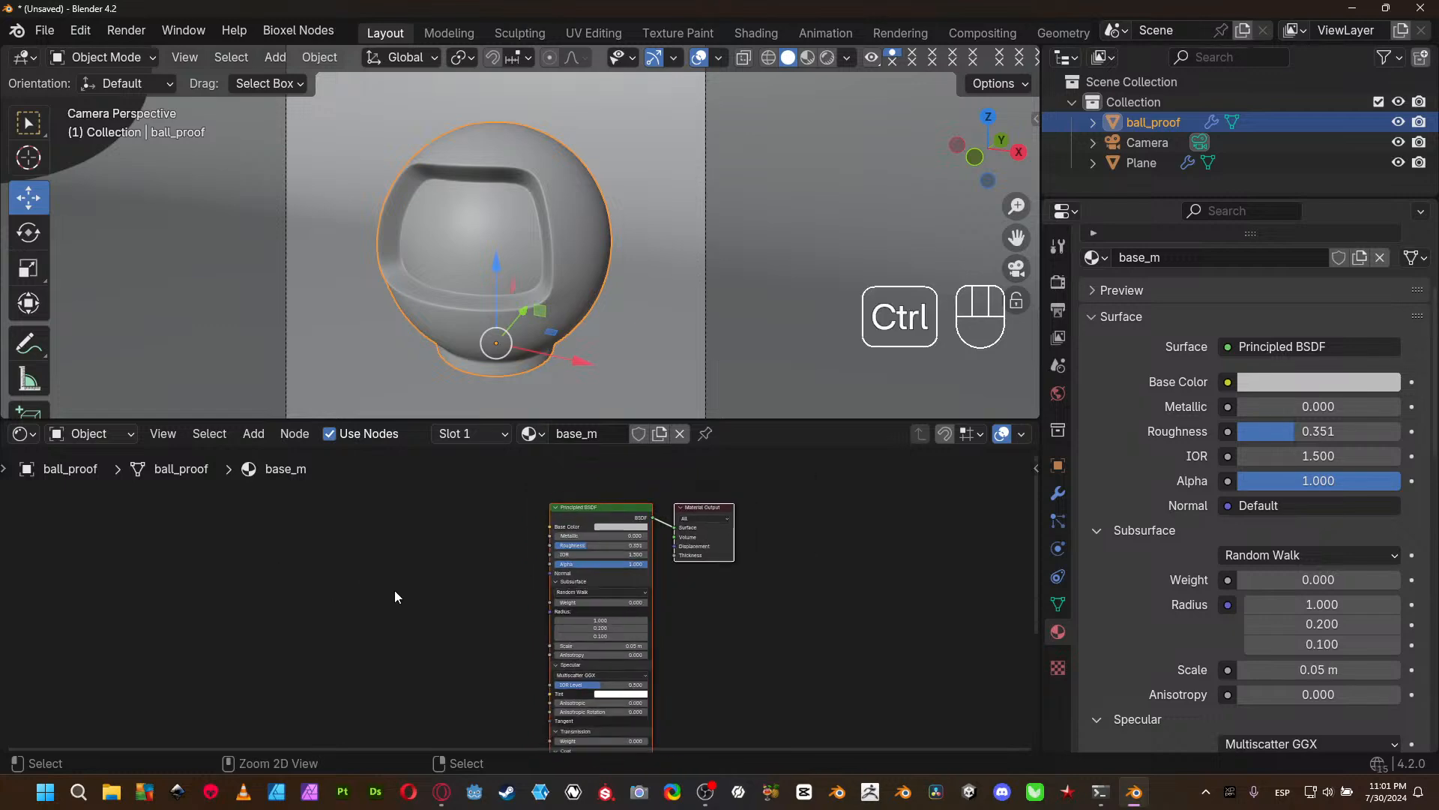
# - Maximize the Shader Editor and collapse the Principled BSDF node's Subsurface, Specular, Transmission, Coat, Sheen, Emission and Thin Film sections
pyautogui.hotkey('ctrl', 'space')
pyautogui.scroll(-2, 574, 520)
pyautogui.scroll(-2, 611, 509)
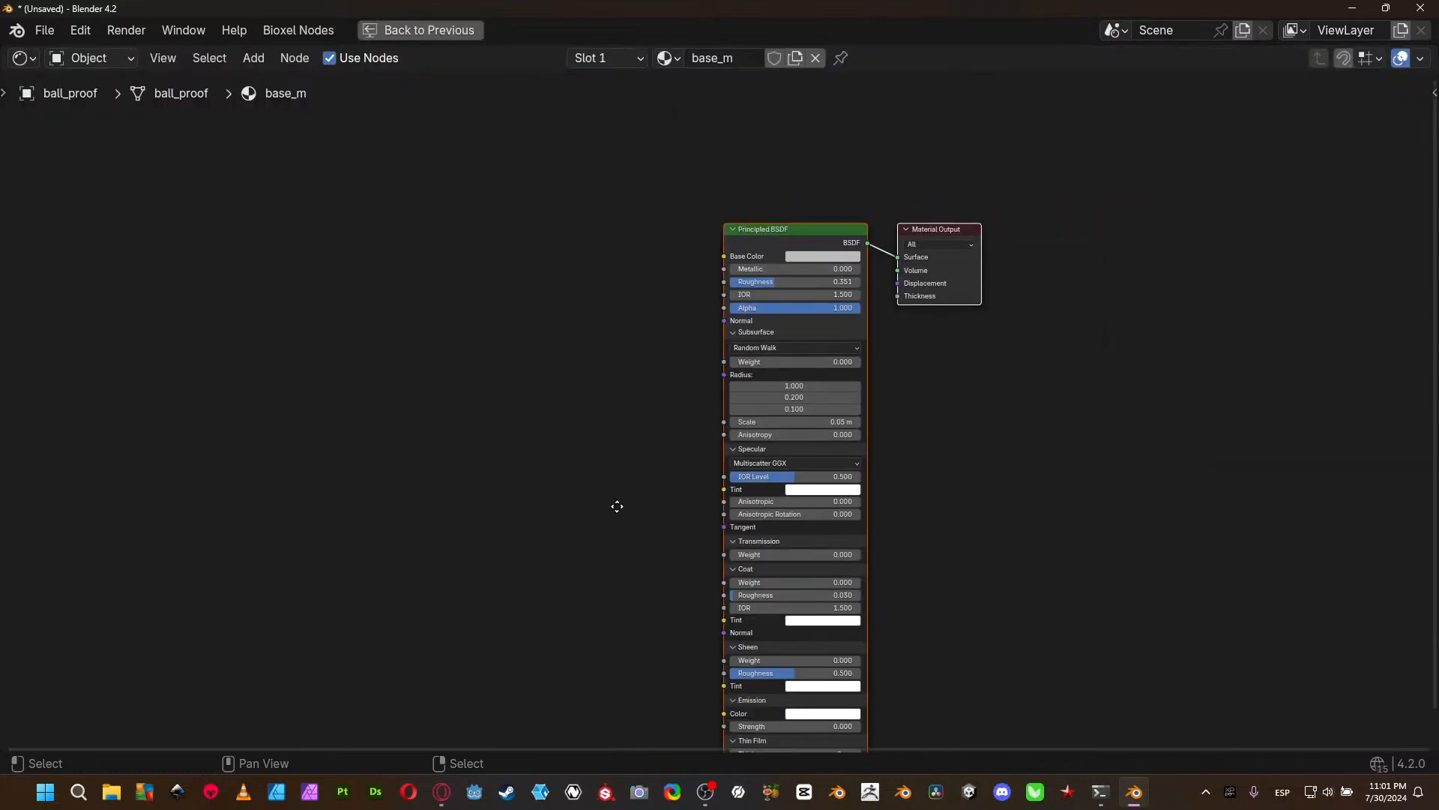
pyautogui.moveTo(631, 534); pyautogui.dragTo(494, 411, button='middle')
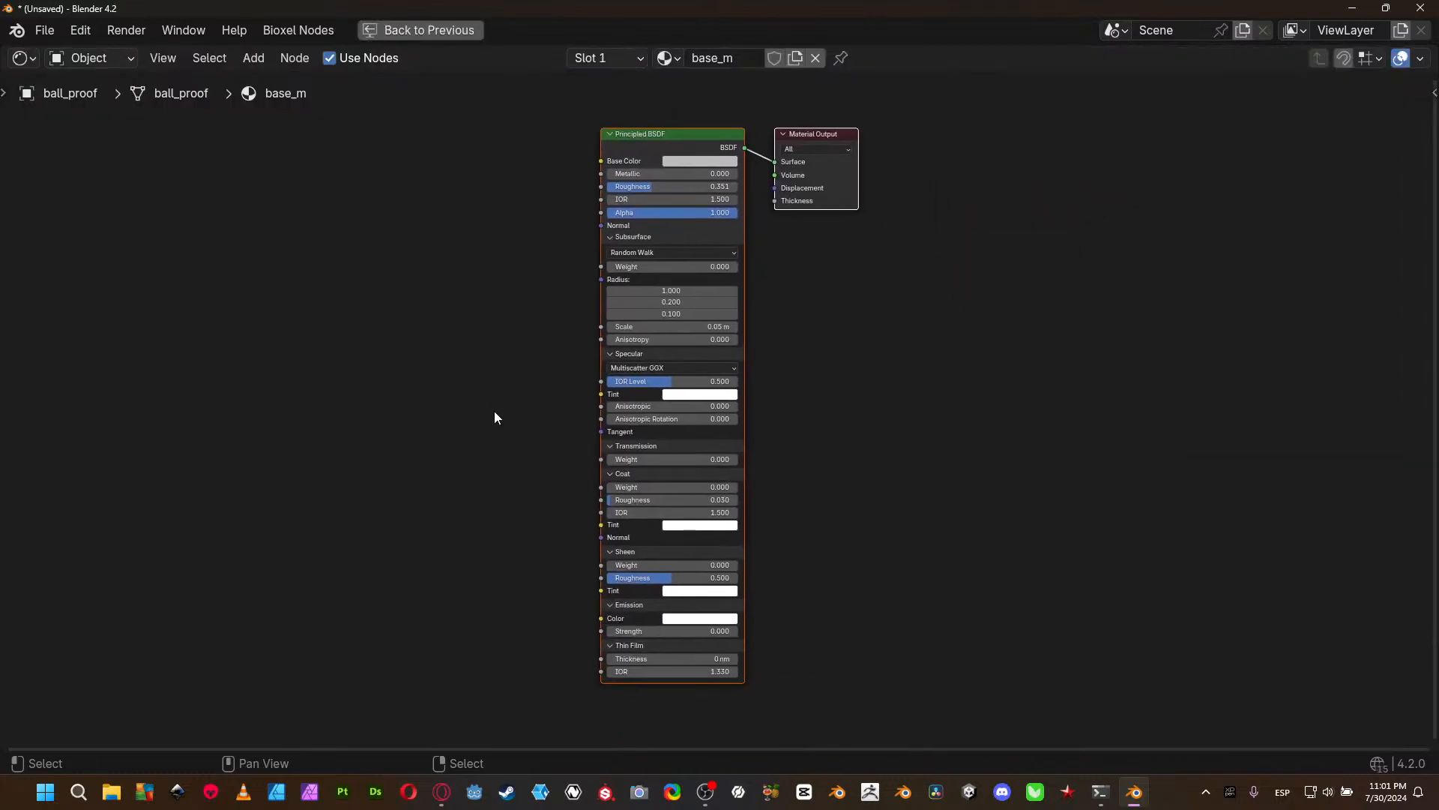
pyautogui.click(612, 609)
pyautogui.click(612, 616)
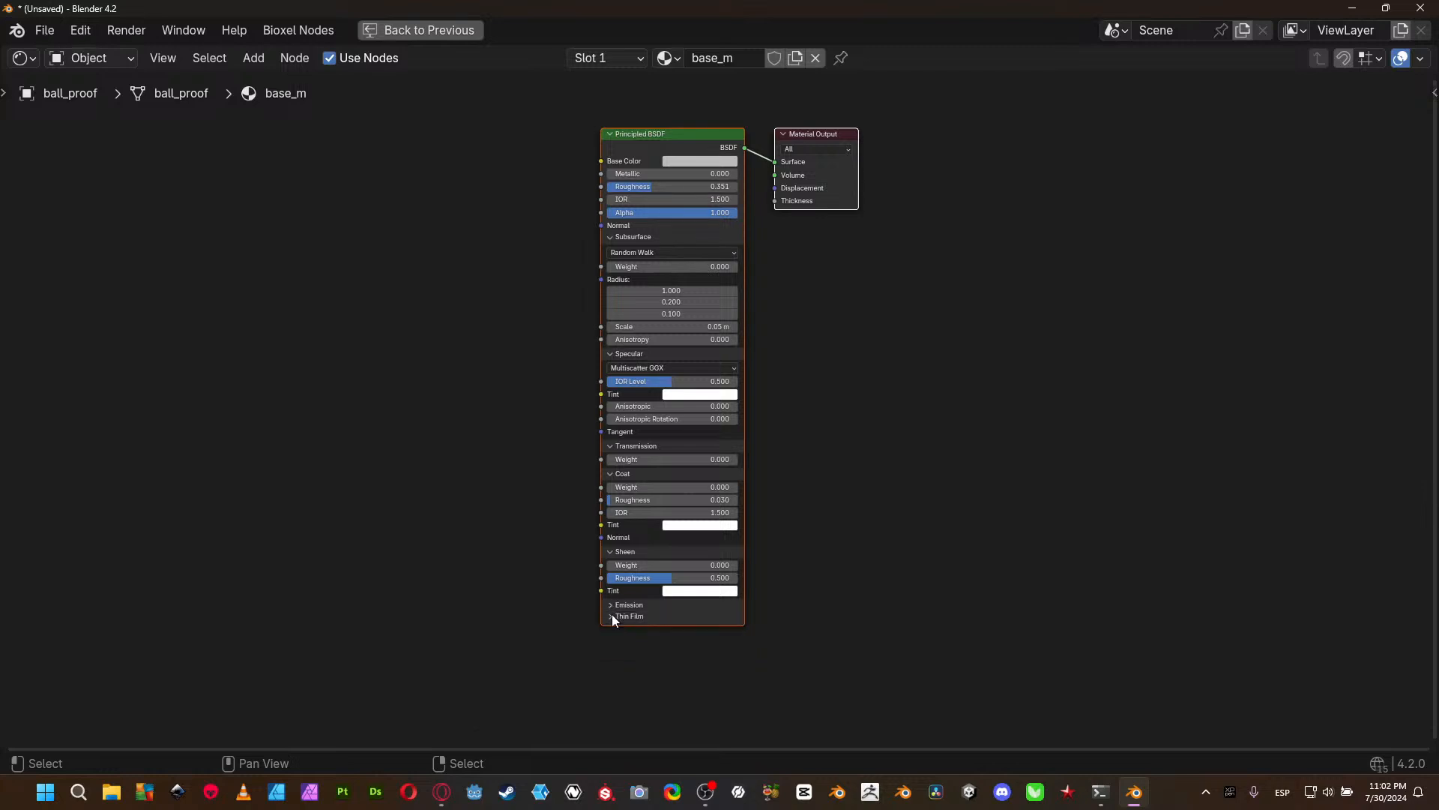
pyautogui.click(613, 551)
pyautogui.click(609, 474)
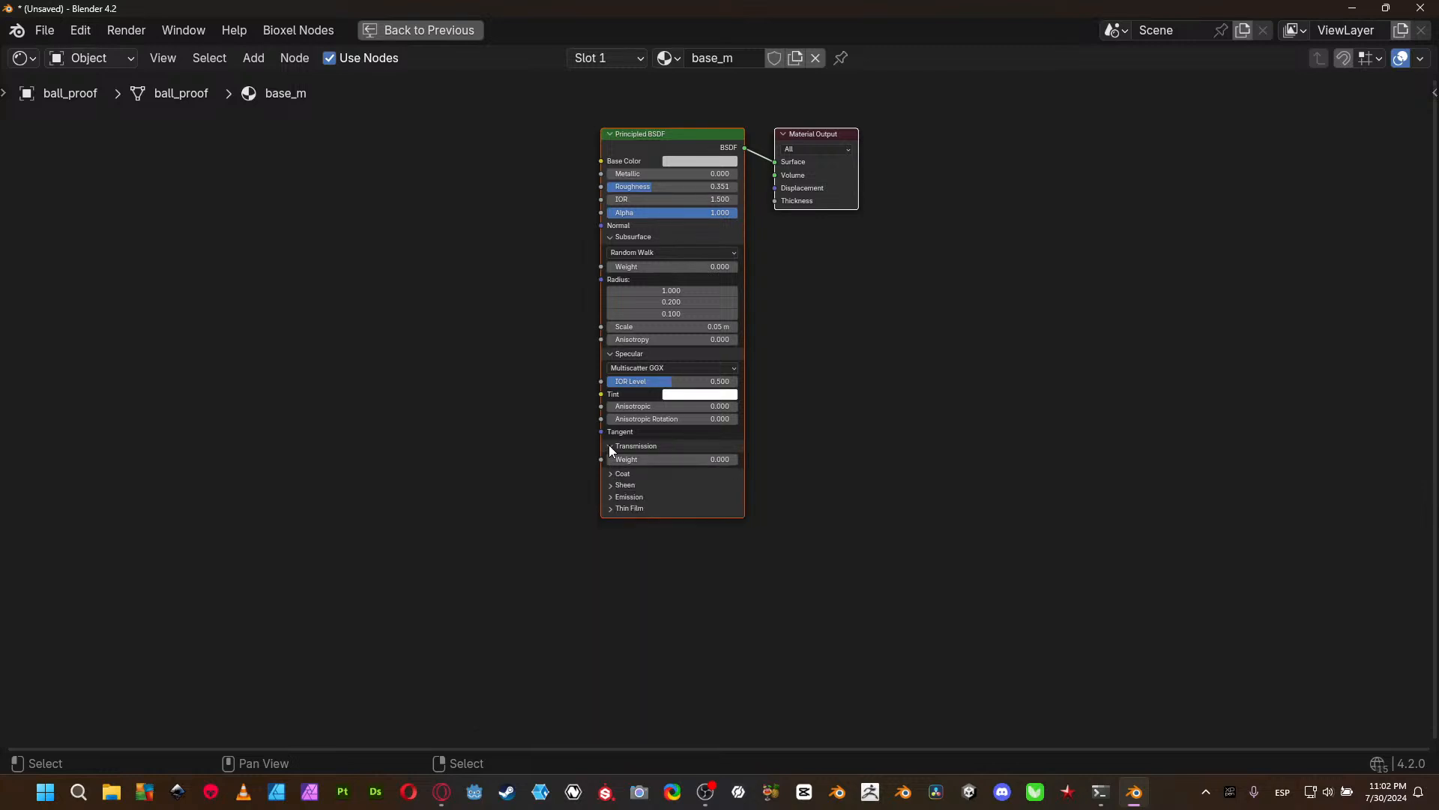
pyautogui.click(610, 445)
pyautogui.click(606, 353)
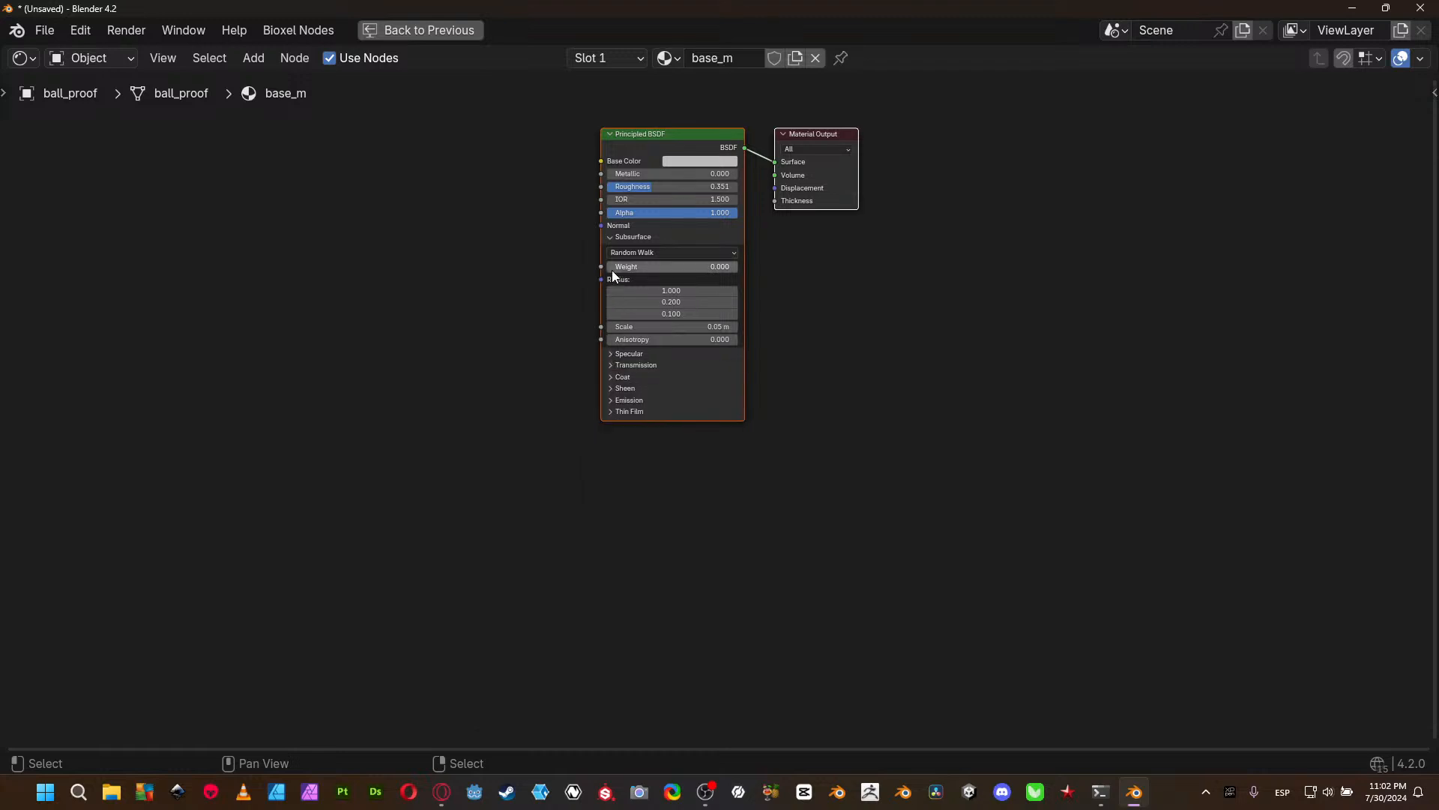
pyautogui.click(611, 236)
# - Return the Shader Editor to the split layout and slightly reposition the Principled BSDF and Material Output nodes
pyautogui.scroll(2, 586, 249)
pyautogui.moveTo(700, 218); pyautogui.dragTo(820, 431, button='middle')
pyautogui.hotkey('ctrl', 'space')
pyautogui.scroll(1, 363, 569)
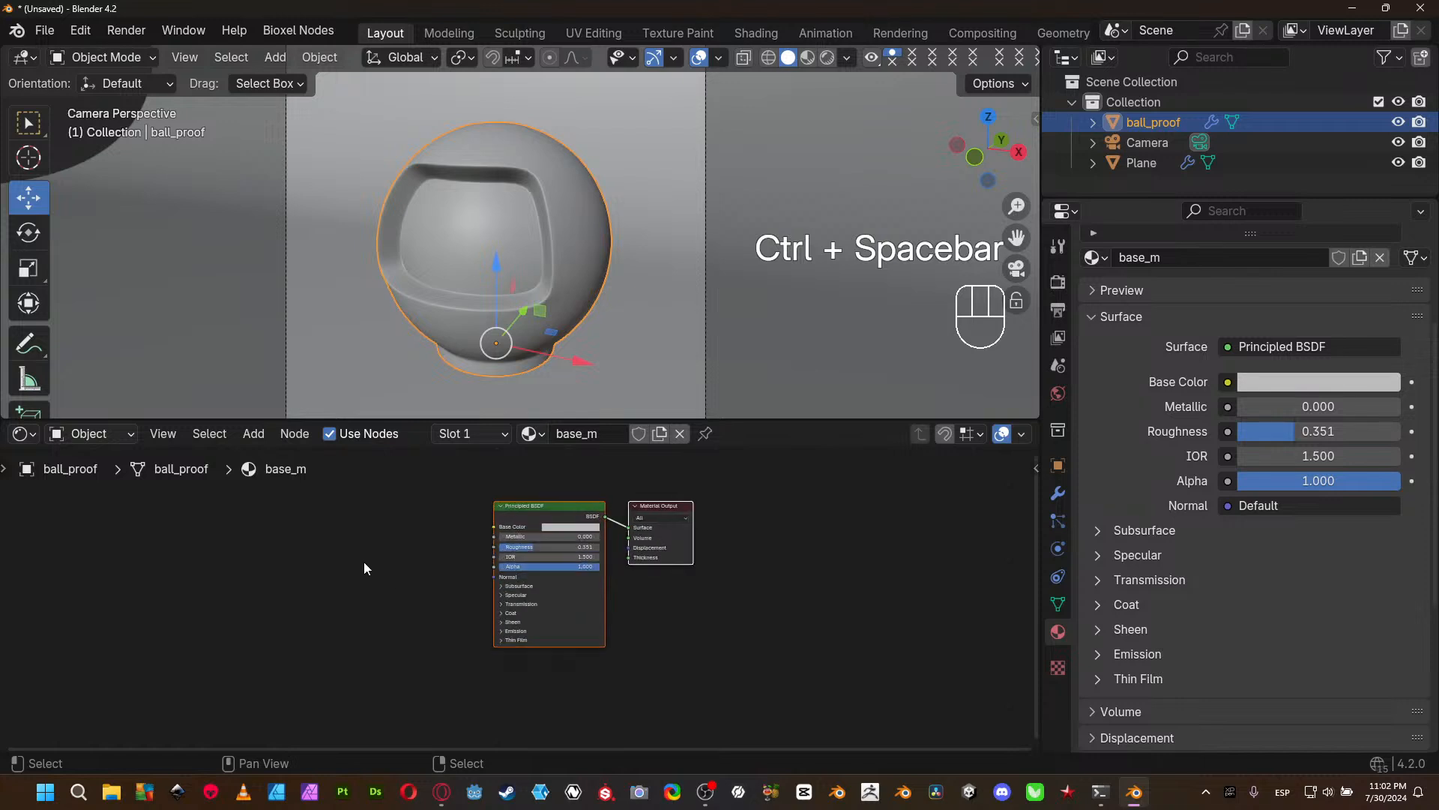
pyautogui.moveTo(366, 564); pyautogui.dragTo(460, 585, button='middle')
pyautogui.scroll(2, 488, 596)
pyautogui.scroll(3, 547, 563)
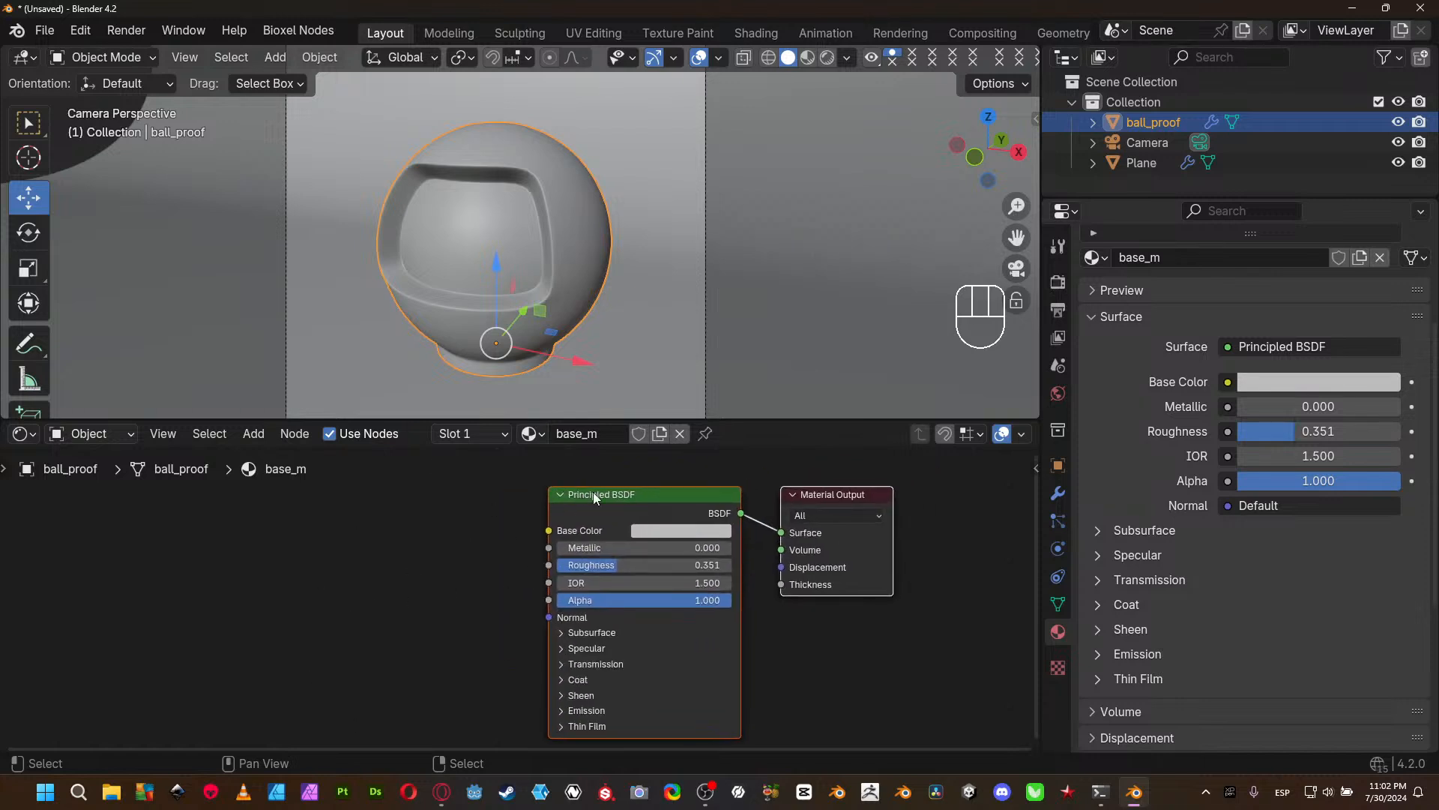
pyautogui.click(628, 492)
pyautogui.moveTo(674, 501); pyautogui.dragTo(643, 510)
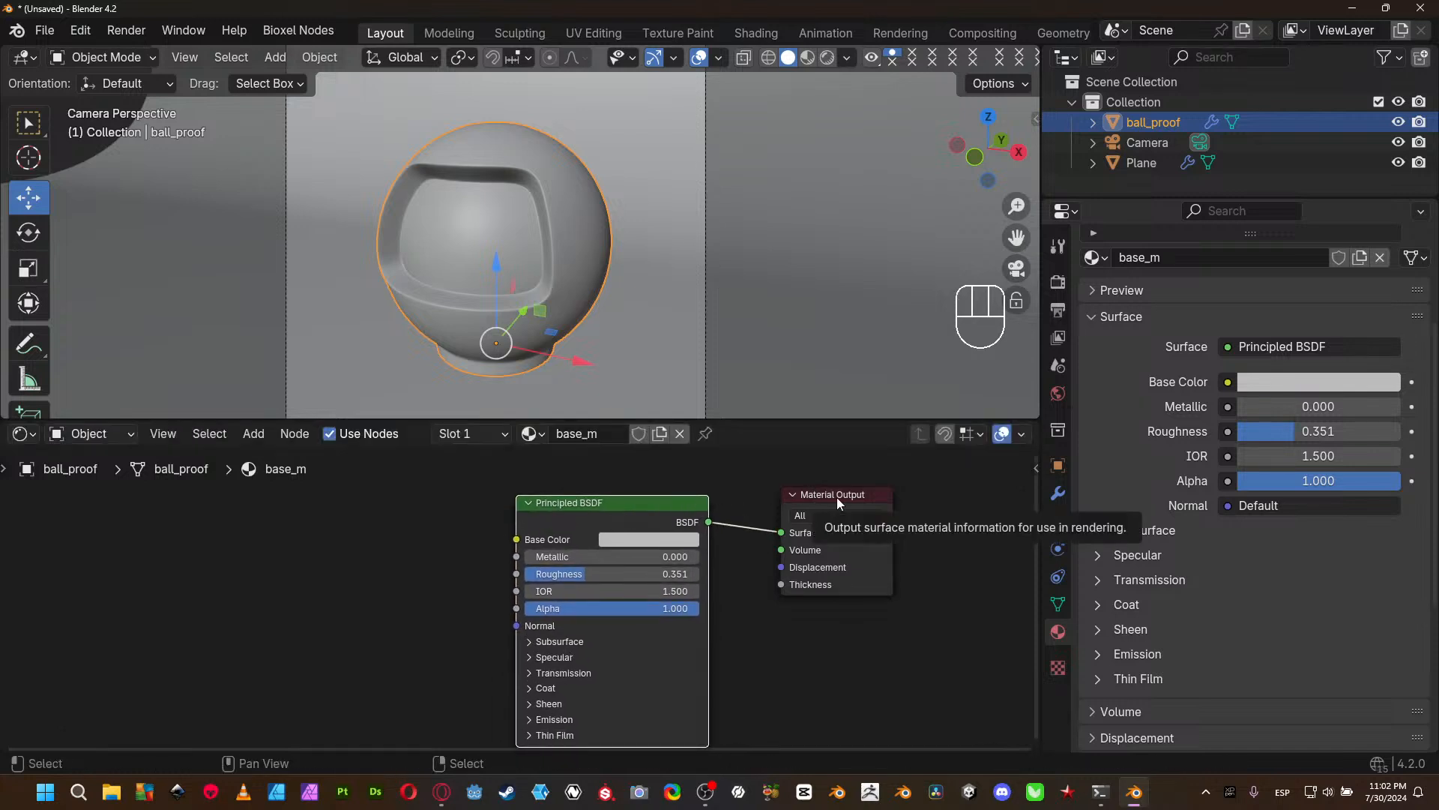
pyautogui.moveTo(836, 497); pyautogui.dragTo(821, 510)
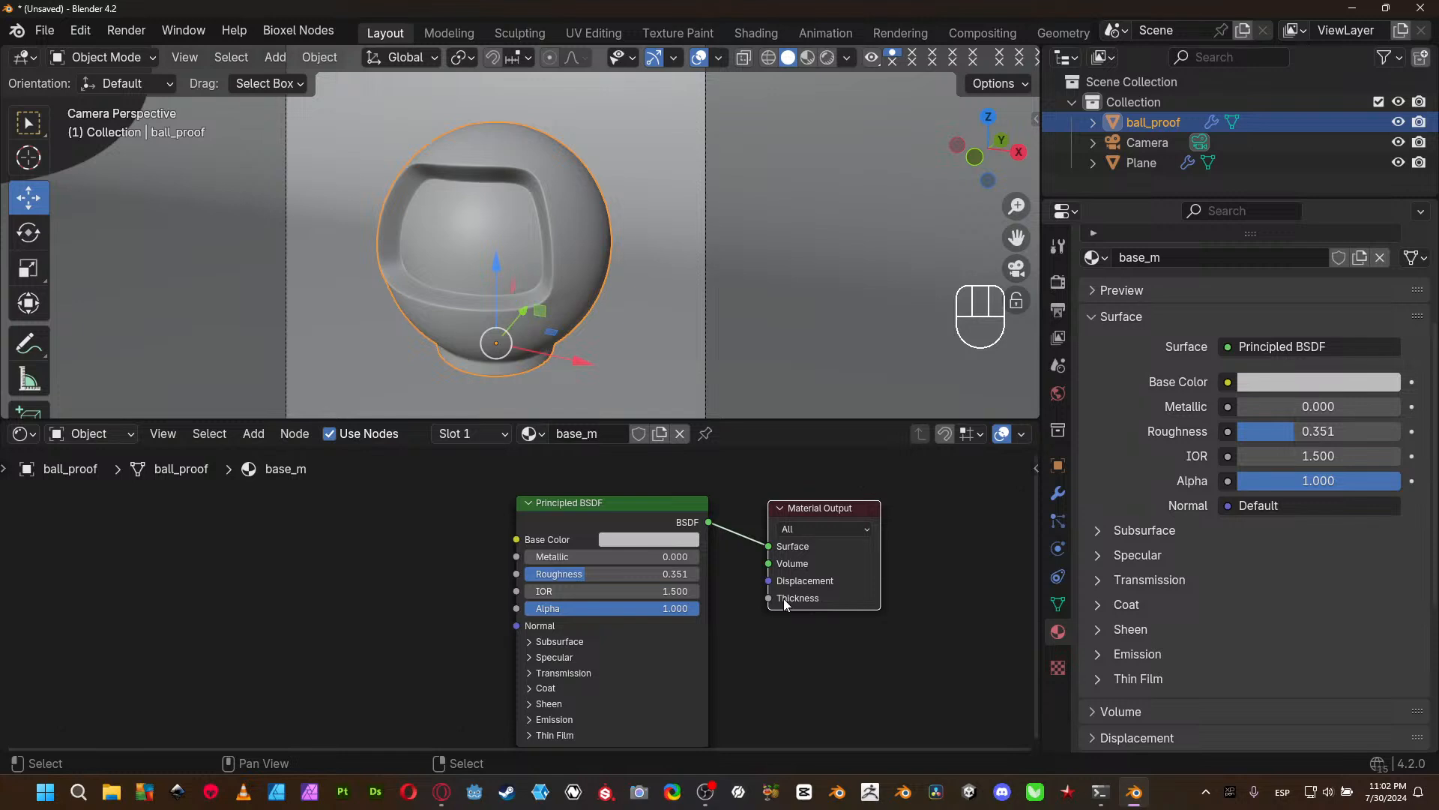
# - Deselect everything and switch the 3D viewport to Rendered shading for a closer camera view of ball_proof
pyautogui.moveTo(400, 619); pyautogui.dragTo(422, 592, button='middle')
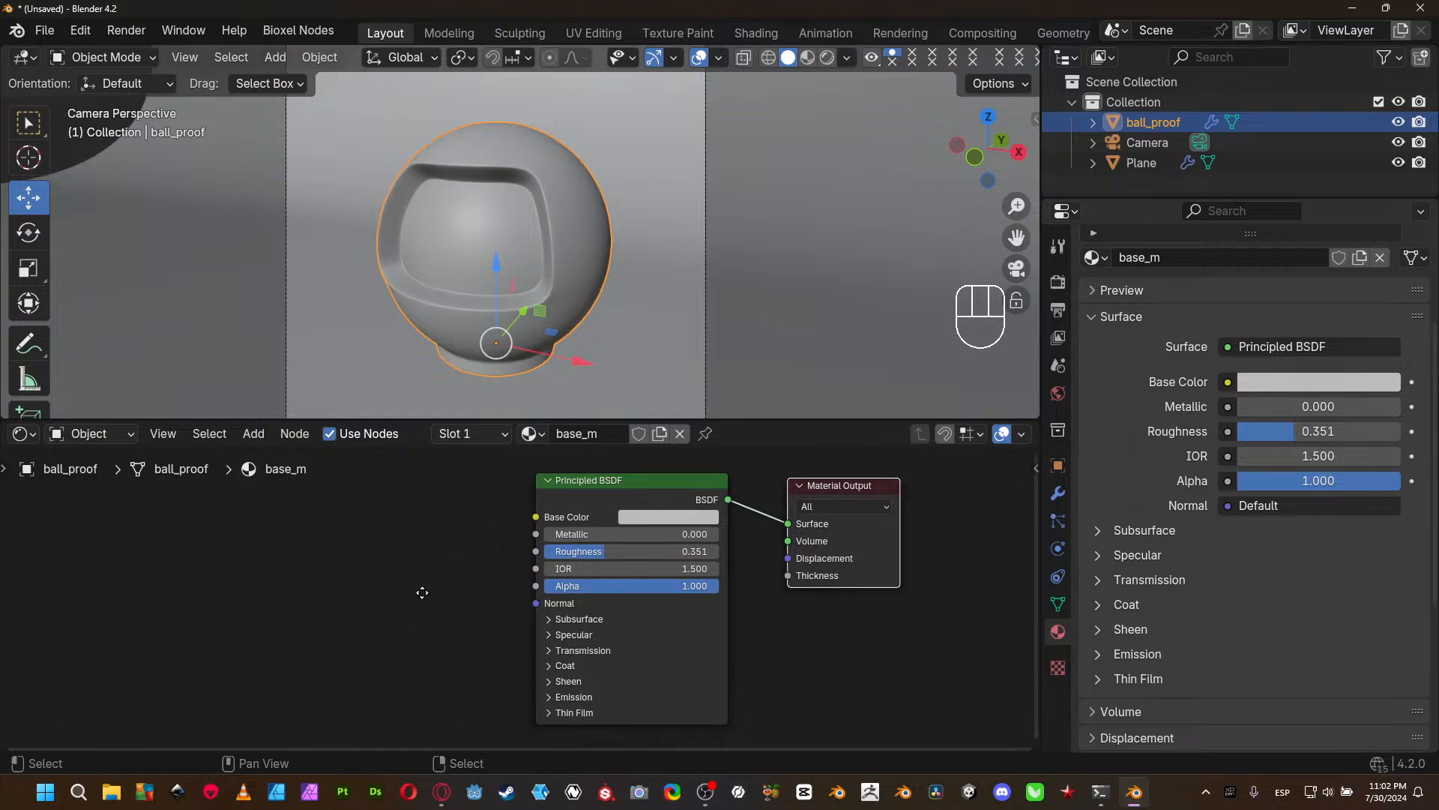
pyautogui.hotkey('alt', 'a')
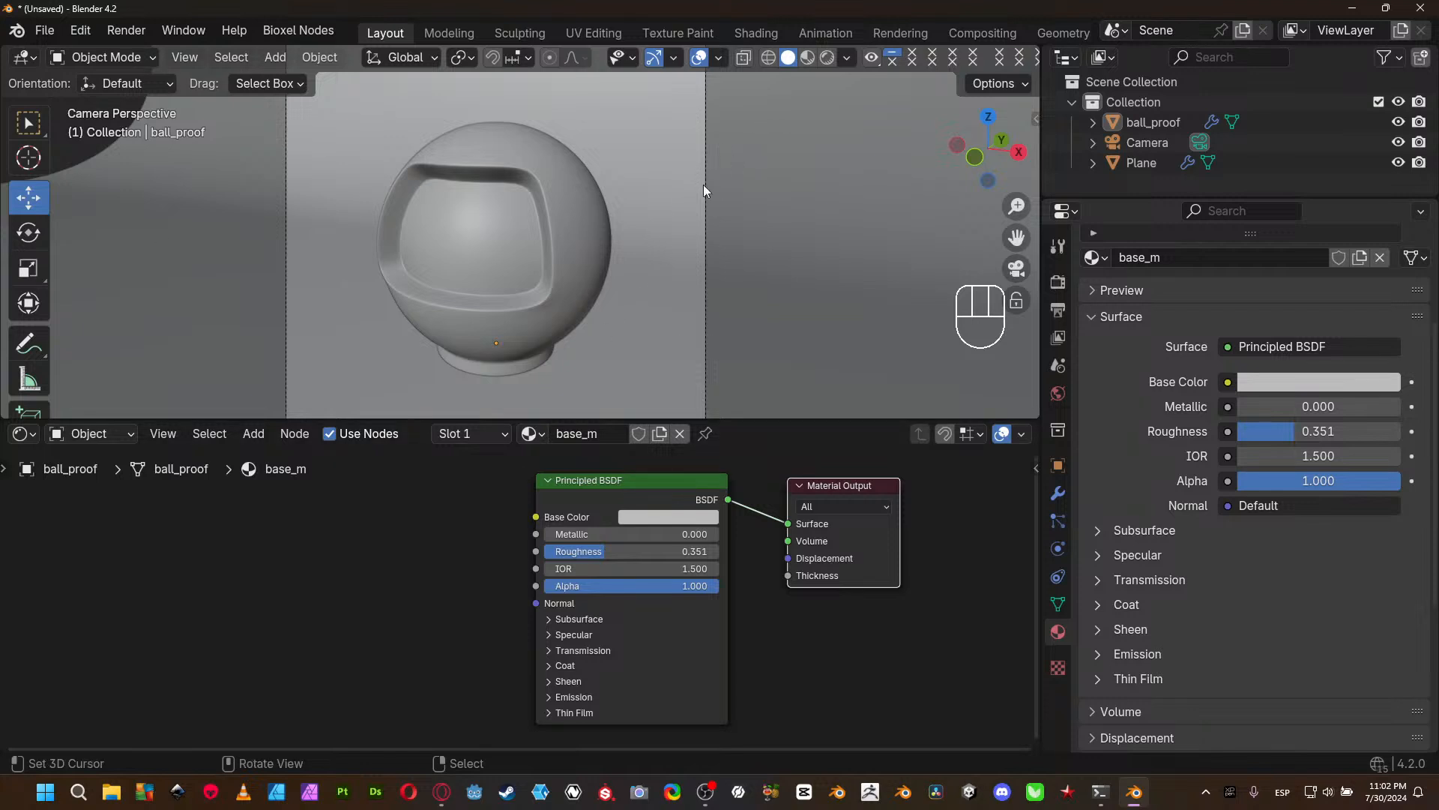
pyautogui.press('z')
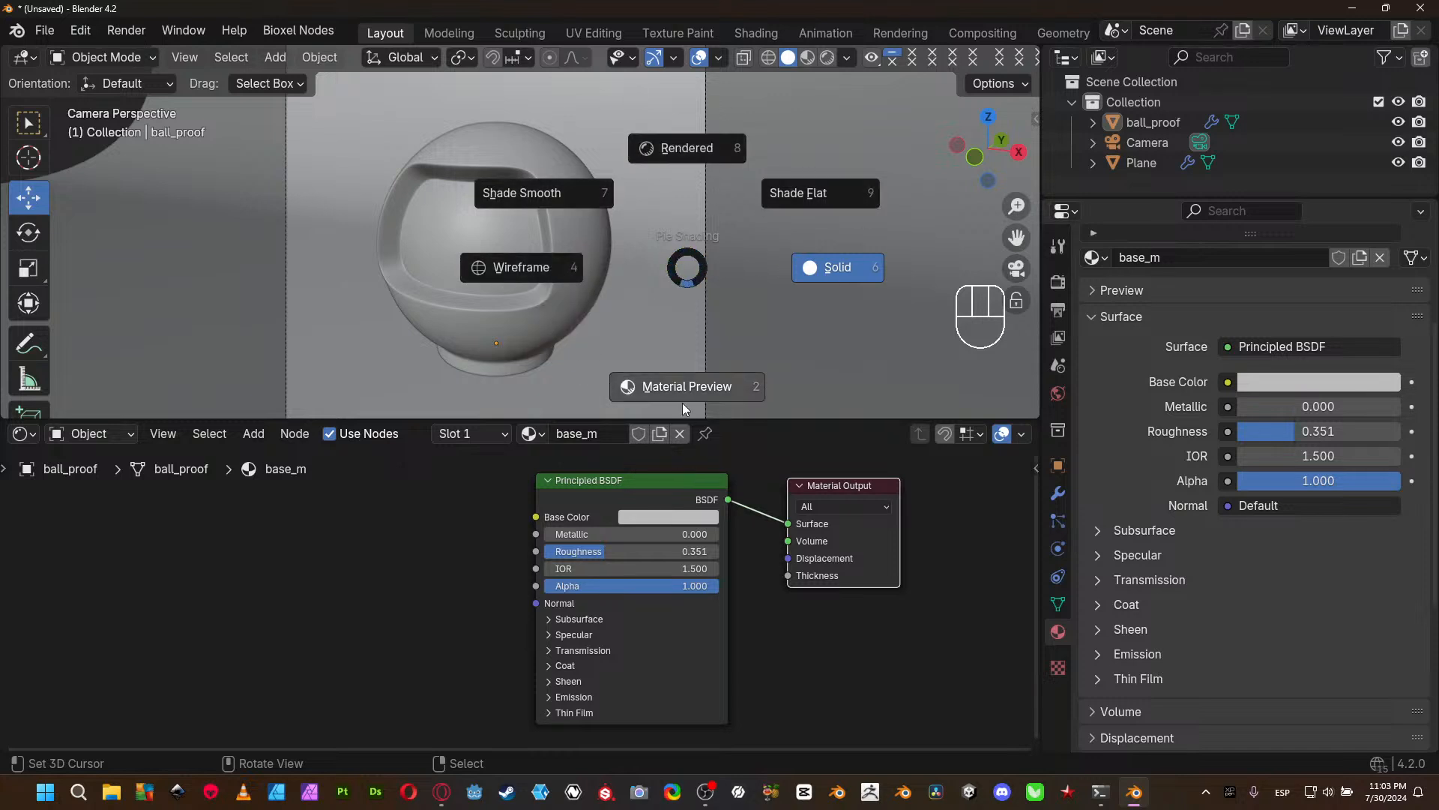
pyautogui.click(700, 152)
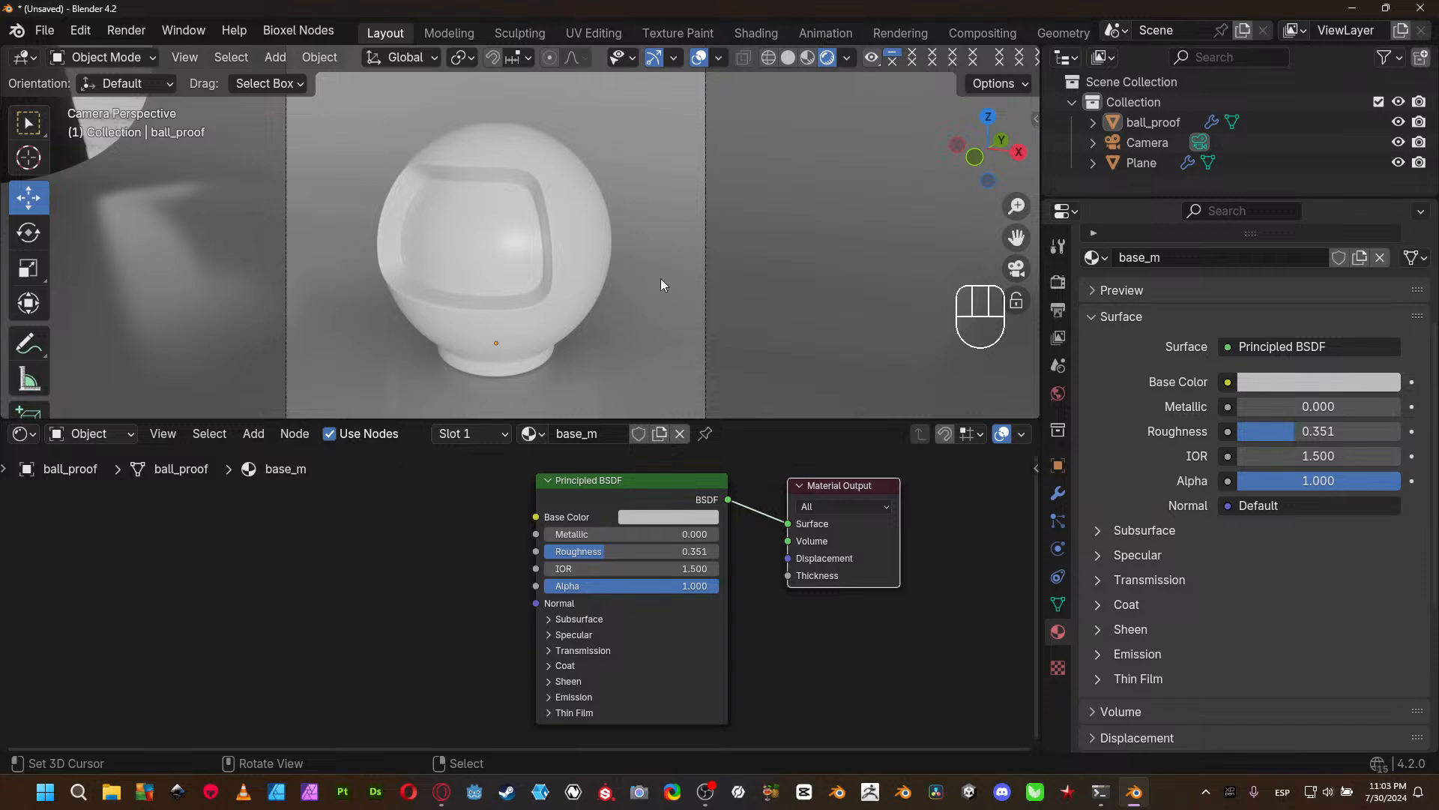
pyautogui.scroll(2, 583, 300)
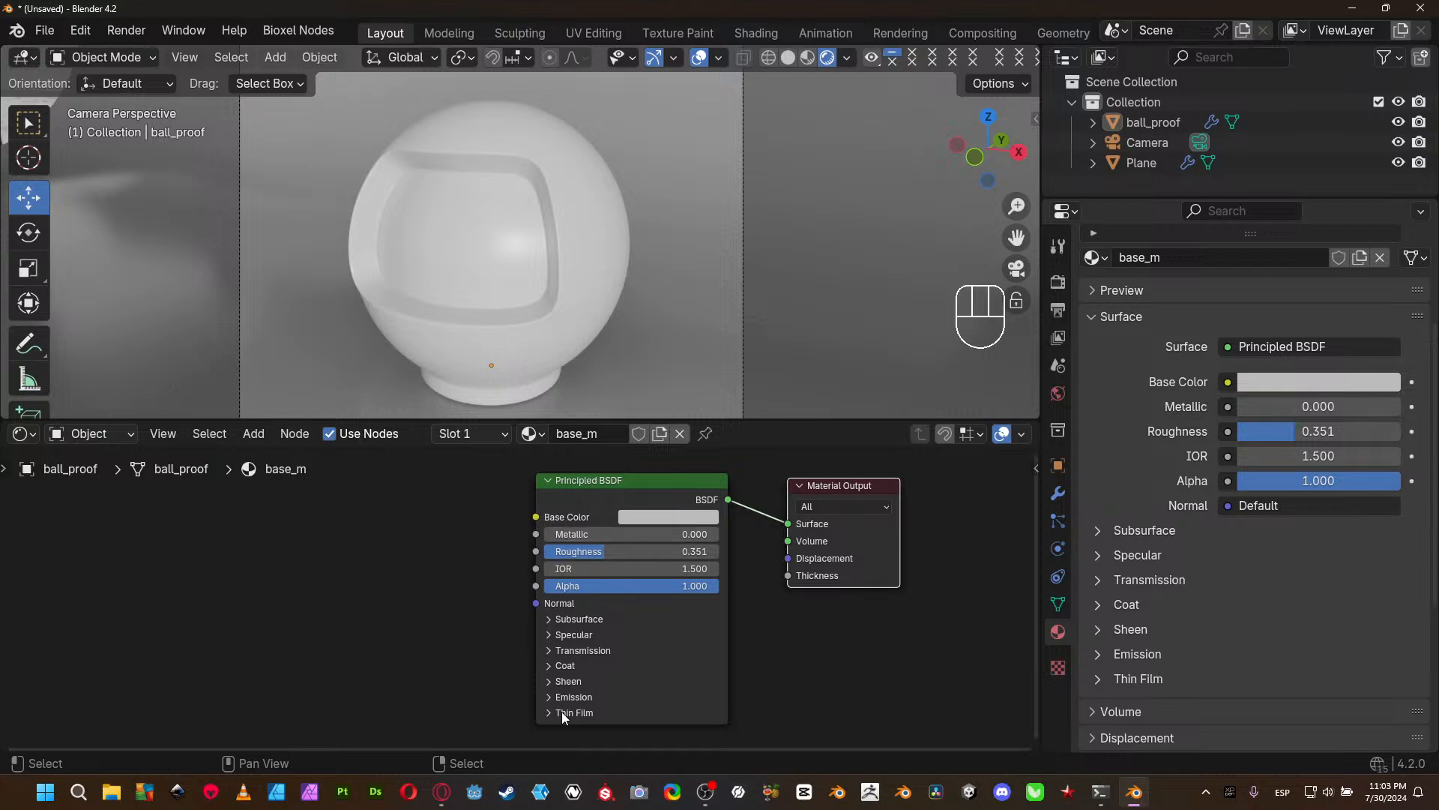
# - Set the Principled BSDF's Base Color to yellow-orange with hue about 0.066, saturation 1.000 and value 1.000
pyautogui.click(673, 518)
pyautogui.moveTo(699, 339); pyautogui.dragTo(665, 382)
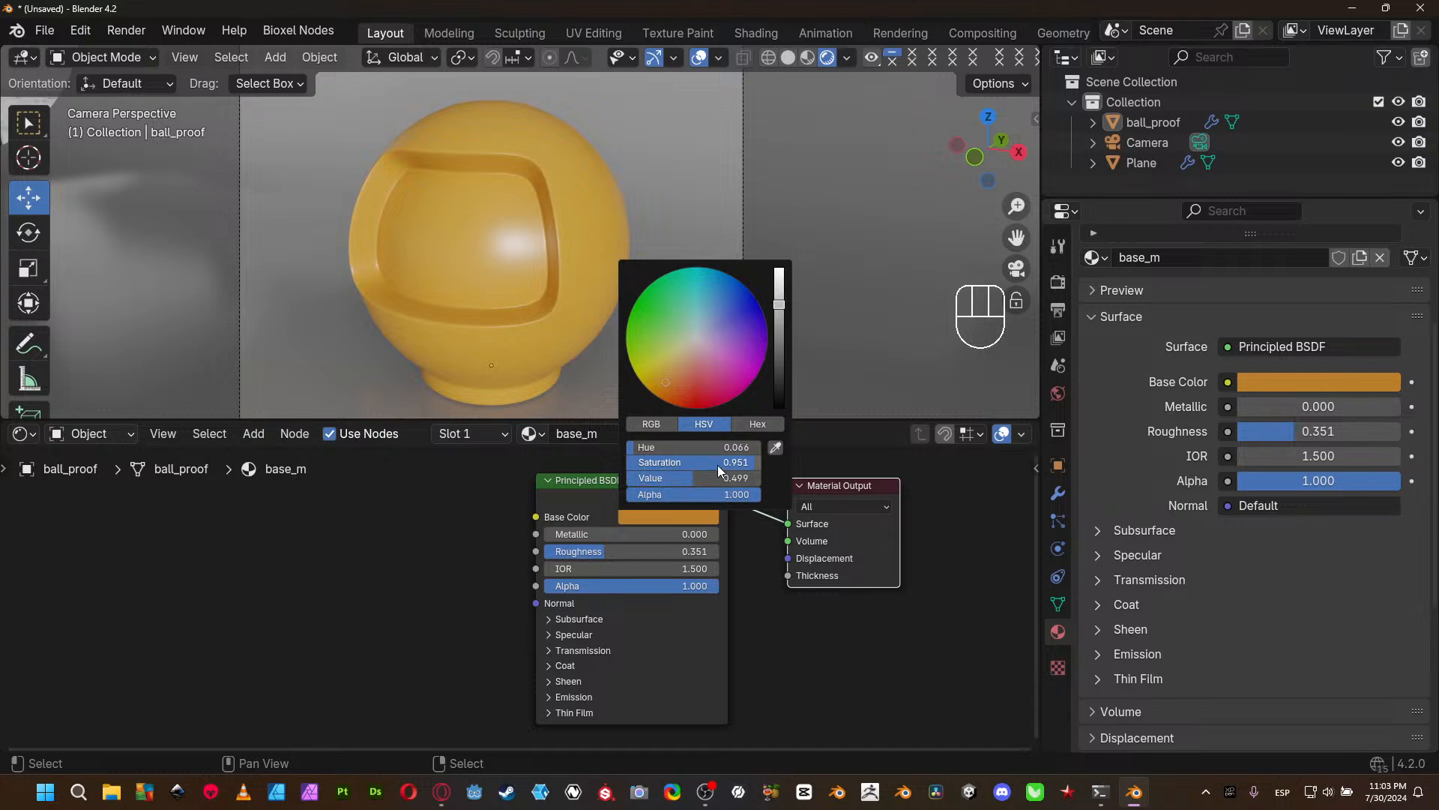
pyautogui.moveTo(703, 463); pyautogui.dragTo(762, 462)
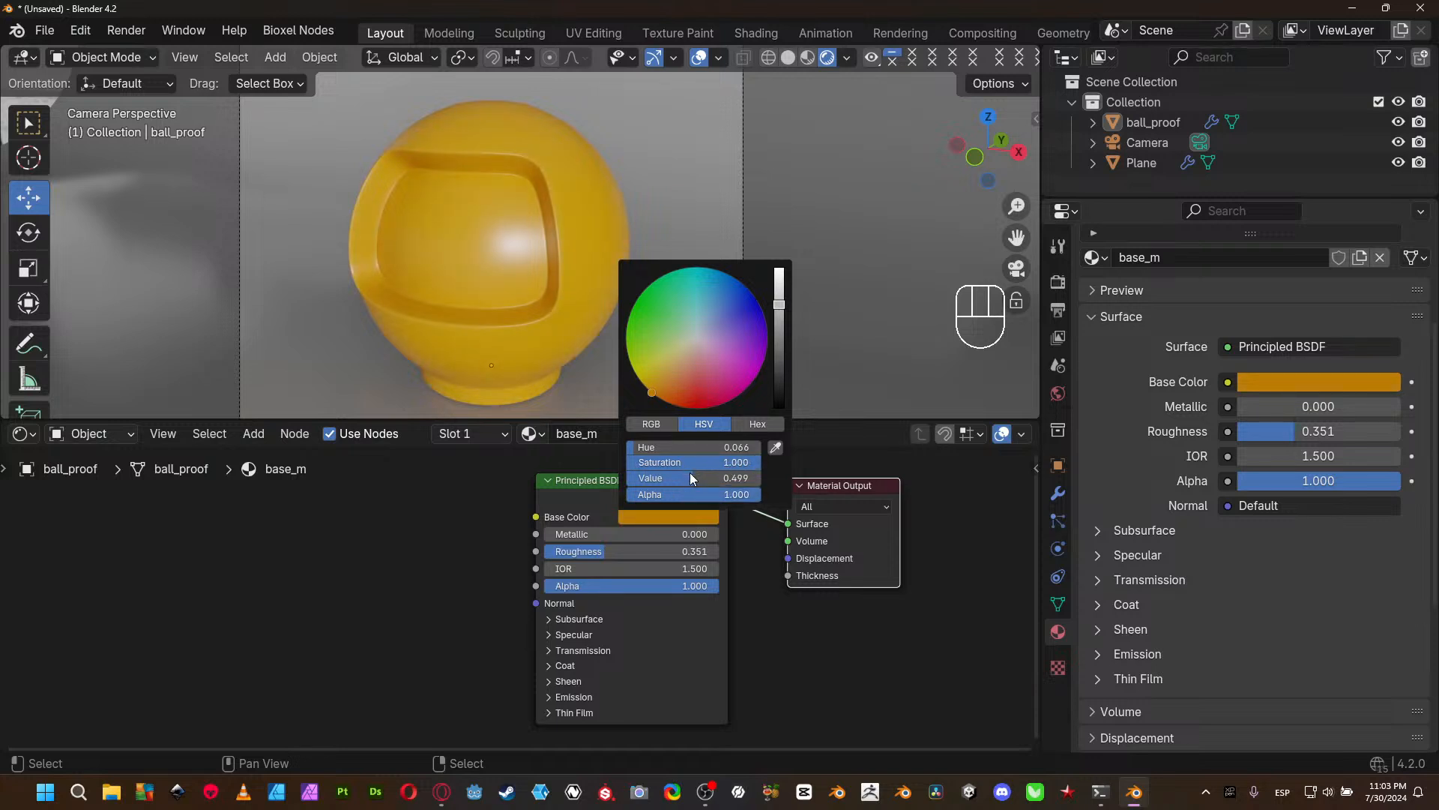
pyautogui.moveTo(679, 477); pyautogui.dragTo(757, 477)
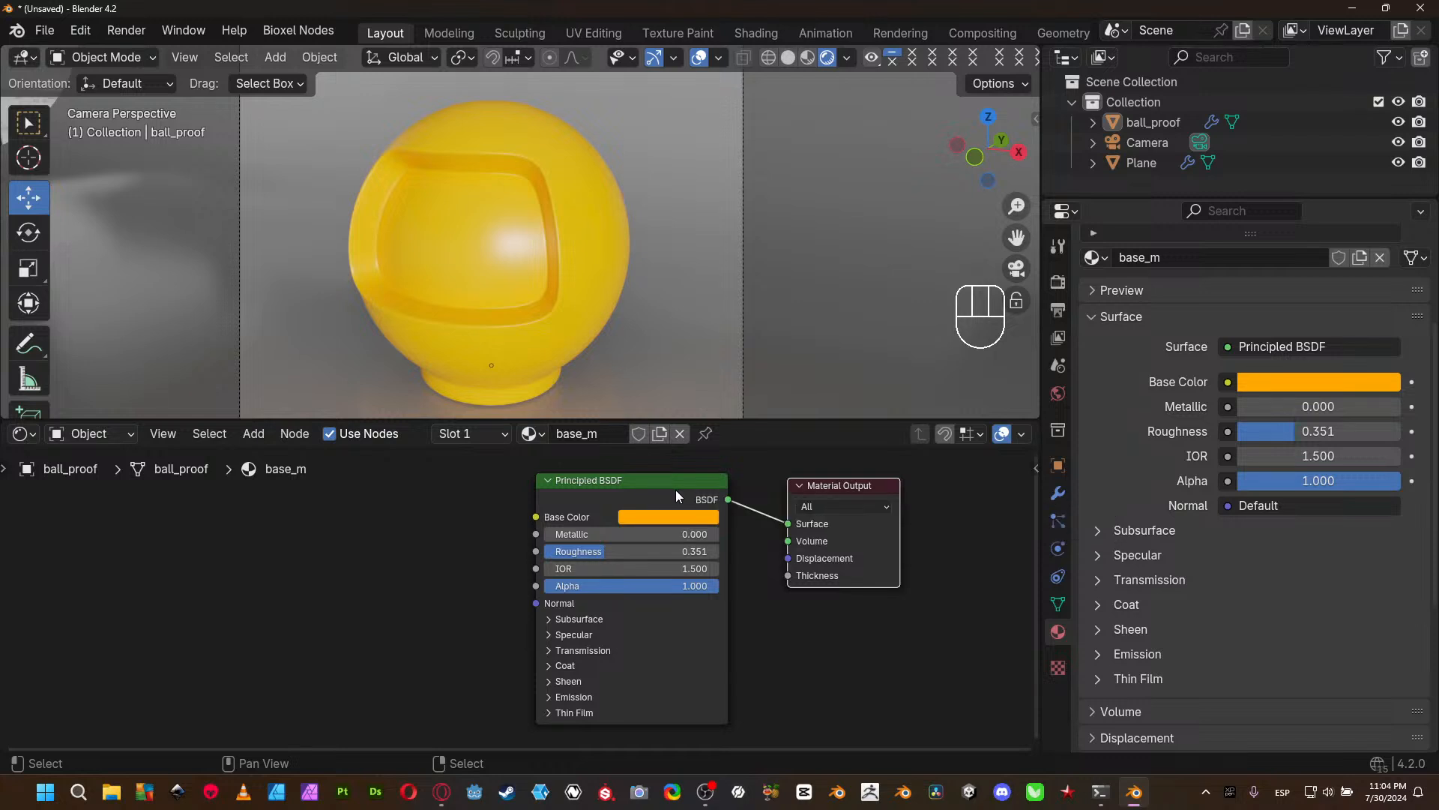
# - Check the Base Color's Hex notation, return to HSV, and pick a green with saturation 0.9 and value 0.8
pyautogui.click(659, 517)
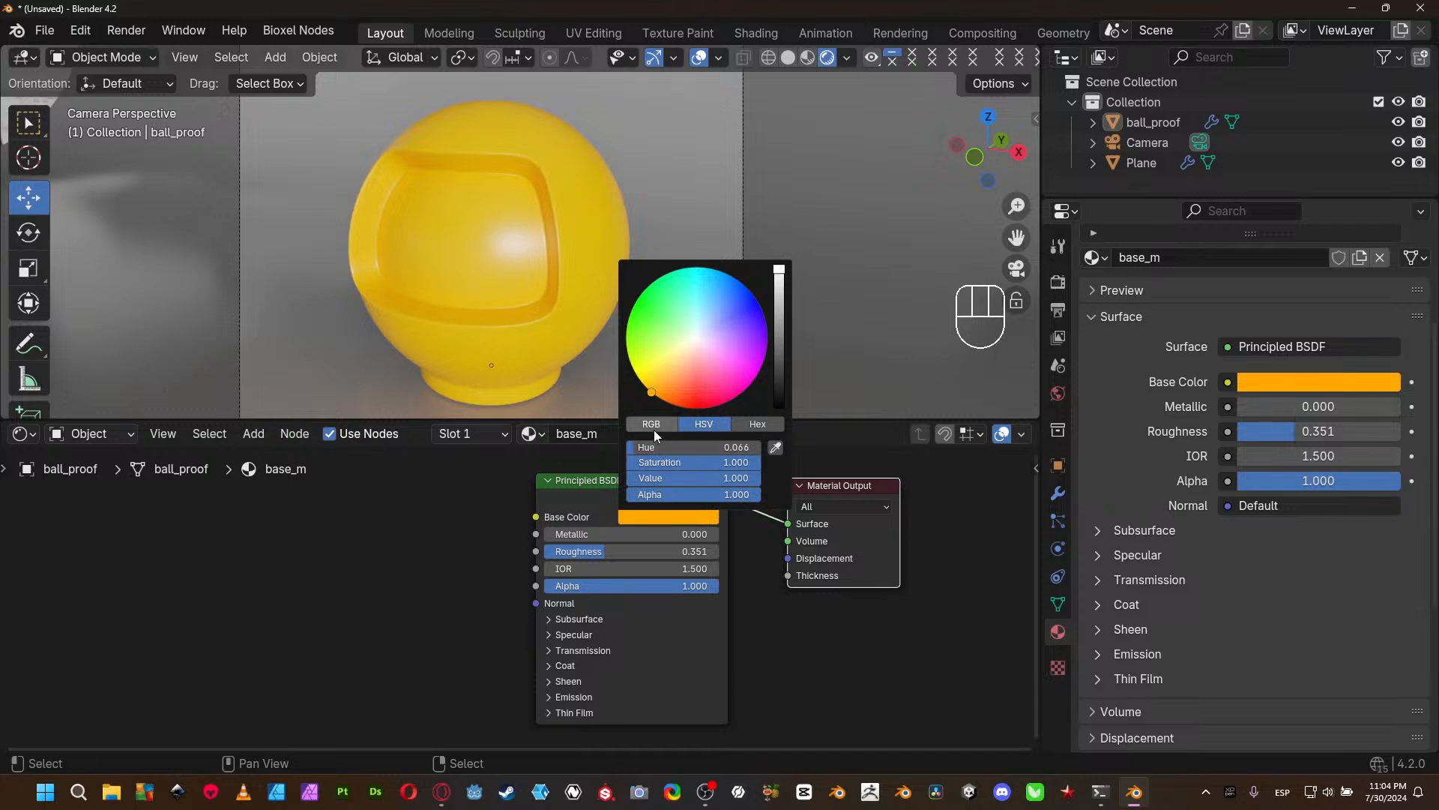
pyautogui.click(764, 425)
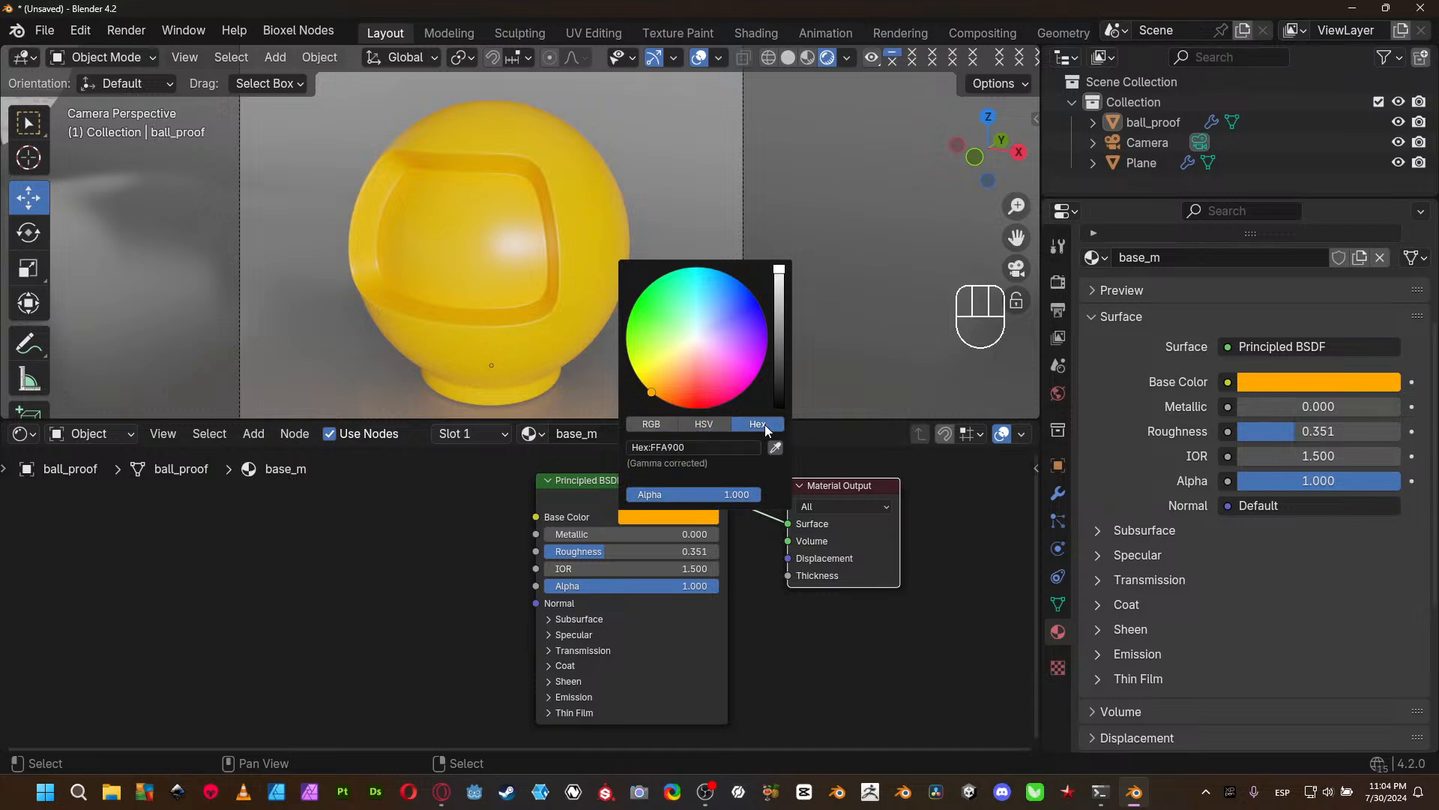
pyautogui.click(697, 424)
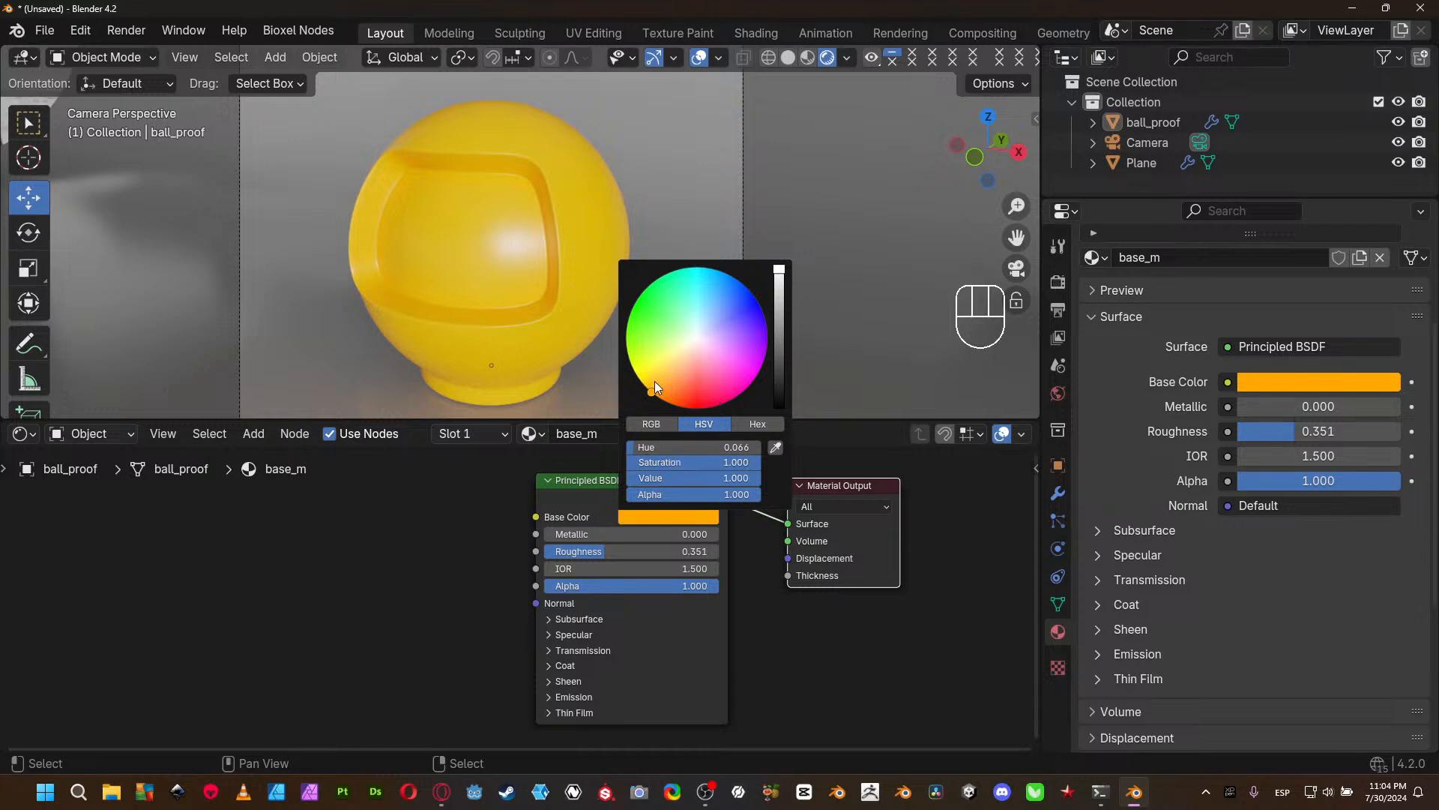
pyautogui.click(642, 324)
pyautogui.click(701, 464)
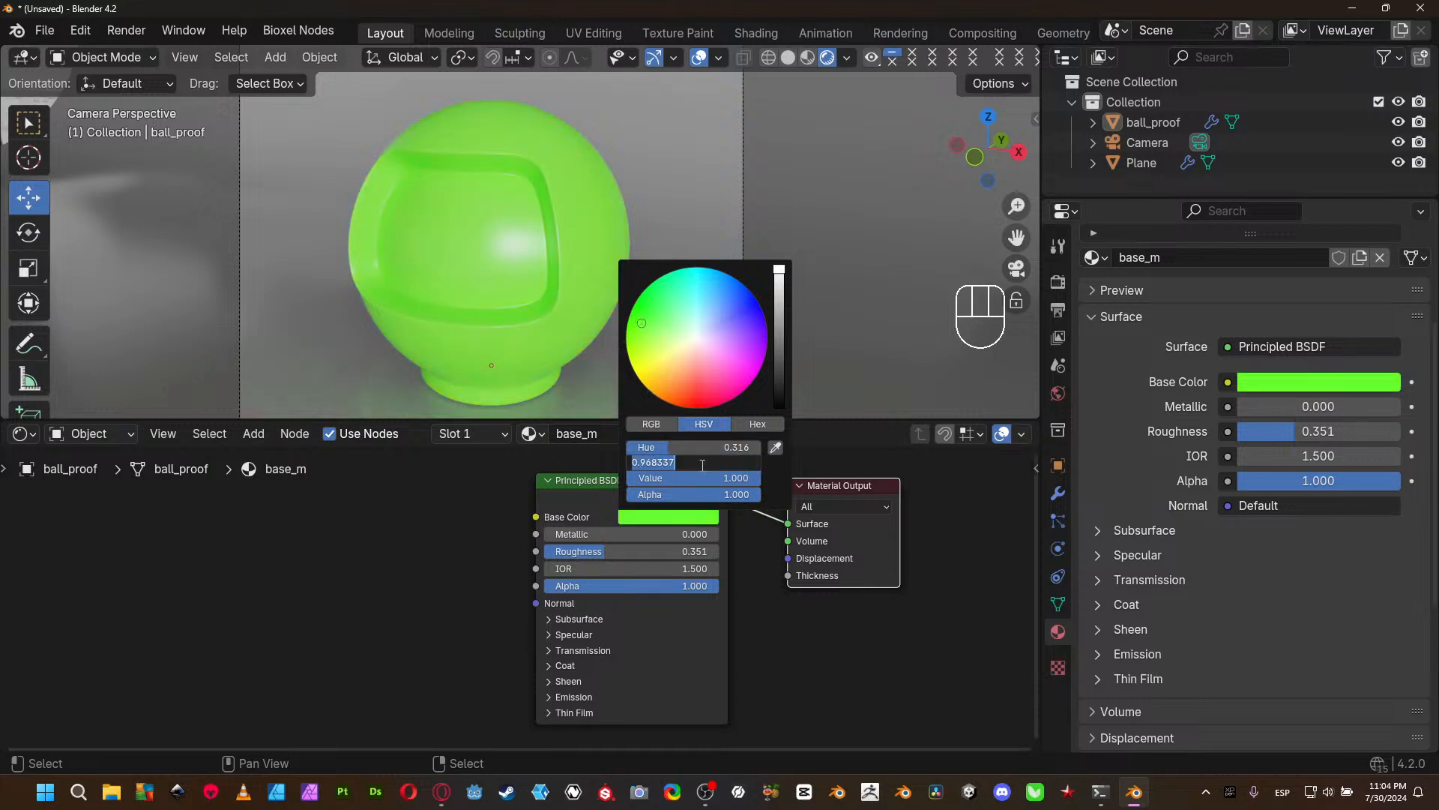
pyautogui.write('0.9')
pyautogui.press('Return')
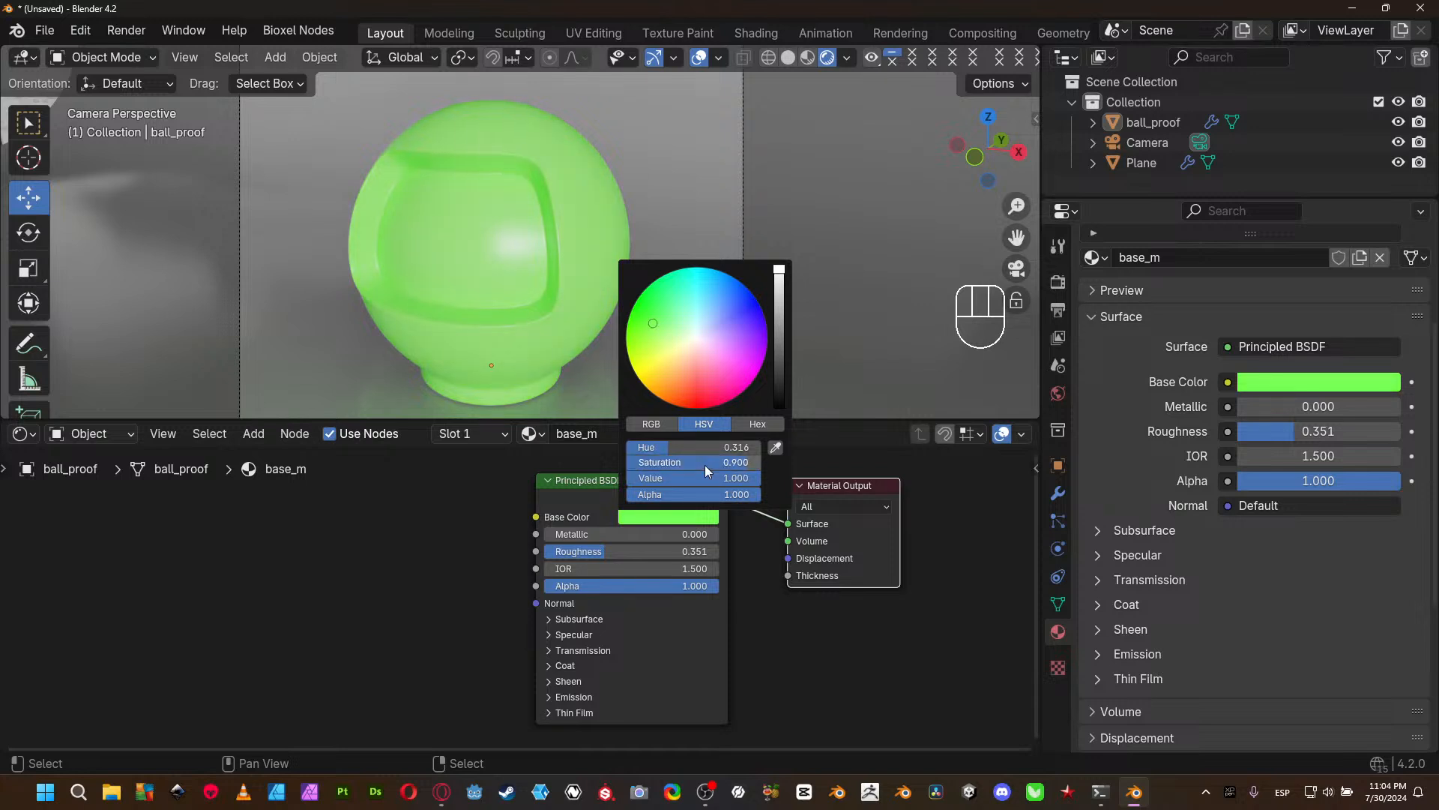
pyautogui.click(716, 480)
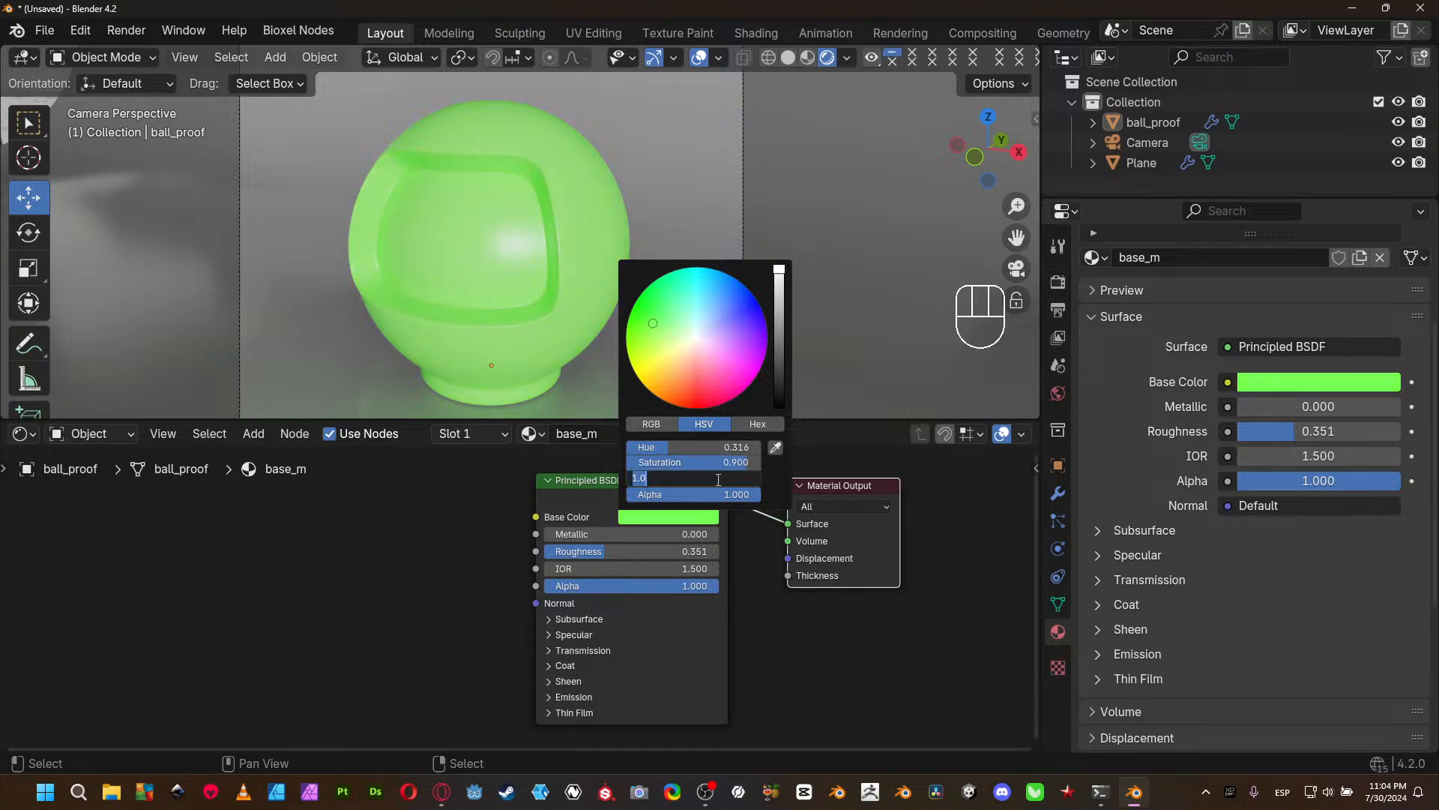
pyautogui.press('BackSpace')
pyautogui.write('0.8')
pyautogui.press('Return')
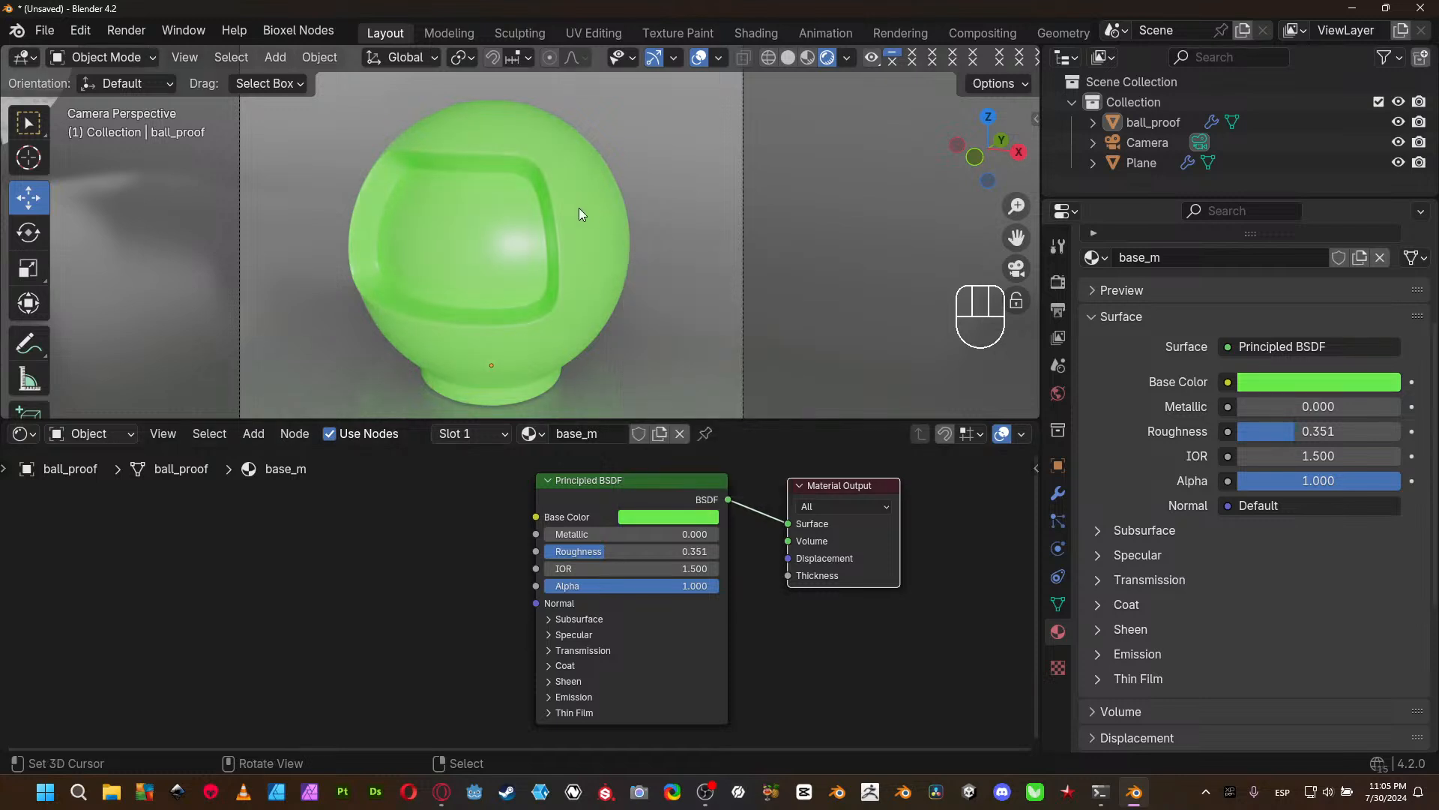
# - Change the Principled BSDF's Base Color to orange using the color wheel
pyautogui.click(646, 521)
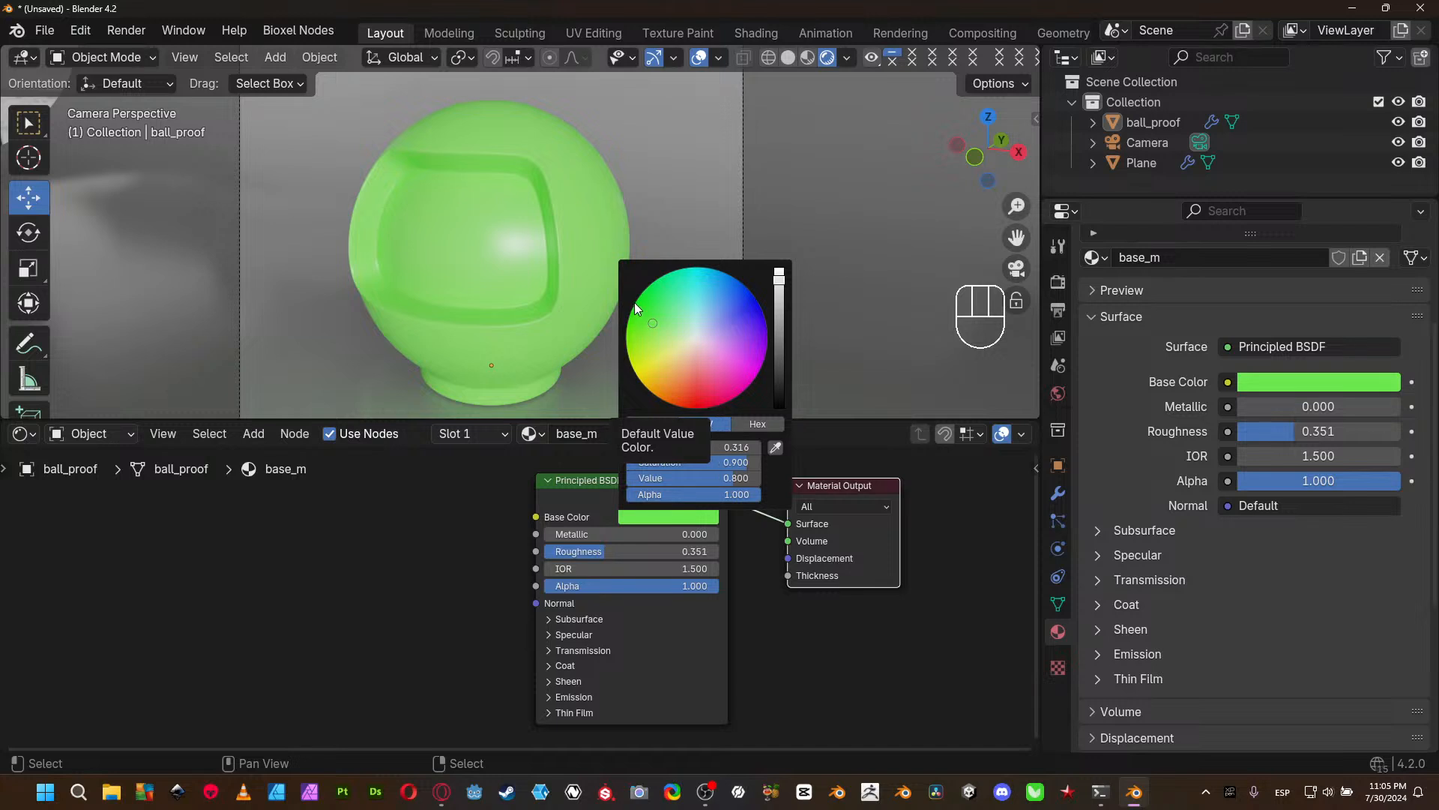
pyautogui.click(648, 516)
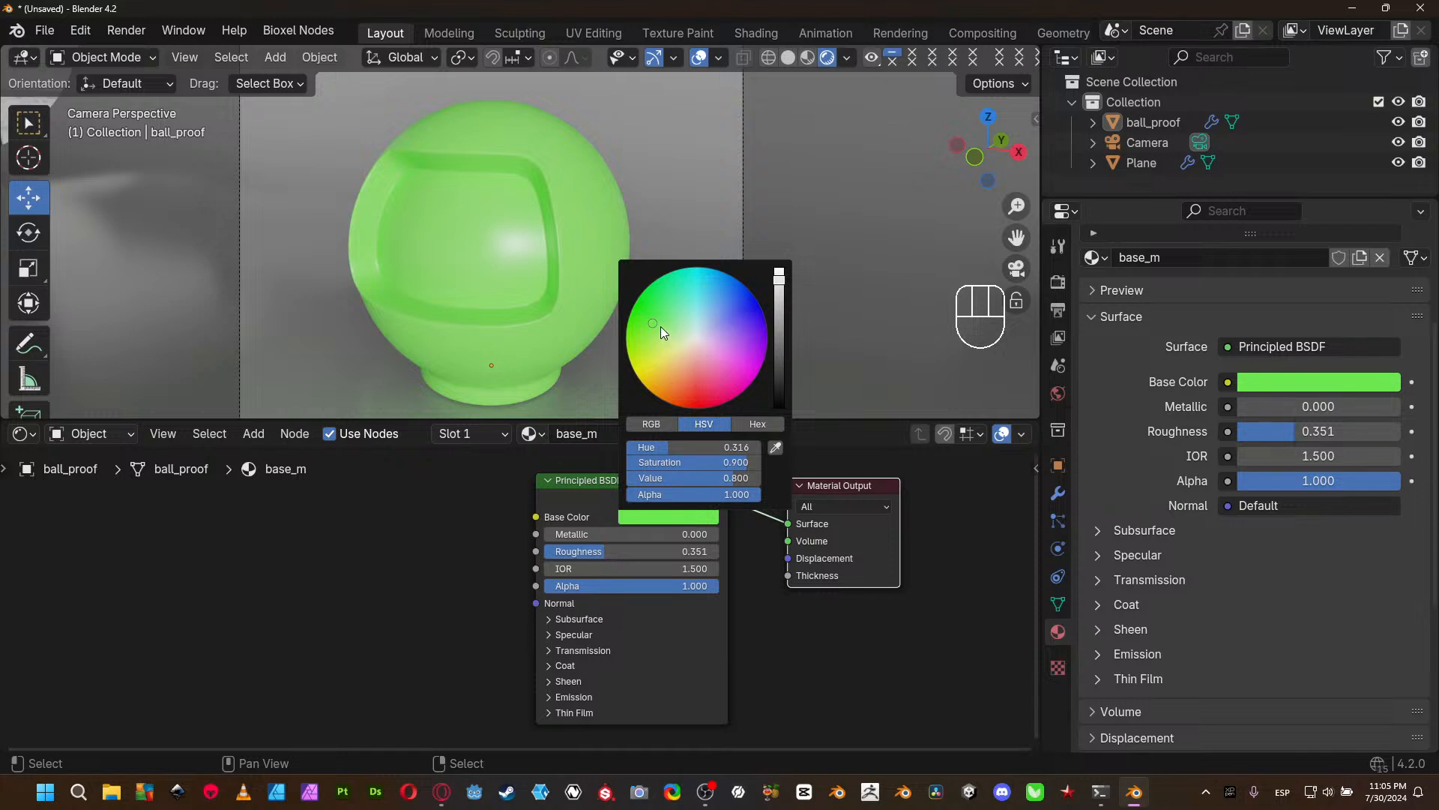
pyautogui.moveTo(652, 322)
pyautogui.mouseDown()
pyautogui.moveTo(731, 281)
pyautogui.moveTo(740, 319)
pyautogui.moveTo(686, 371)
pyautogui.moveTo(716, 363)
pyautogui.moveTo(680, 385)
pyautogui.mouseUp()
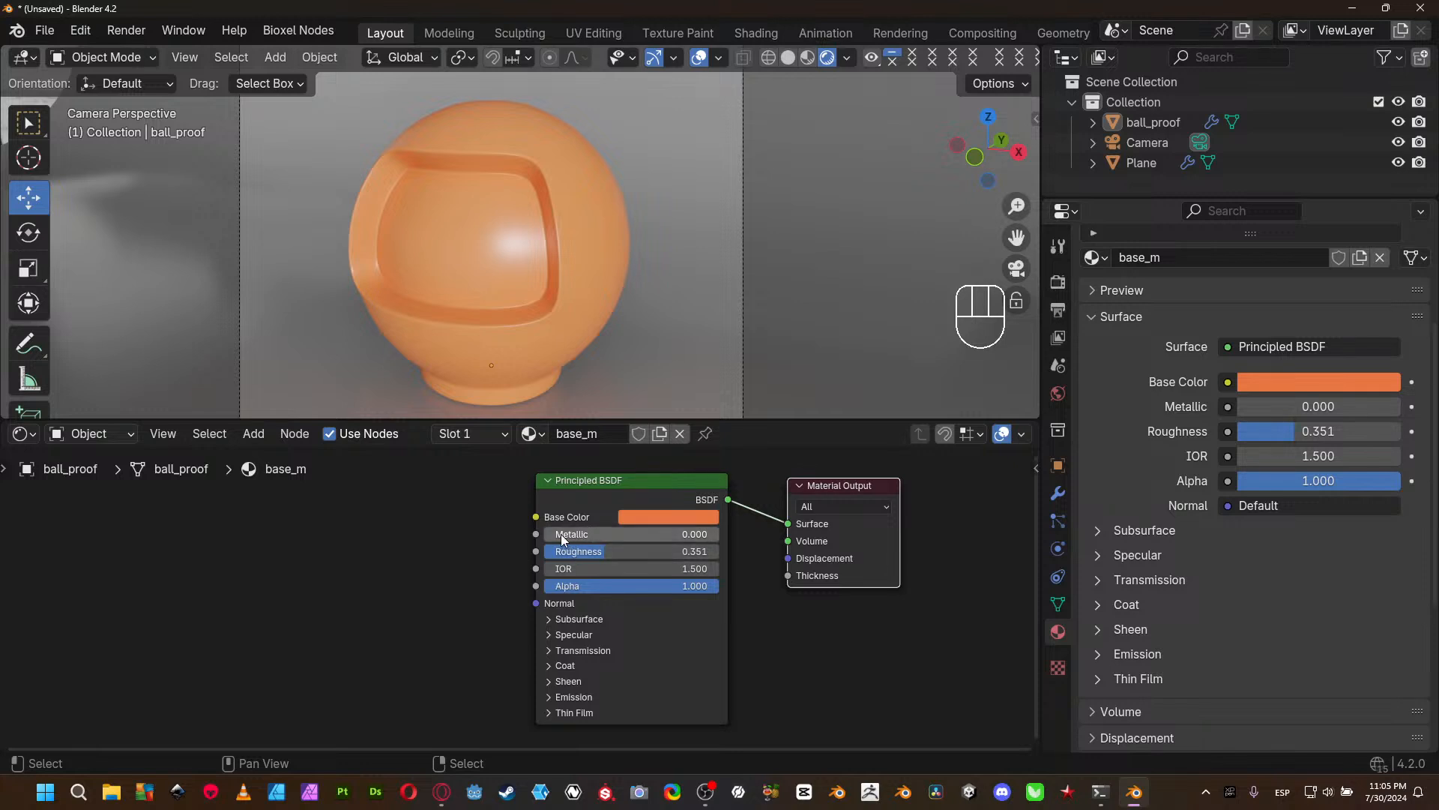
# - Try the Principled BSDF's Metallic at 1.000 and reduce it to 0.500
pyautogui.moveTo(555, 534); pyautogui.dragTo(720, 534)
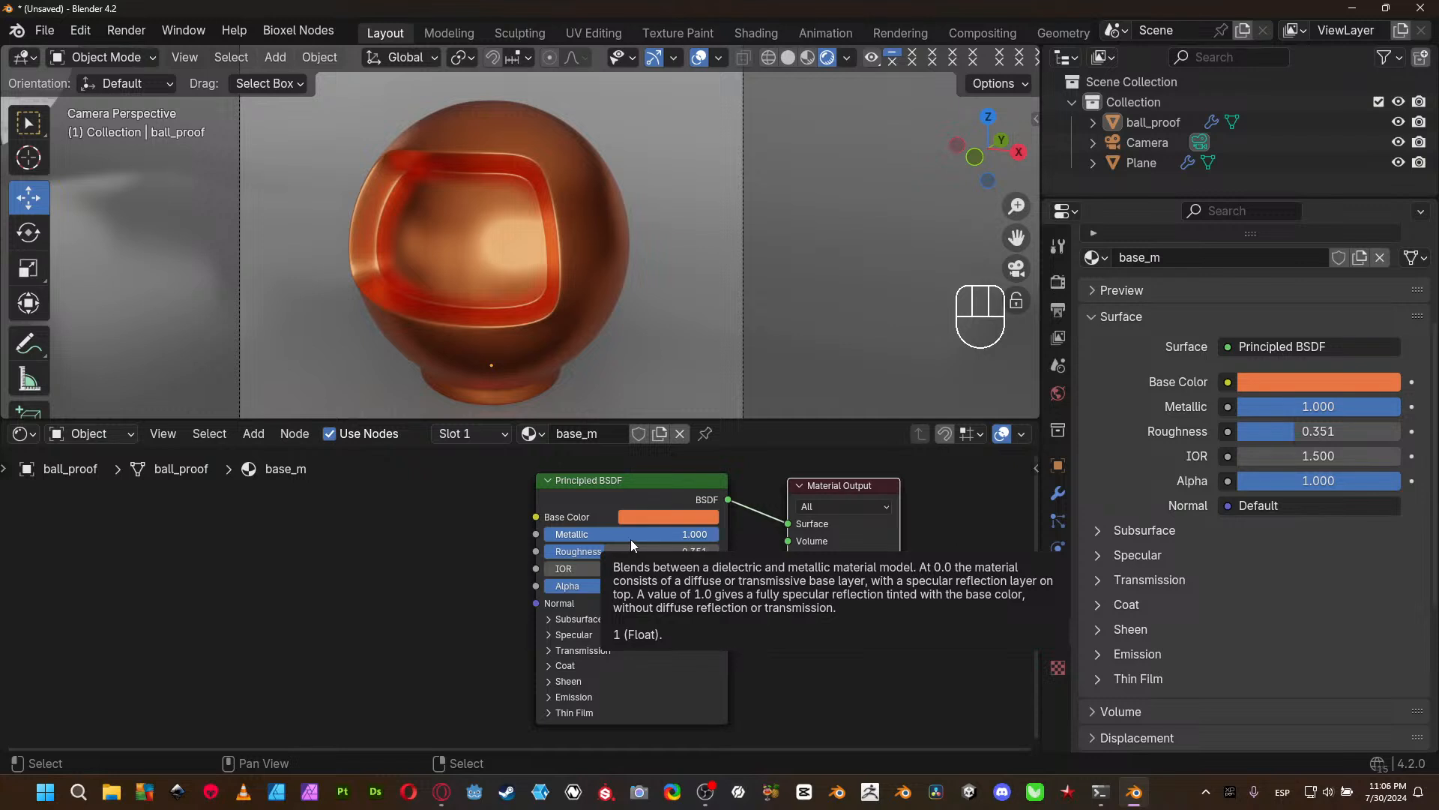
pyautogui.moveTo(623, 533); pyautogui.dragTo(721, 535)
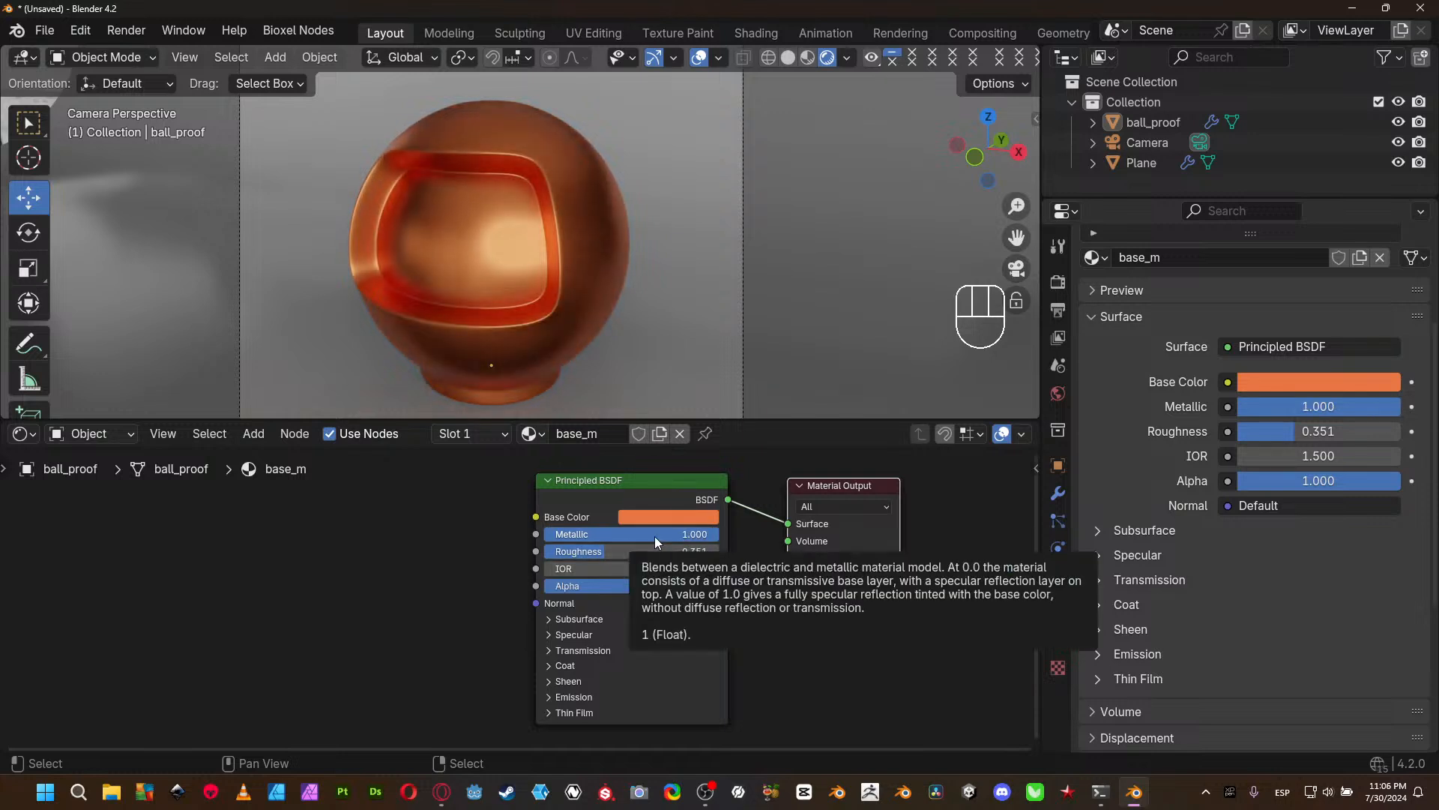
pyautogui.moveTo(655, 537)
pyautogui.mouseDown()
pyautogui.moveTo(592, 534)
pyautogui.moveTo(656, 533)
pyautogui.moveTo(632, 534)
pyautogui.mouseUp()
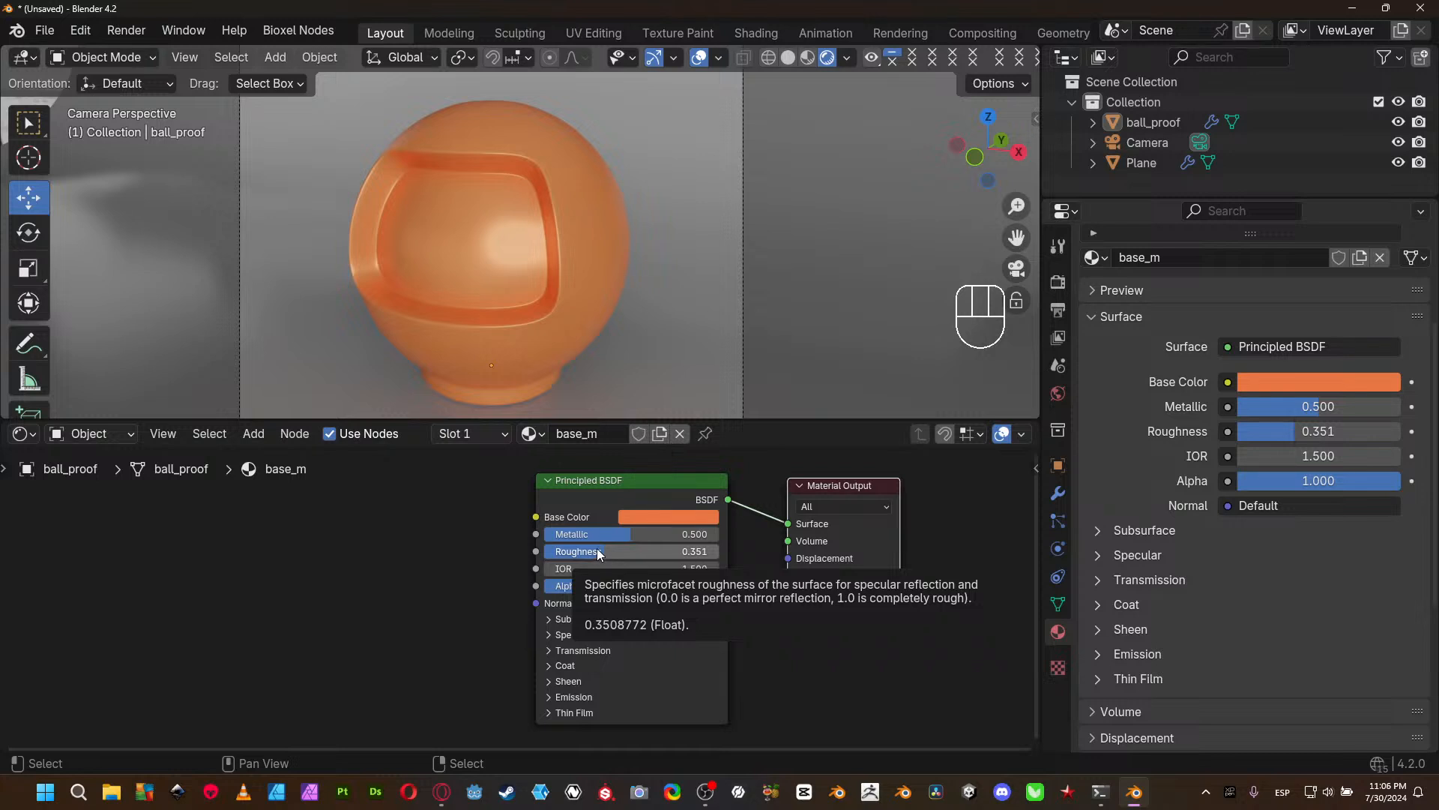
# - Try the Principled BSDF's Roughness at 0.000 and 1.000, and set it to 0.8
pyautogui.moveTo(597, 551); pyautogui.dragTo(535, 551)
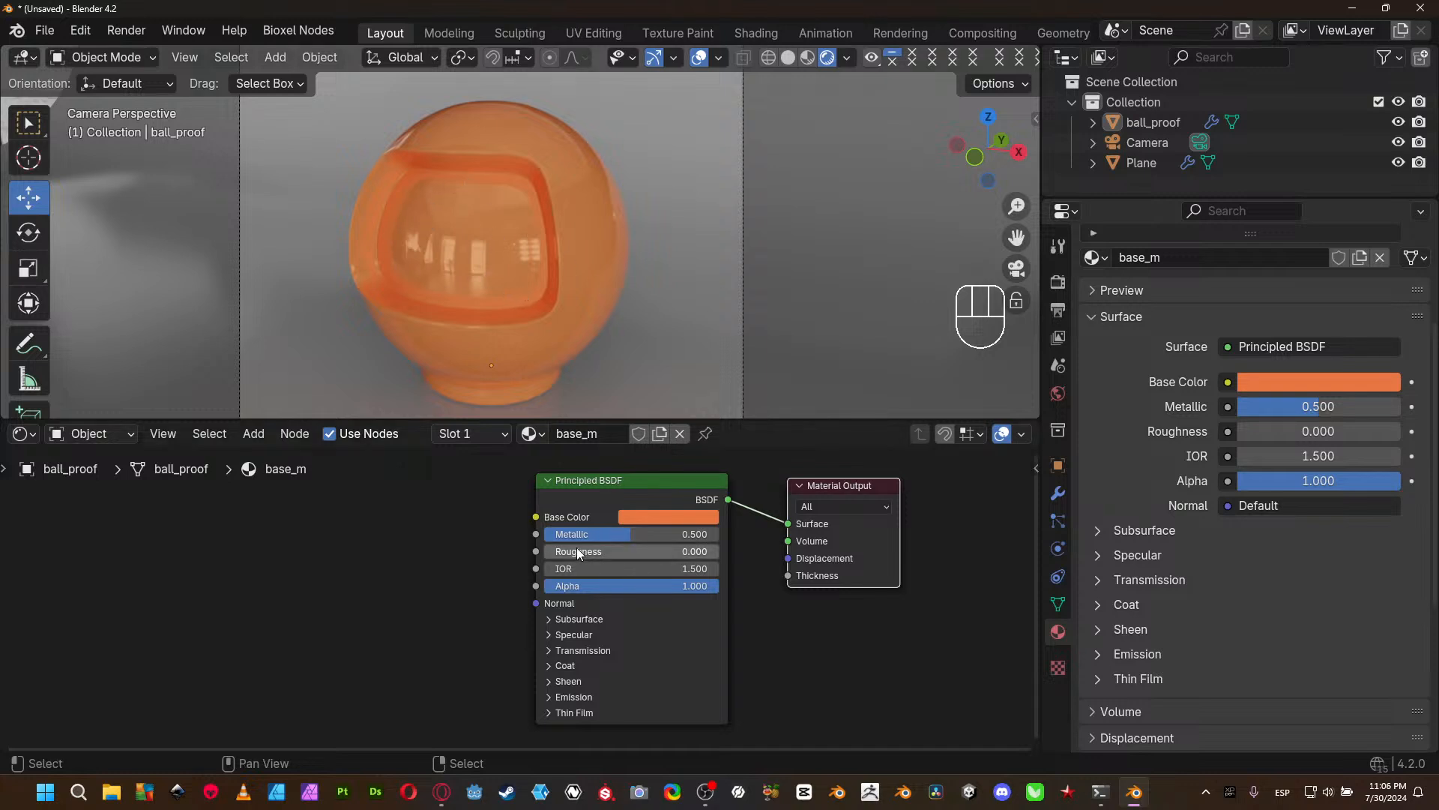
pyautogui.moveTo(579, 553); pyautogui.dragTo(591, 552)
pyautogui.moveTo(563, 551); pyautogui.dragTo(722, 554)
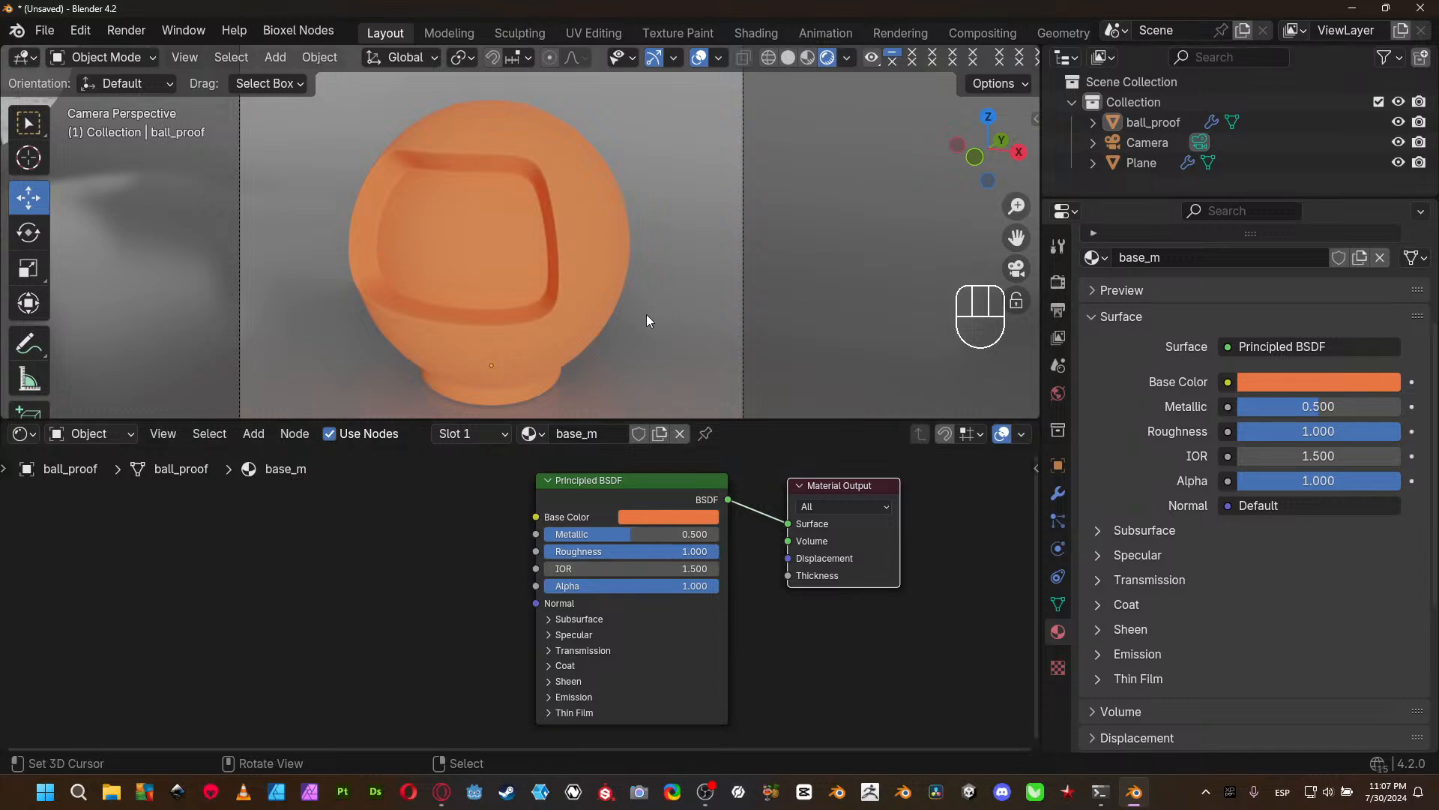
pyautogui.click(689, 553)
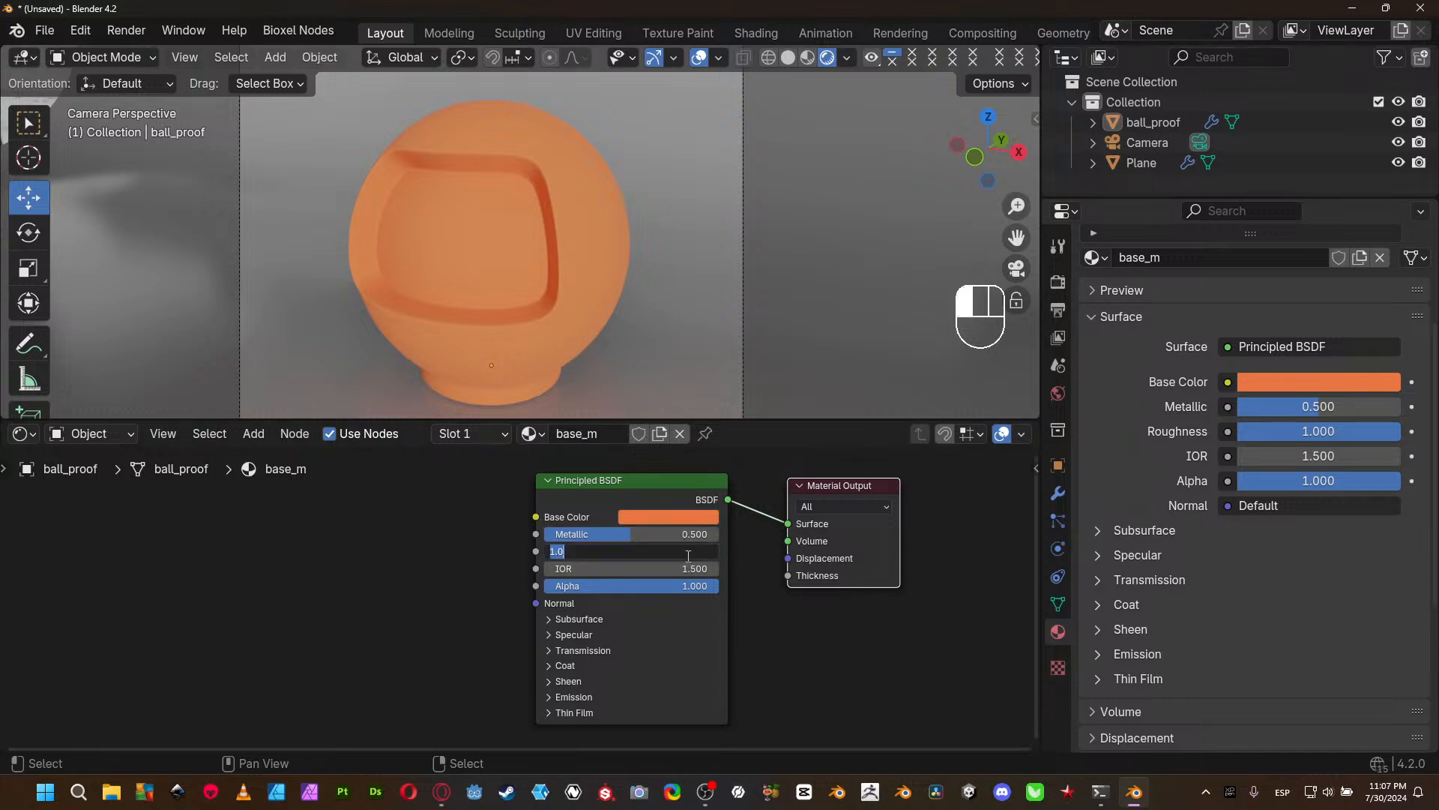
pyautogui.write('0.8')
pyautogui.press('Return')
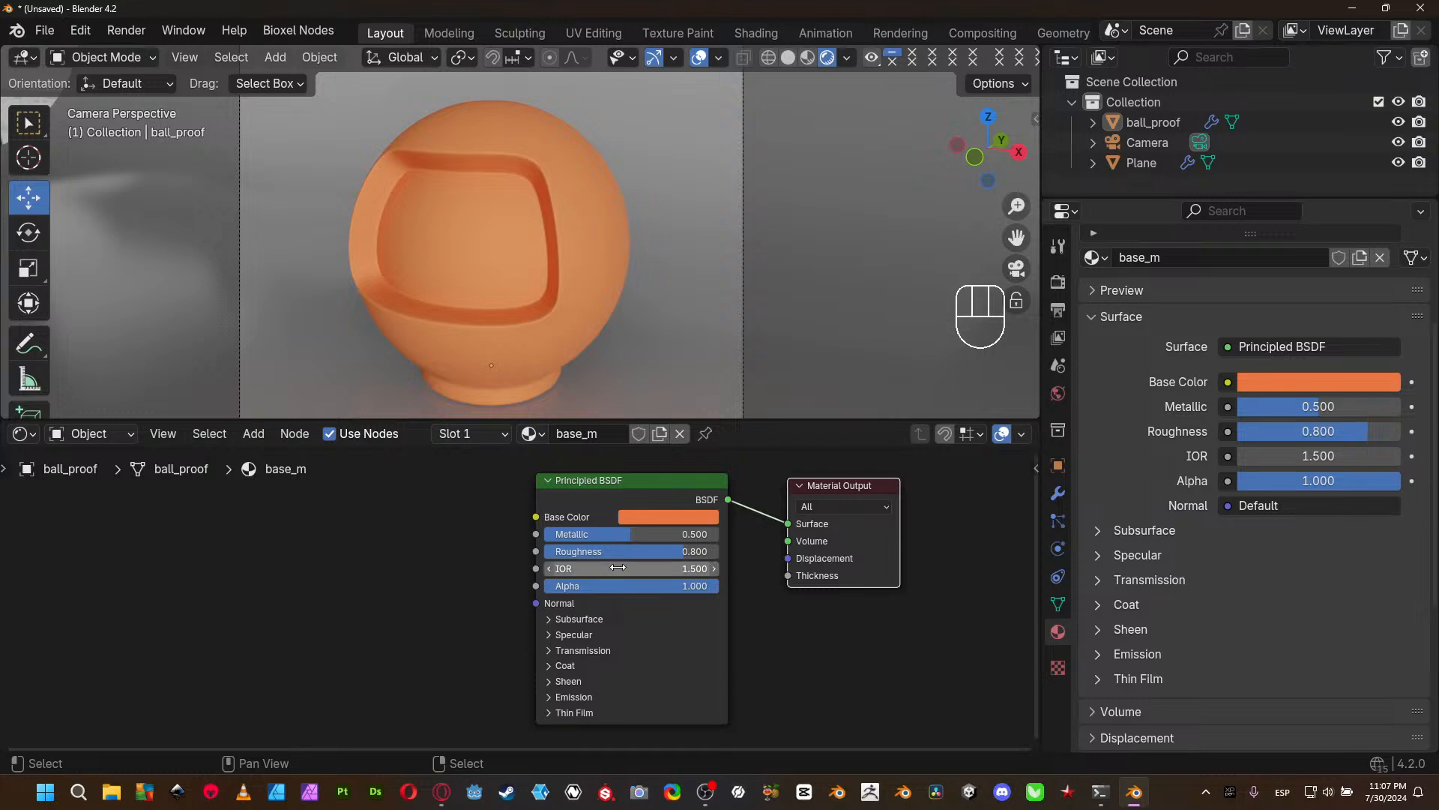
# - Raise the Principled BSDF's IOR to 6.000 and try Roughness at 0.000 and about 0.291
pyautogui.click(678, 568)
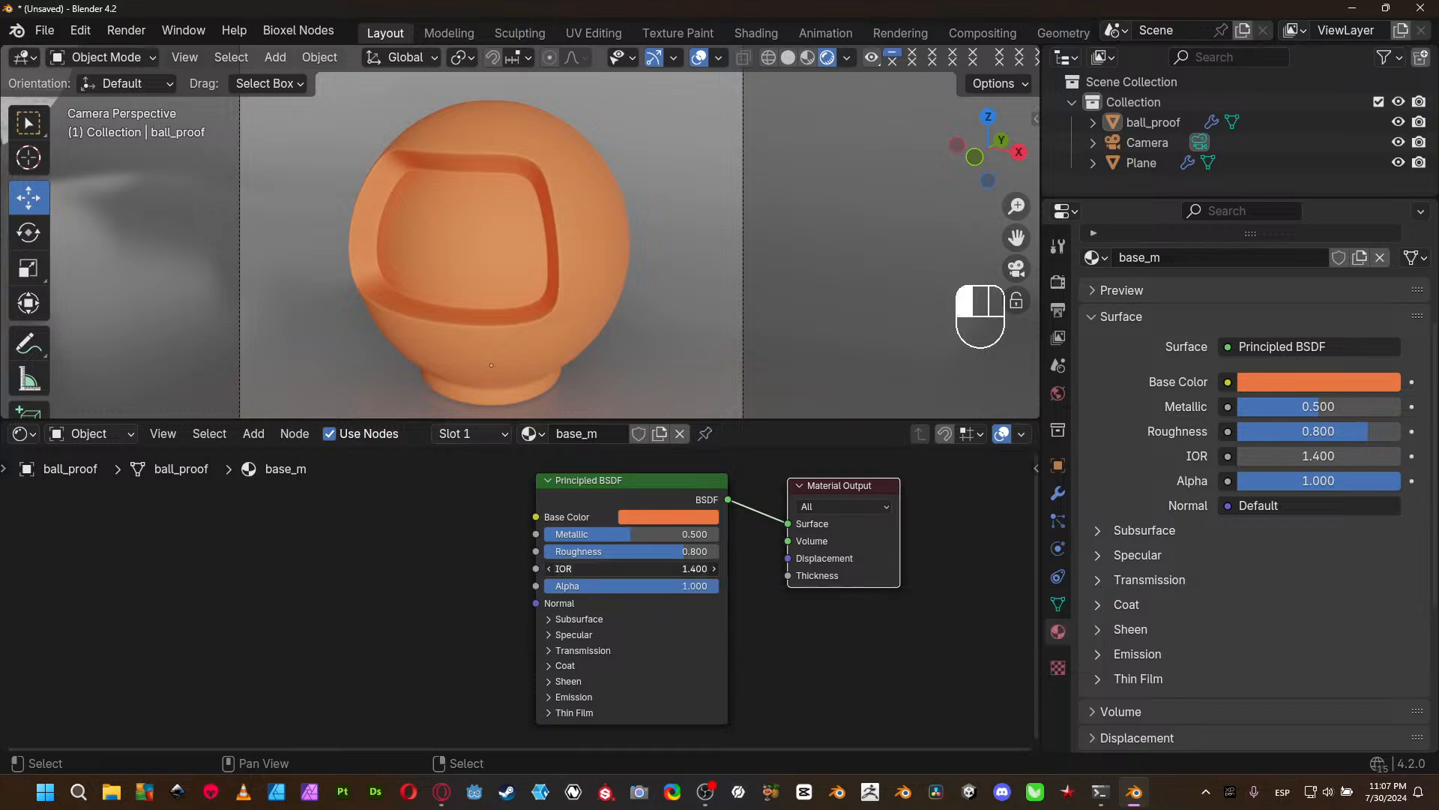
pyautogui.moveTo(679, 569); pyautogui.dragTo(712, 569)
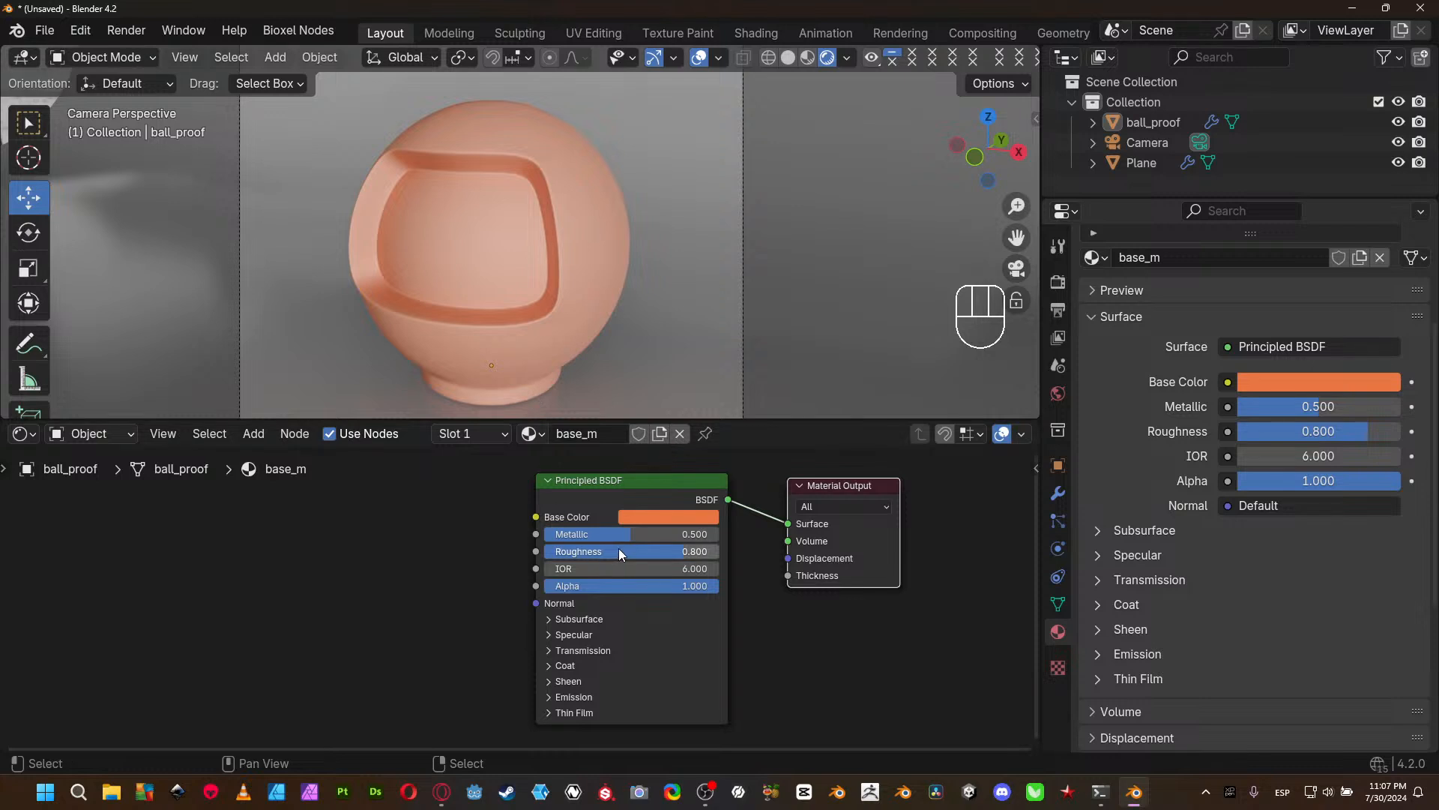
pyautogui.moveTo(632, 554); pyautogui.dragTo(502, 555)
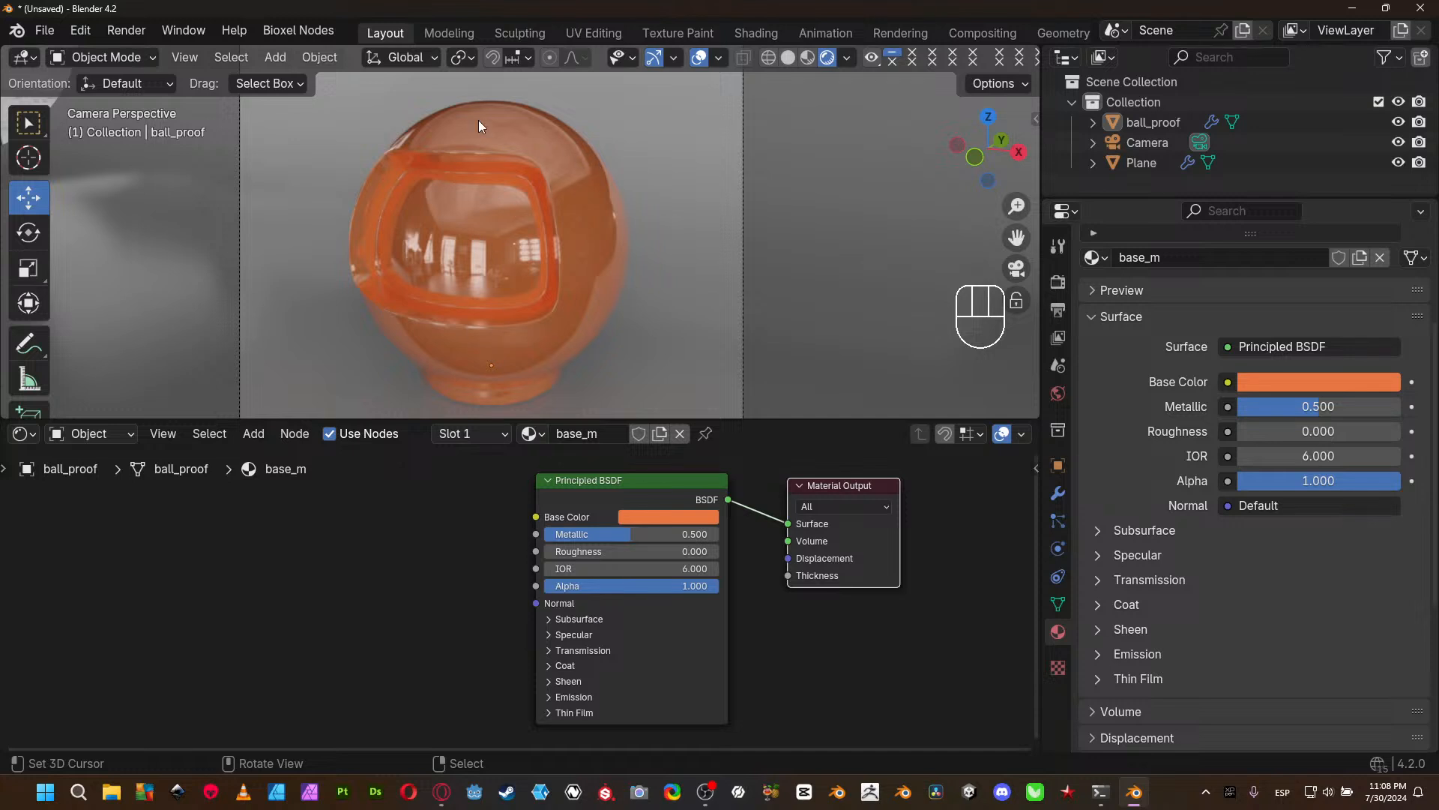
pyautogui.moveTo(622, 551); pyautogui.dragTo(588, 552)
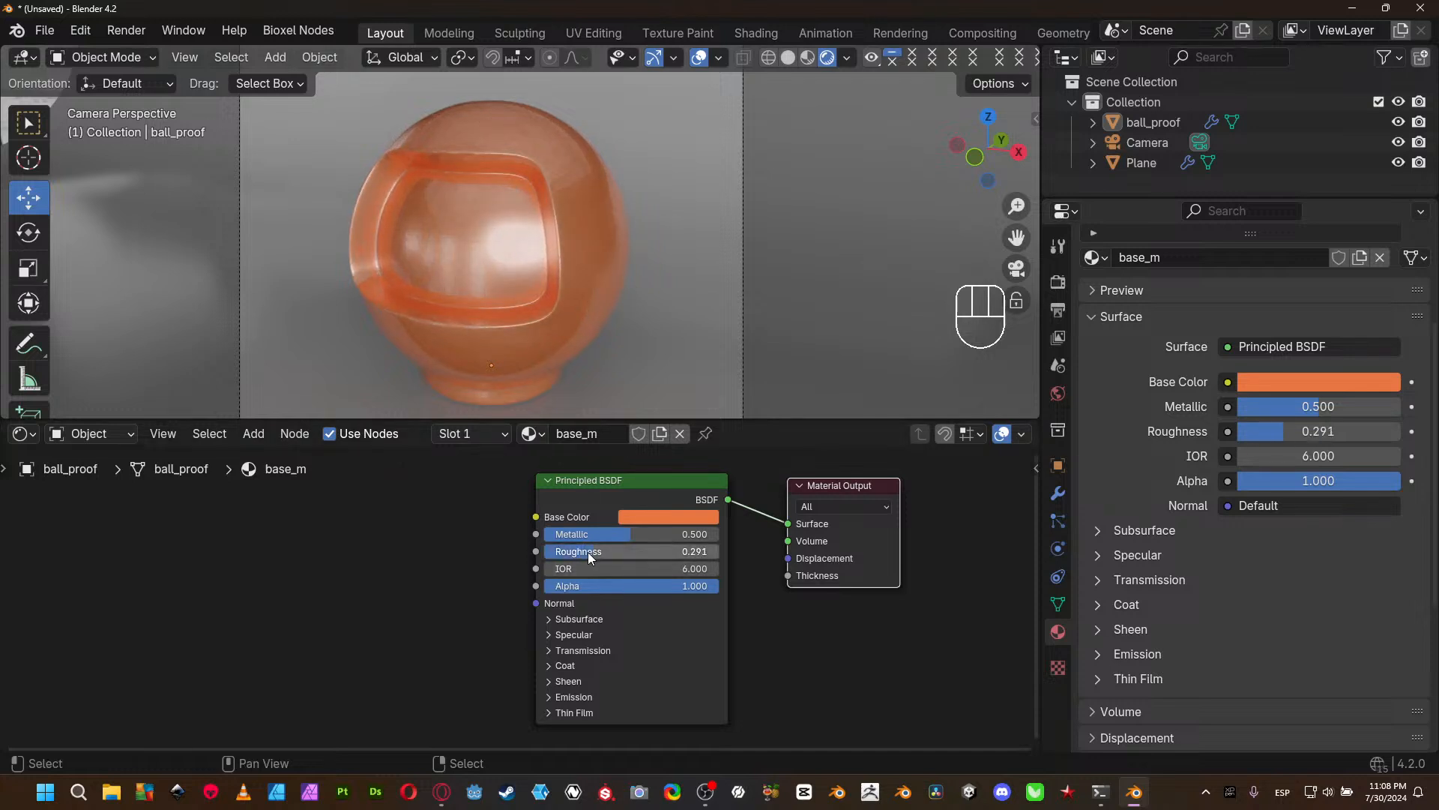
# - Set the Principled BSDF's IOR to 1.5
pyautogui.click(643, 569)
pyautogui.write('1.5')
pyautogui.press('Return')
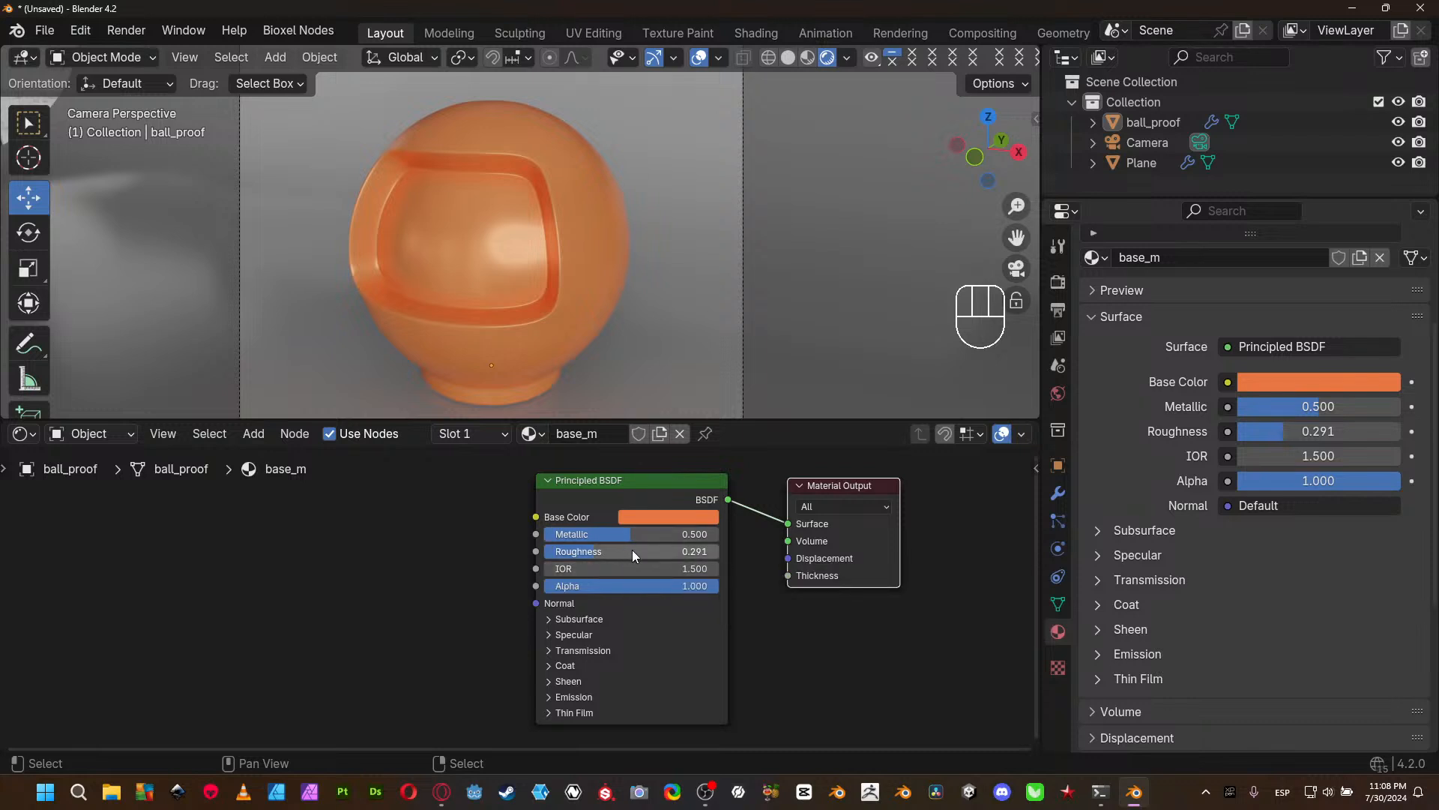
# - Make the material semi-transparent by lowering Alpha to about 0.284 and raising it to about 0.595
pyautogui.moveTo(702, 588); pyautogui.dragTo(660, 588)
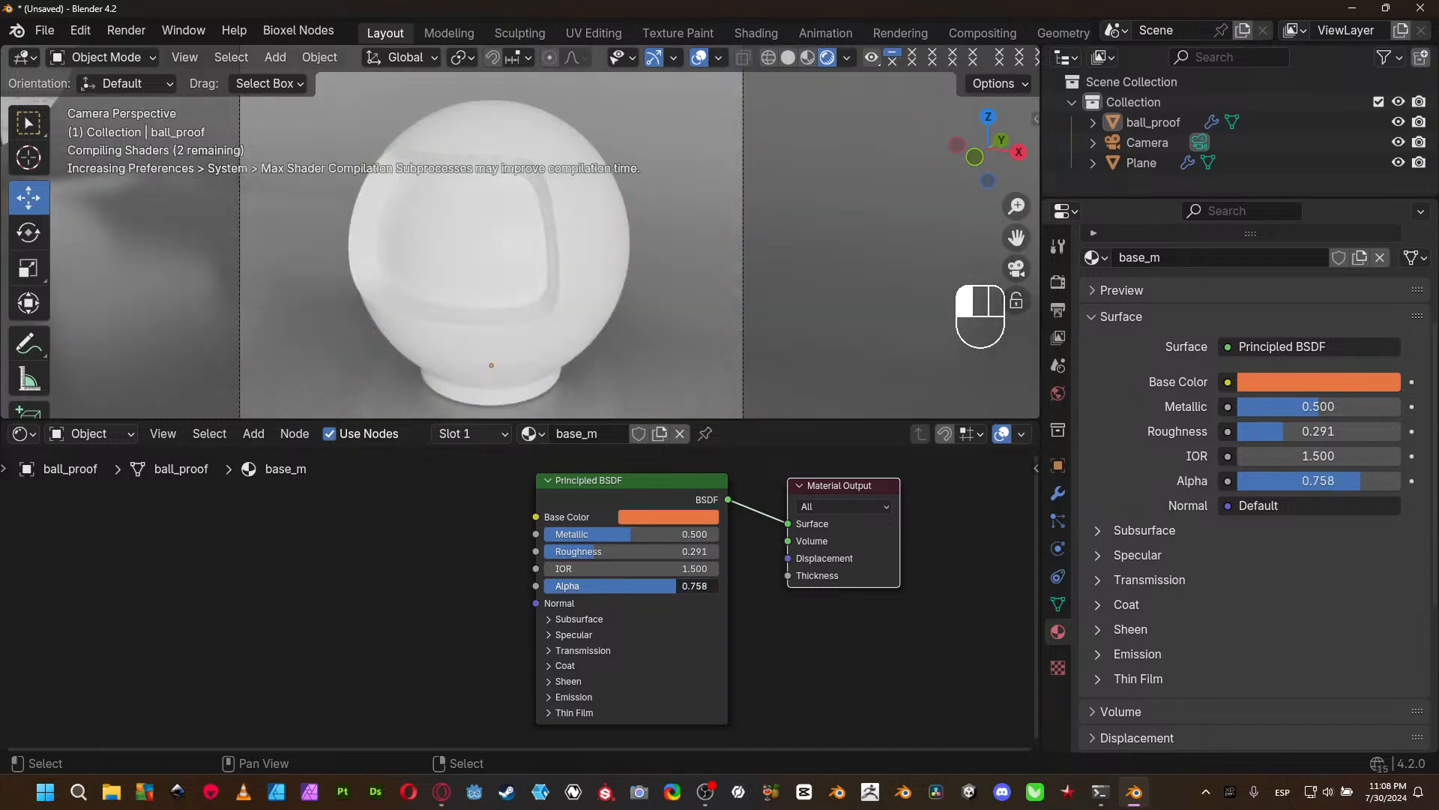
pyautogui.moveTo(659, 588); pyautogui.dragTo(592, 585)
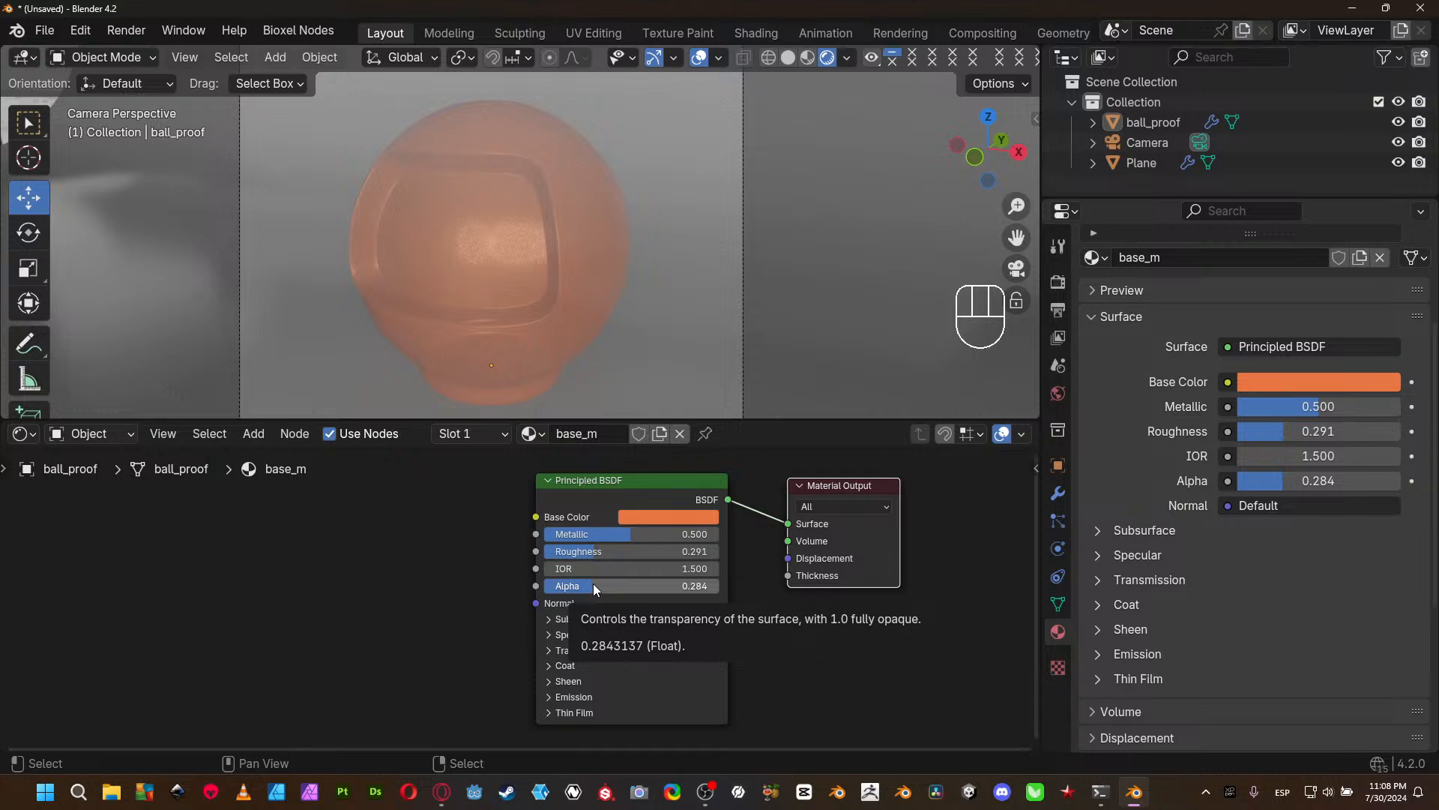
pyautogui.moveTo(596, 591)
pyautogui.mouseDown()
pyautogui.moveTo(568, 591)
pyautogui.moveTo(679, 591)
pyautogui.moveTo(648, 590)
pyautogui.mouseUp()
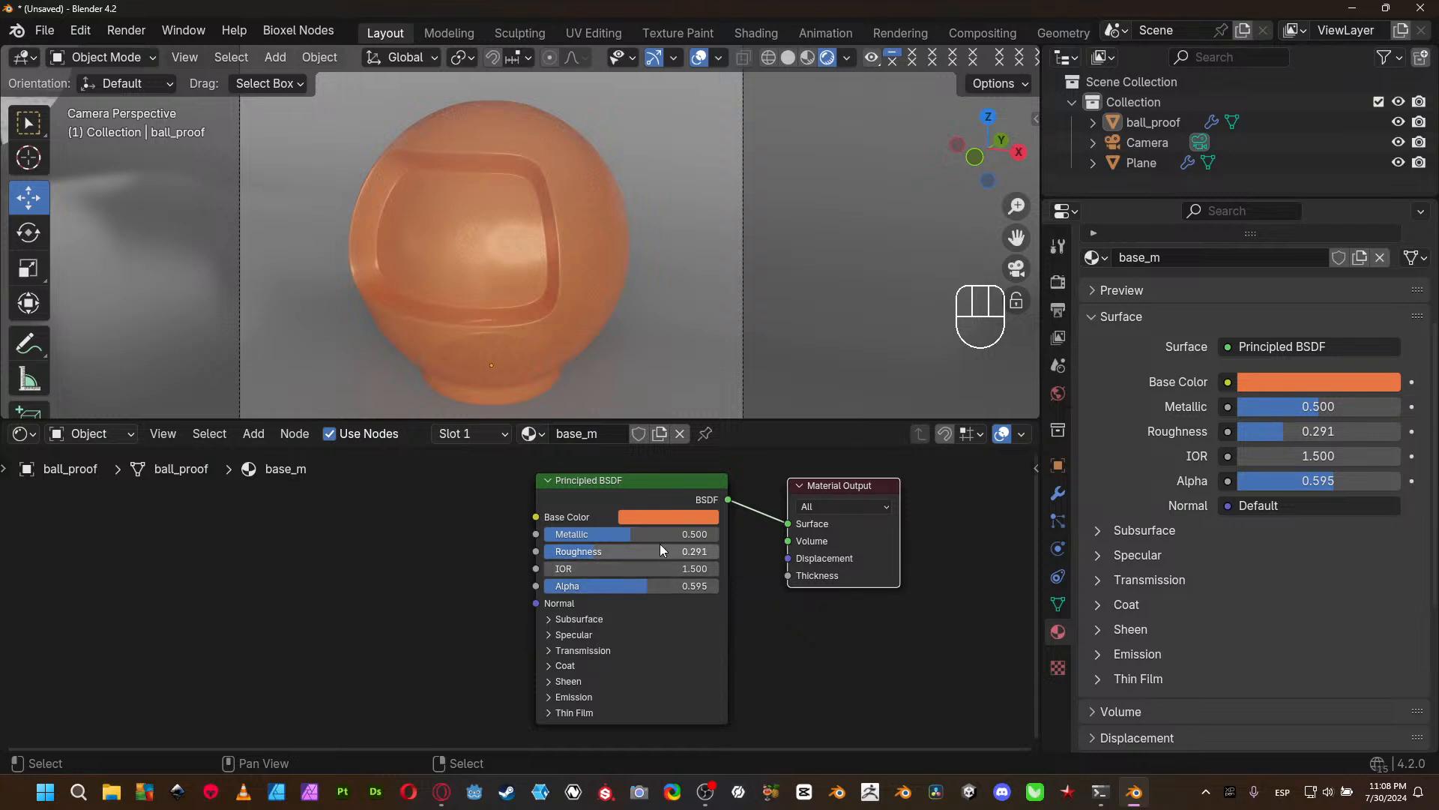
# - Adjust the Principled BSDF's surface values to Roughness about 0.203, IOR 1.900 and Metallic 1.000
pyautogui.moveTo(660, 550); pyautogui.dragTo(596, 552)
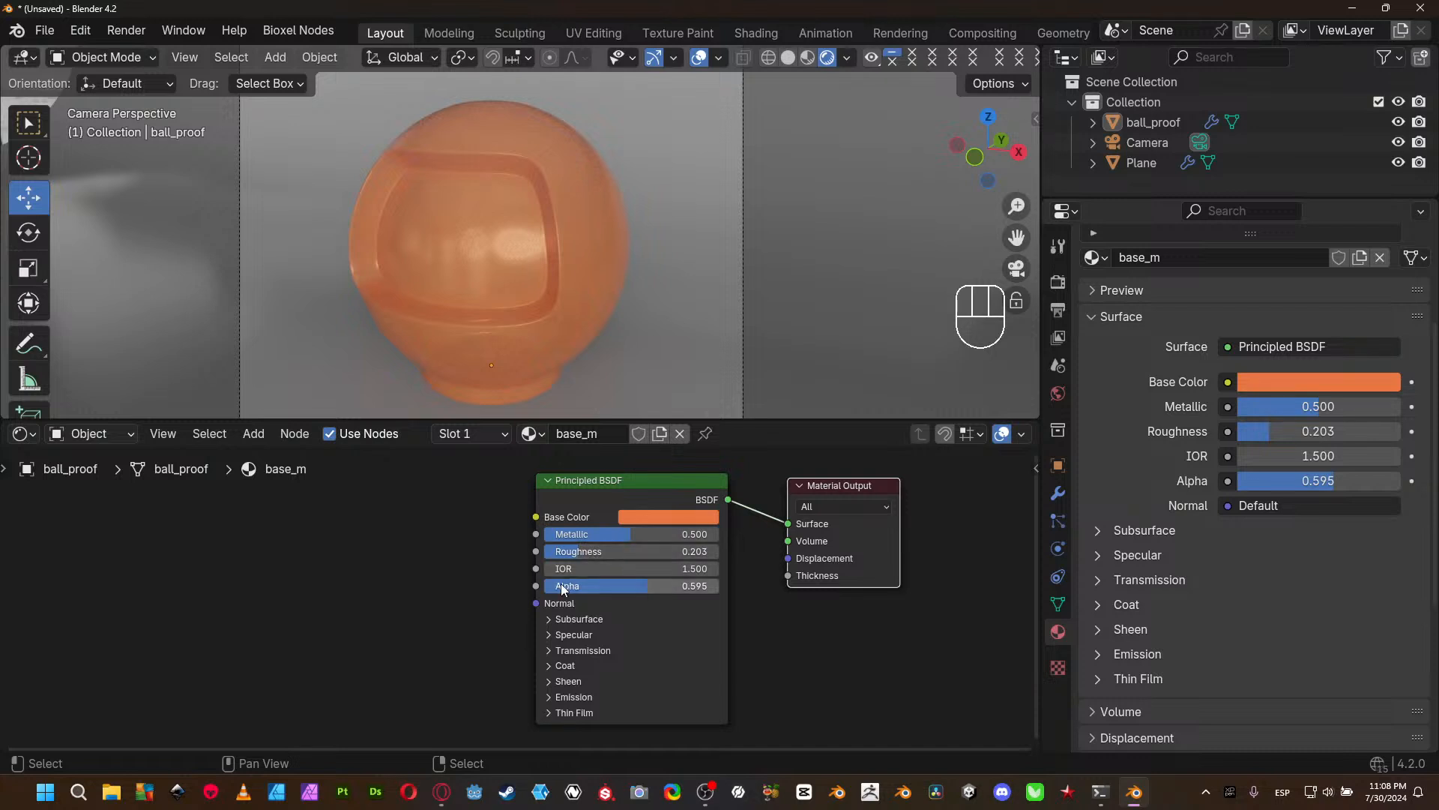
pyautogui.click(717, 569)
pyautogui.click(717, 568)
pyautogui.click(718, 568)
pyautogui.click(718, 568)
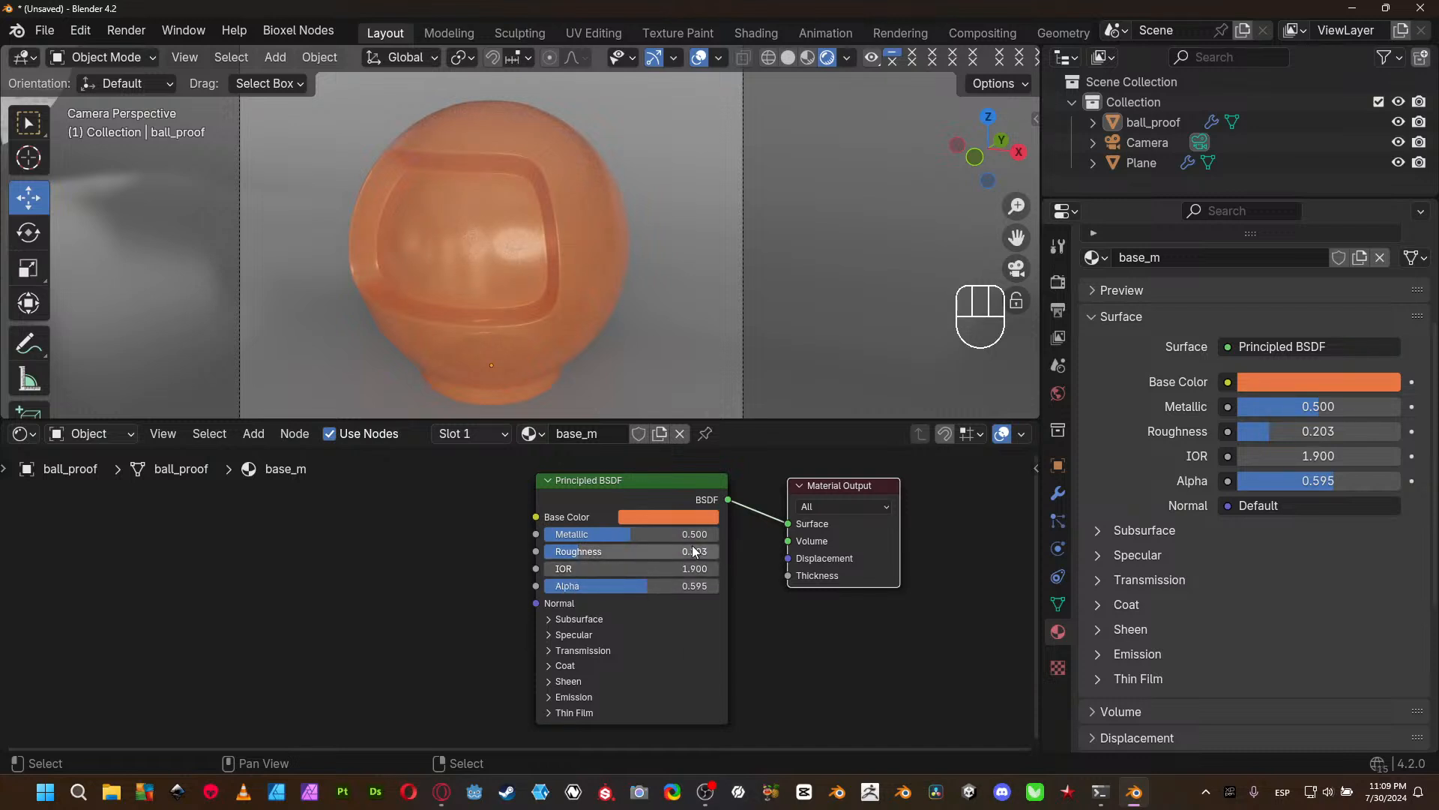
pyautogui.moveTo(686, 534); pyautogui.dragTo(718, 534)
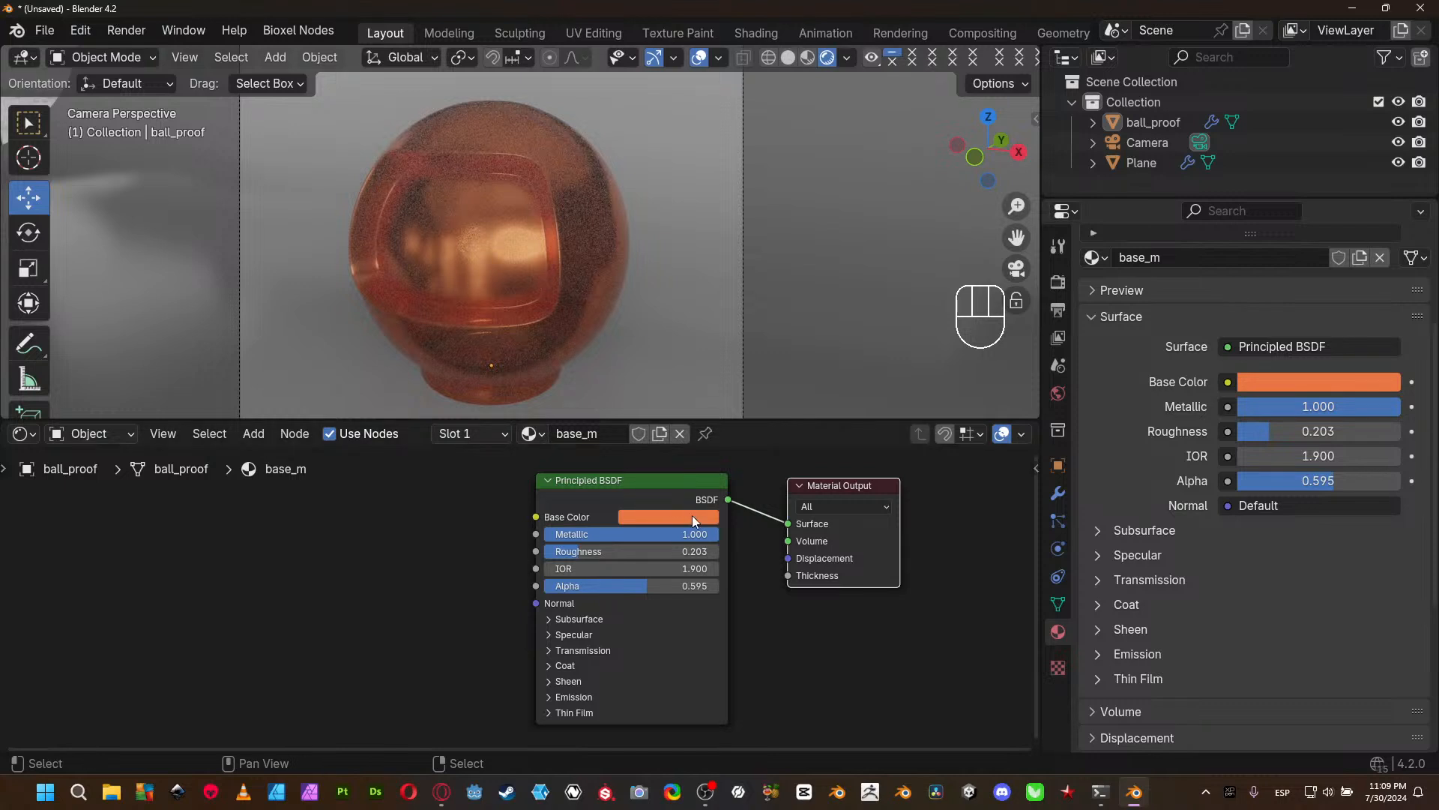
# - Adjust base_m's Principled BSDF to Metallic 0.000, Alpha 1.000, Roughness about 0.471 and IOR 1.500
pyautogui.moveTo(704, 534); pyautogui.dragTo(605, 534)
pyautogui.moveTo(605, 591); pyautogui.dragTo(653, 591)
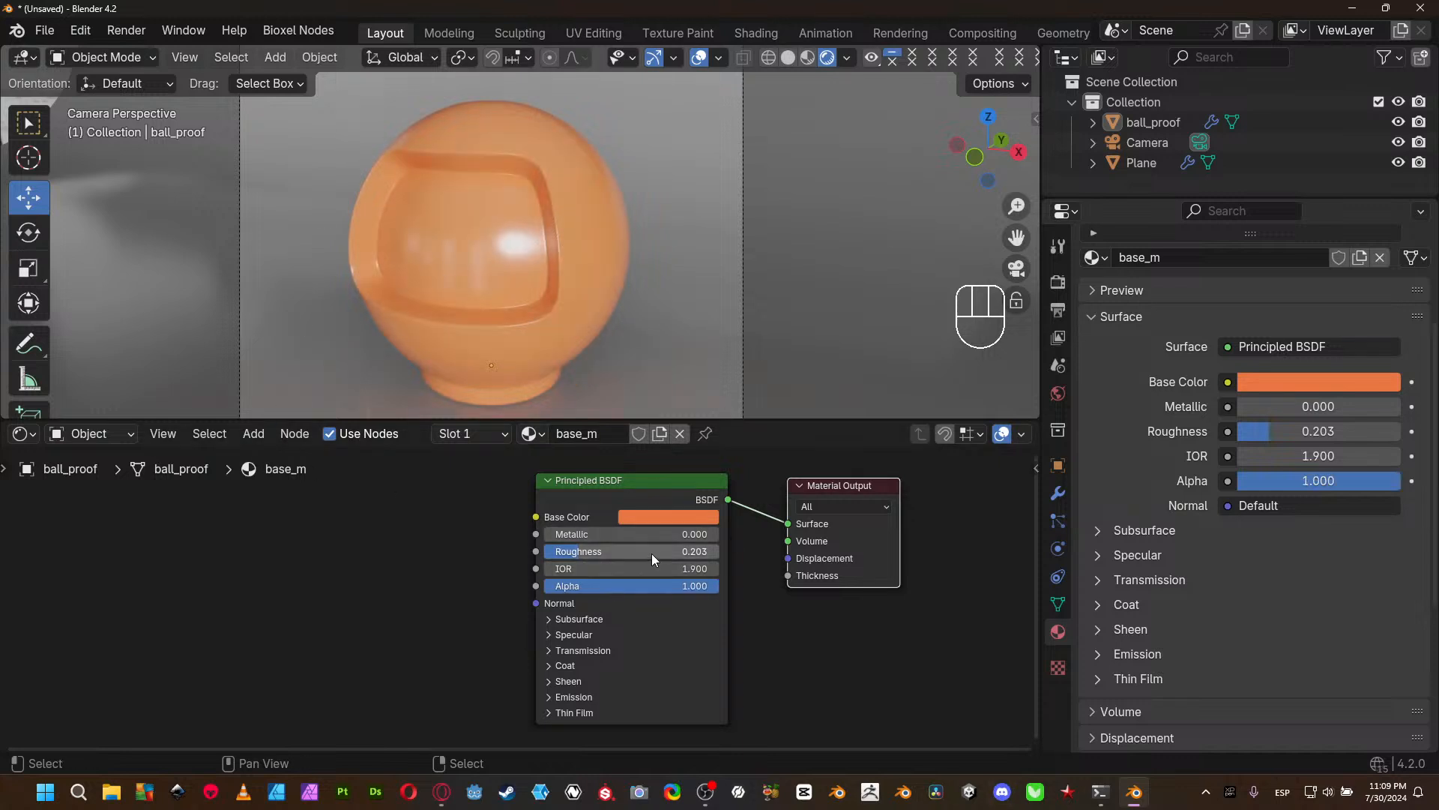
pyautogui.moveTo(654, 552)
pyautogui.mouseDown()
pyautogui.moveTo(698, 552)
pyautogui.moveTo(626, 555)
pyautogui.mouseUp()
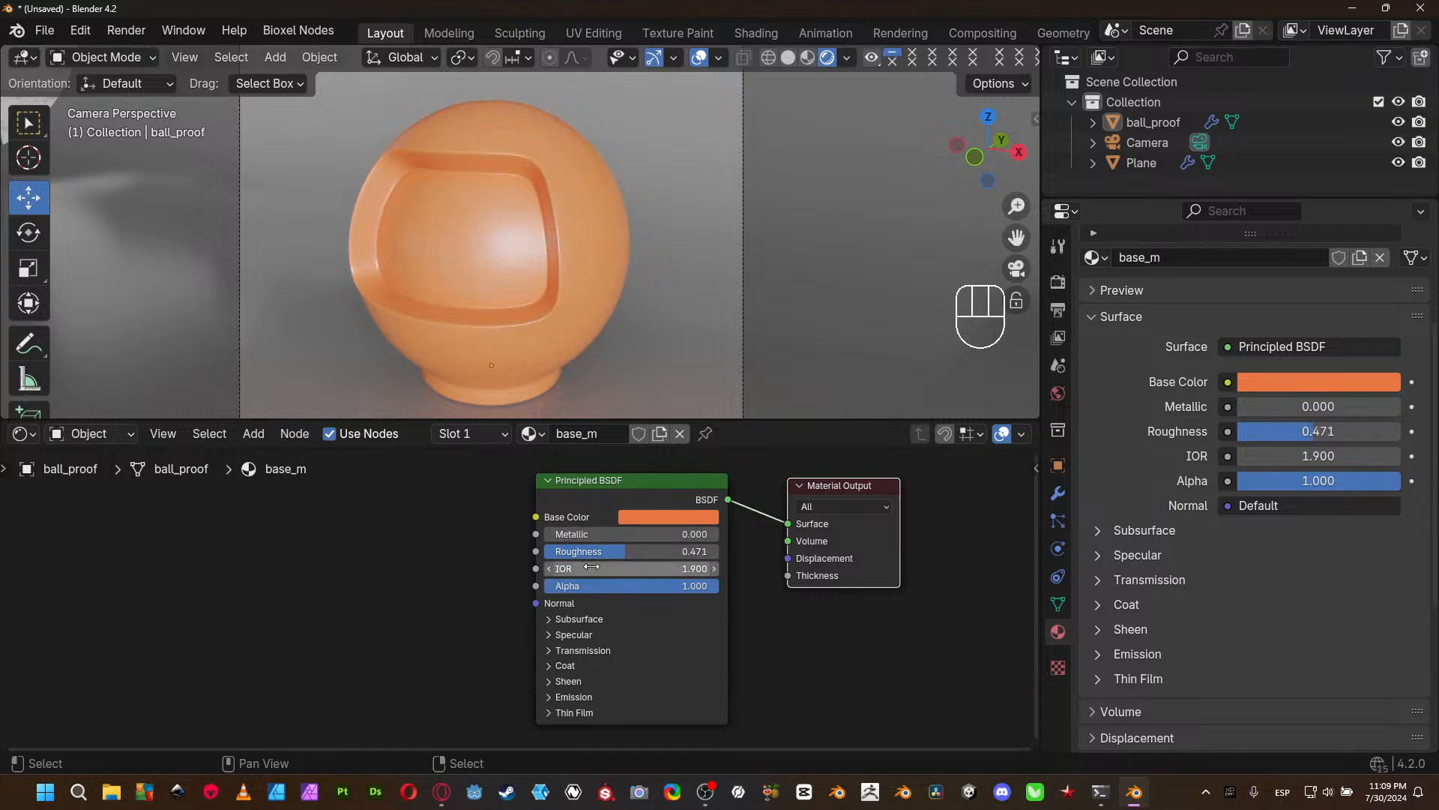
pyautogui.click(551, 573)
pyautogui.click(552, 573)
pyautogui.click(552, 573)
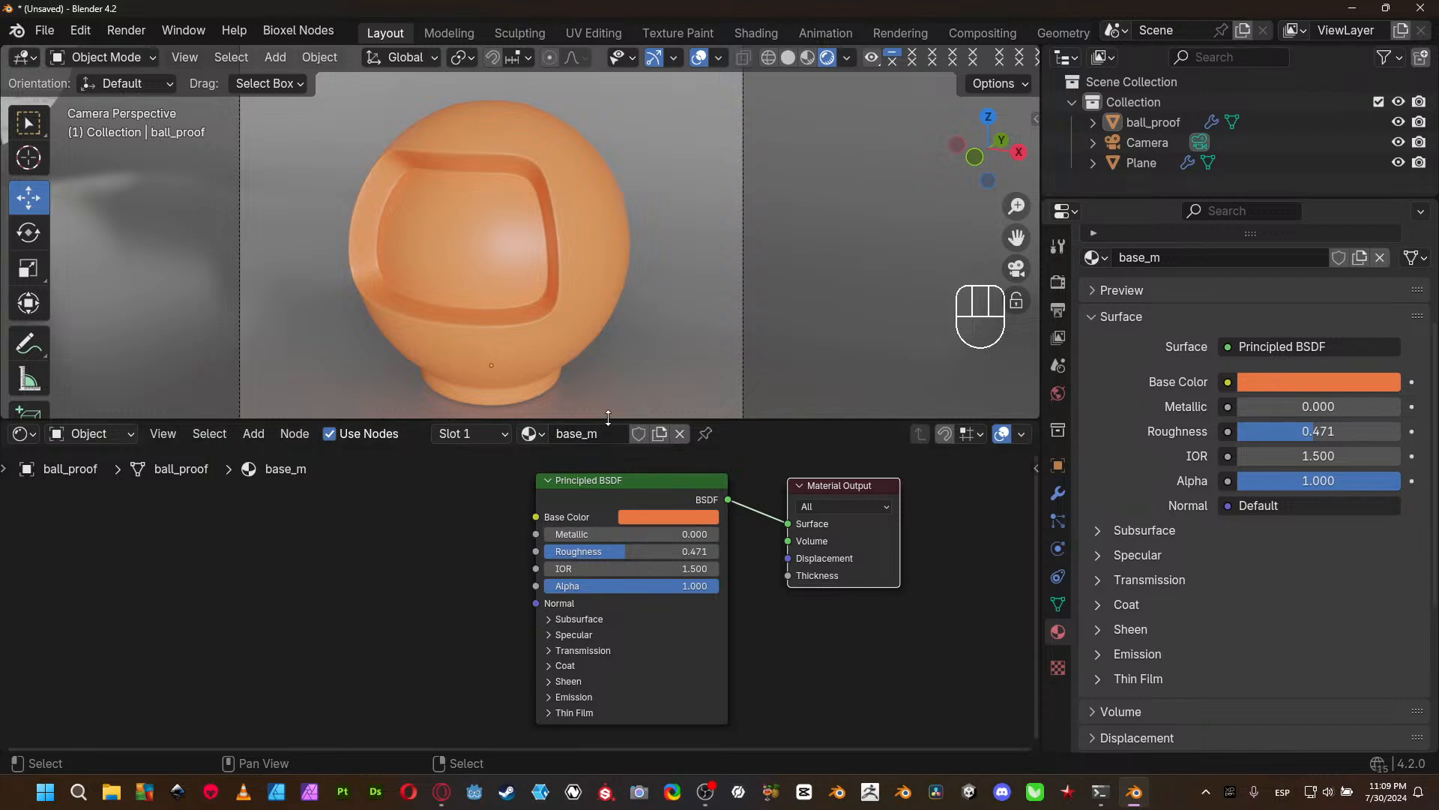
pyautogui.moveTo(607, 419)
pyautogui.mouseDown()
pyautogui.moveTo(607, 492)
pyautogui.moveTo(607, 393)
pyautogui.mouseUp()
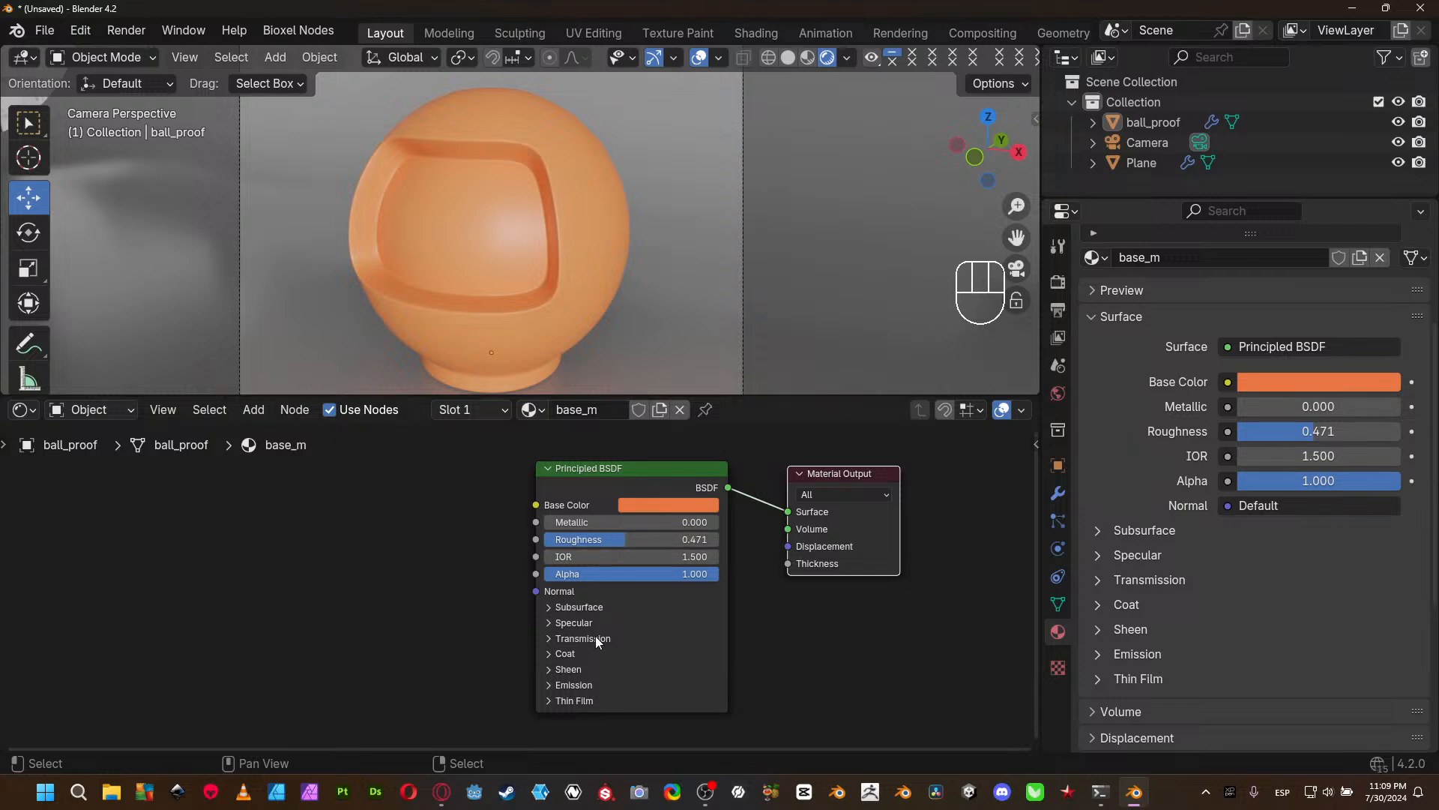
# - Snap the 3D cursor to ball_proof and add a Point light there
pyautogui.click(534, 242)
pyautogui.hotkey('shift', 's')
pyautogui.click(525, 349)
pyautogui.hotkey('shift', 'a')
pyautogui.moveTo(529, 332)
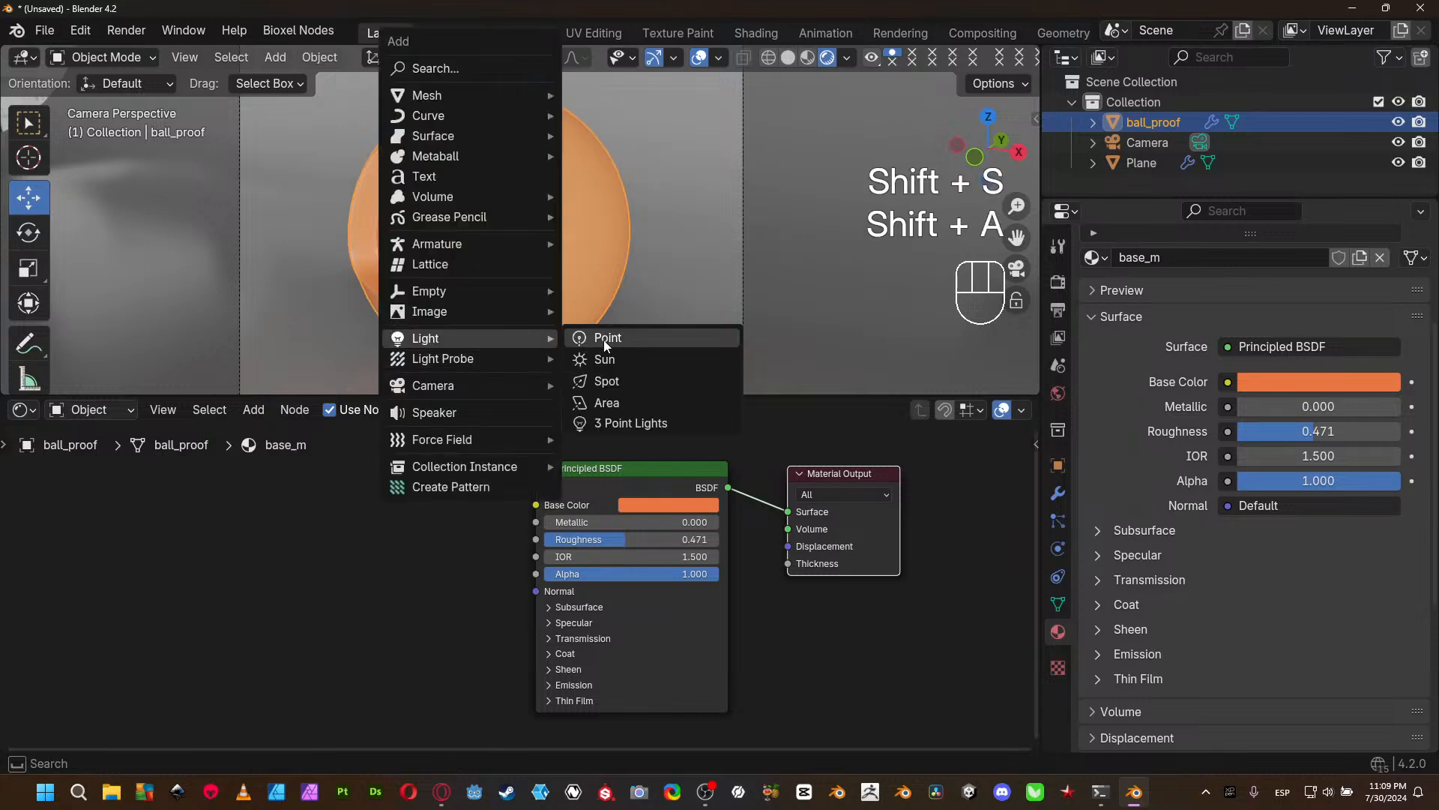
pyautogui.click(603, 333)
# - Move the Point light up beside the ball, about 0.128 m back along global Y and about 0.021 m inward along X
pyautogui.moveTo(492, 276); pyautogui.dragTo(493, 140)
pyautogui.moveTo(578, 231); pyautogui.dragTo(737, 237)
pyautogui.moveTo(650, 153); pyautogui.dragTo(653, 119)
pyautogui.press('g')
pyautogui.press('y')
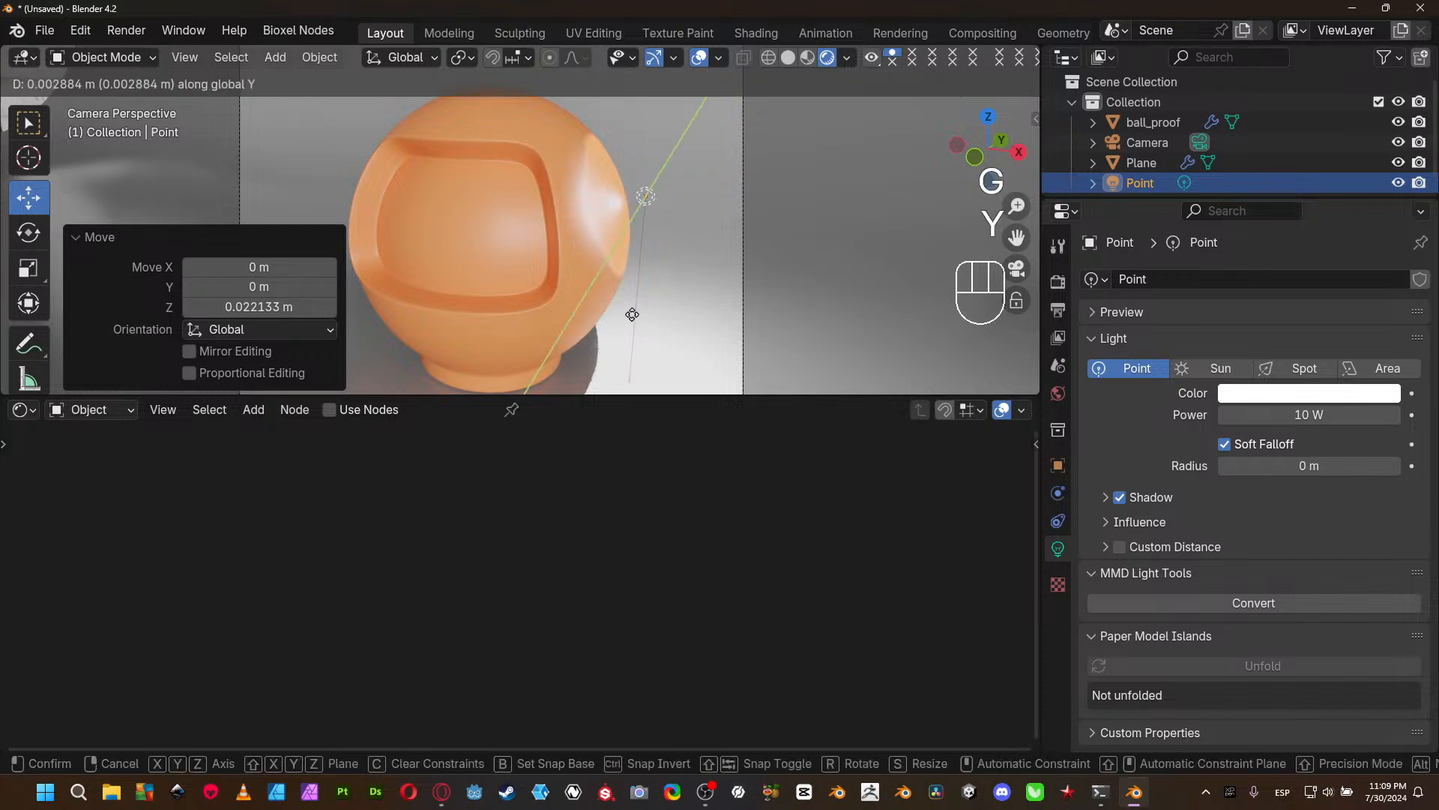
pyautogui.click(675, 253)
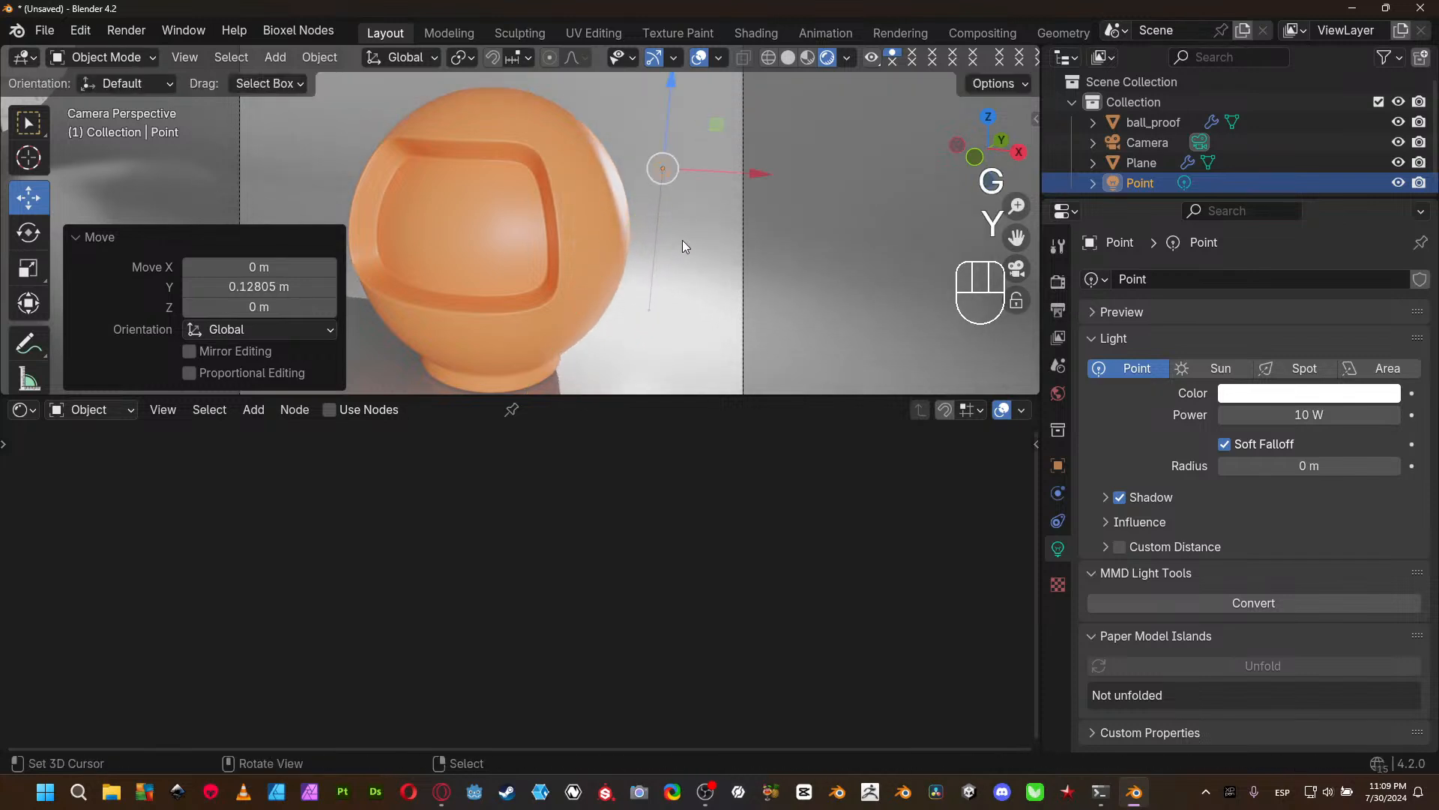
pyautogui.moveTo(762, 178); pyautogui.dragTo(738, 177)
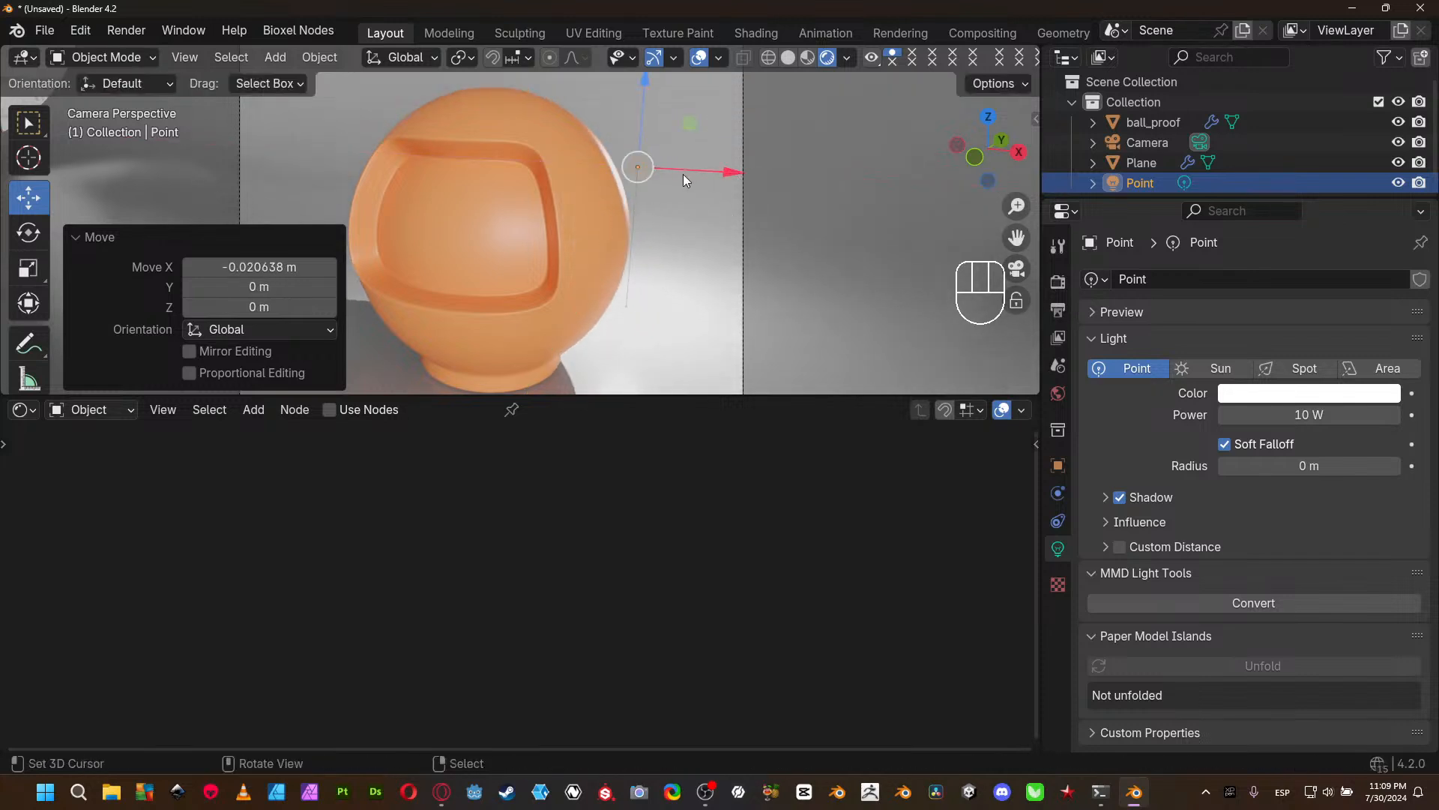
# - Set the Subsurface Weight of ball_proof's material to 1.000 and its Subsurface Scale to 0.25 m
pyautogui.click(592, 237)
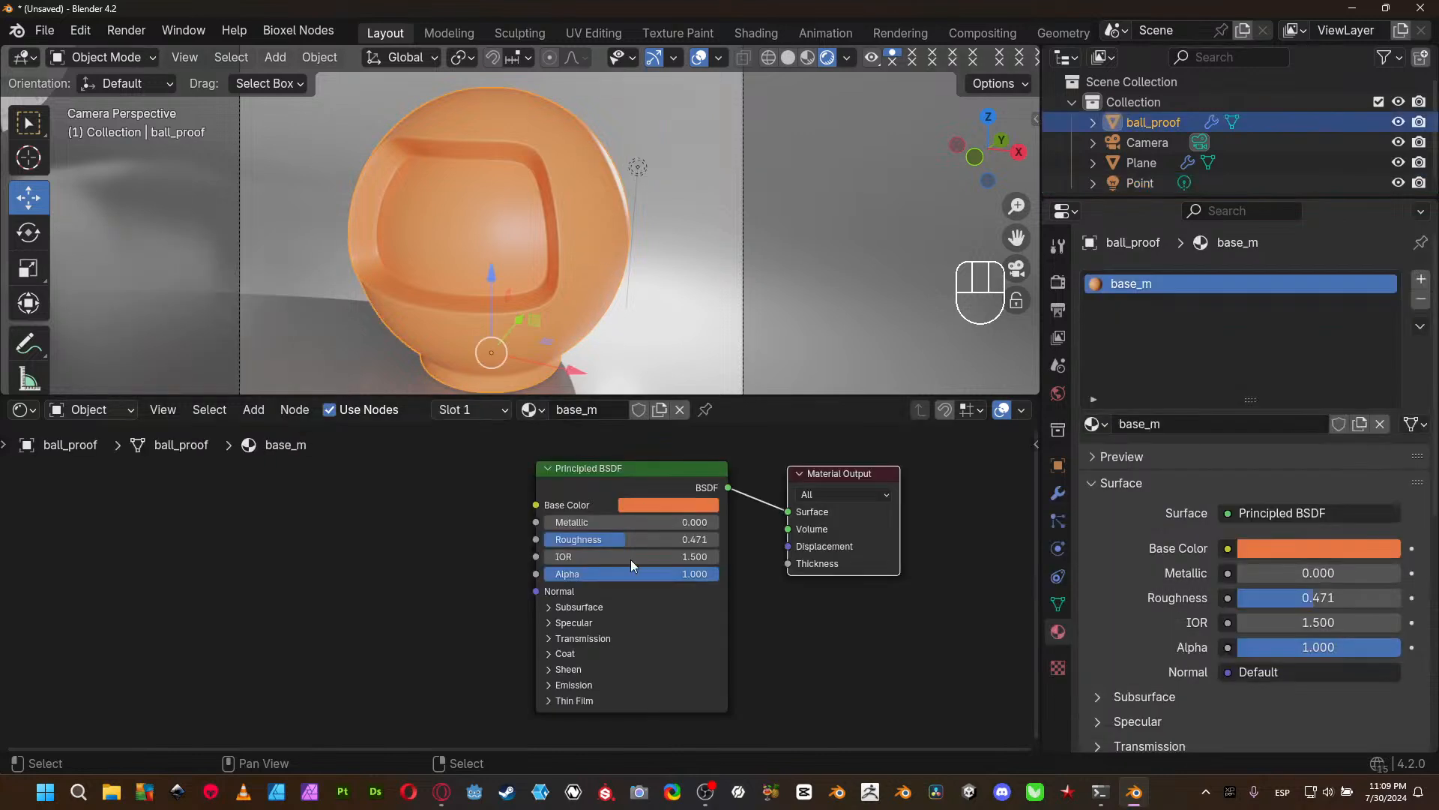
pyautogui.click(605, 611)
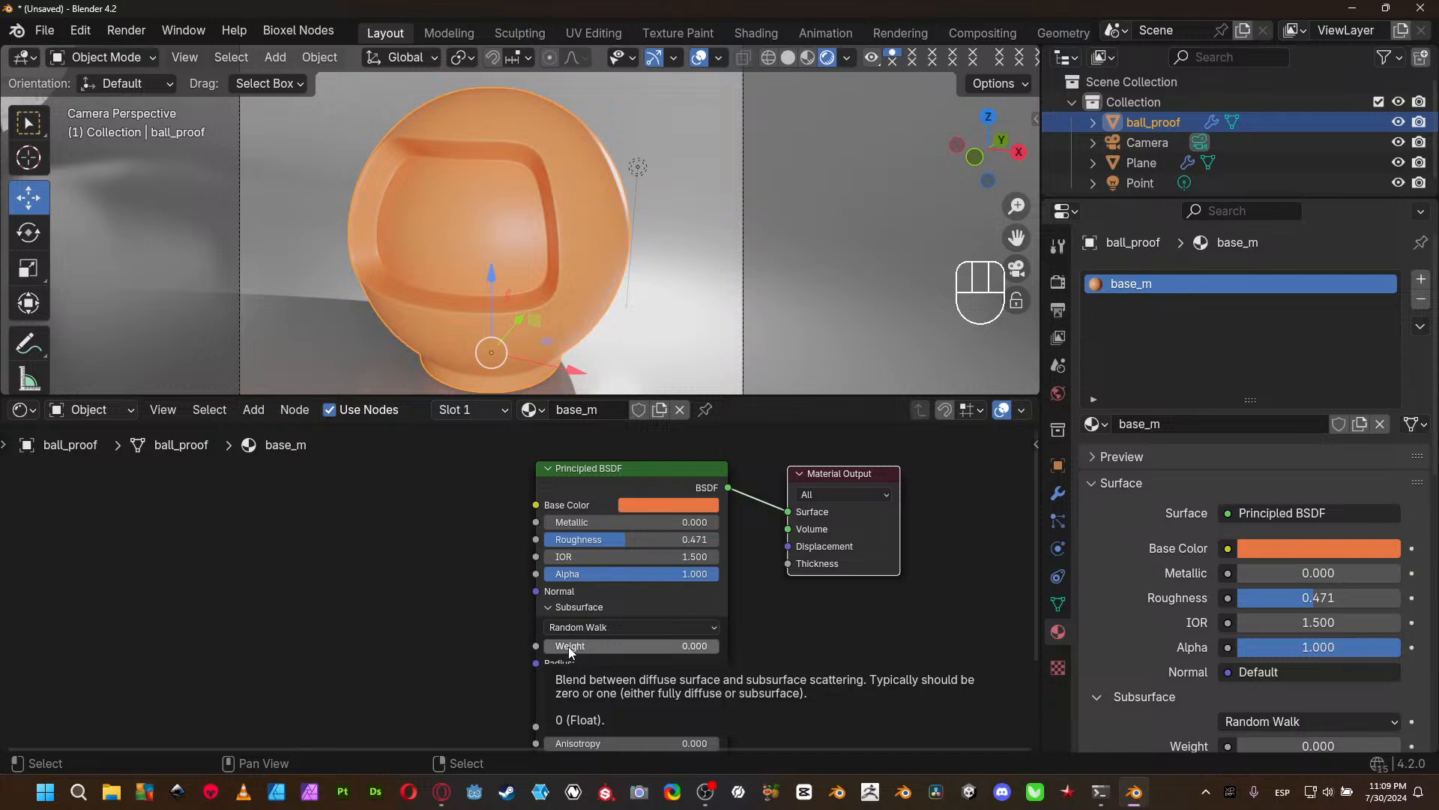
pyautogui.moveTo(568, 647); pyautogui.dragTo(719, 647)
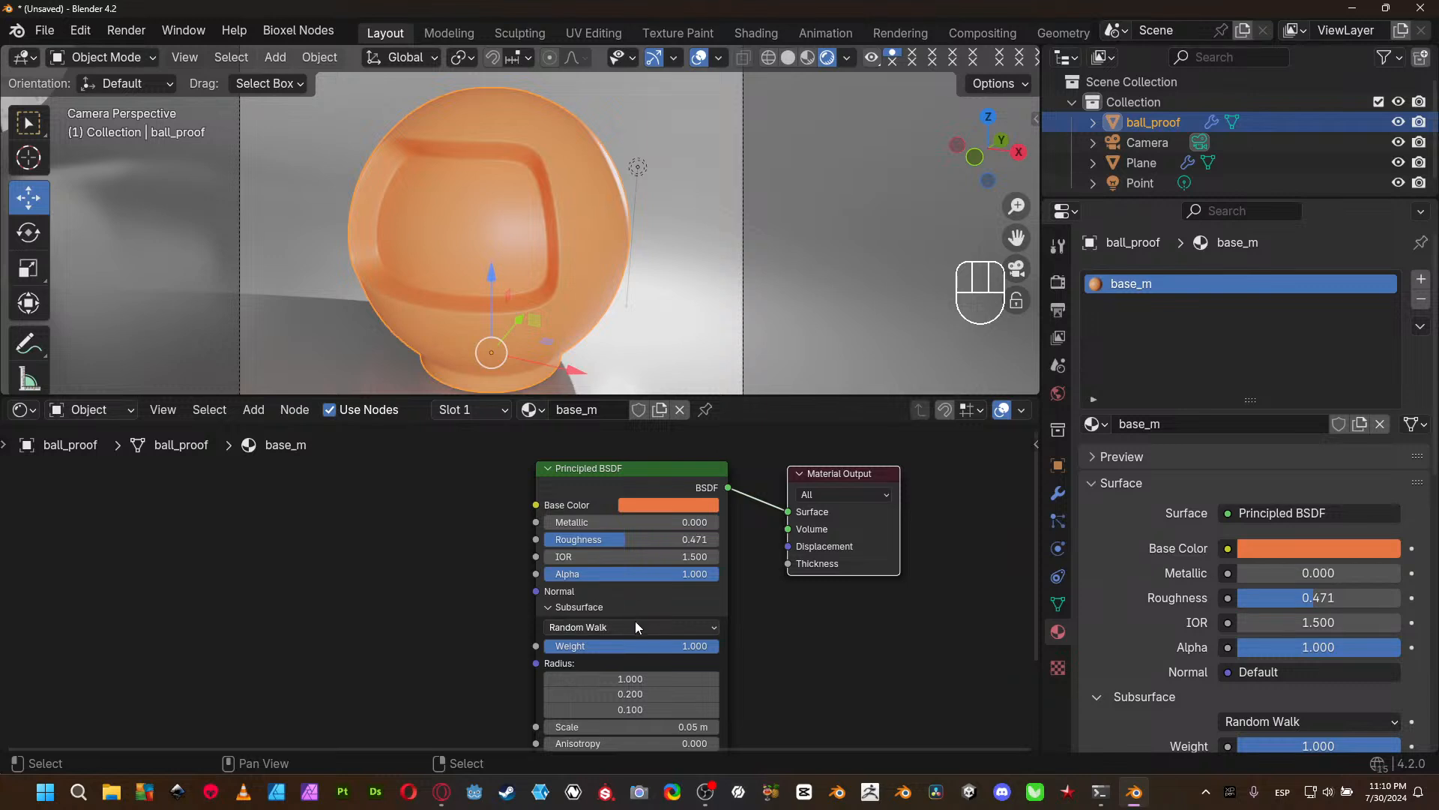
pyautogui.moveTo(576, 651); pyautogui.dragTo(720, 646)
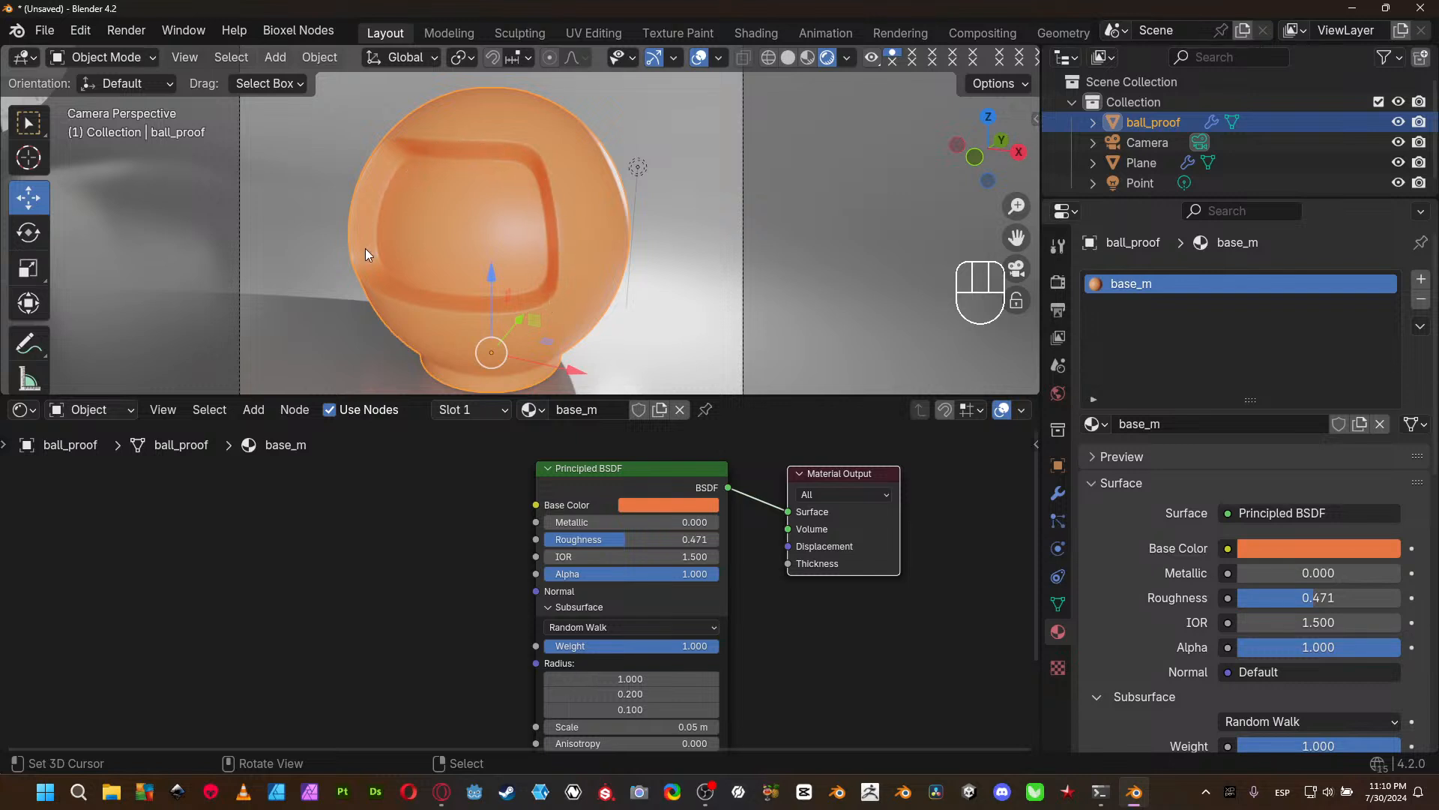
pyautogui.moveTo(778, 688); pyautogui.dragTo(766, 593, button='middle')
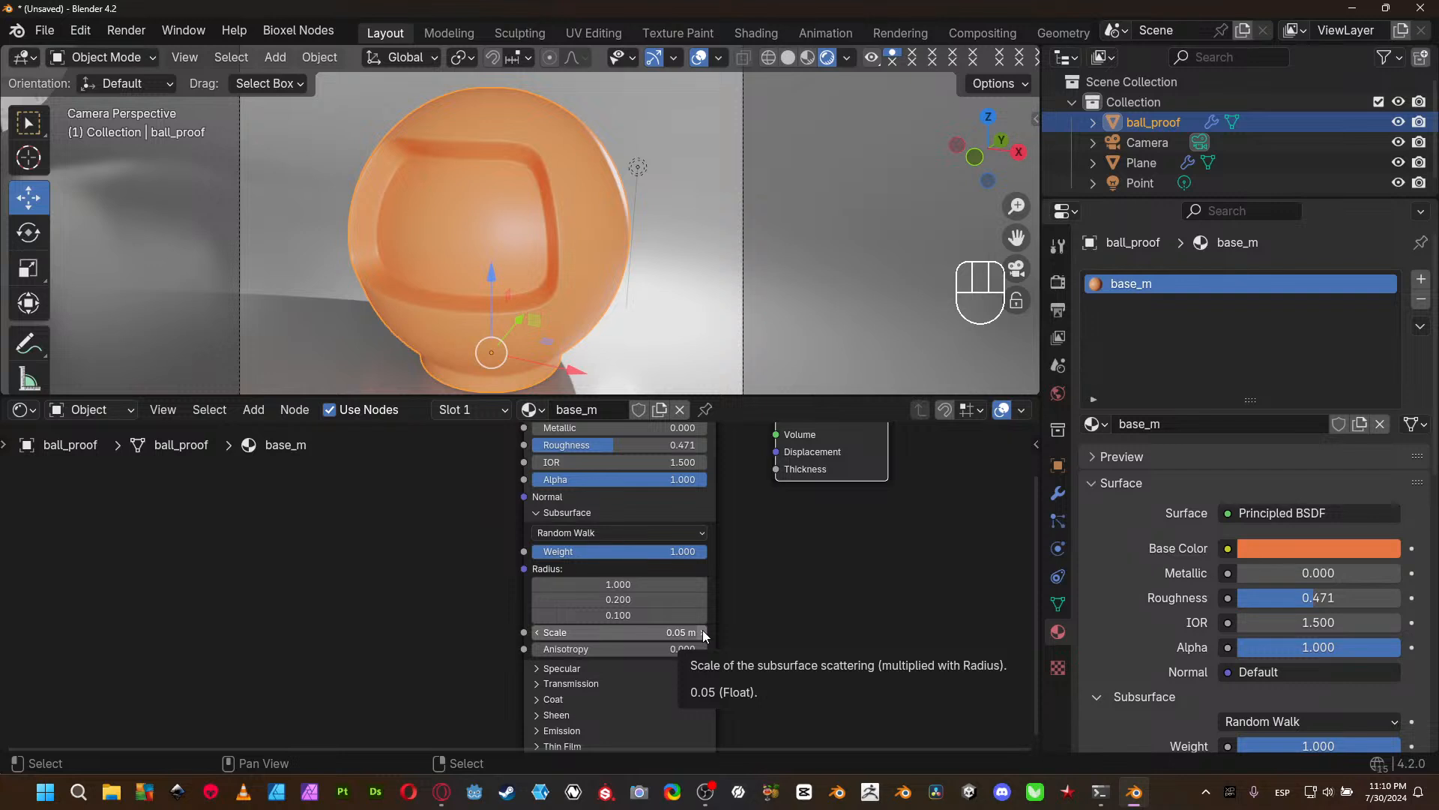
pyautogui.click(703, 632)
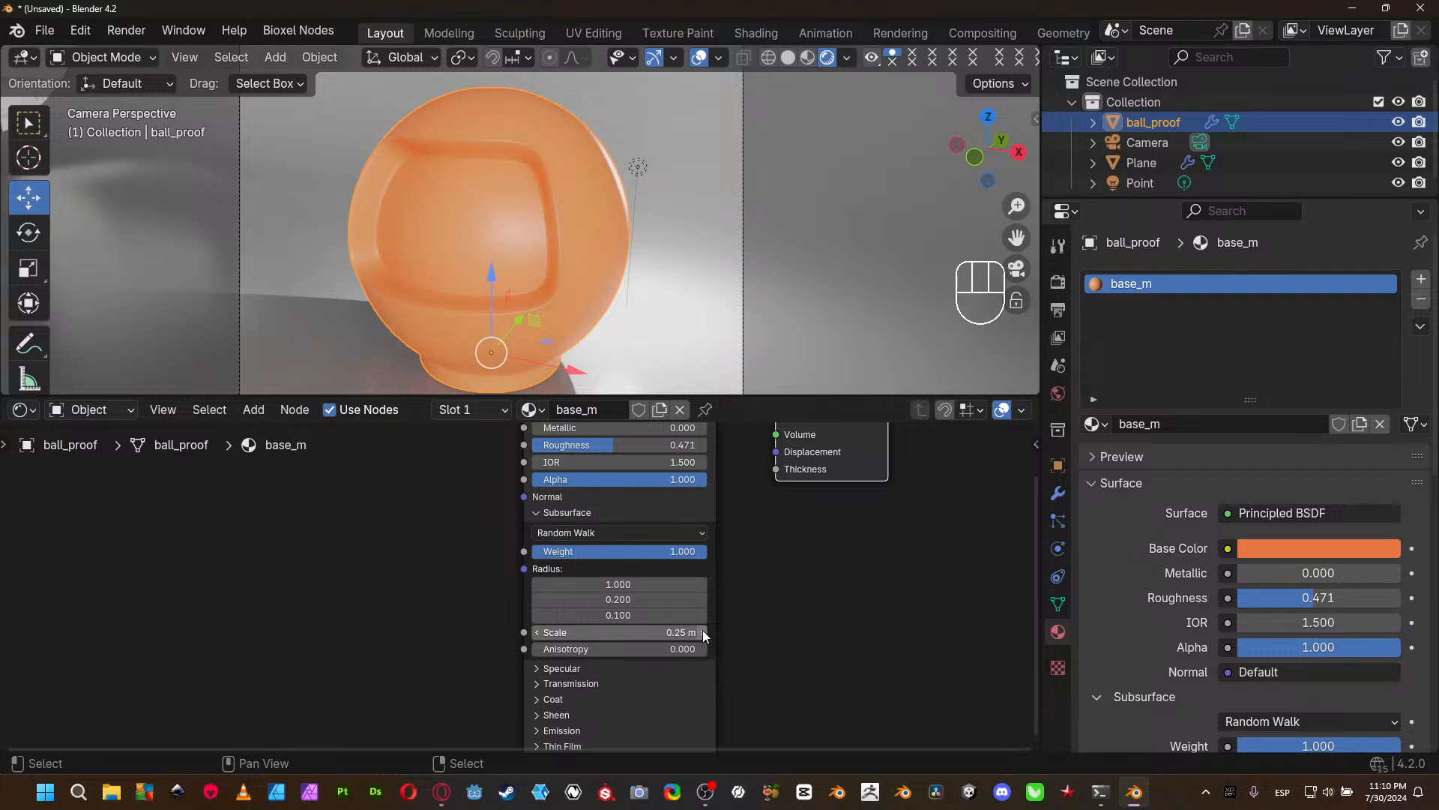
pyautogui.click(703, 632)
# - Move the Point light farther away from the ball along the X axis
pyautogui.click(842, 207)
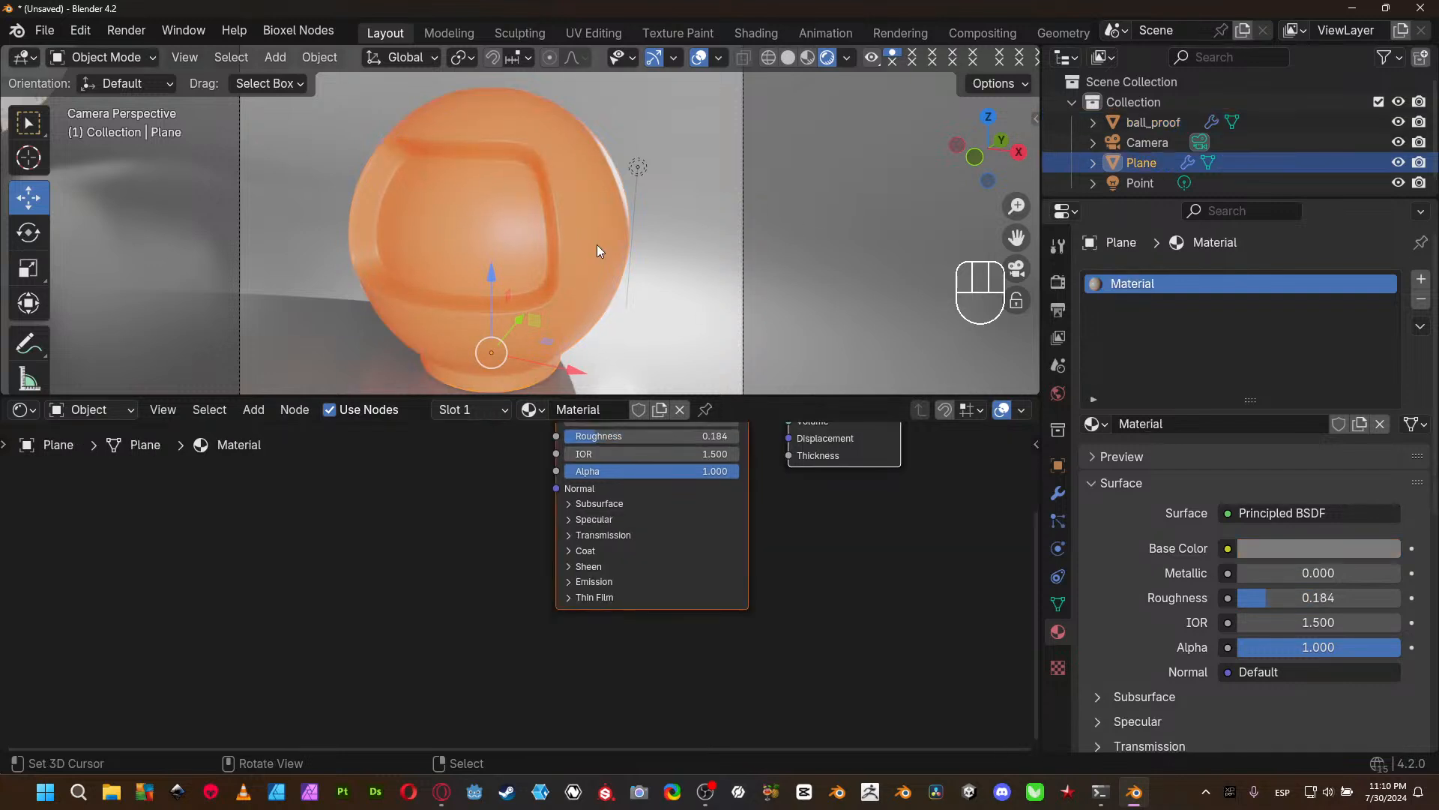
pyautogui.click(638, 167)
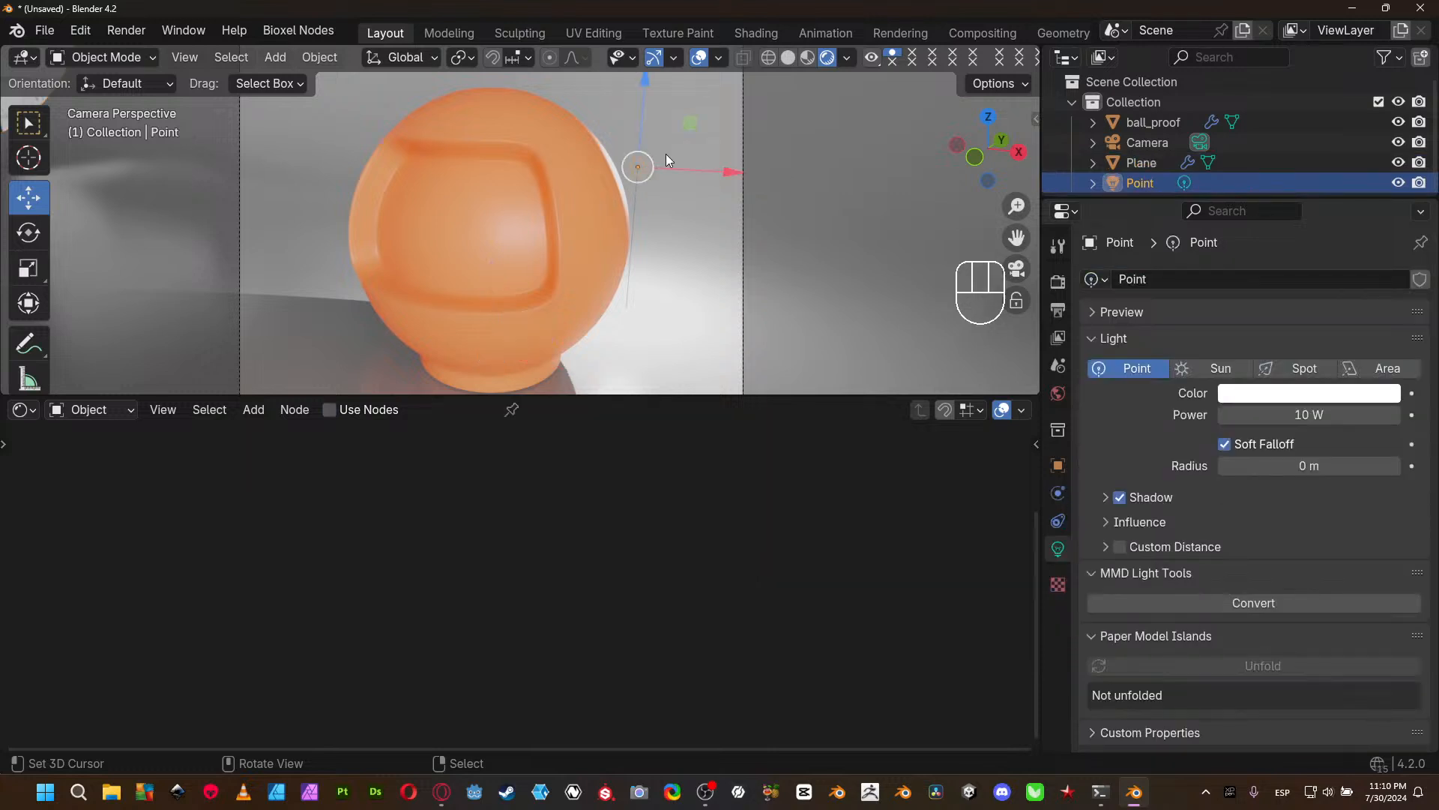
pyautogui.moveTo(685, 168); pyautogui.dragTo(752, 216)
# - Set the Subsurface Radius of ball_proof's material to 2.000, 0.800 and 0.530
pyautogui.click(559, 222)
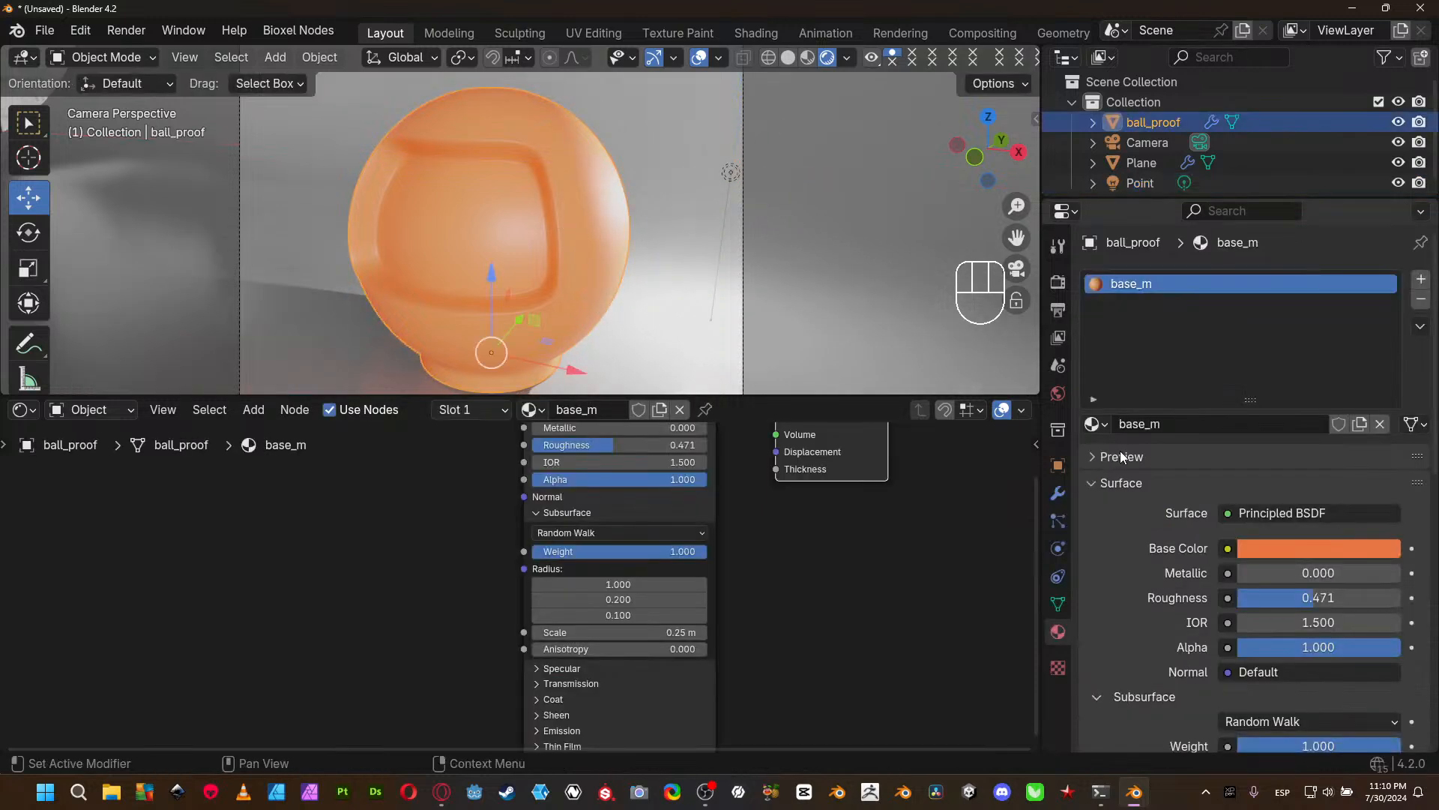
pyautogui.click(1058, 284)
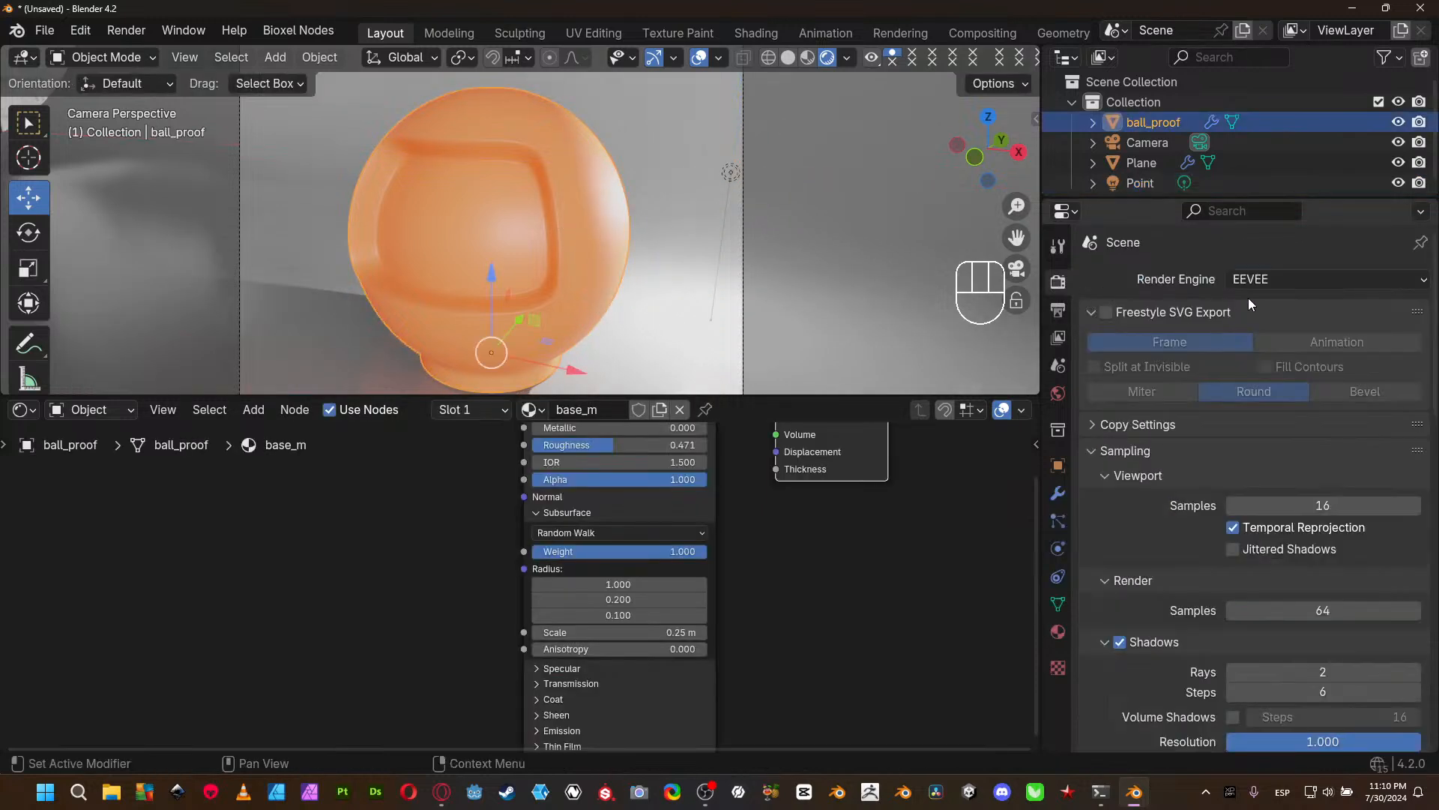
pyautogui.click(619, 584)
pyautogui.write('2')
pyautogui.press('Return')
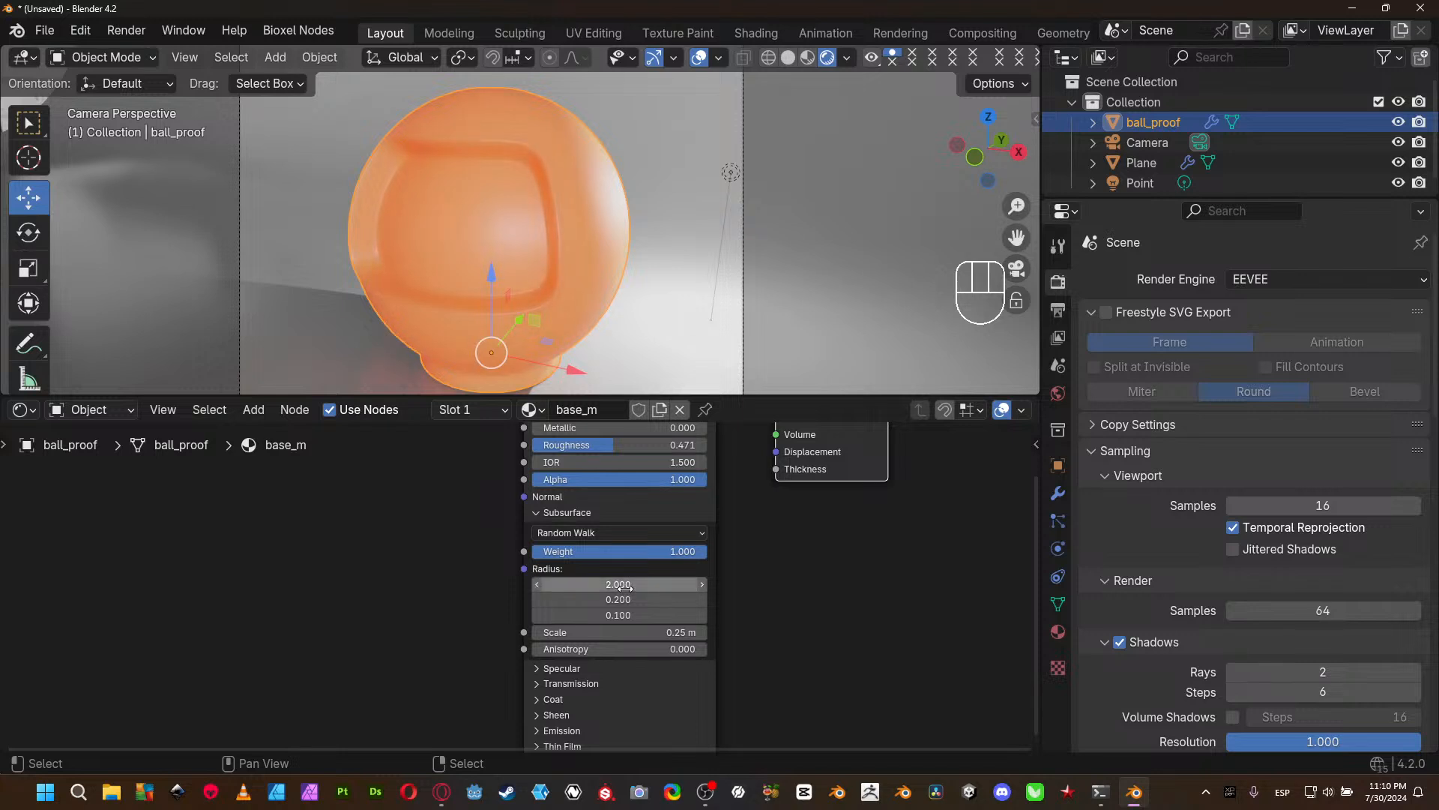
pyautogui.click(621, 597)
pyautogui.write('.8')
pyautogui.press('Tab')
pyautogui.write('.53')
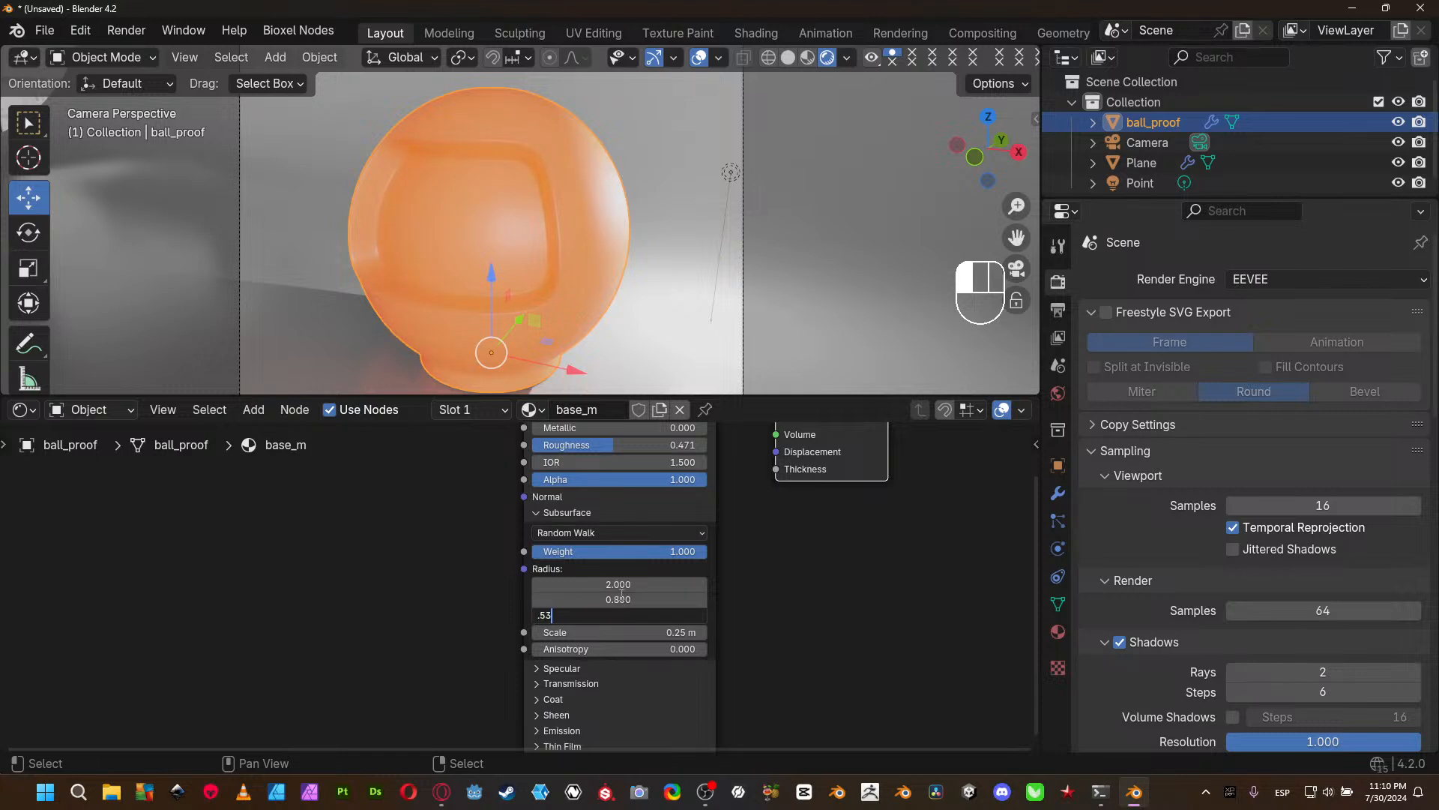
pyautogui.click(622, 597)
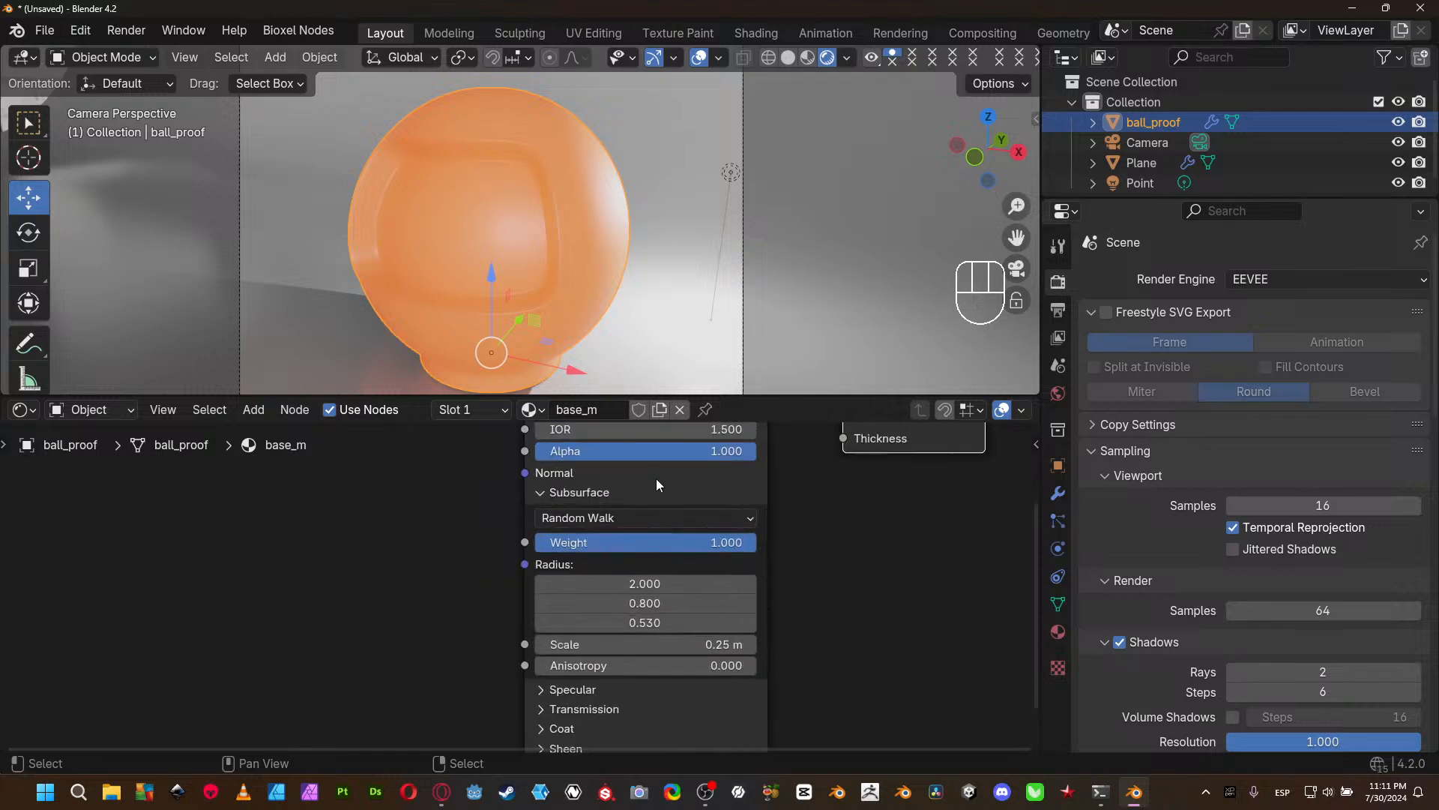
# - Lighten base_m's Base Color to a pale peach
pyautogui.moveTo(757, 539); pyautogui.dragTo(731, 645, button='middle')
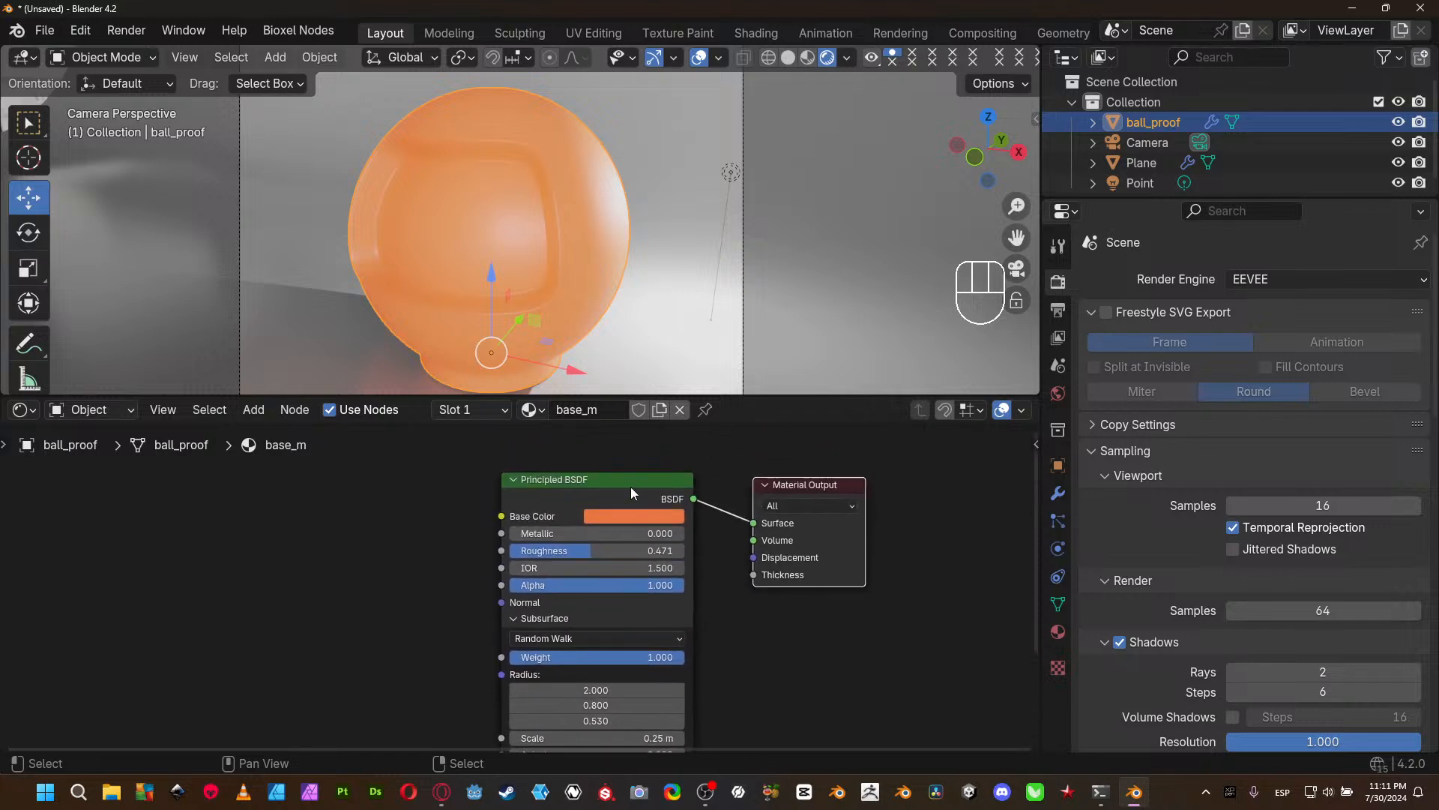
pyautogui.click(628, 514)
pyautogui.moveTo(648, 373); pyautogui.dragTo(648, 366)
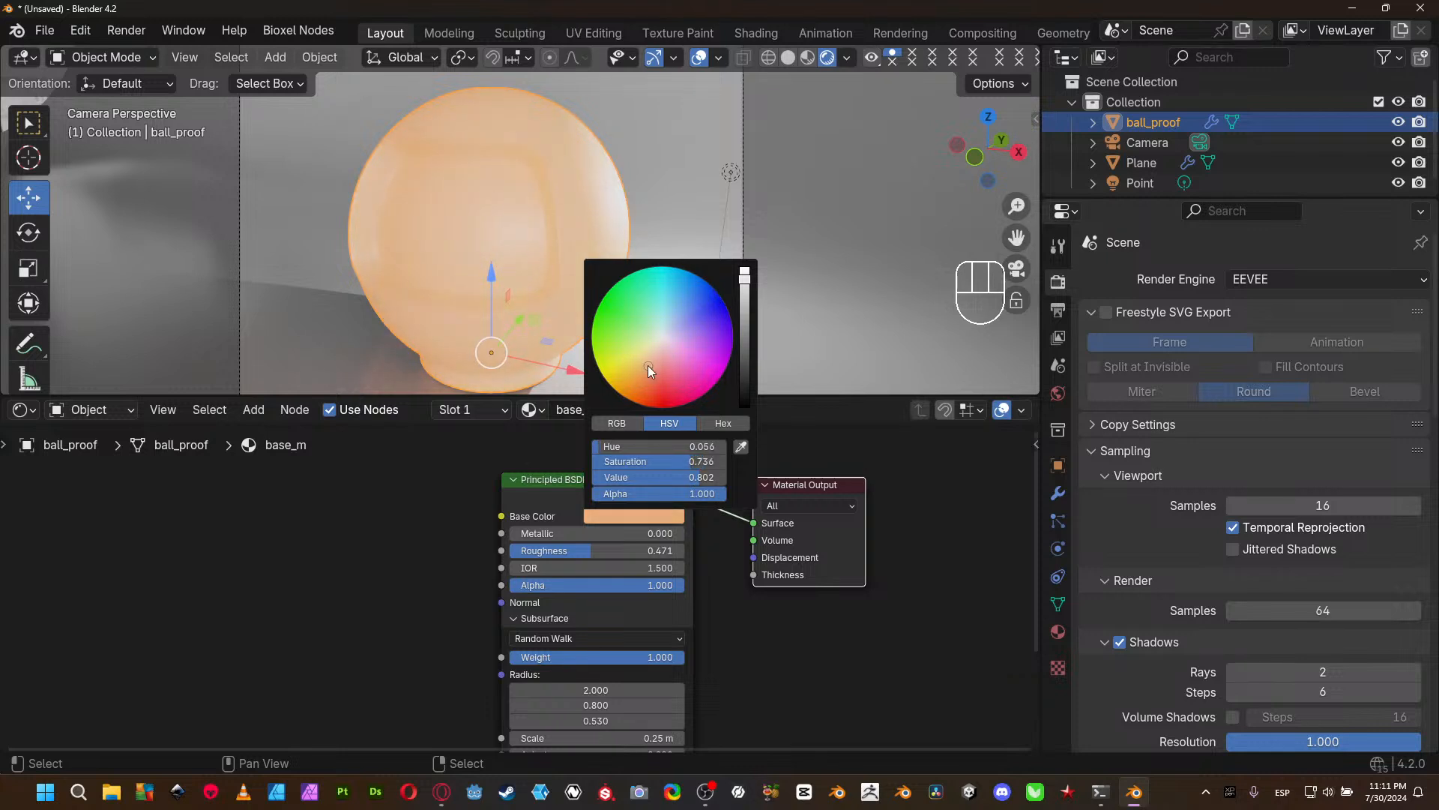
# - Lower base_m's Subsurface Scale to 0.05 m and set the first Radius value to 1, then 4
pyautogui.moveTo(723, 719); pyautogui.dragTo(738, 605, button='middle')
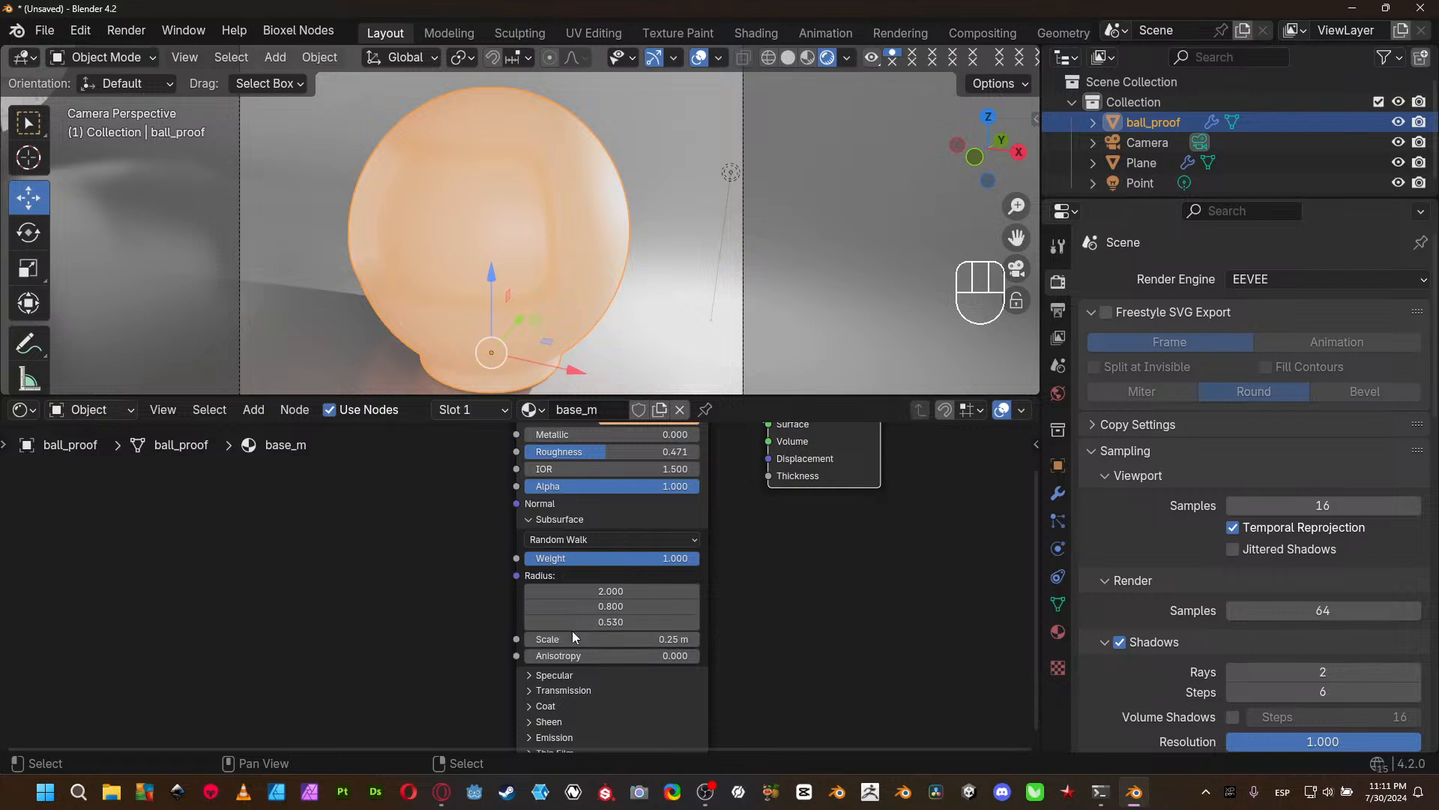
pyautogui.click(528, 639)
pyautogui.click(529, 638)
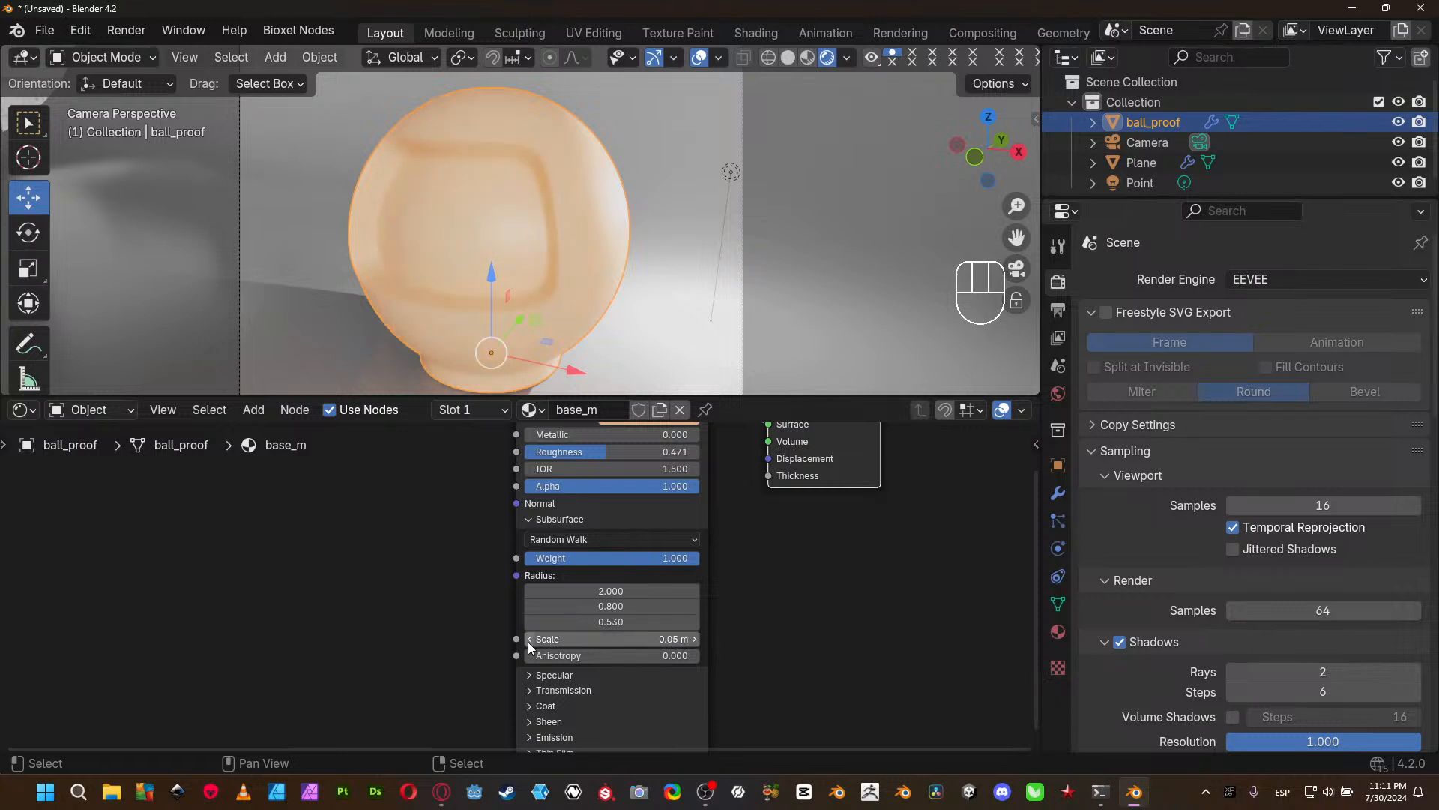
pyautogui.click(608, 590)
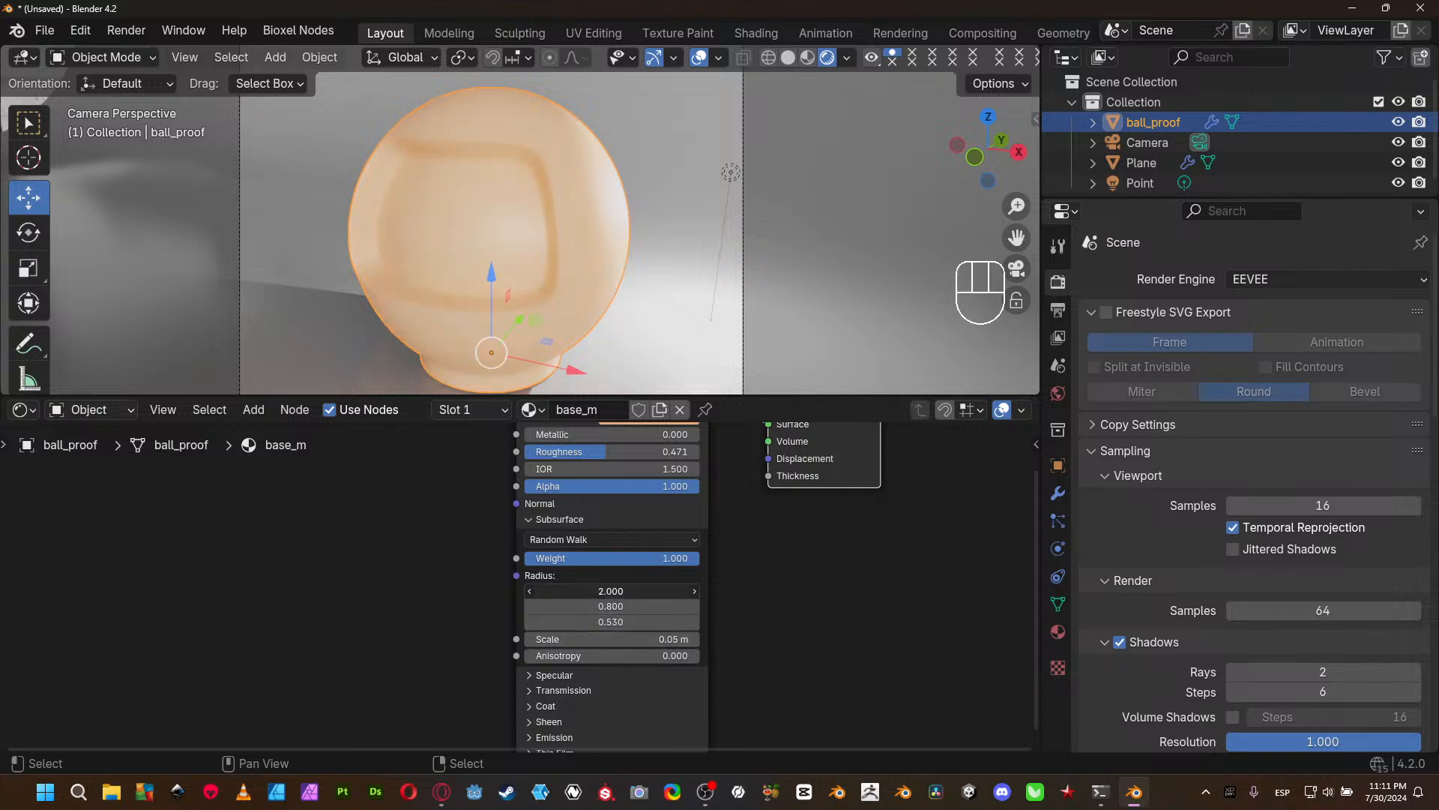
pyautogui.write('1')
pyautogui.press('Return')
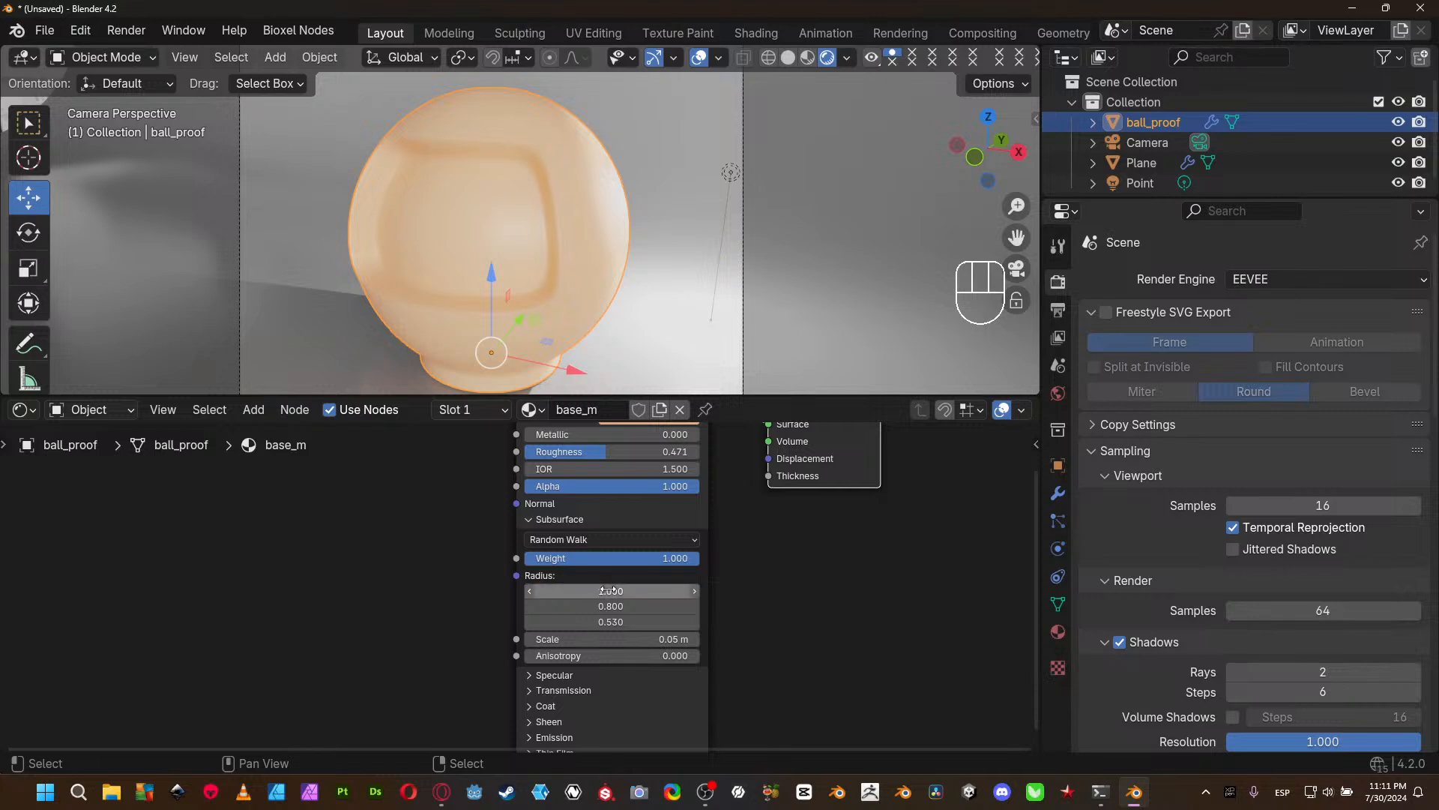
pyautogui.click(608, 590)
pyautogui.write('4')
pyautogui.press('Return')
# - Select the Plane and set its material's Subsurface Weight to 1.000
pyautogui.click(794, 271)
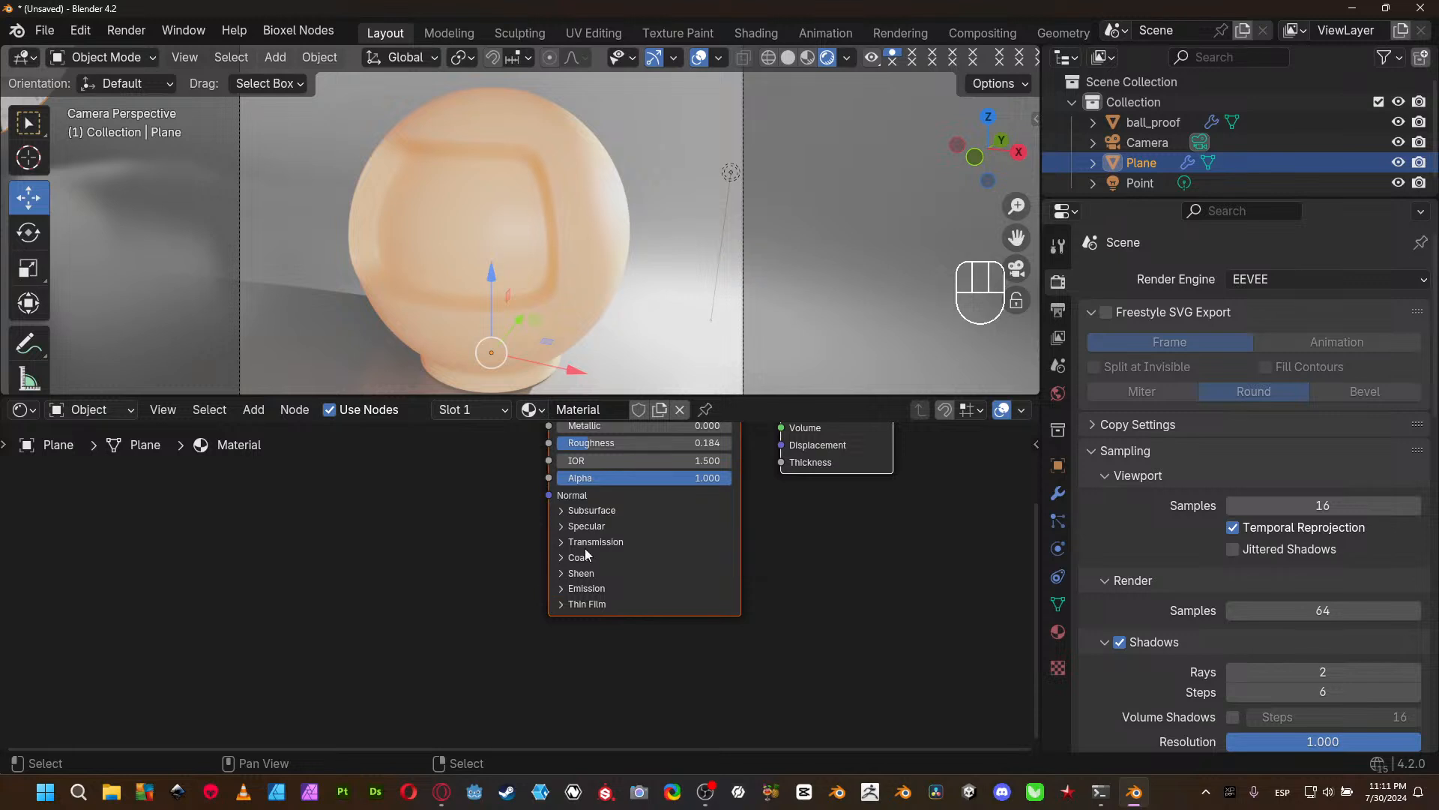
pyautogui.click(592, 511)
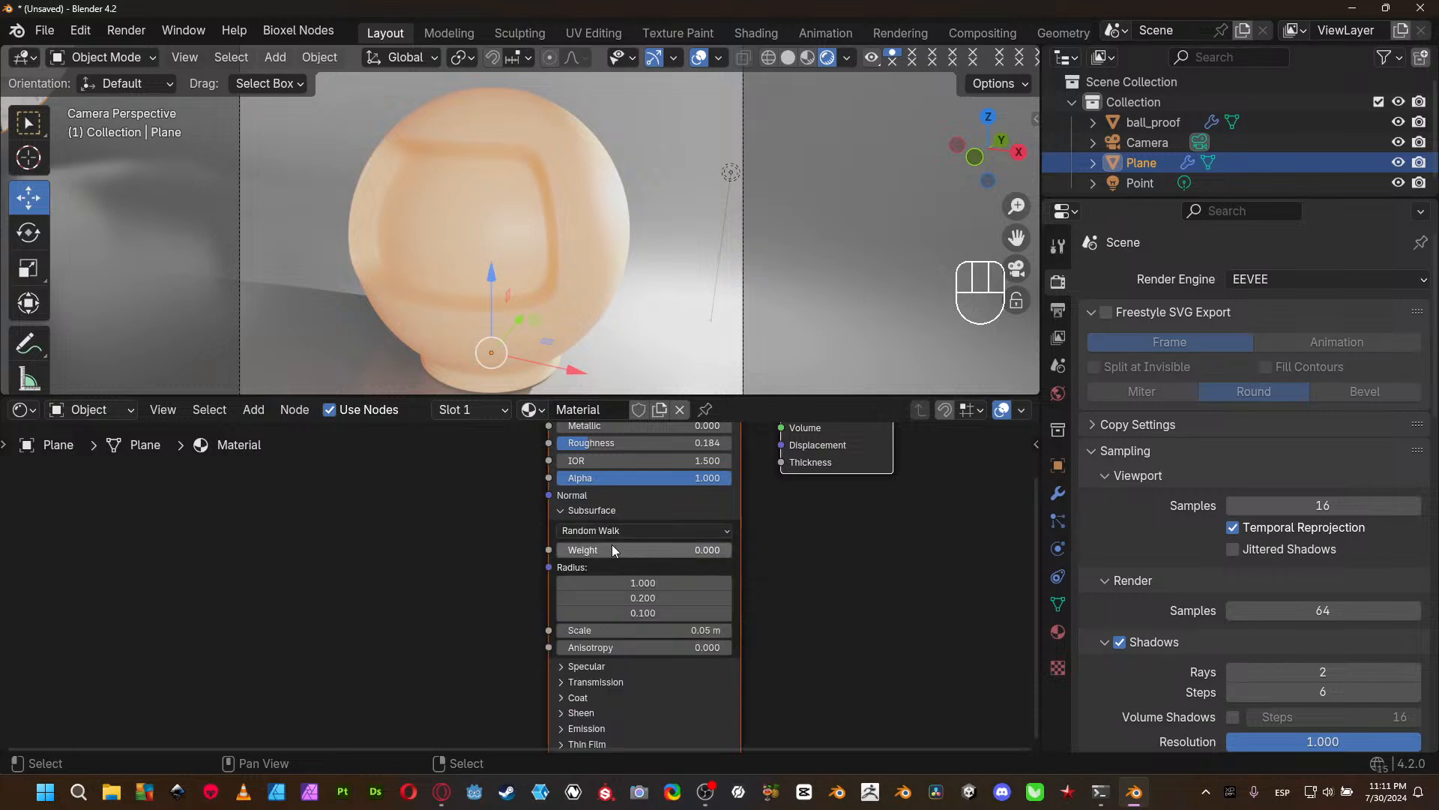
pyautogui.moveTo(559, 550); pyautogui.dragTo(732, 550)
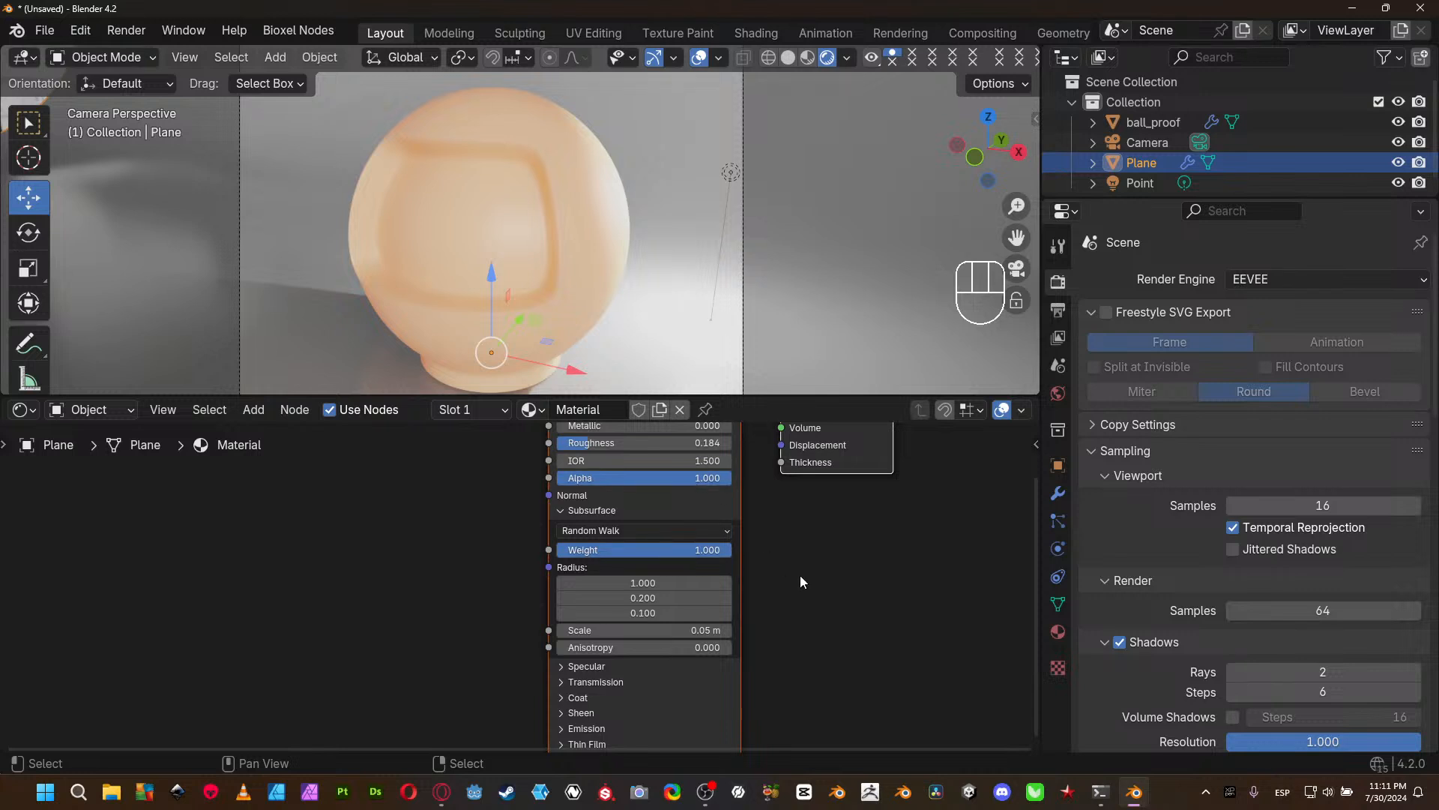
pyautogui.scroll(-1, 799, 582)
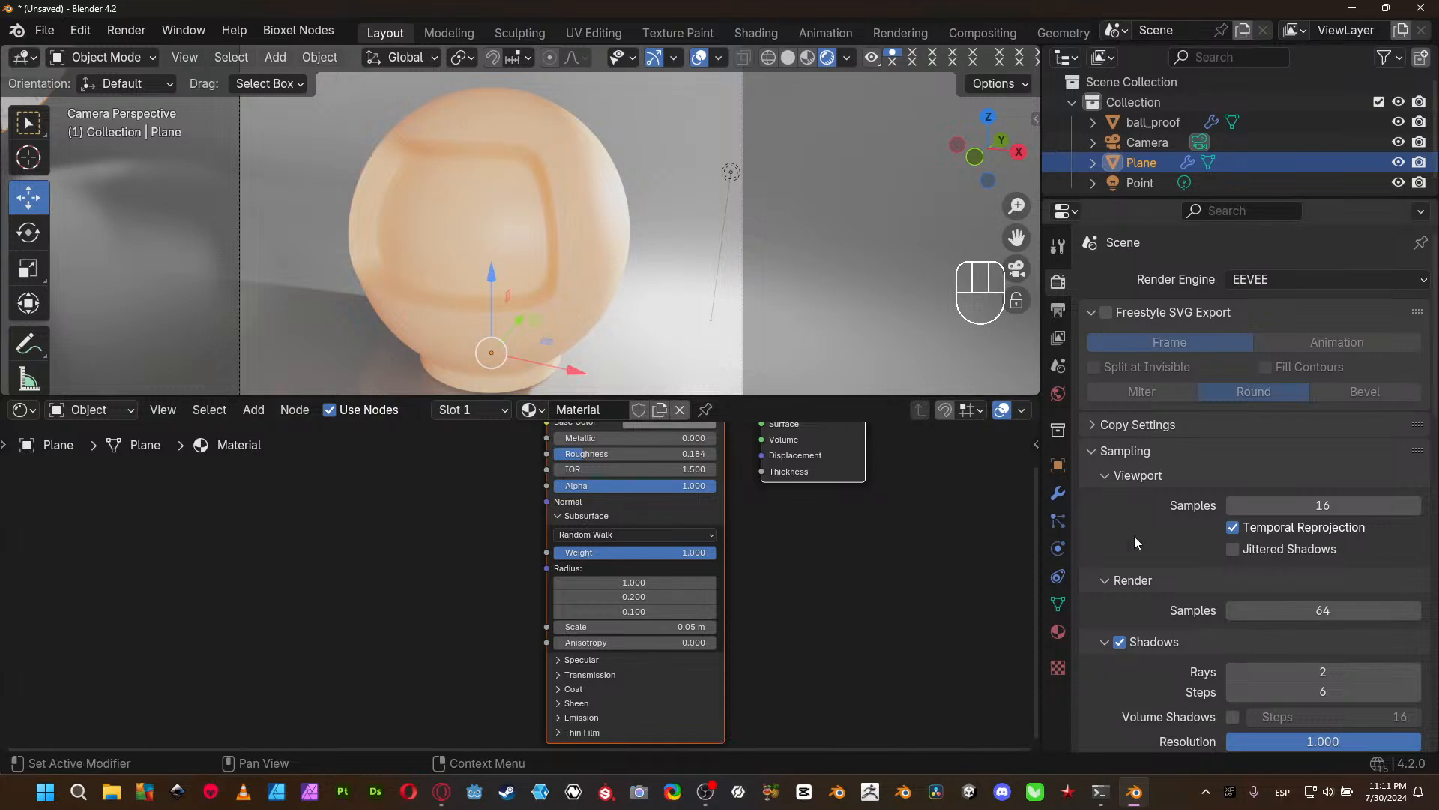
# - Enable Raytraced Transmission in the surface settings of the Plane's material
pyautogui.click(1058, 632)
pyautogui.scroll(-6, 1153, 568)
pyautogui.scroll(-8, 1158, 569)
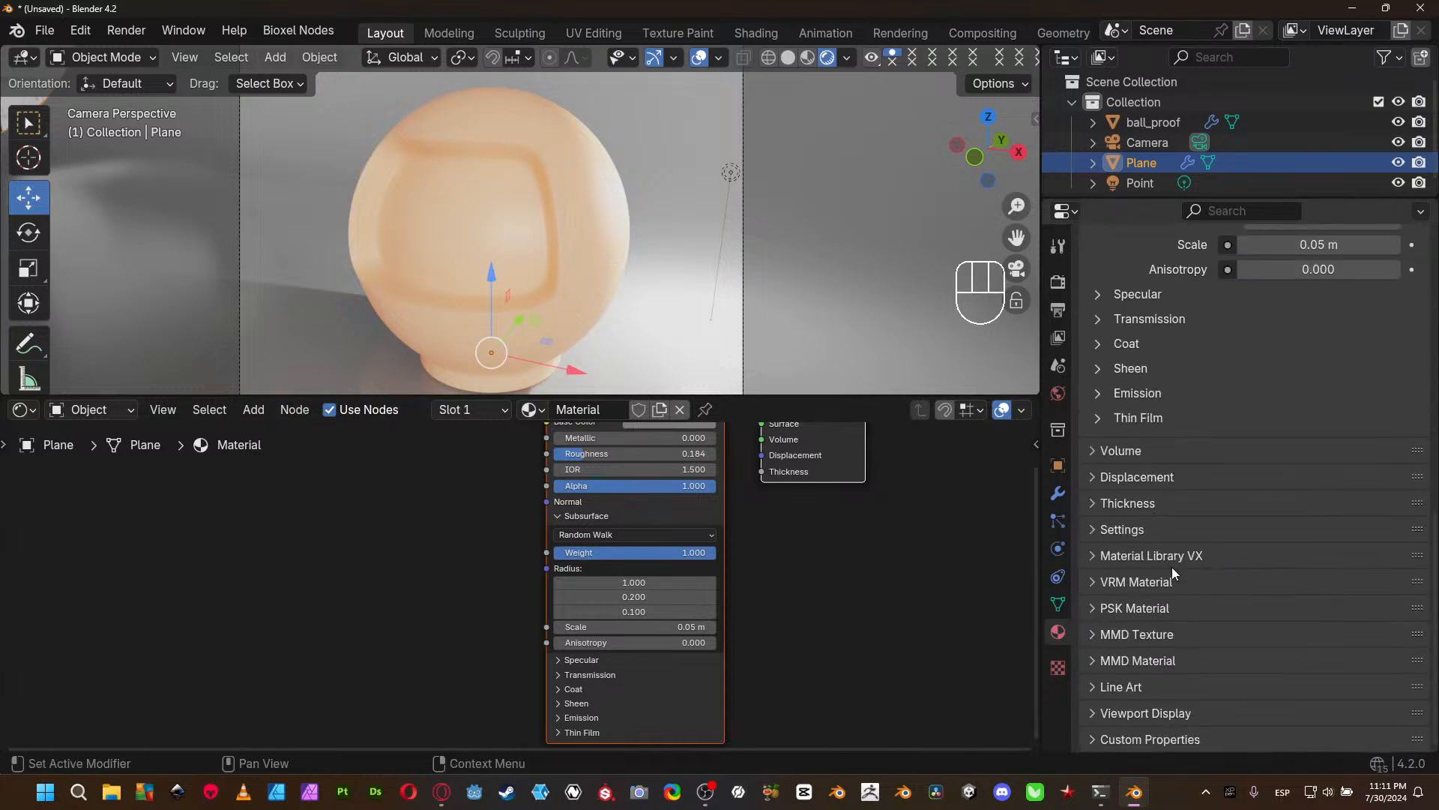
pyautogui.click(1158, 525)
pyautogui.scroll(-5, 1208, 547)
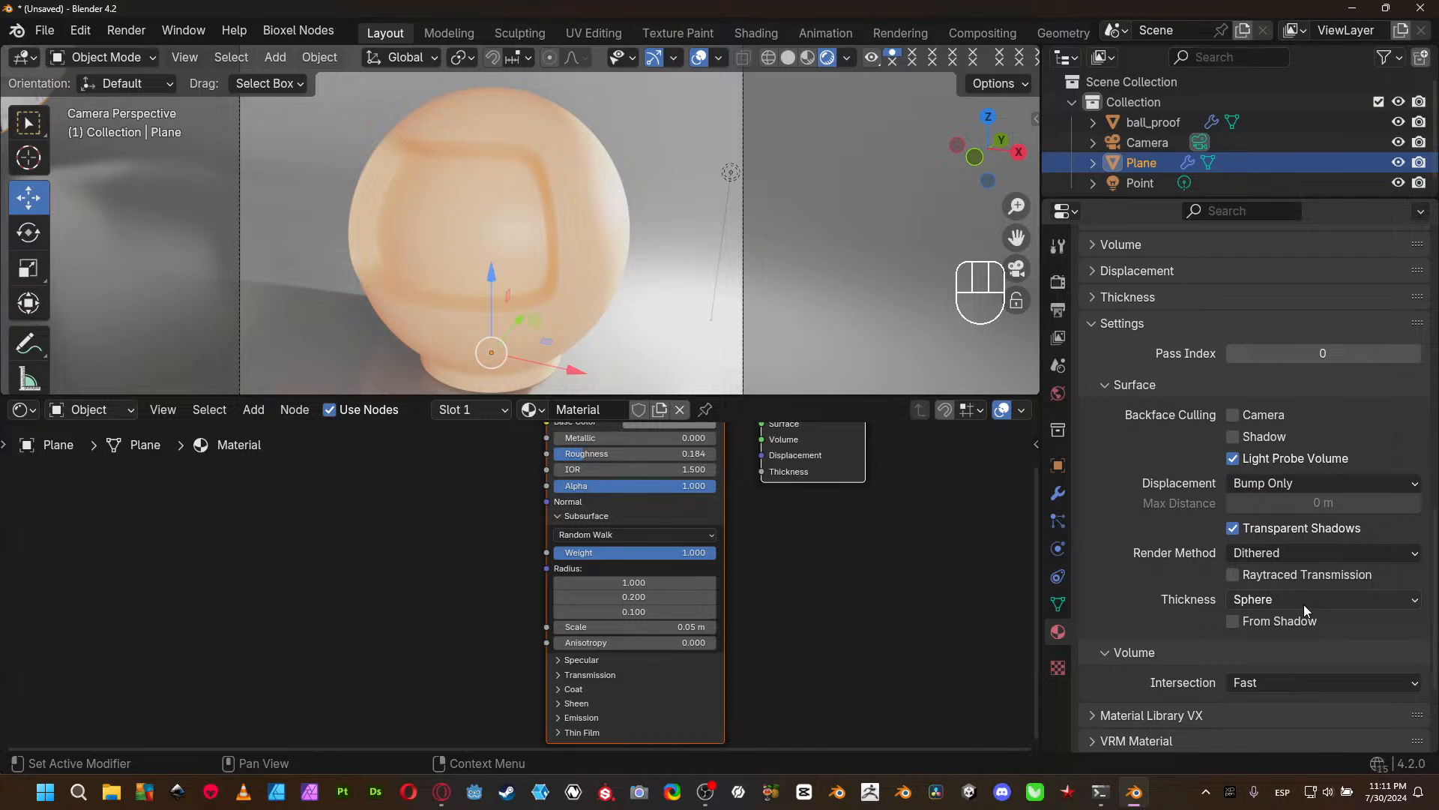
pyautogui.click(1232, 575)
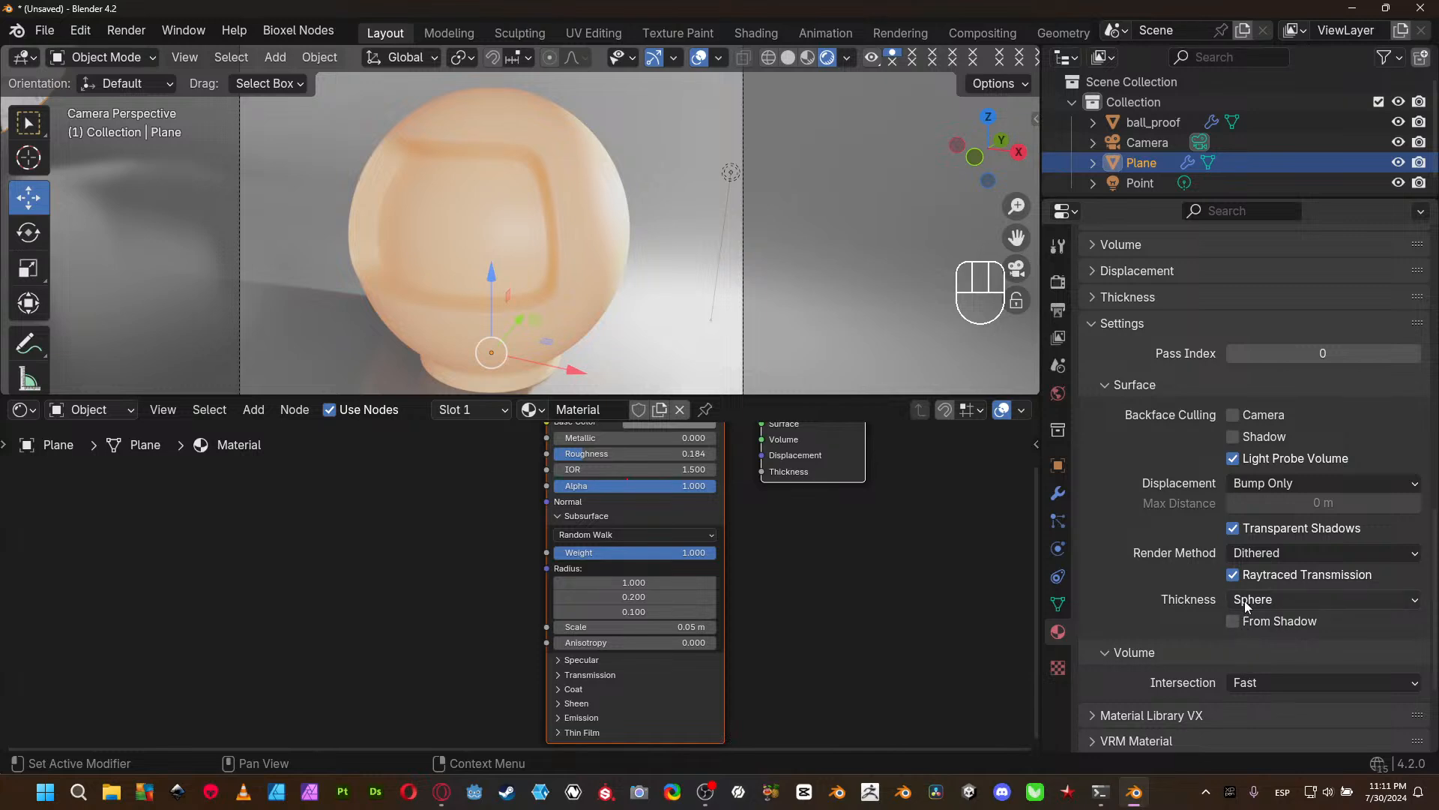
# - Try another Thickness mode for the Plane's material and switch it back to Sphere
pyautogui.click(1247, 600)
pyautogui.click(1258, 643)
pyautogui.click(1270, 607)
pyautogui.click(1264, 622)
# - Set the first Subsurface Radius value of the Plane's material to 4.000
pyautogui.scroll(4, 1208, 483)
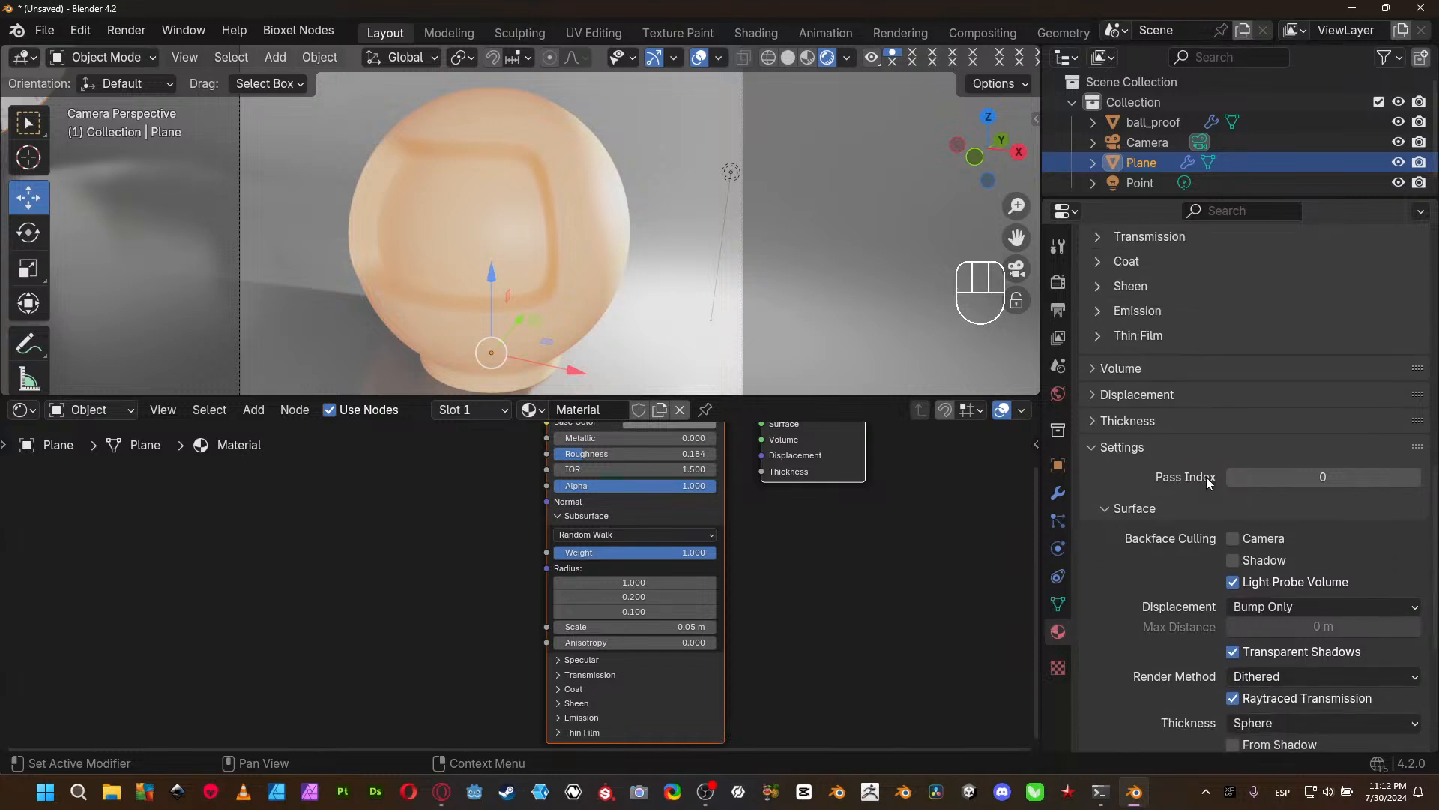
pyautogui.click(649, 584)
pyautogui.write('4')
pyautogui.press('Return')
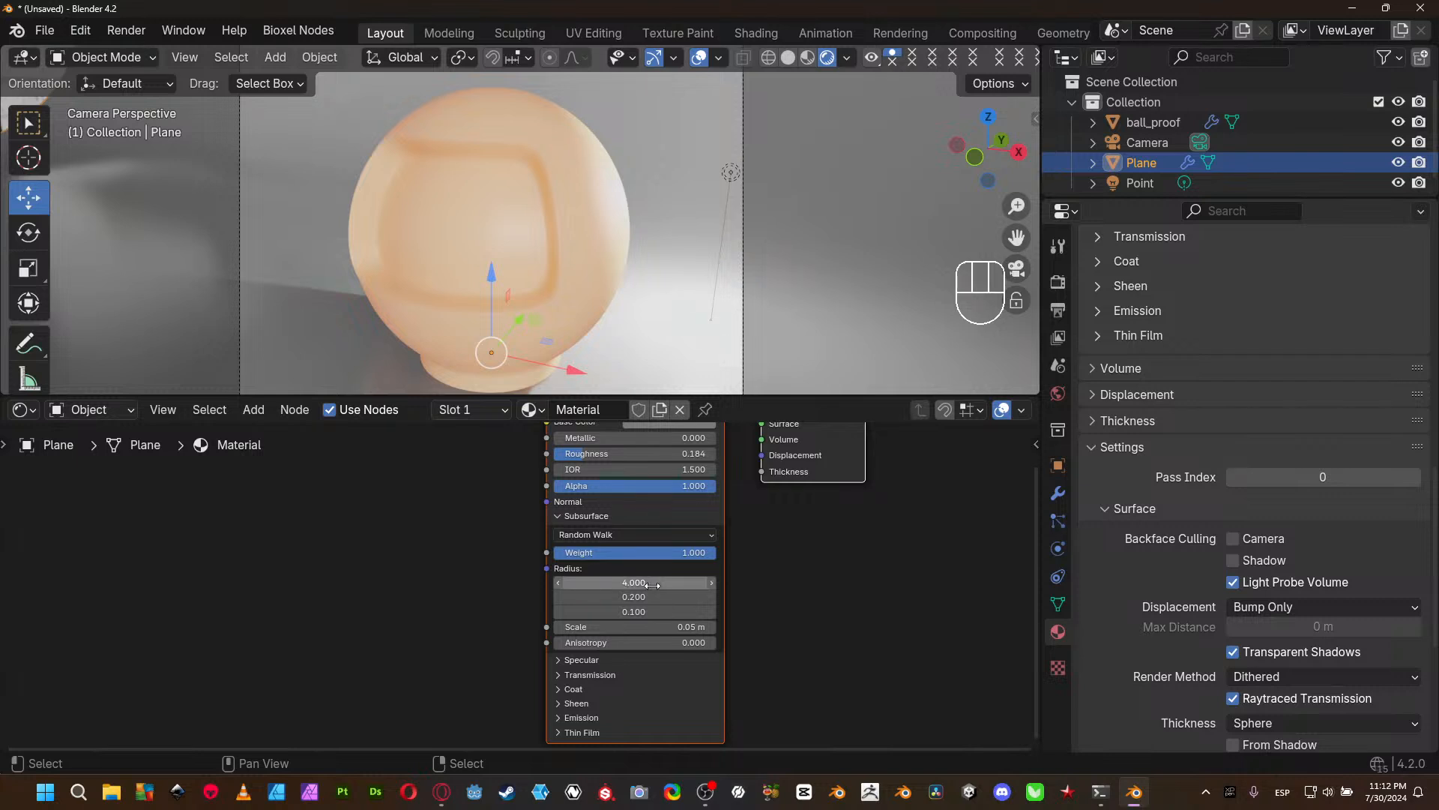
# - Set the first Subsurface Radius value of the Plane's material to 16.000 and its Scale to 0.15 m
pyautogui.click(652, 584)
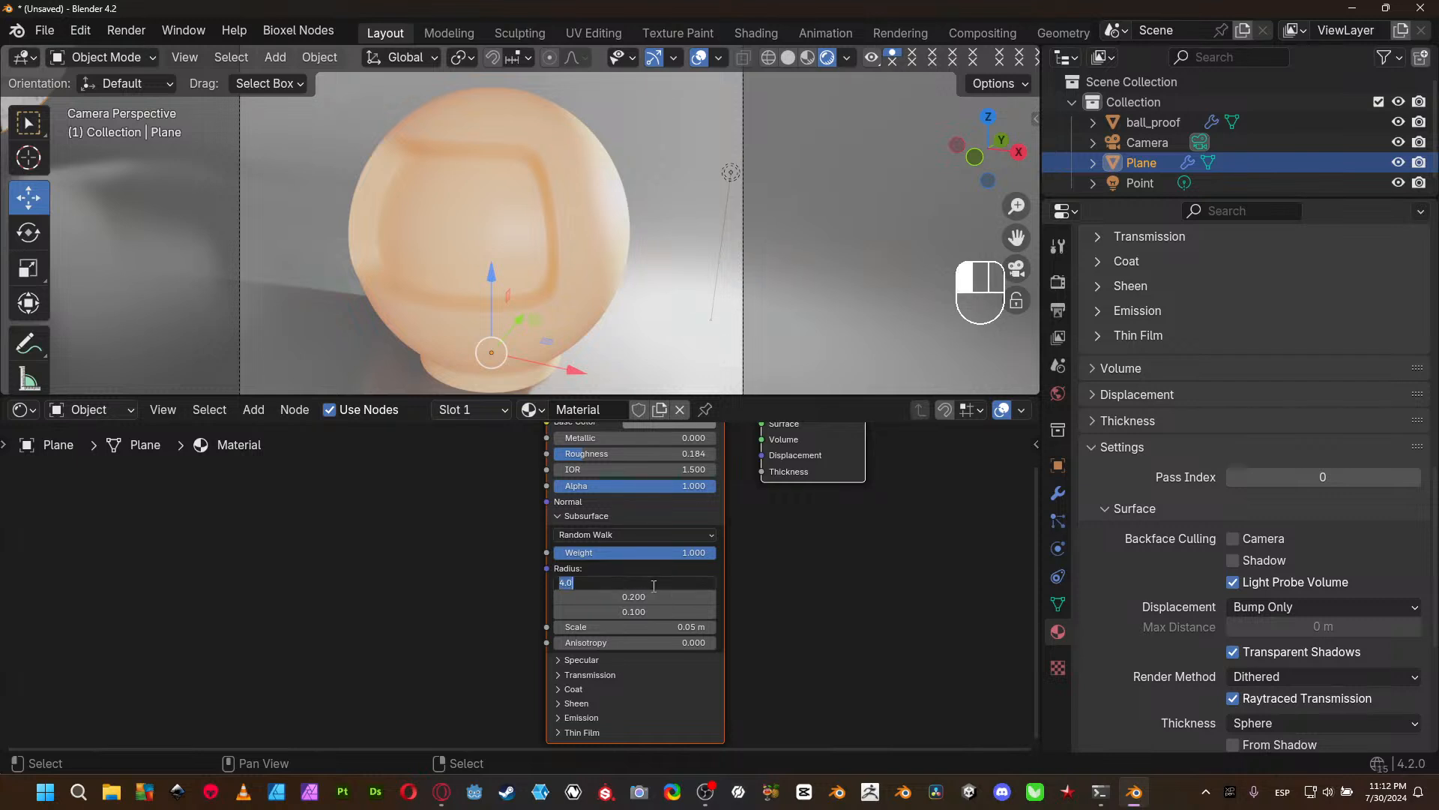
pyautogui.write('16')
pyautogui.press('Return')
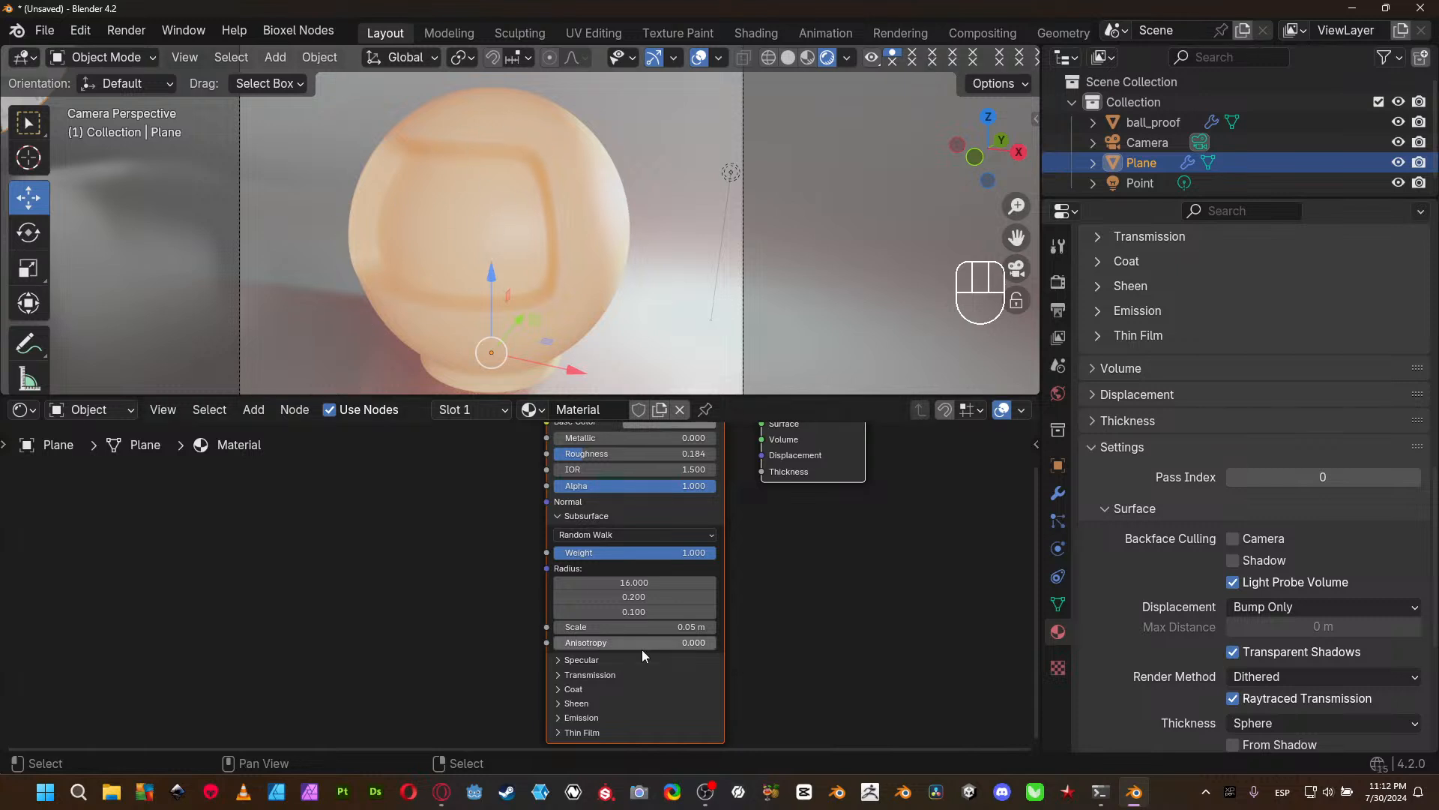
pyautogui.click(712, 627)
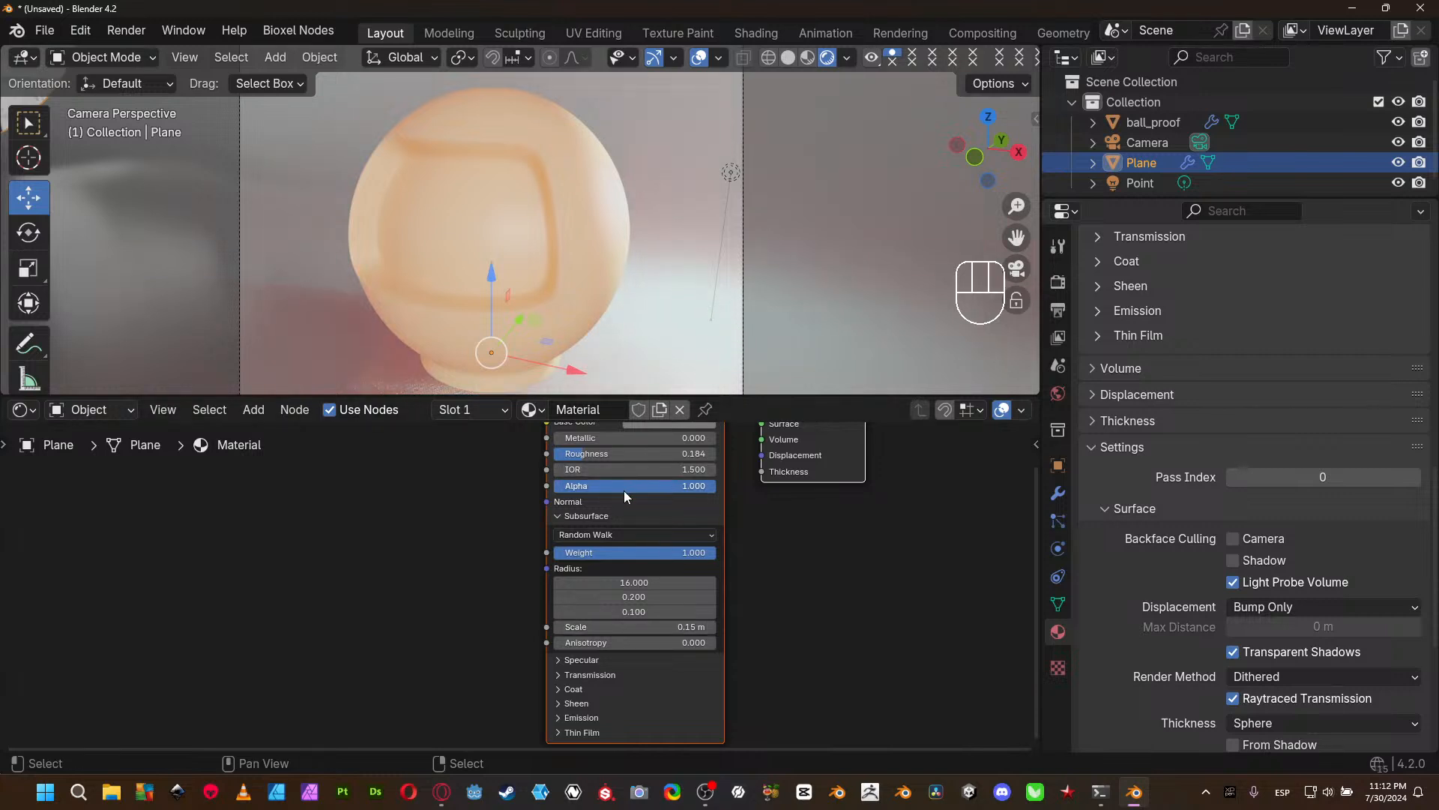
pyautogui.moveTo(617, 494); pyautogui.dragTo(611, 542, button='middle')
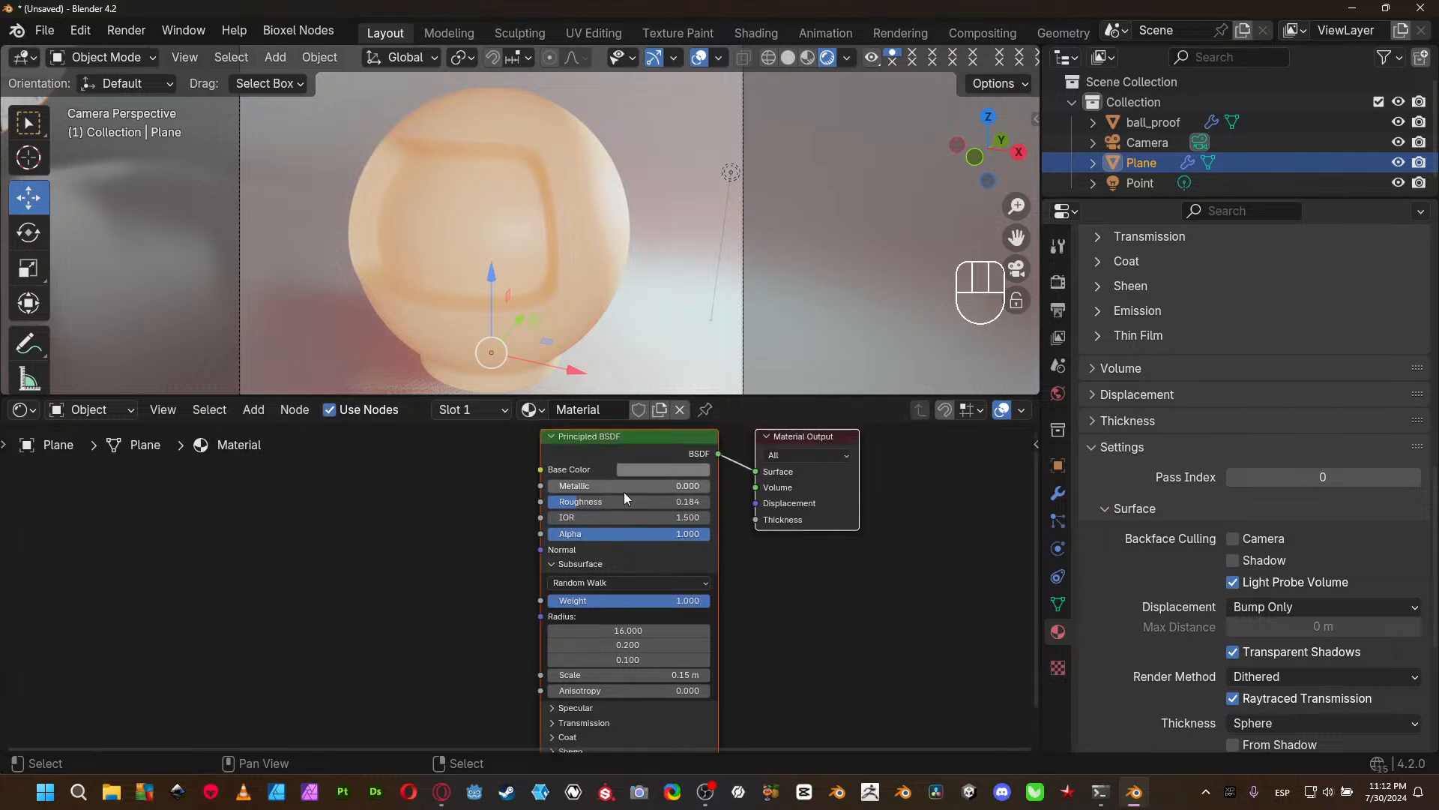
pyautogui.click(574, 222)
pyautogui.click(656, 315)
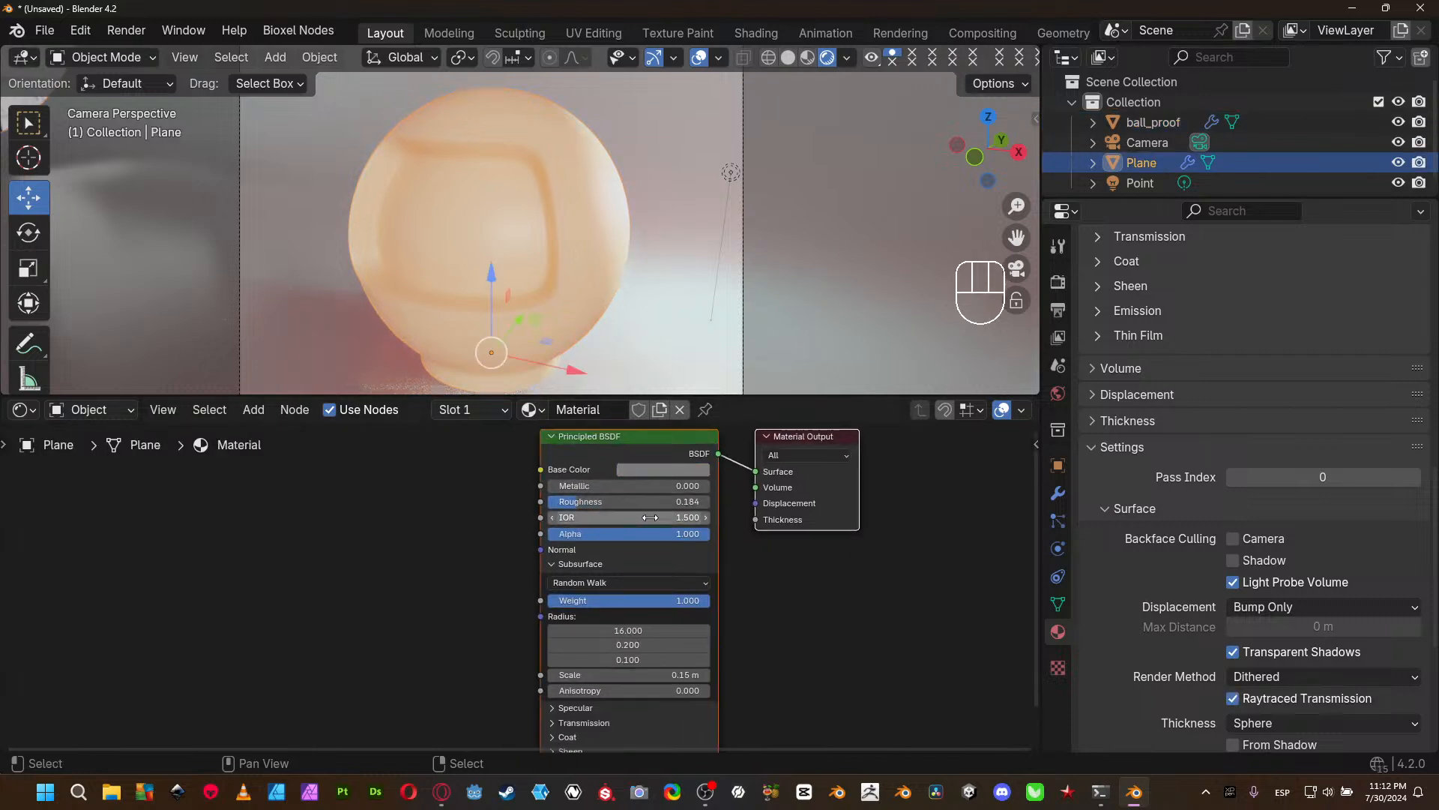
# - Select ball_proof and set its material's Subsurface Scale to 0.15 m and first Radius value to 8.000
pyautogui.click(558, 169)
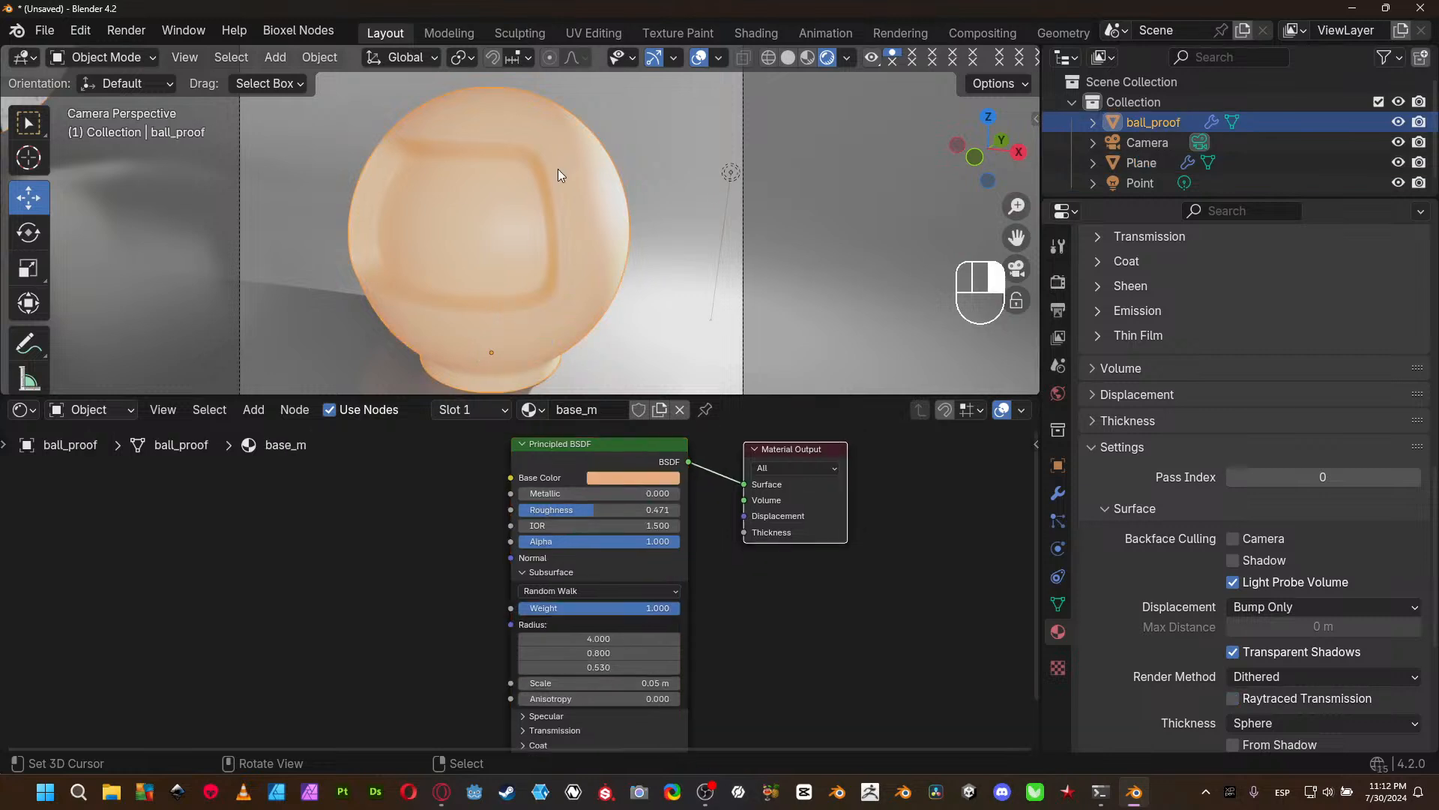
pyautogui.click(676, 683)
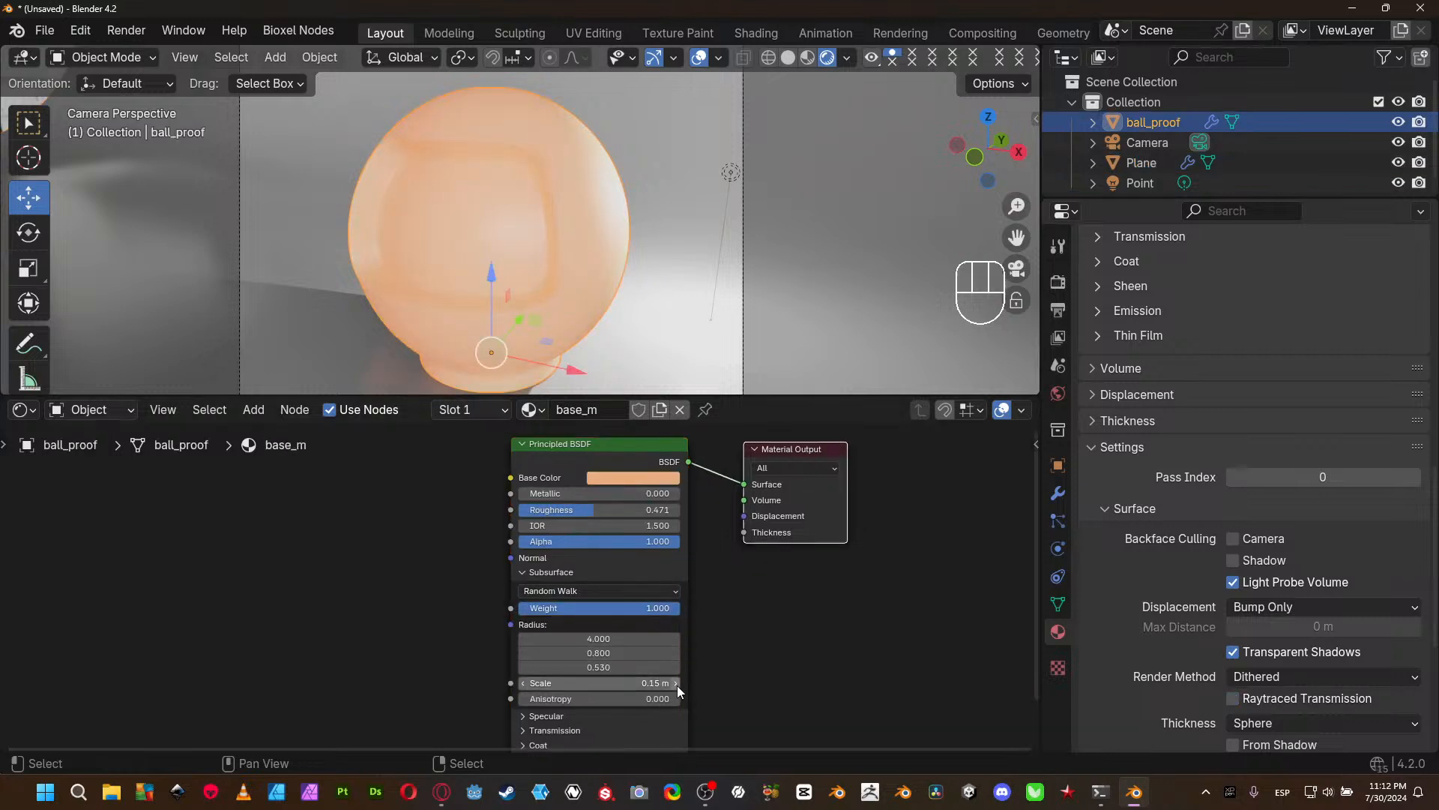
pyautogui.click(600, 639)
pyautogui.write('8')
pyautogui.press('Return')
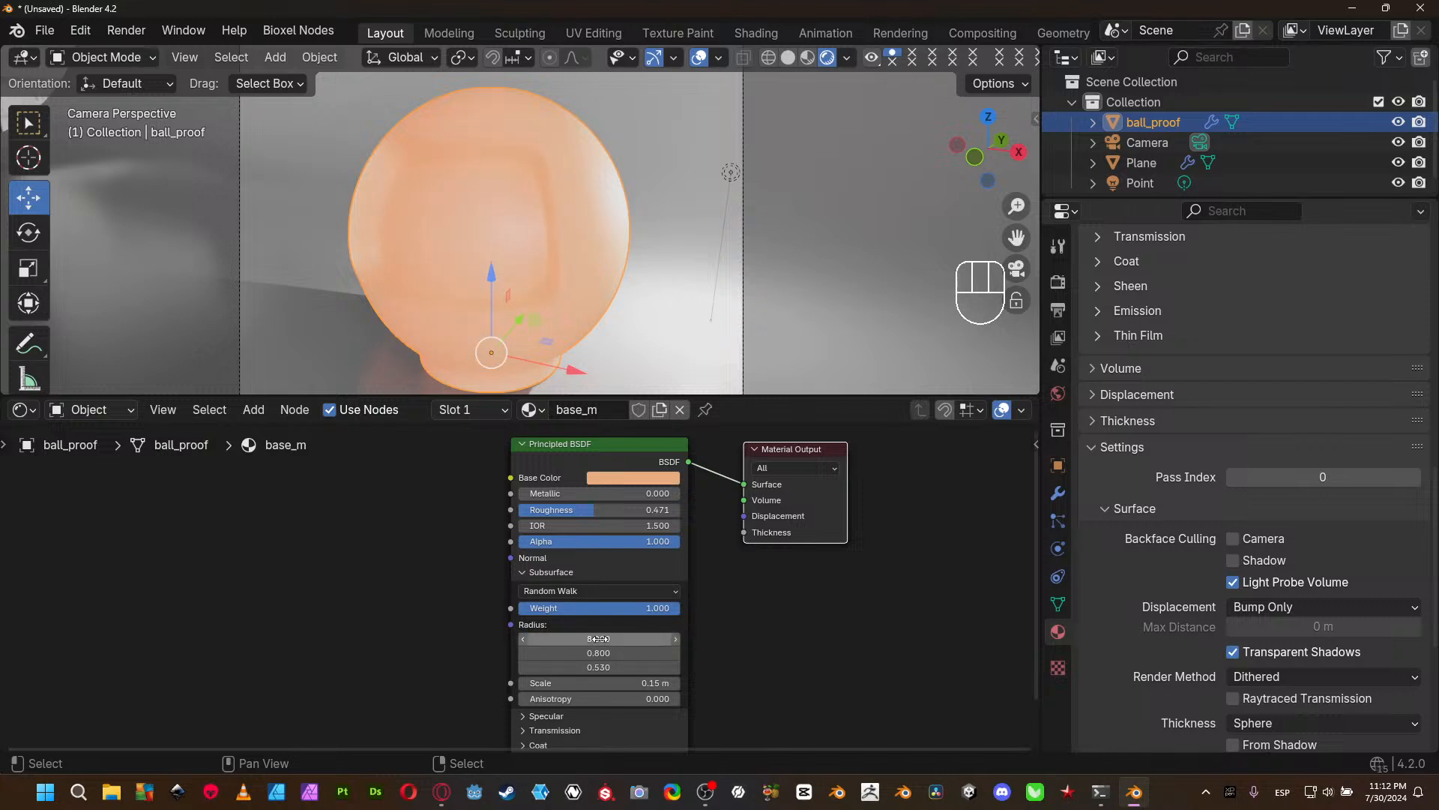
# - Reduce the Subsurface Scale of ball_proof's material to 0.025 m
pyautogui.click(523, 687)
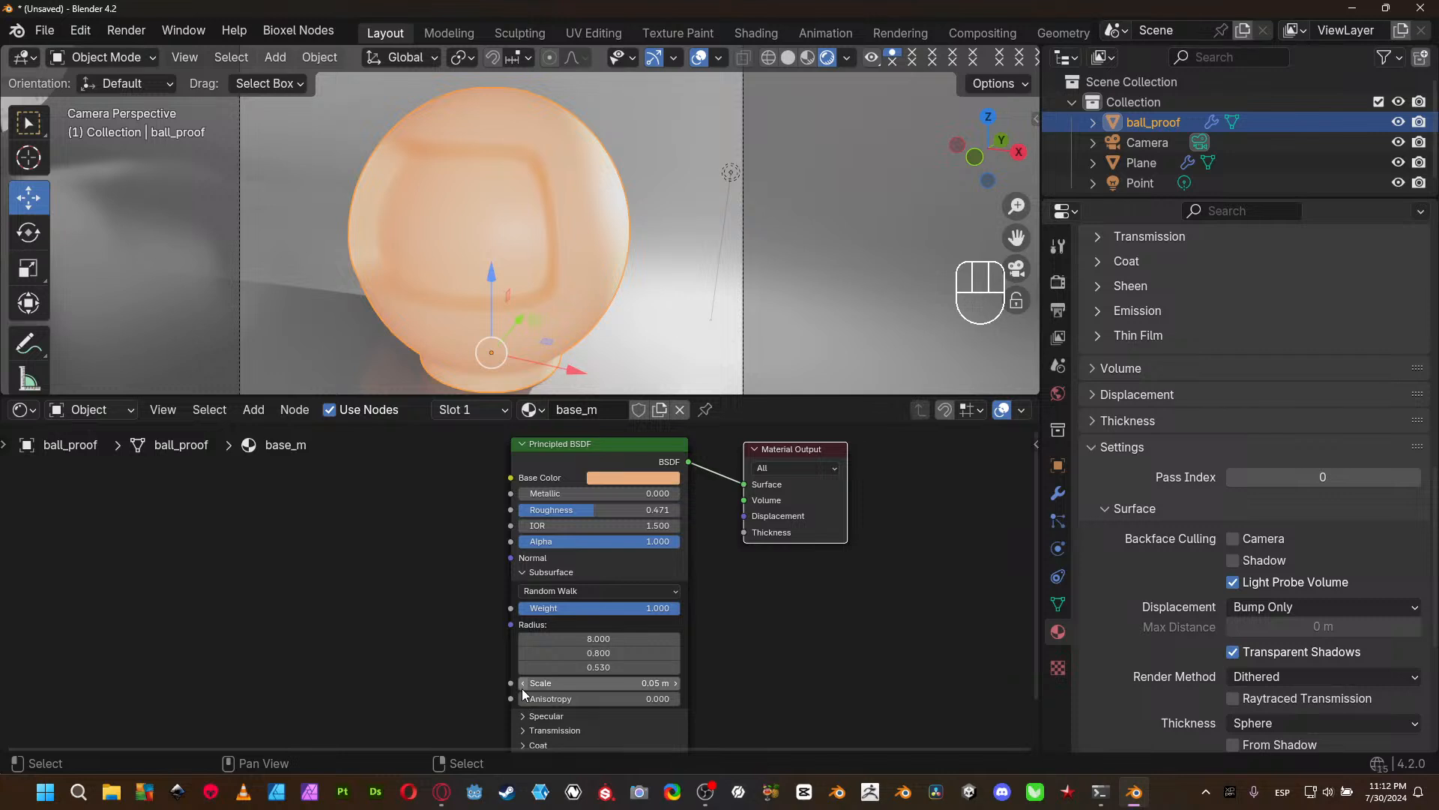
pyautogui.click(582, 683)
pyautogui.press('BackSpace')
pyautogui.write('.025')
pyautogui.press('Return')
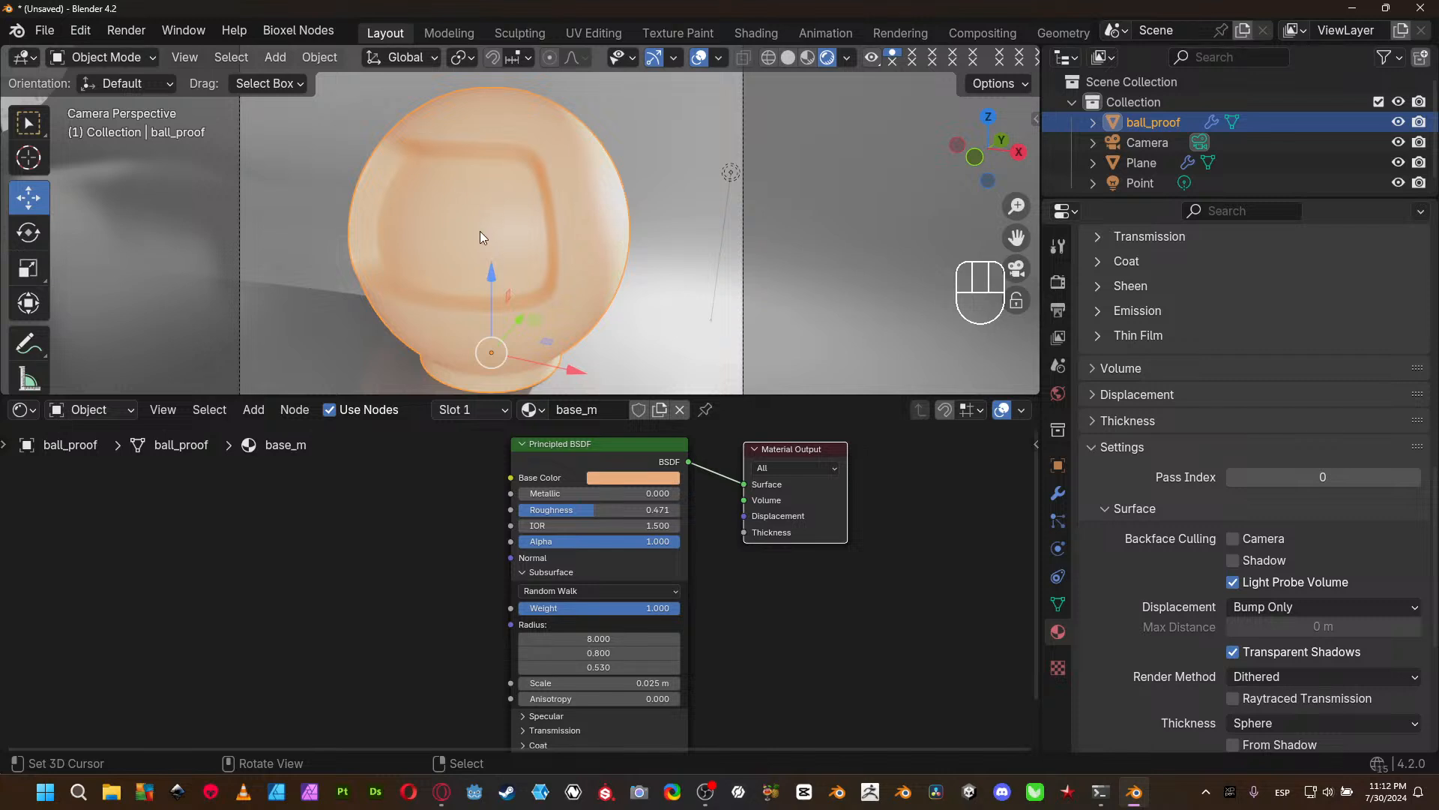
# - Select the Plane and set its material's Subsurface Weight to 0.000
pyautogui.click(714, 216)
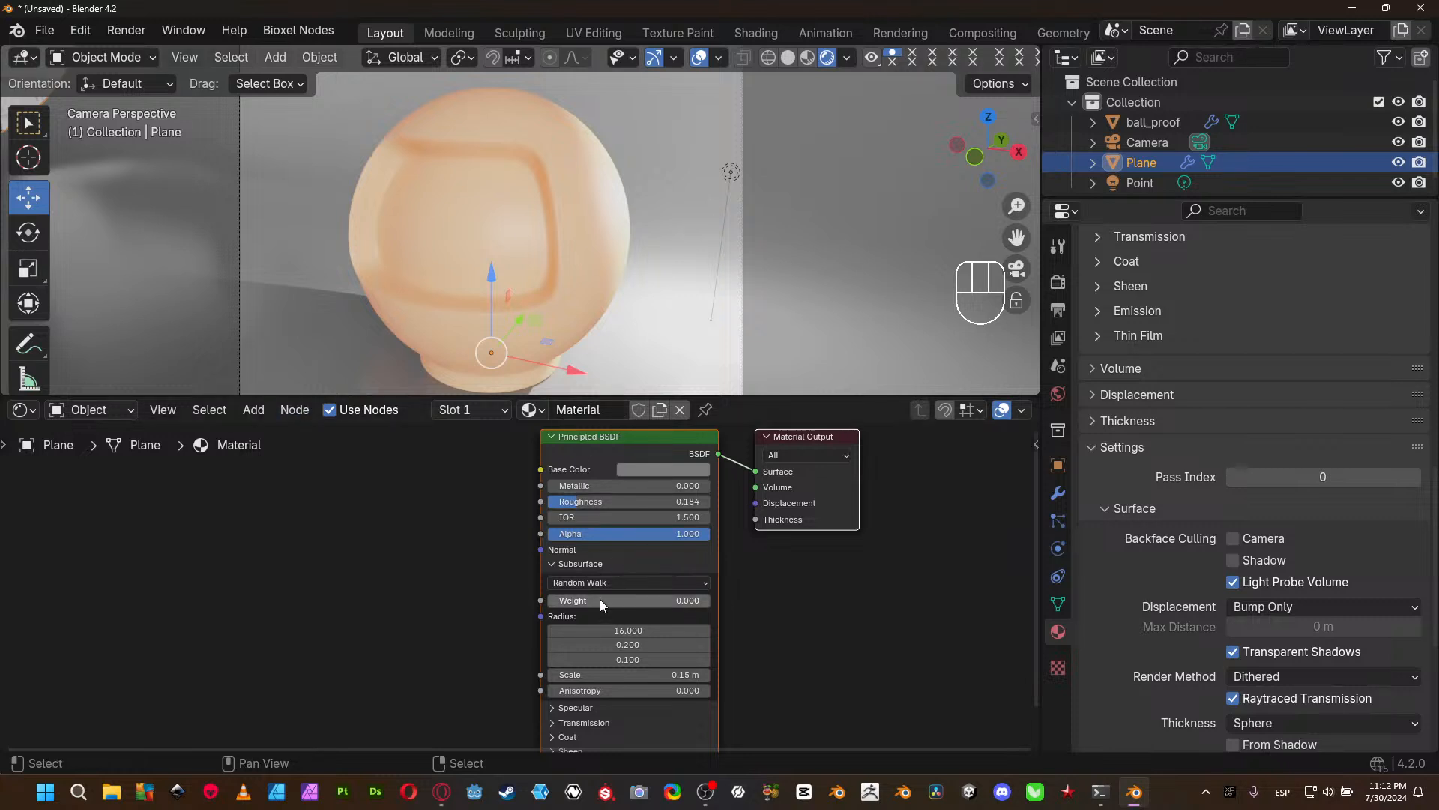
# - Select ball_proof and set the second and third Subsurface Radius values of its material to 1.000 and 0.800
pyautogui.click(546, 288)
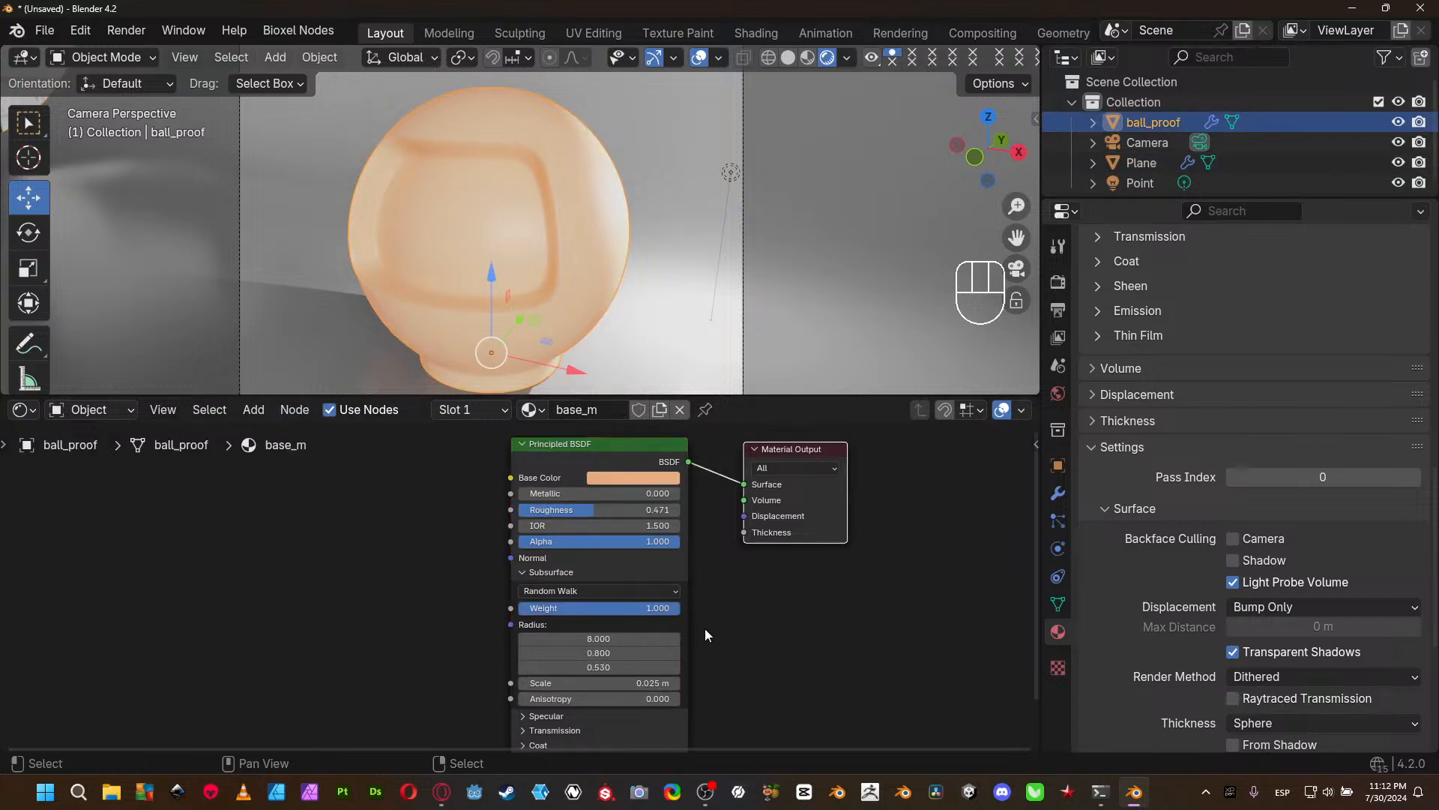
pyautogui.click(591, 653)
pyautogui.write('1')
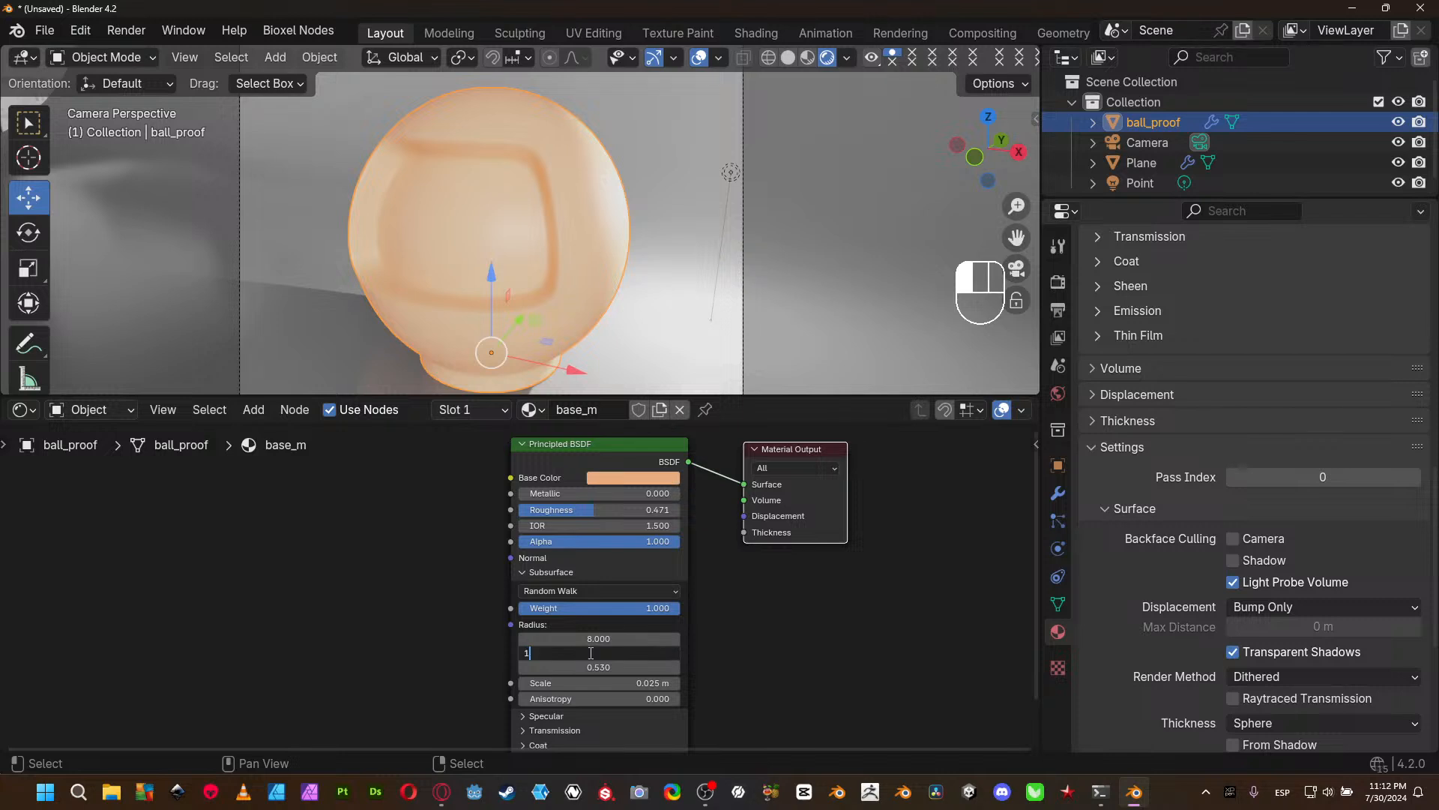
pyautogui.press('Tab')
pyautogui.write('0.8')
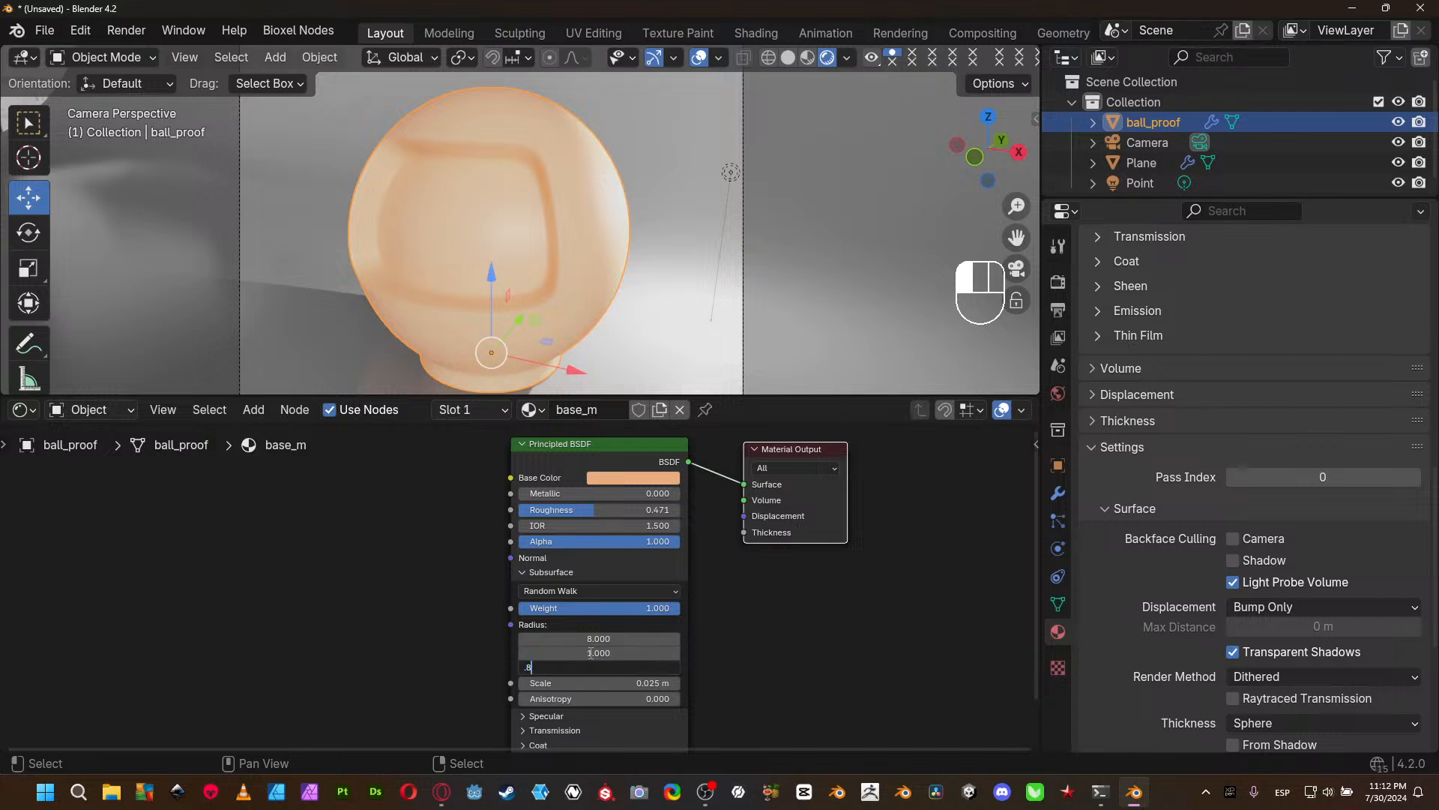
pyautogui.press('Return')
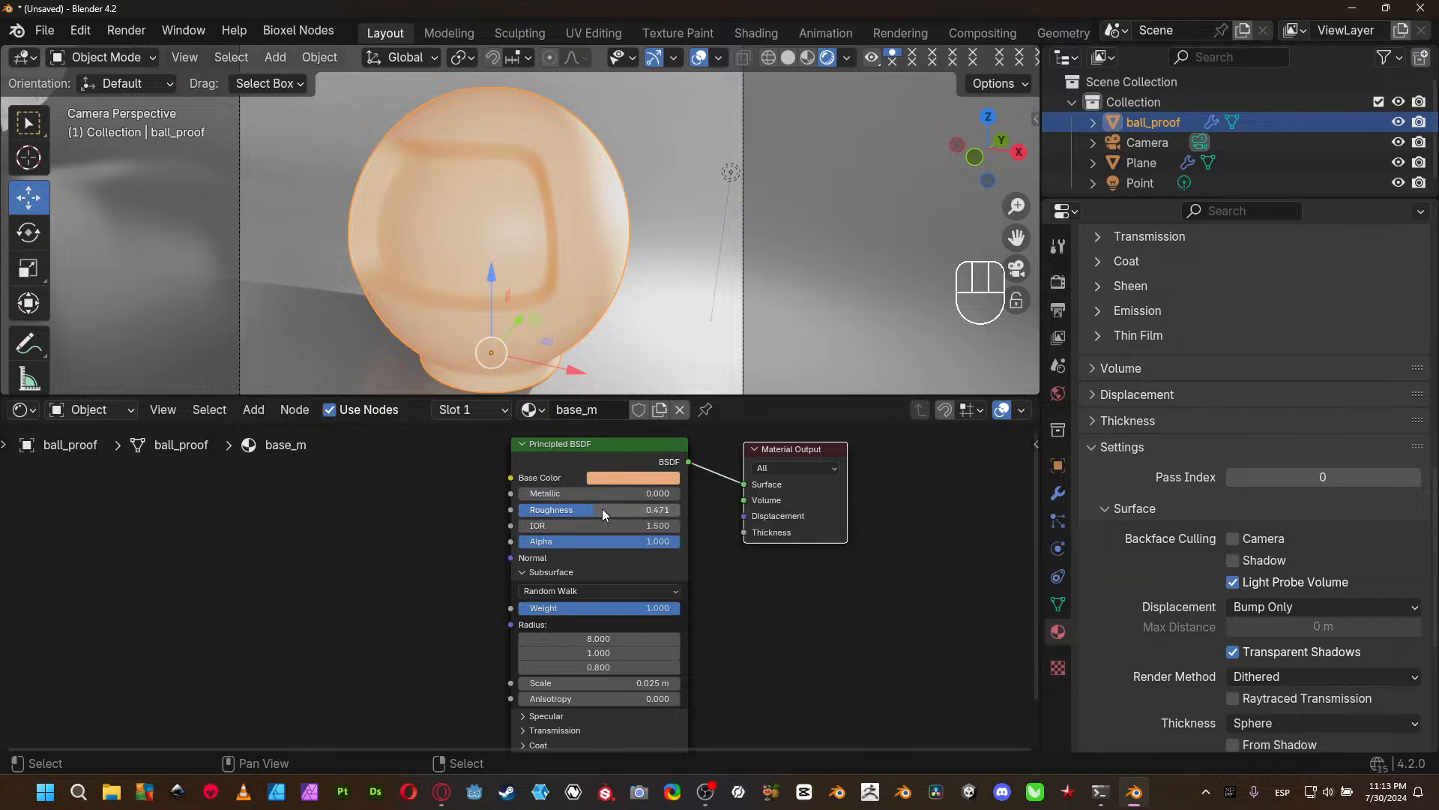
# - Set the Roughness of ball_proof's material to 1.000 and its Subsurface Weight to 0.000
pyautogui.moveTo(603, 509); pyautogui.dragTo(695, 520)
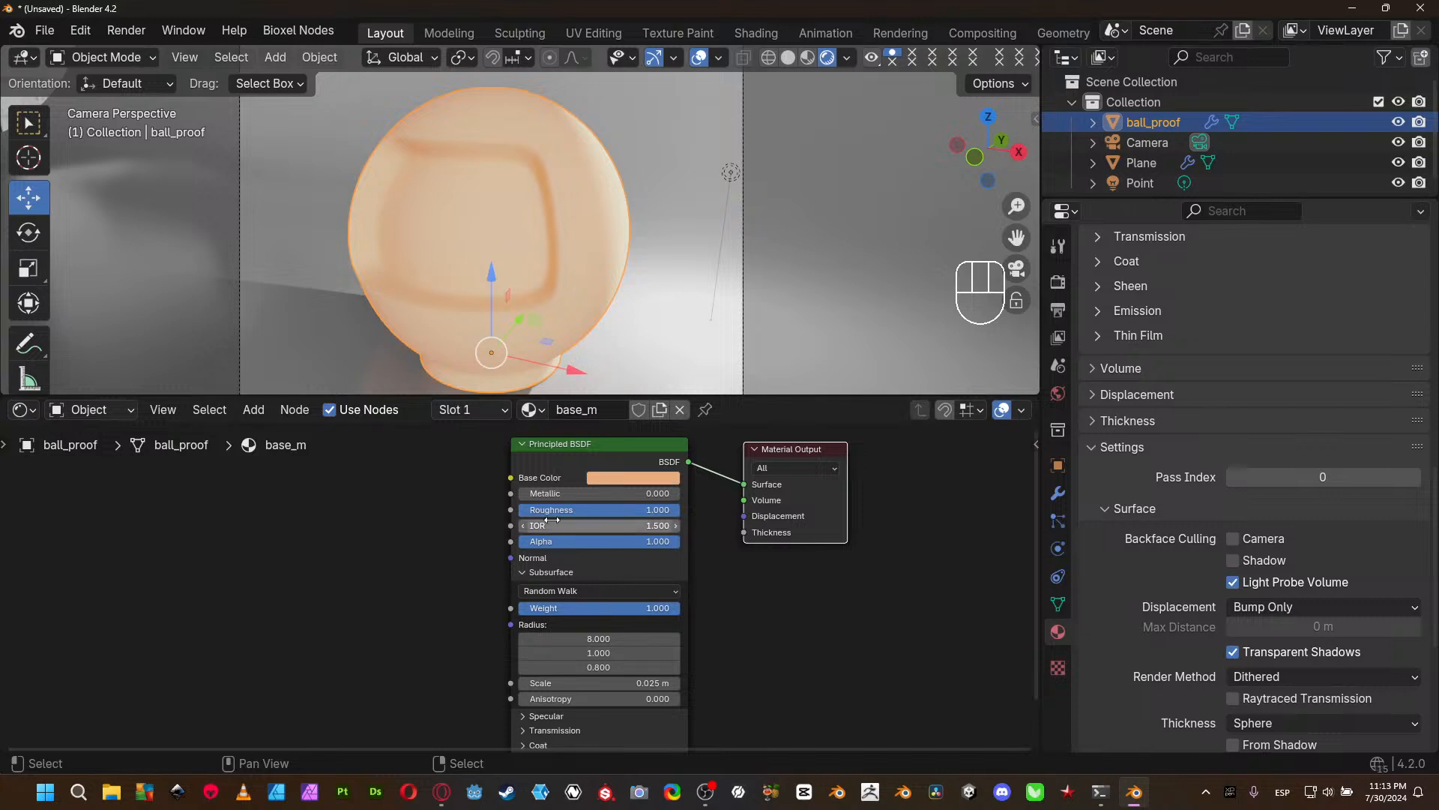
pyautogui.moveTo(493, 484); pyautogui.dragTo(448, 526, button='middle')
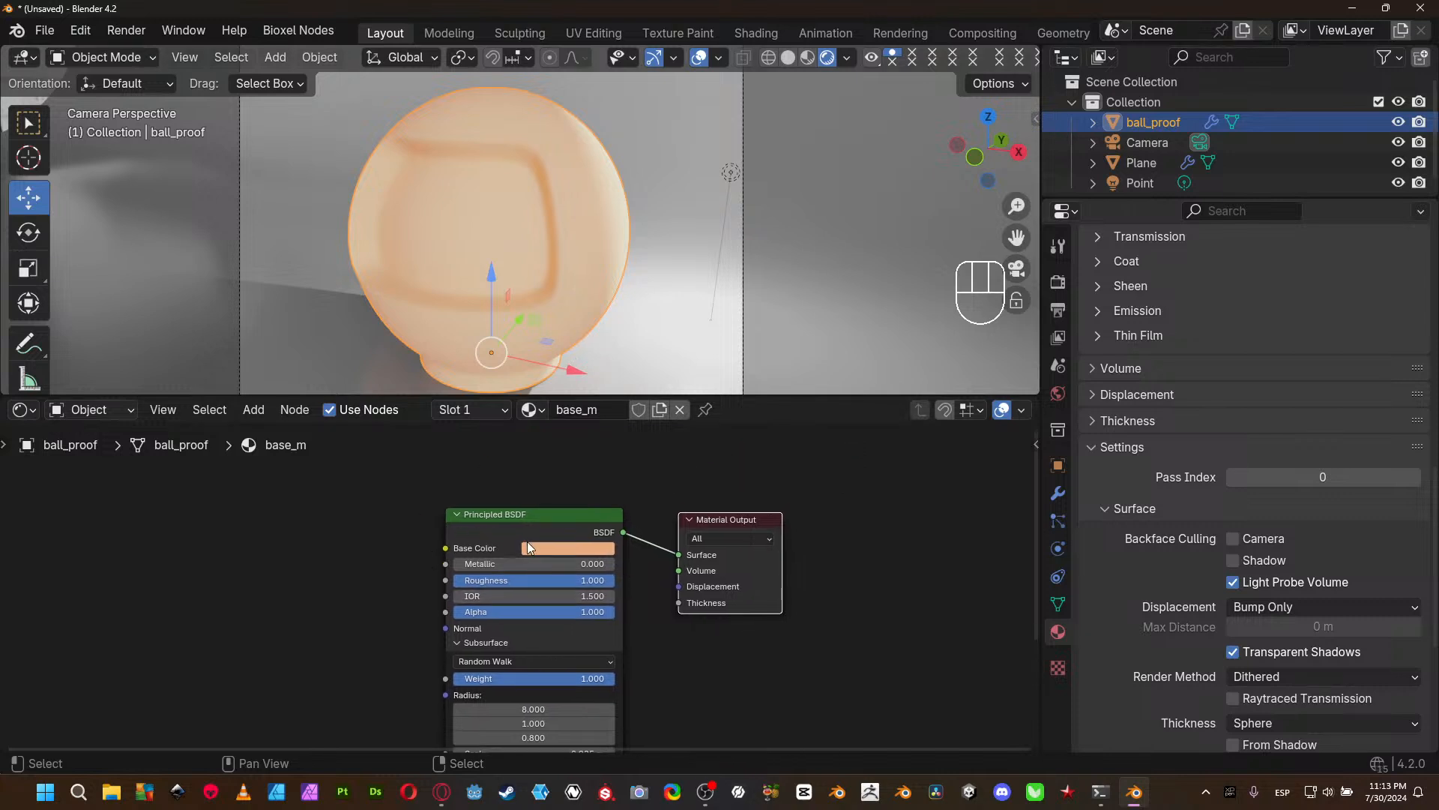
pyautogui.moveTo(393, 734); pyautogui.dragTo(403, 616, button='middle')
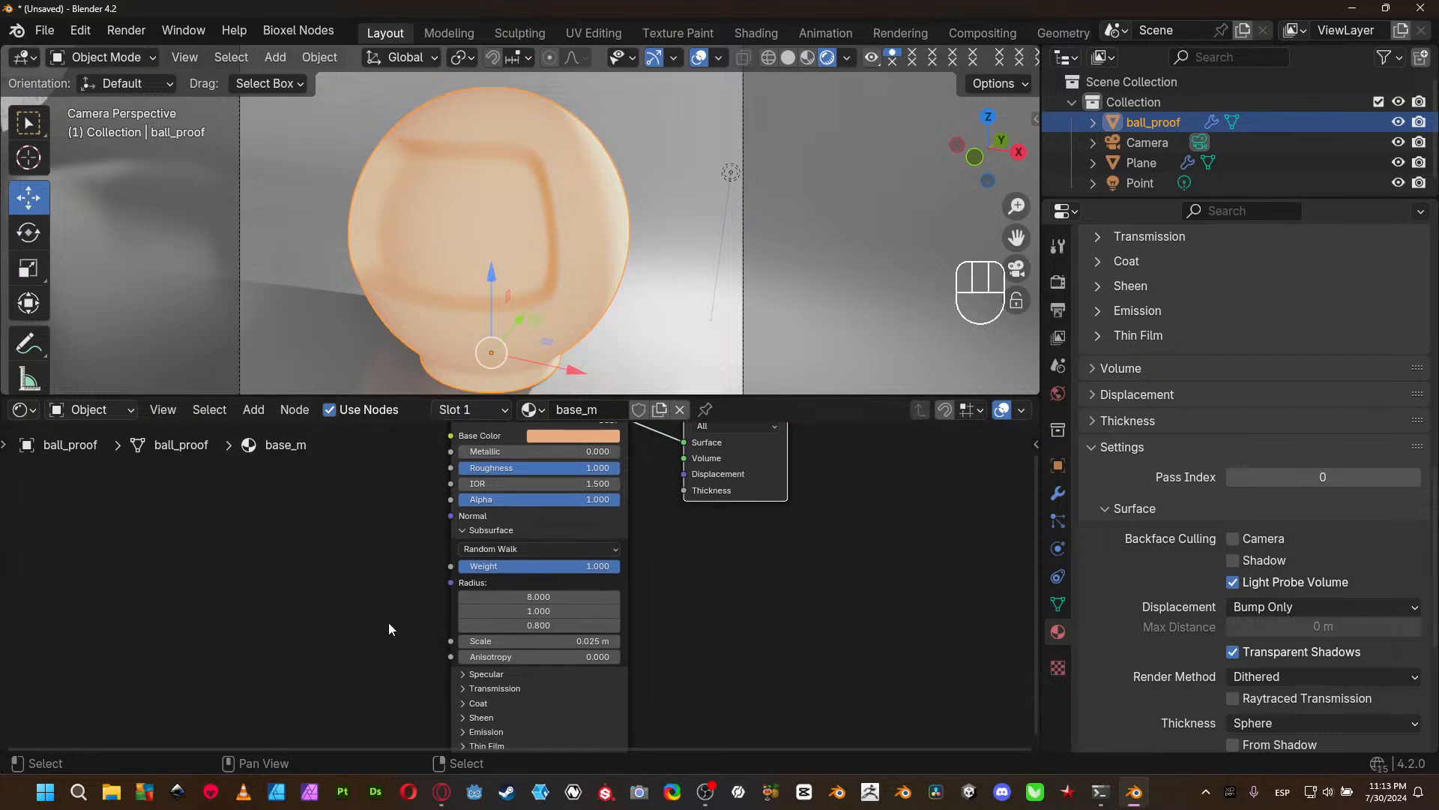
pyautogui.moveTo(741, 652); pyautogui.dragTo(743, 644, button='middle')
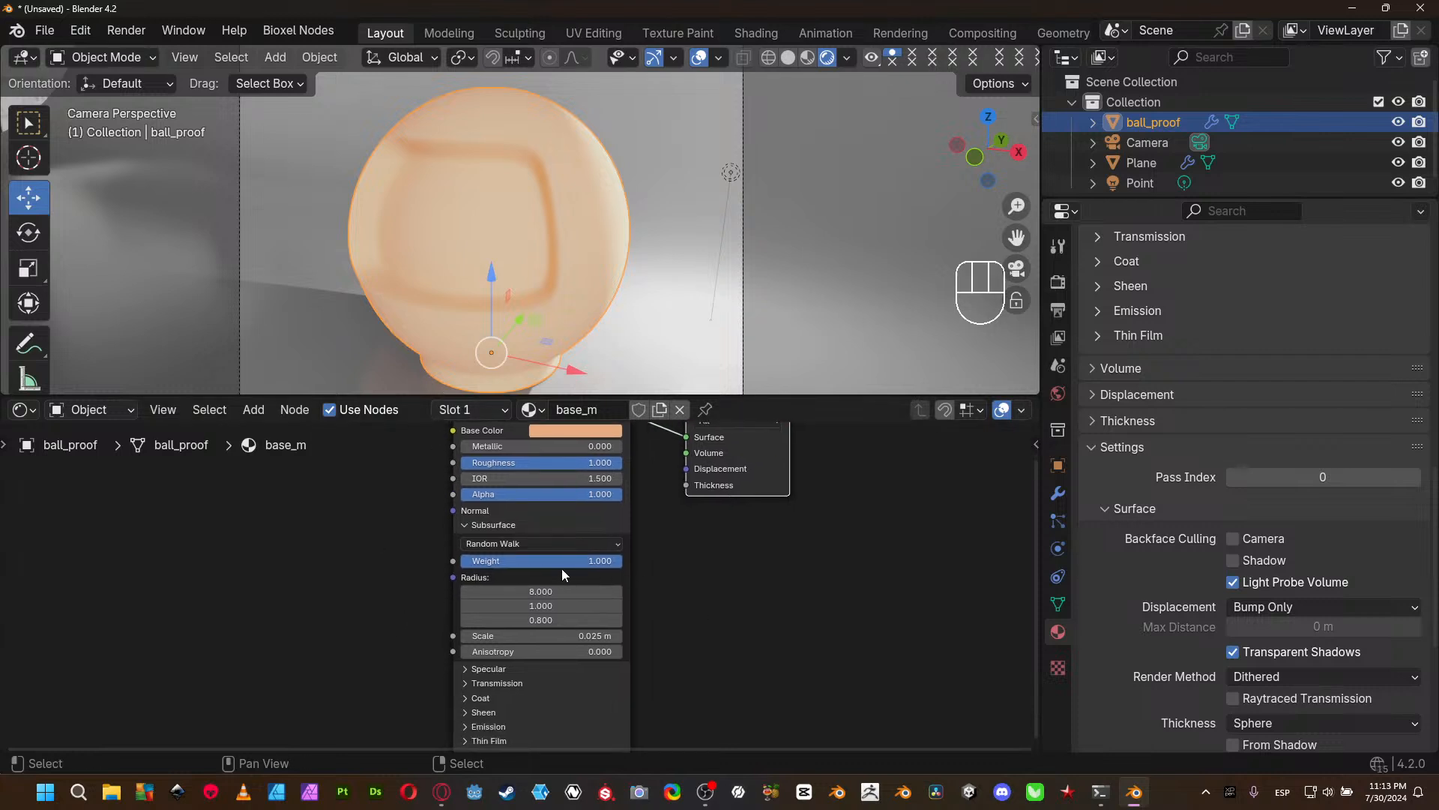
pyautogui.moveTo(604, 560); pyautogui.dragTo(465, 561)
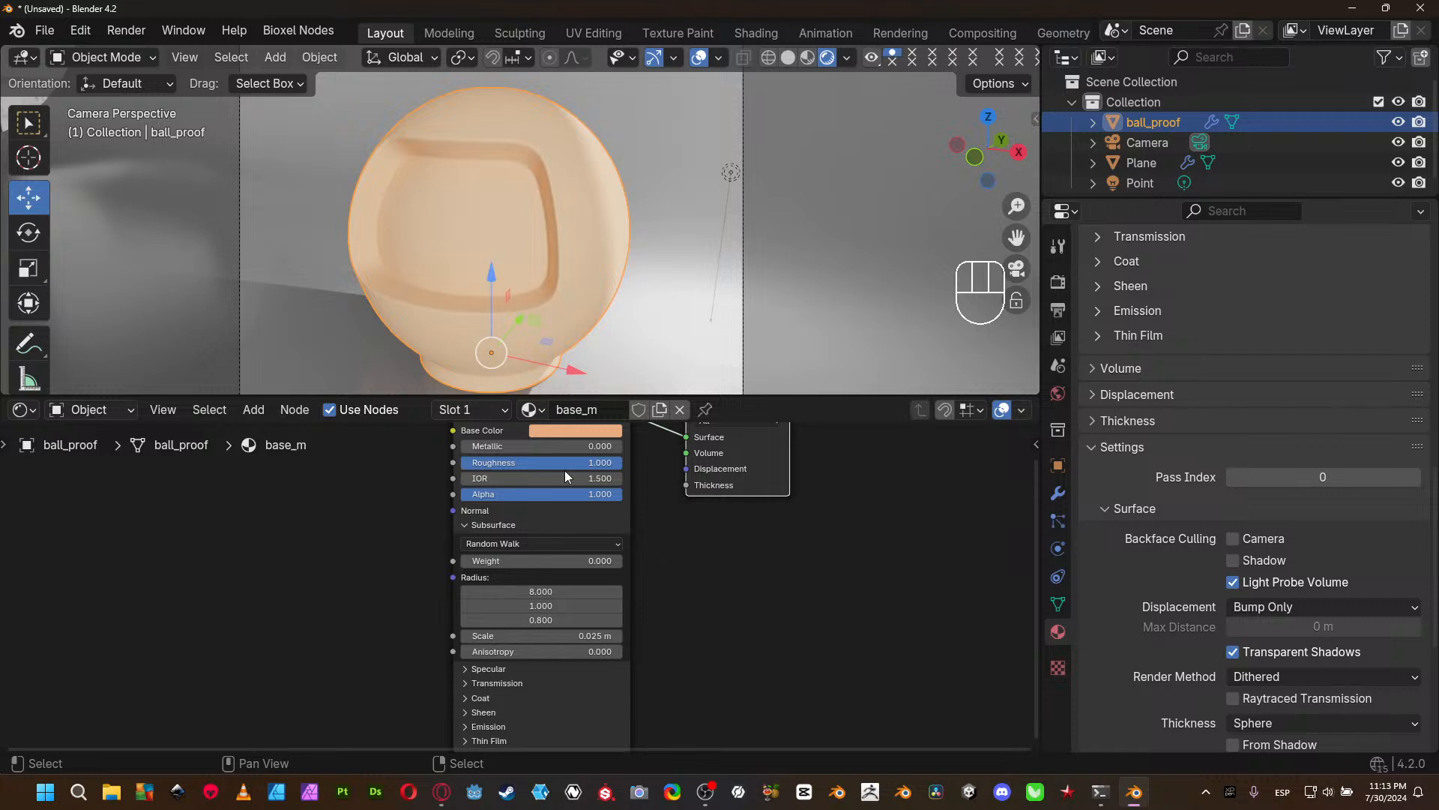
# - Change the Base Color of ball_proof's material to a stronger orange (Hue 0.042, Saturation 0.893) and set Roughness to 0.490
pyautogui.click(586, 428)
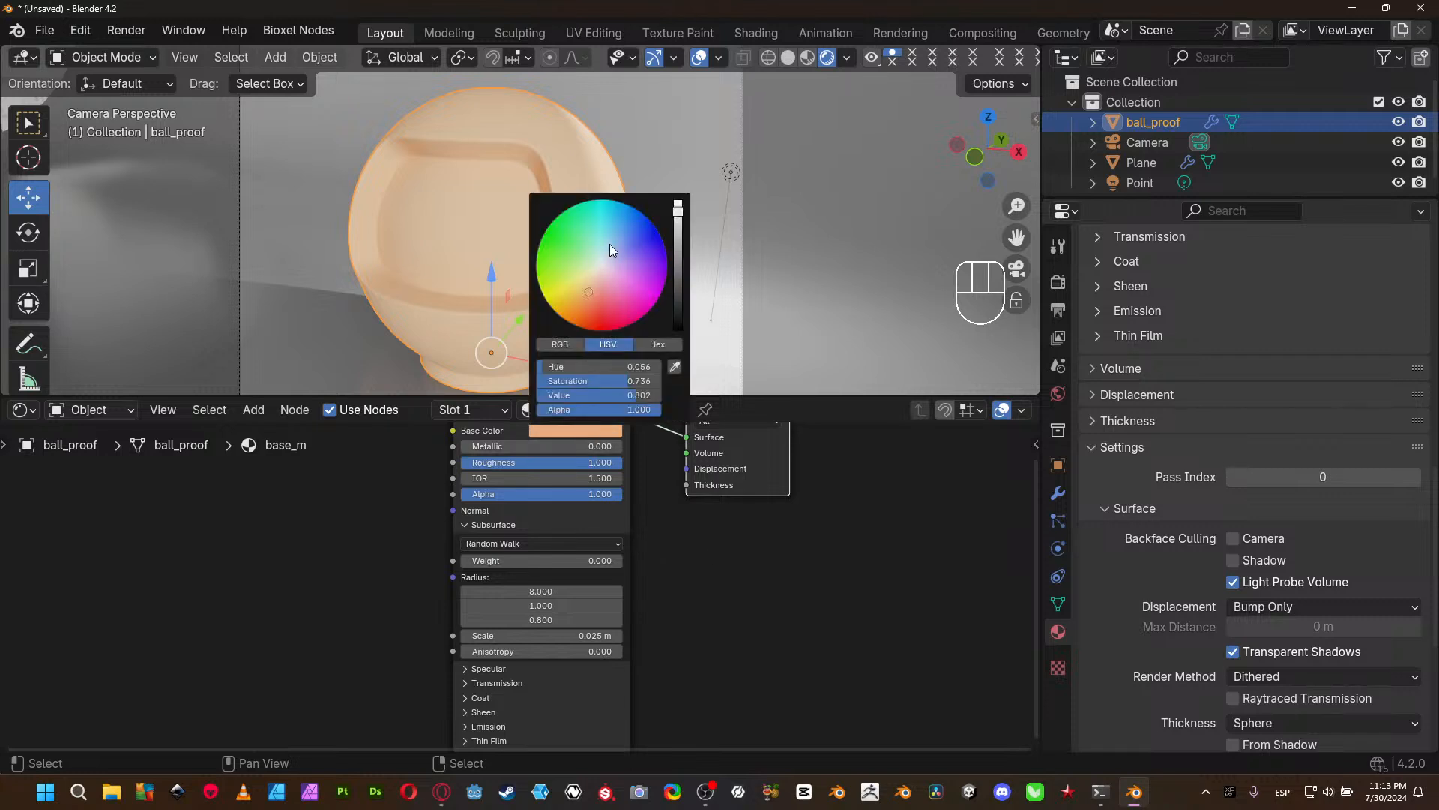
pyautogui.moveTo(588, 297); pyautogui.dragTo(585, 304)
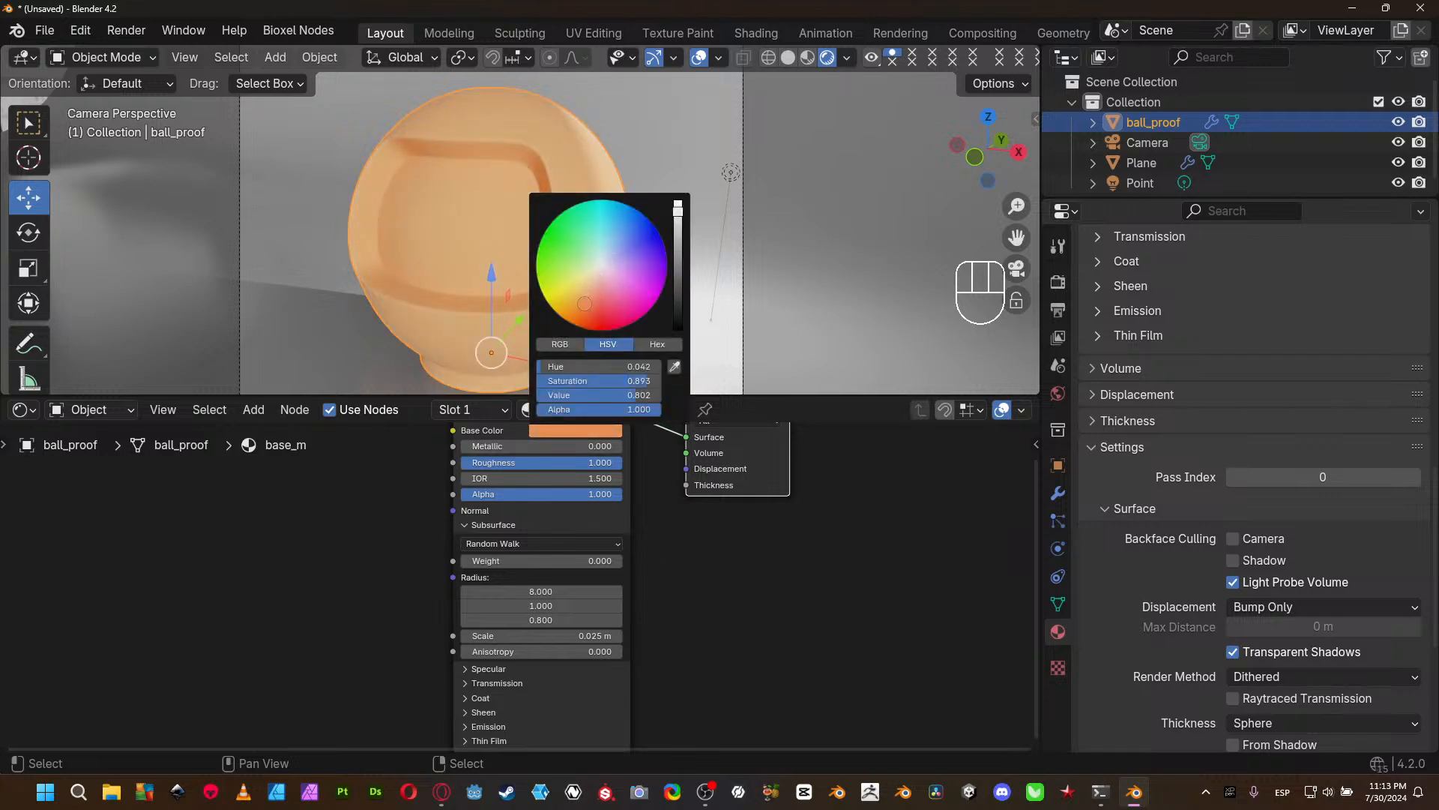
pyautogui.moveTo(638, 547); pyautogui.dragTo(673, 589, button='middle')
pyautogui.moveTo(637, 506); pyautogui.dragTo(574, 506)
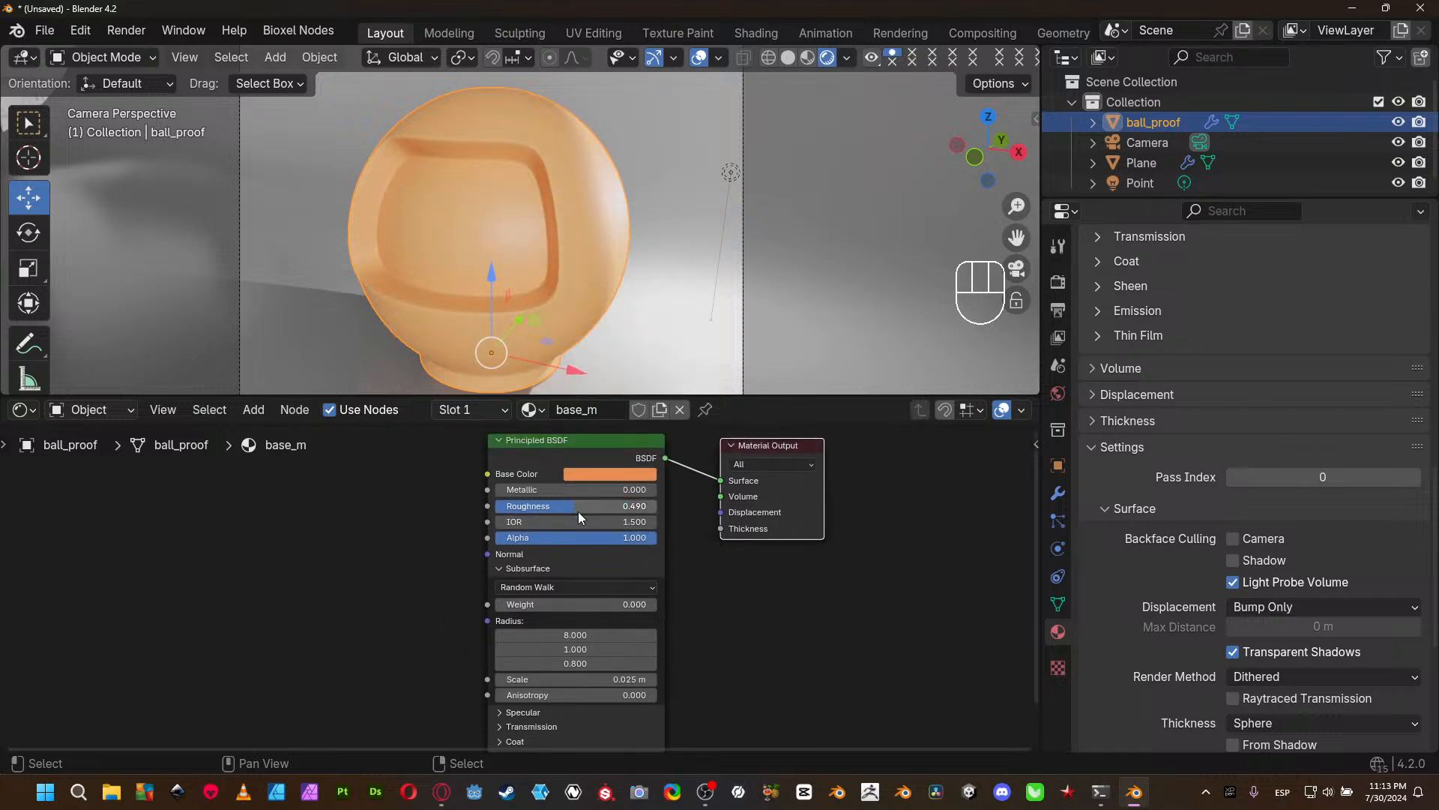
# - Collapse the Subsurface section of ball_proof's Principled BSDF node and expand its Specular section
pyautogui.moveTo(706, 640); pyautogui.dragTo(701, 597, button='middle')
pyautogui.moveTo(696, 623); pyautogui.dragTo(694, 619, button='middle')
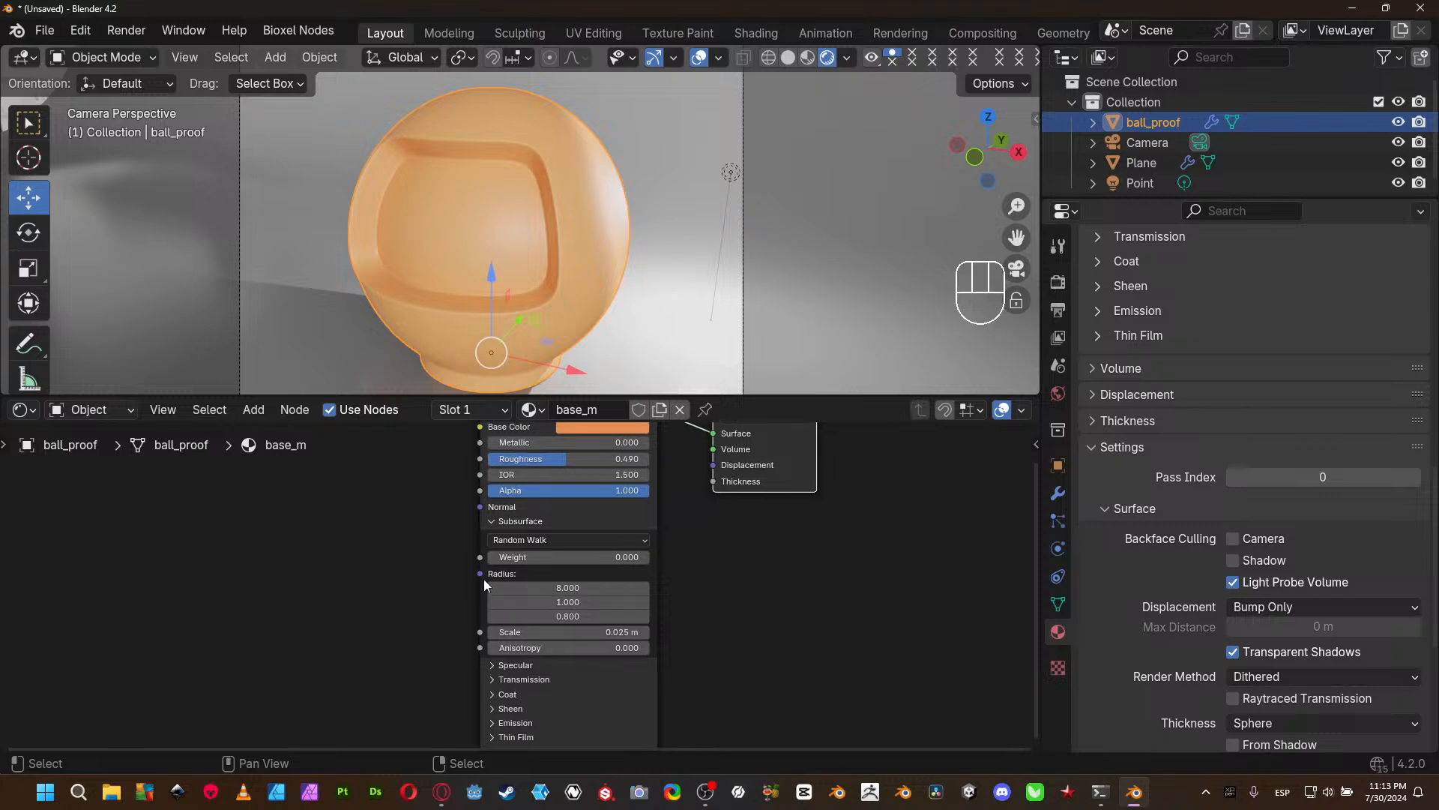
pyautogui.click(489, 519)
pyautogui.click(496, 523)
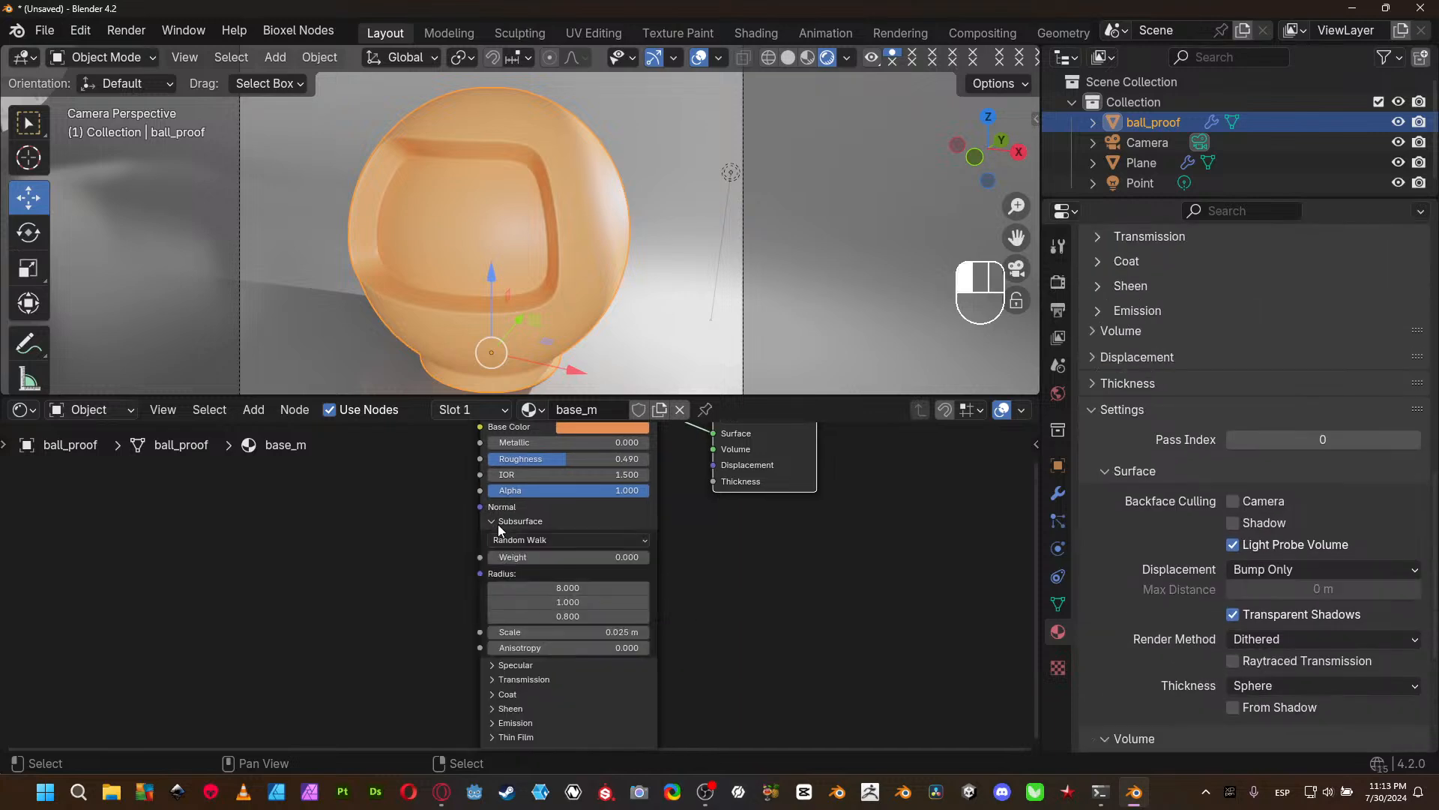
pyautogui.click(494, 521)
pyautogui.click(504, 535)
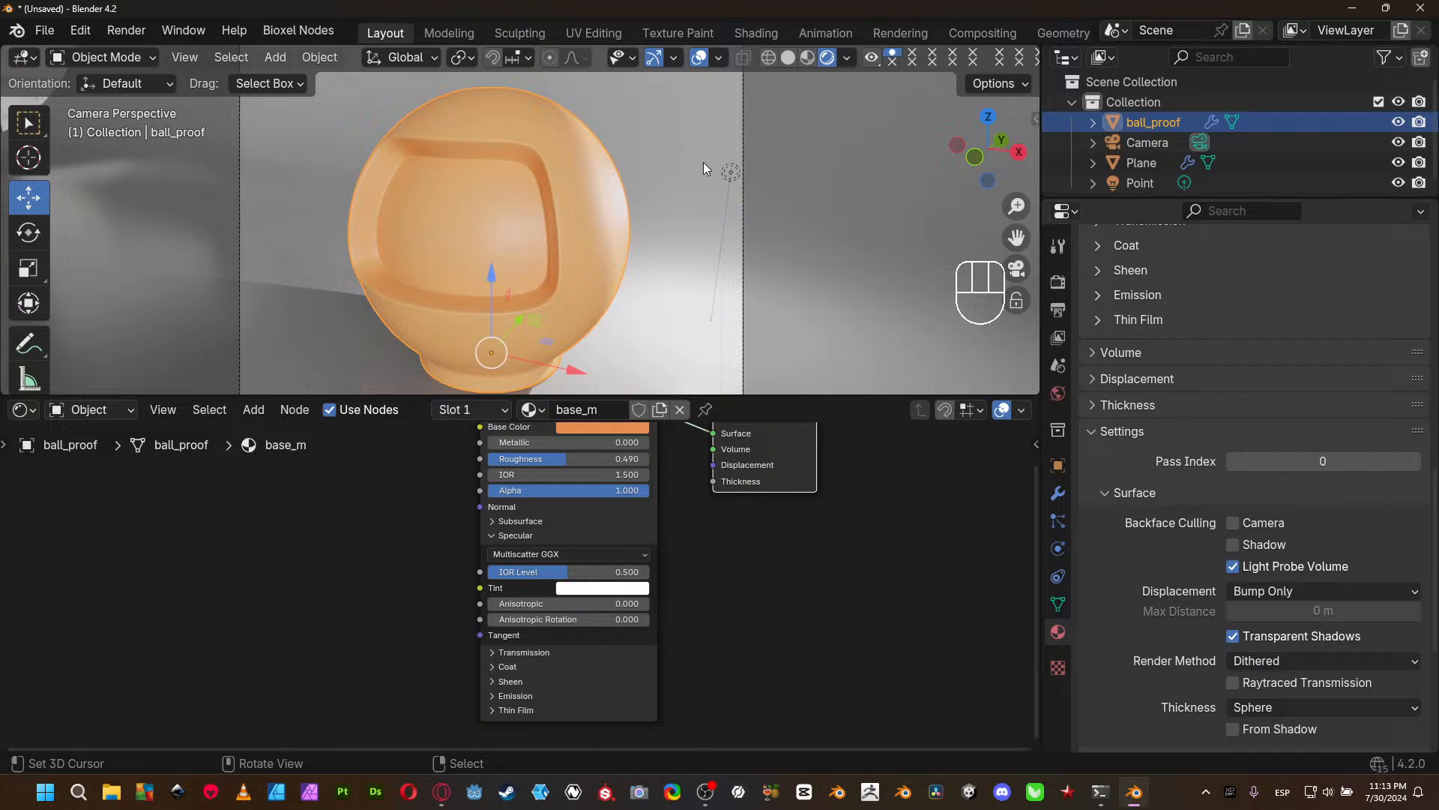
# - Try a saturated blue Specular Tint on ball_proof's material and undo the color change
pyautogui.click(731, 173)
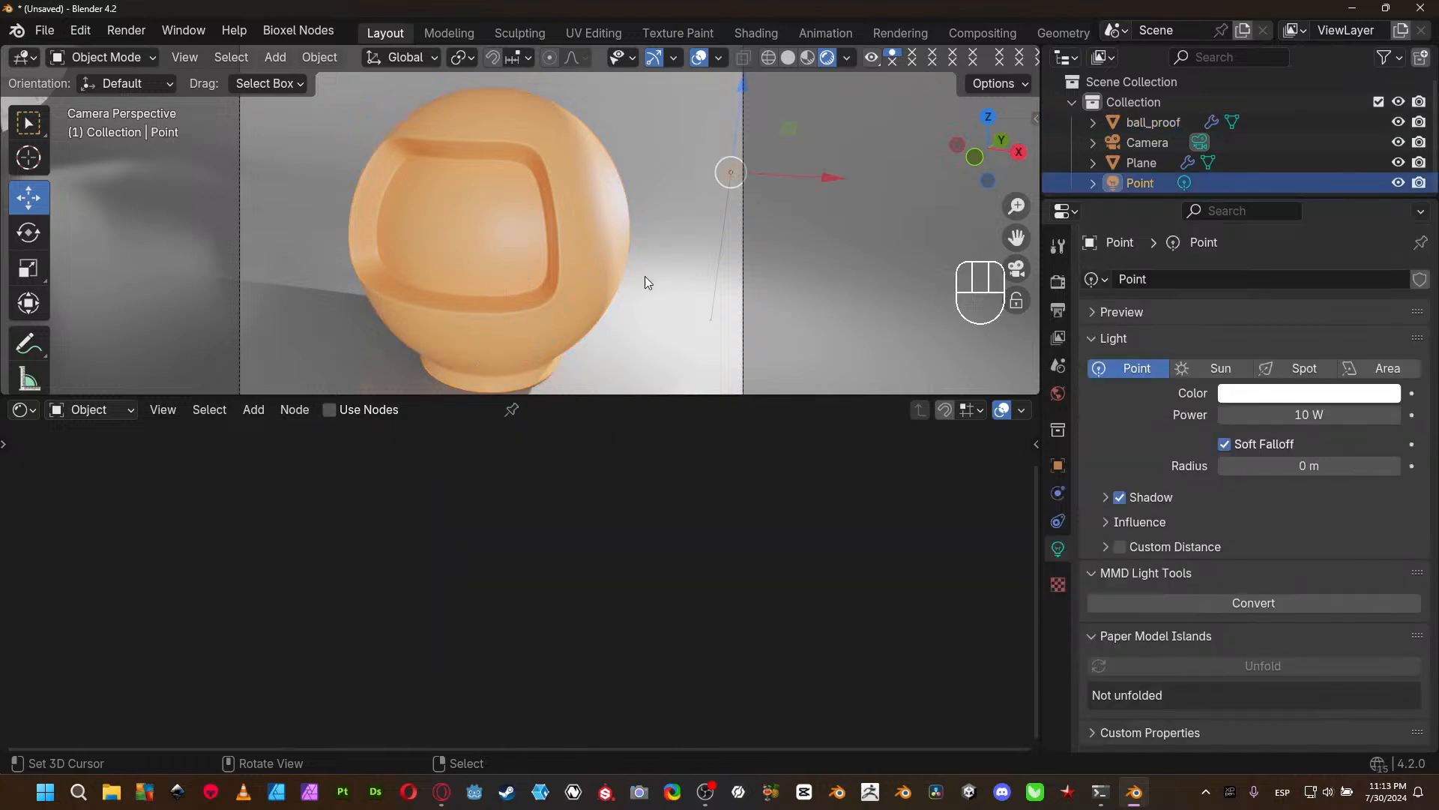
pyautogui.click(585, 219)
pyautogui.click(595, 588)
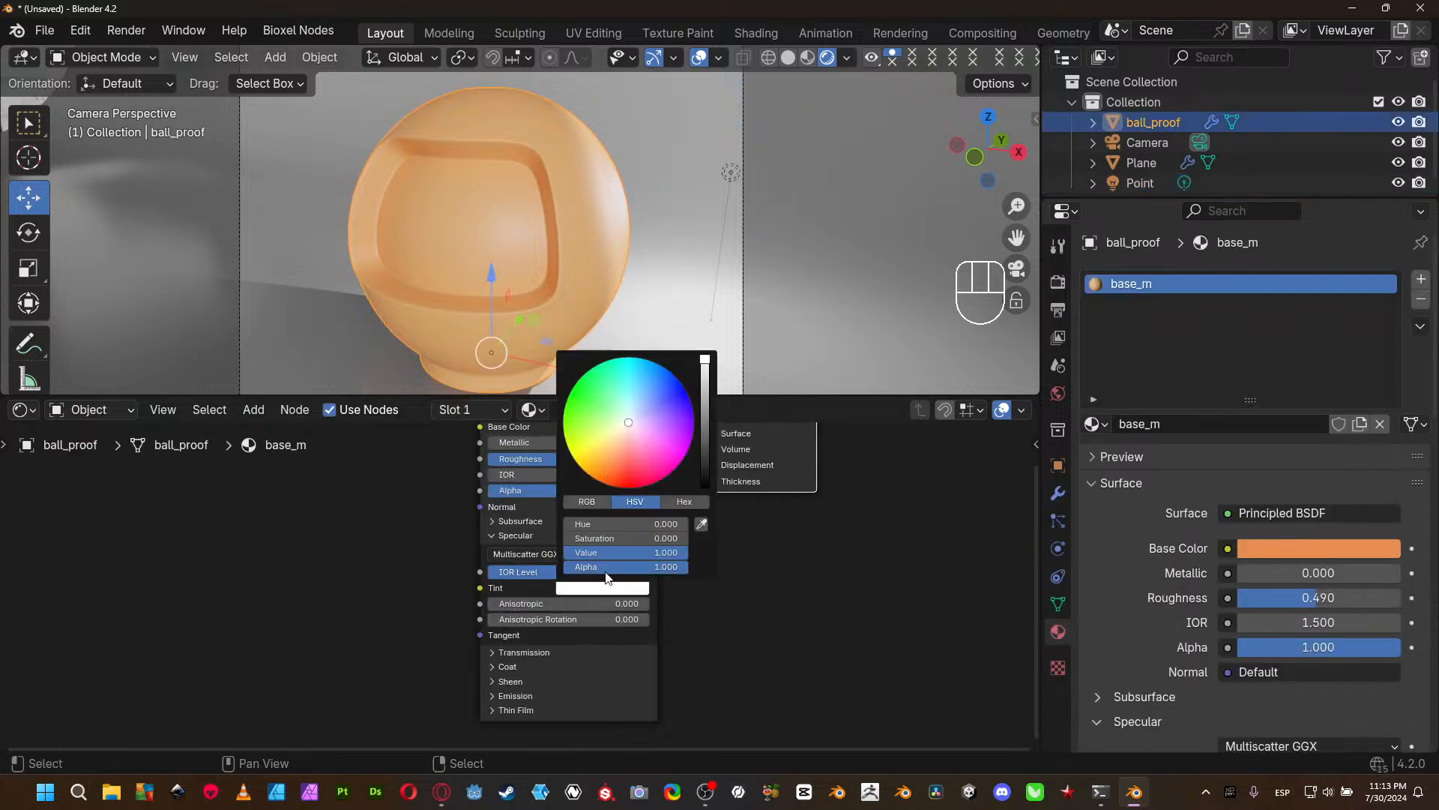
pyautogui.moveTo(634, 388); pyautogui.dragTo(671, 374)
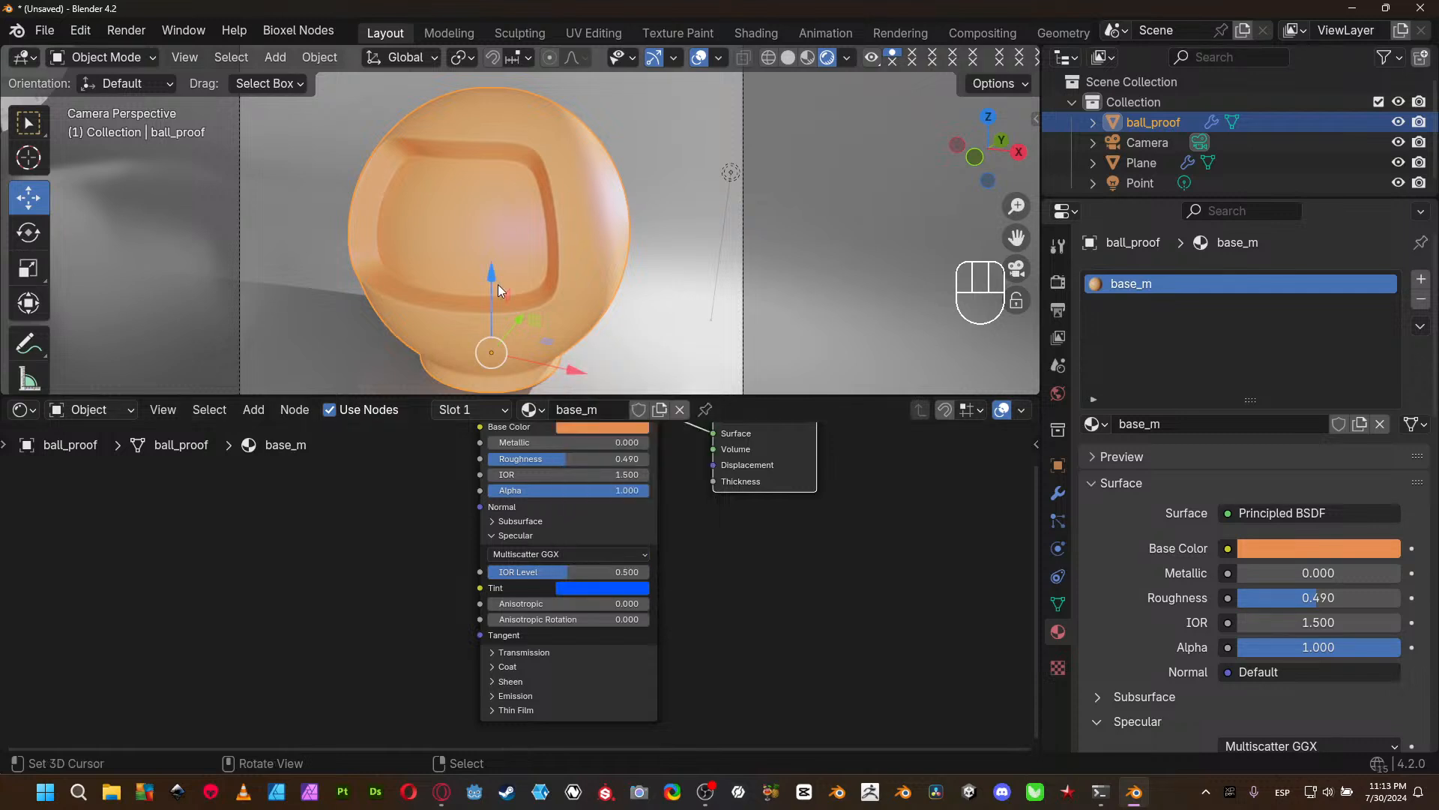
pyautogui.hotkey('ctrl', 'z')
# - Lower the Specular IOR Level of ball_proof's material to 0.435
pyautogui.moveTo(568, 565)
pyautogui.mouseDown()
pyautogui.moveTo(491, 572)
pyautogui.moveTo(649, 572)
pyautogui.moveTo(489, 572)
pyautogui.moveTo(649, 573)
pyautogui.moveTo(488, 572)
pyautogui.moveTo(592, 572)
pyautogui.moveTo(556, 572)
pyautogui.mouseUp()
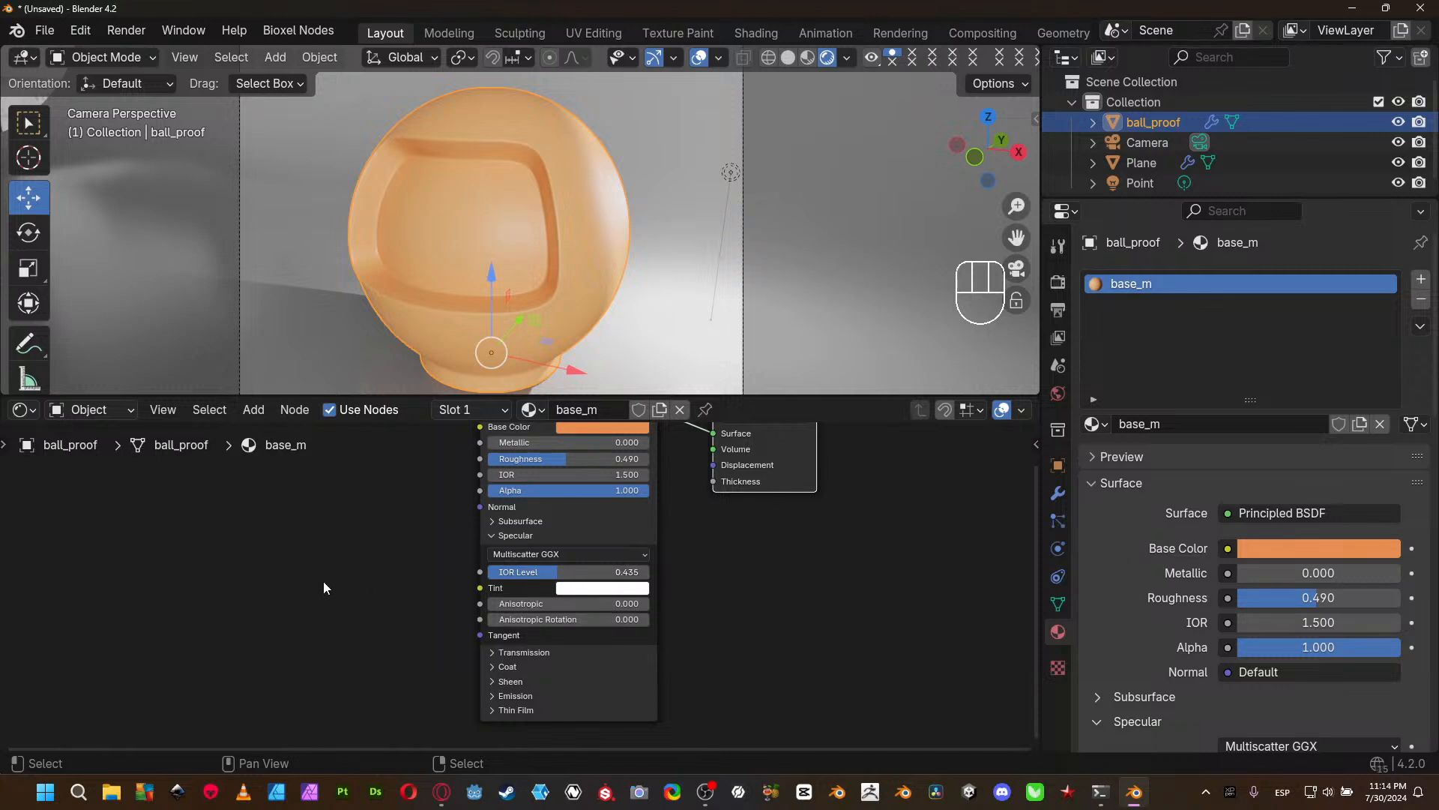
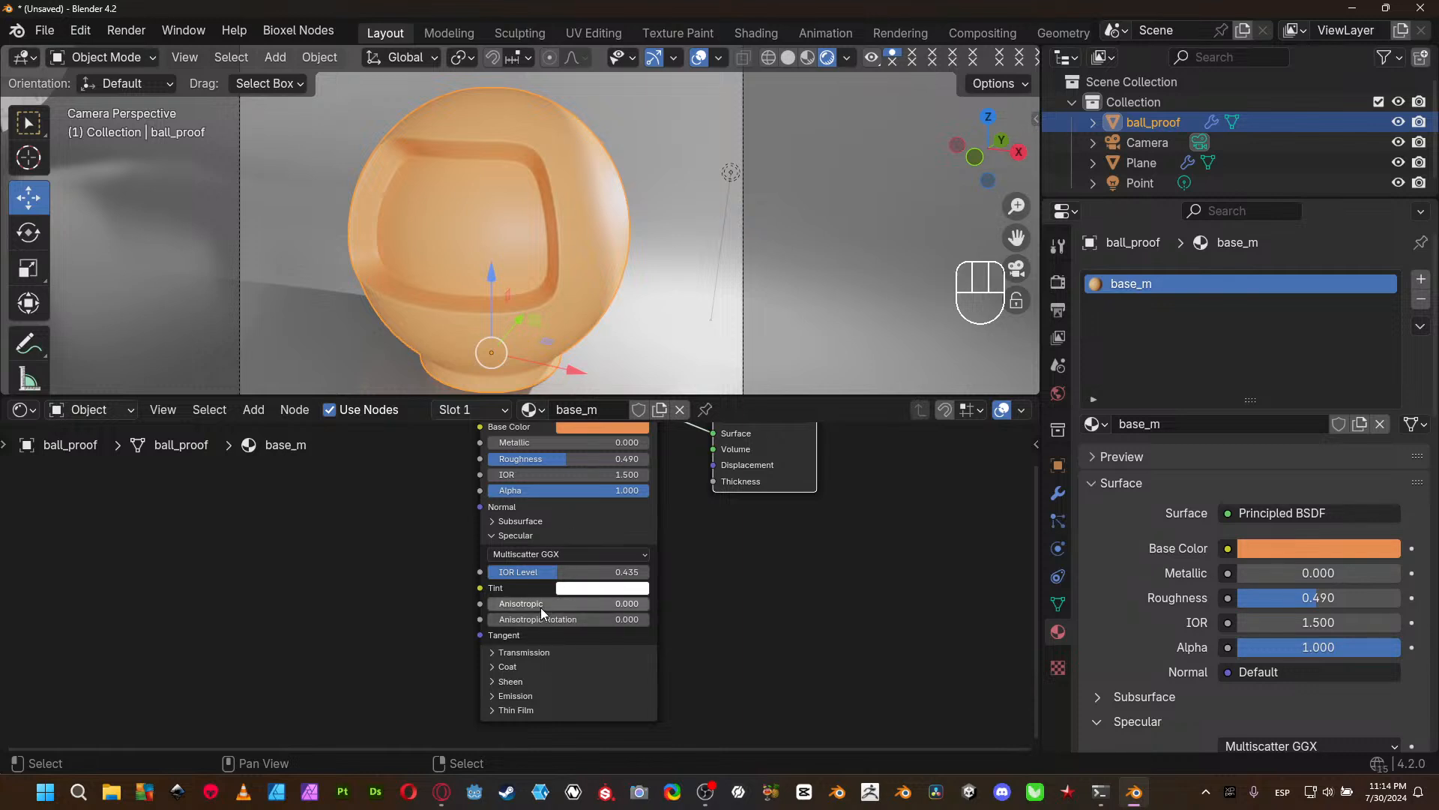
# - Set ball_proof's Specular IOR Level to 1.000, Metallic to 0.542, Roughness to 0.147 and Anisotropic to 1.000
pyautogui.scroll(1, 682, 575)
pyautogui.moveTo(682, 571); pyautogui.dragTo(683, 568)
pyautogui.moveTo(586, 502); pyautogui.dragTo(573, 618, button='middle')
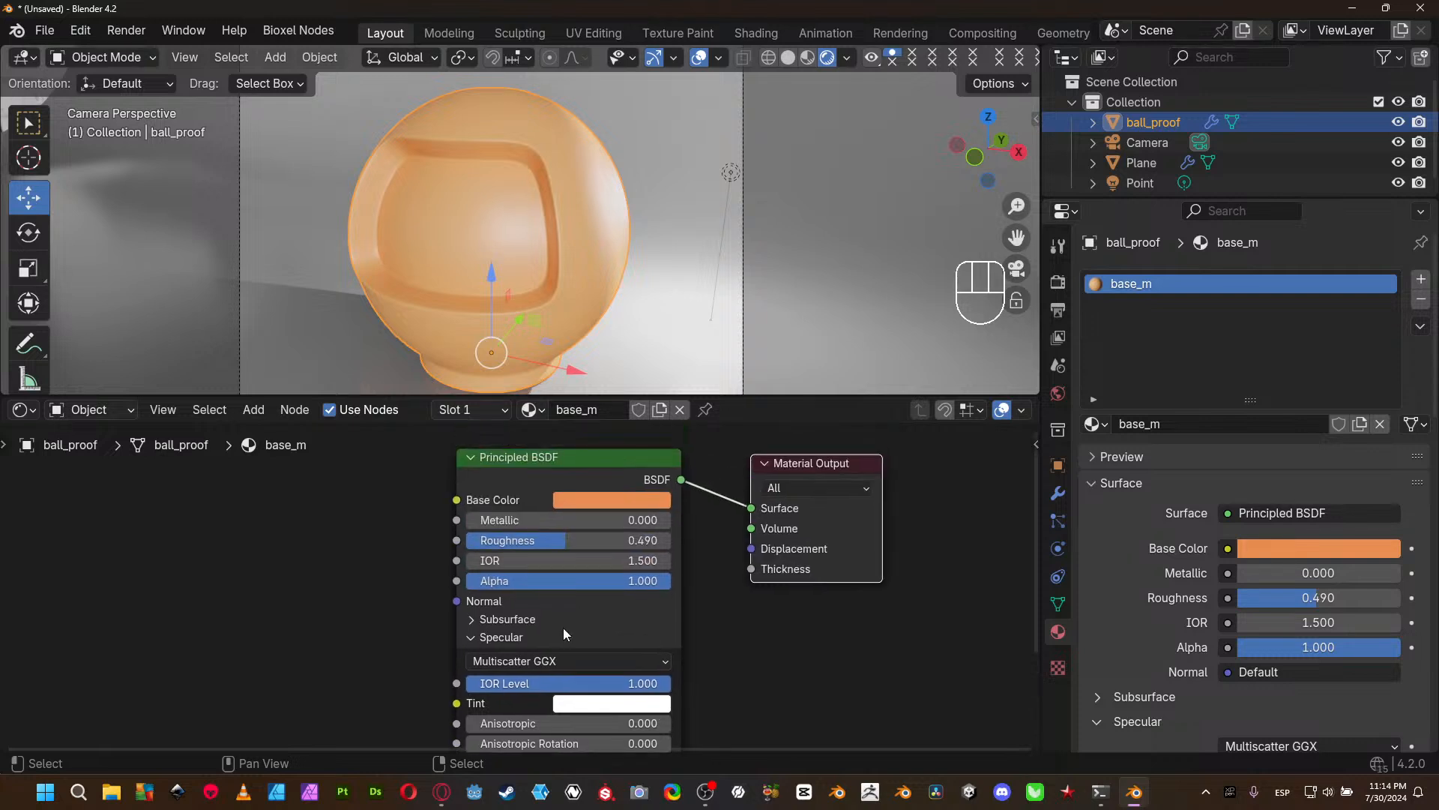
pyautogui.moveTo(559, 542)
pyautogui.mouseDown()
pyautogui.moveTo(497, 537)
pyautogui.moveTo(499, 520)
pyautogui.moveTo(576, 519)
pyautogui.mouseUp()
pyautogui.scroll(1, 762, 727)
pyautogui.moveTo(762, 728); pyautogui.dragTo(749, 592, button='middle')
pyautogui.moveTo(522, 606); pyautogui.dragTo(745, 606)
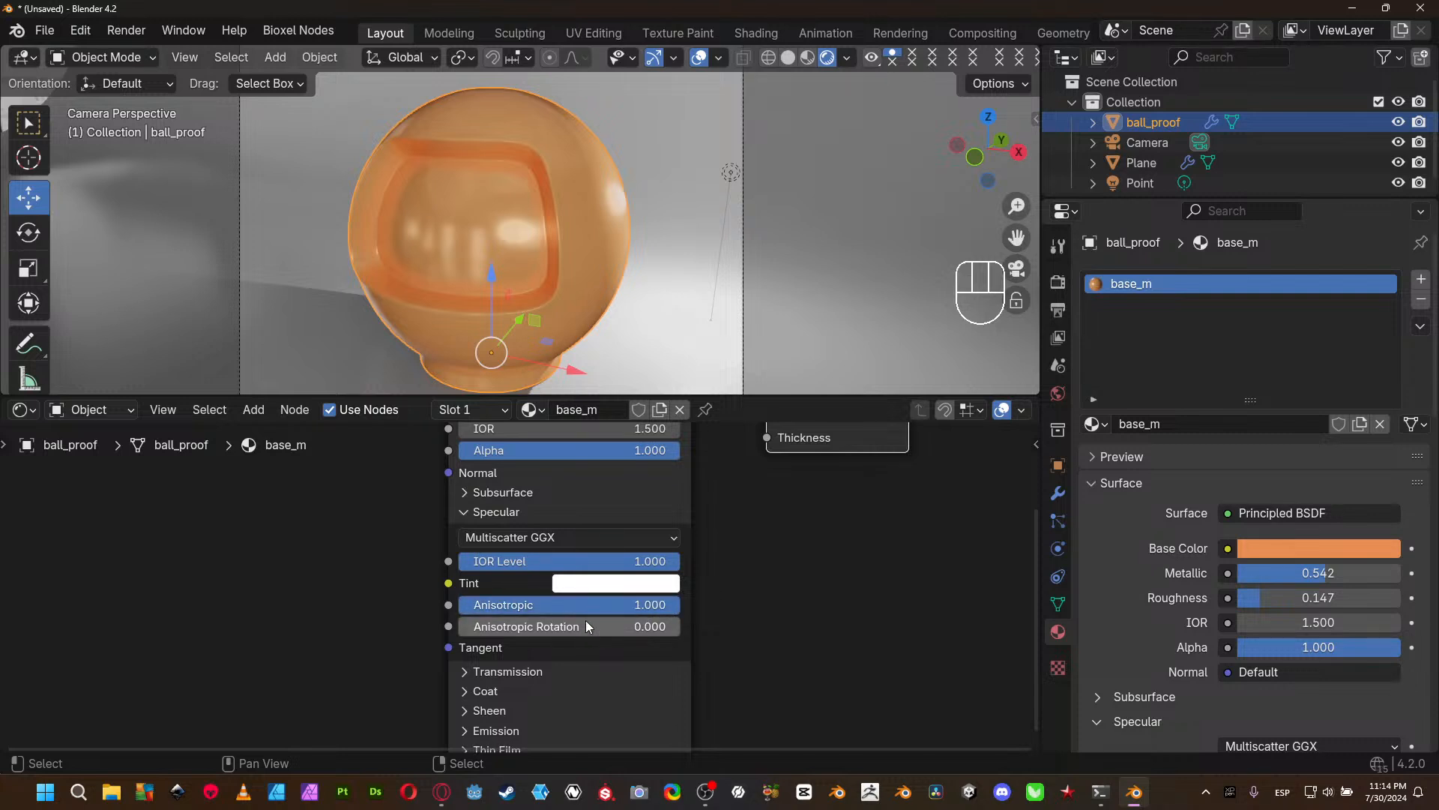
# - Switch the scene's render engine from EEVEE to Cycles
pyautogui.click(1058, 281)
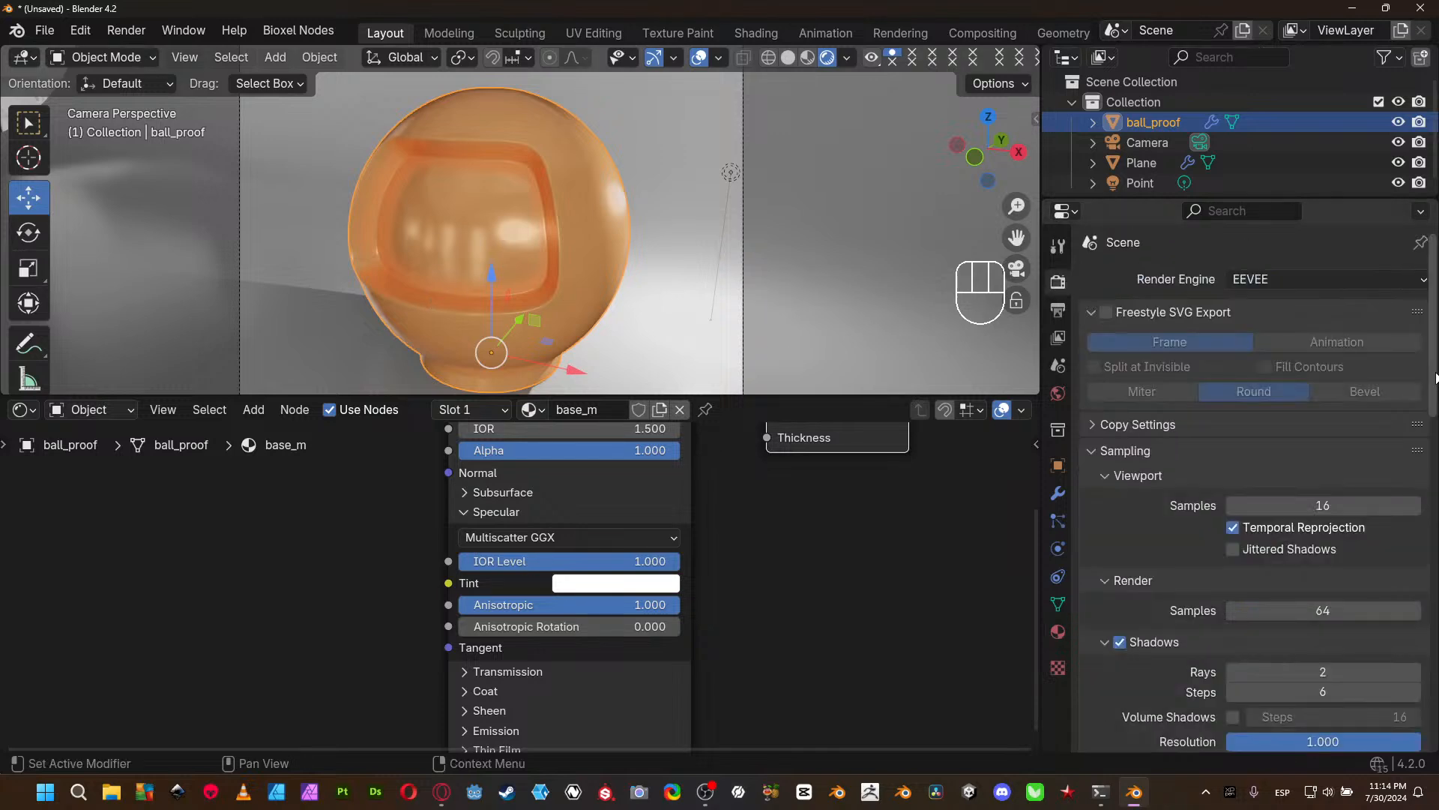
pyautogui.click(1325, 284)
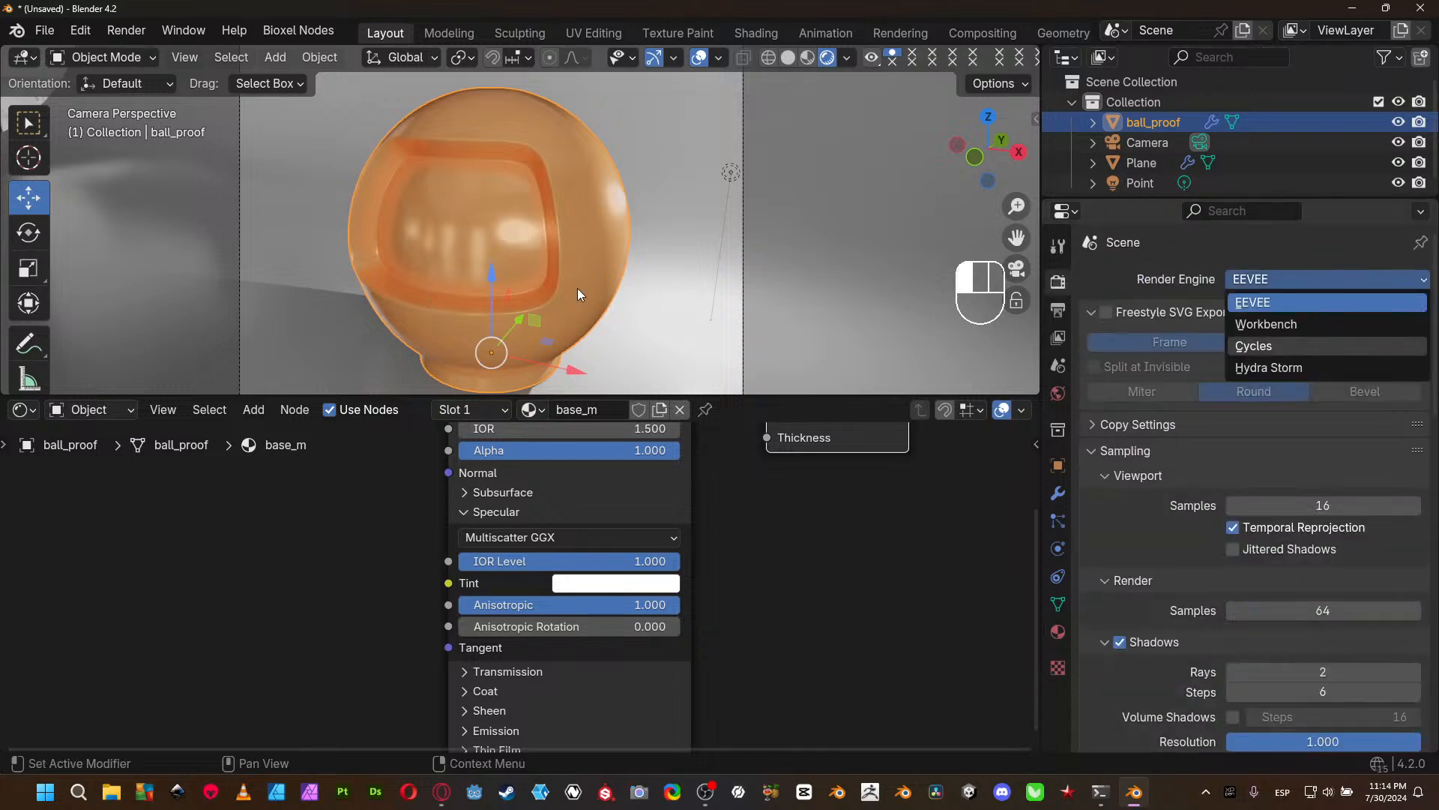
pyautogui.click(1306, 344)
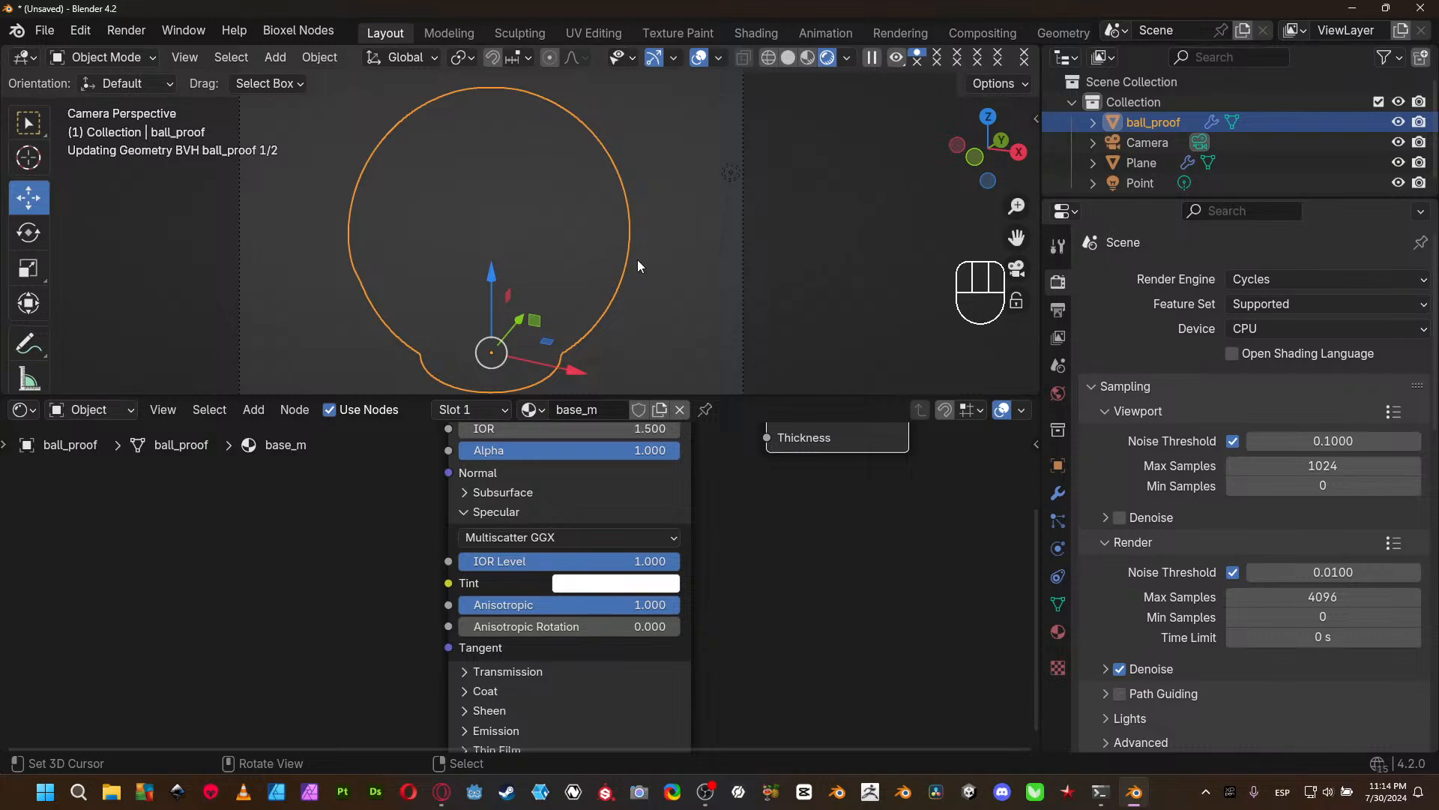
# - Set the Cycles viewport sampling to a 0.74 noise threshold, 128 max samples and 32 min samples
pyautogui.click(1299, 443)
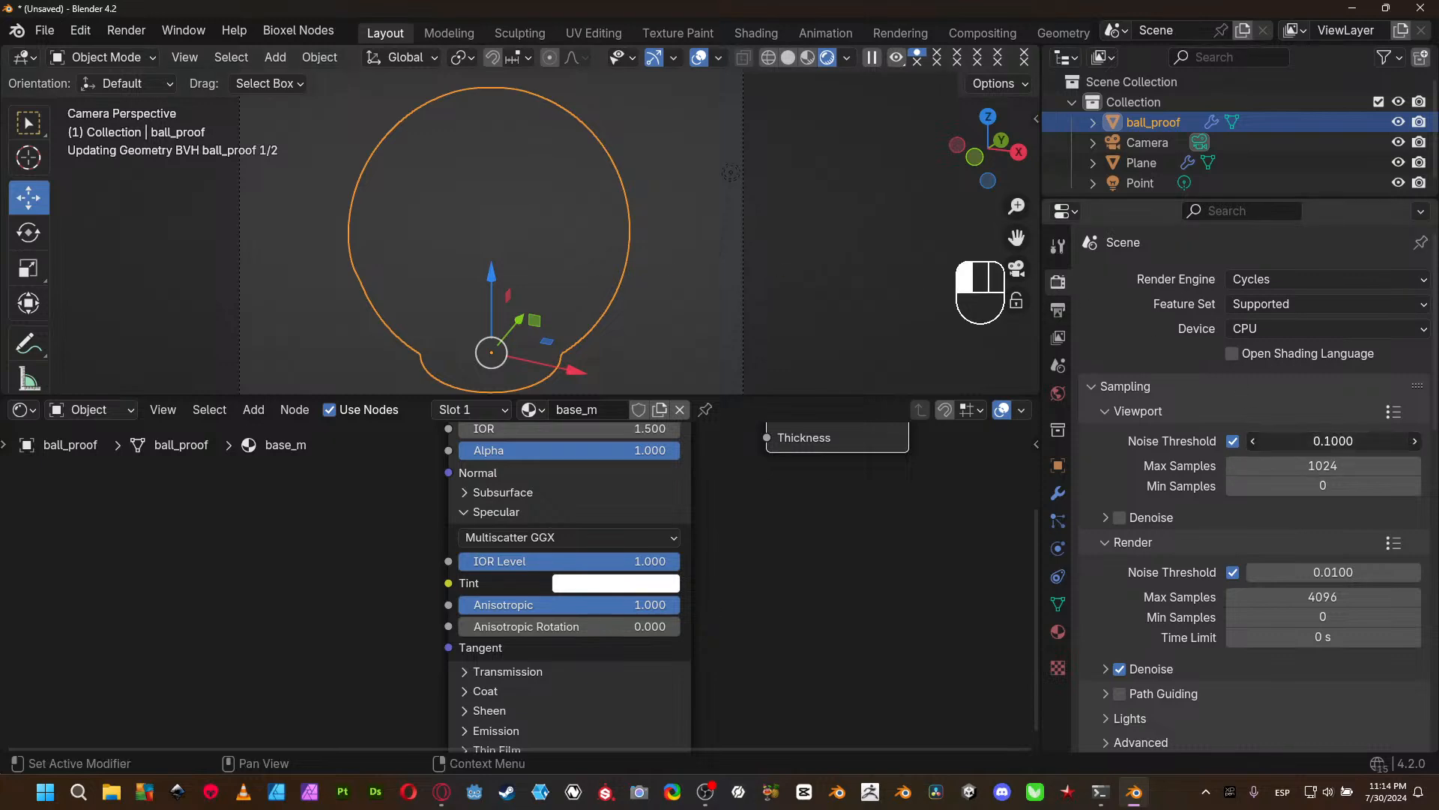
pyautogui.press('BackSpace')
pyautogui.write('.')
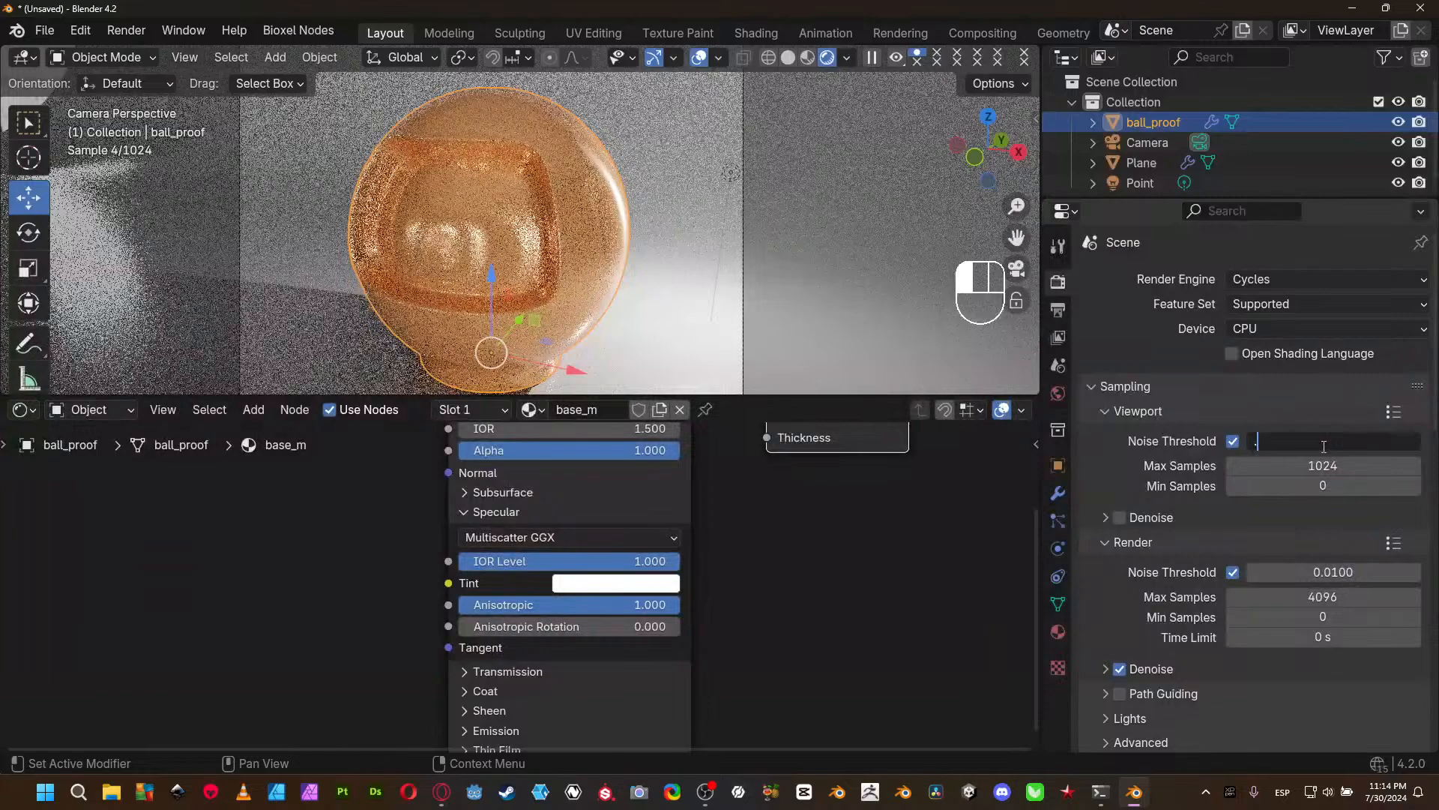
pyautogui.write('74')
pyautogui.press('Tab')
pyautogui.write('128')
pyautogui.press('Tab')
pyautogui.write('32')
pyautogui.press('Return')
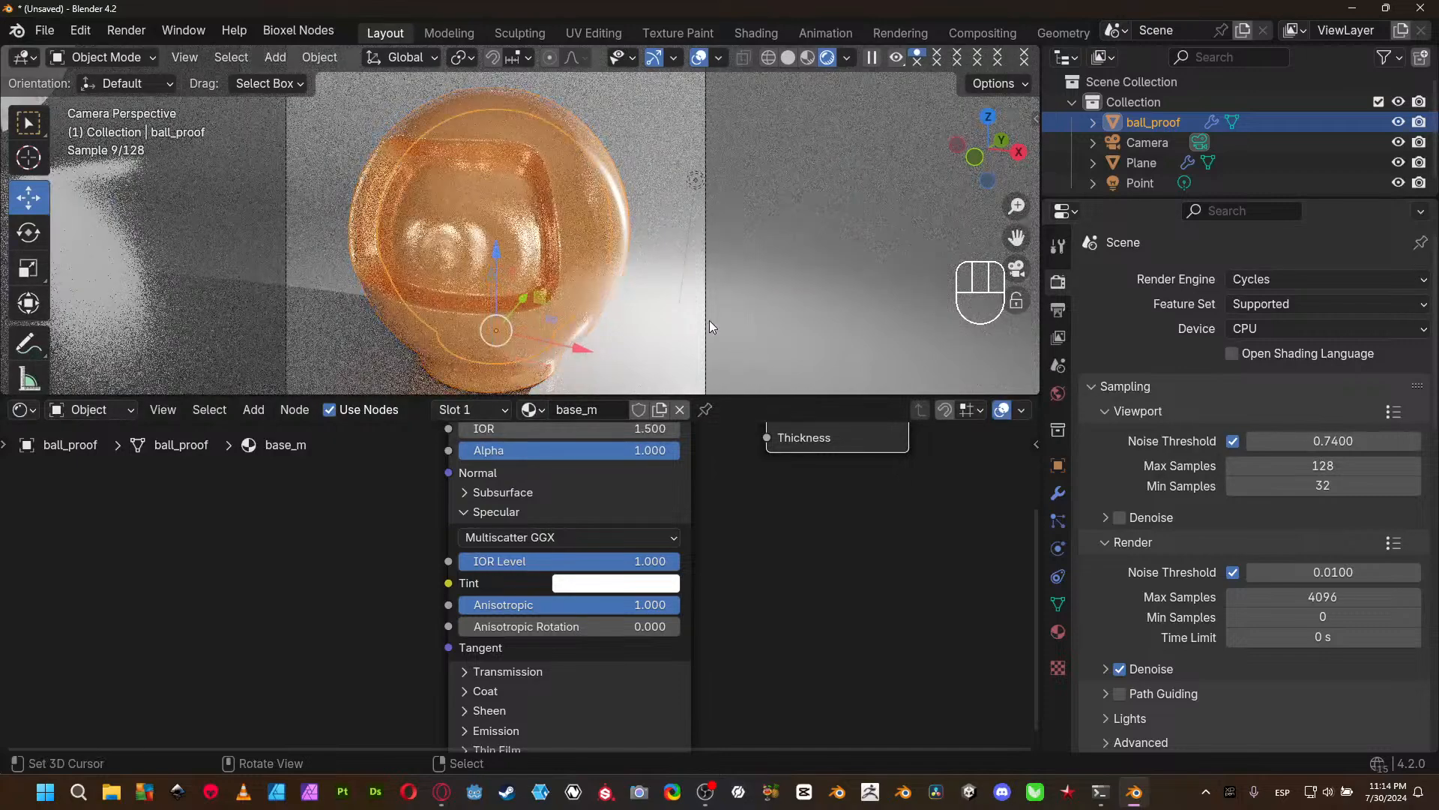
# - Limit the viewport render to a region around the ball and set the Cycles device to GPU Compute
pyautogui.keyDown('ctrl'); pyautogui.moveTo(709, 321); pyautogui.dragTo(592, 270, button='middle'); pyautogui.keyUp('ctrl')
pyautogui.hotkey('ctrl', 'b')
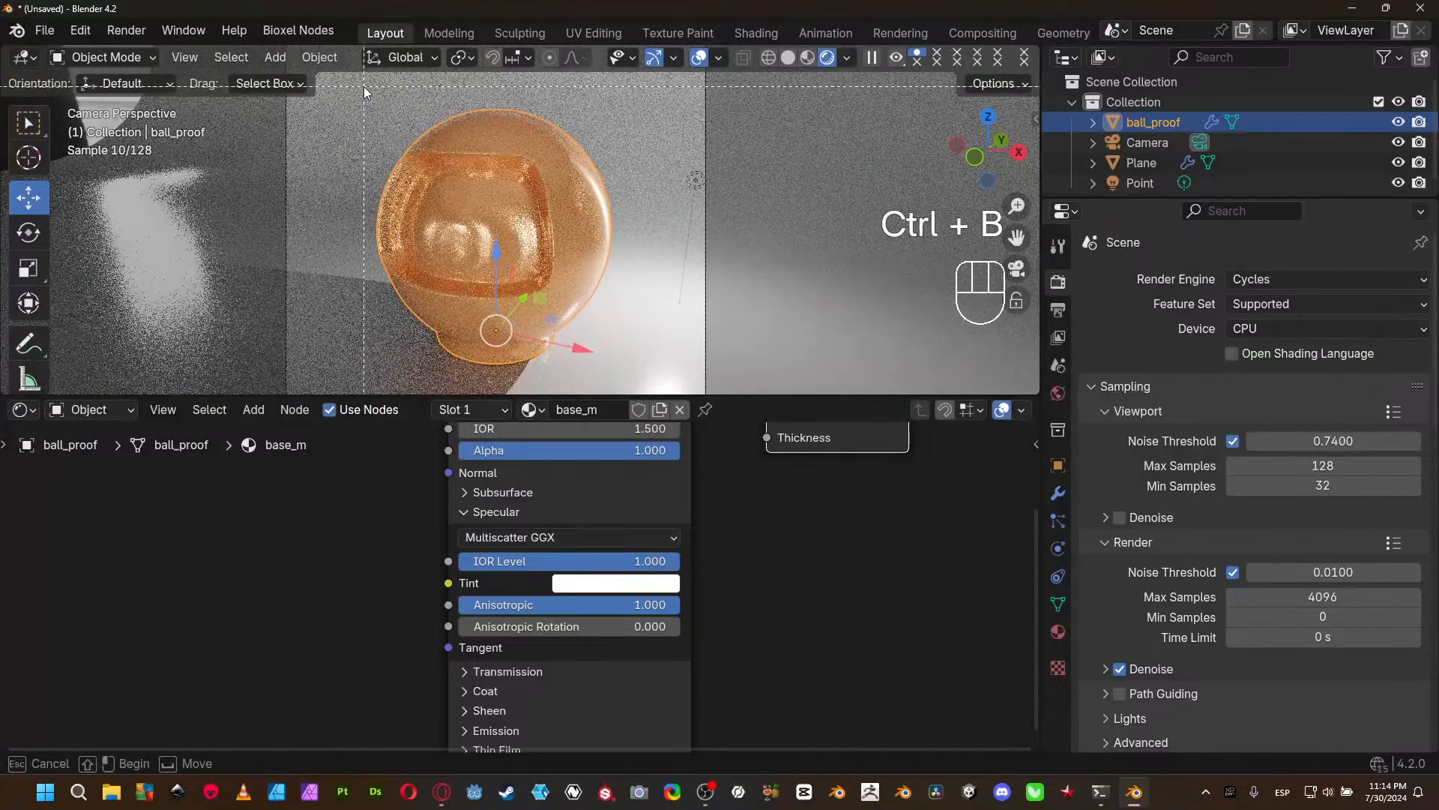
pyautogui.moveTo(349, 81); pyautogui.dragTo(653, 383)
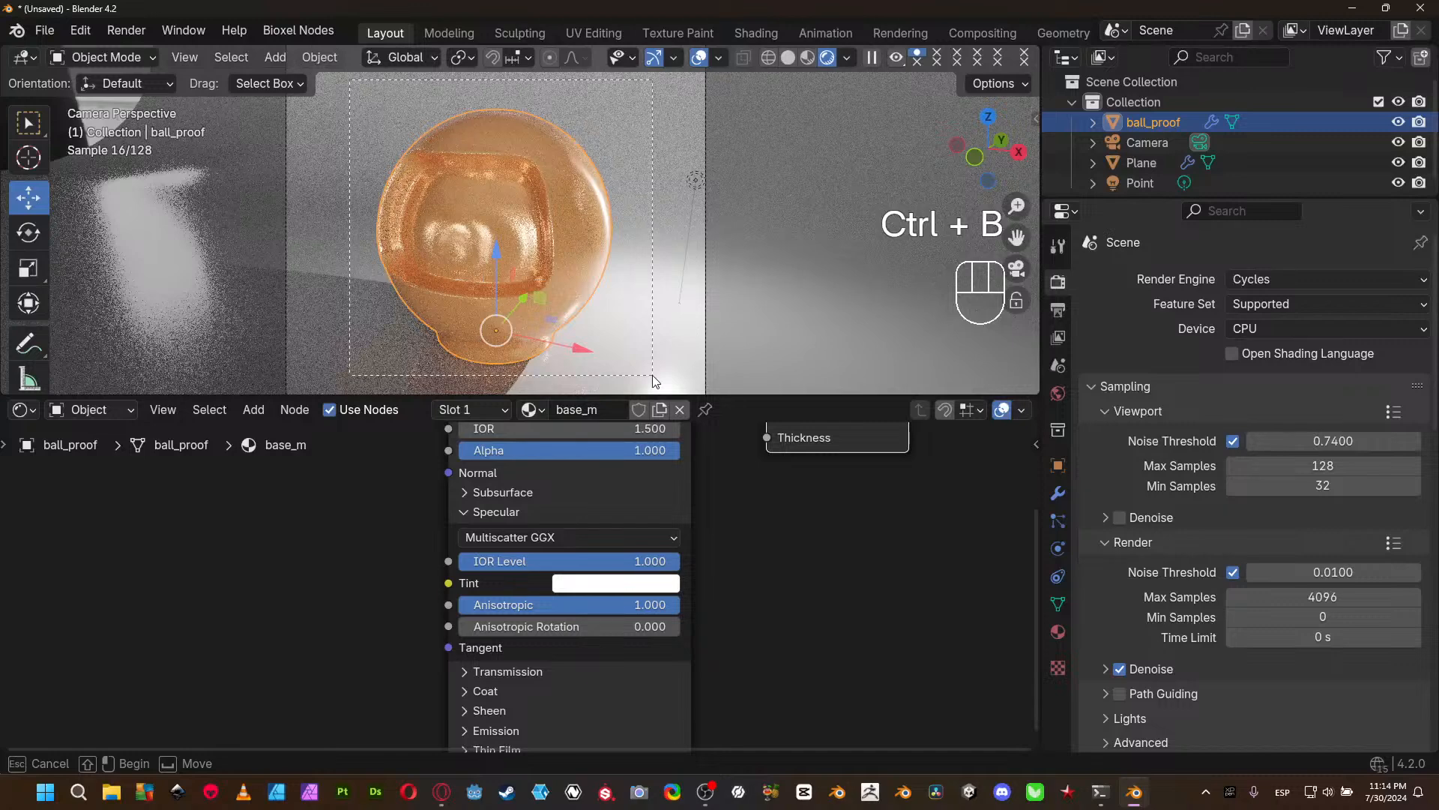
pyautogui.click(1270, 327)
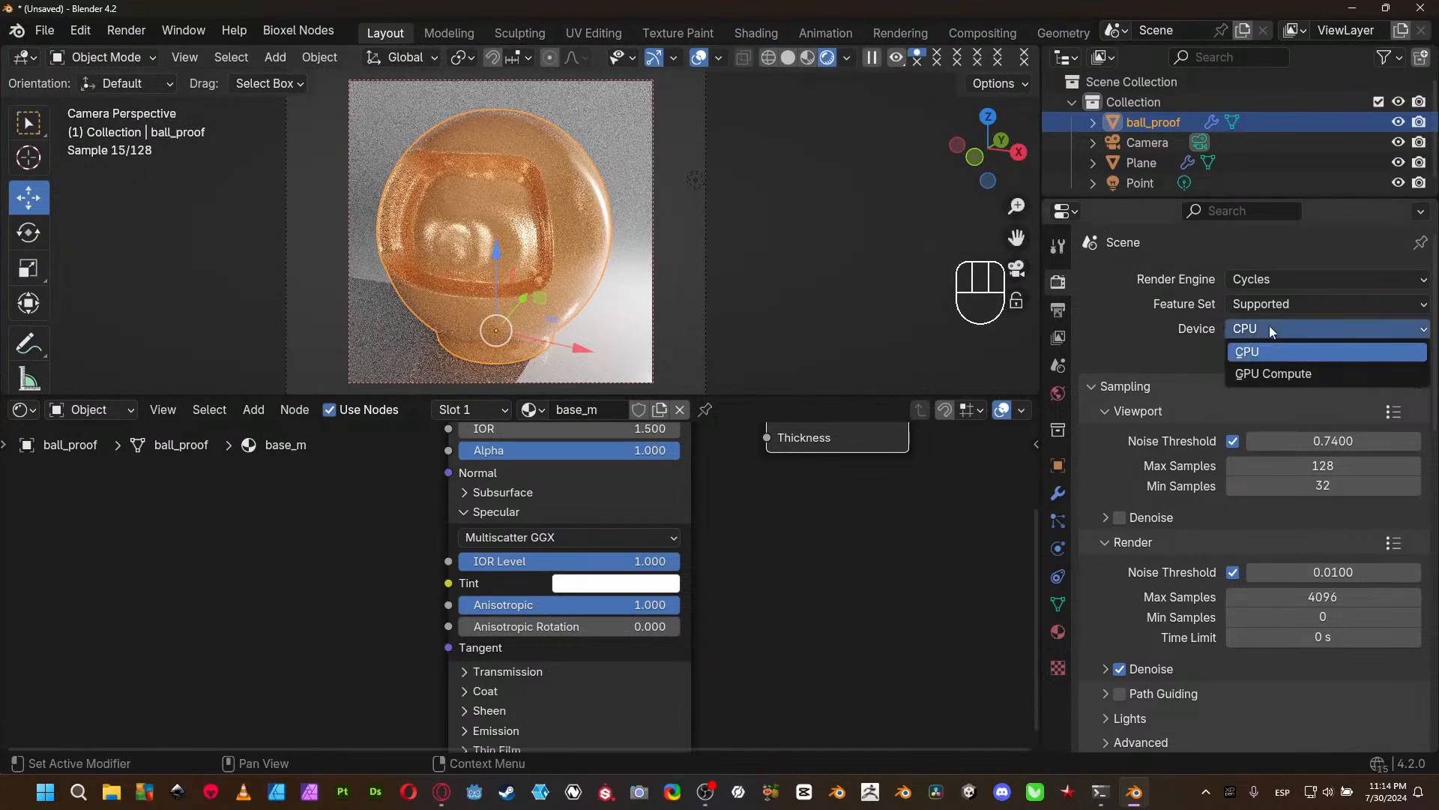
pyautogui.click(1258, 373)
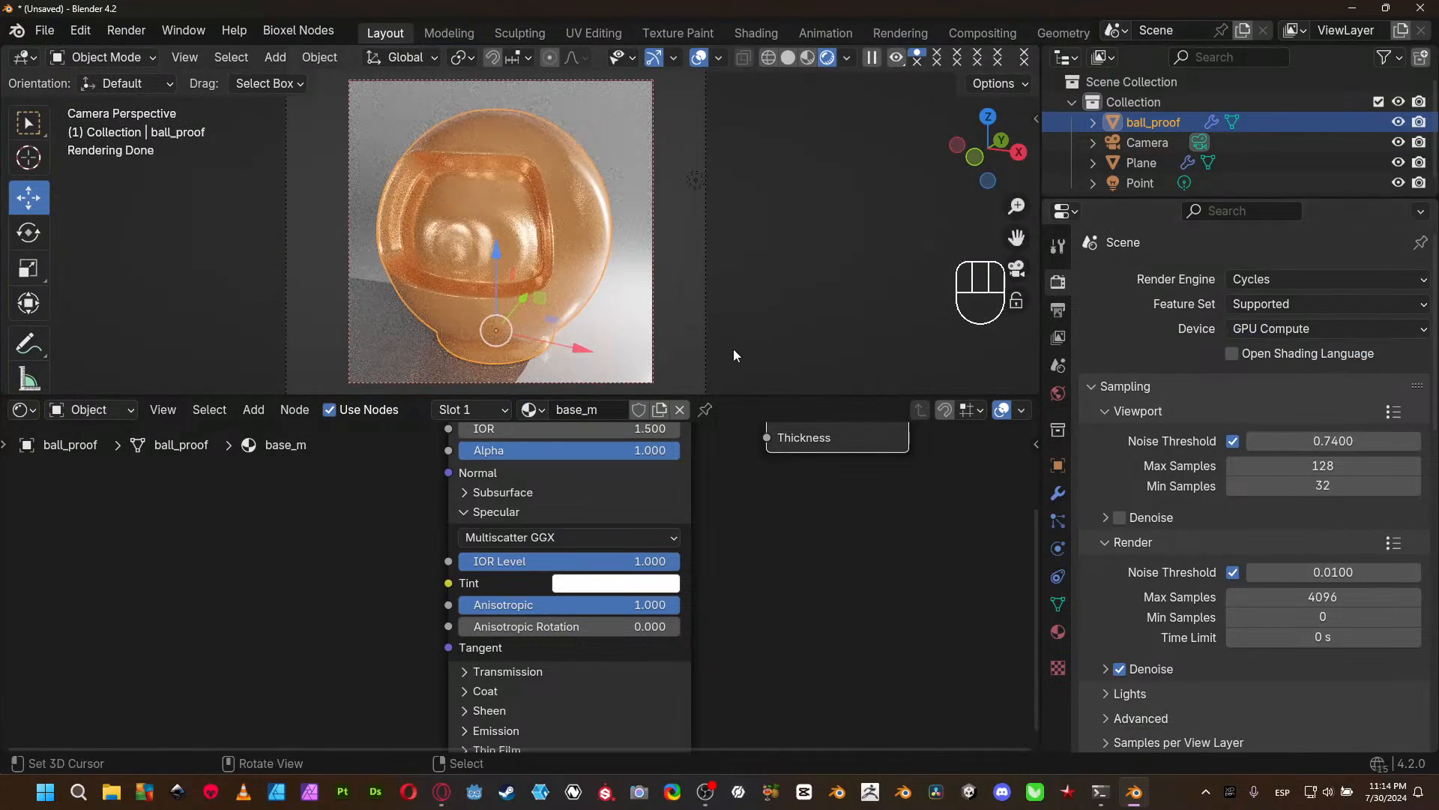
# - Set the Point light's Radius to 0.06 m and reselect ball_proof
pyautogui.click(700, 177)
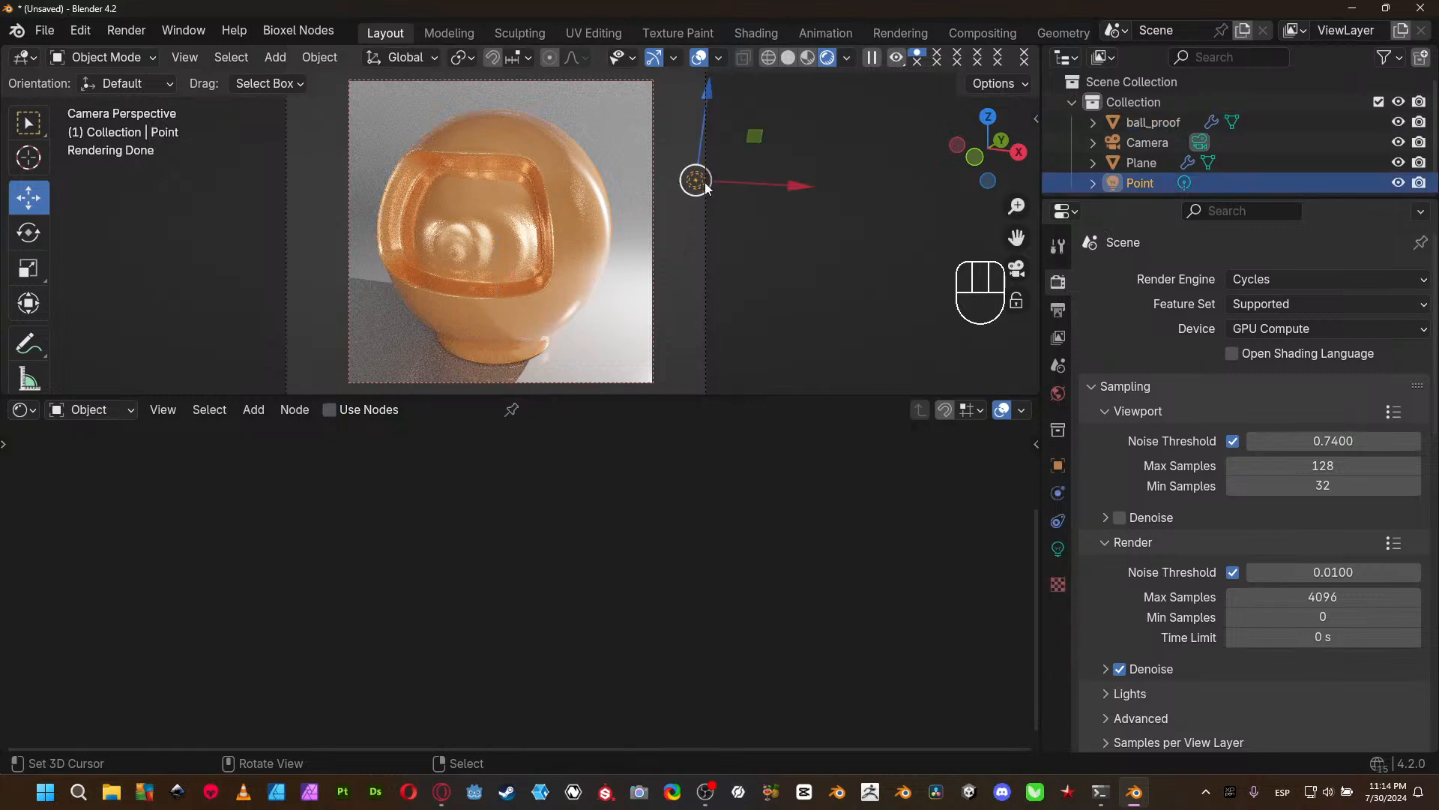
pyautogui.click(1058, 549)
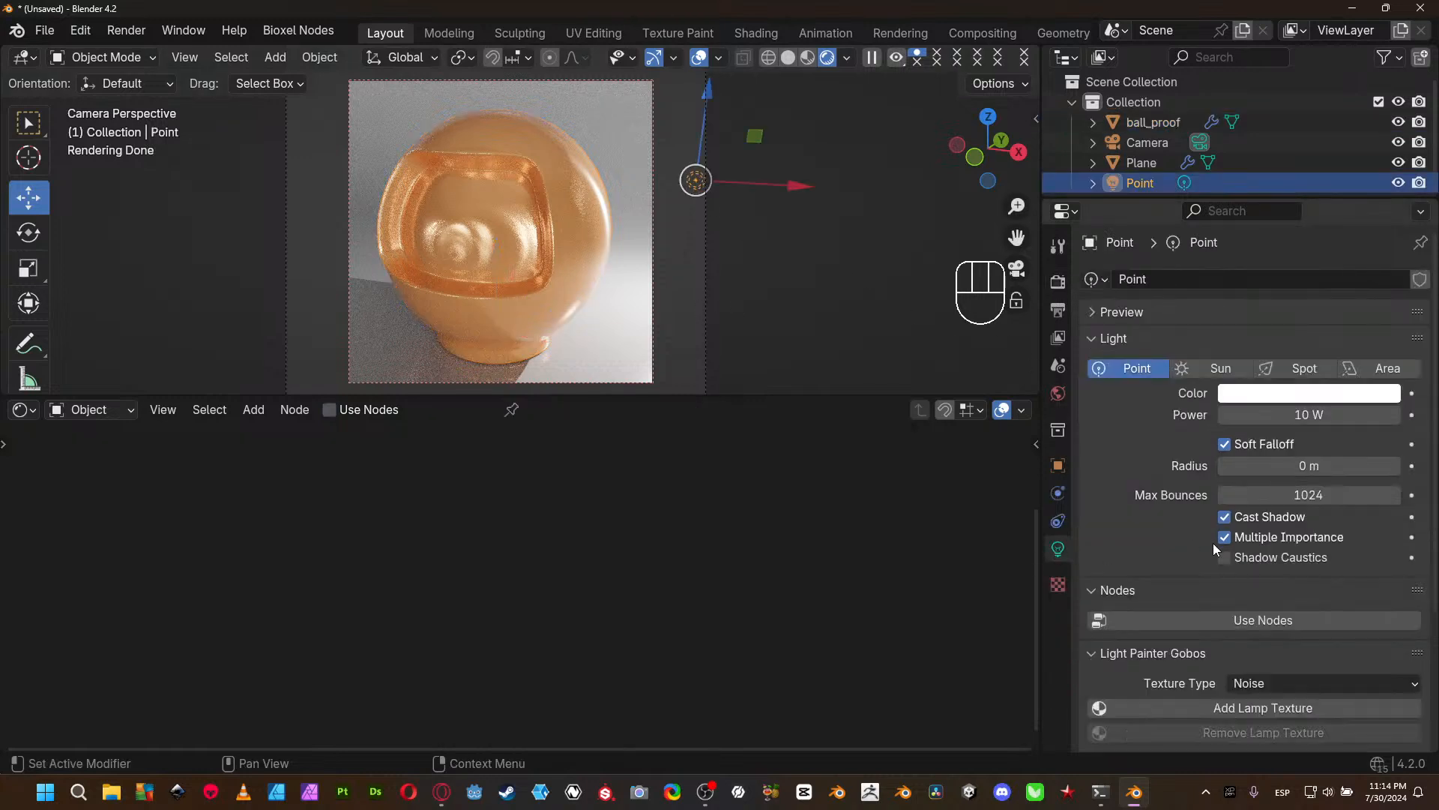
pyautogui.moveTo(1379, 474); pyautogui.dragTo(1393, 471)
pyautogui.click(1399, 472)
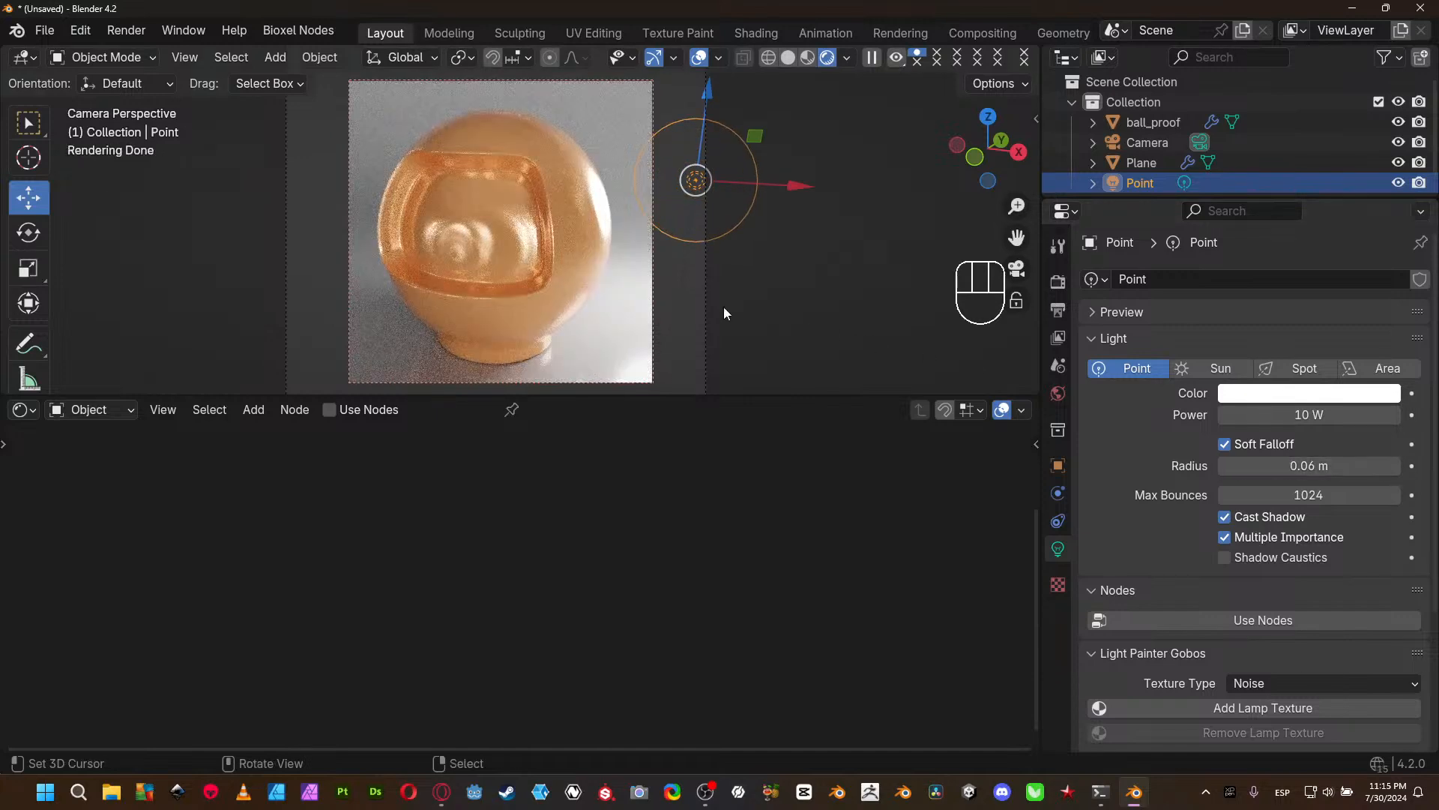
pyautogui.click(477, 250)
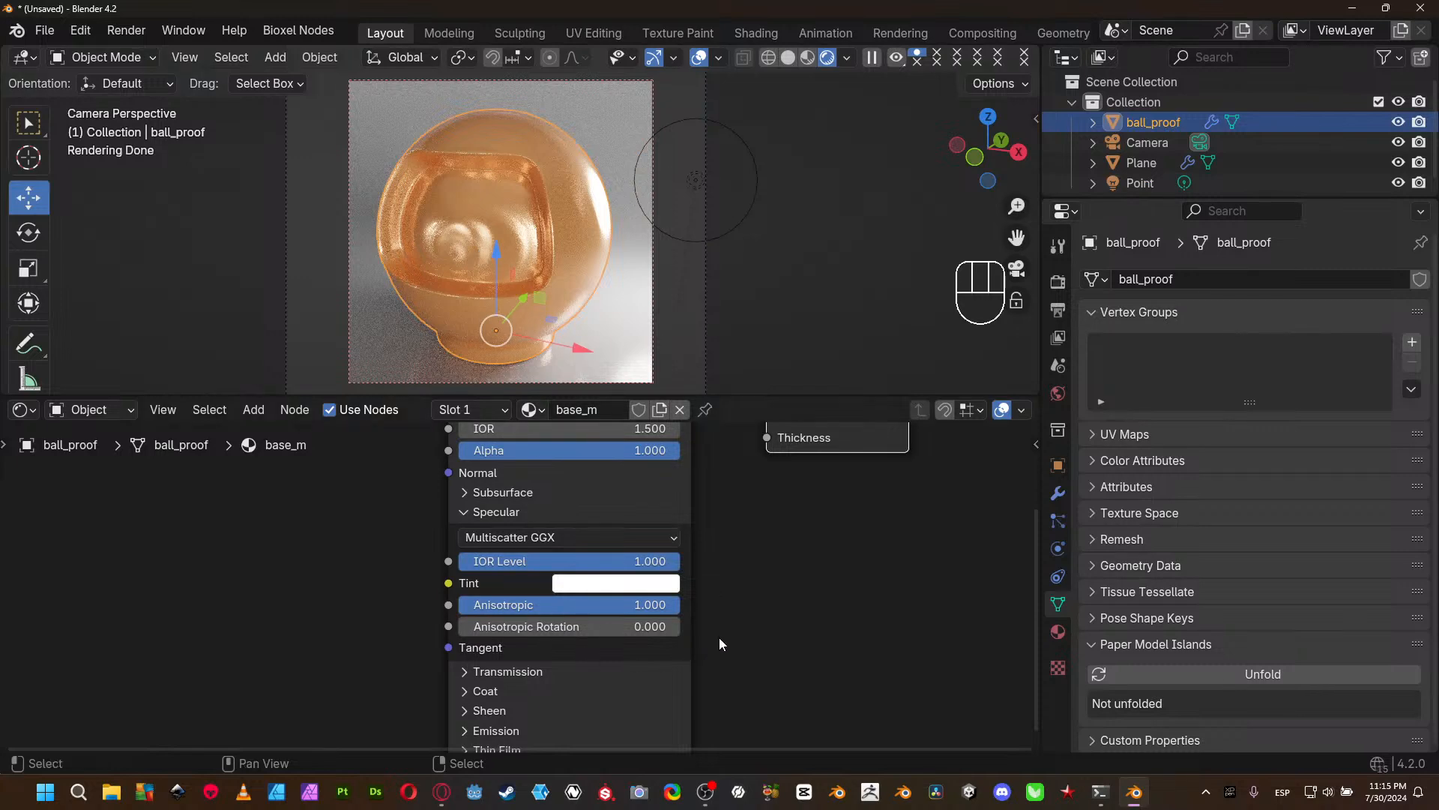
# - Compare ball_proof's reflections by dropping Anisotropic to 0.000 and returning it to 1.000
pyautogui.scroll(3, 651, 326)
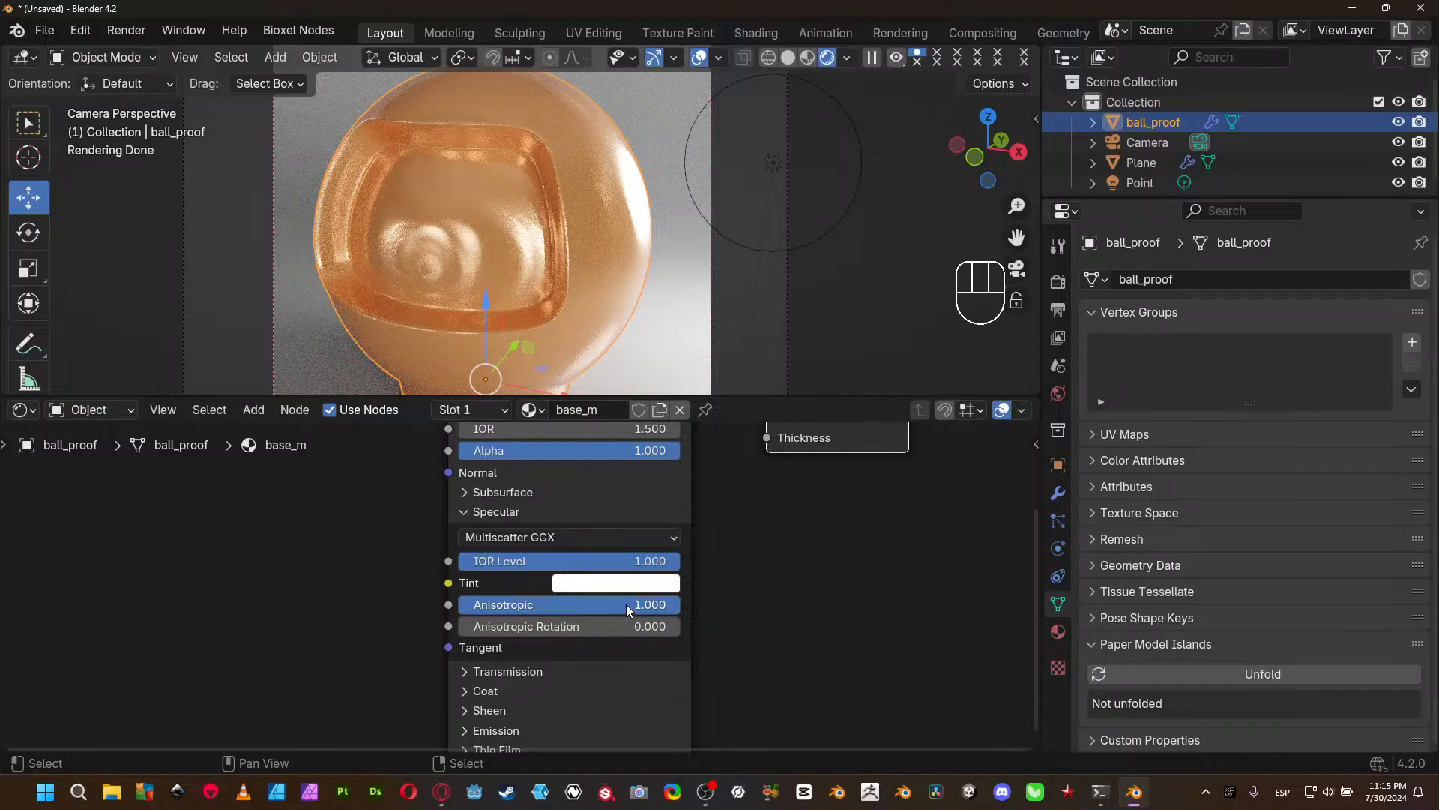
pyautogui.moveTo(627, 604); pyautogui.dragTo(454, 605)
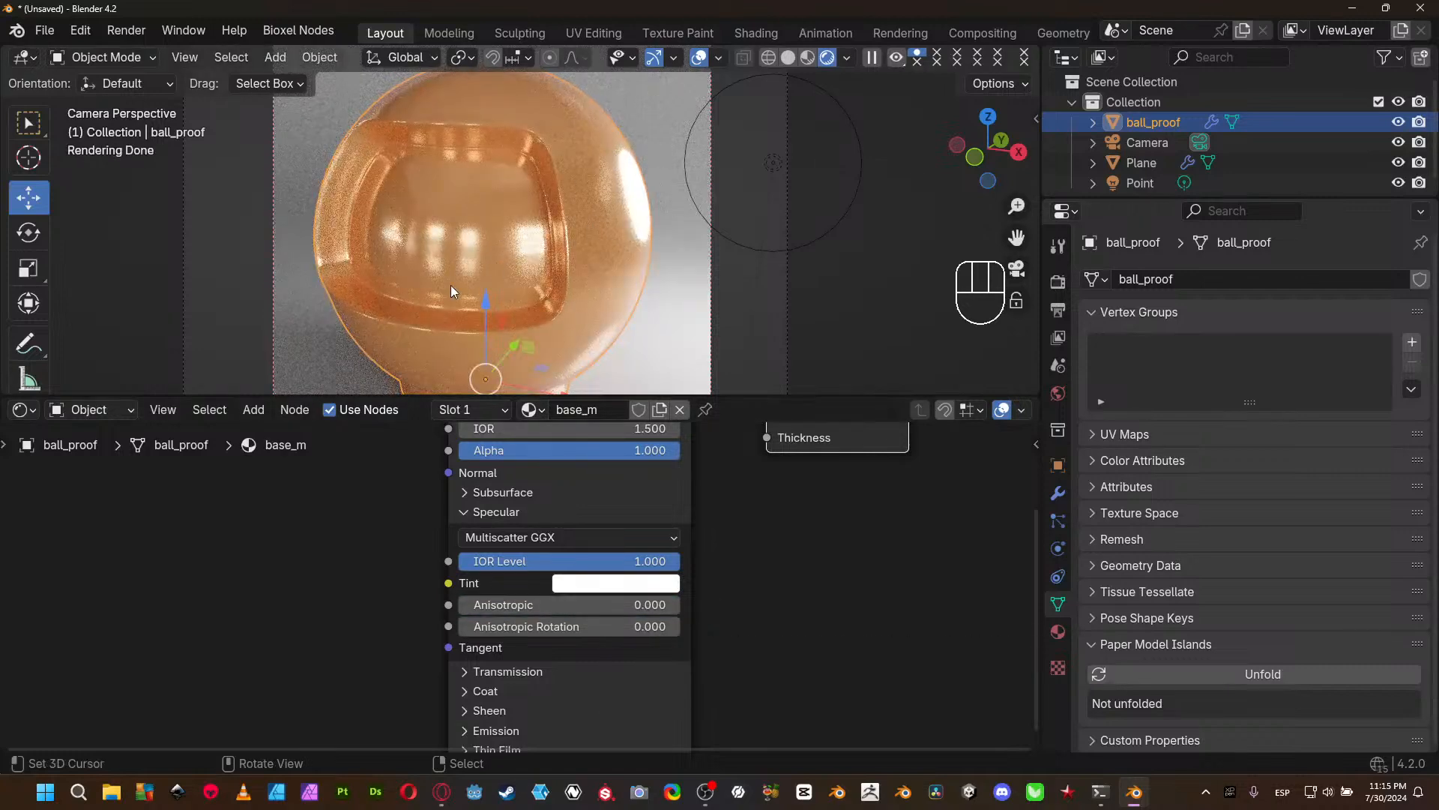
pyautogui.moveTo(476, 609); pyautogui.dragTo(678, 609)
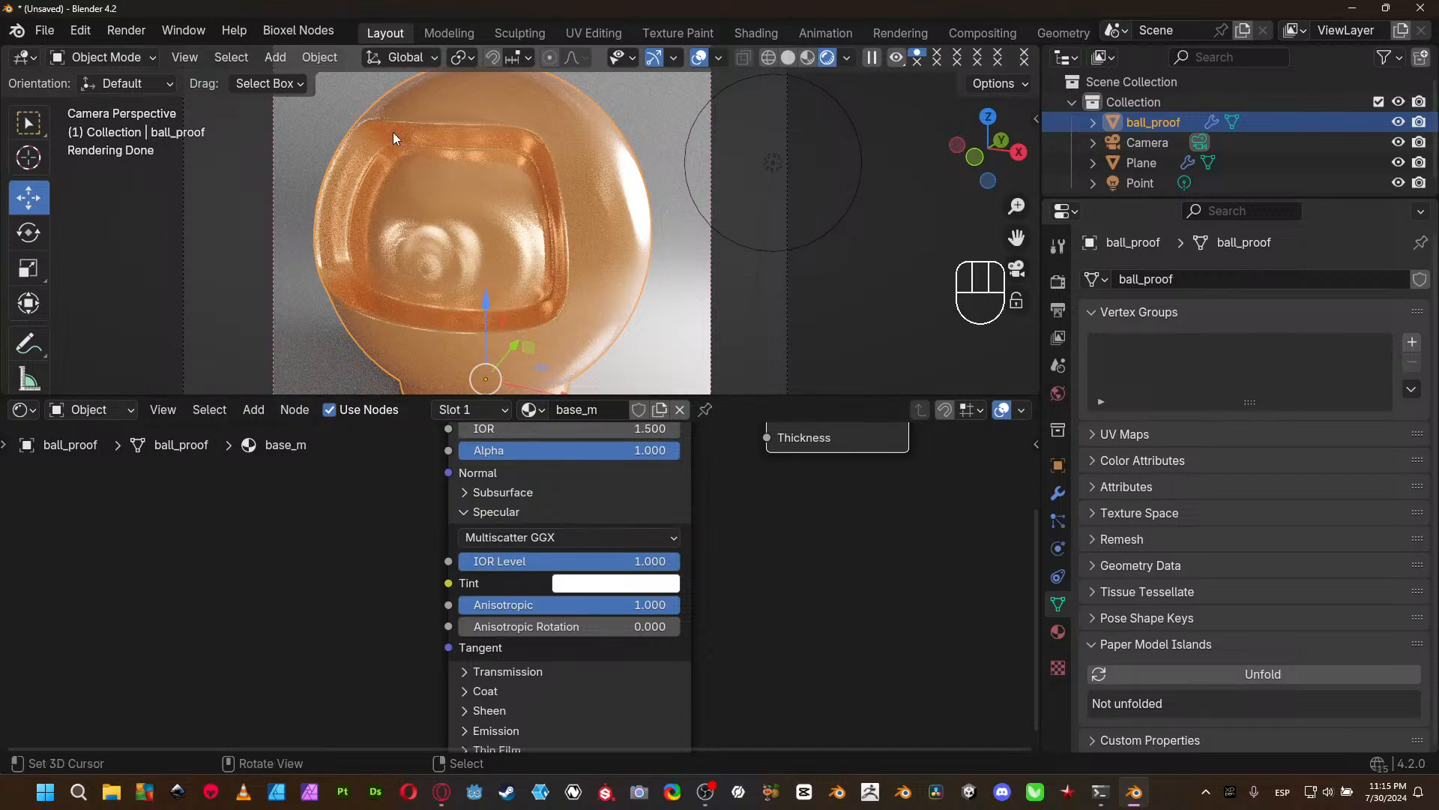
# - Try Anisotropic Rotation values of 0.167 and 0.690 on ball_proof's material, settling on 0.484
pyautogui.moveTo(575, 630); pyautogui.dragTo(497, 632)
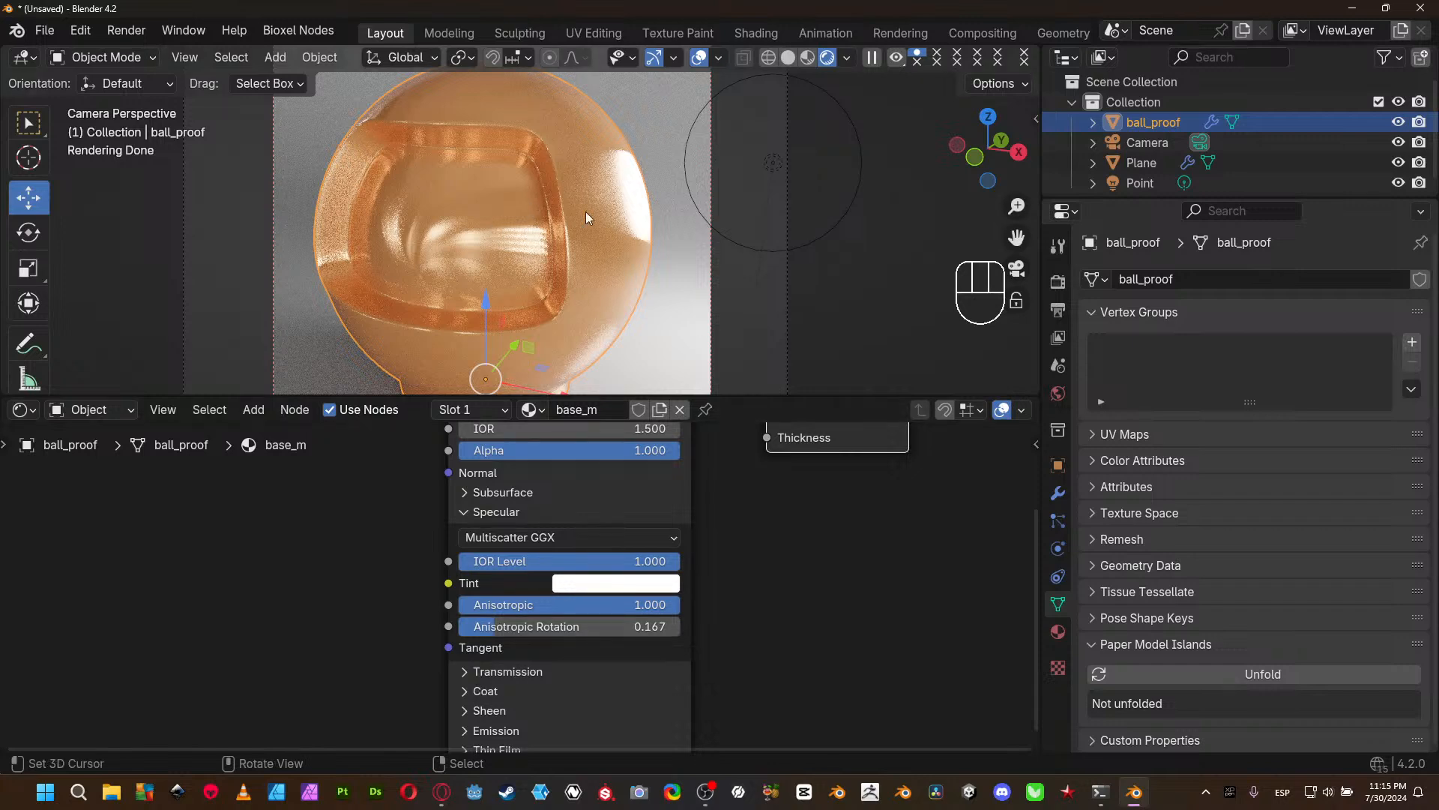
pyautogui.moveTo(478, 623); pyautogui.dragTo(610, 623)
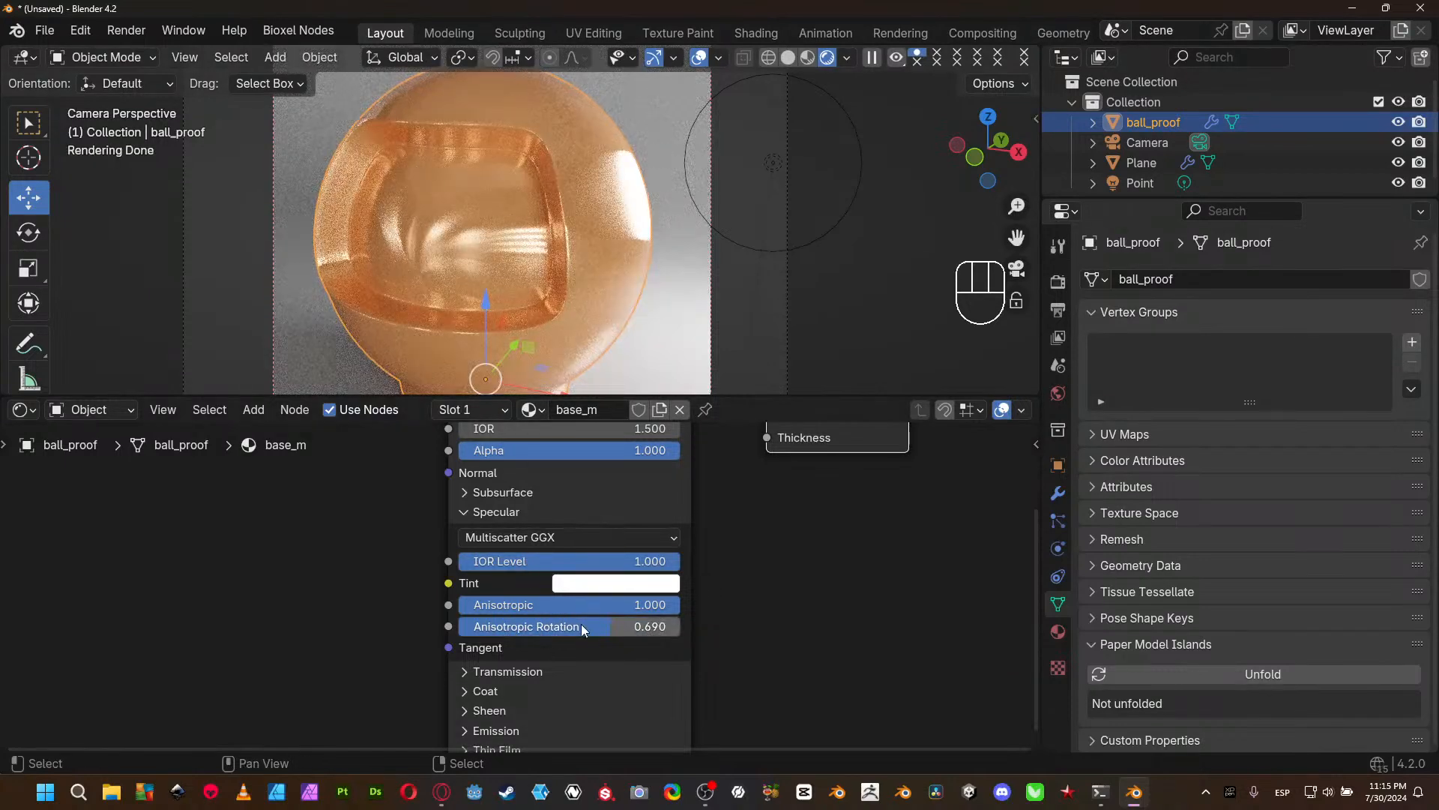
pyautogui.moveTo(601, 626); pyautogui.dragTo(568, 632)
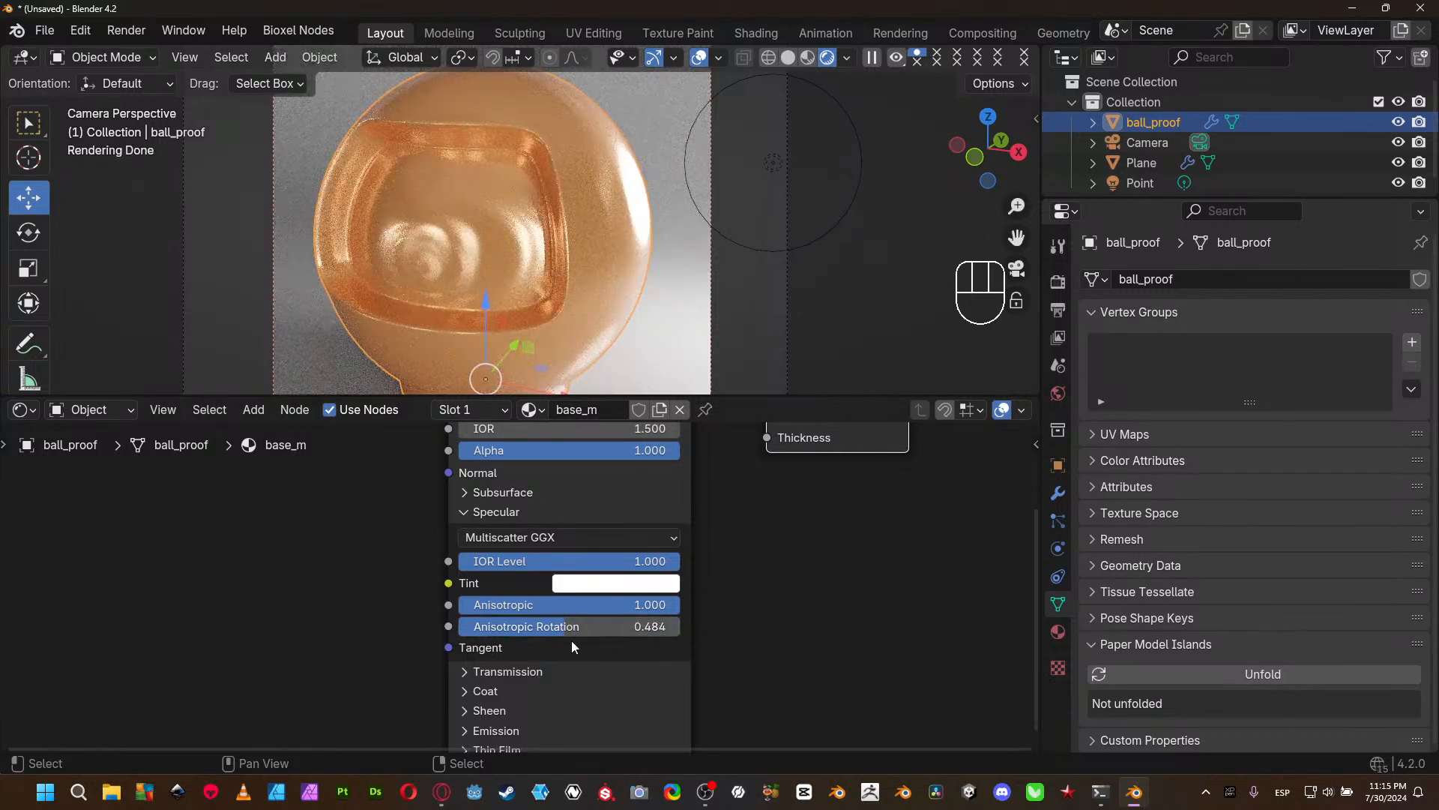
# - Raise the Metallic value of ball_proof's material to 1.000 and its Roughness to 0.304
pyautogui.moveTo(765, 546); pyautogui.dragTo(780, 650, button='middle')
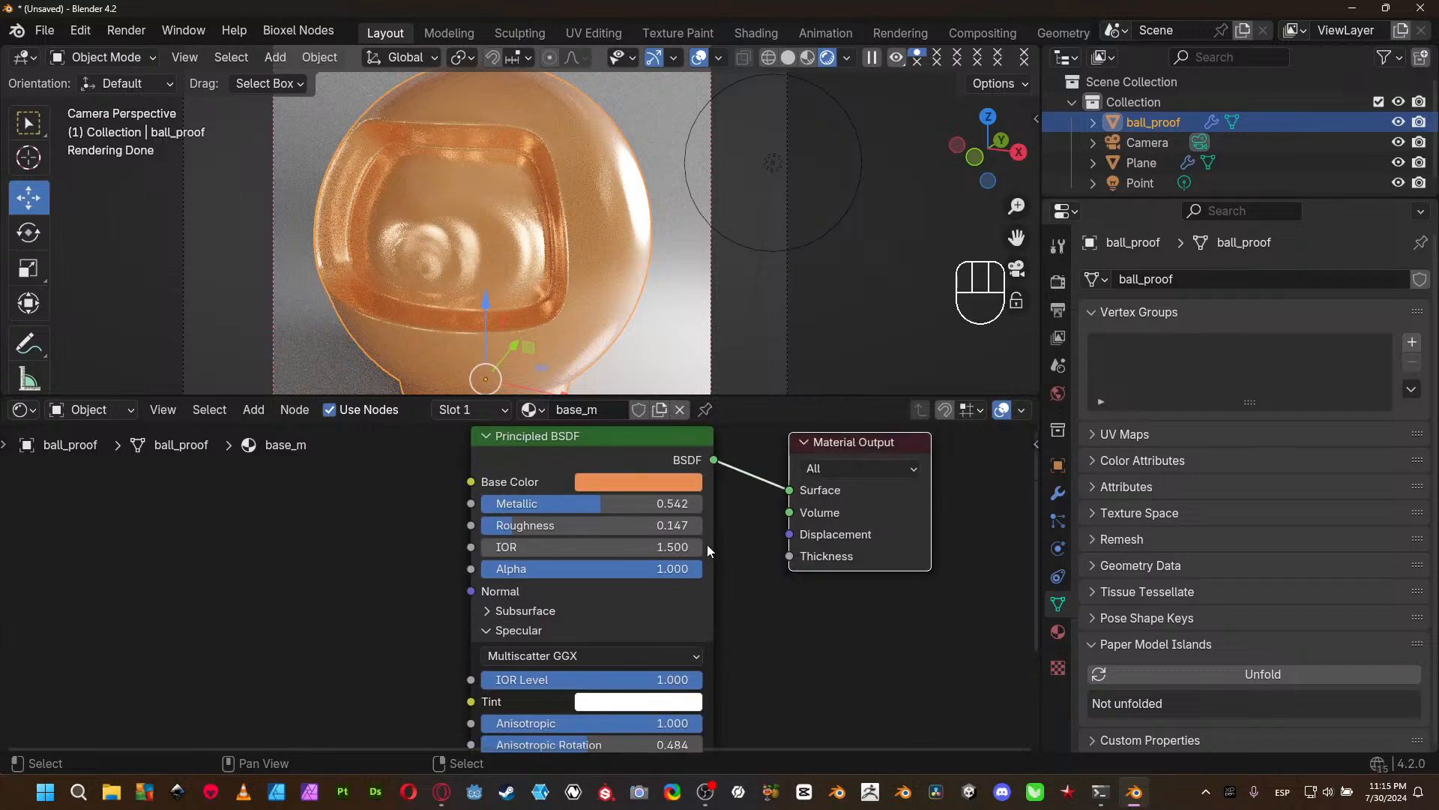
pyautogui.moveTo(605, 497); pyautogui.dragTo(705, 498)
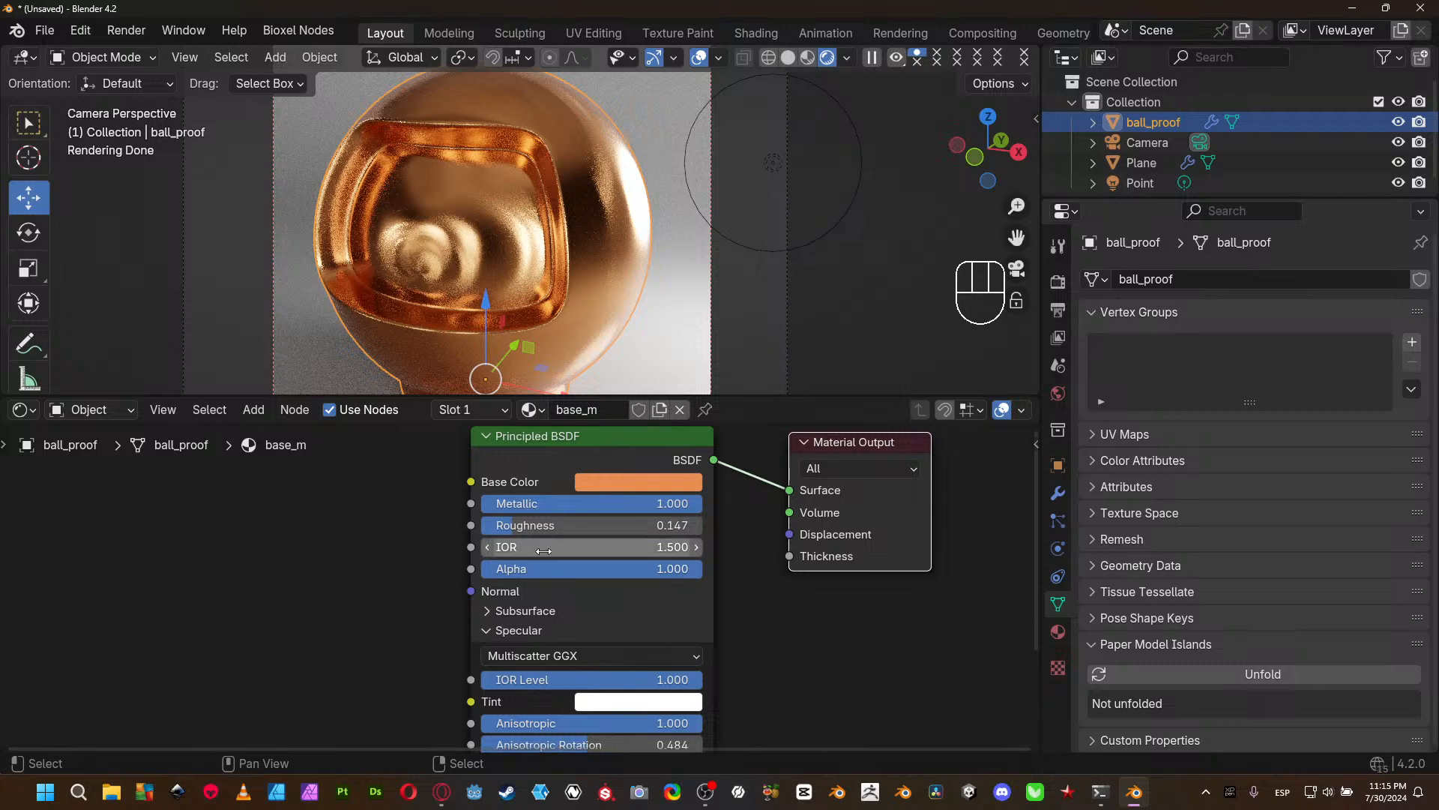
pyautogui.moveTo(524, 528)
pyautogui.mouseDown()
pyautogui.moveTo(491, 528)
pyautogui.moveTo(572, 528)
pyautogui.moveTo(525, 527)
pyautogui.mouseUp()
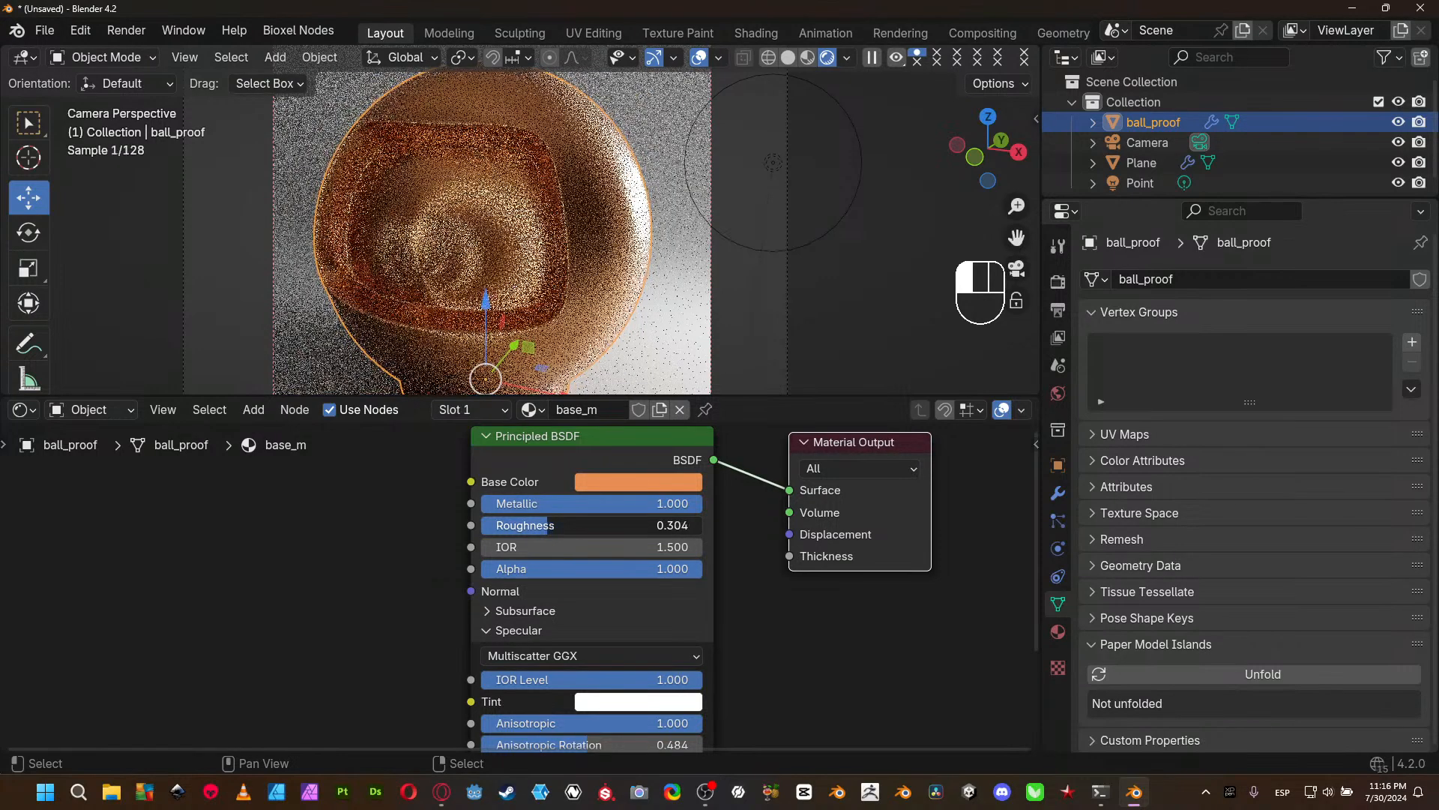
# - Make Plane the active object with nothing selected and show the scene's render properties
pyautogui.click(794, 345)
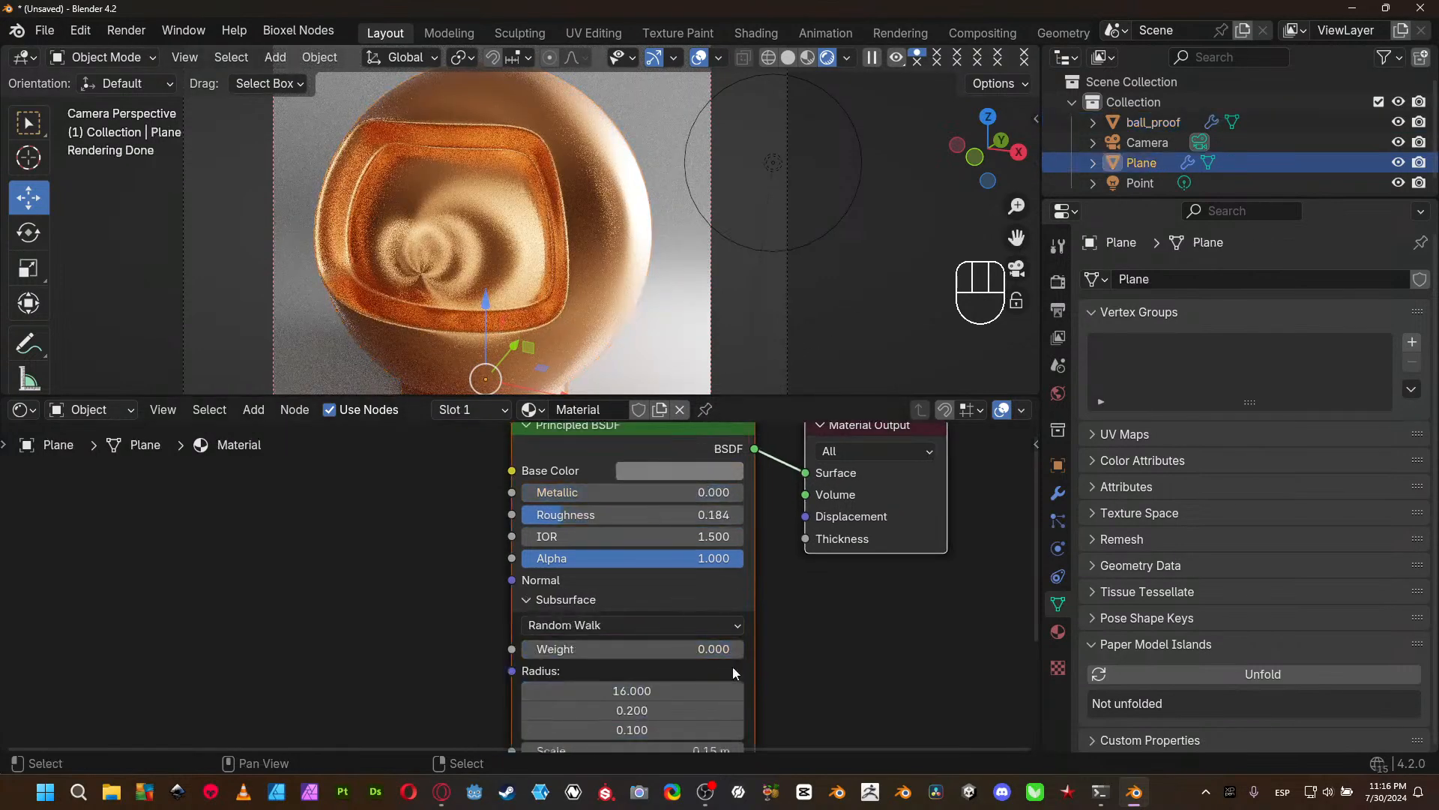
pyautogui.hotkey('alt', 'a')
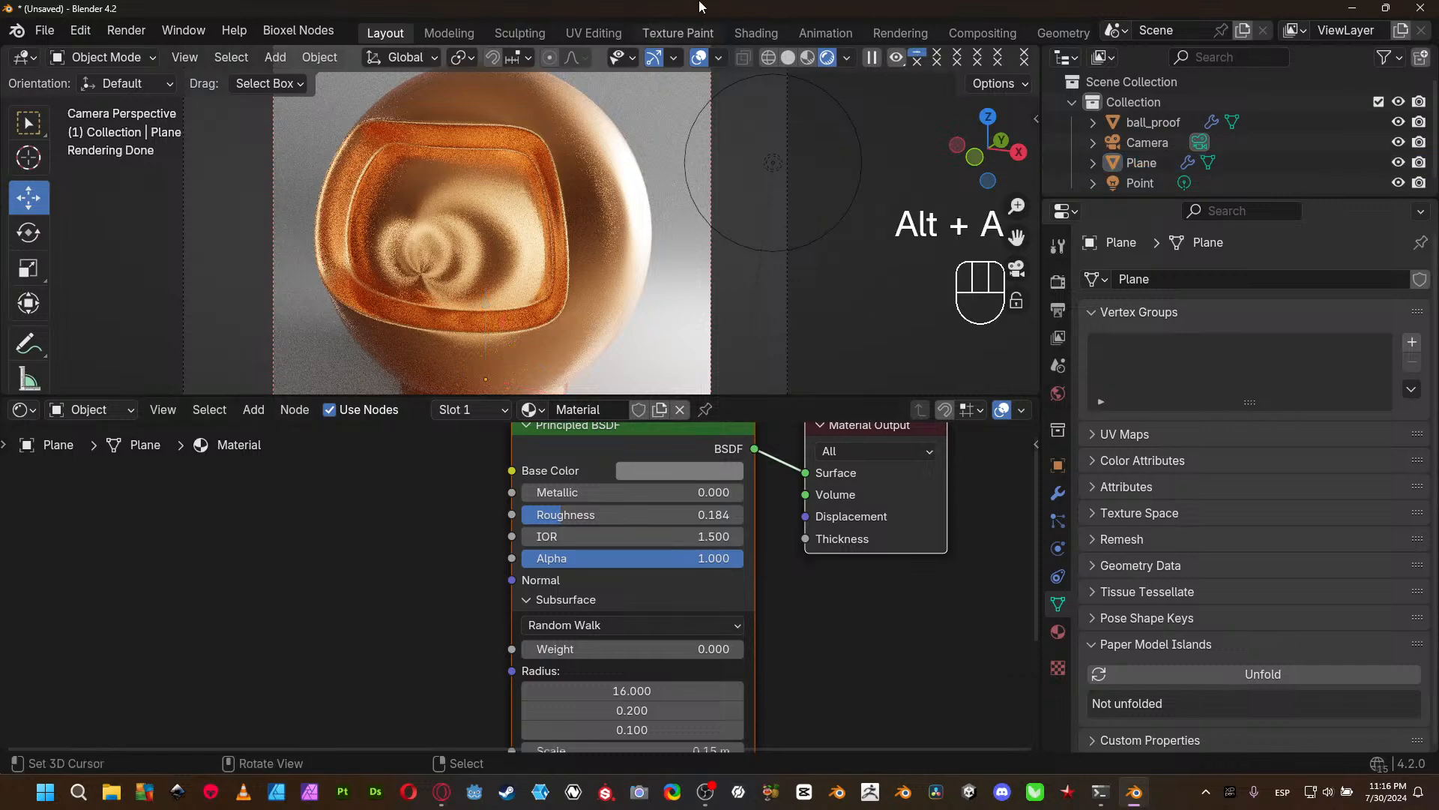
pyautogui.click(719, 59)
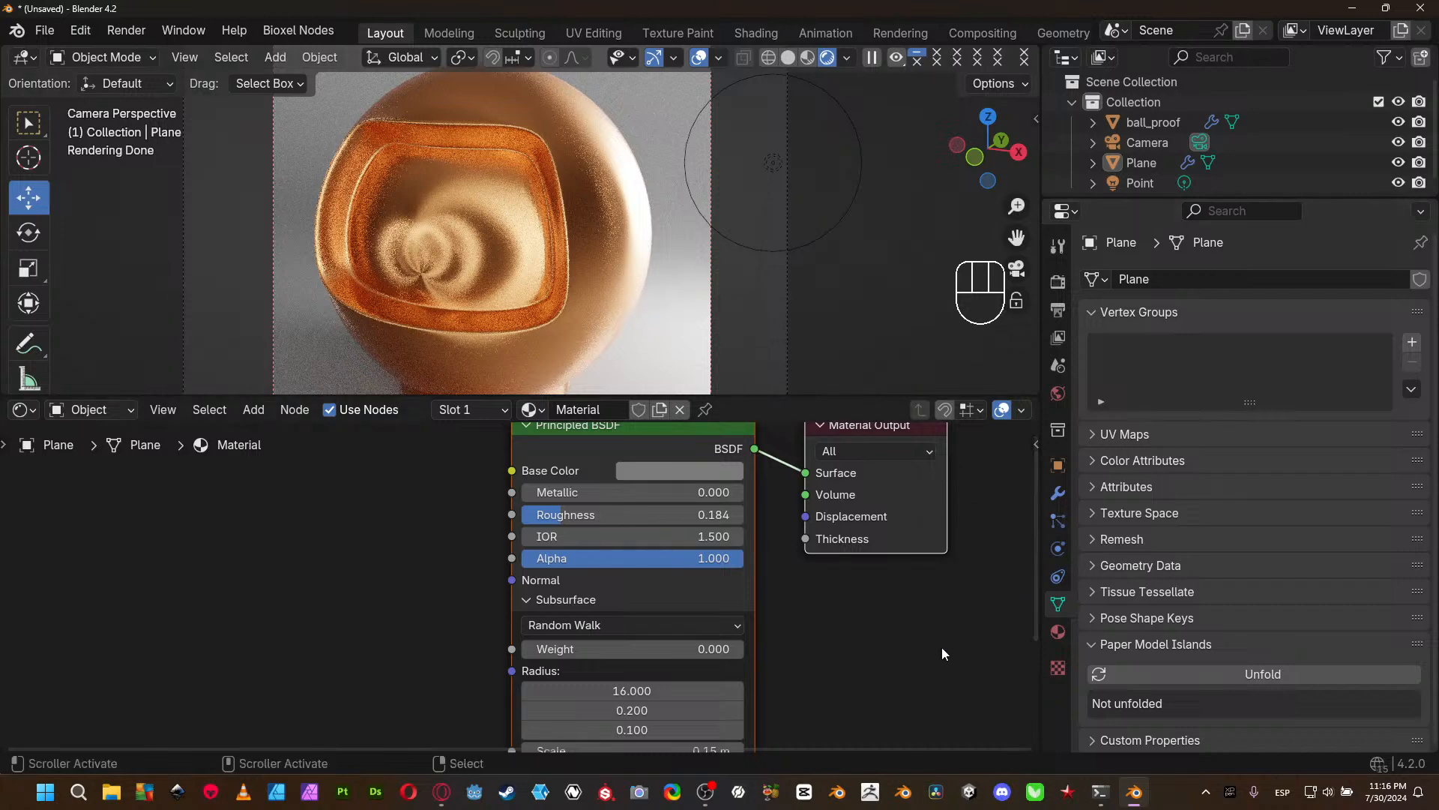
pyautogui.click(1057, 282)
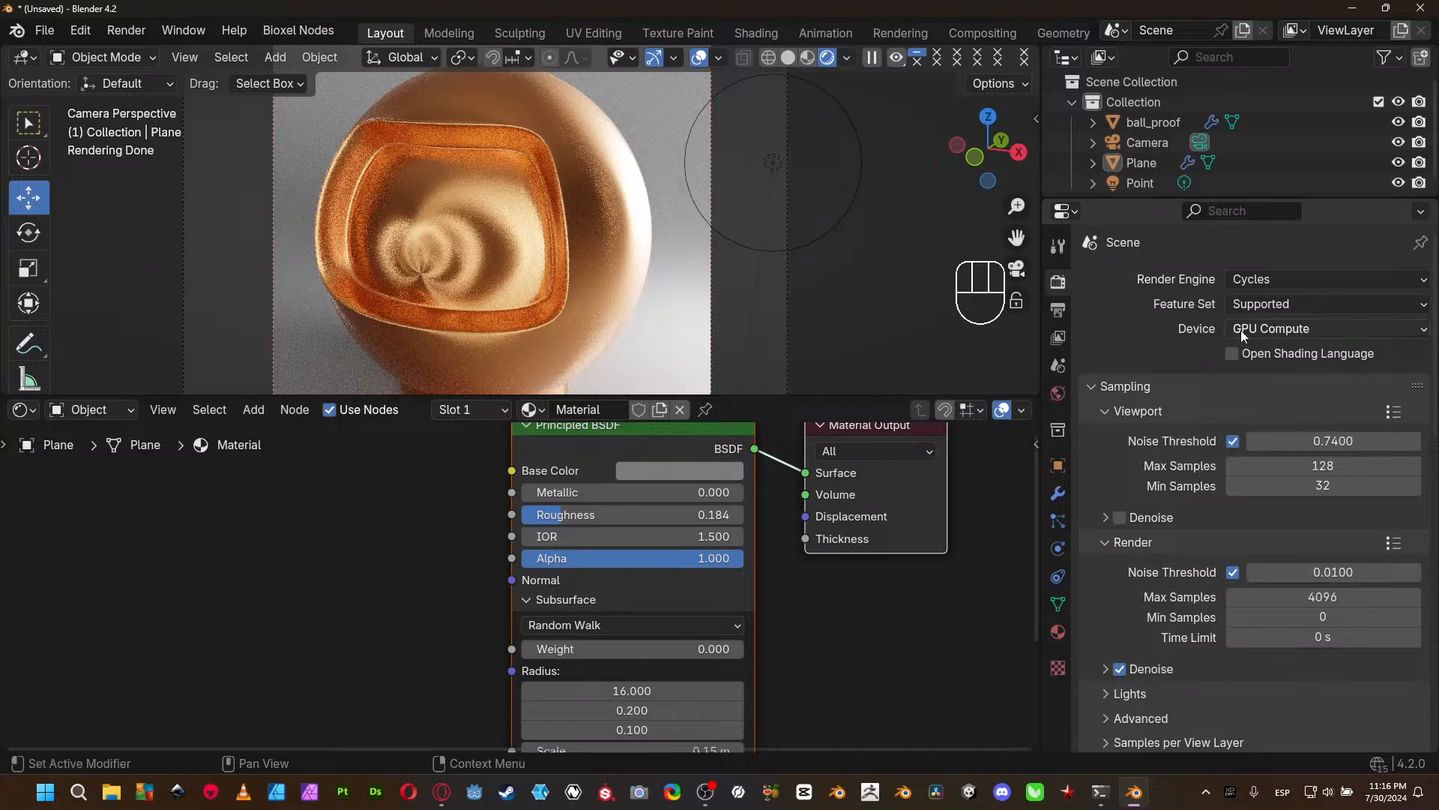
# - Collapse the Subsurface section of Plane's Principled BSDF node and expand its Specular section
pyautogui.moveTo(415, 587); pyautogui.dragTo(418, 554, button='middle')
pyautogui.moveTo(815, 639); pyautogui.dragTo(797, 611, button='middle')
pyautogui.moveTo(716, 640); pyautogui.dragTo(701, 600, button='middle')
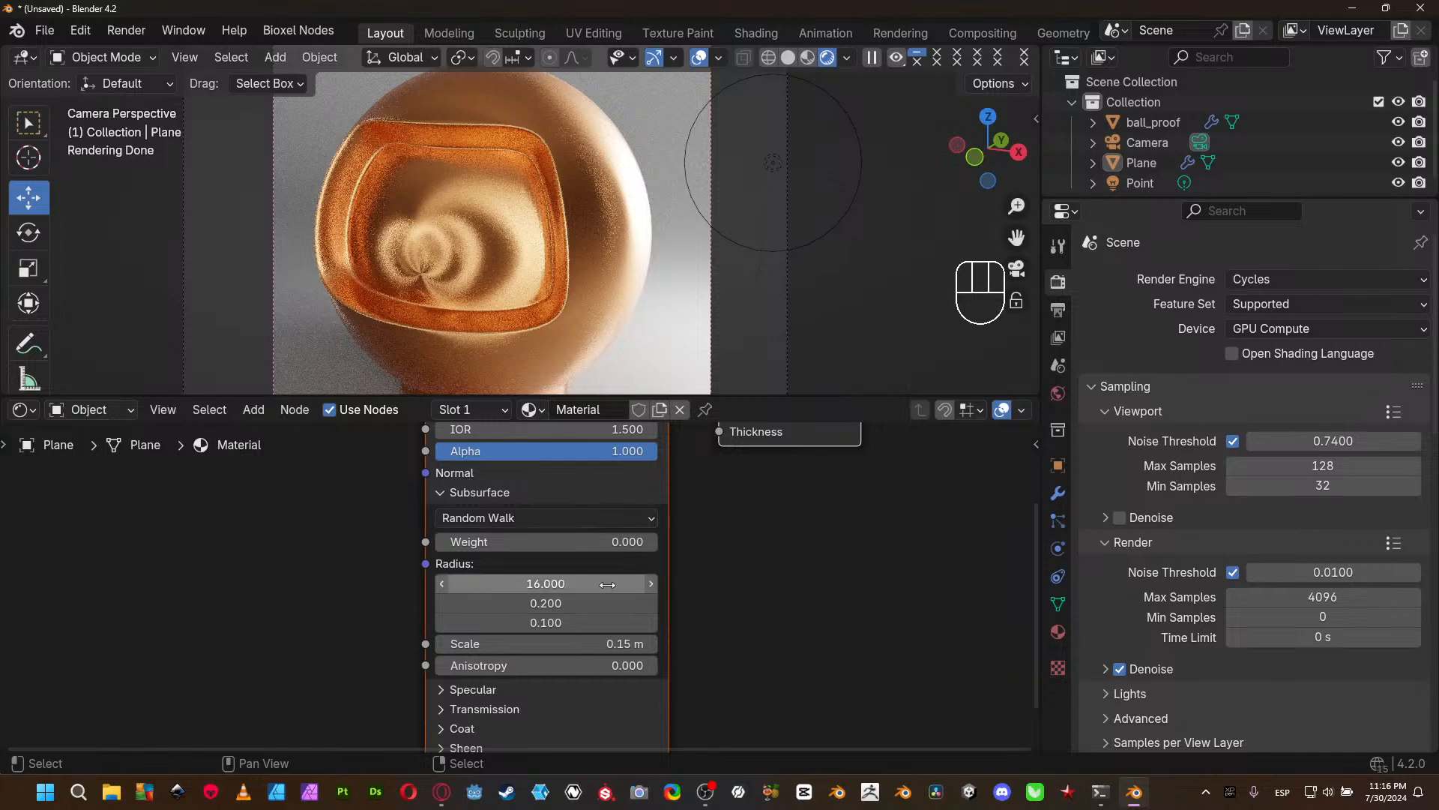
pyautogui.click(442, 493)
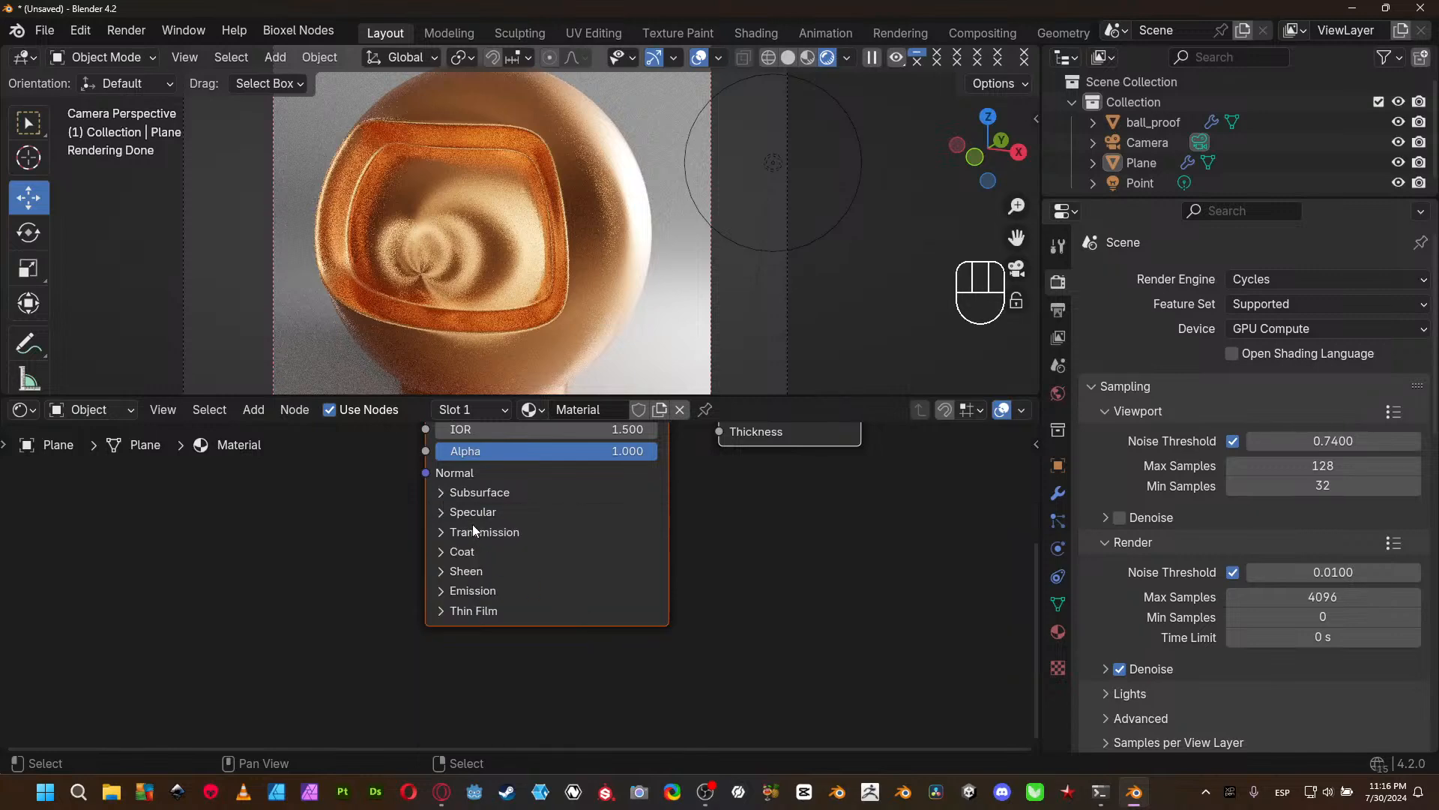
pyautogui.click(477, 513)
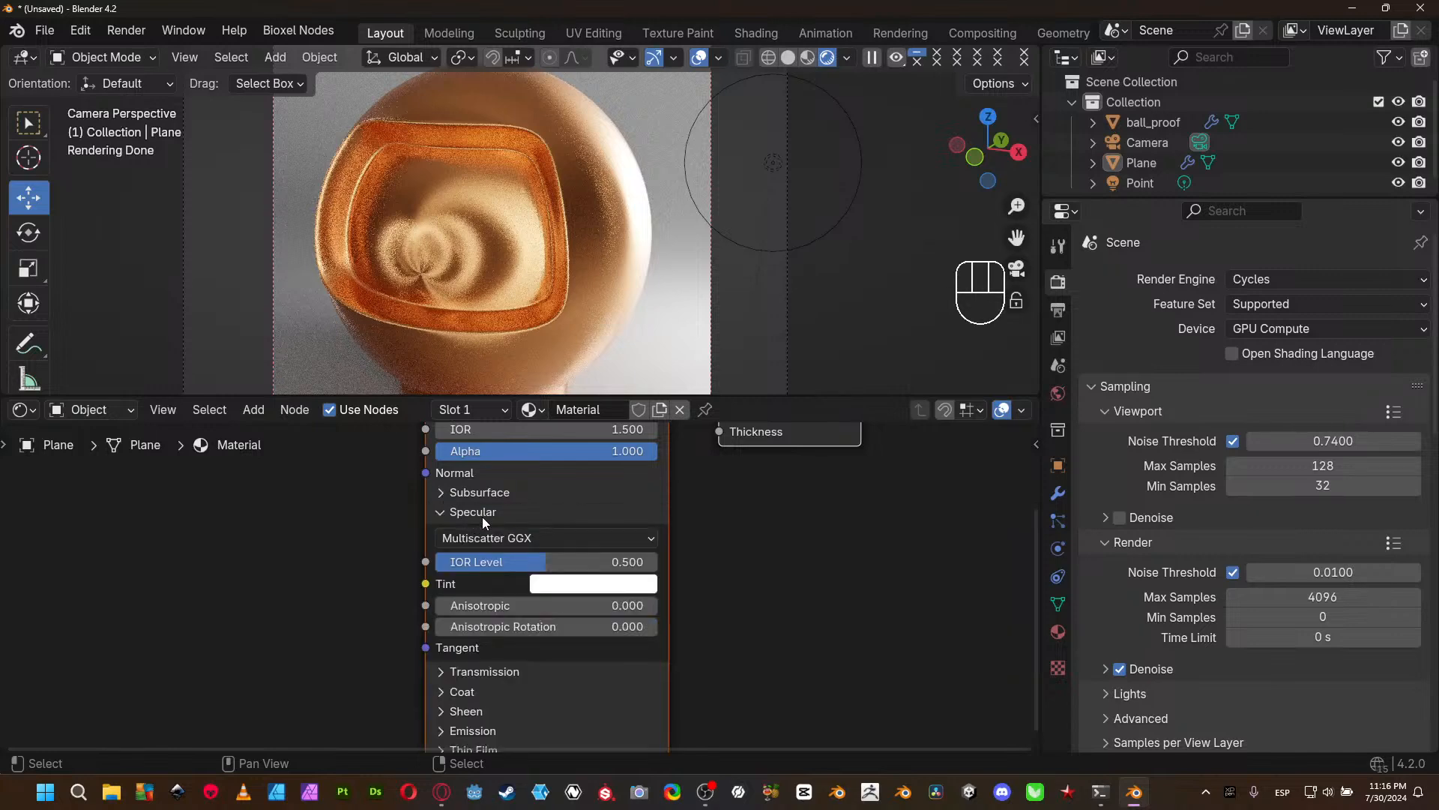
# - Make ball_proof the active object with nothing selected and lower its material's Anisotropic to 0.778
pyautogui.click(517, 300)
pyautogui.hotkey('alt', 'a')
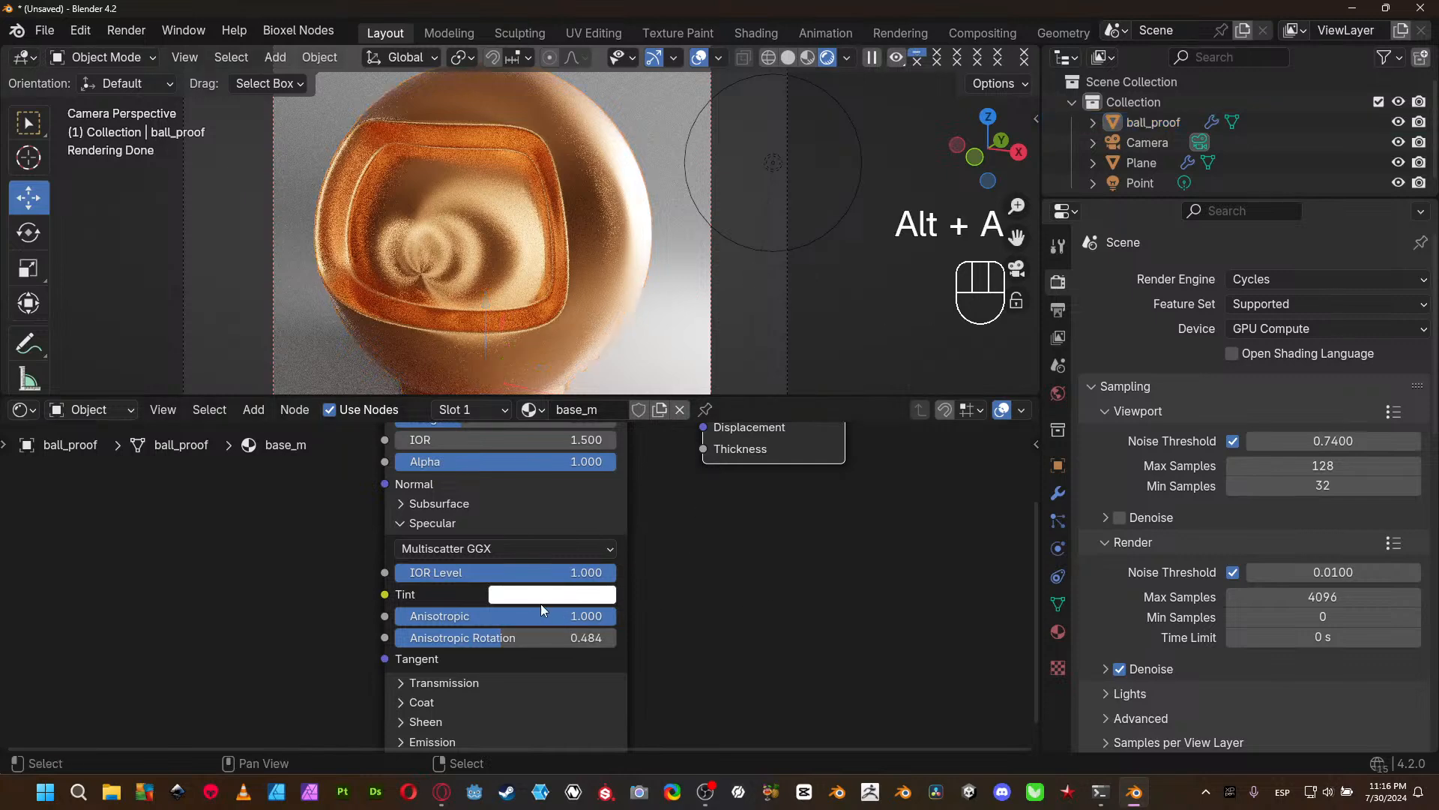
pyautogui.moveTo(593, 616); pyautogui.dragTo(544, 616)
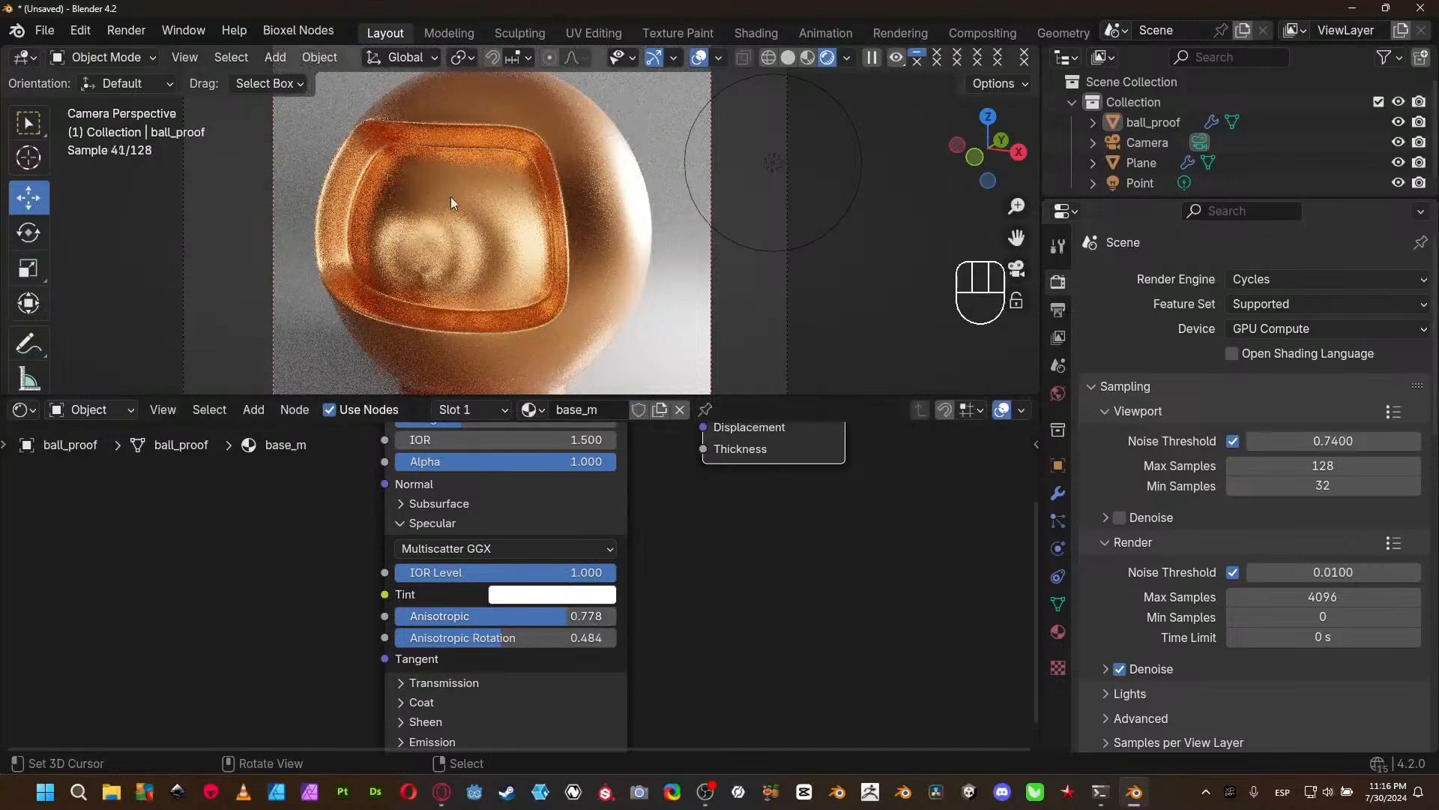
pyautogui.moveTo(745, 587); pyautogui.dragTo(753, 707, button='middle')
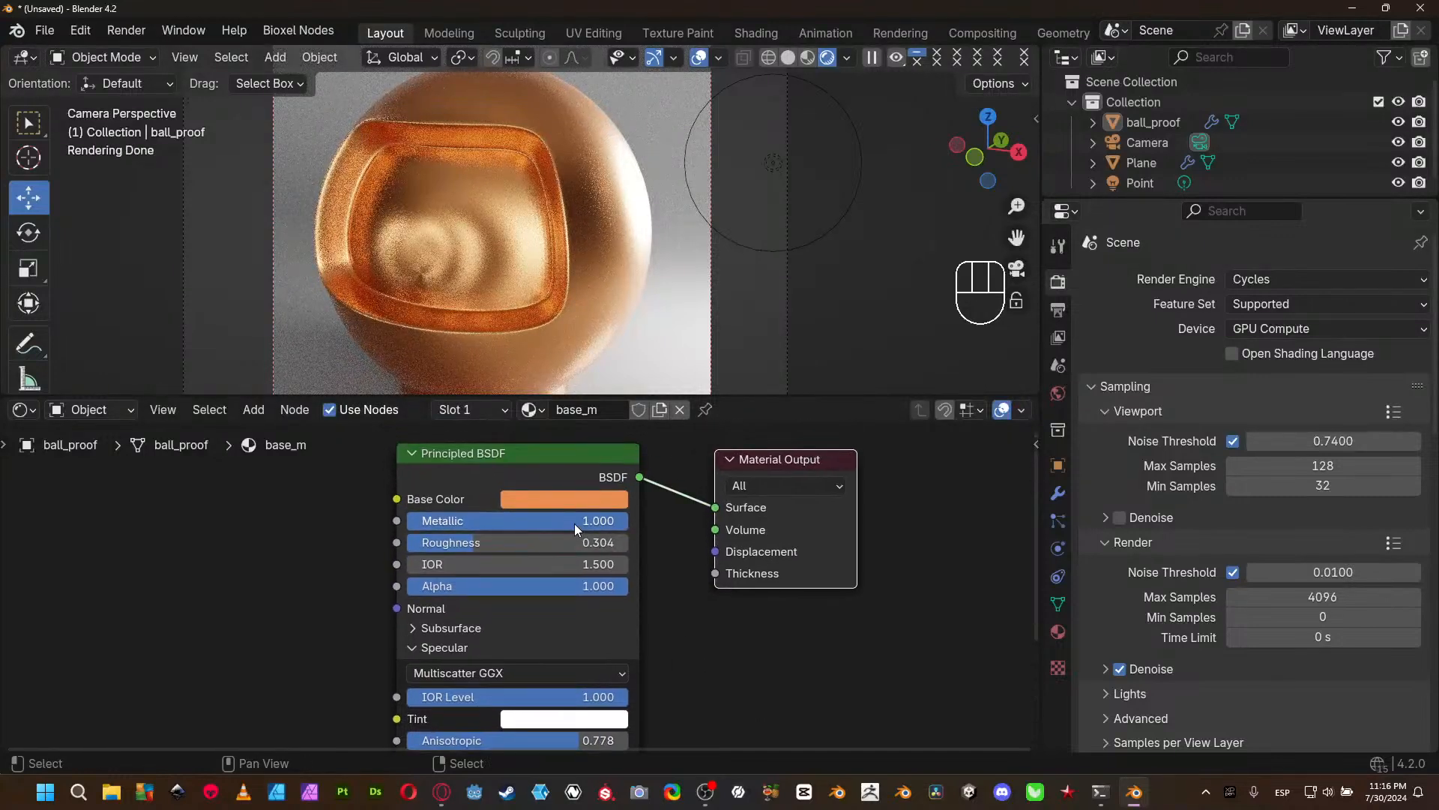
# - Change ball_proof's base color to a neutral gray with hue 0.000, saturation 0.000 and value 0.462
pyautogui.click(582, 496)
pyautogui.moveTo(556, 433); pyautogui.dragTo(514, 434)
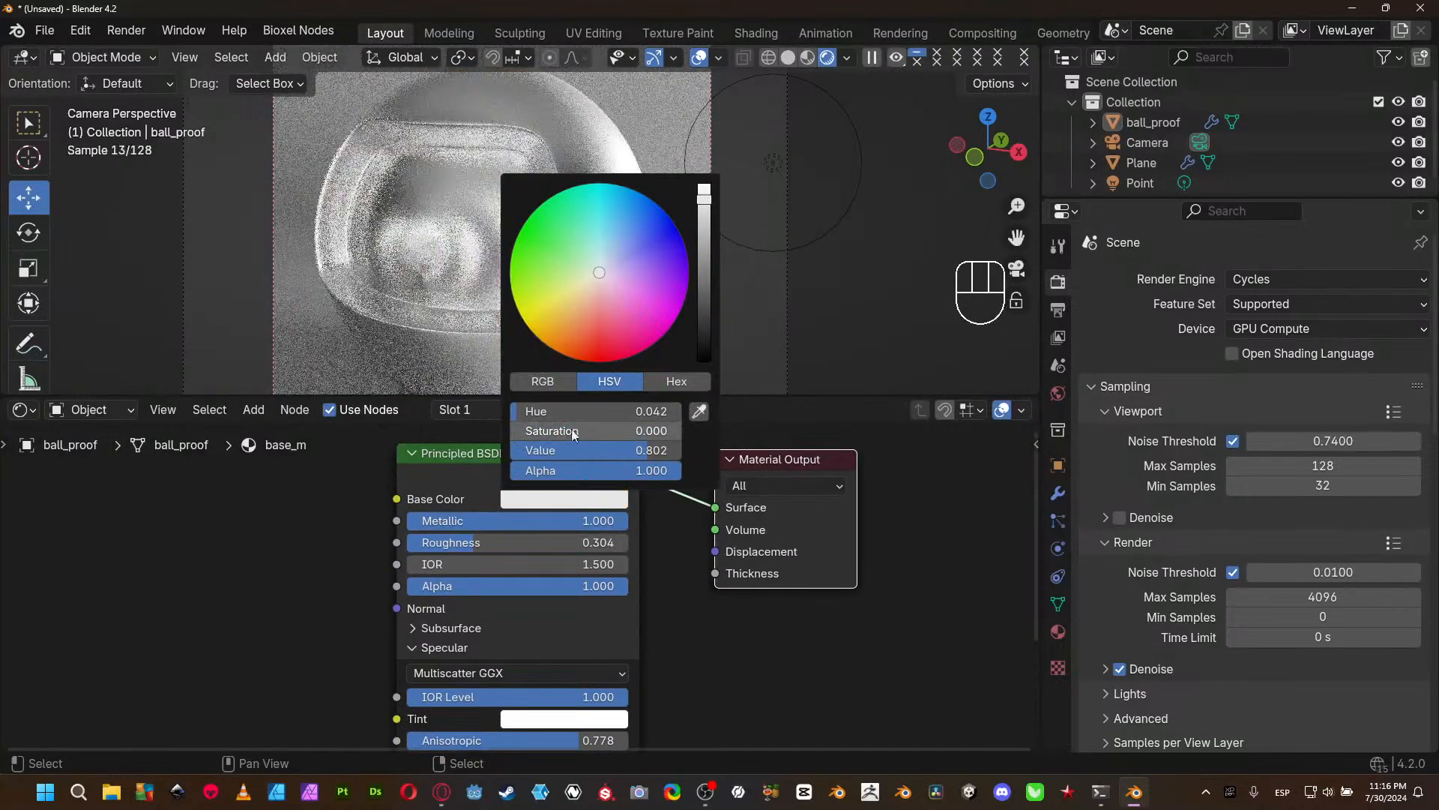
pyautogui.click(574, 492)
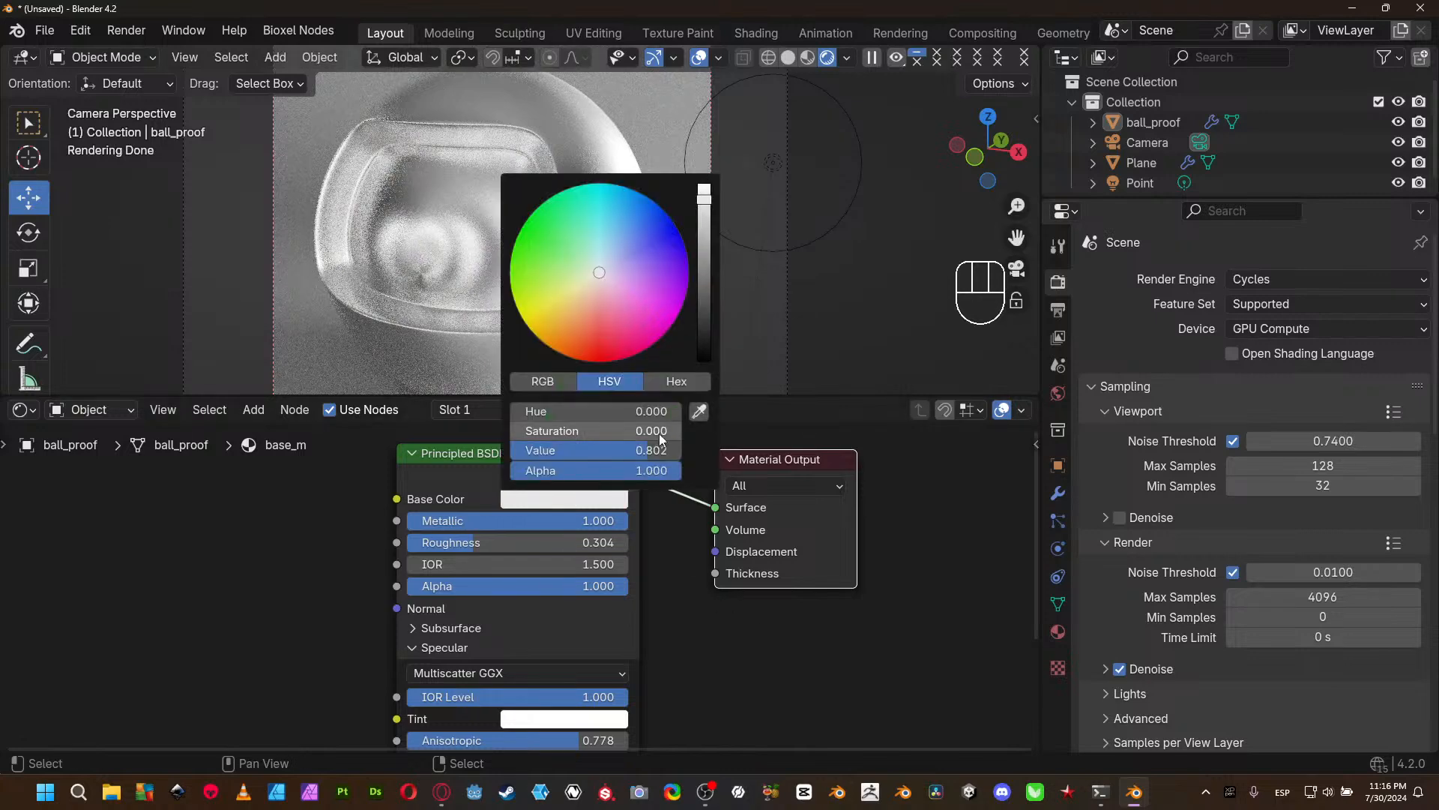
pyautogui.moveTo(645, 450); pyautogui.dragTo(584, 450)
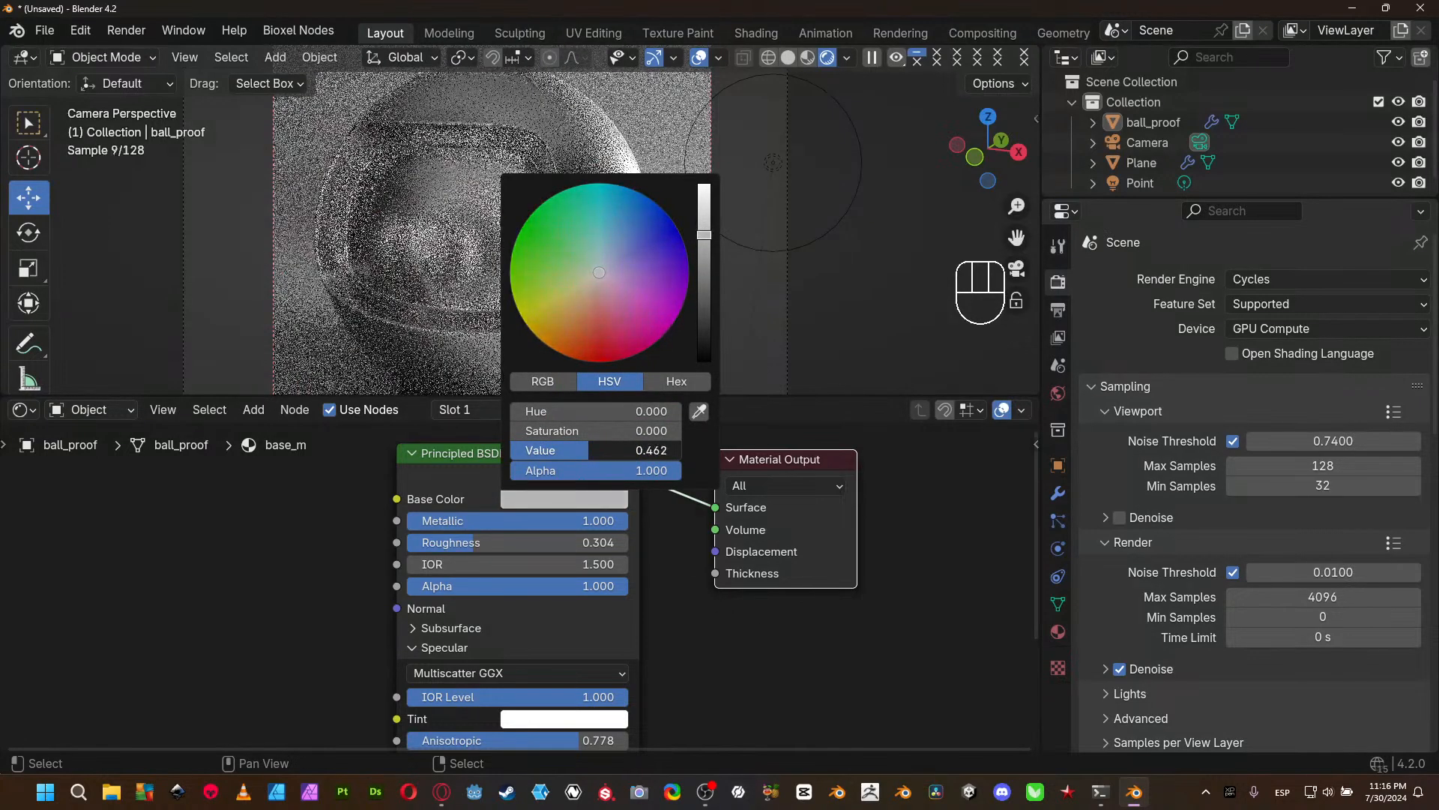
# - Lower the Roughness of Plane's material to 0.148 and of ball_proof's material to 0.193, leaving ball_proof active with nothing selected
pyautogui.click(676, 291)
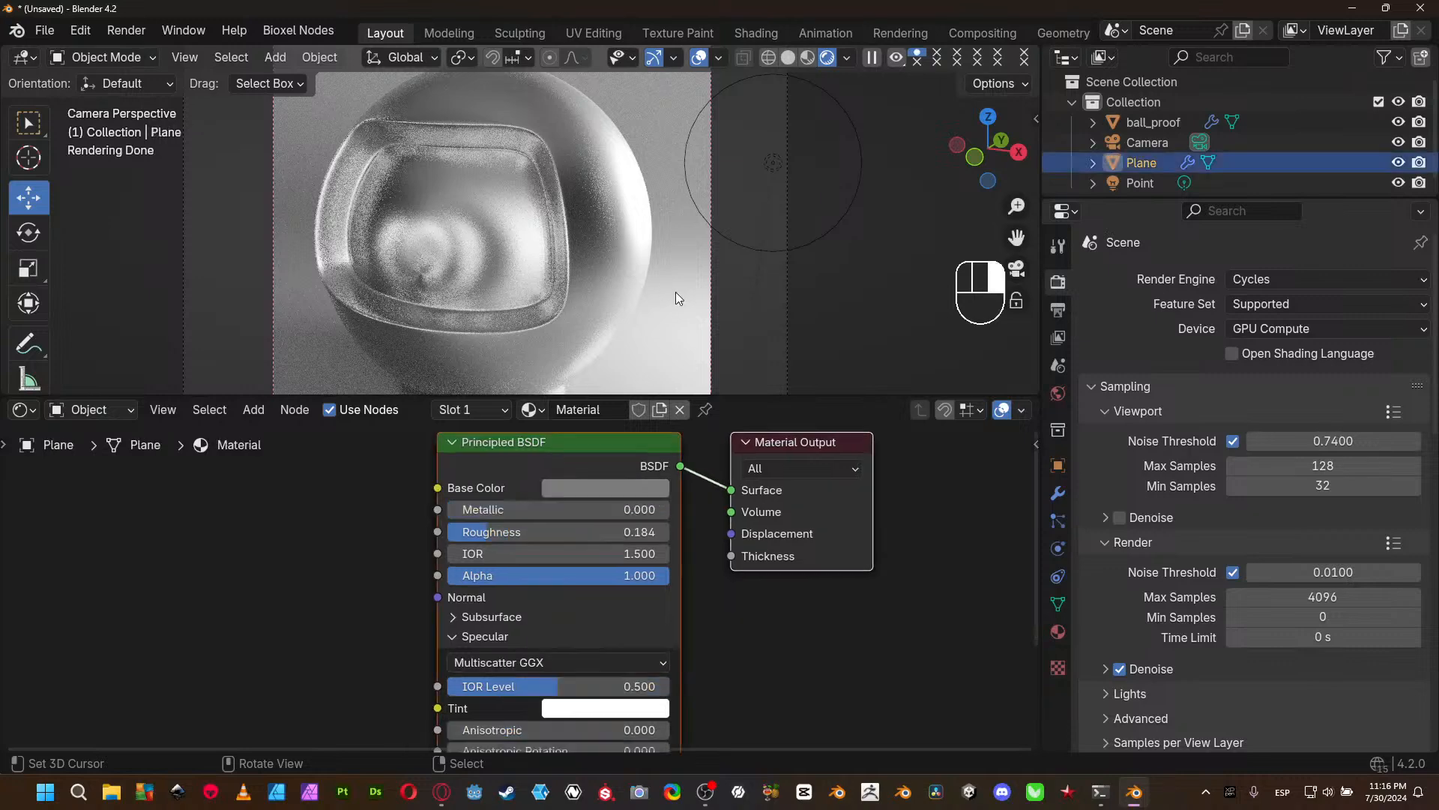
pyautogui.moveTo(621, 535)
pyautogui.mouseDown()
pyautogui.moveTo(712, 536)
pyautogui.moveTo(612, 535)
pyautogui.mouseUp()
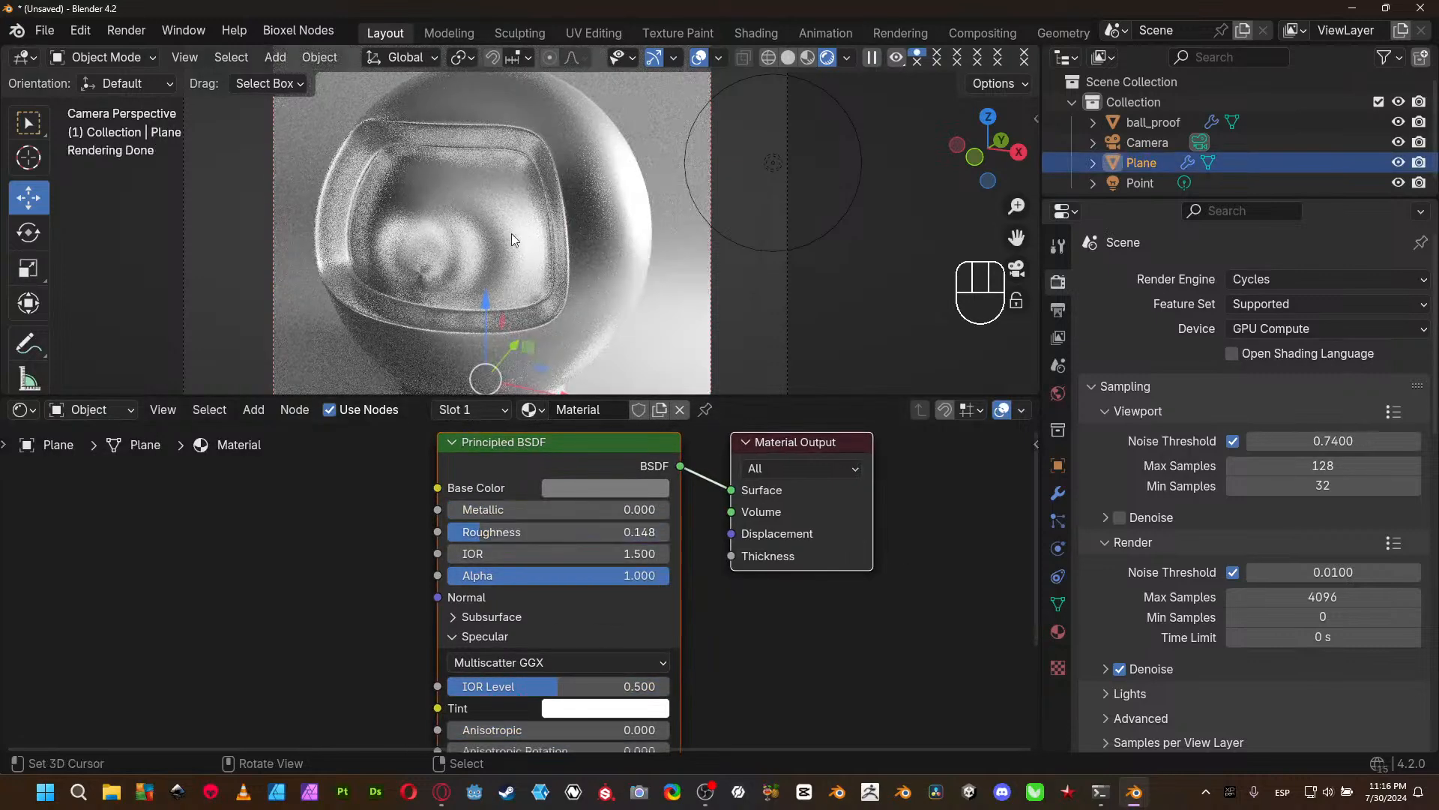
pyautogui.click(606, 266)
pyautogui.scroll(1, 653, 616)
pyautogui.moveTo(656, 620); pyautogui.dragTo(686, 584, button='middle')
pyautogui.moveTo(568, 501); pyautogui.dragTo(541, 502)
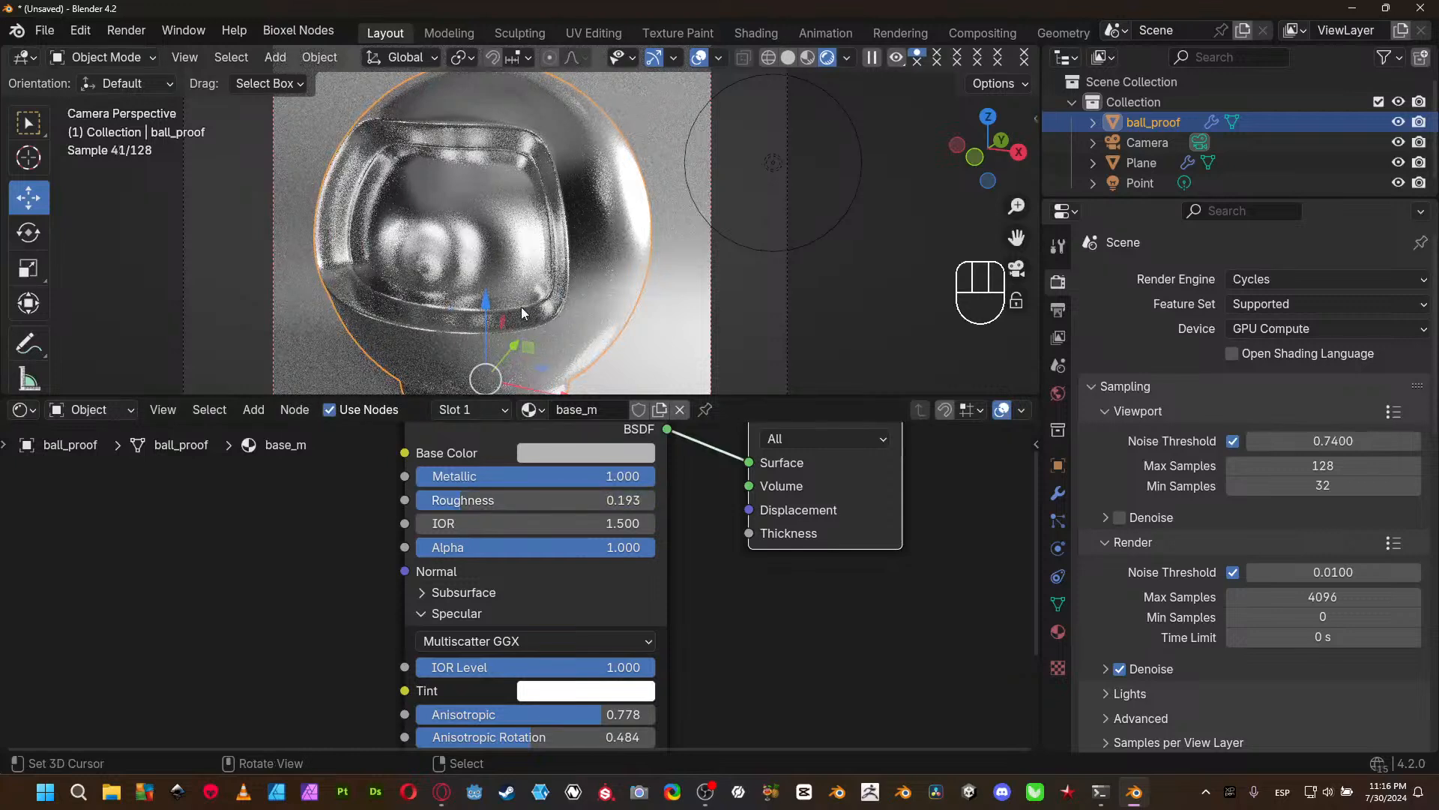
pyautogui.hotkey('alt', 'a')
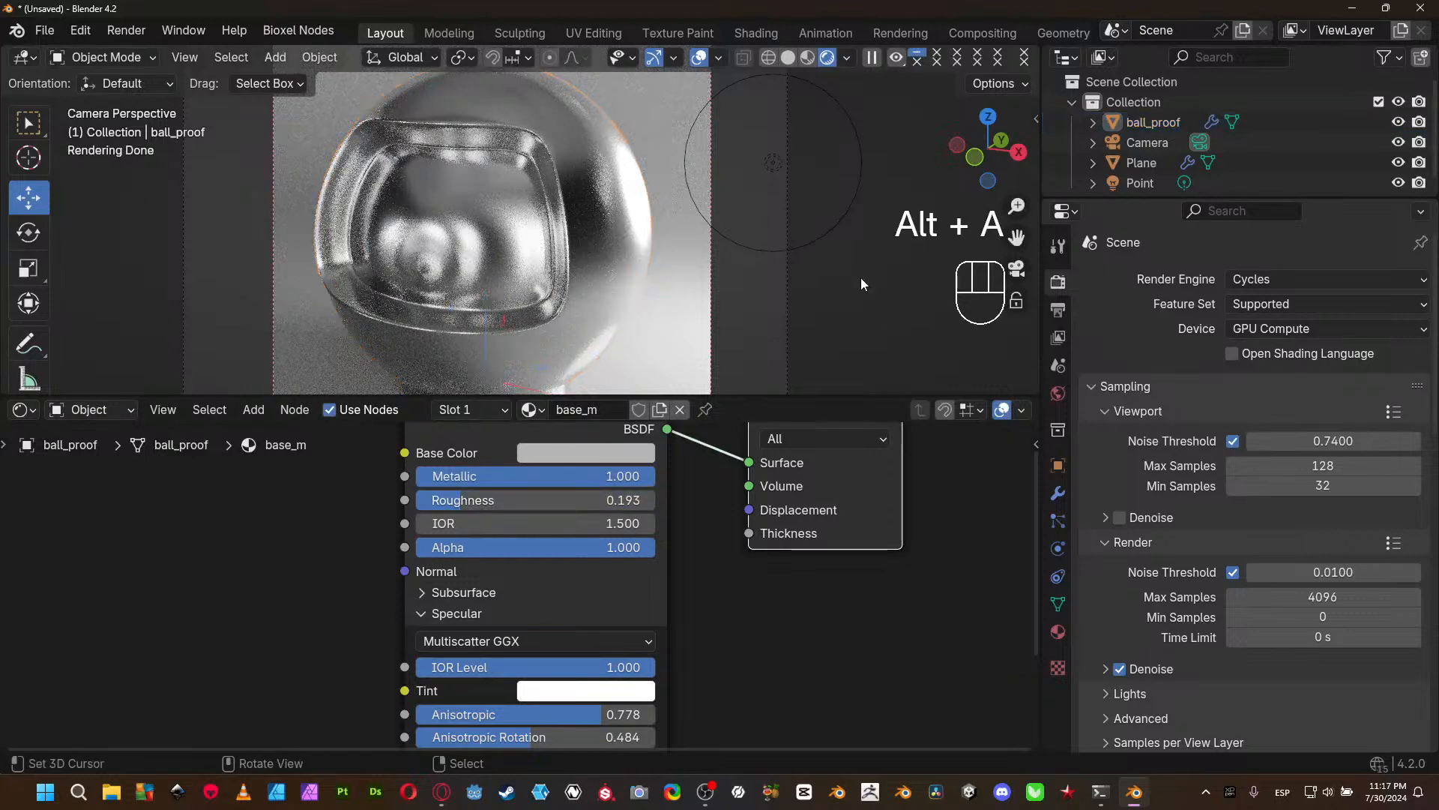
# - Set the viewport denoising start sample to 32 and its prefilter to Accurate, keeping the quality at Balanced
pyautogui.click(1145, 516)
pyautogui.click(1314, 642)
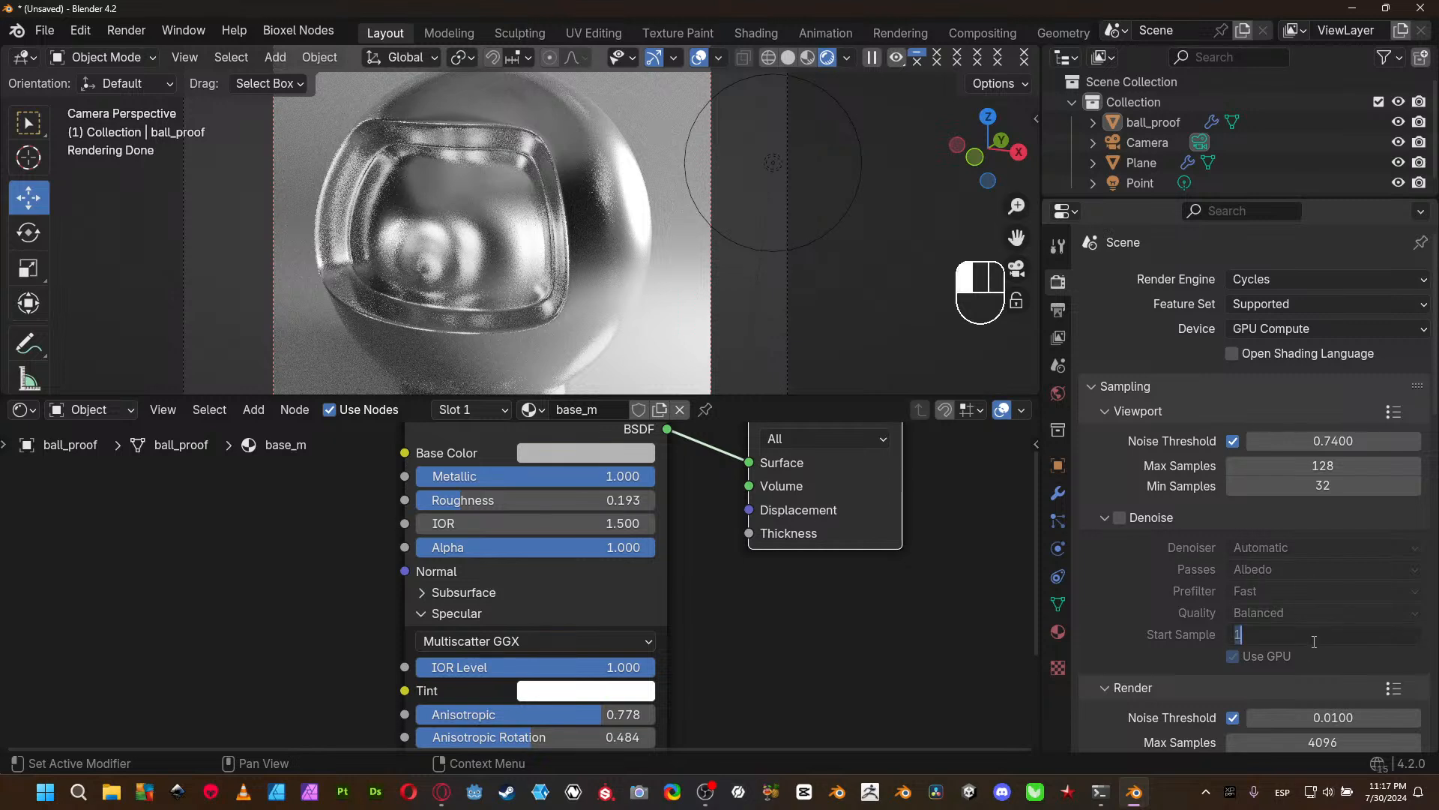
pyautogui.write('32')
pyautogui.press('Return')
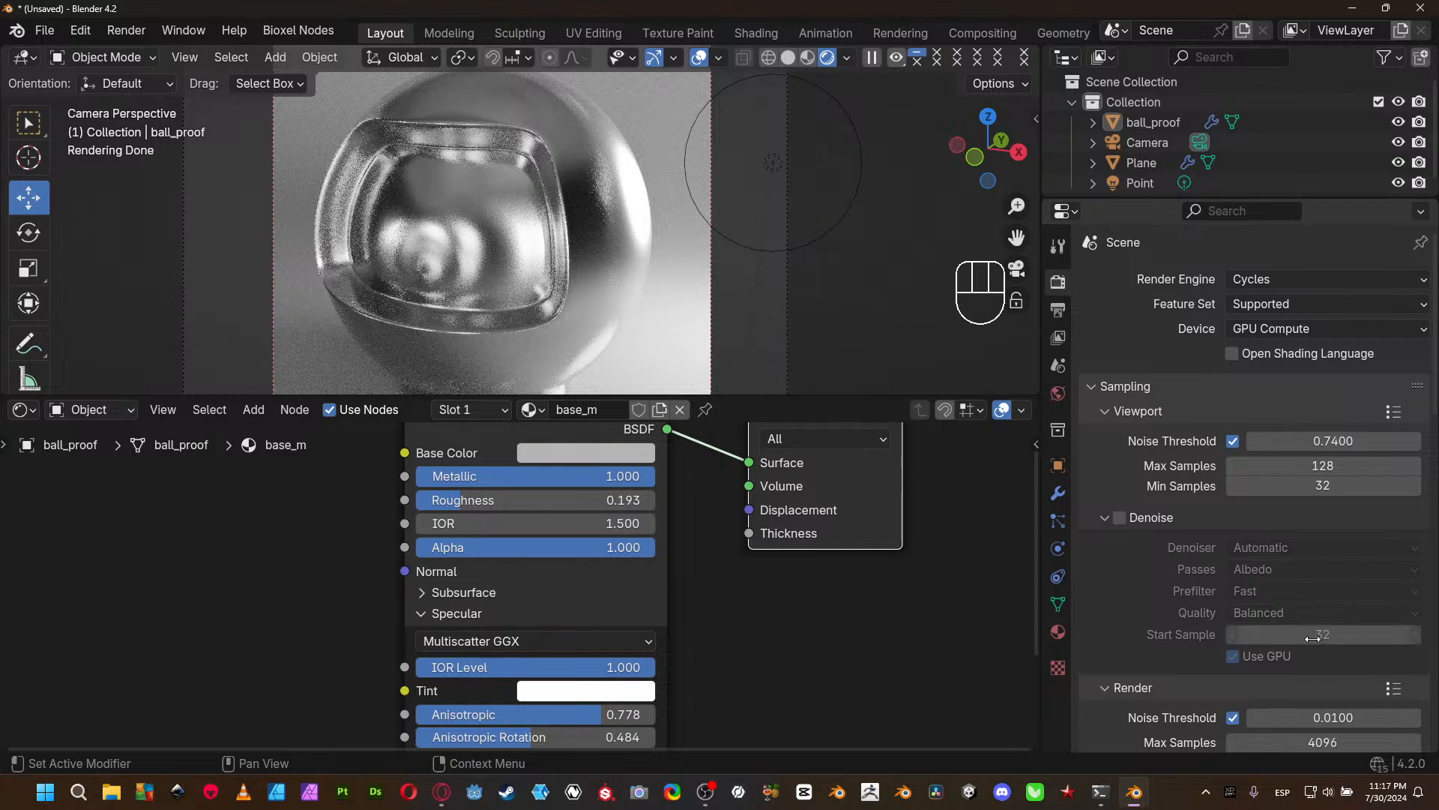
pyautogui.click(1262, 589)
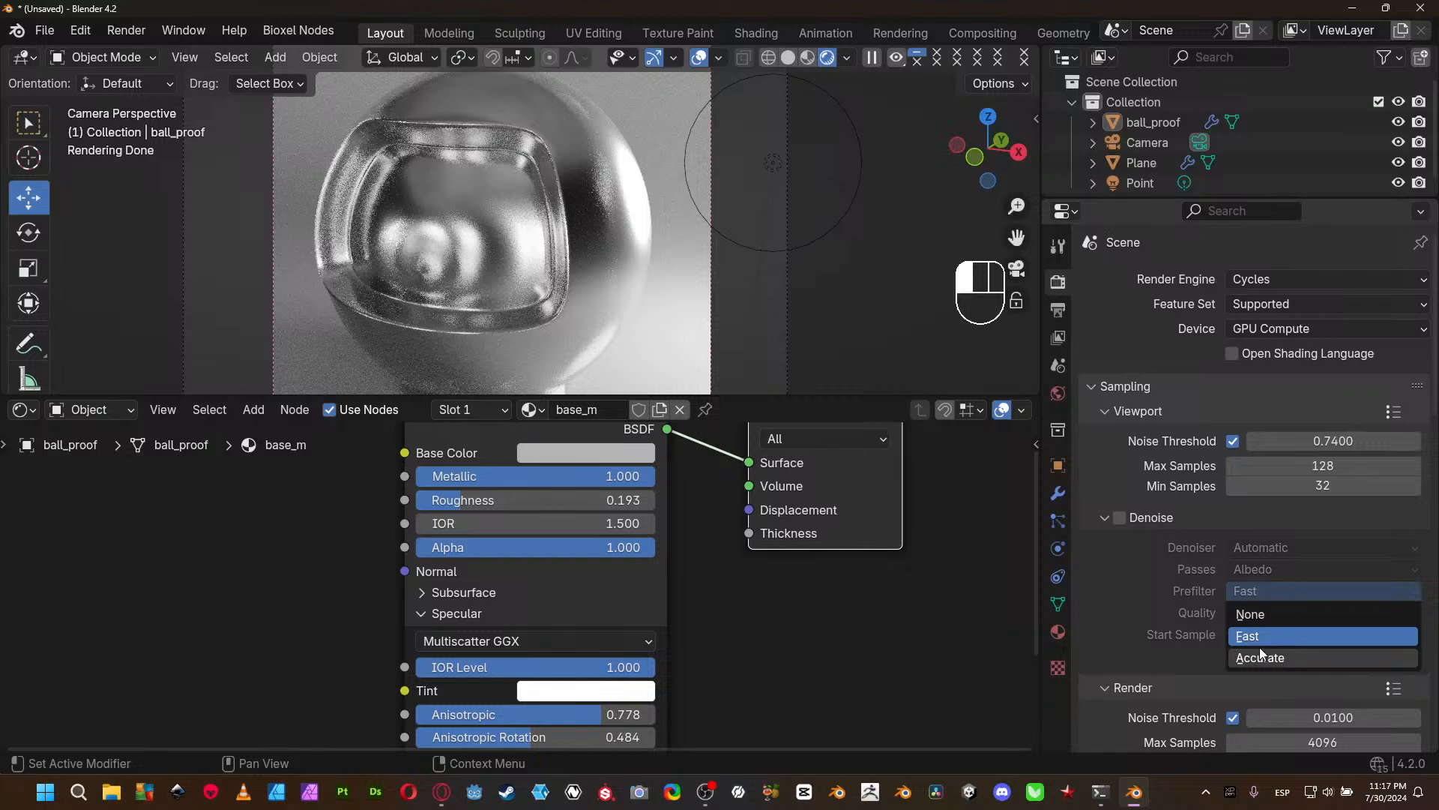
pyautogui.click(1260, 652)
pyautogui.click(1260, 613)
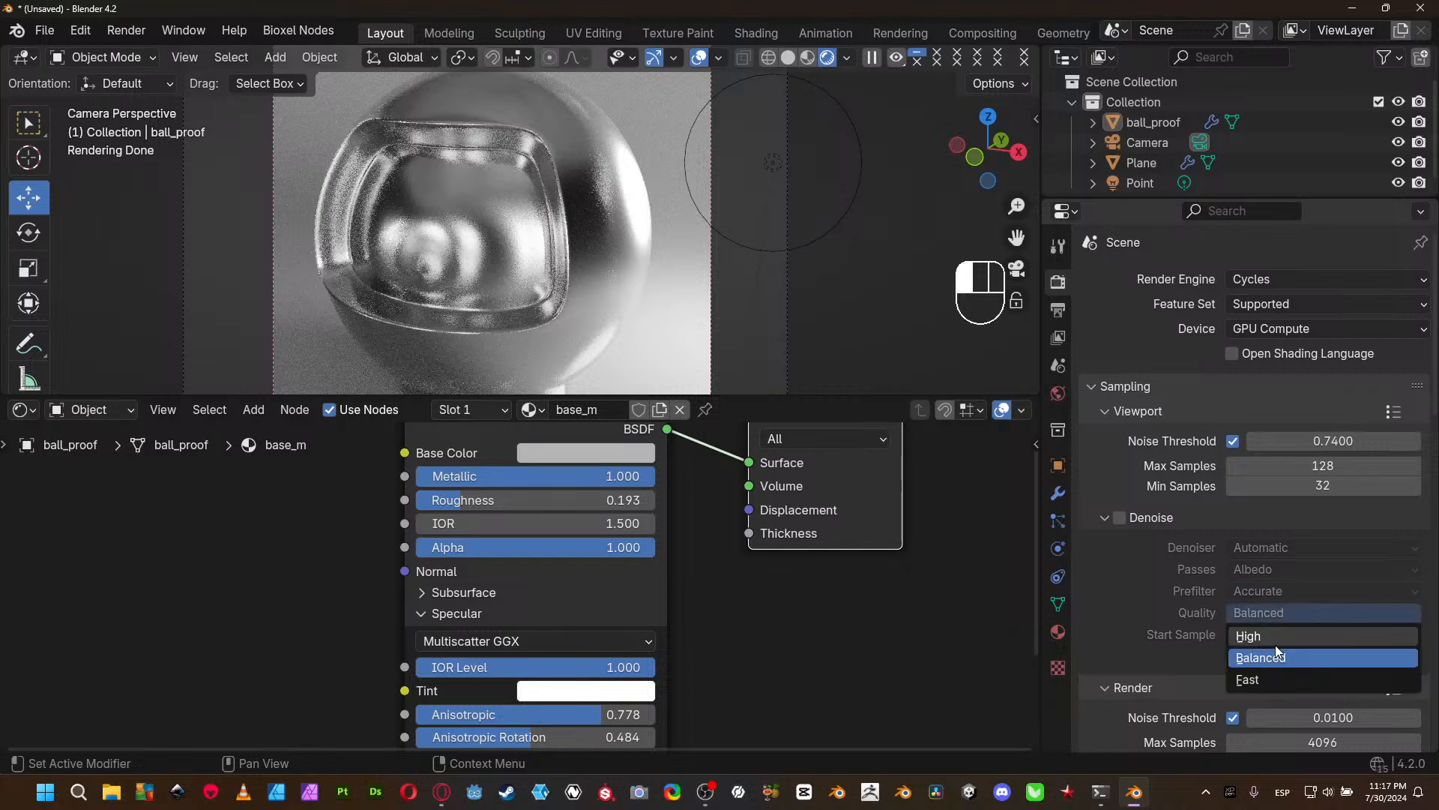
pyautogui.click(1277, 657)
# - Enable viewport denoising with the OpenImageDenoise denoiser and Albedo and Normal passes
pyautogui.click(1261, 567)
pyautogui.click(1284, 634)
pyautogui.click(1237, 545)
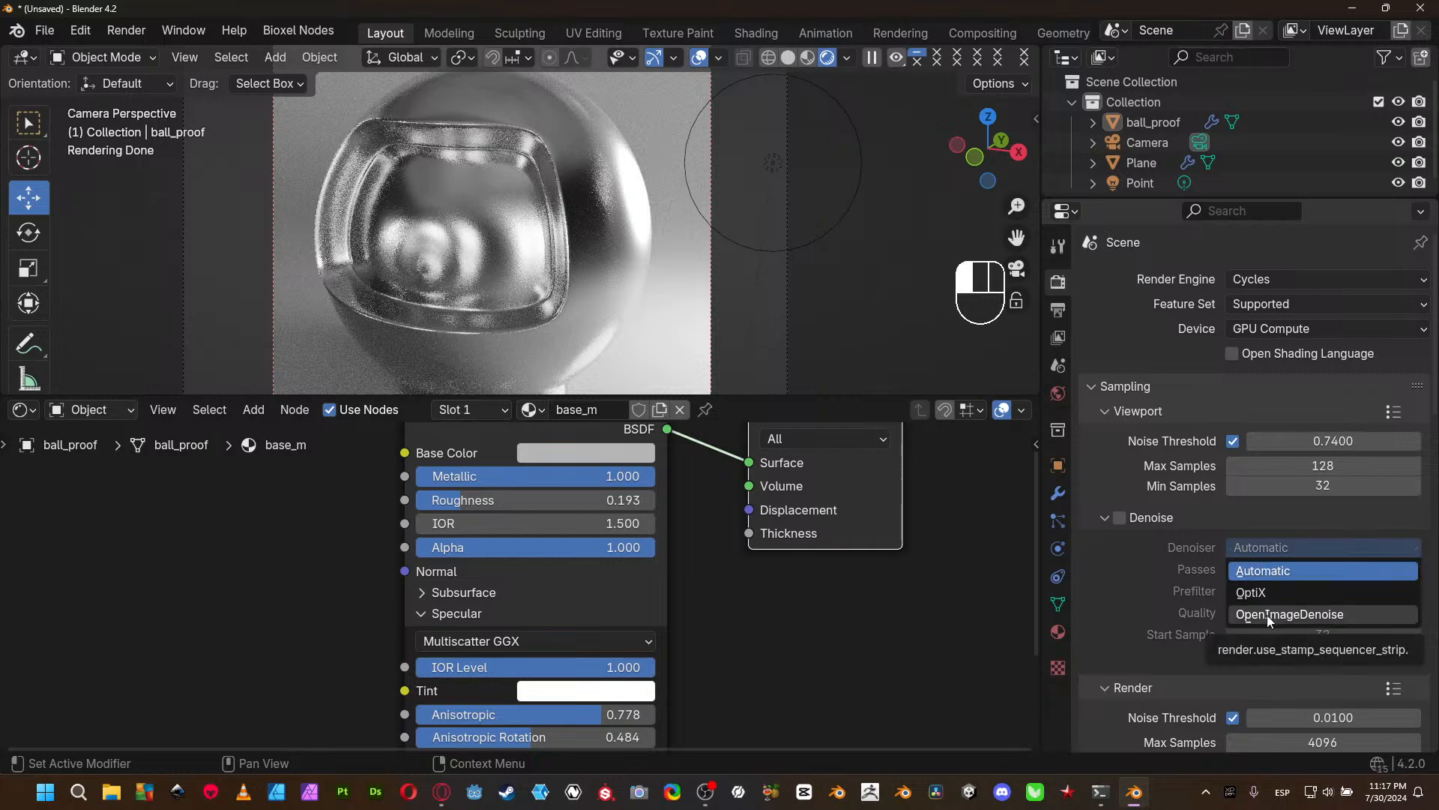
pyautogui.click(1267, 615)
pyautogui.click(1119, 519)
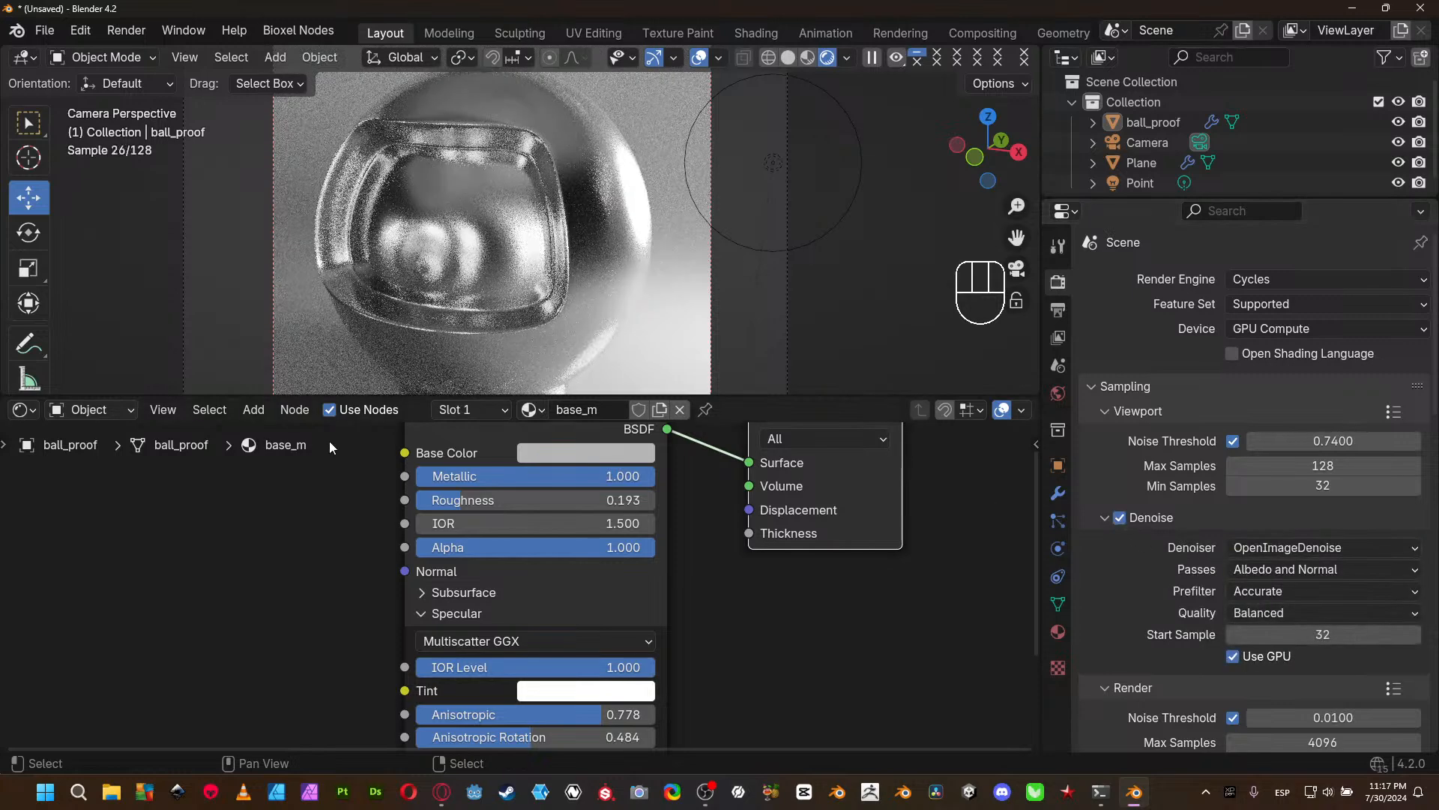
# - Enlarge the 3D viewport area and switch the Specular distribution of ball_proof's Principled BSDF to GGX
pyautogui.moveTo(844, 397); pyautogui.dragTo(815, 563)
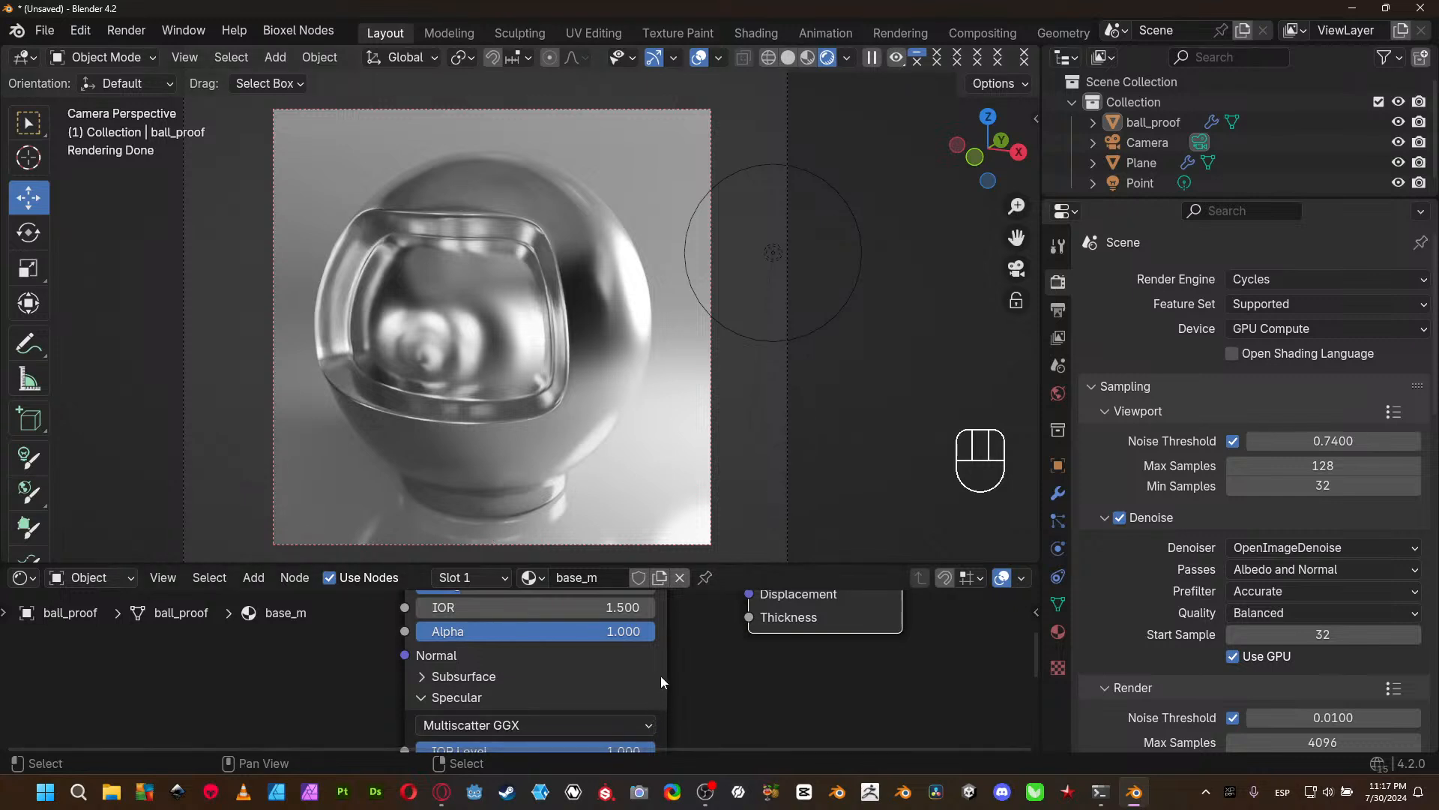
pyautogui.moveTo(660, 676); pyautogui.dragTo(626, 720, button='middle')
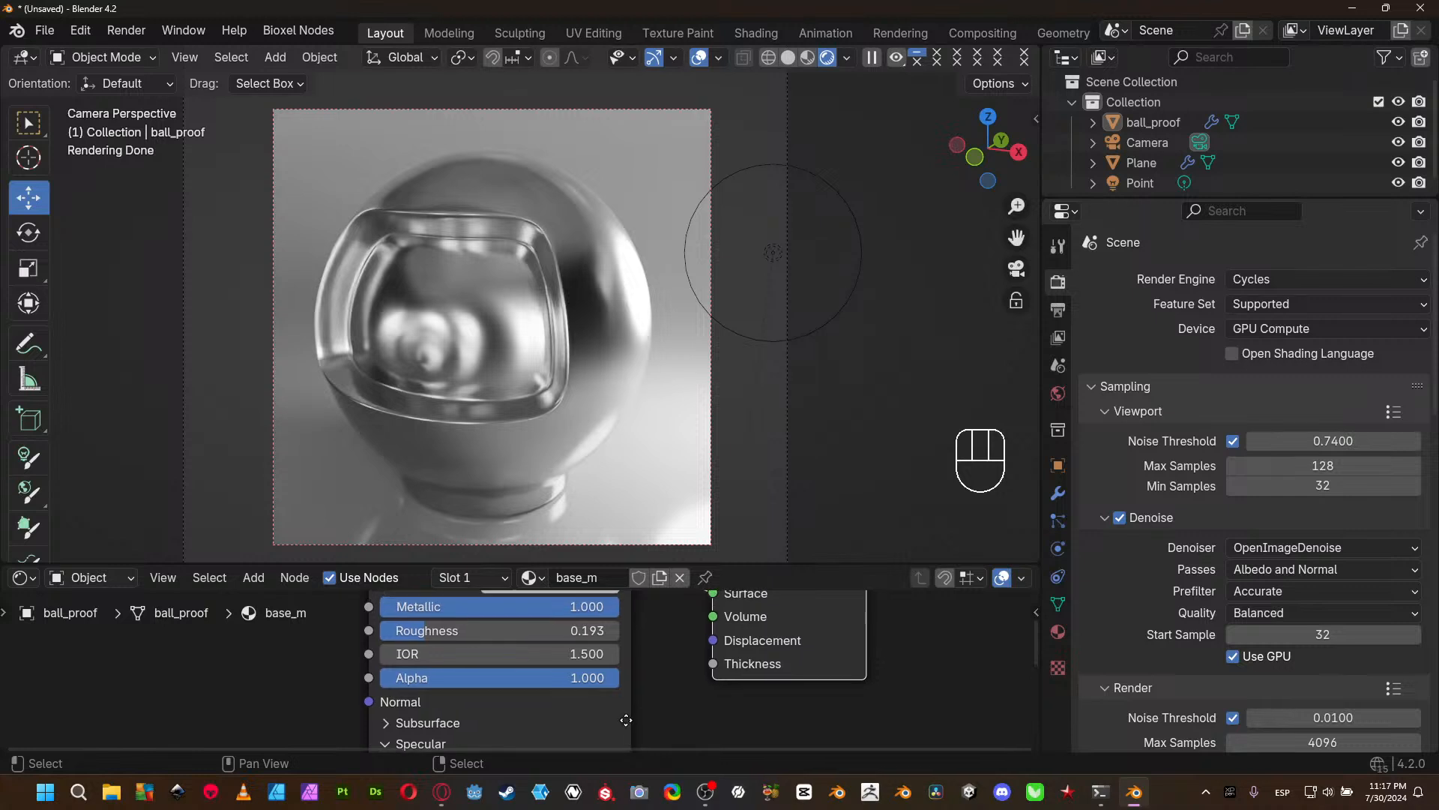
pyautogui.moveTo(658, 664)
pyautogui.mouseDown(button='middle')
pyautogui.moveTo(658, 704)
pyautogui.moveTo(649, 653)
pyautogui.mouseUp(button='middle')
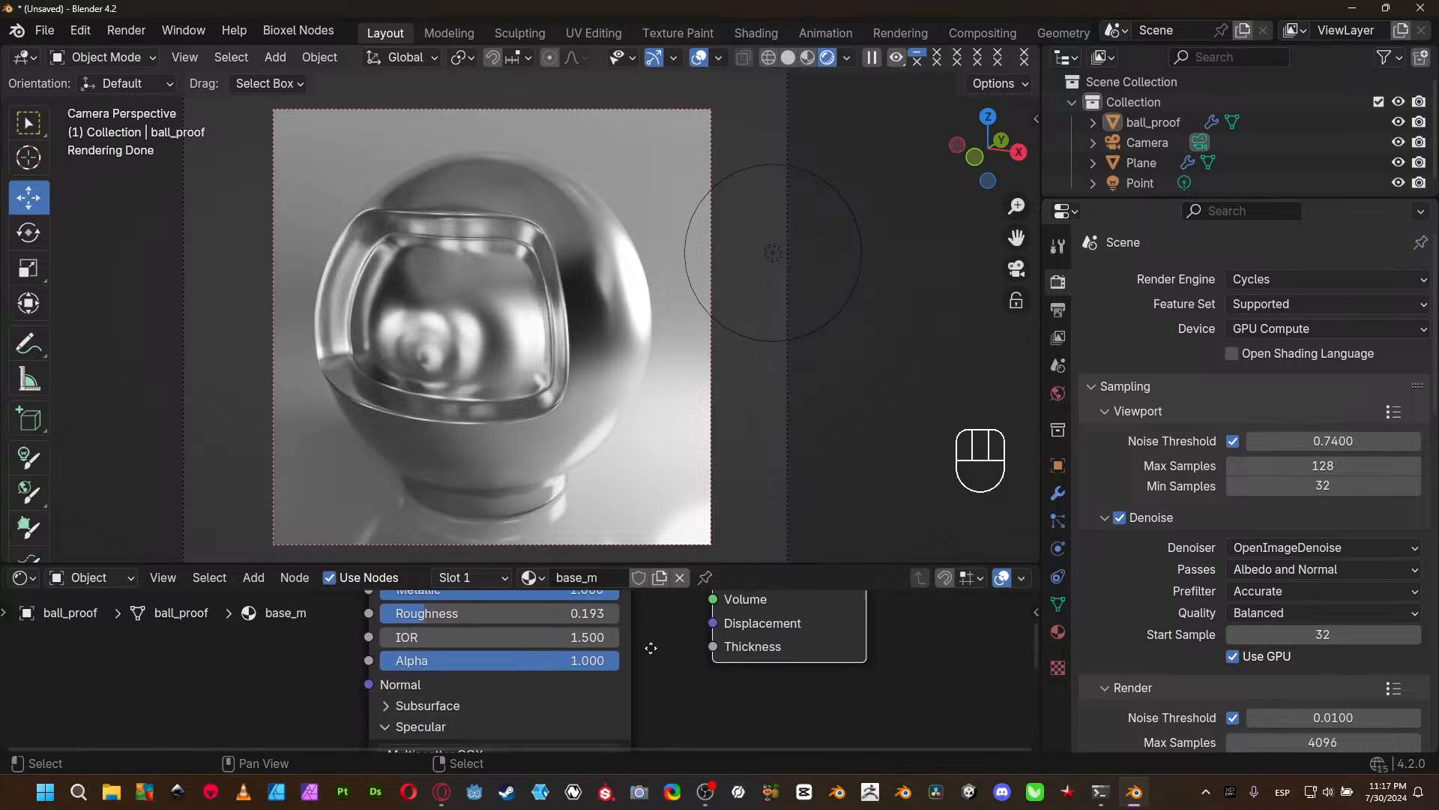
pyautogui.keyDown('shift'); pyautogui.scroll(-5, 649, 653); pyautogui.keyUp('shift')
pyautogui.keyDown('shift'); pyautogui.scroll(1, 650, 645); pyautogui.keyUp('shift')
pyautogui.click(516, 606)
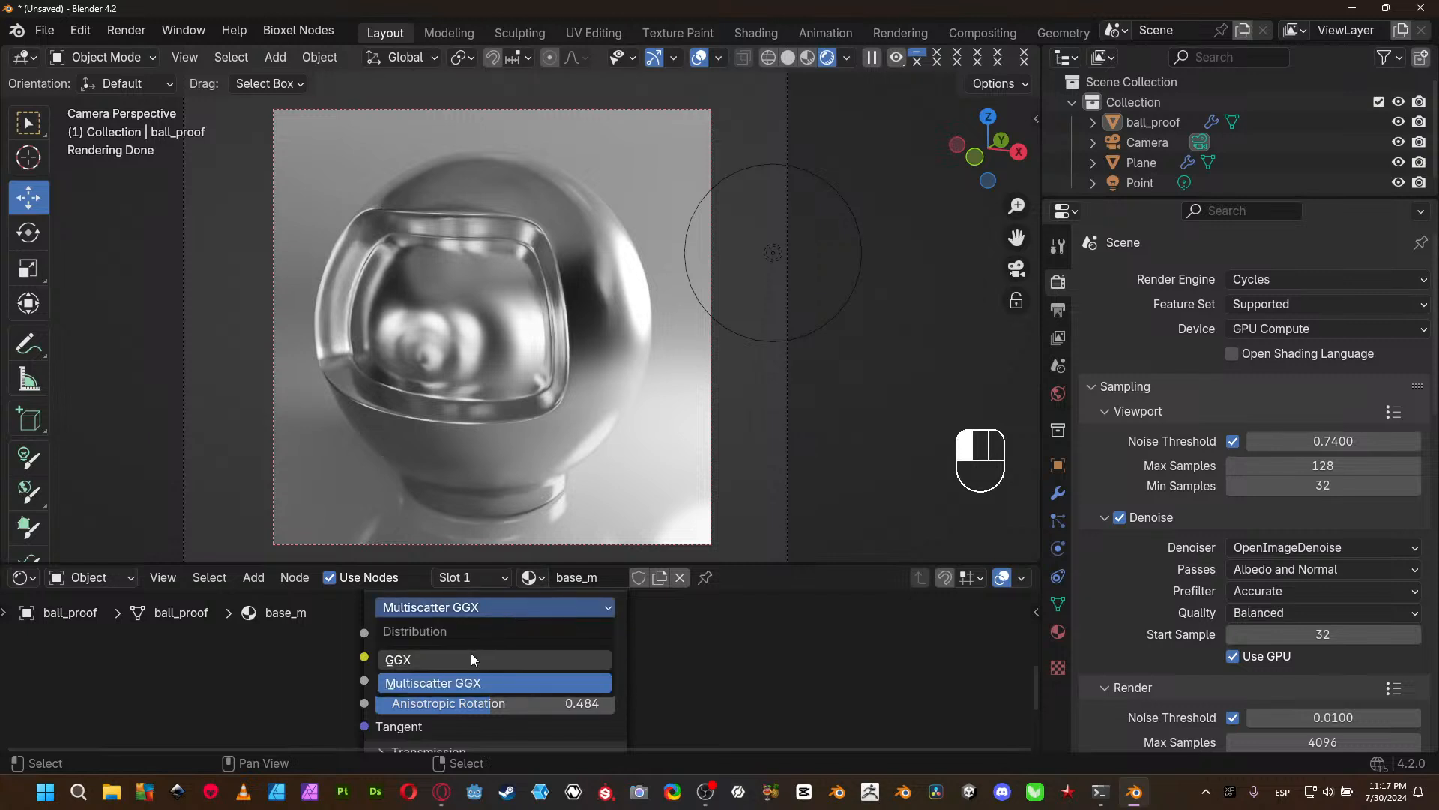
pyautogui.click(433, 655)
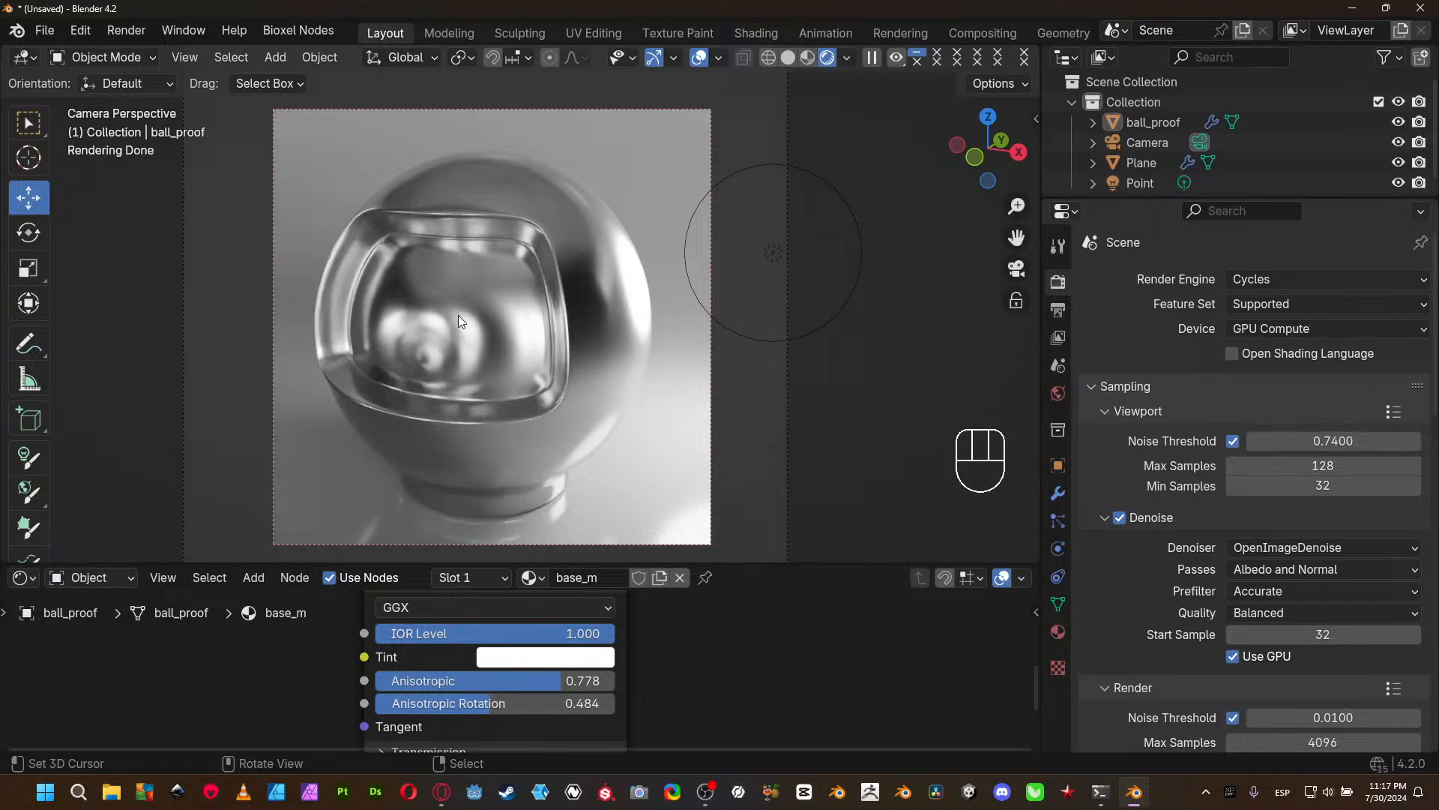
# - Lower both Anisotropic and Anisotropic Rotation of ball_proof's material to 0.000
pyautogui.moveTo(720, 663)
pyautogui.mouseDown(button='middle')
pyautogui.moveTo(717, 626)
pyautogui.moveTo(726, 635)
pyautogui.mouseUp(button='middle')
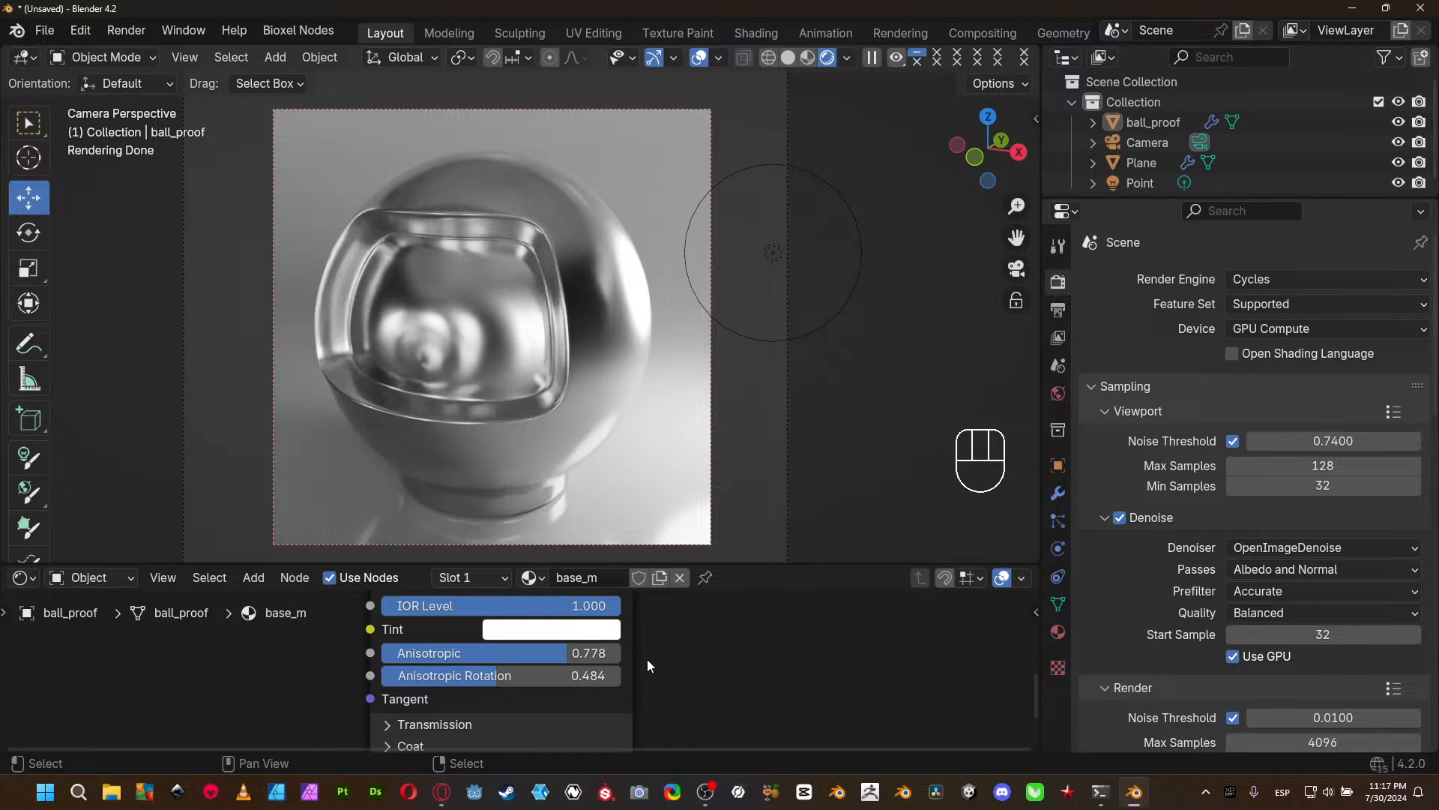
pyautogui.moveTo(593, 651); pyautogui.dragTo(384, 651)
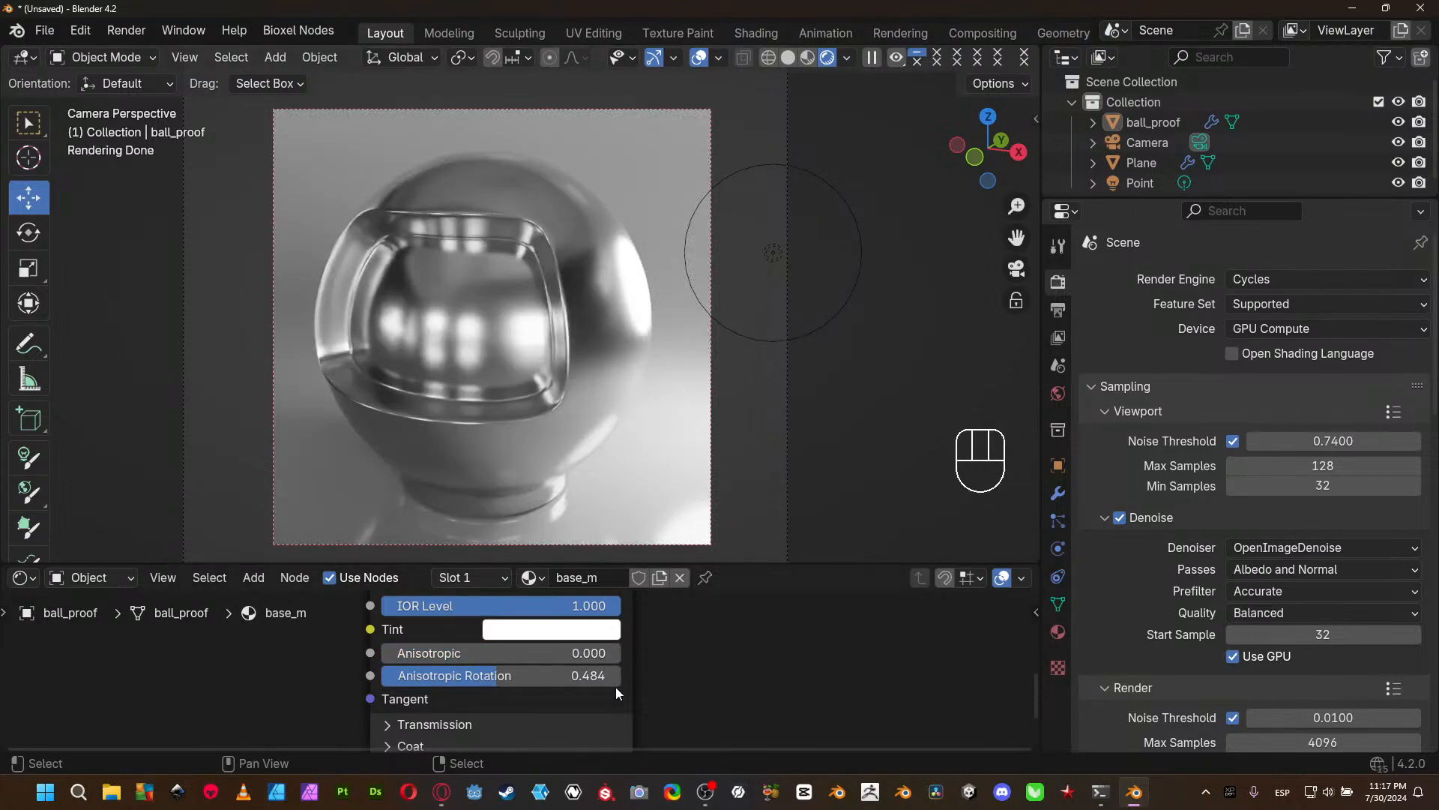
pyautogui.moveTo(532, 676); pyautogui.dragTo(379, 677)
# - Set ball_proof's material to Metallic 0.000 and Roughness 0.500, and pick an orange base color with hue 0.037 and saturation 0.958
pyautogui.moveTo(695, 673); pyautogui.dragTo(652, 598, button='middle')
pyautogui.moveTo(556, 682)
pyautogui.mouseDown()
pyautogui.moveTo(447, 685)
pyautogui.moveTo(496, 705)
pyautogui.moveTo(453, 705)
pyautogui.moveTo(552, 705)
pyautogui.mouseUp()
pyautogui.rightClick(551, 705)
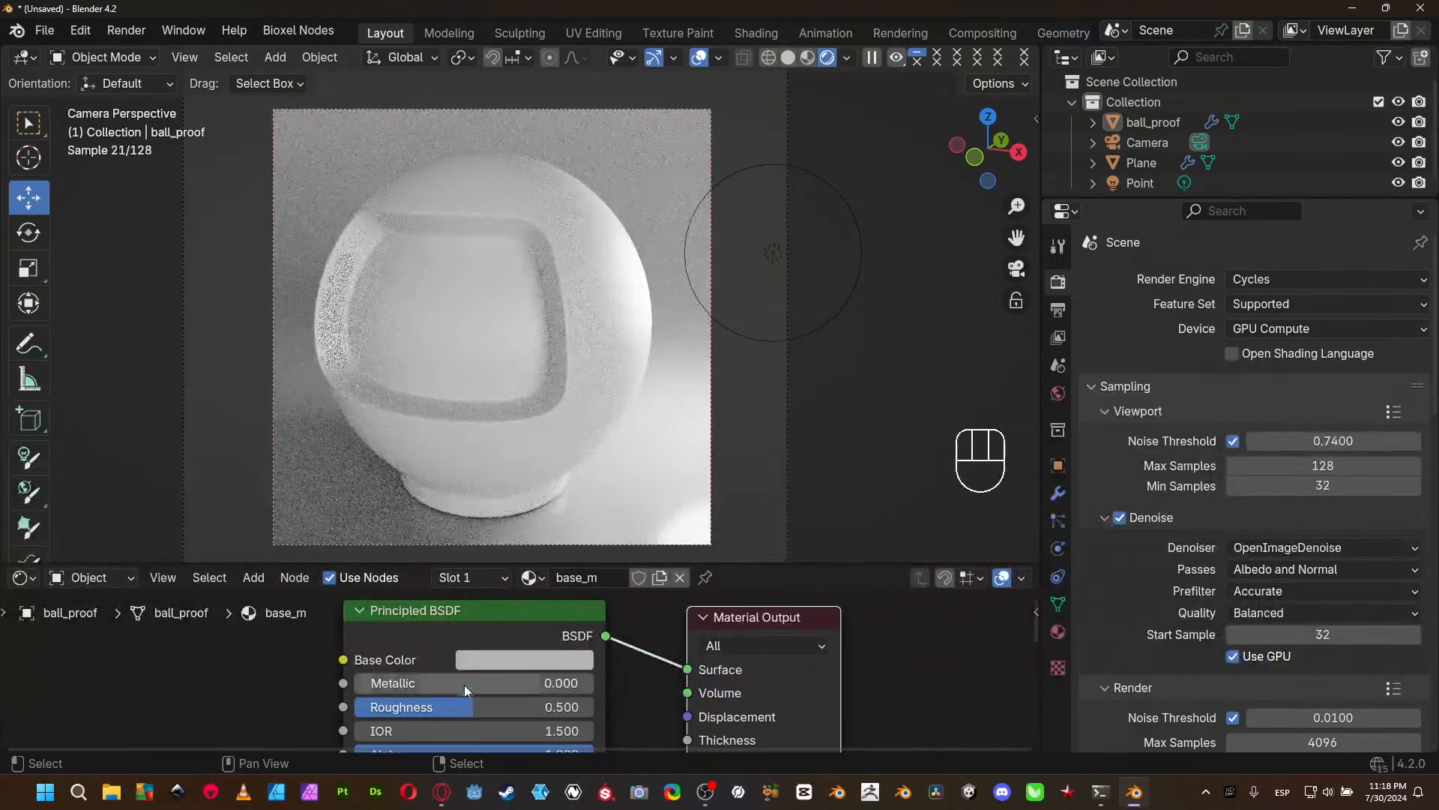
pyautogui.click(492, 661)
pyautogui.click(547, 460)
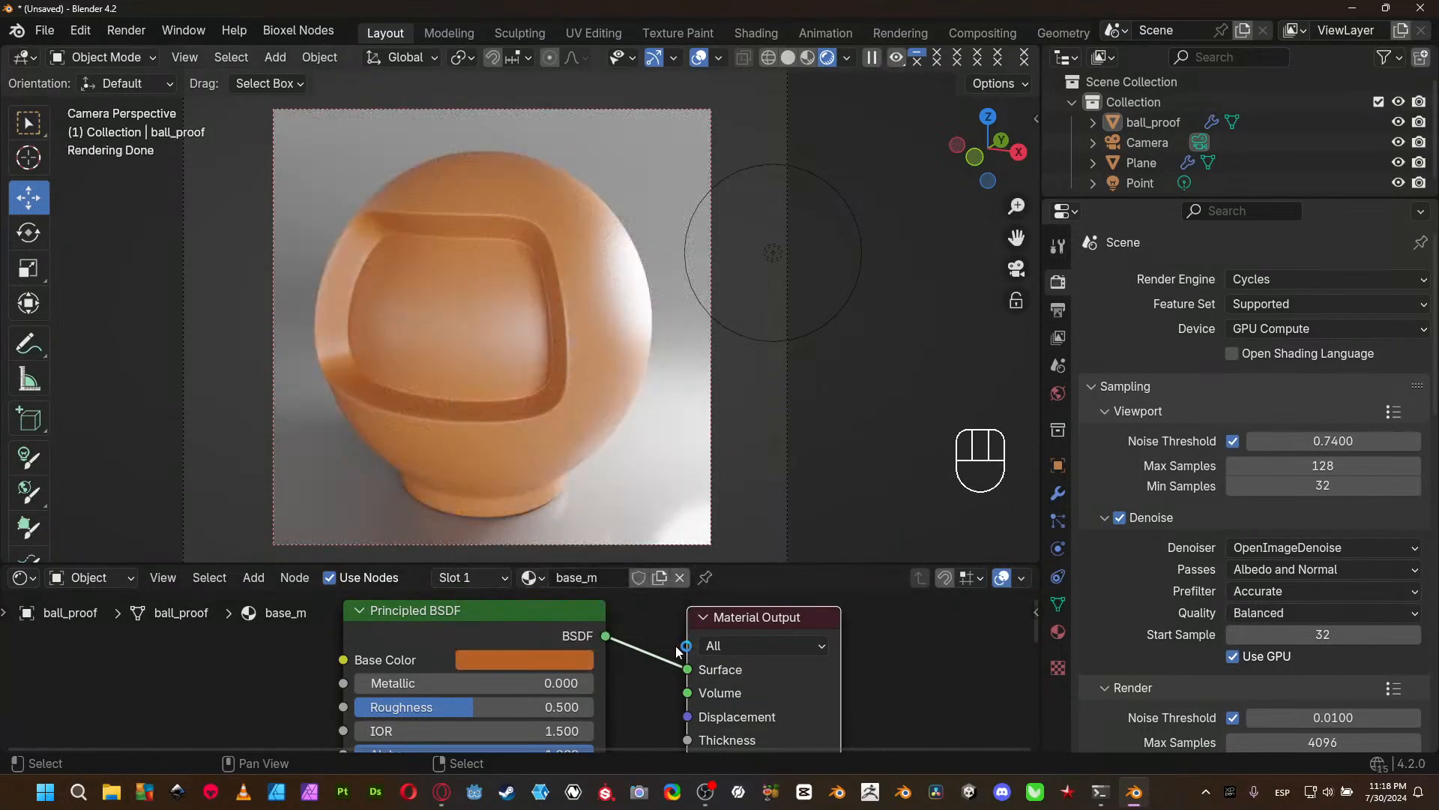
# - Enlarge the node editor area, then collapse the Specular section of ball_proof's Principled BSDF and expand its Transmission section
pyautogui.scroll(-1, 637, 210)
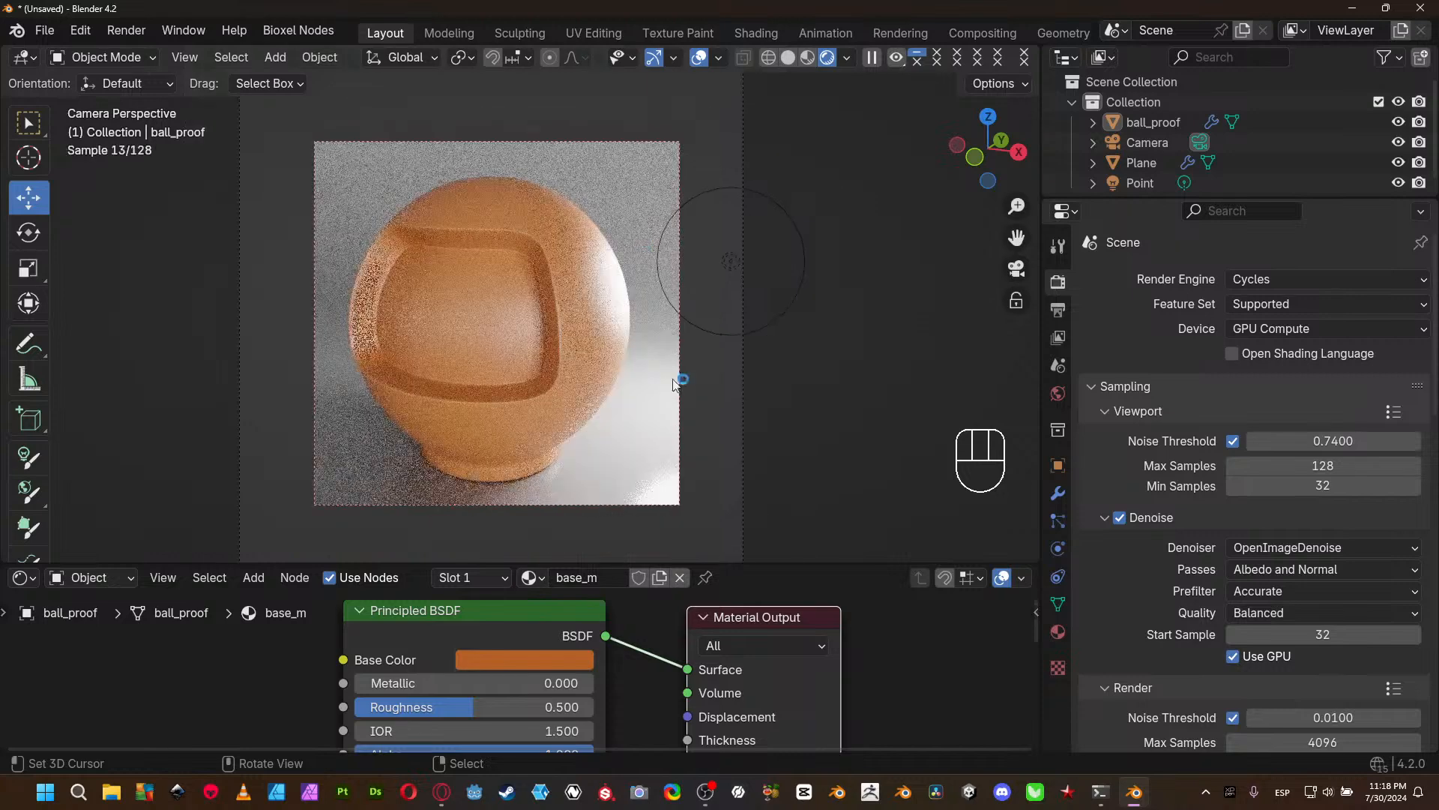
pyautogui.moveTo(729, 563); pyautogui.dragTo(729, 387)
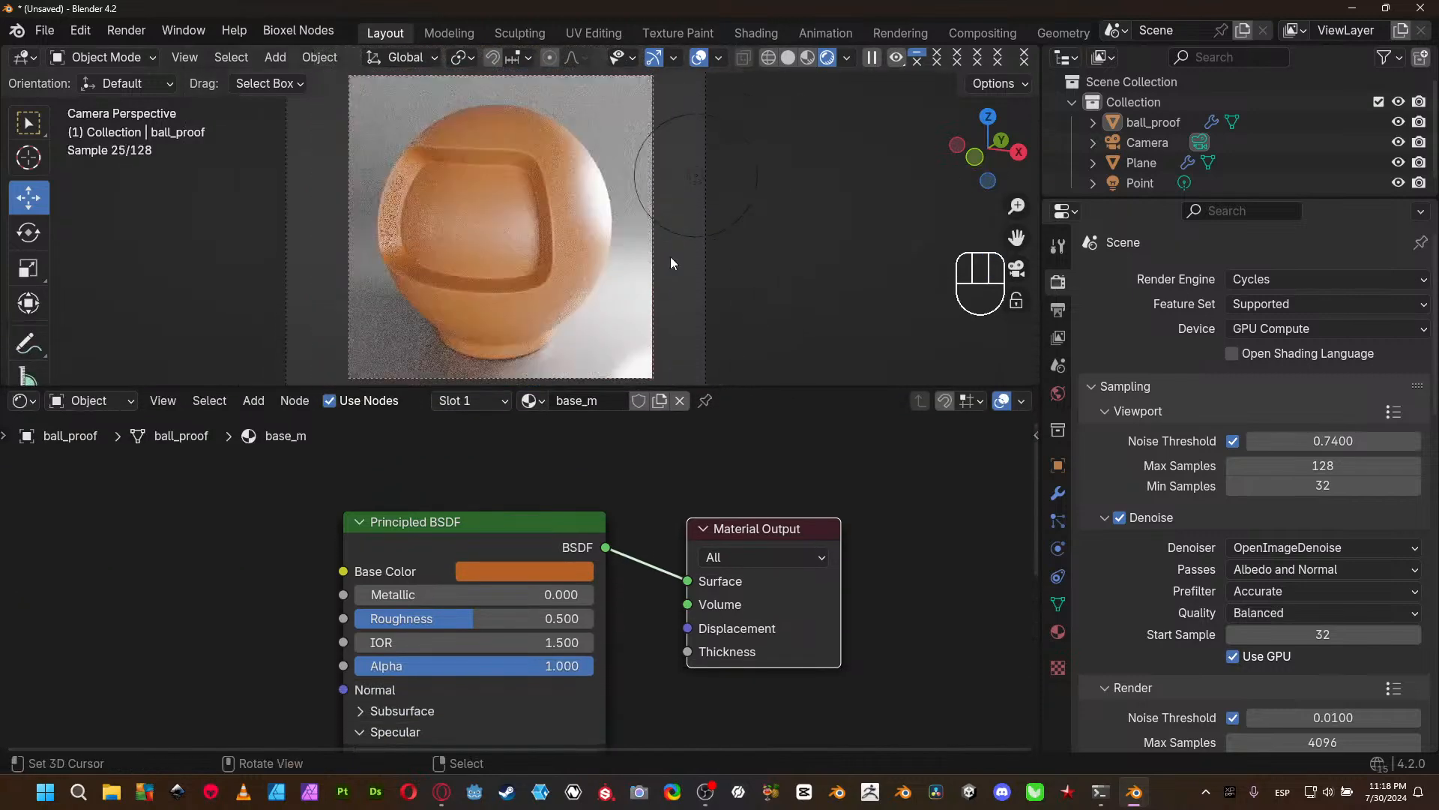
pyautogui.moveTo(573, 734); pyautogui.dragTo(540, 442, button='middle')
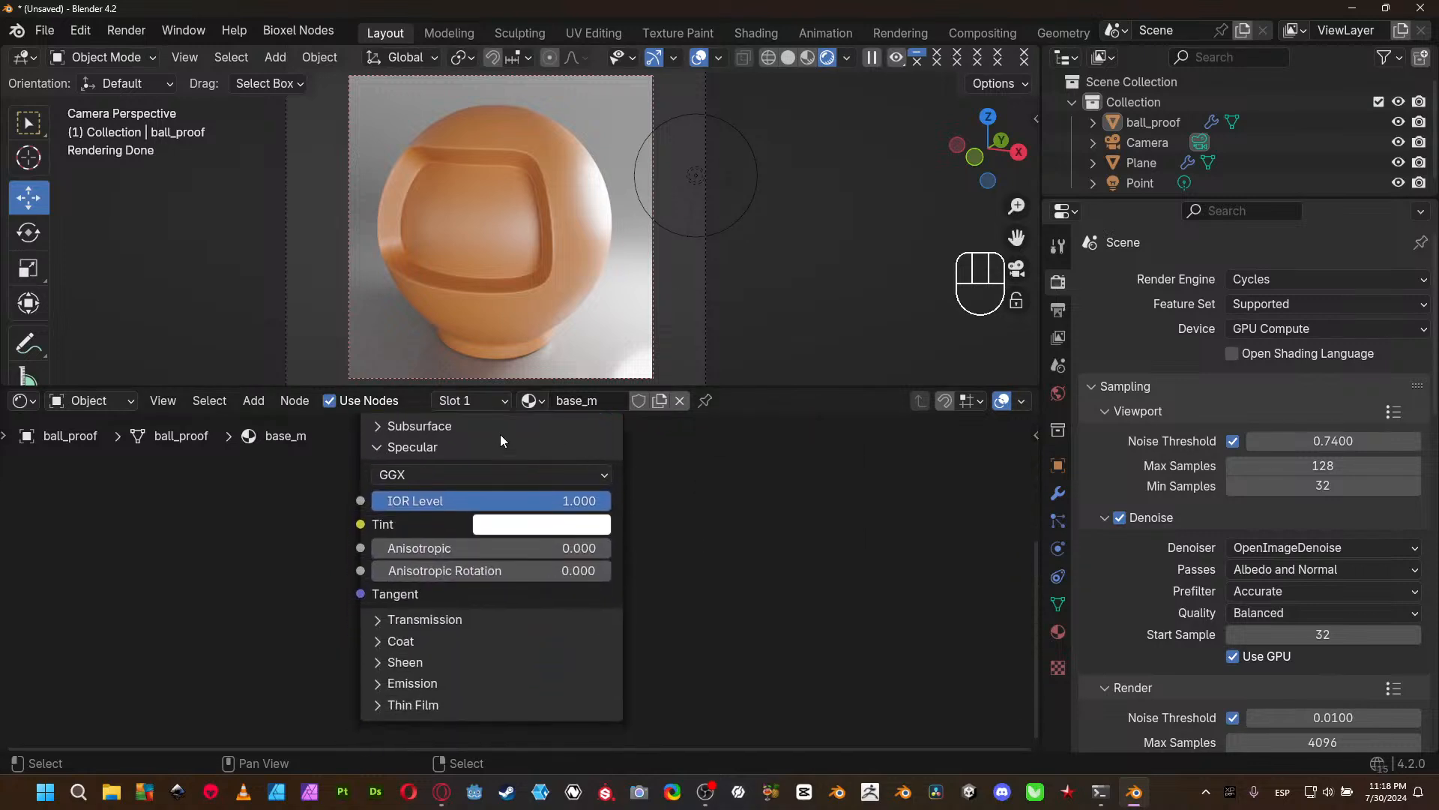
pyautogui.click(374, 449)
pyautogui.click(383, 470)
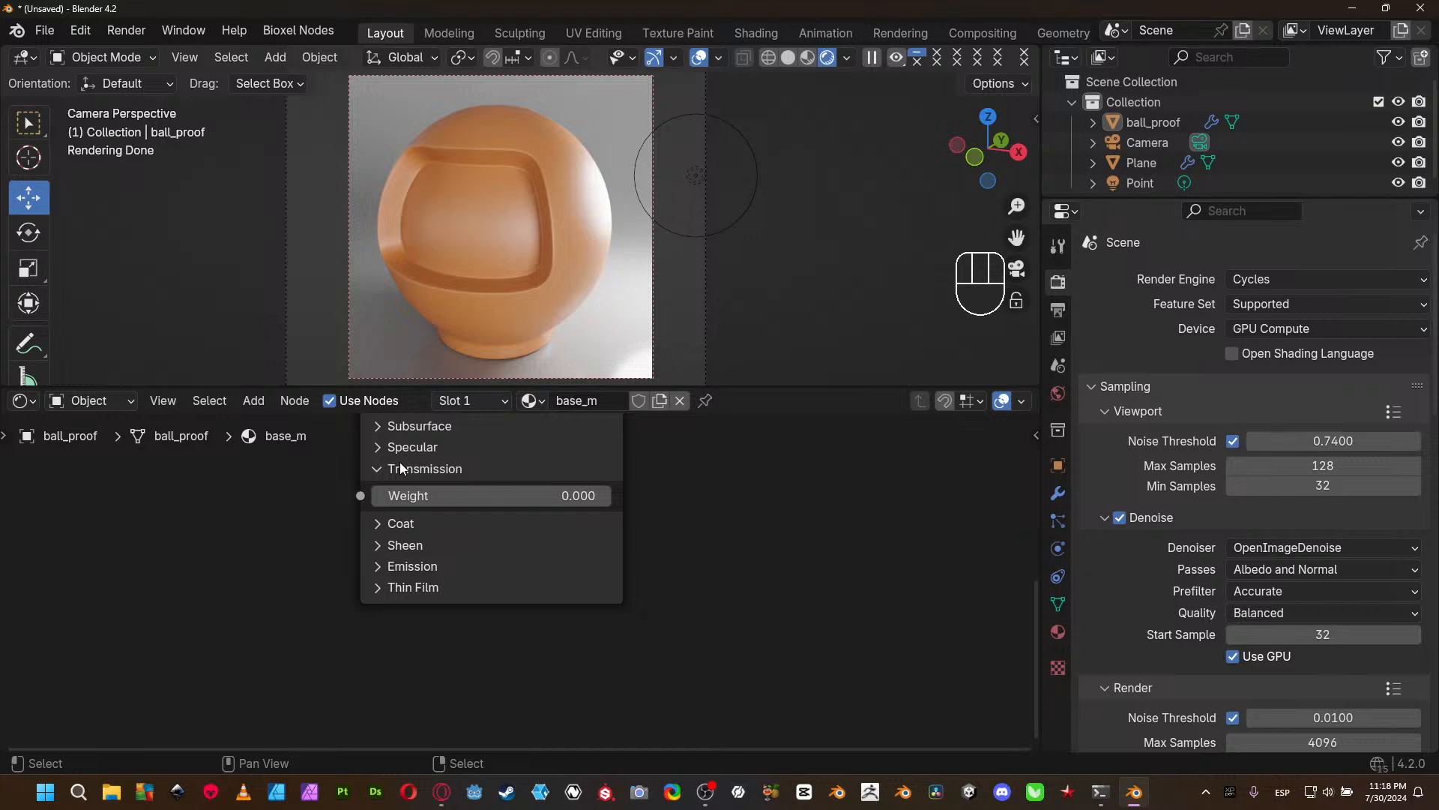
pyautogui.moveTo(658, 476); pyautogui.dragTo(656, 629, button='middle')
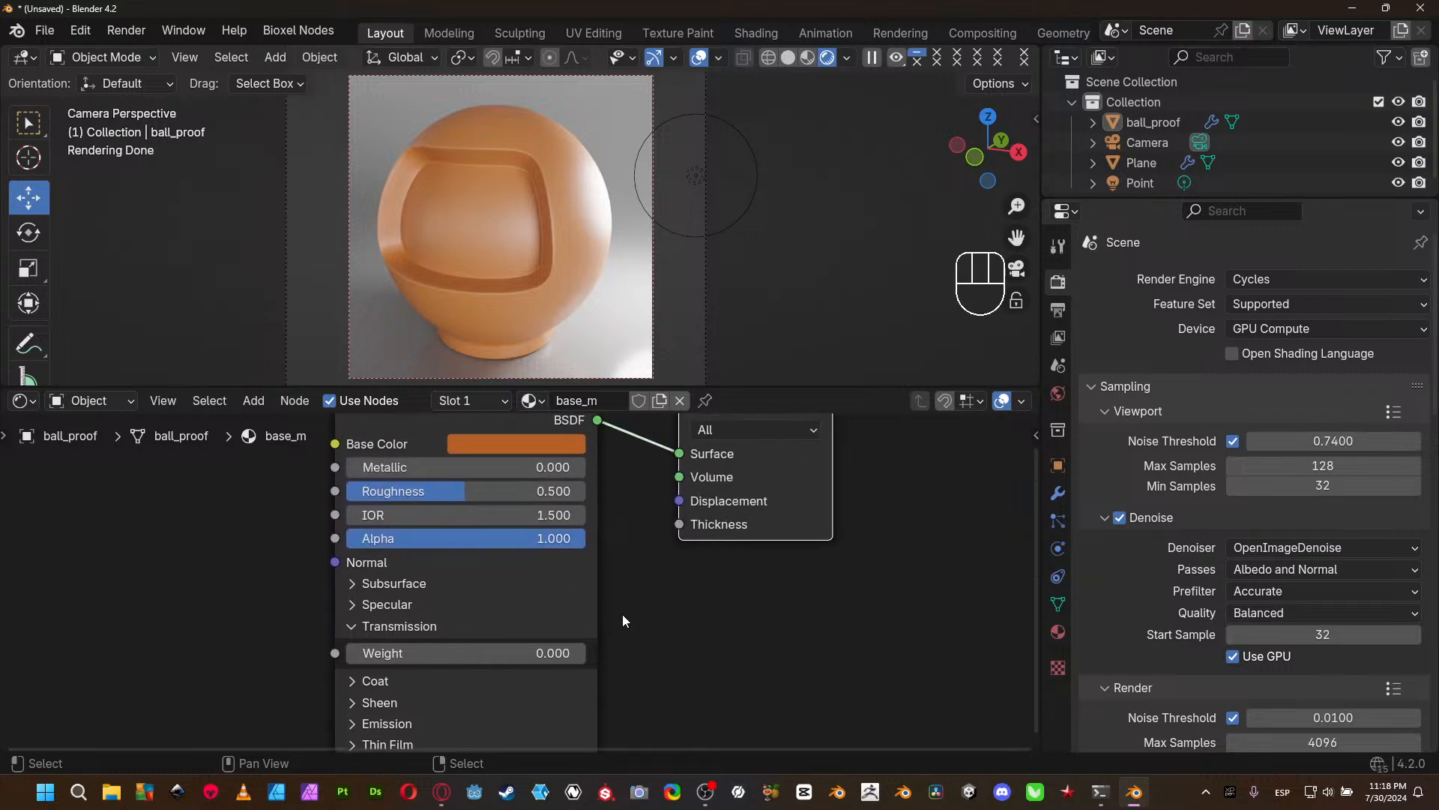
# - Lower ball_proof's Roughness to 0.062 and raise its Transmission Weight in stages through 0.310 and 0.879 to 1.000
pyautogui.moveTo(451, 495); pyautogui.dragTo(347, 495)
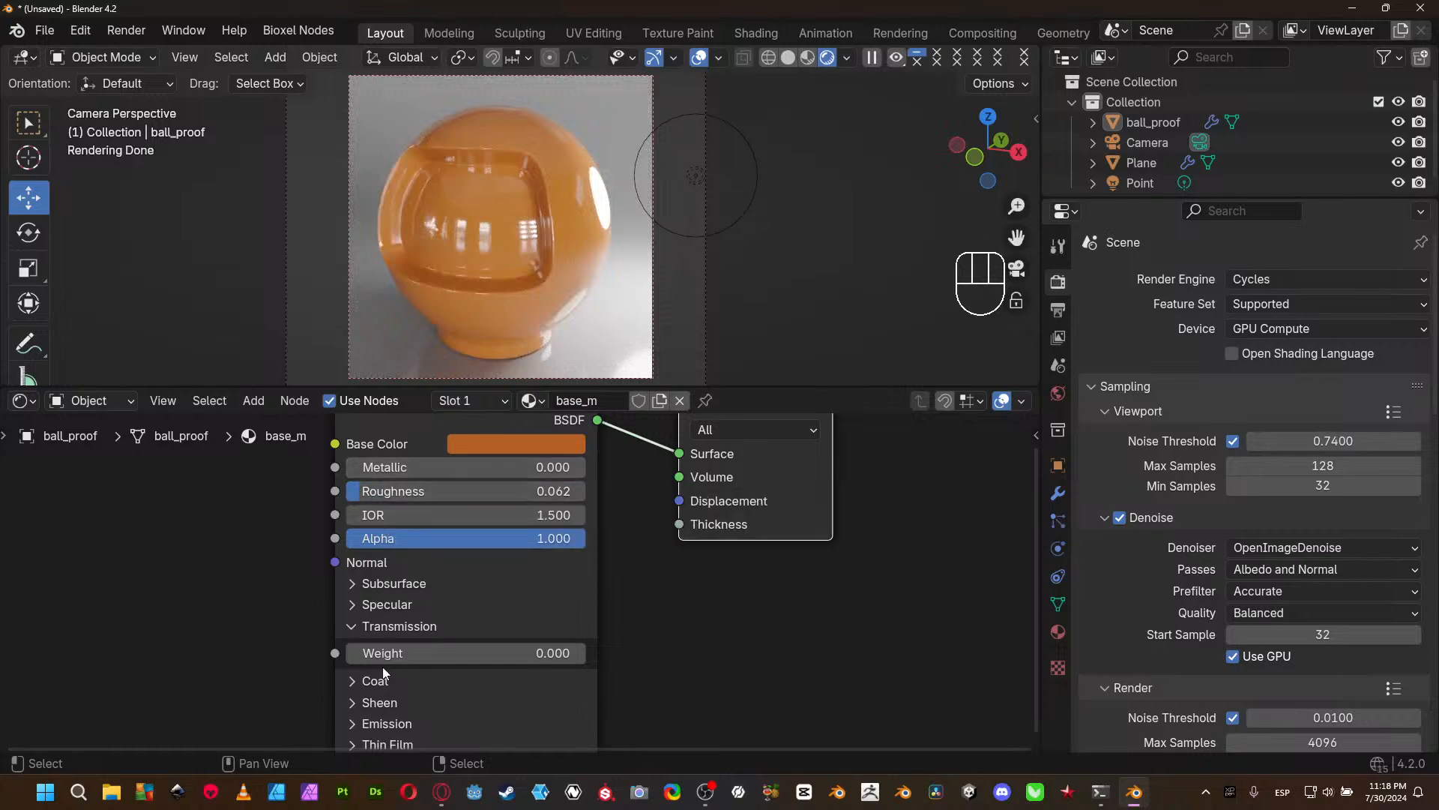
pyautogui.moveTo(383, 652); pyautogui.dragTo(403, 663)
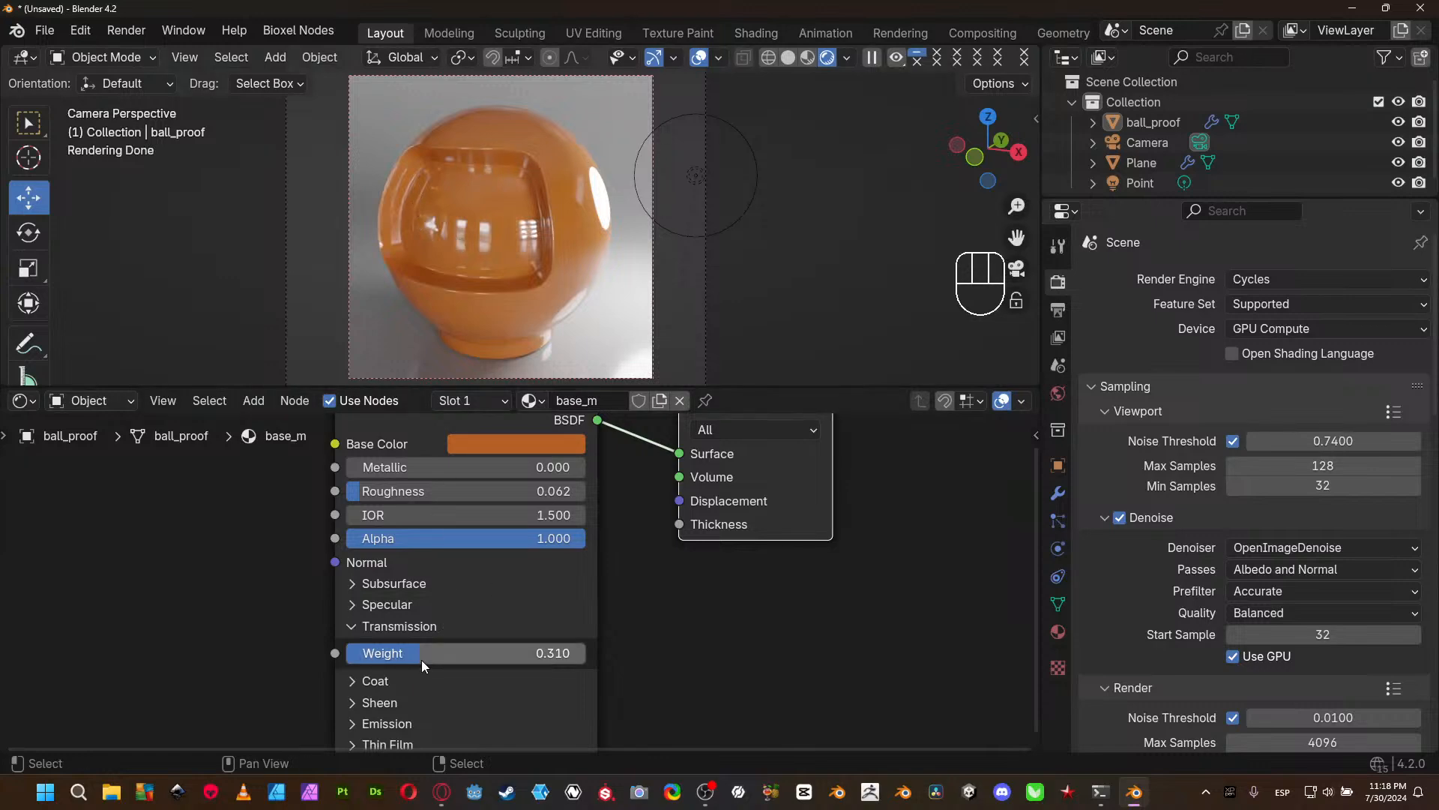
pyautogui.moveTo(424, 650); pyautogui.dragTo(555, 652)
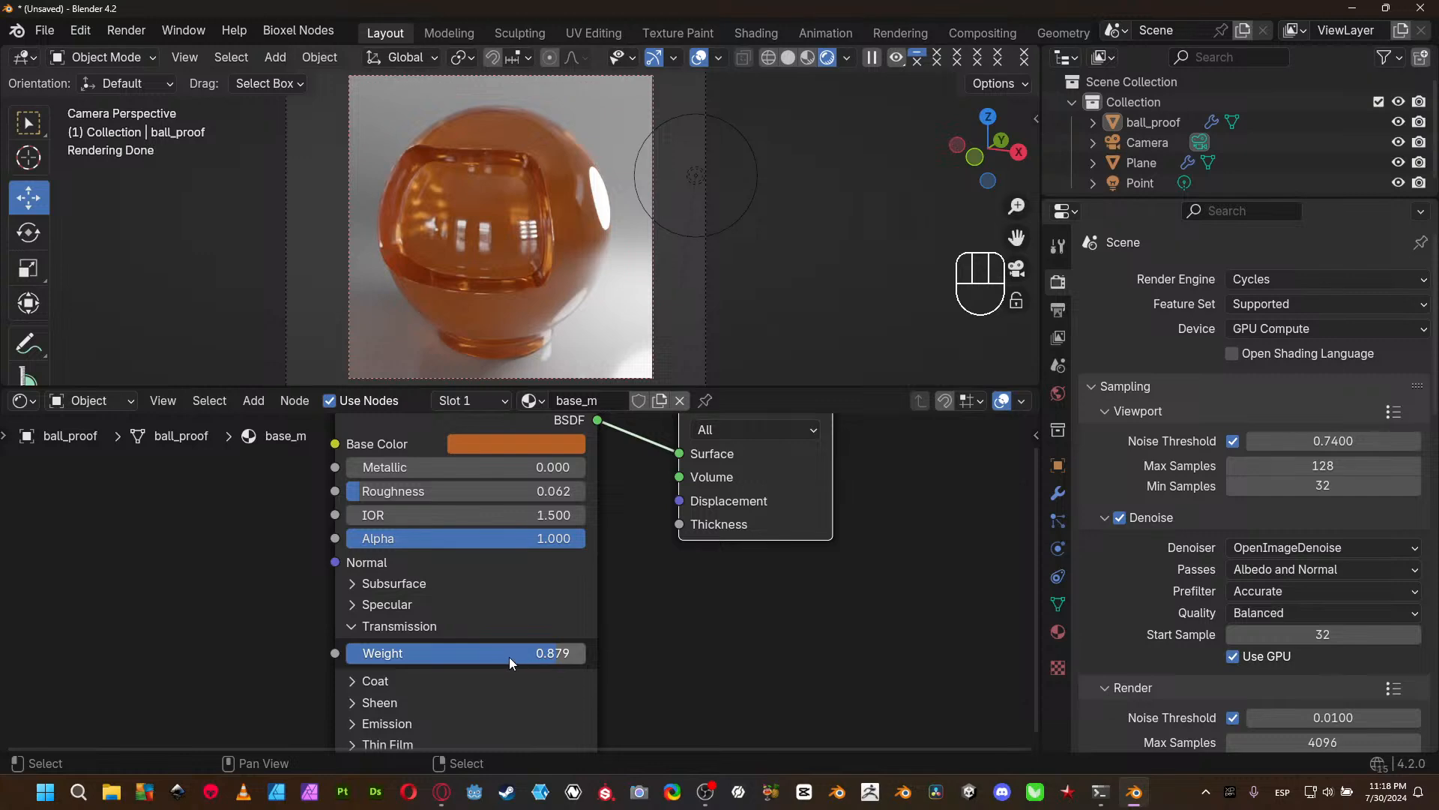
pyautogui.moveTo(510, 651); pyautogui.dragTo(587, 650)
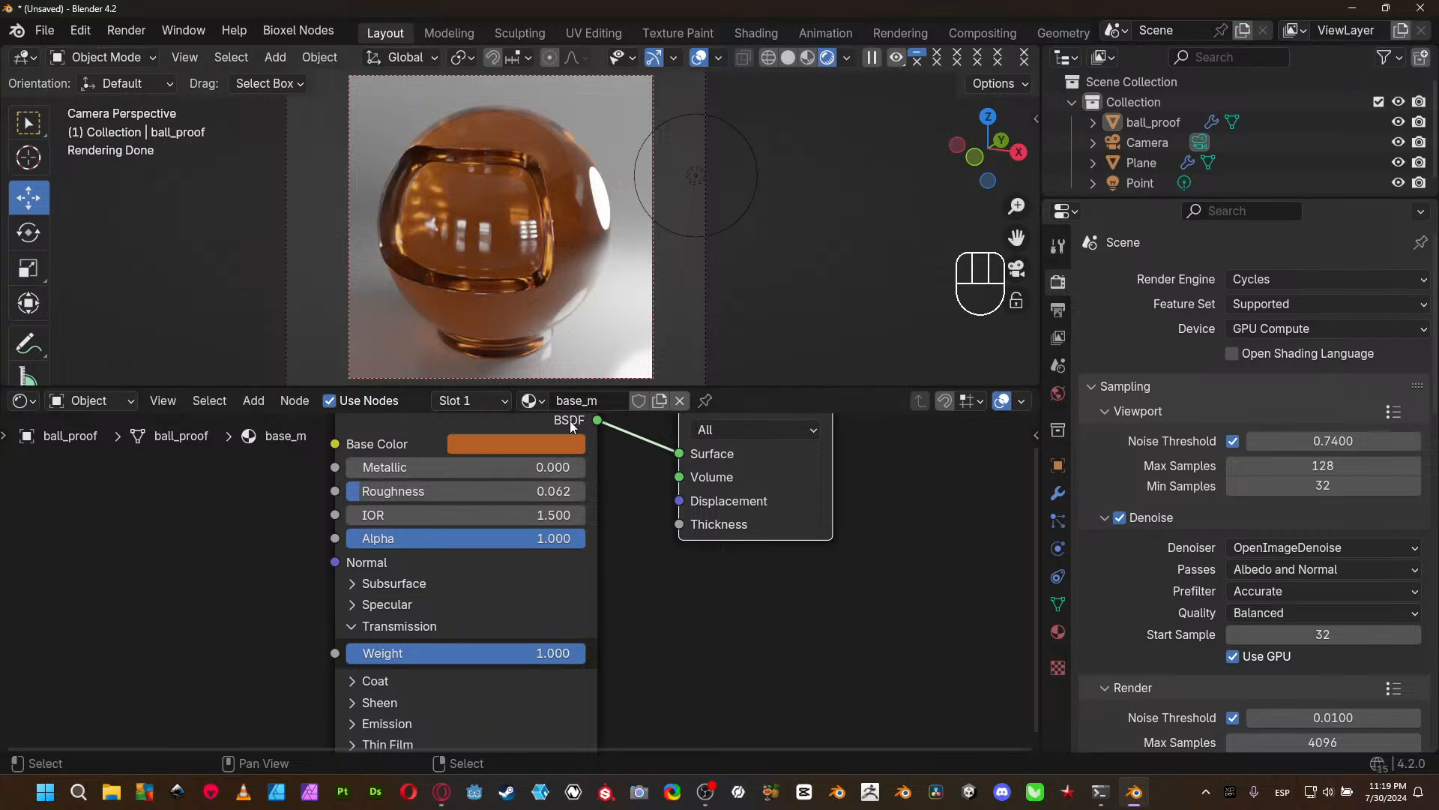
# - Brighten ball_proof's orange Base Color by setting its HSV Value to 0.811 and then raising it to 0.950
pyautogui.moveTo(675, 600); pyautogui.dragTo(682, 661, button='middle')
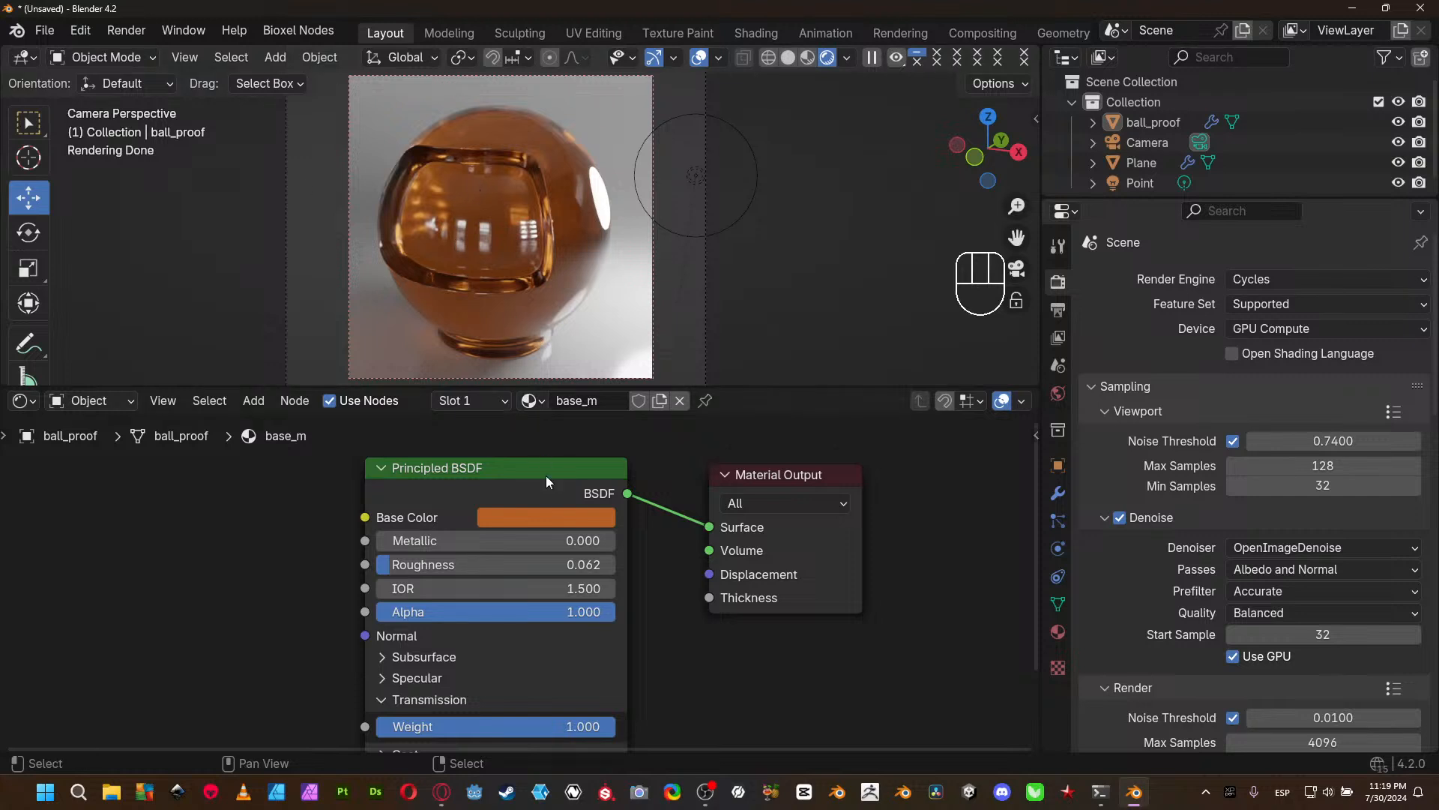
pyautogui.click(551, 516)
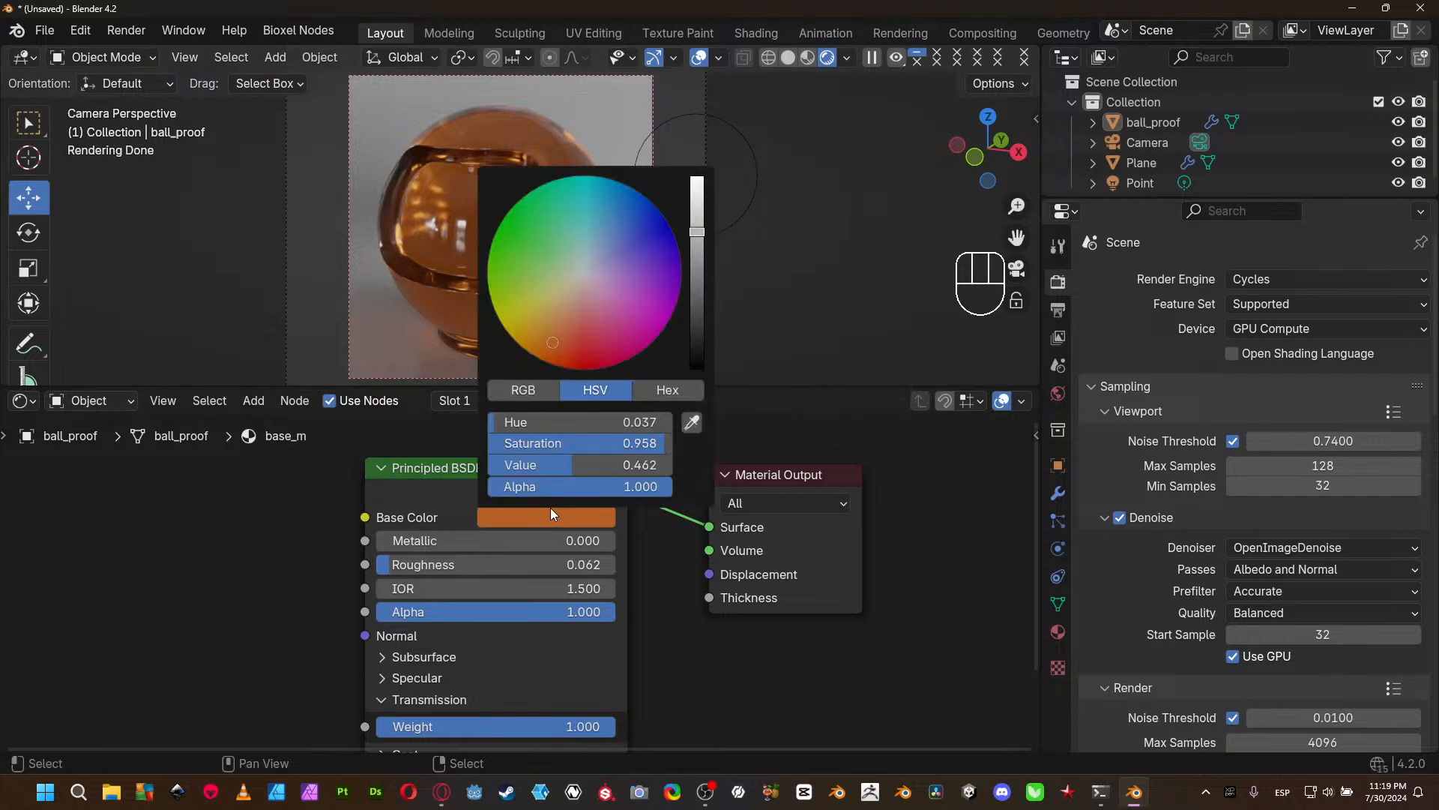
pyautogui.click(592, 464)
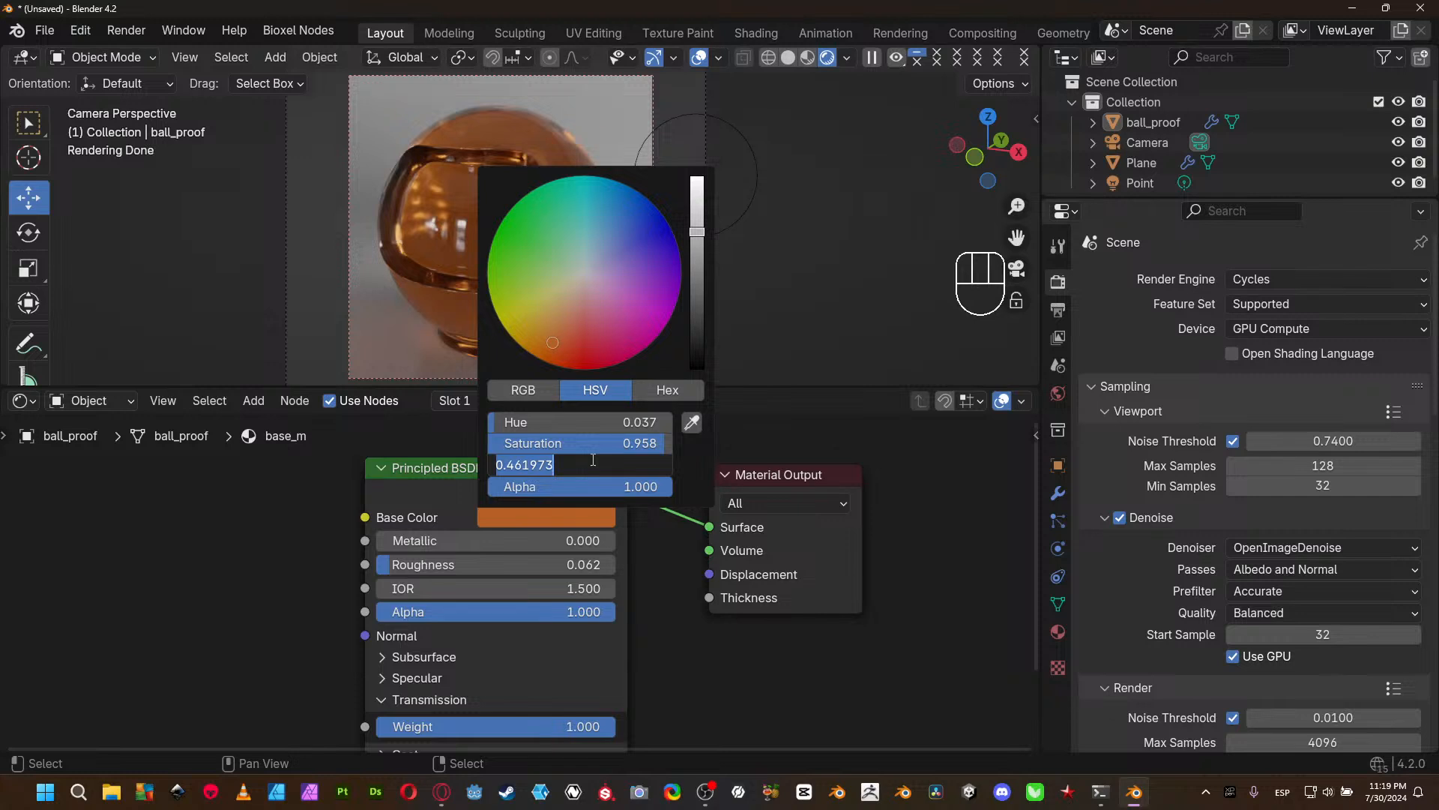
pyautogui.write('.811')
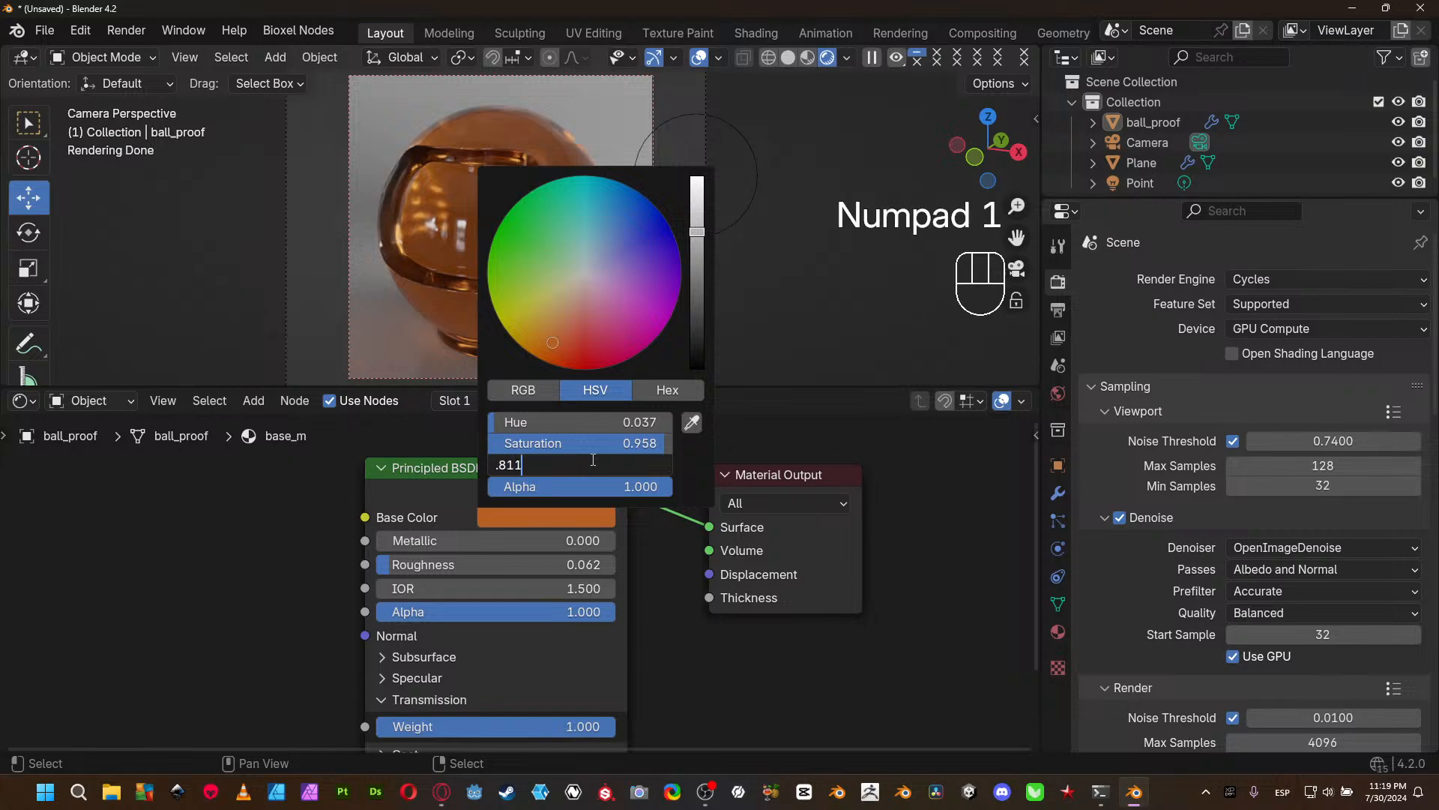
pyautogui.press('Return')
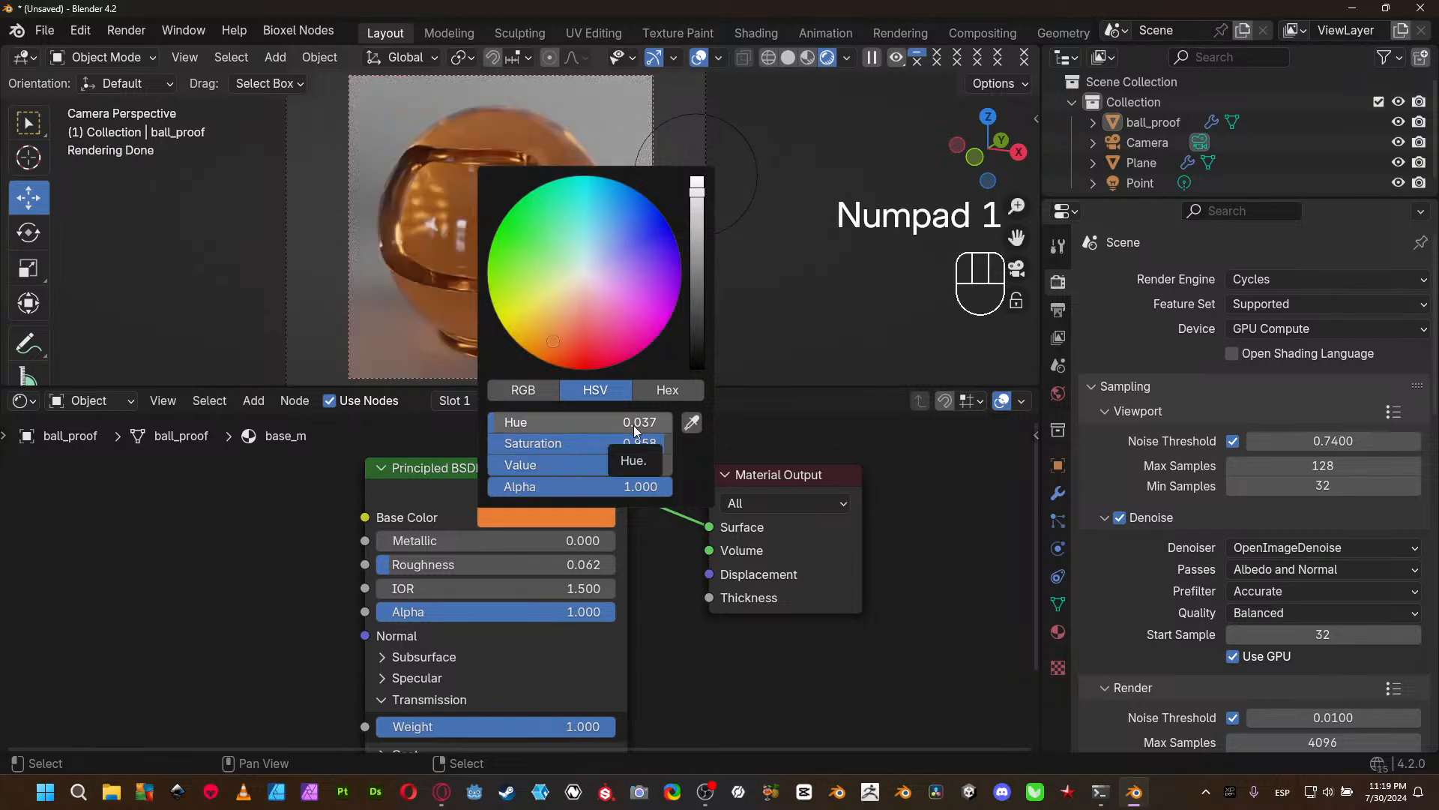
pyautogui.click(604, 470)
pyautogui.write('.95')
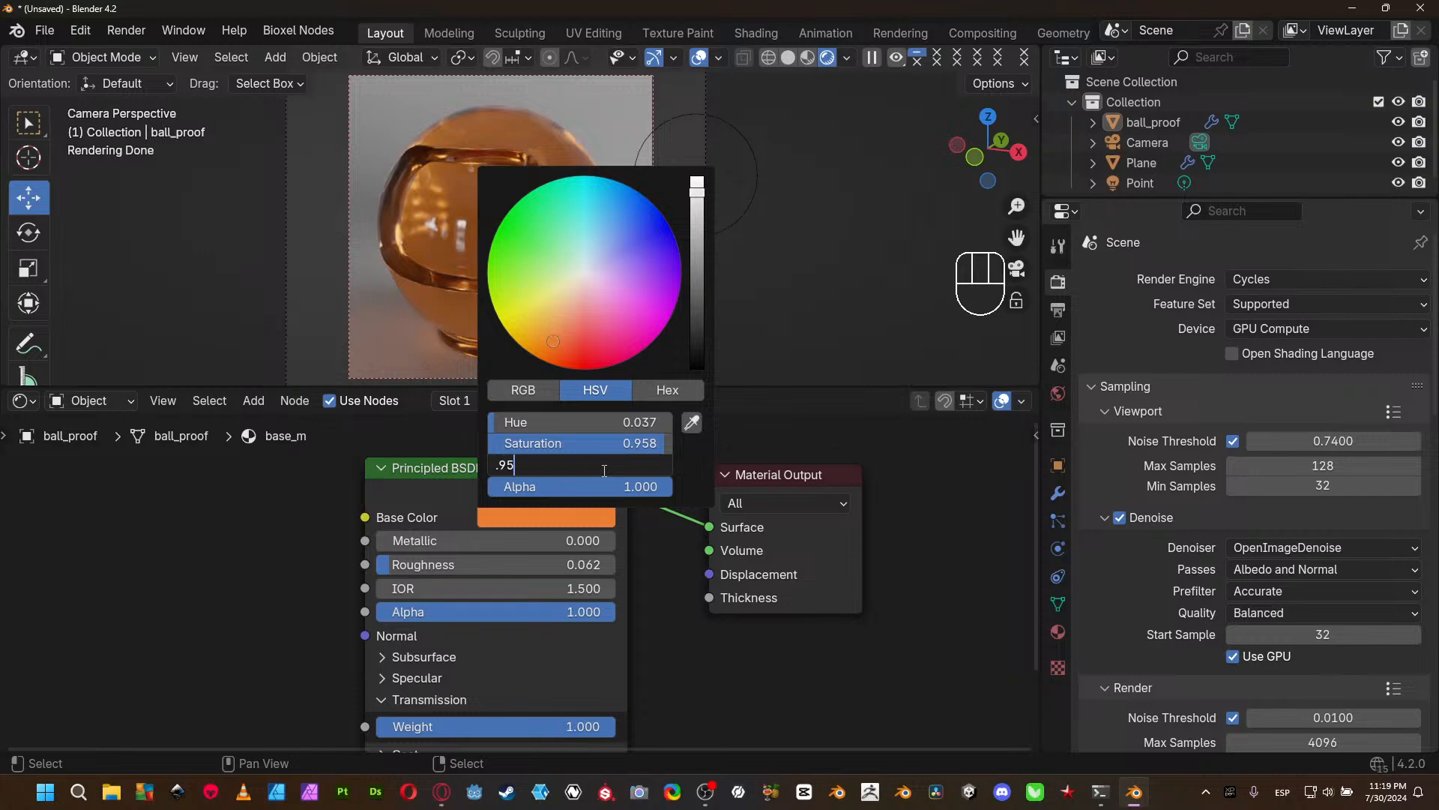
pyautogui.press('Return')
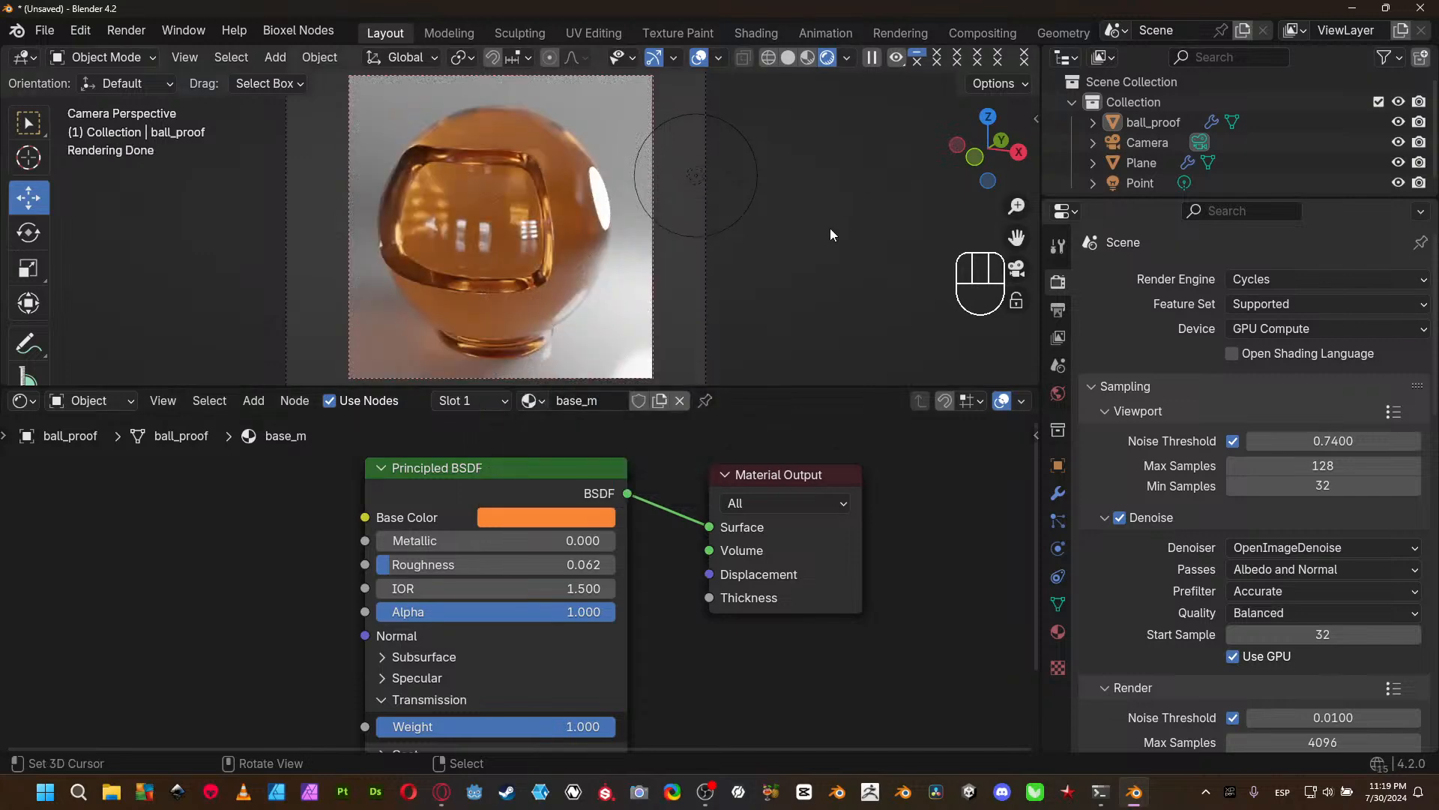
# - Move the Point light about -0.012 m along the X axis and reselect ball_proof
pyautogui.click(696, 180)
pyautogui.moveTo(761, 183)
pyautogui.mouseDown()
pyautogui.moveTo(808, 185)
pyautogui.moveTo(716, 178)
pyautogui.moveTo(755, 171)
pyautogui.mouseUp()
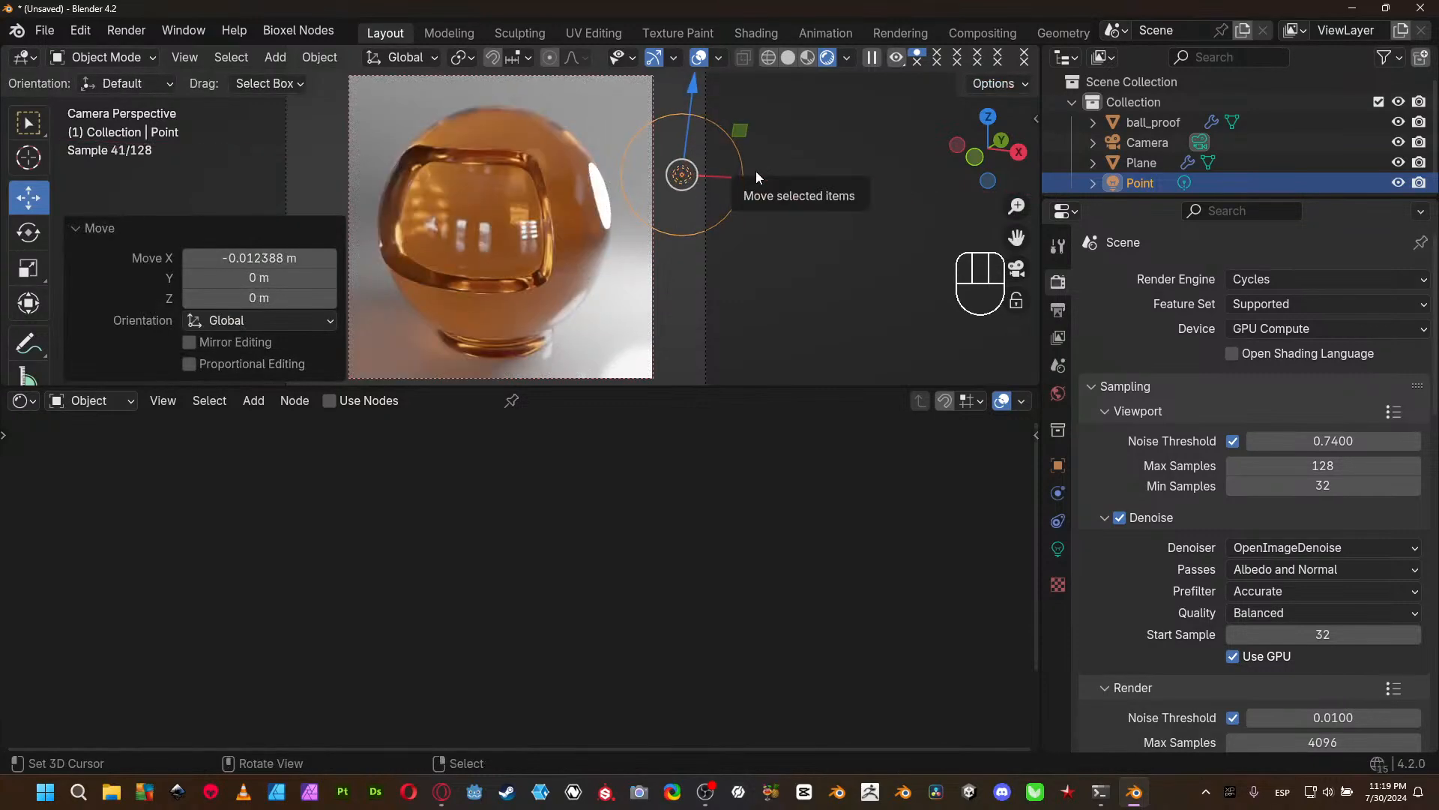
pyautogui.click(577, 270)
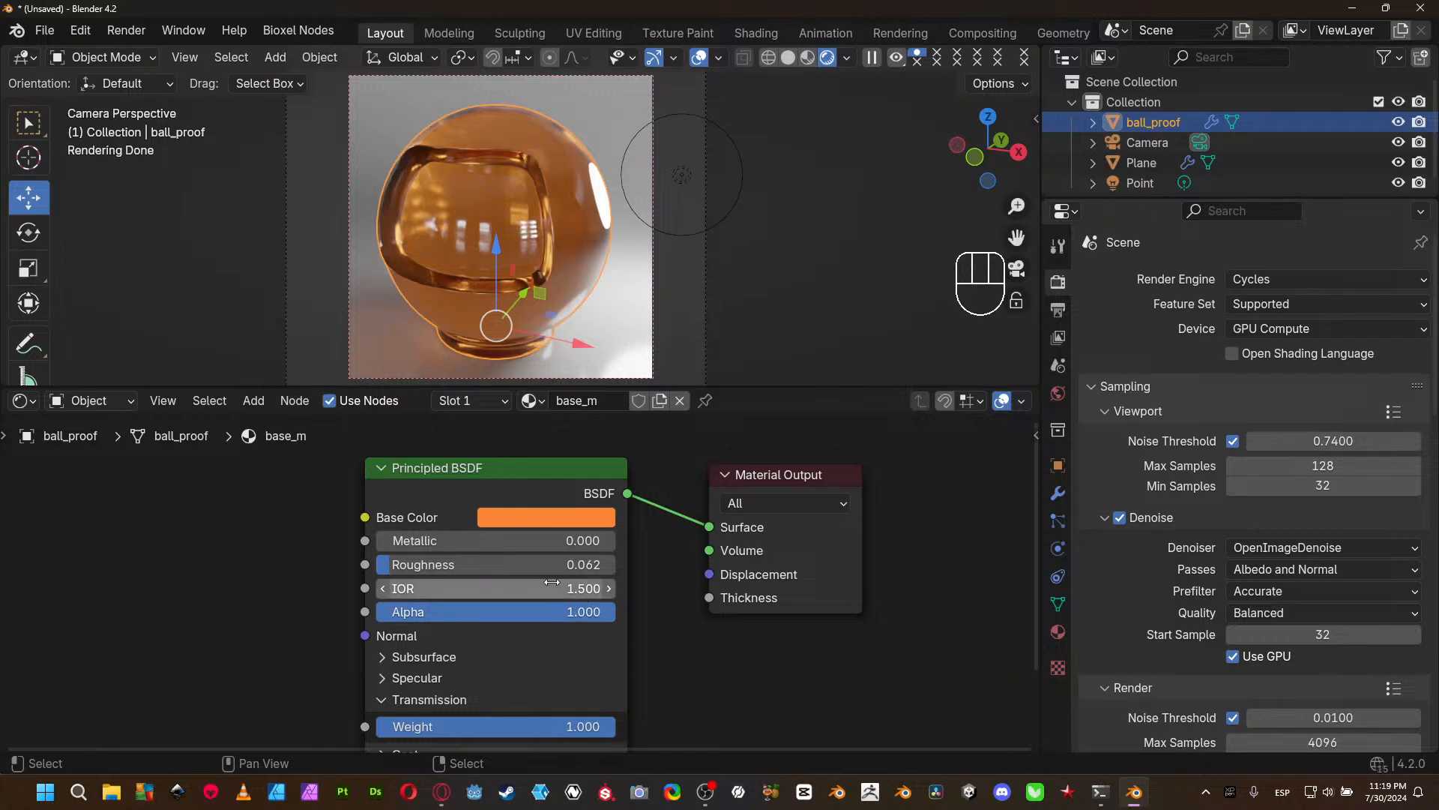
# - Demonstrate Roughness on ball_proof's glass material by setting it to 0.000, 0.065 and 0.180, and return it to 0.000
pyautogui.moveTo(537, 564); pyautogui.dragTo(442, 566)
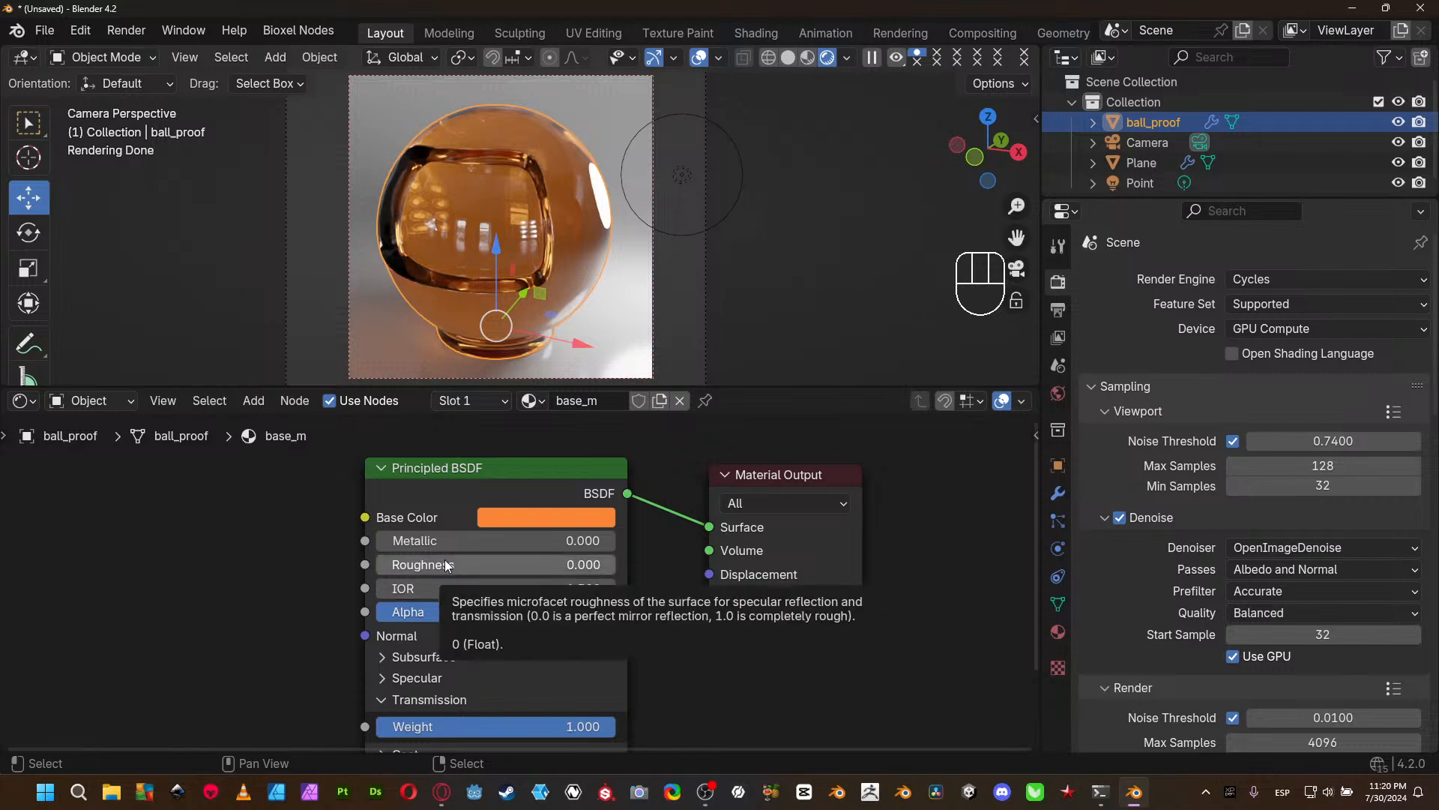
pyautogui.moveTo(446, 564); pyautogui.dragTo(449, 565)
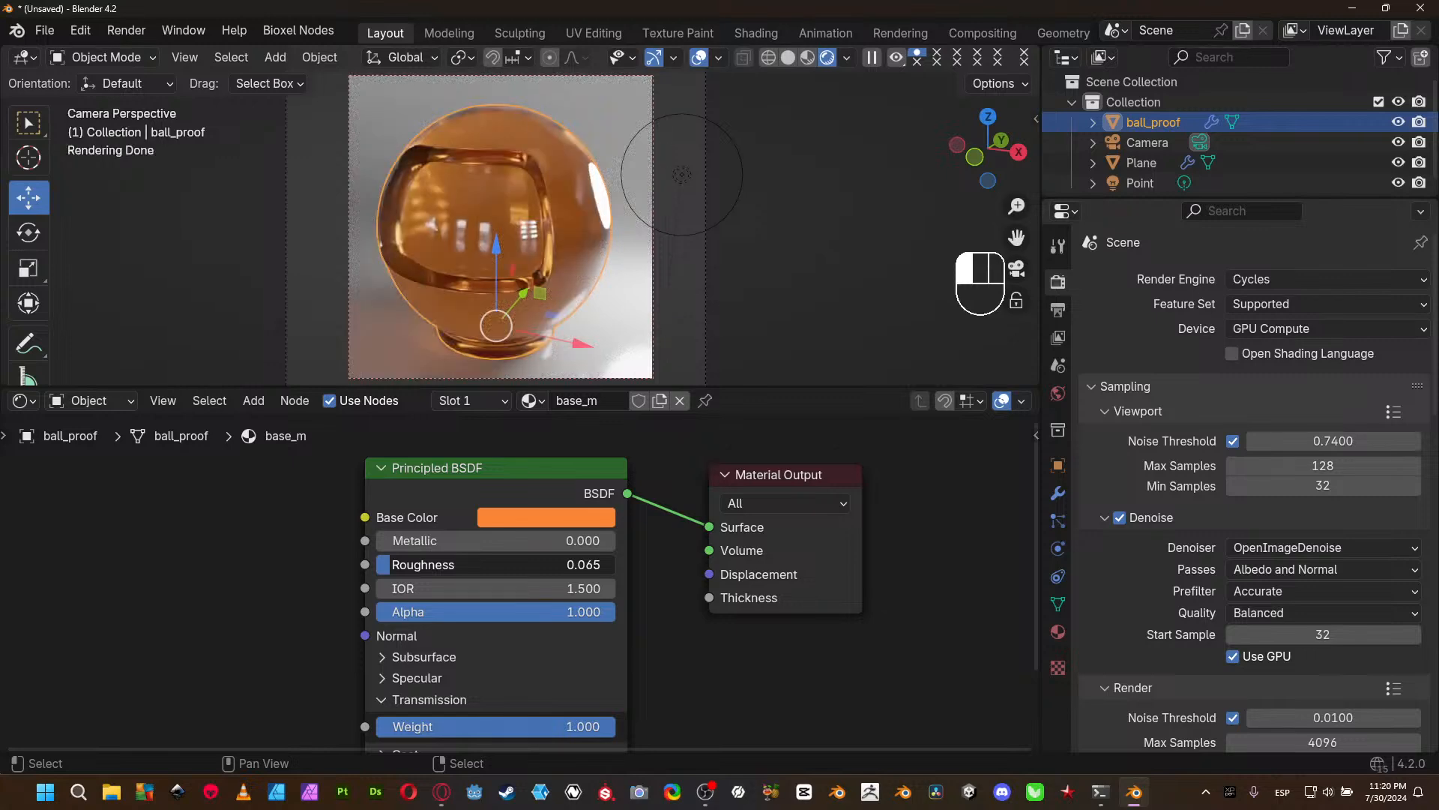
pyautogui.moveTo(392, 565); pyautogui.dragTo(418, 565)
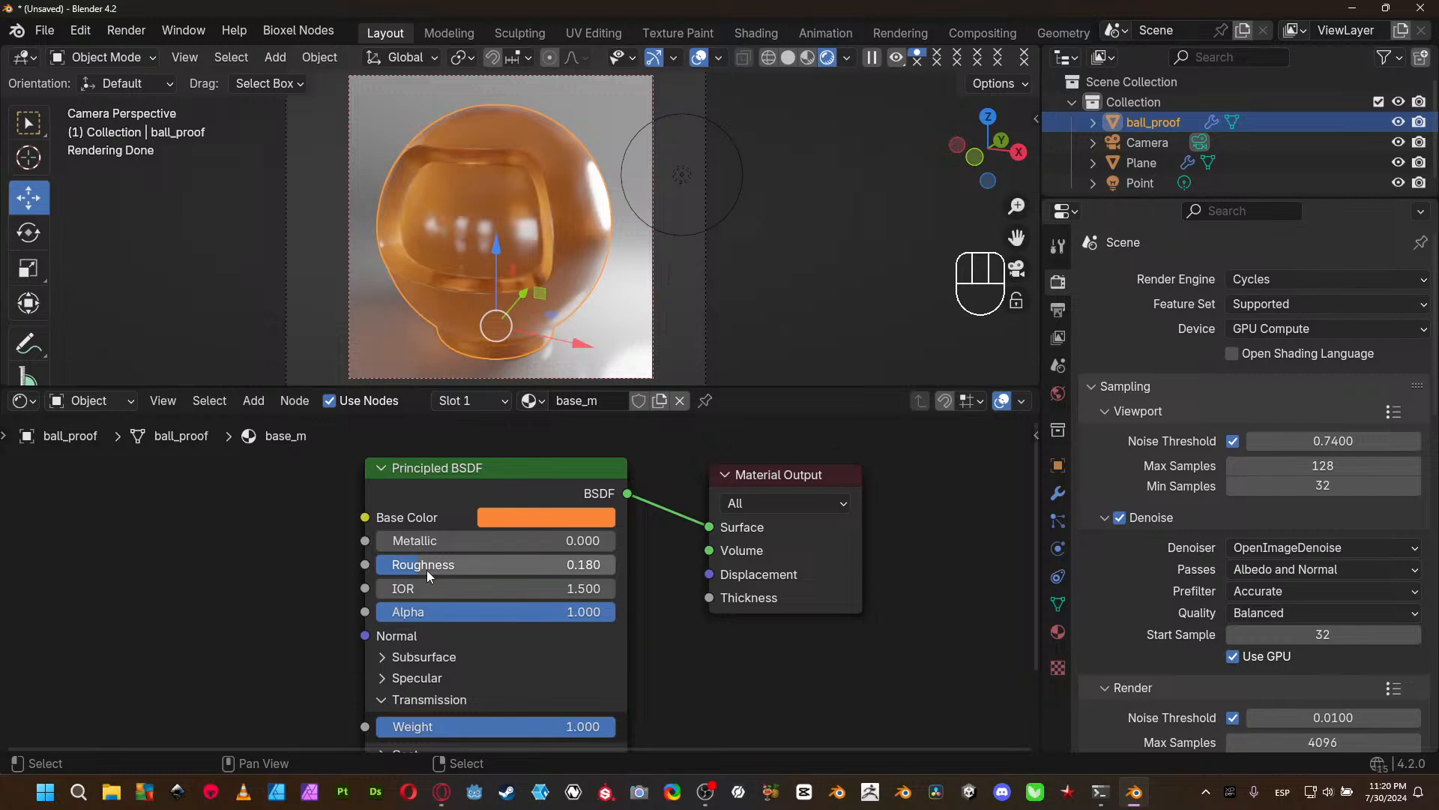
pyautogui.moveTo(428, 566); pyautogui.dragTo(441, 570)
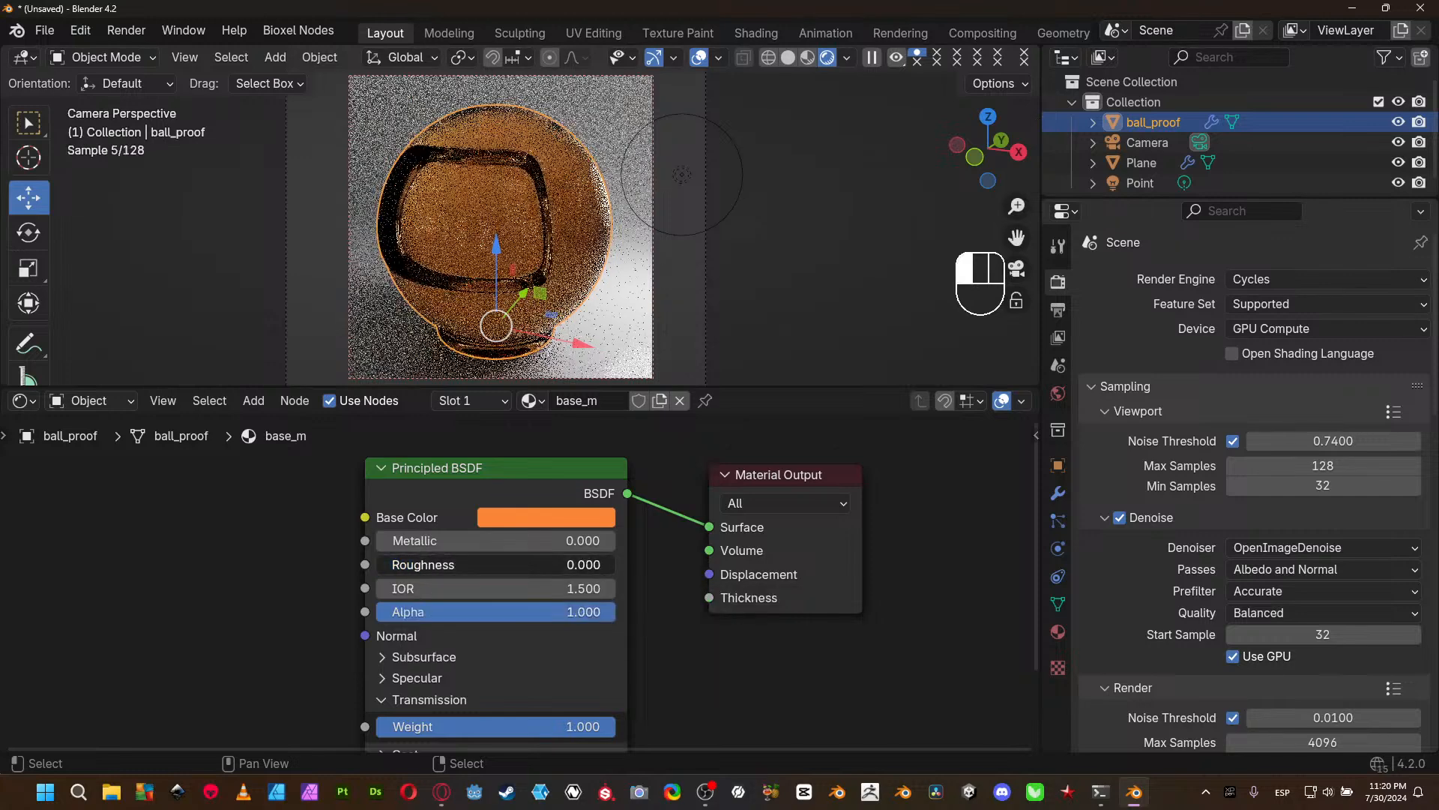
# - Demonstrate refraction on ball_proof's material by setting its IOR to 1.23 and then to 2.64
pyautogui.click(471, 592)
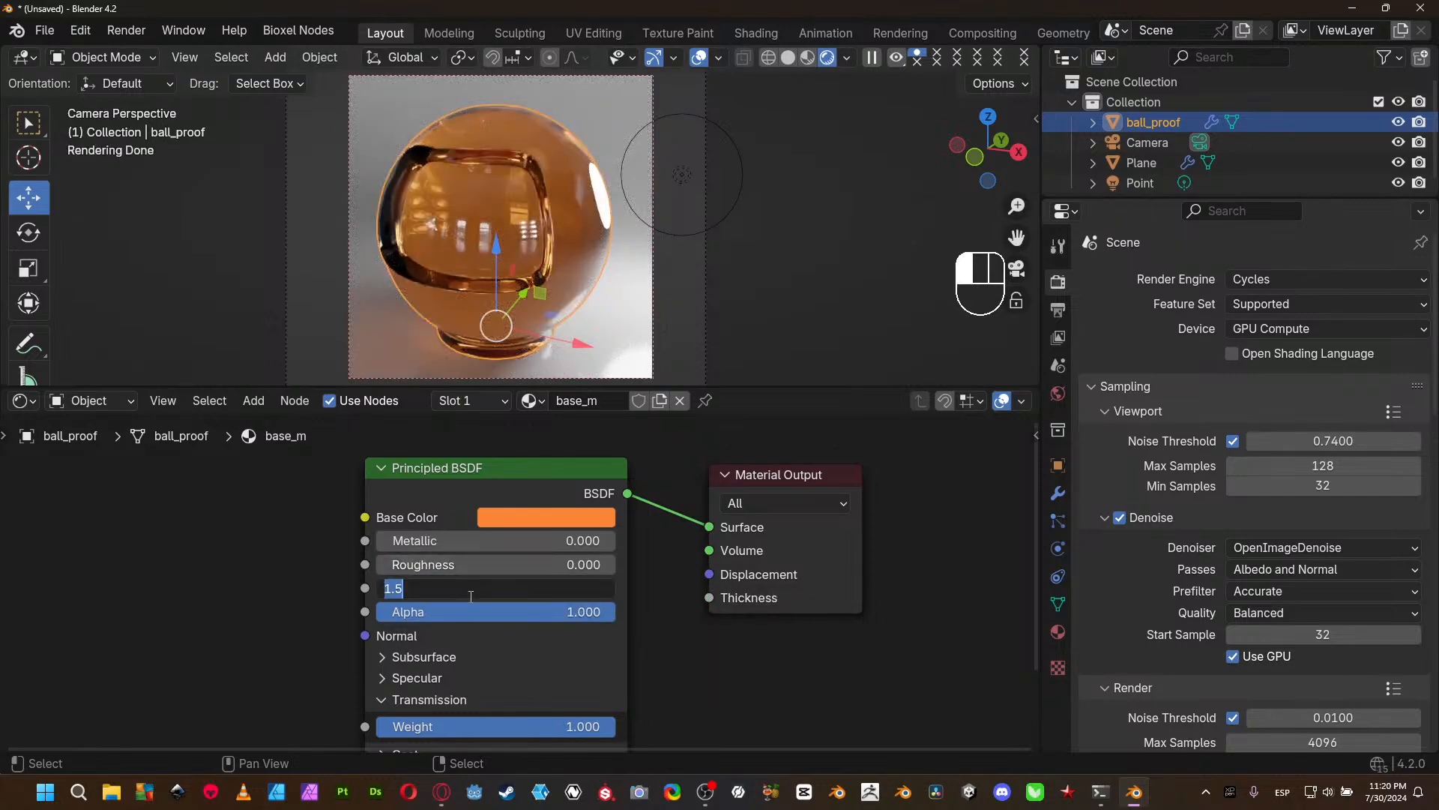
pyautogui.write('1.23')
pyautogui.press('Return')
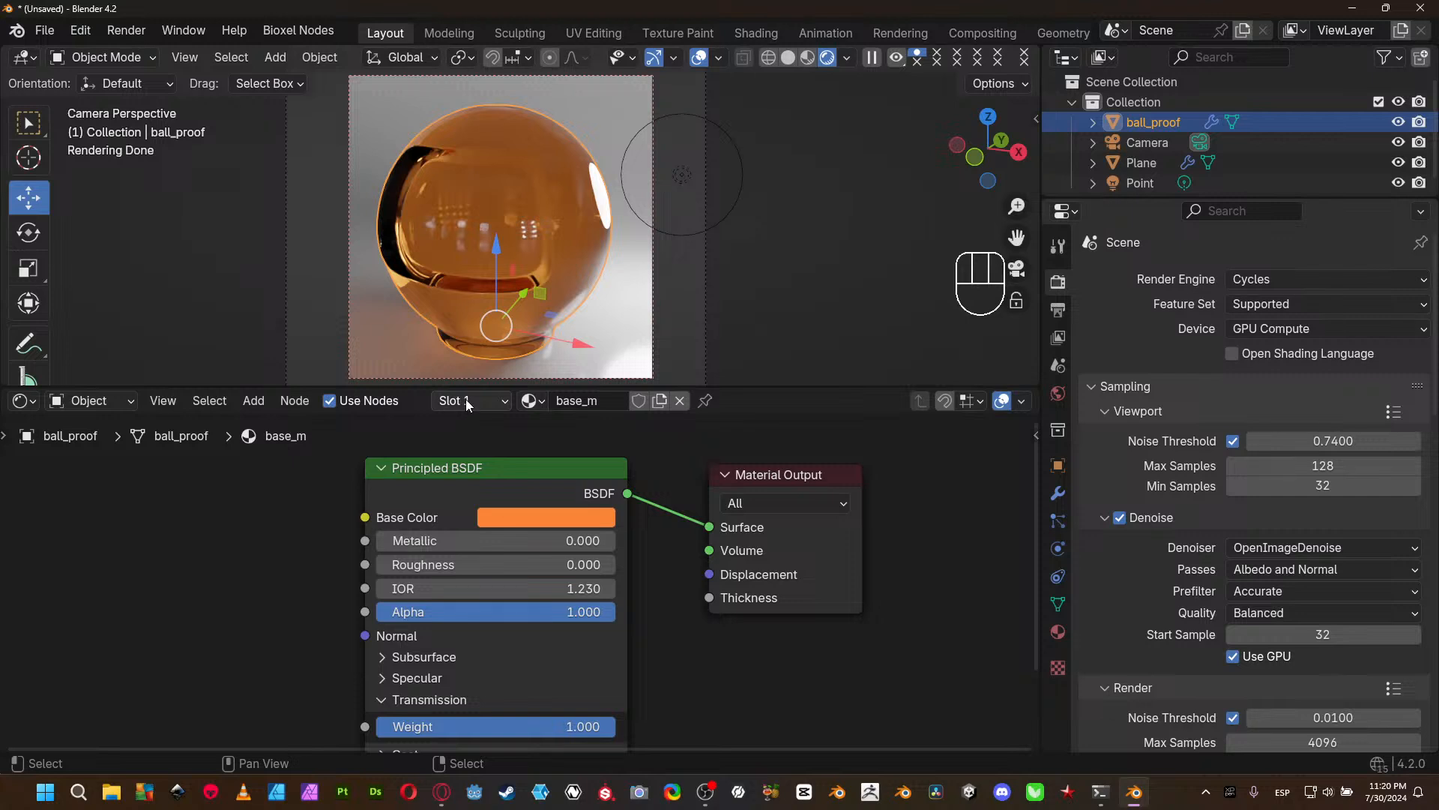
pyautogui.click(467, 591)
pyautogui.write('2.64')
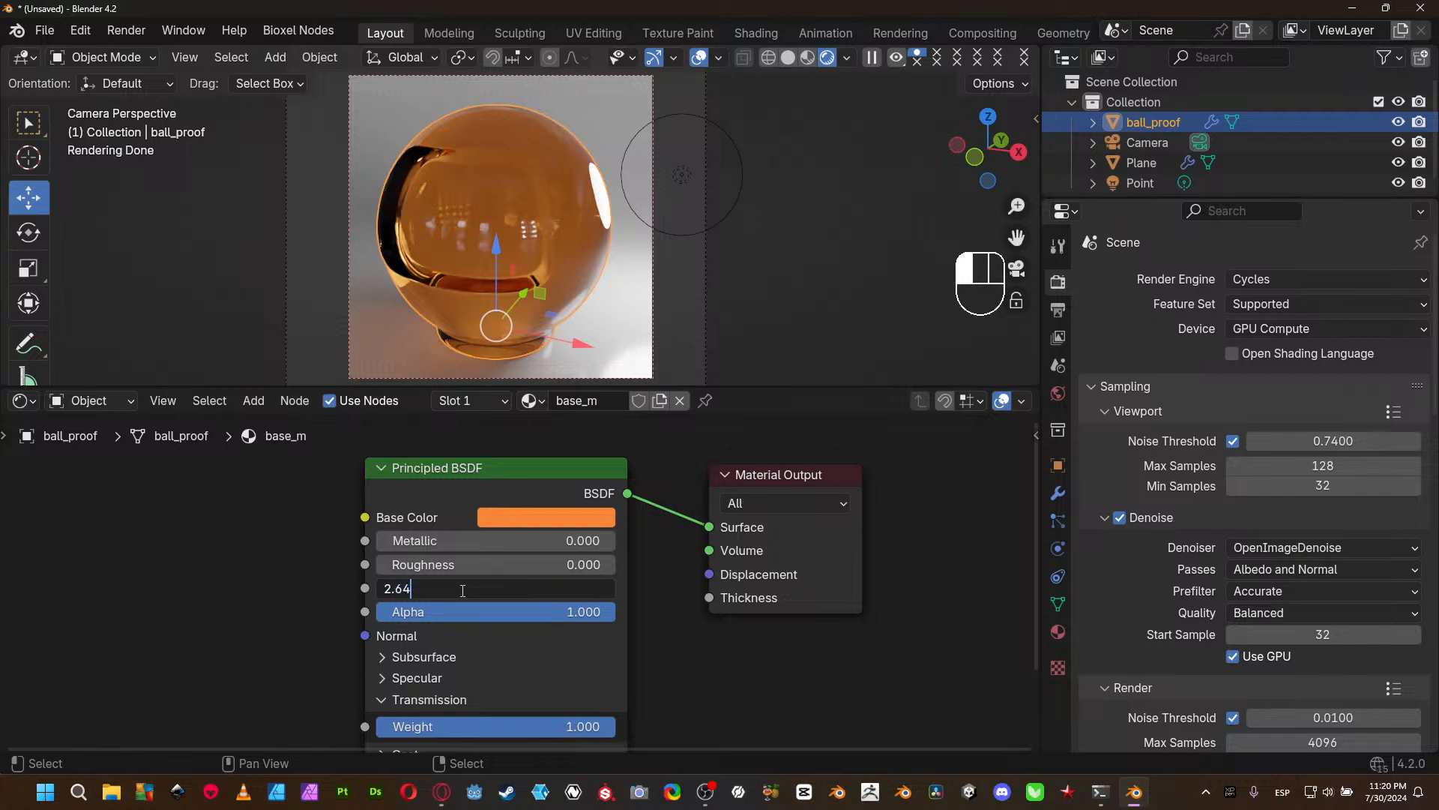
pyautogui.press('Return')
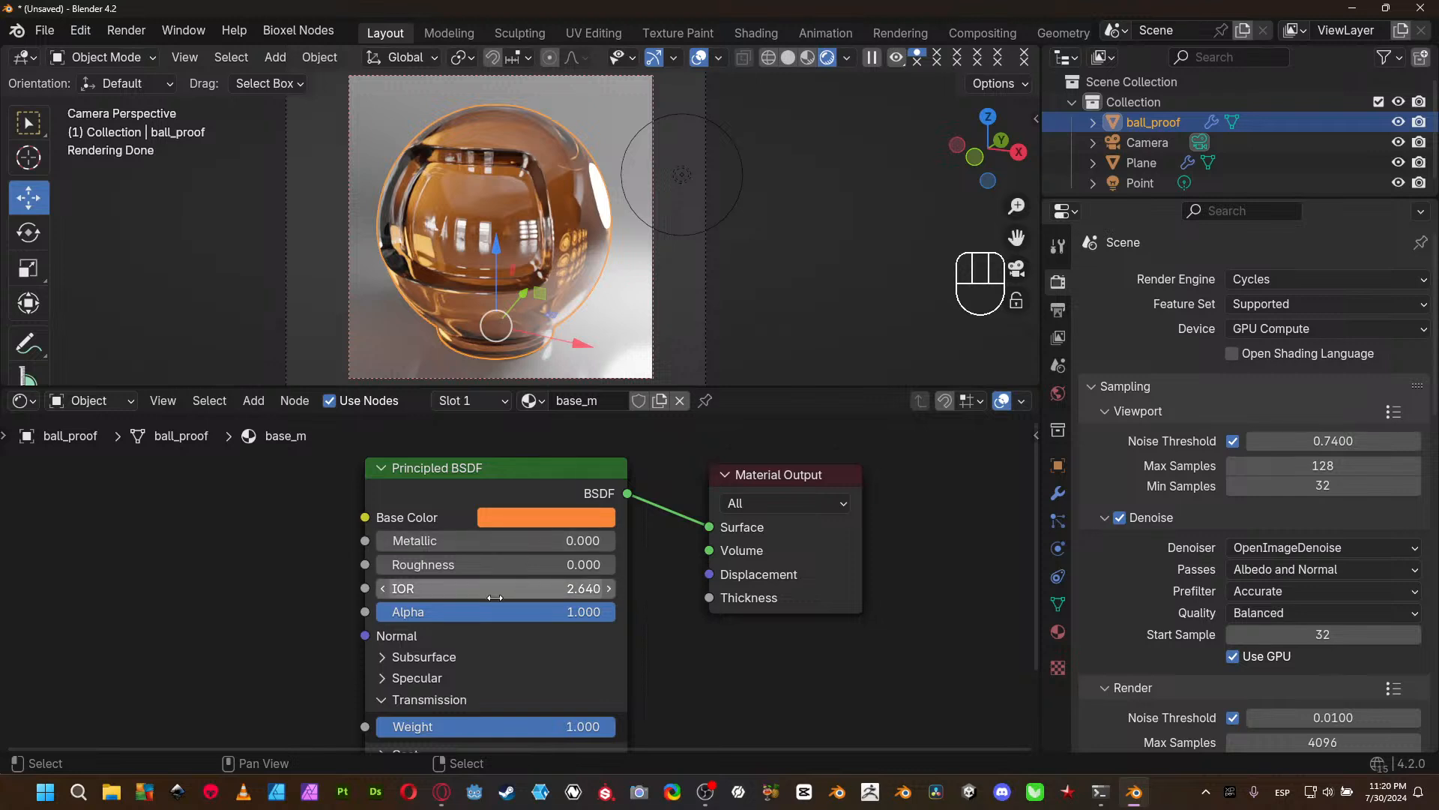
# - Change ball_proof's Base Color to a darker red with hue 0.999, saturation 0.998 and value 0.530, and clear the object selection
pyautogui.click(532, 517)
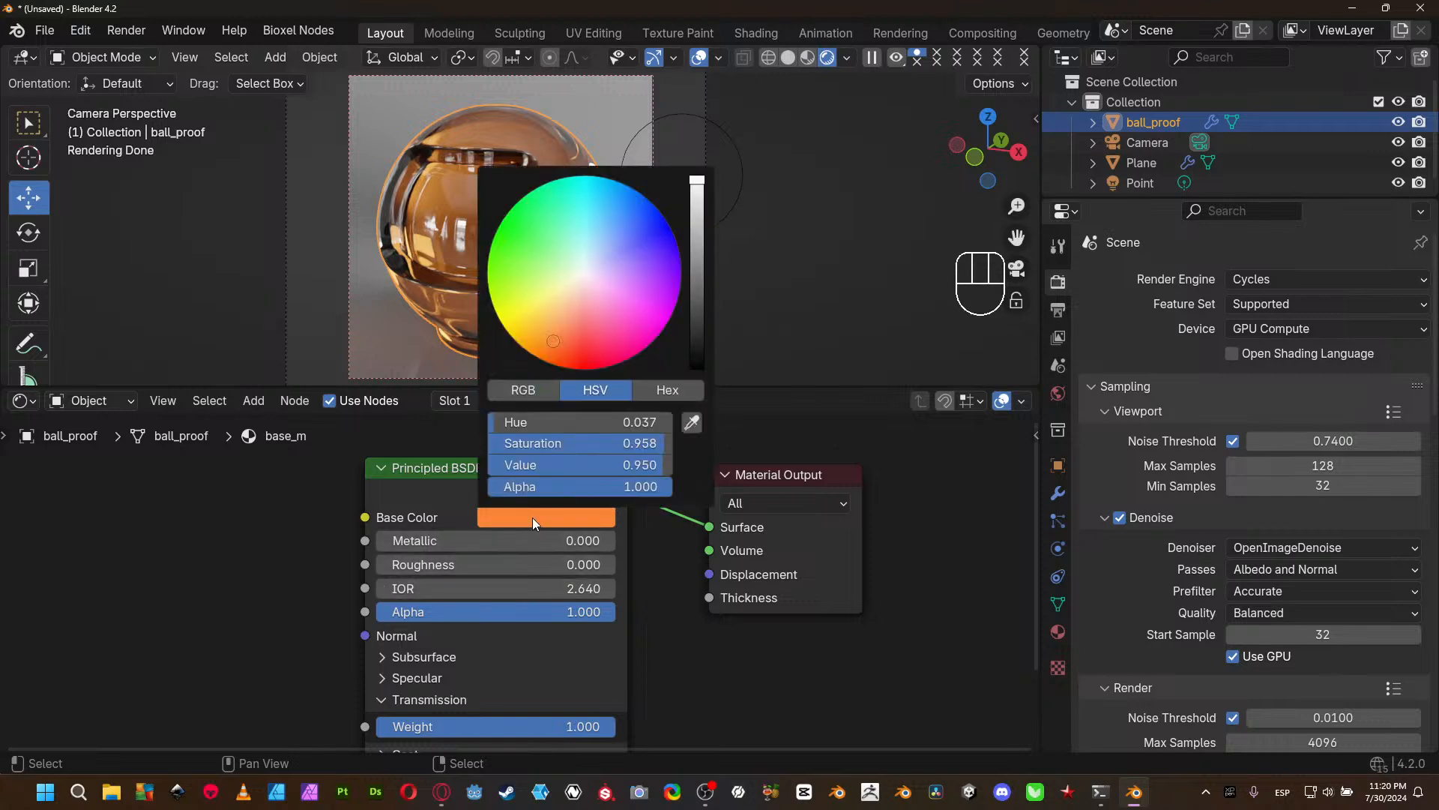
pyautogui.moveTo(565, 347); pyautogui.dragTo(590, 368)
pyautogui.click(697, 202)
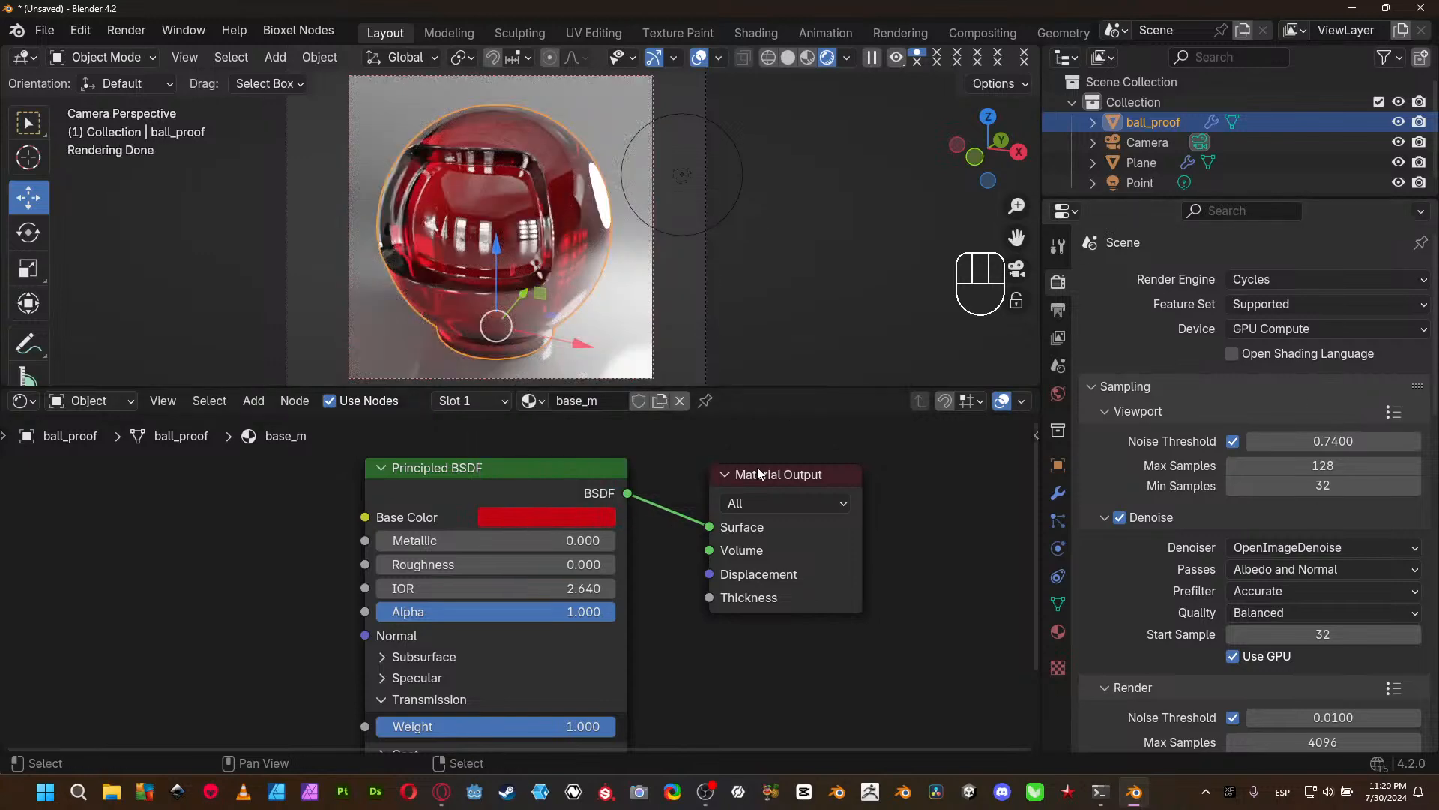
pyautogui.click(797, 271)
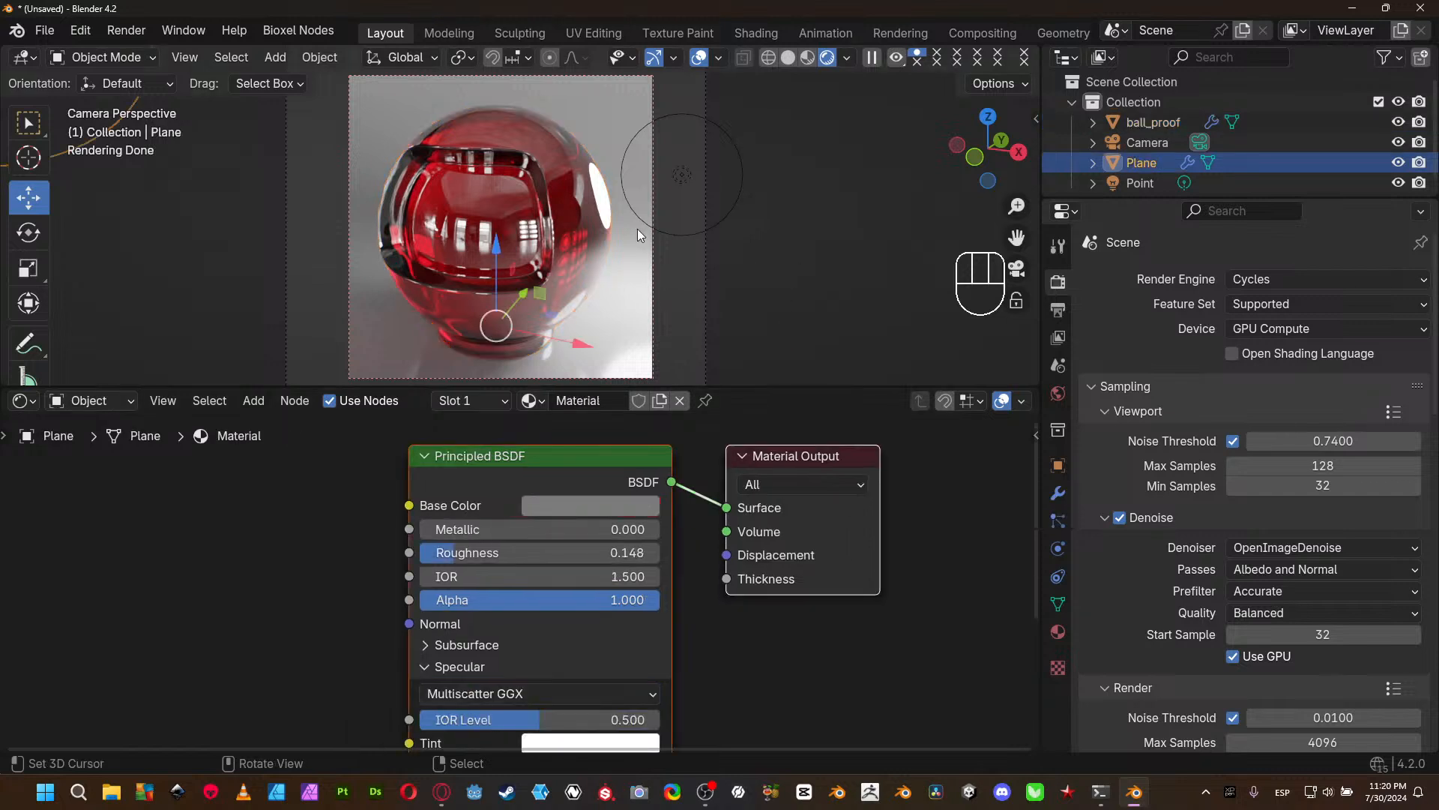
pyautogui.click(73, 103)
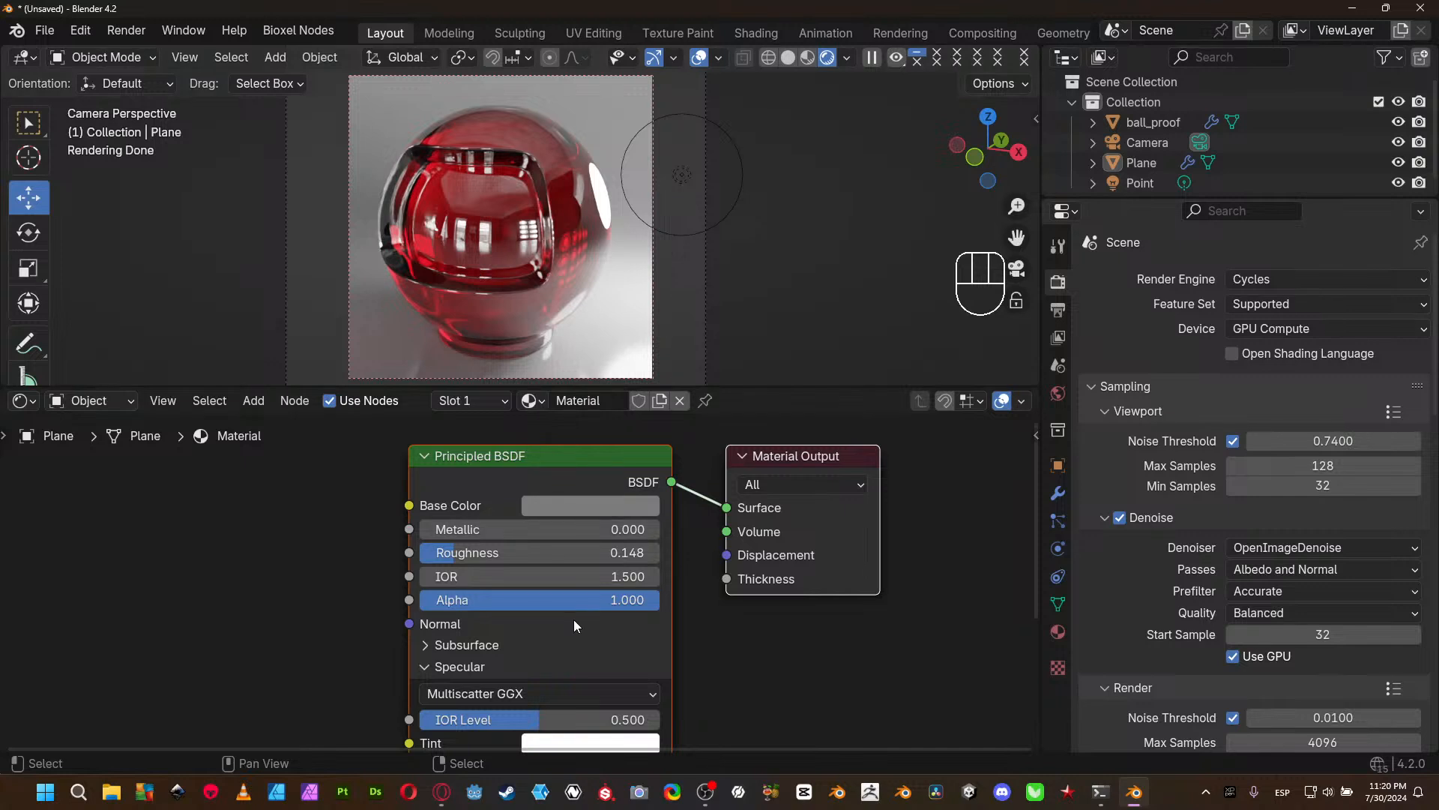
# - Select ball_proof and set its material's IOR to 1.84
pyautogui.click(524, 226)
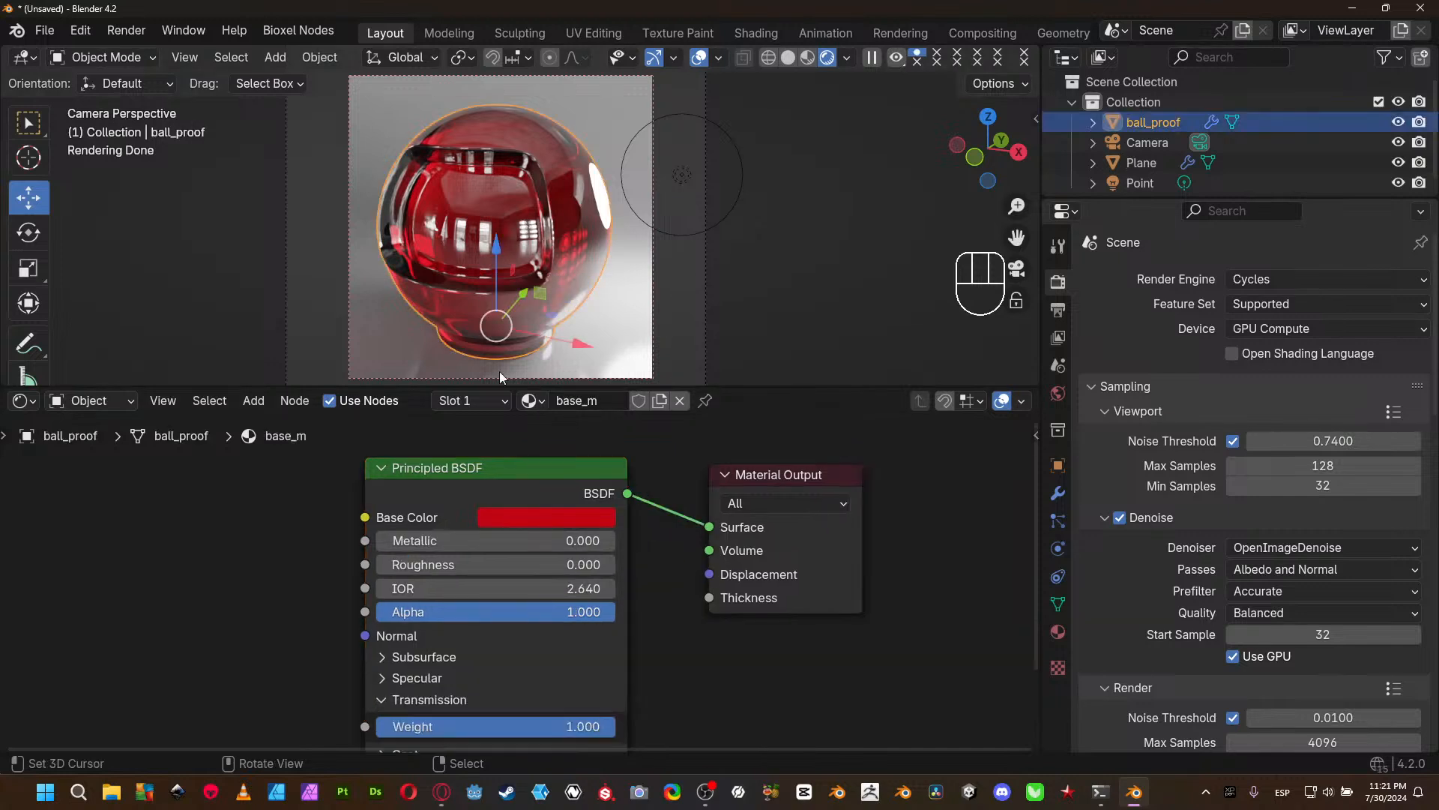
pyautogui.click(559, 590)
pyautogui.write('1')
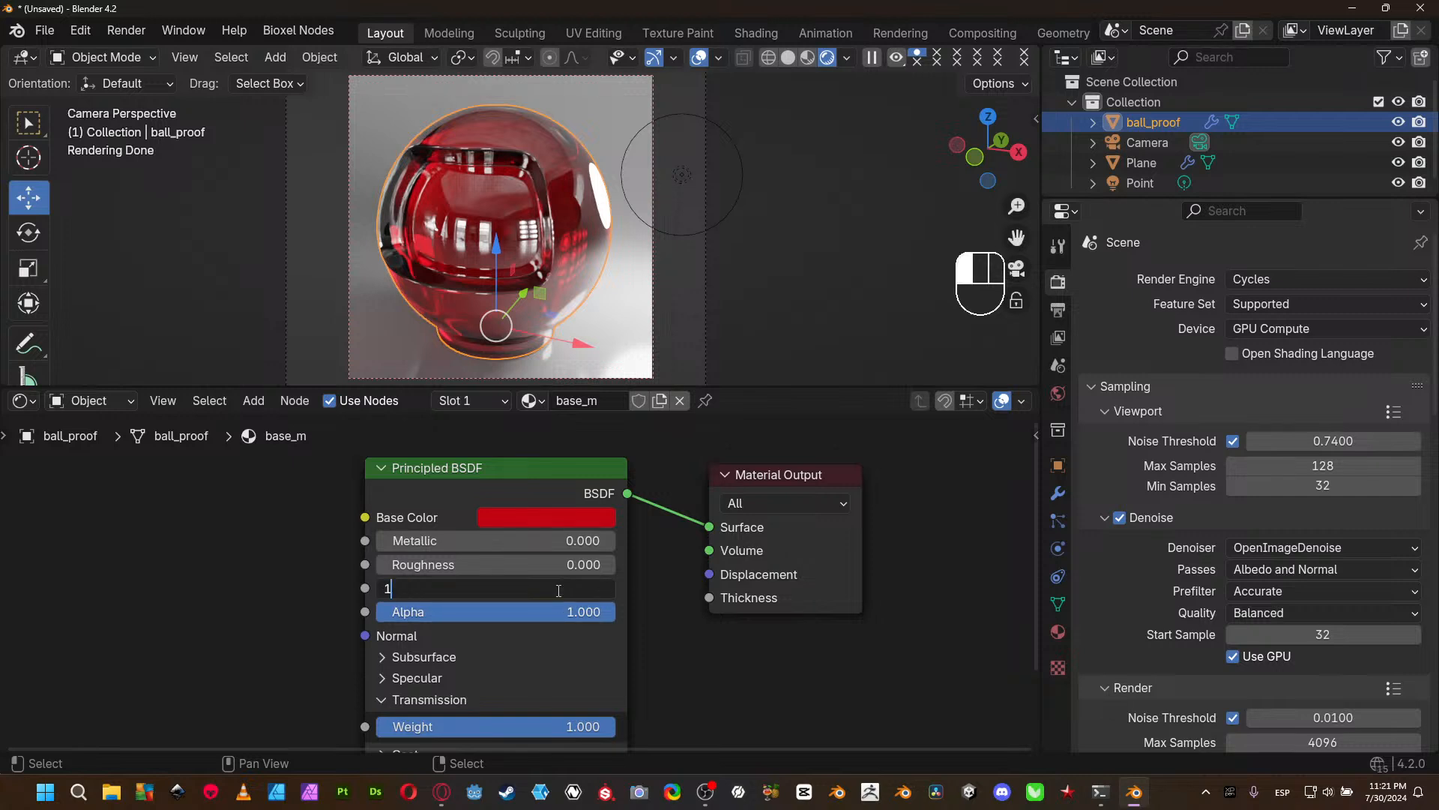
pyautogui.write('.84')
pyautogui.press('Return')
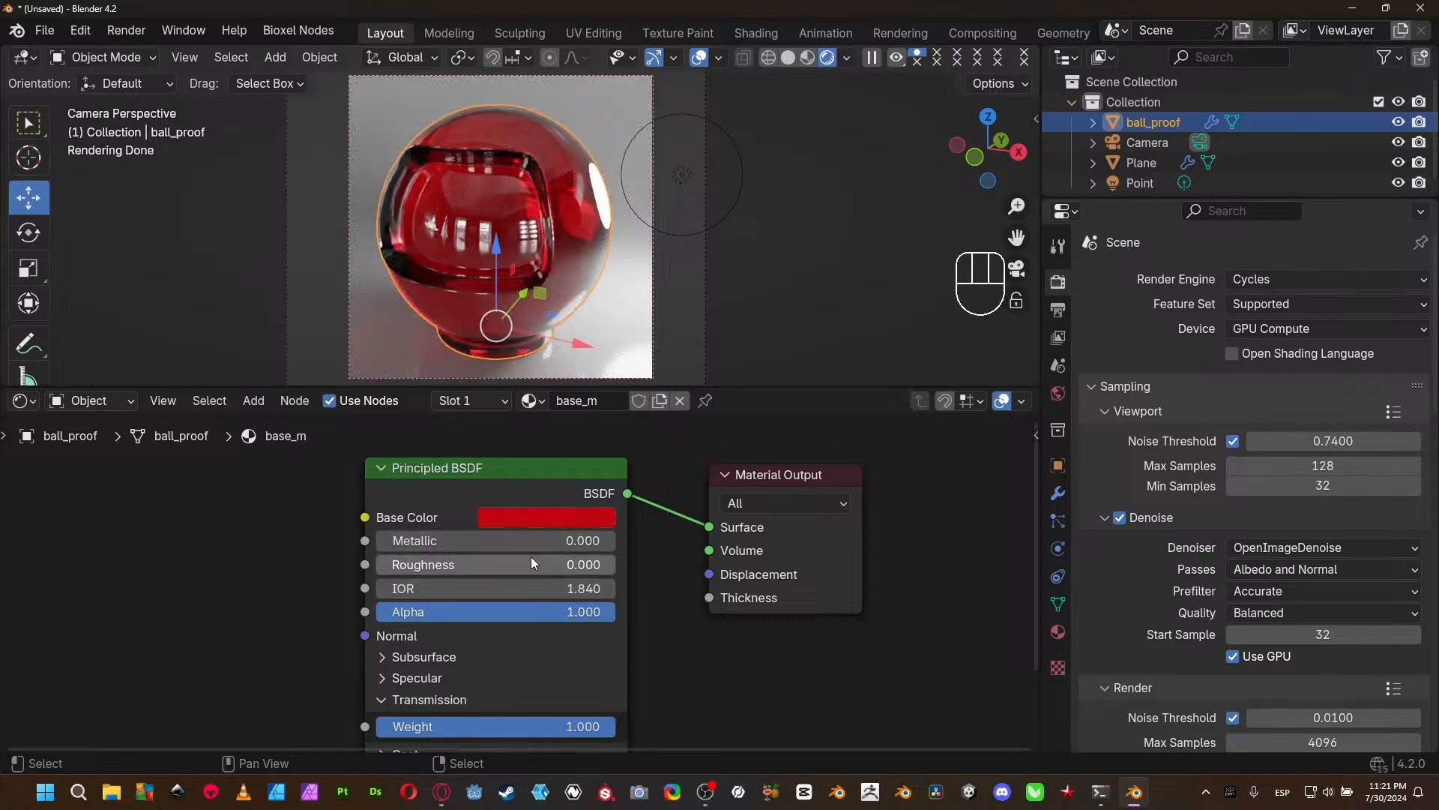
# - Change ball_proof's Base Color to green with hue 0.305, darken it, and clear the object selection
pyautogui.click(542, 517)
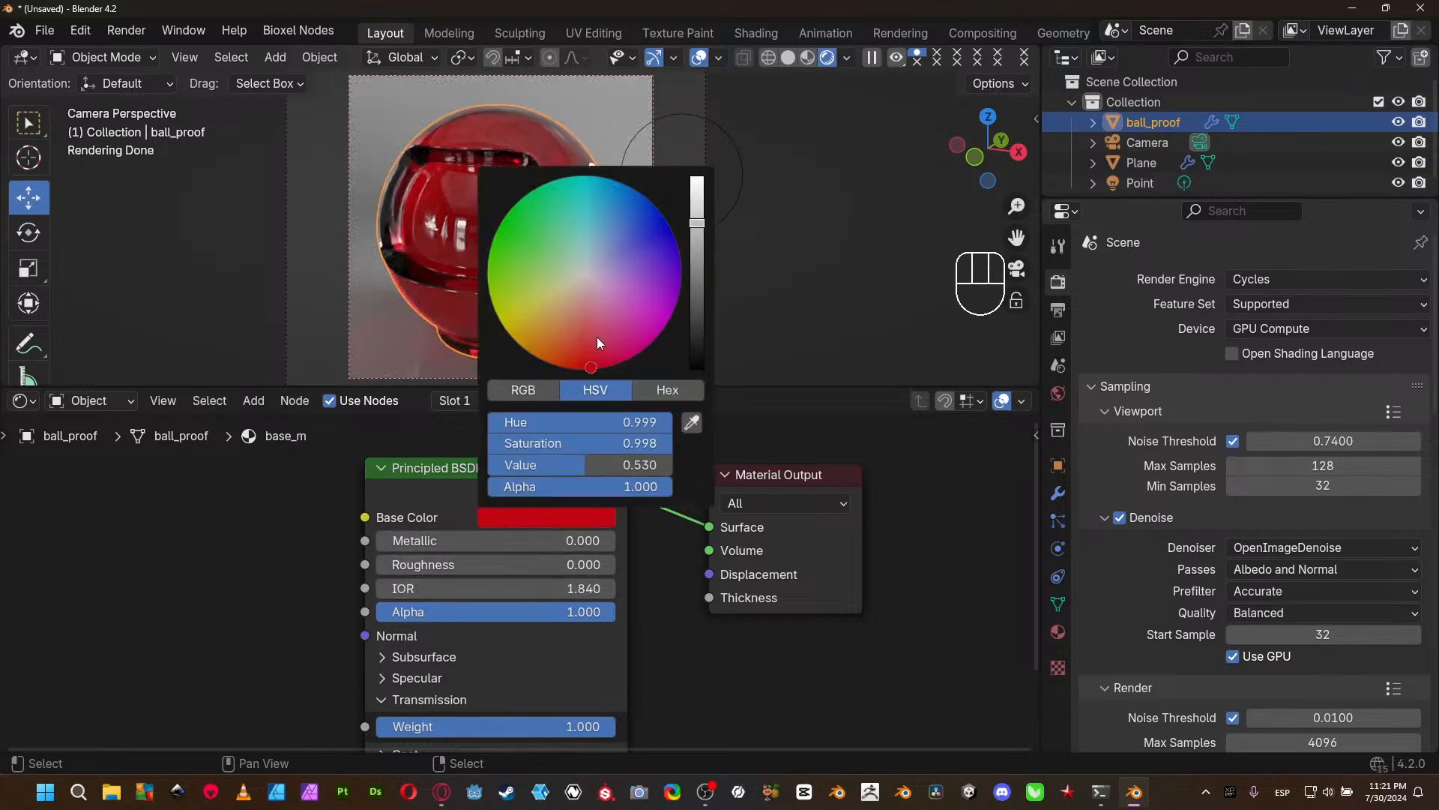
pyautogui.moveTo(628, 424); pyautogui.dragTo(500, 424)
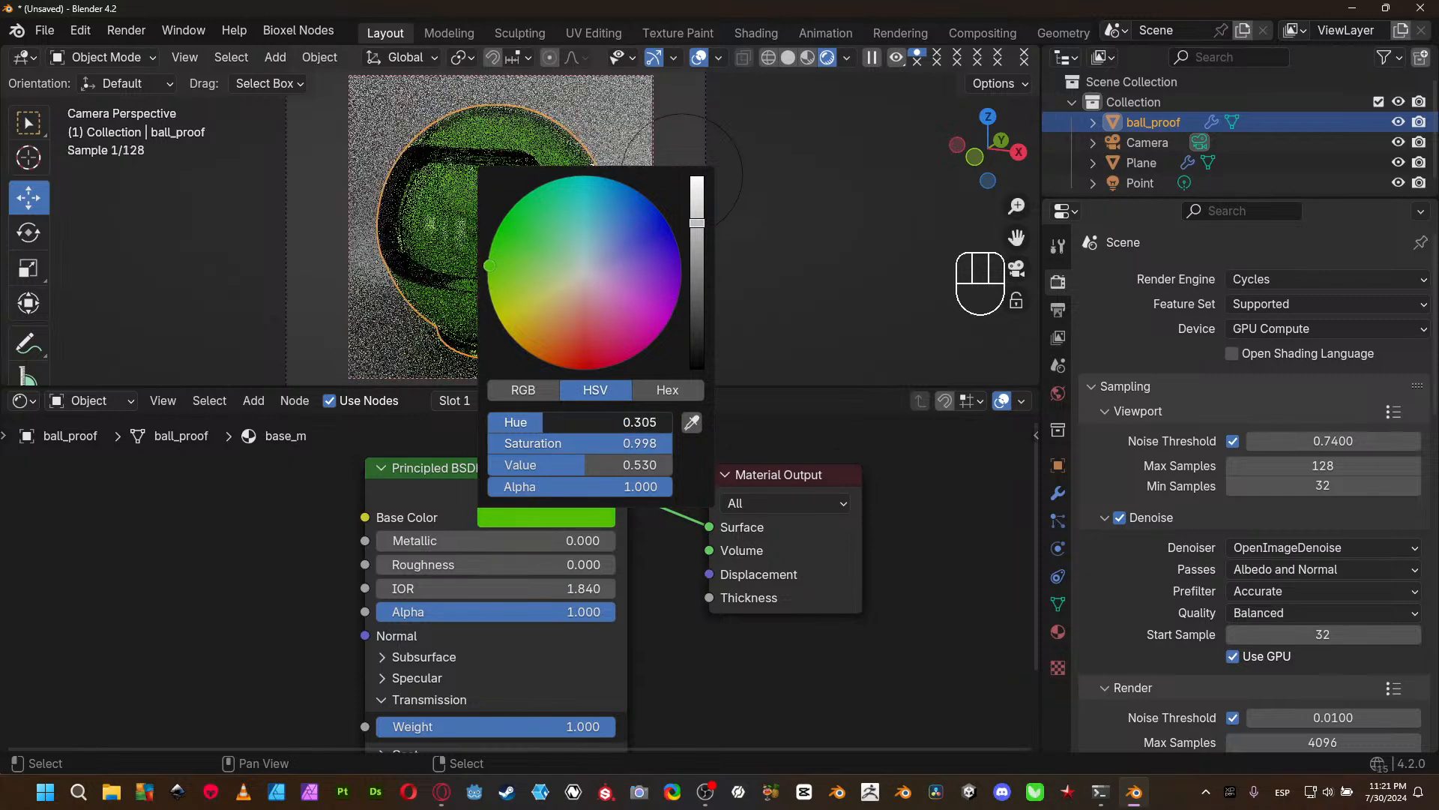
pyautogui.click(702, 270)
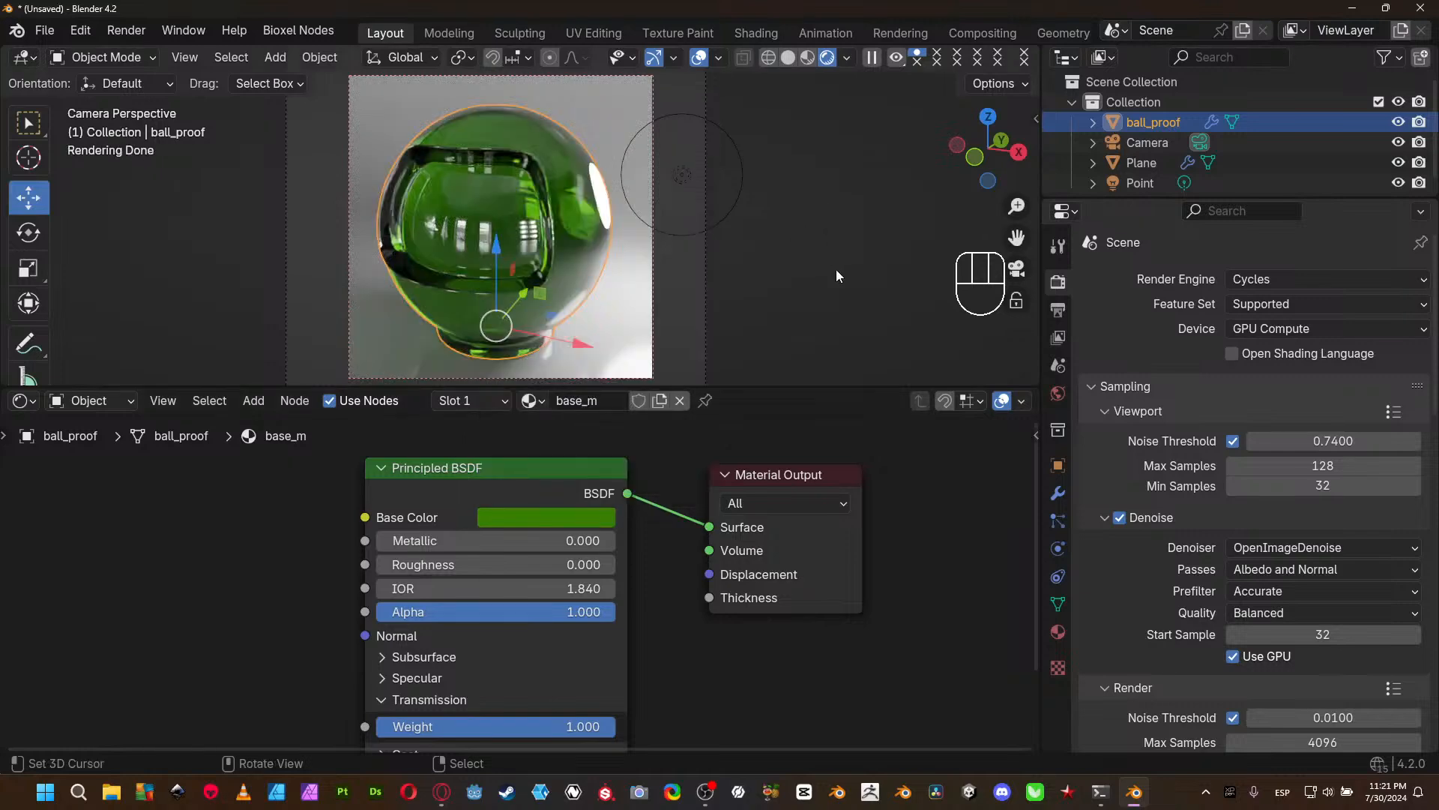
pyautogui.click(96, 168)
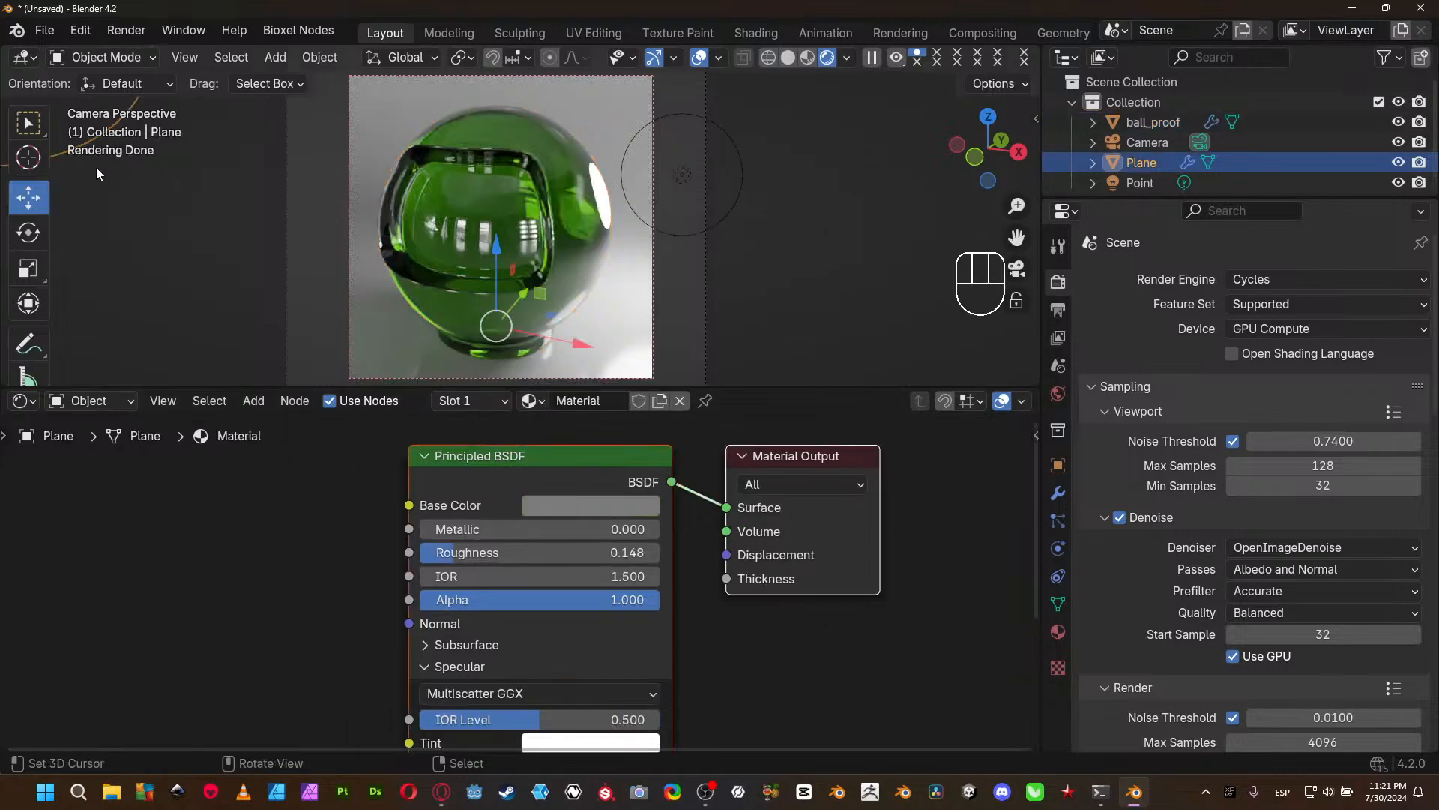
pyautogui.rightClick(72, 130)
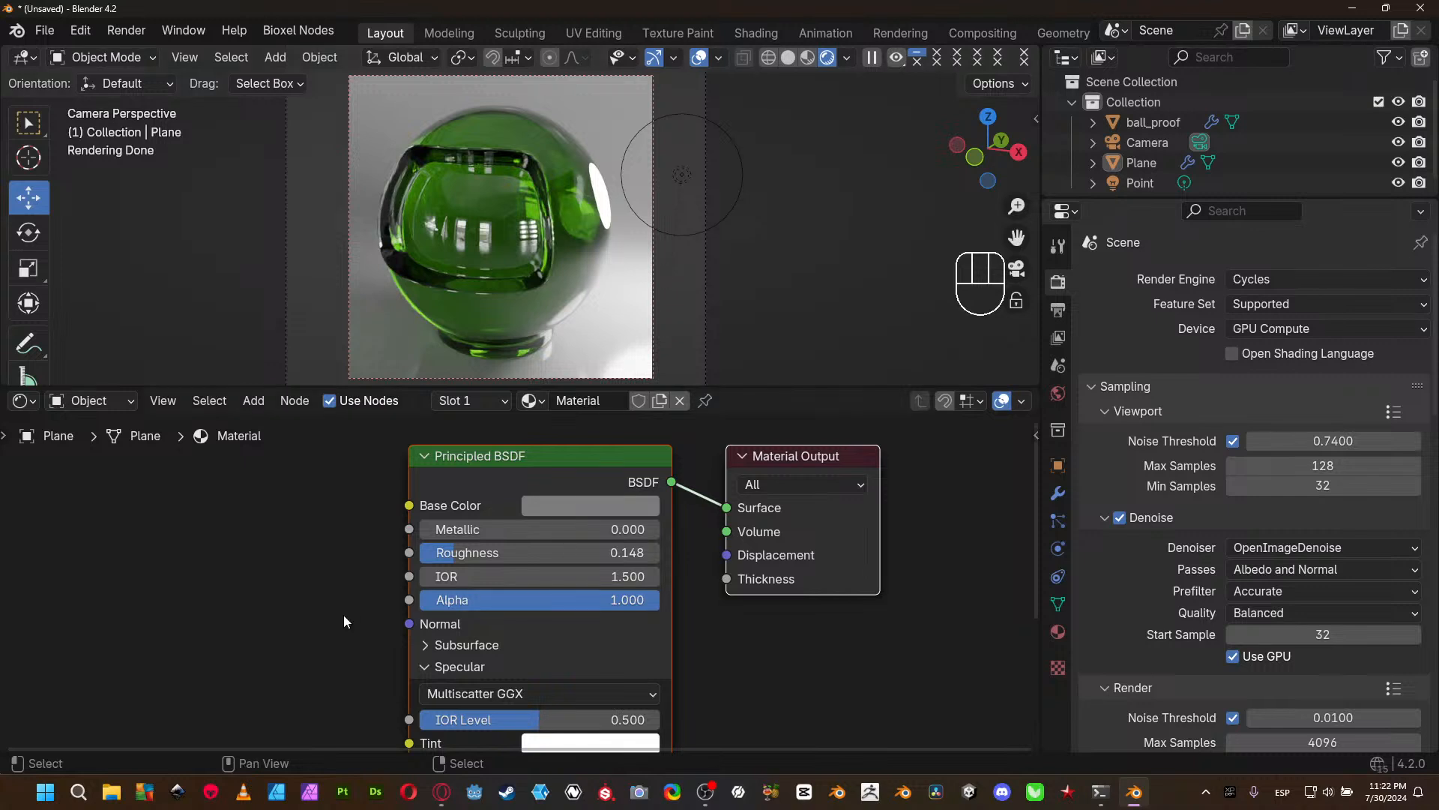
# - Examine the lower sections of the Plane's Principled BSDF, briefly toggling its Transmission section open and closed
pyautogui.keyDown('shift'); pyautogui.scroll(-5, 315, 588); pyautogui.keyUp('shift')
pyautogui.keyDown('shift'); pyautogui.scroll(-8, 299, 576); pyautogui.keyUp('shift')
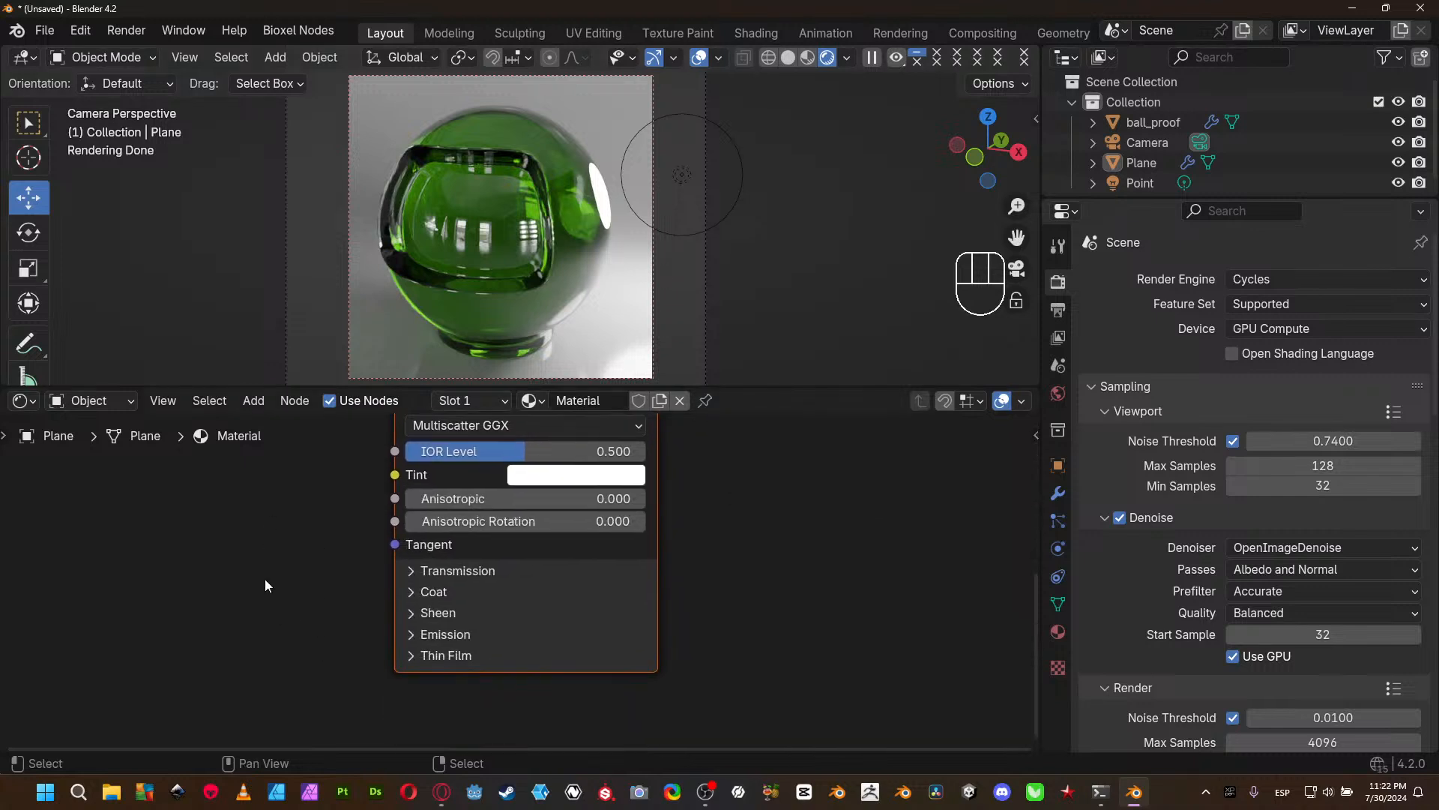
pyautogui.keyDown('shift'); pyautogui.scroll(2, 272, 577); pyautogui.keyUp('shift')
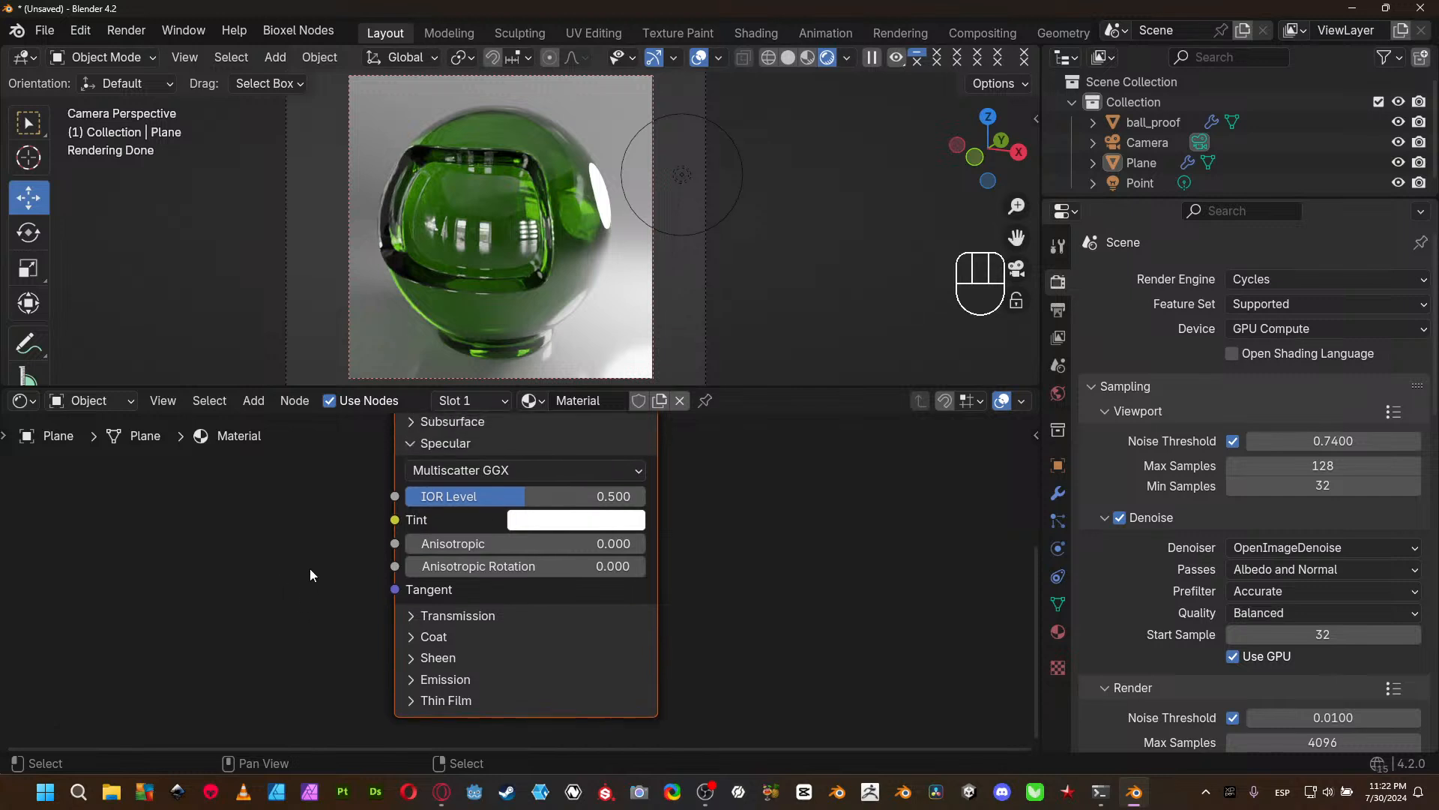
pyautogui.moveTo(307, 574); pyautogui.dragTo(298, 592, button='middle')
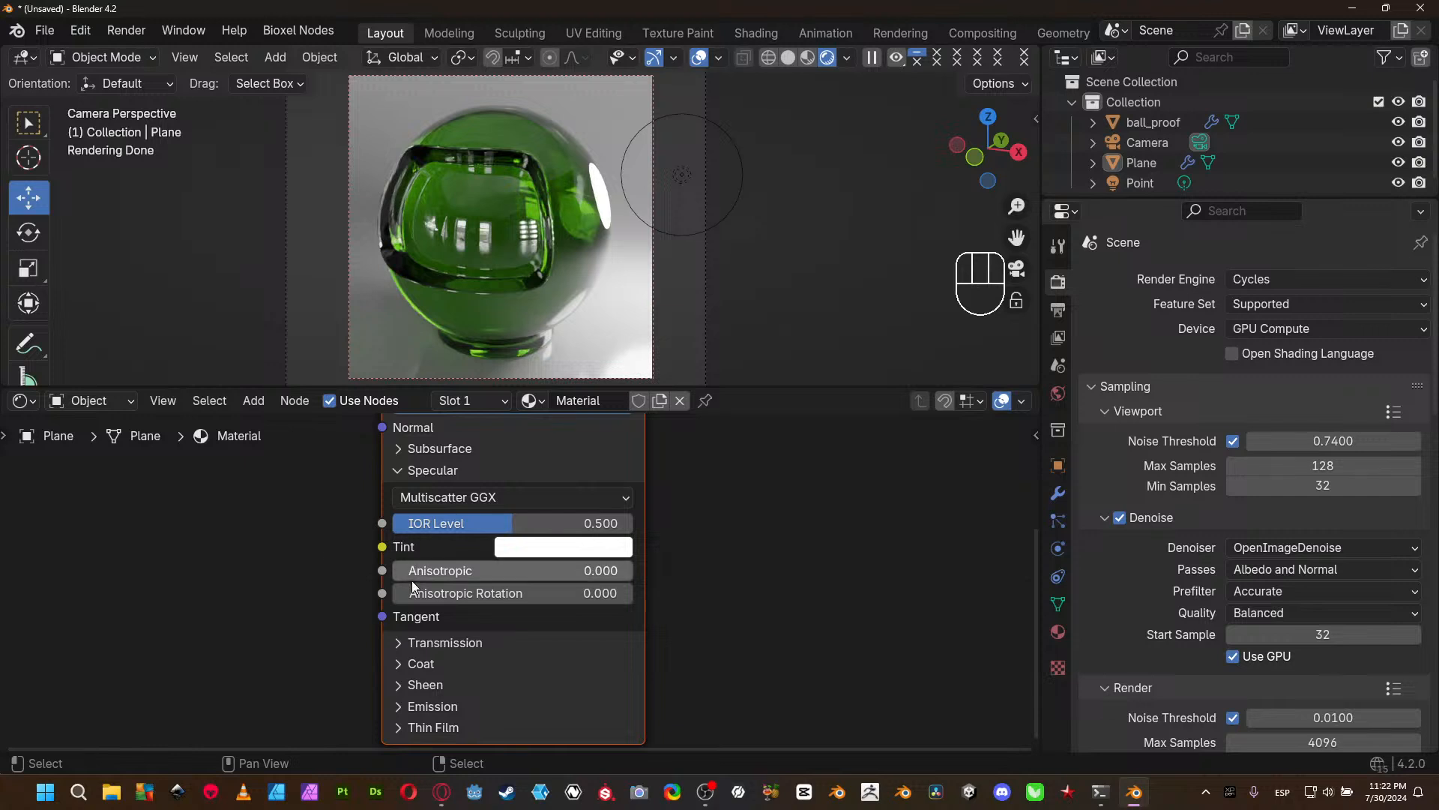
pyautogui.click(439, 643)
pyautogui.click(439, 643)
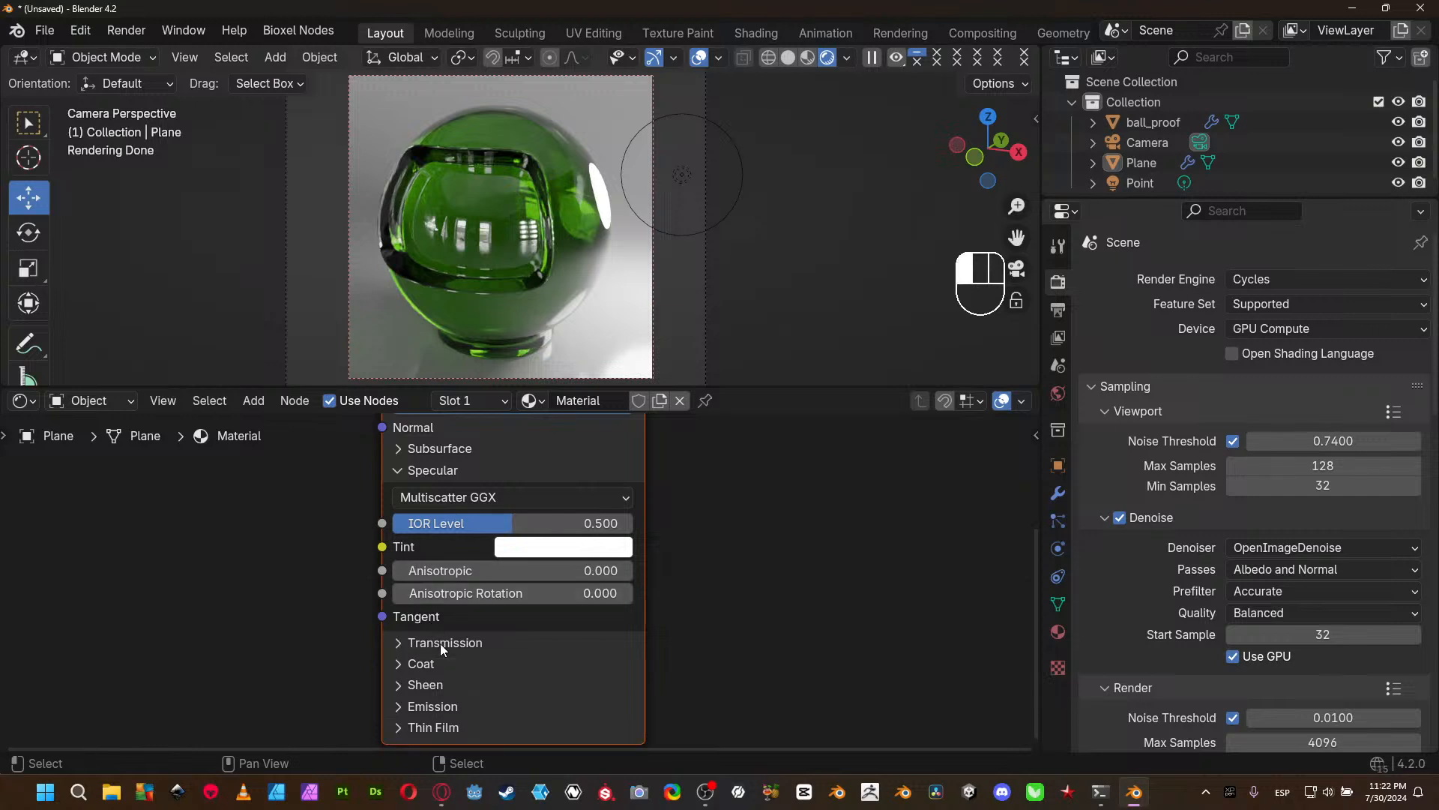
pyautogui.moveTo(690, 512); pyautogui.dragTo(713, 438, button='middle')
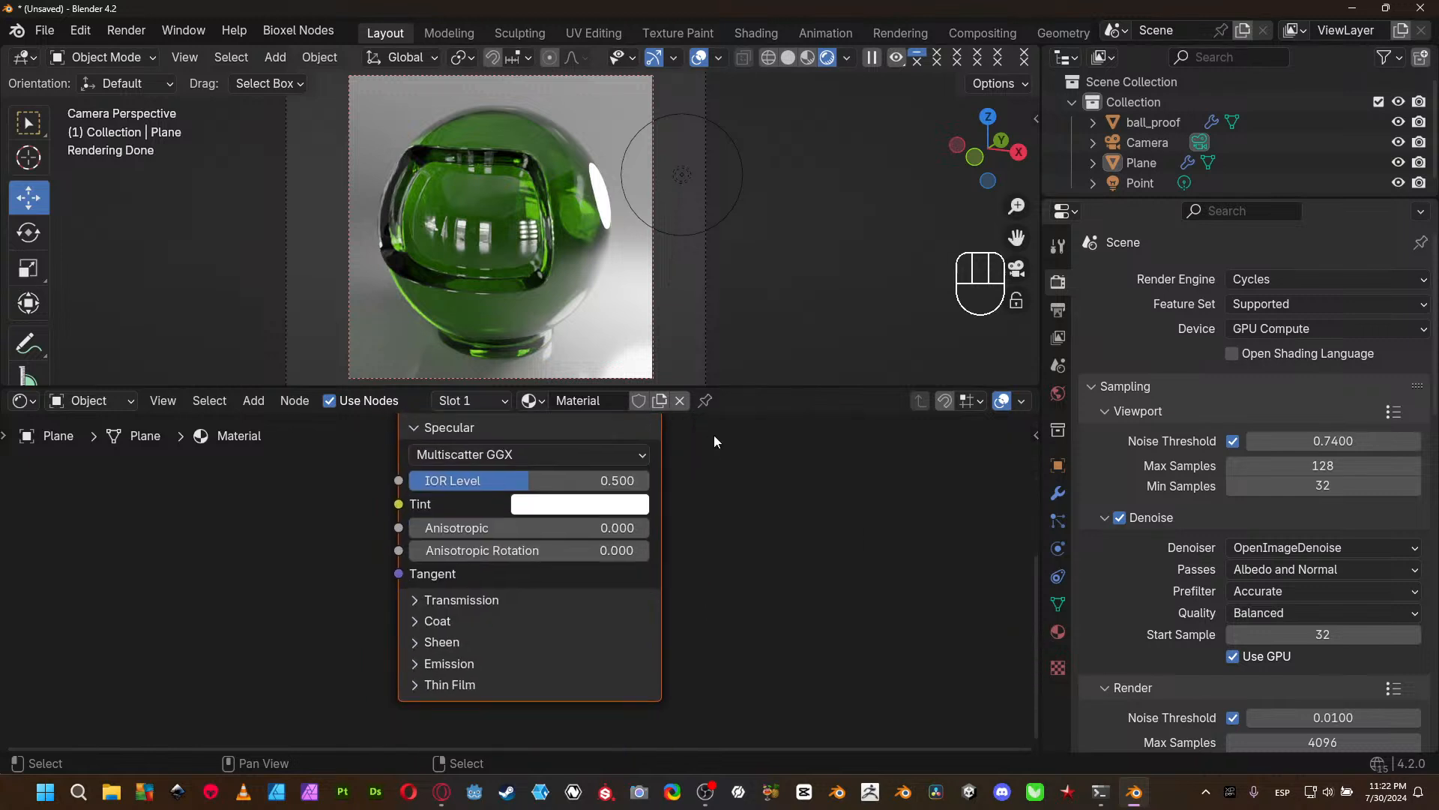
# - Select ball_proof and lower its material's Transmission Weight to 0.000
pyautogui.click(529, 598)
pyautogui.click(457, 128)
pyautogui.moveTo(566, 494); pyautogui.dragTo(330, 535)
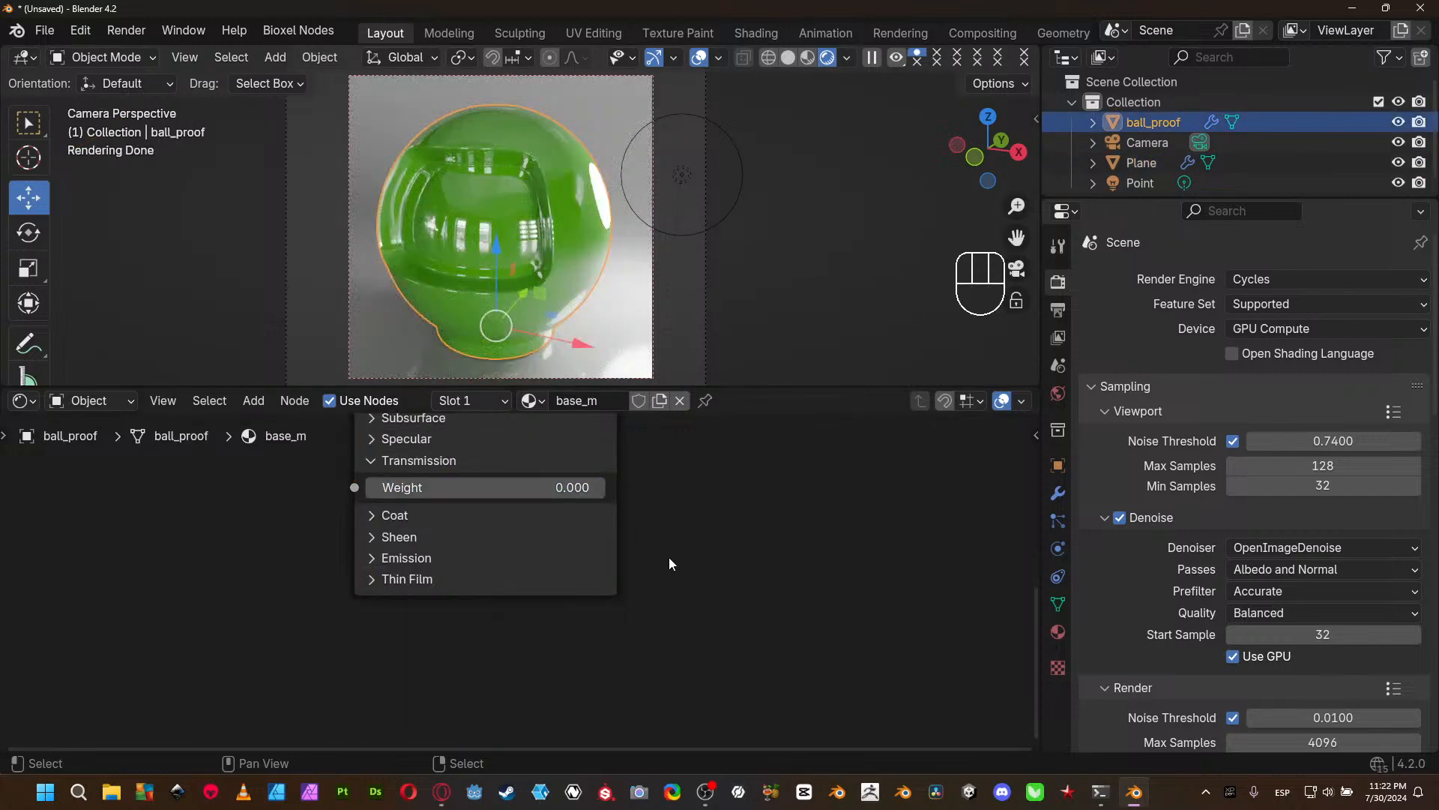
# - Set the ball_proof material's IOR to 1.5 and clear the object selection
pyautogui.moveTo(679, 559); pyautogui.dragTo(689, 629, button='middle')
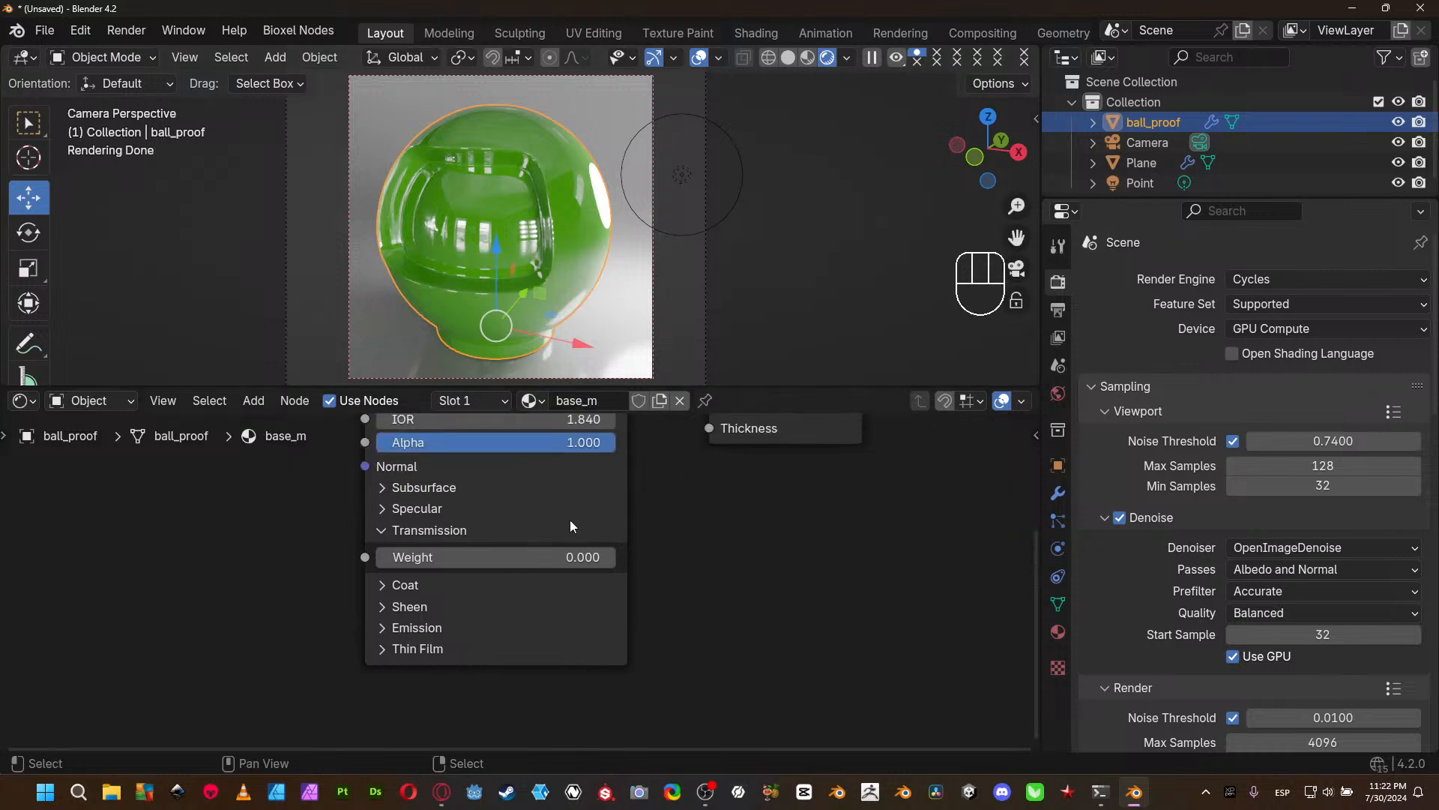
pyautogui.moveTo(659, 547); pyautogui.dragTo(623, 646, button='middle')
pyautogui.click(540, 529)
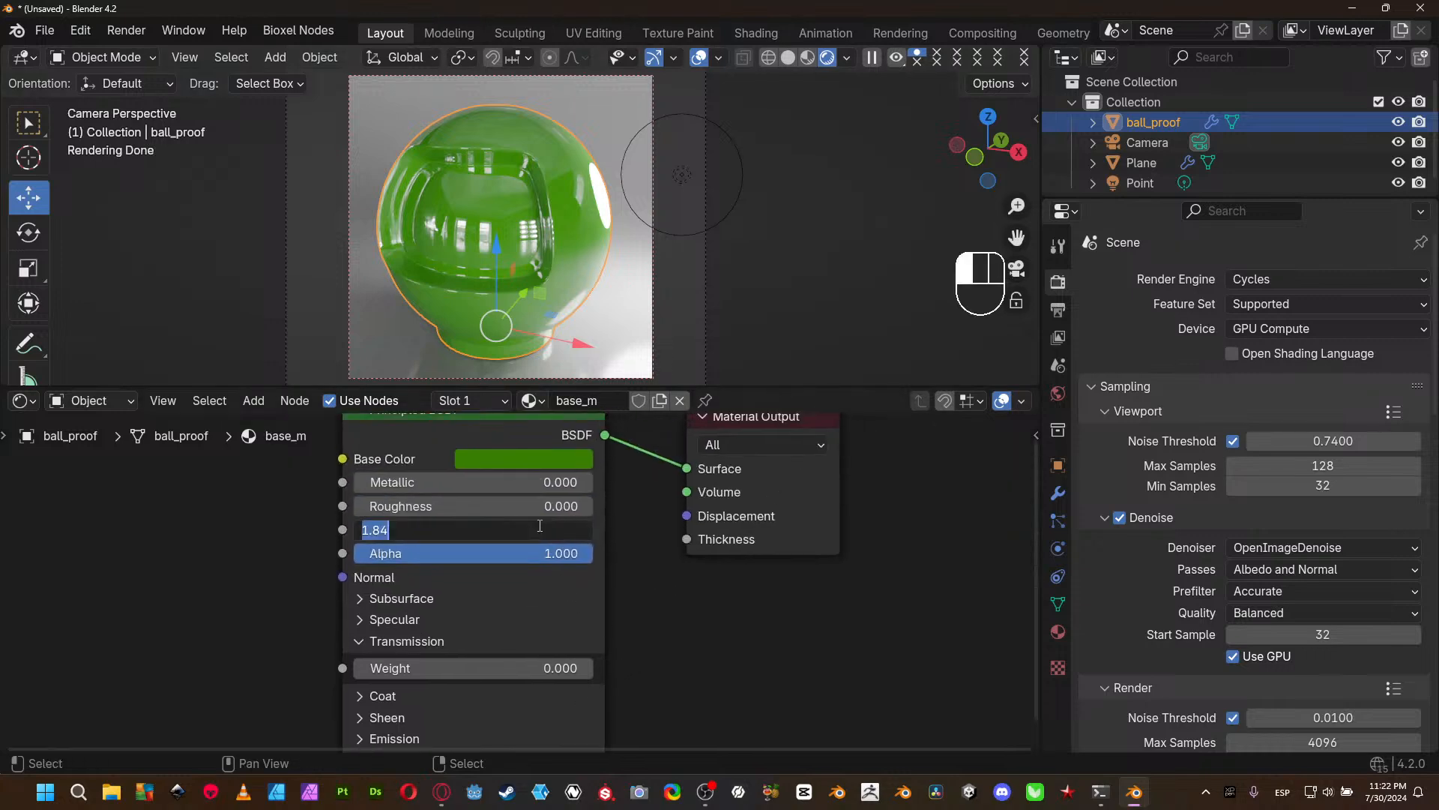
pyautogui.write('1.5')
pyautogui.press('Return')
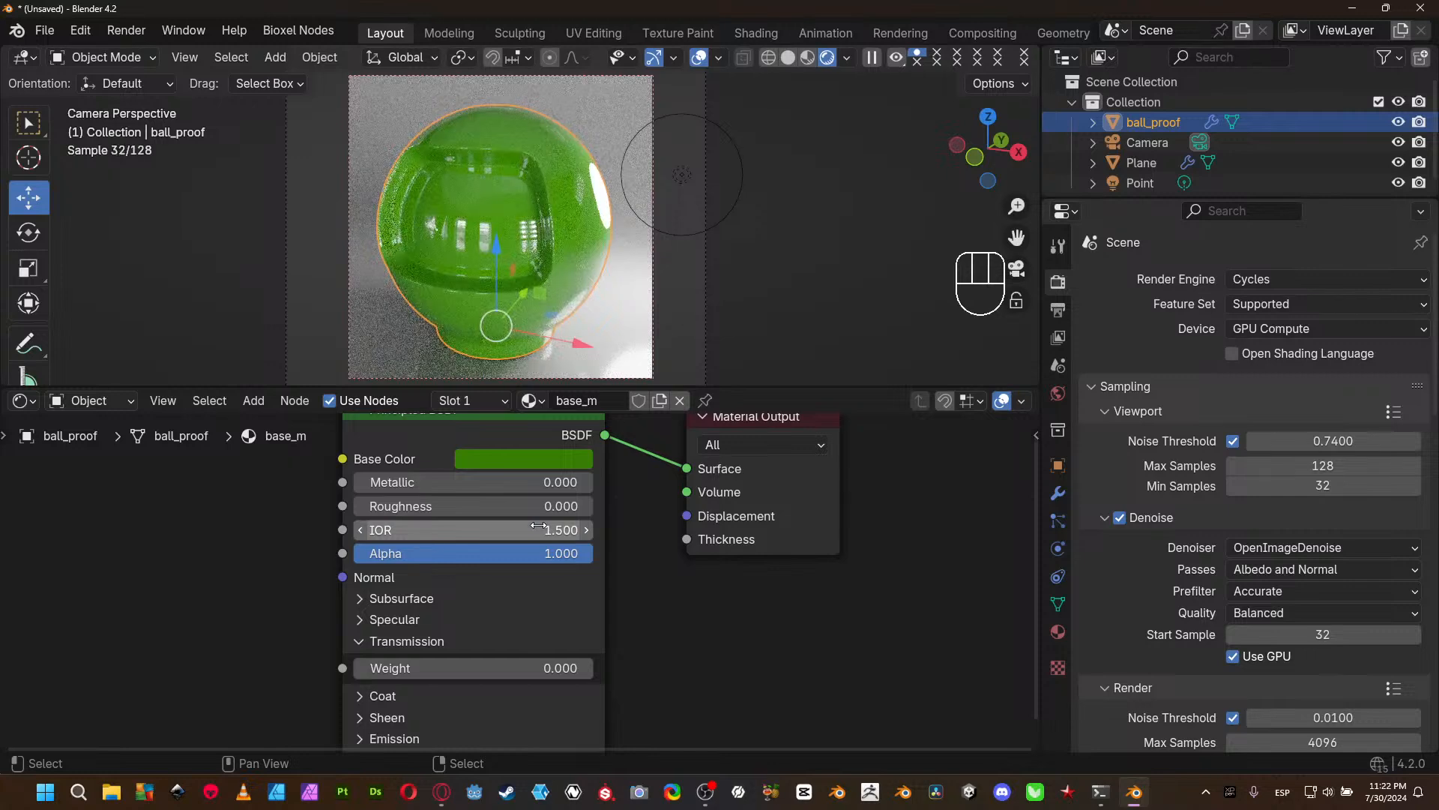
pyautogui.moveTo(682, 650); pyautogui.dragTo(682, 633, button='middle')
pyautogui.hotkey('alt', 'a')
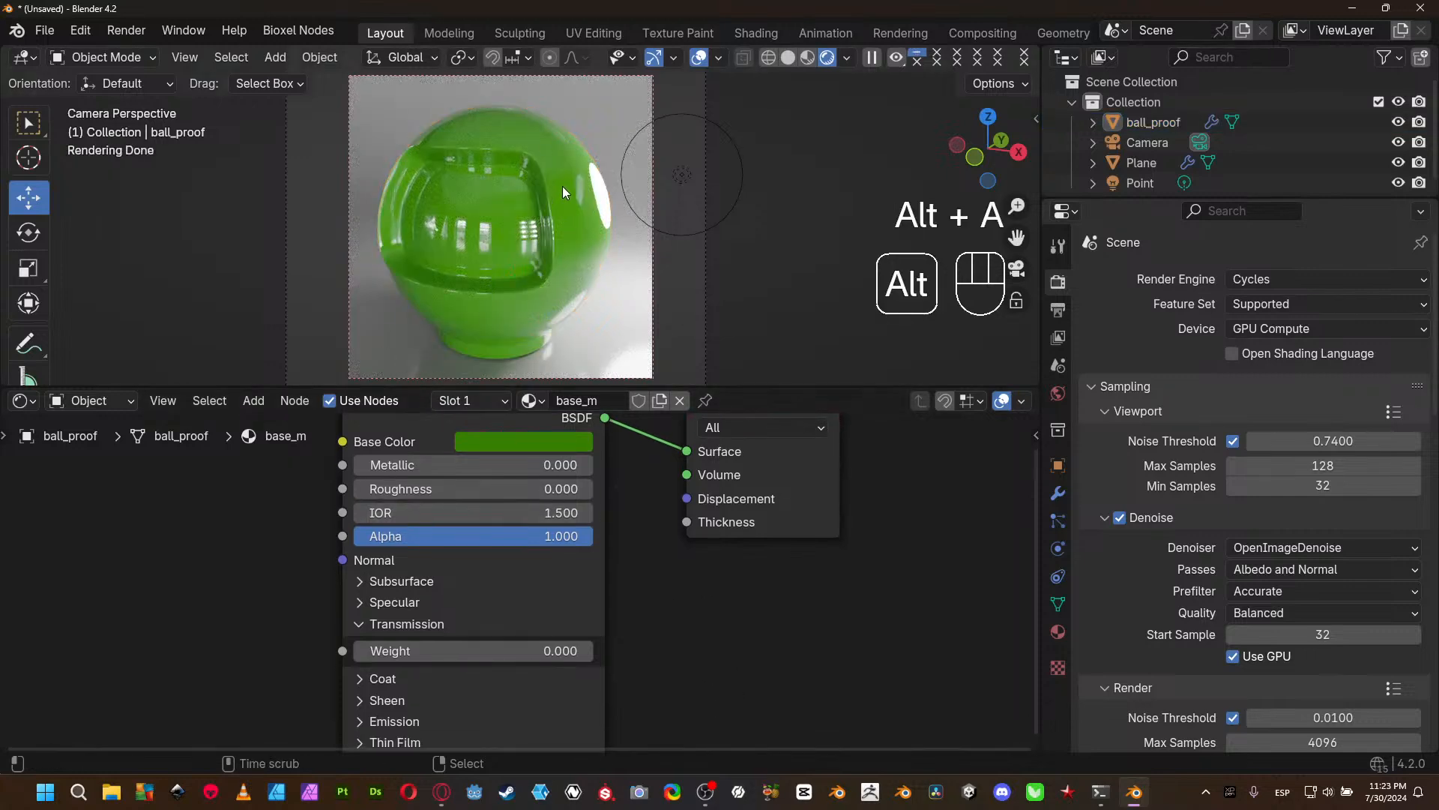
# - Expand the Coat section of the Principled BSDF and set its Weight to 1.000 and Roughness to 0.677
pyautogui.moveTo(644, 690); pyautogui.dragTo(638, 616, button='middle')
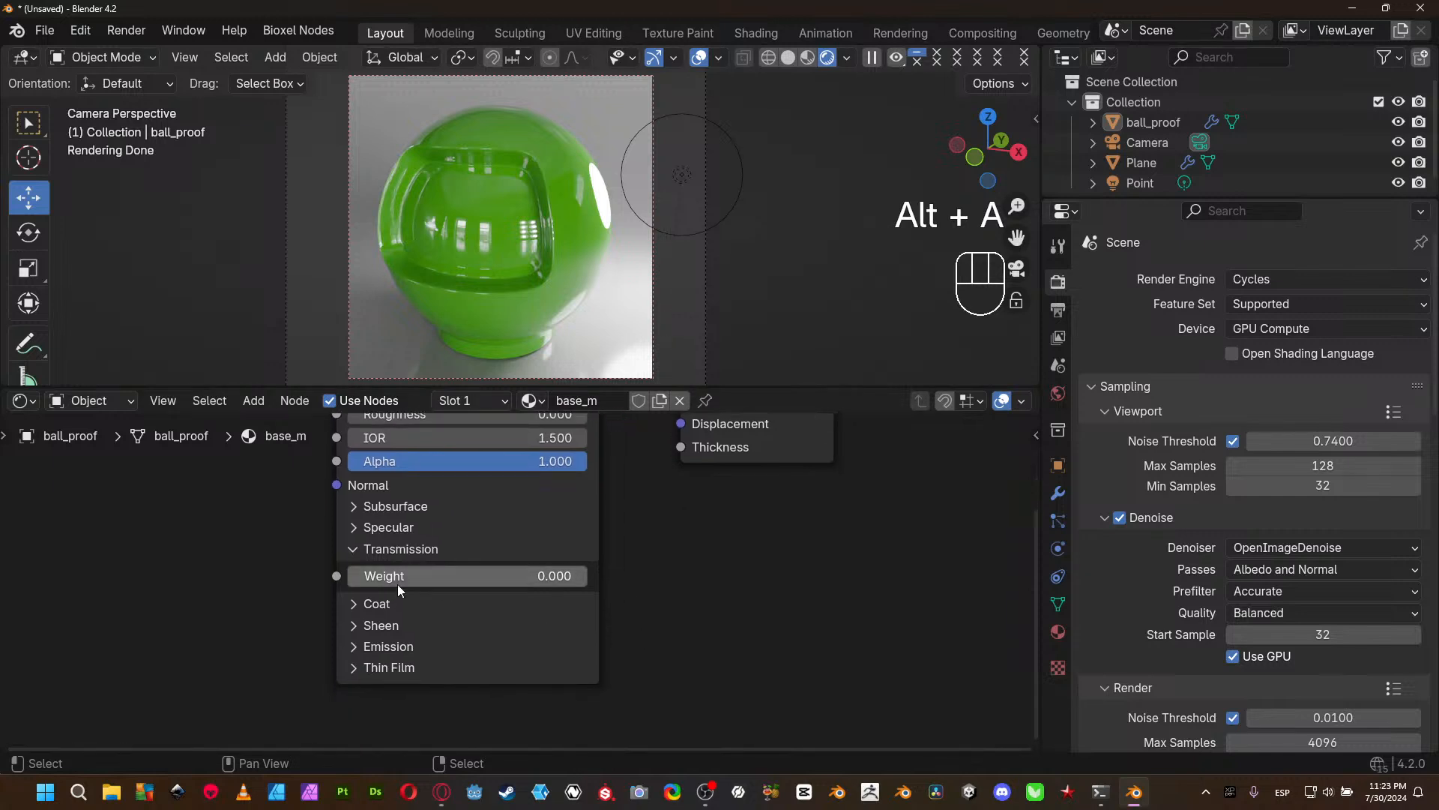
pyautogui.click(386, 604)
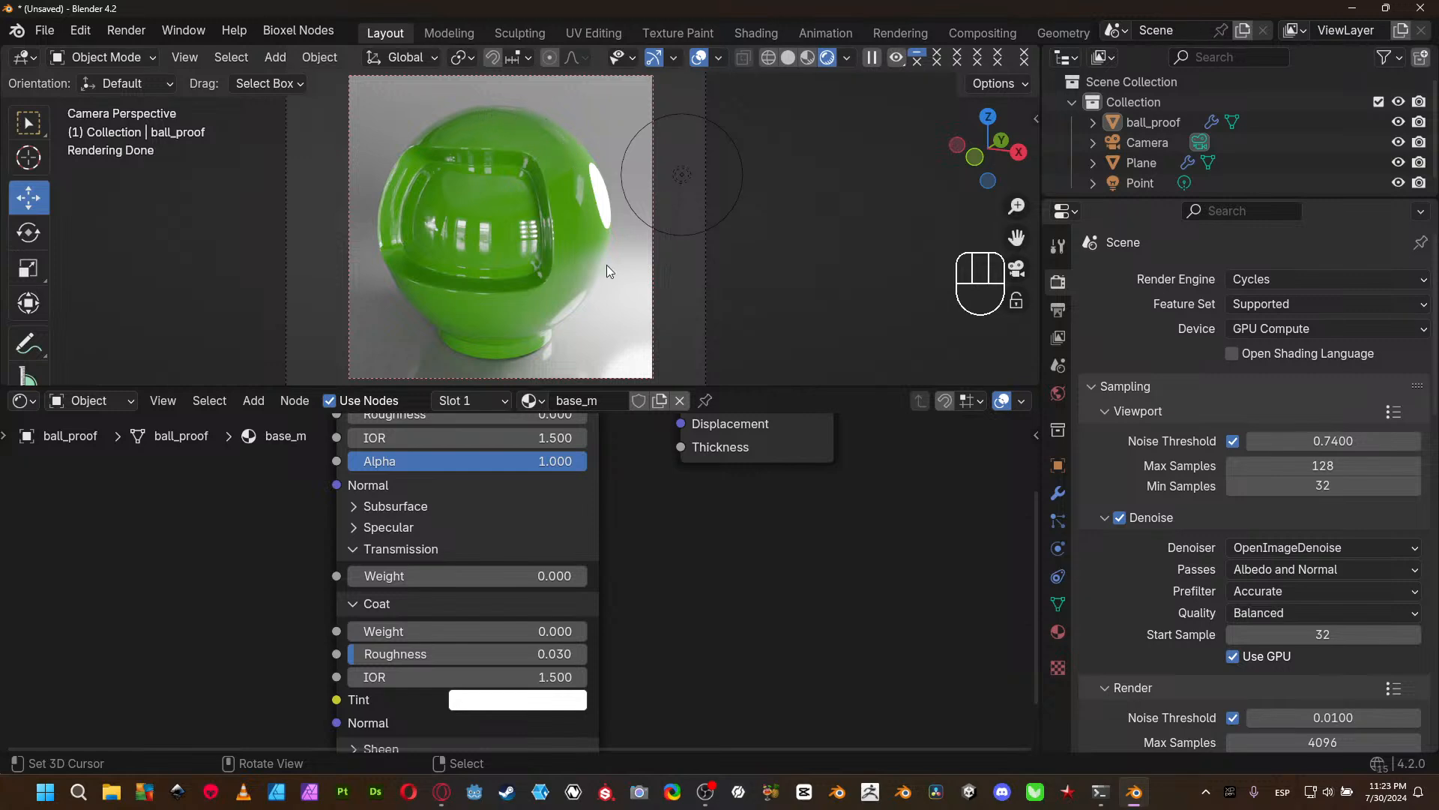
pyautogui.moveTo(366, 631); pyautogui.dragTo(587, 631)
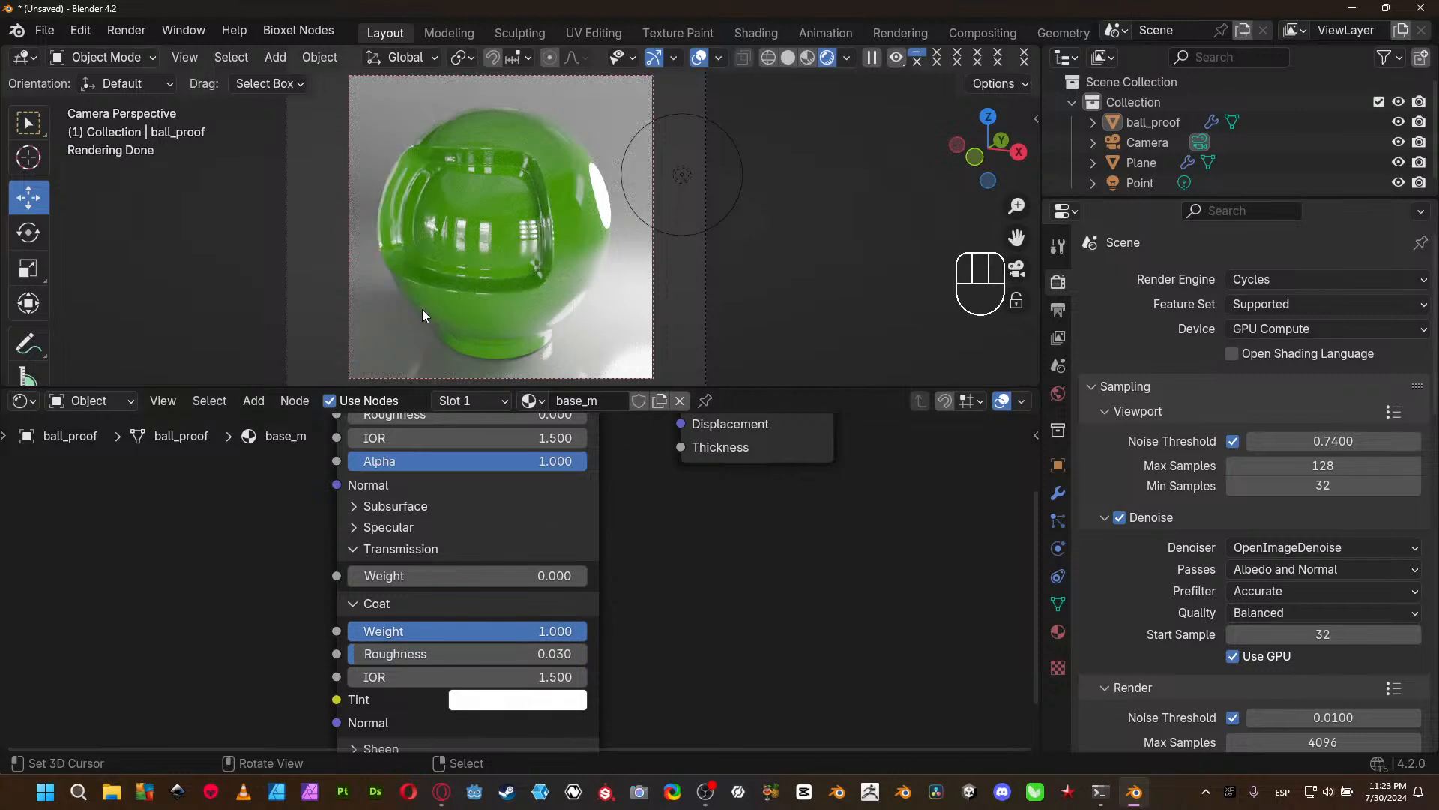
pyautogui.moveTo(381, 654); pyautogui.dragTo(537, 654)
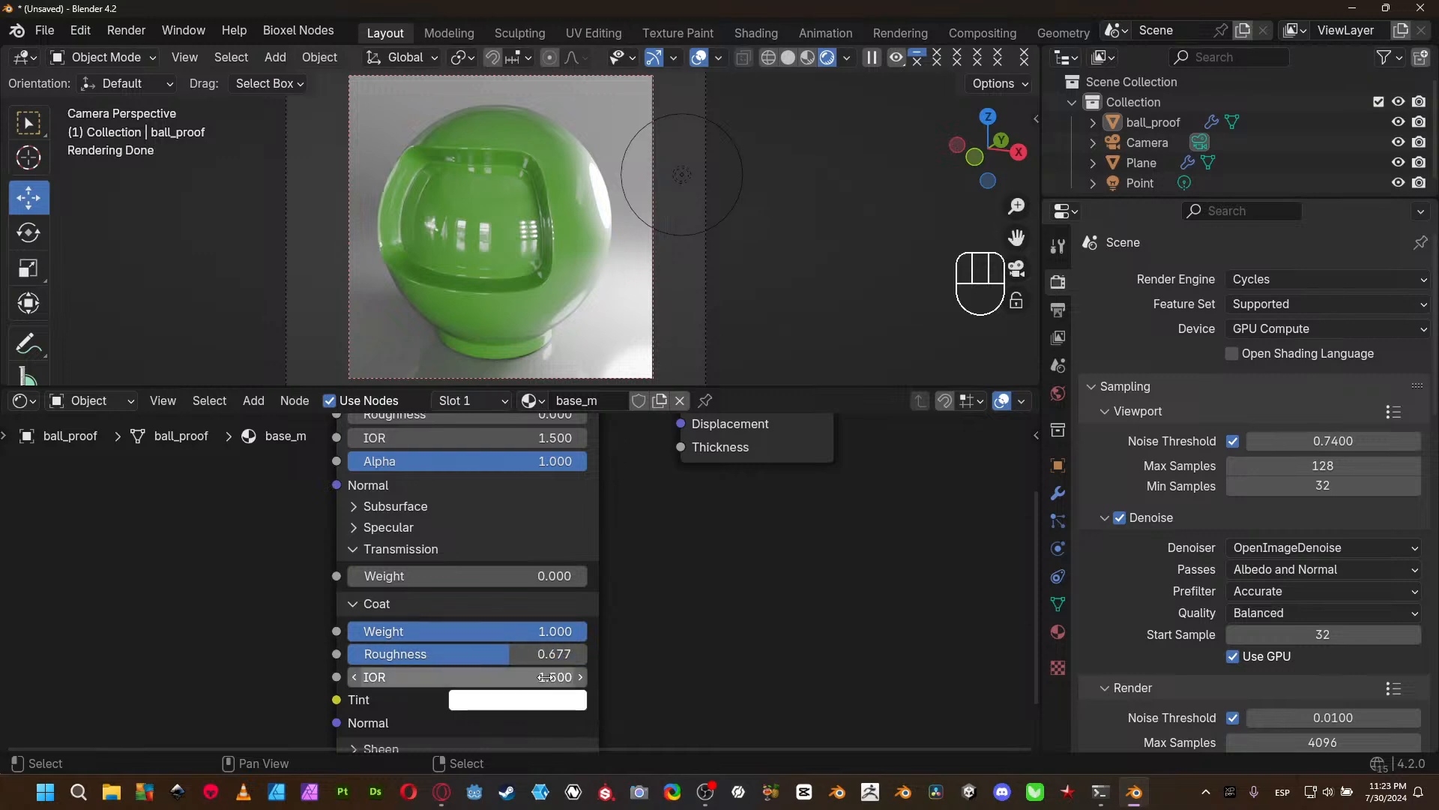
# - Try a Coat IOR of 4.000 on the ball and return it to 1.5
pyautogui.moveTo(539, 682); pyautogui.dragTo(593, 682)
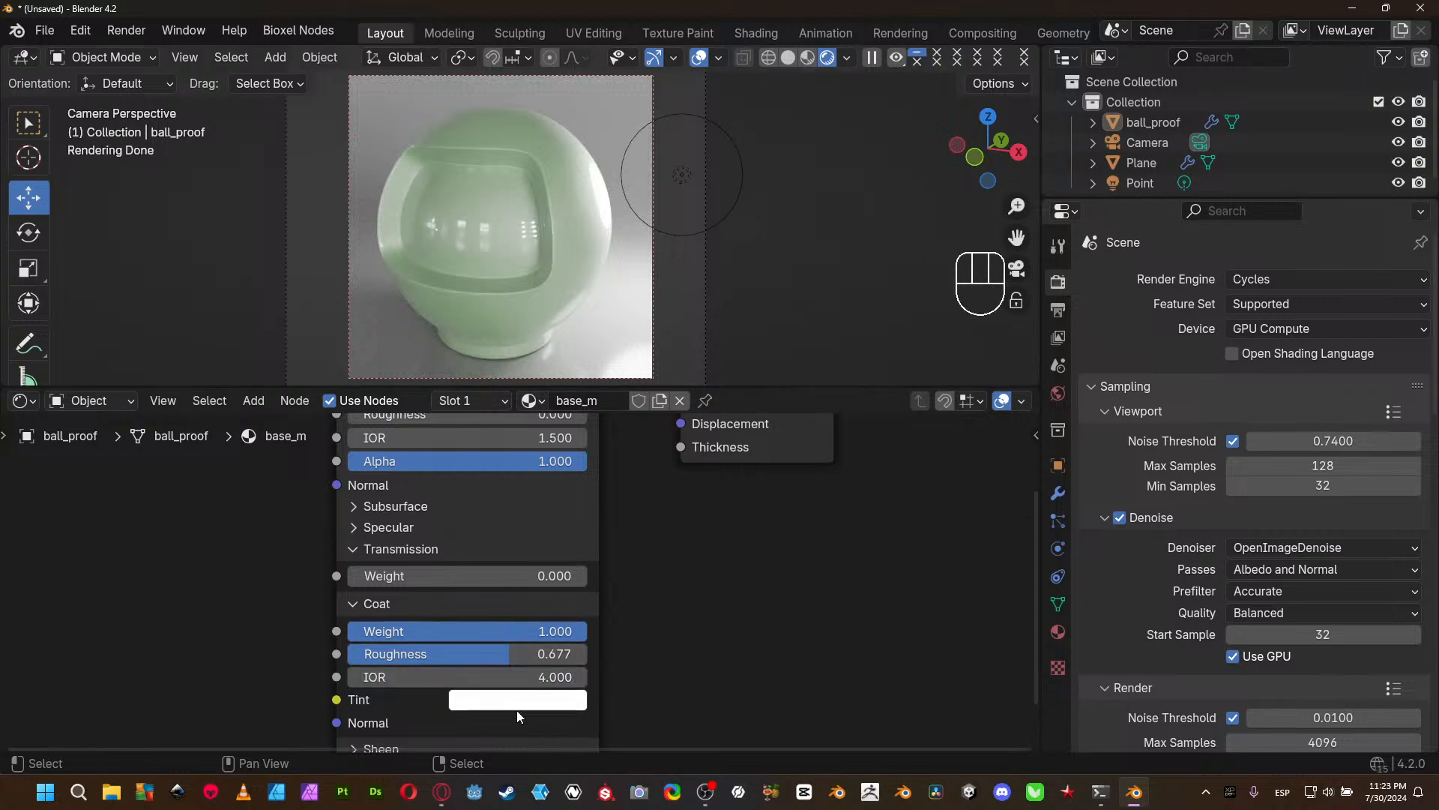
pyautogui.click(503, 680)
pyautogui.write('1.5')
pyautogui.press('Return')
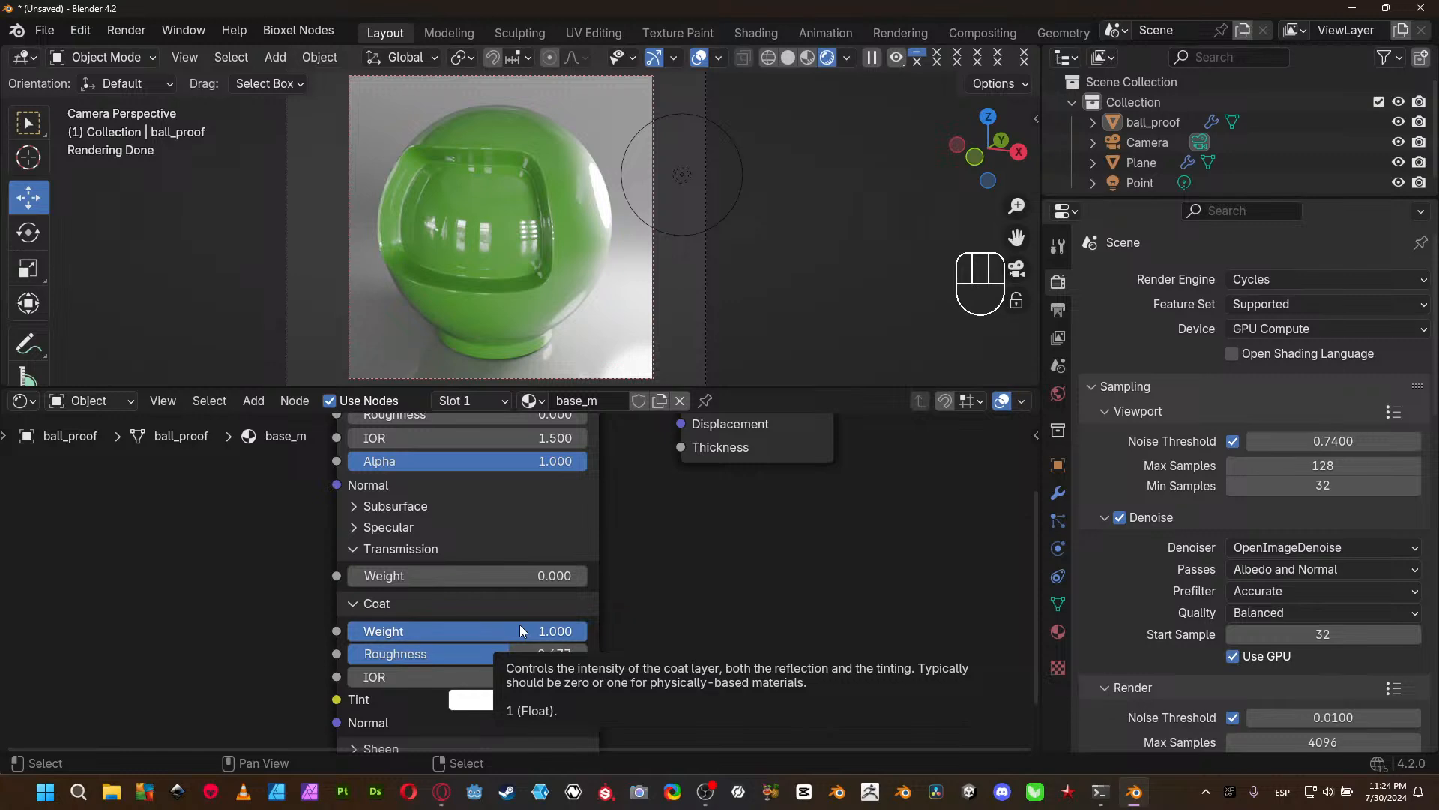
# - Lower the Coat Weight to 0.000 and collapse the Coat section
pyautogui.moveTo(519, 630); pyautogui.dragTo(346, 631)
pyautogui.moveTo(725, 683); pyautogui.dragTo(735, 585, button='middle')
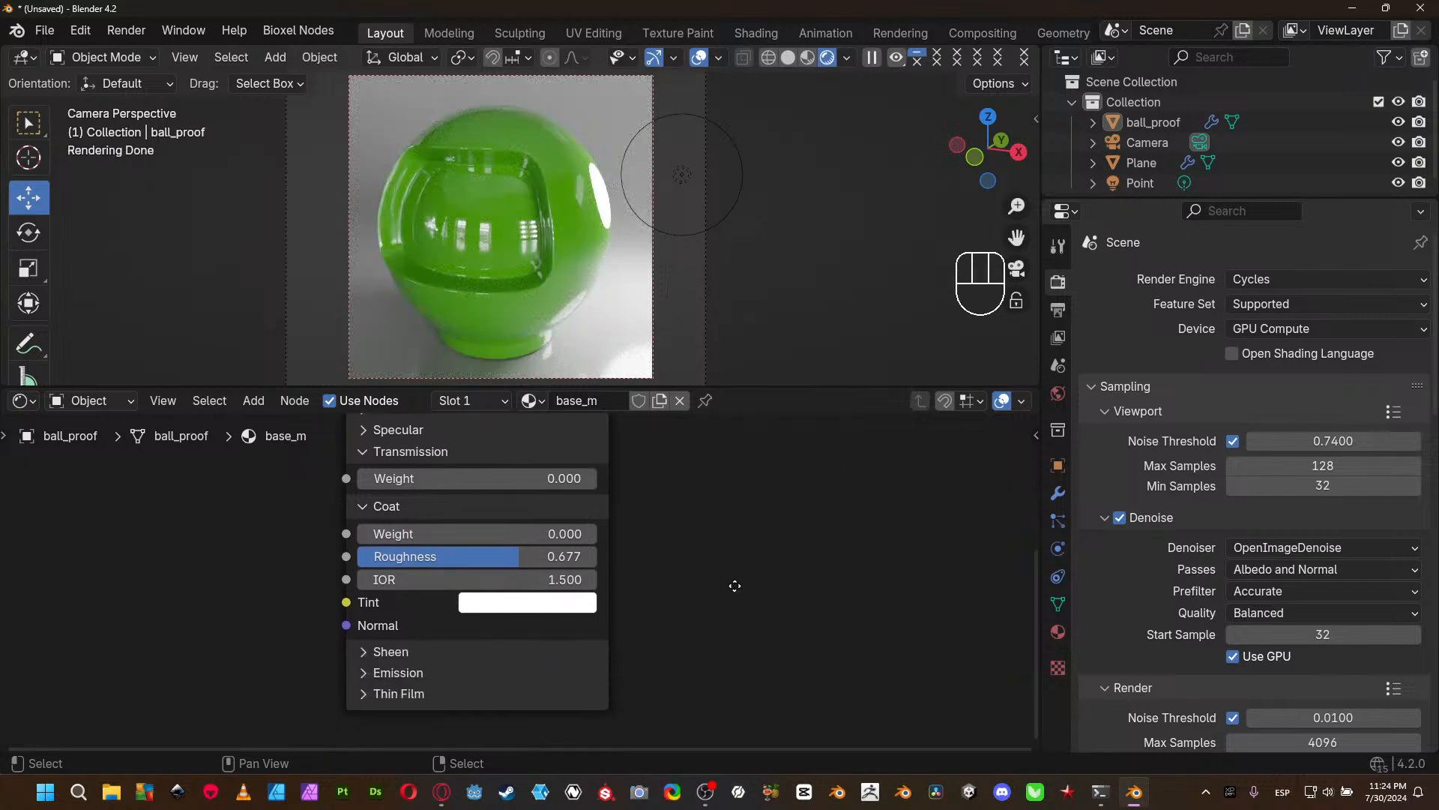
pyautogui.click(362, 510)
# - Expand the Sheen section and set its Weight to 0.350, Roughness to 0.454 and Tint to pink with hue 0.877
pyautogui.click(364, 528)
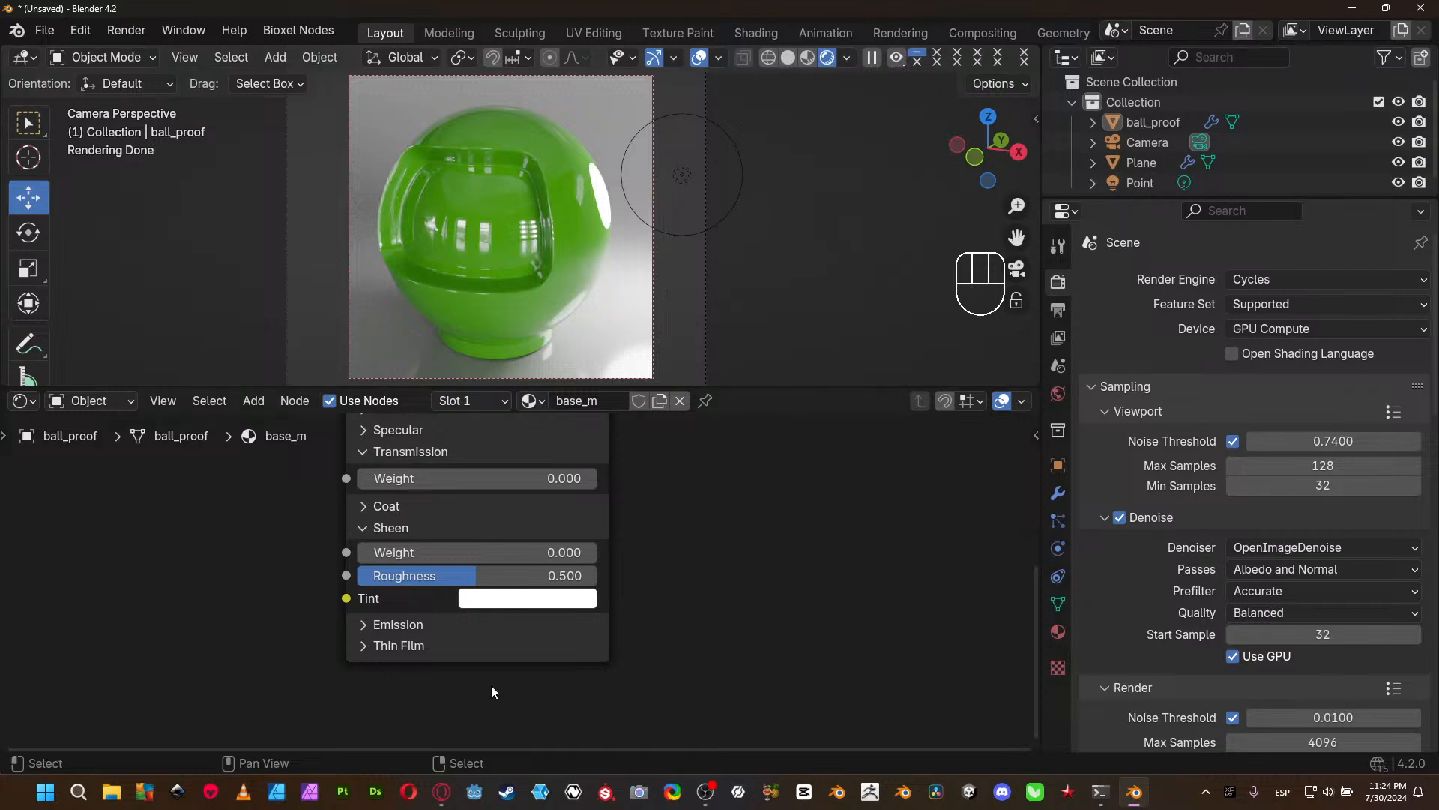
pyautogui.moveTo(389, 555); pyautogui.dragTo(441, 556)
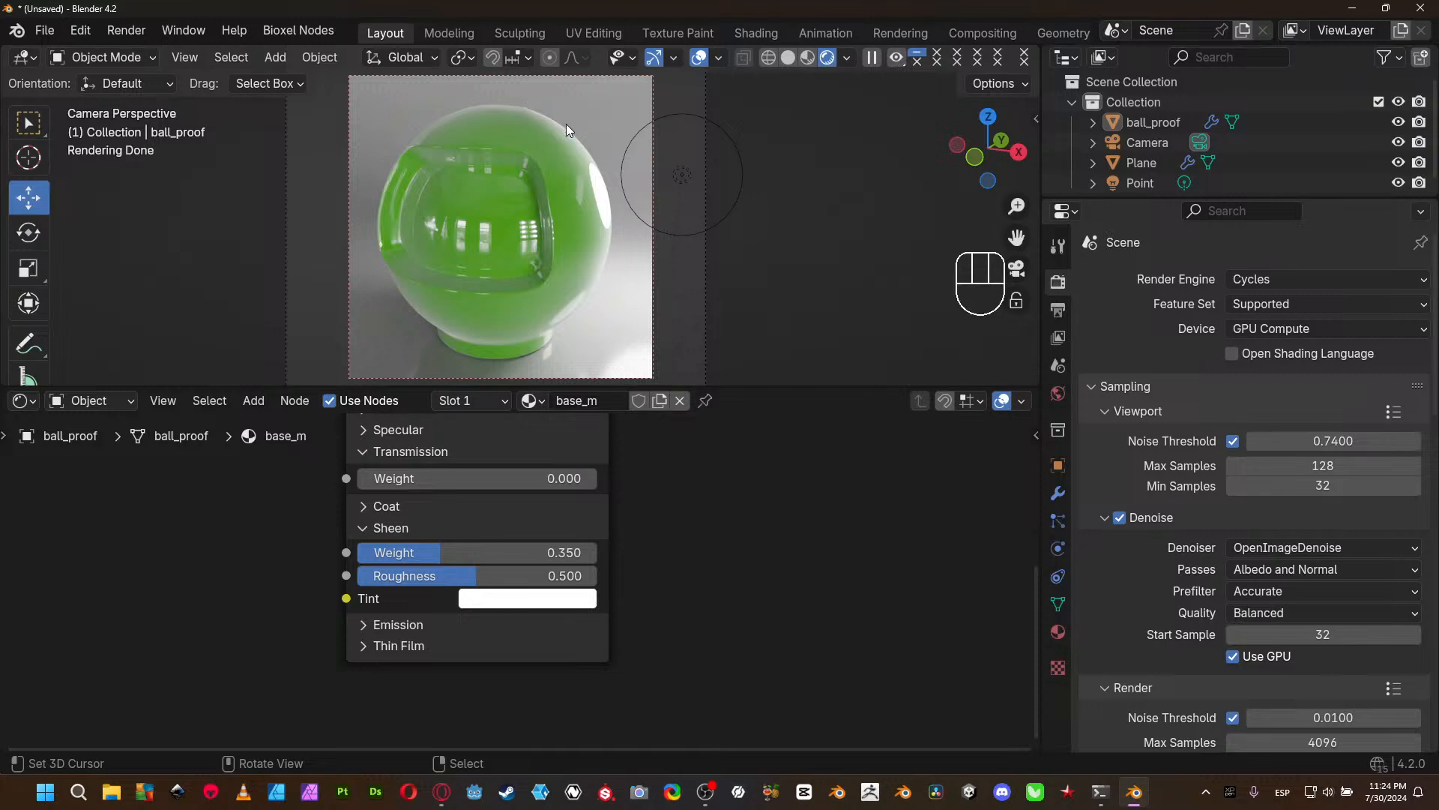
pyautogui.moveTo(473, 575)
pyautogui.mouseDown()
pyautogui.moveTo(401, 576)
pyautogui.moveTo(551, 575)
pyautogui.moveTo(466, 576)
pyautogui.mouseUp()
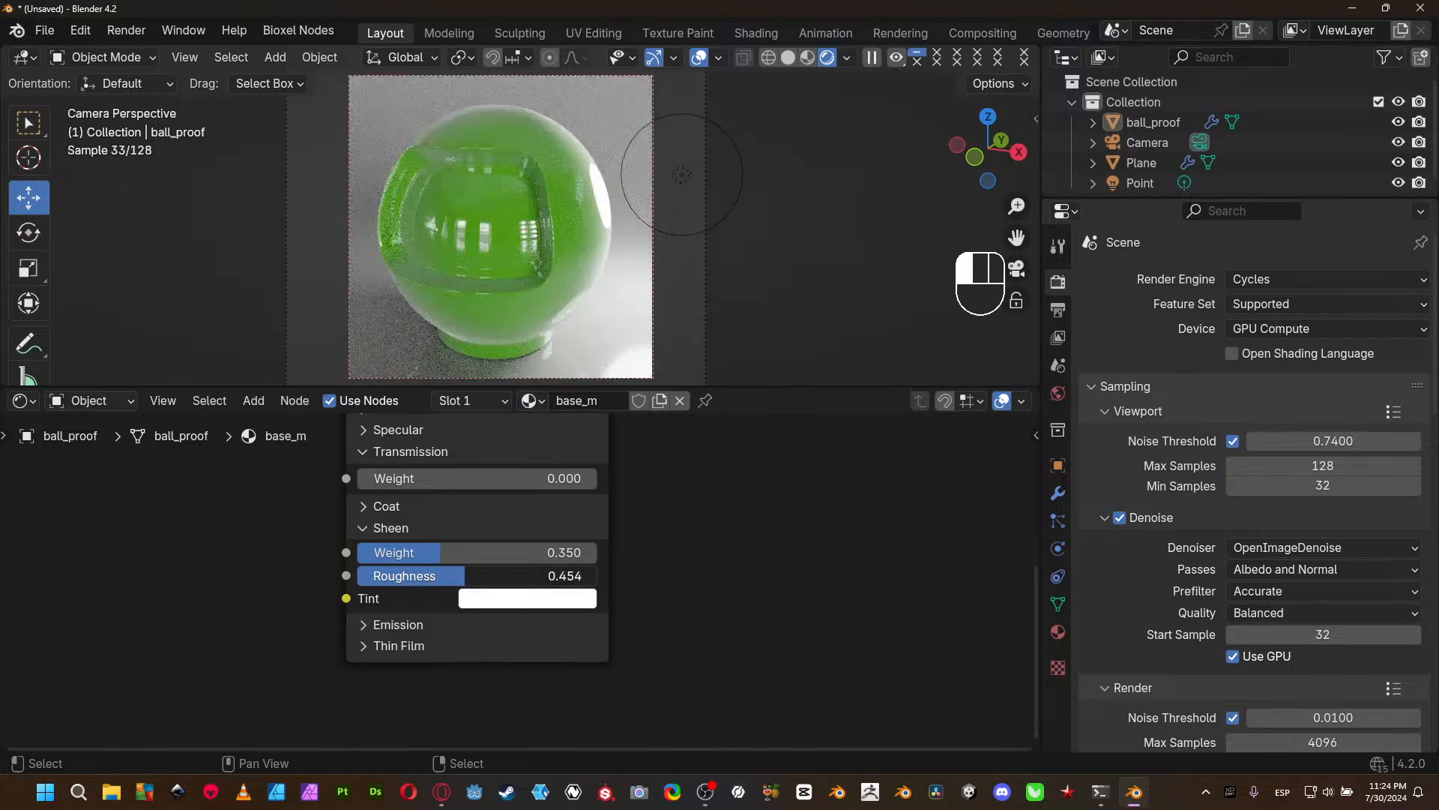
pyautogui.click(517, 600)
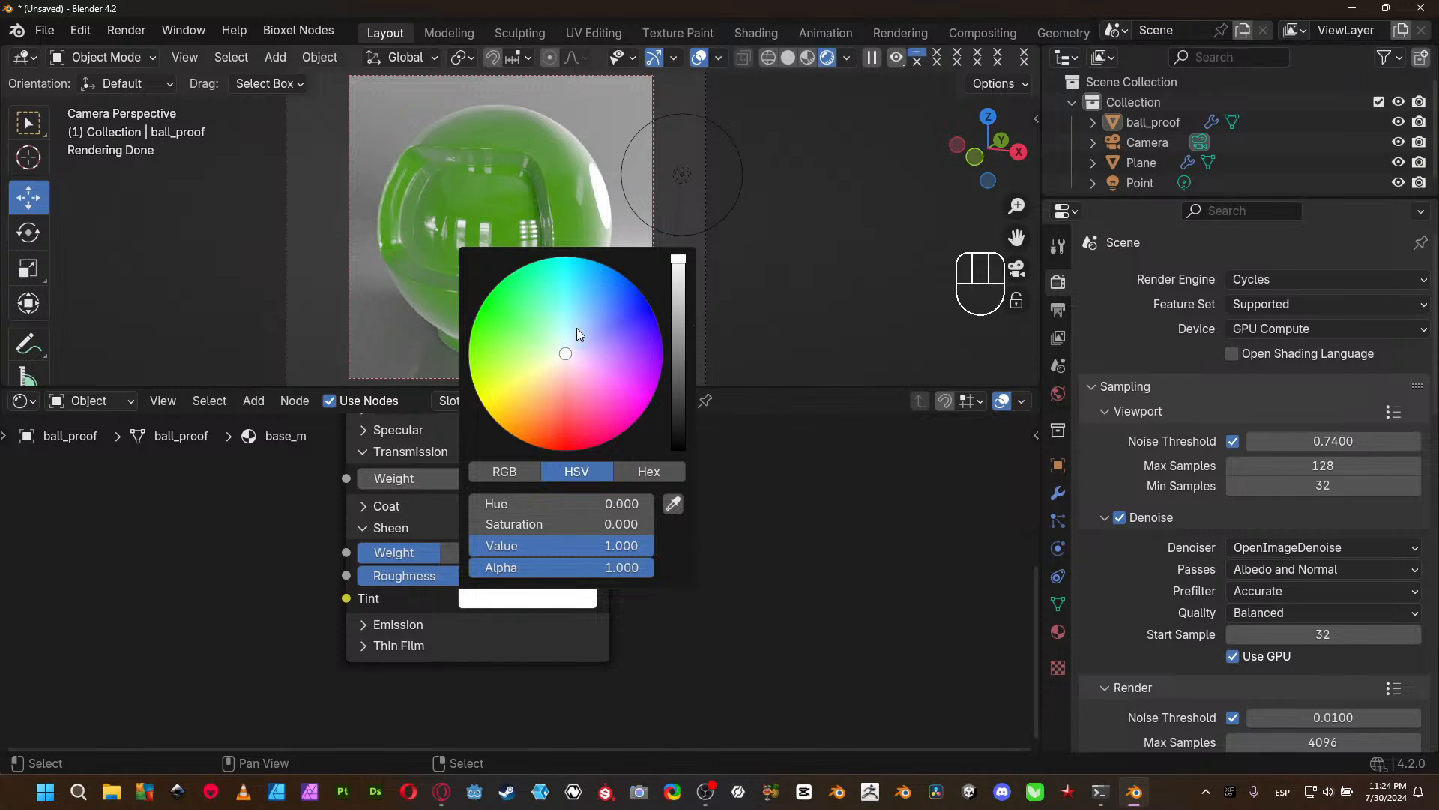
pyautogui.click(597, 382)
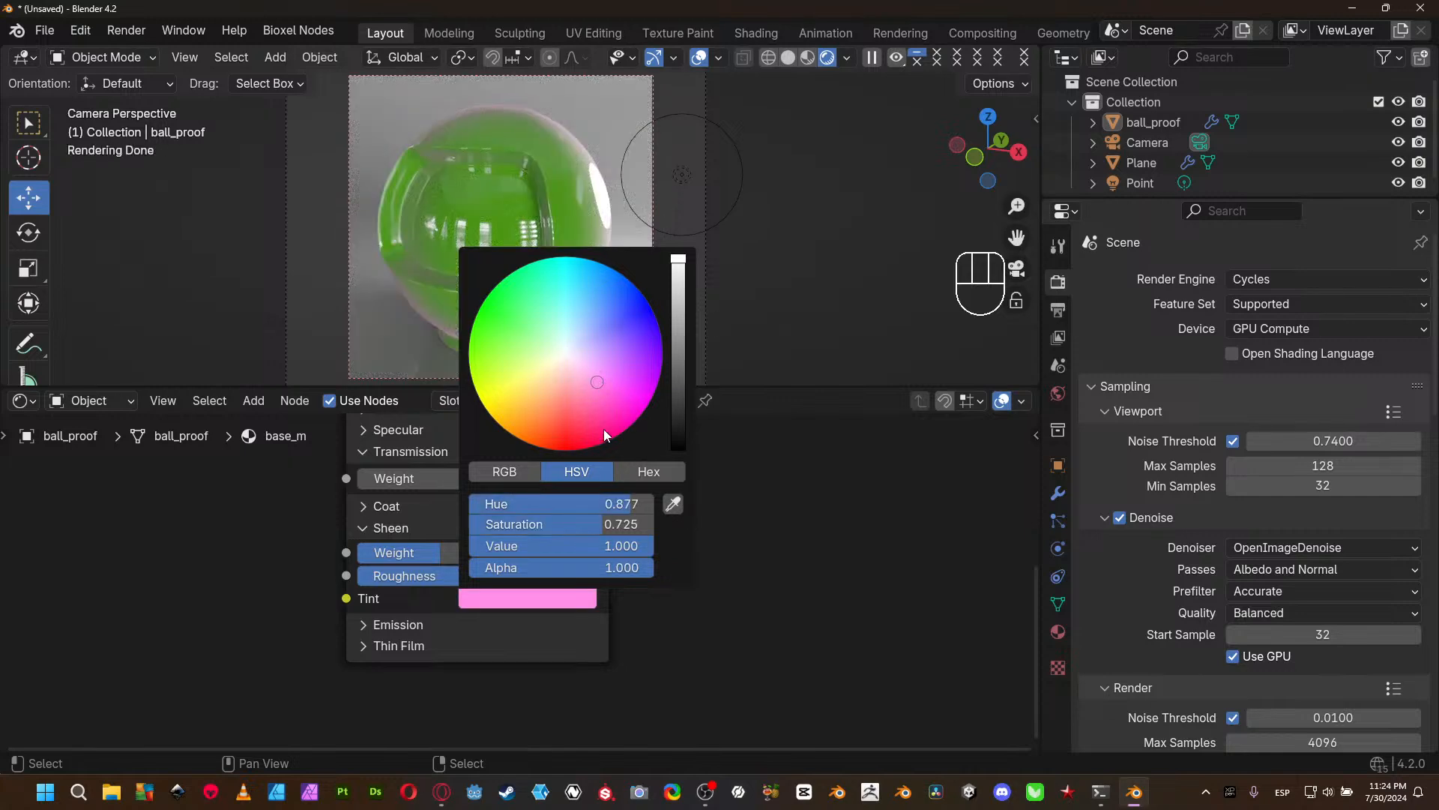
# - Change the ball material's Base Color from green to a brighter orange
pyautogui.moveTo(742, 523); pyautogui.dragTo(742, 749, button='middle')
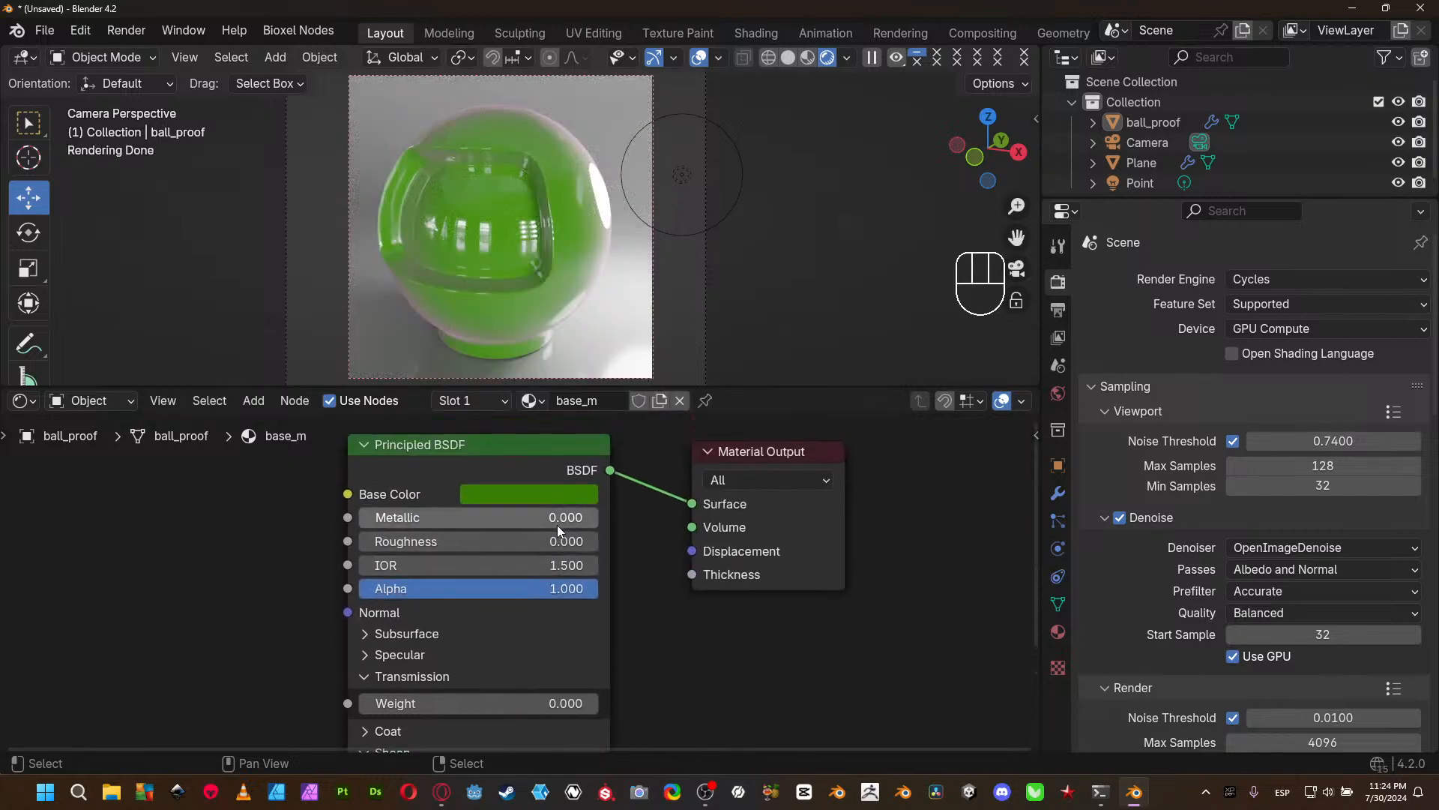
pyautogui.click(540, 494)
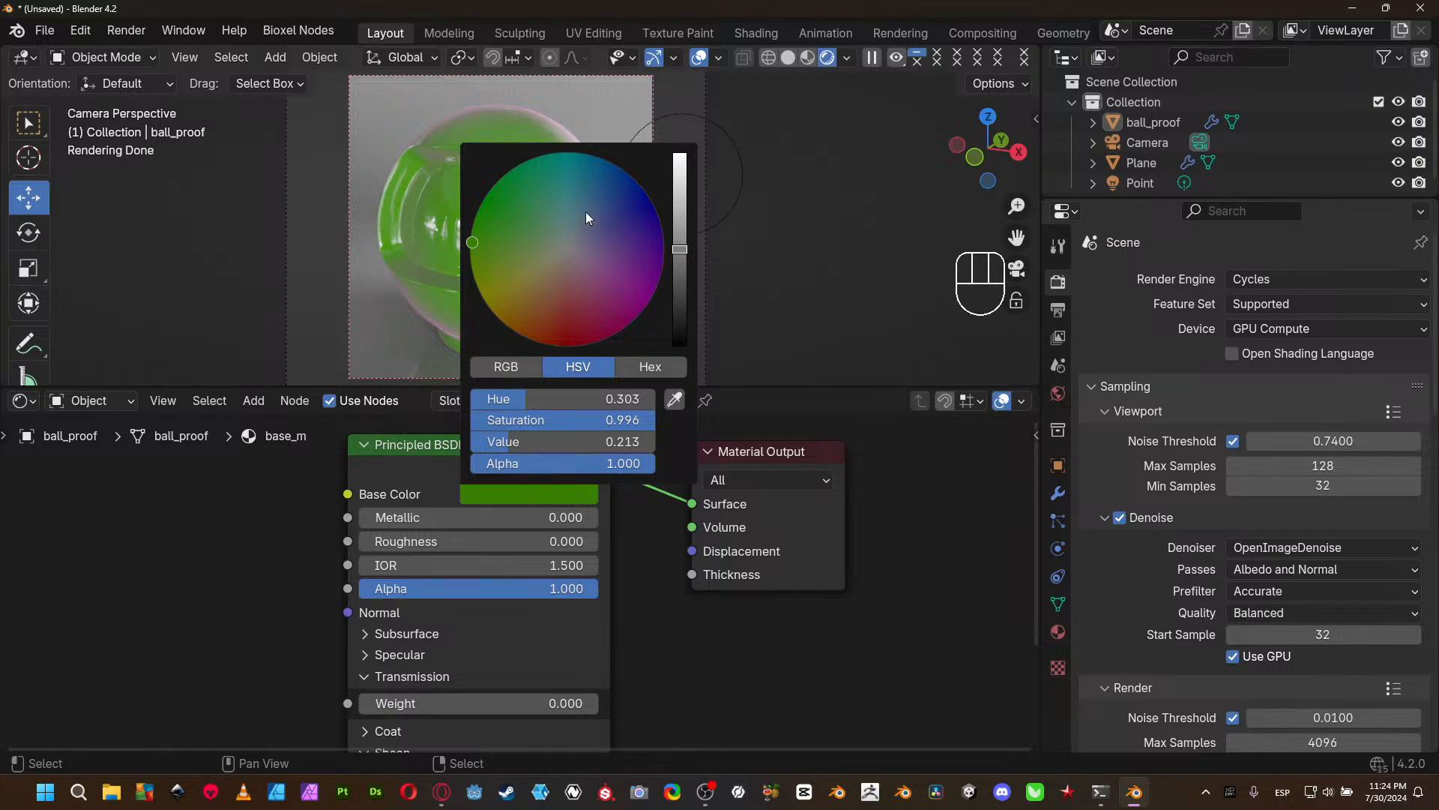
pyautogui.moveTo(527, 302)
pyautogui.mouseDown()
pyautogui.moveTo(530, 321)
pyautogui.moveTo(539, 312)
pyautogui.mouseUp()
pyautogui.scroll(5, 562, 419)
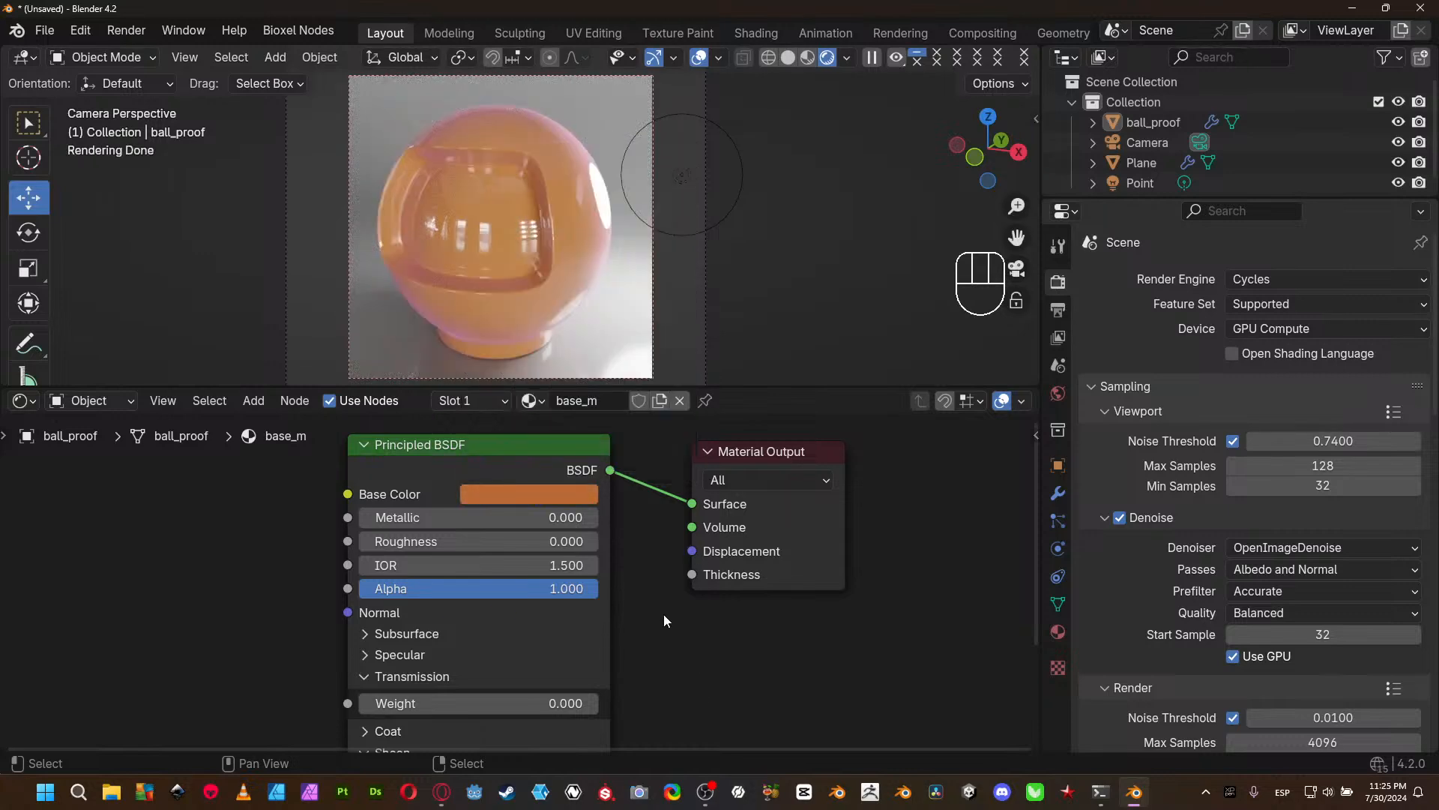
# - Change the Sheen Tint to light blue and collapse the Sheen section
pyautogui.moveTo(634, 647); pyautogui.dragTo(609, 469, button='middle')
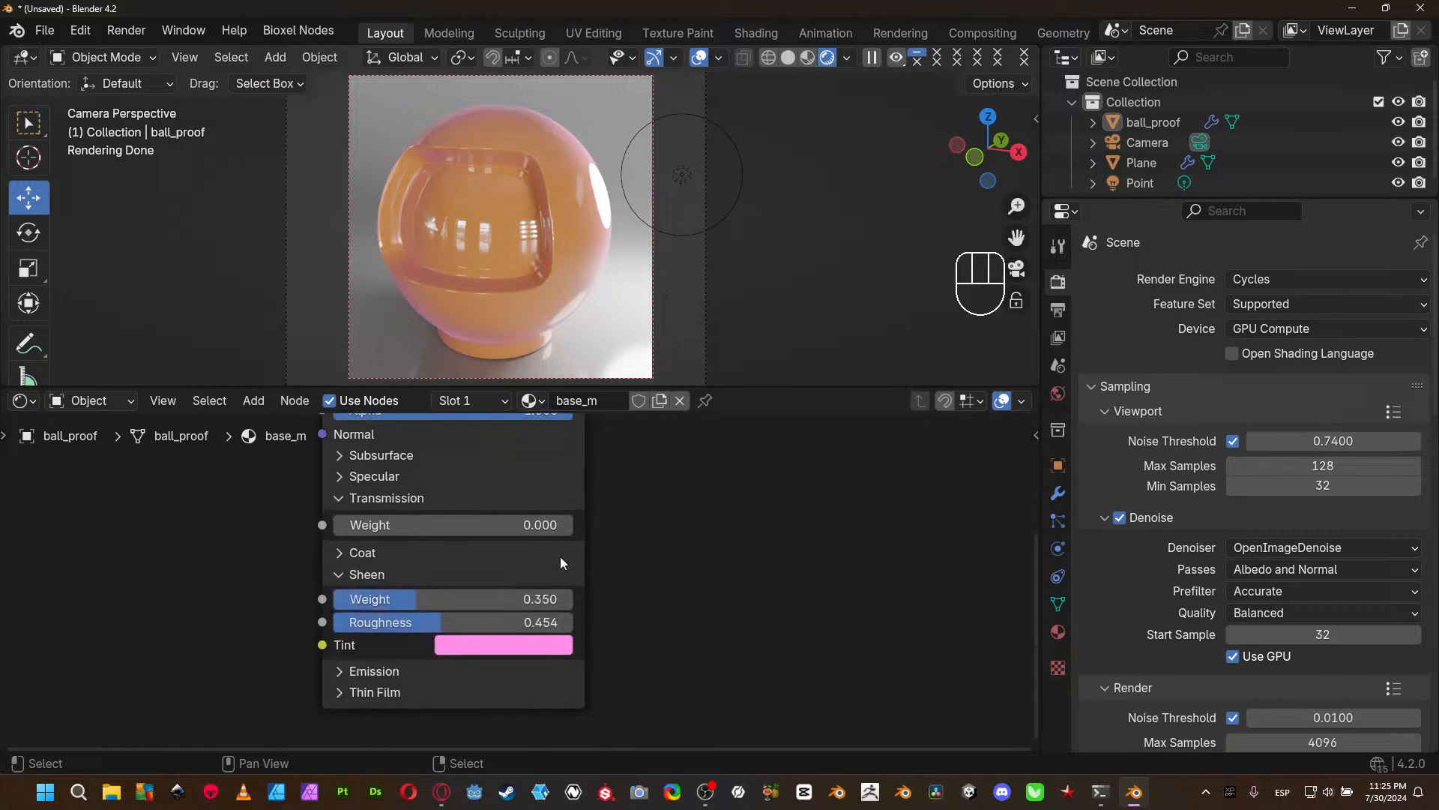
pyautogui.click(506, 659)
pyautogui.moveTo(558, 381); pyautogui.dragTo(553, 366)
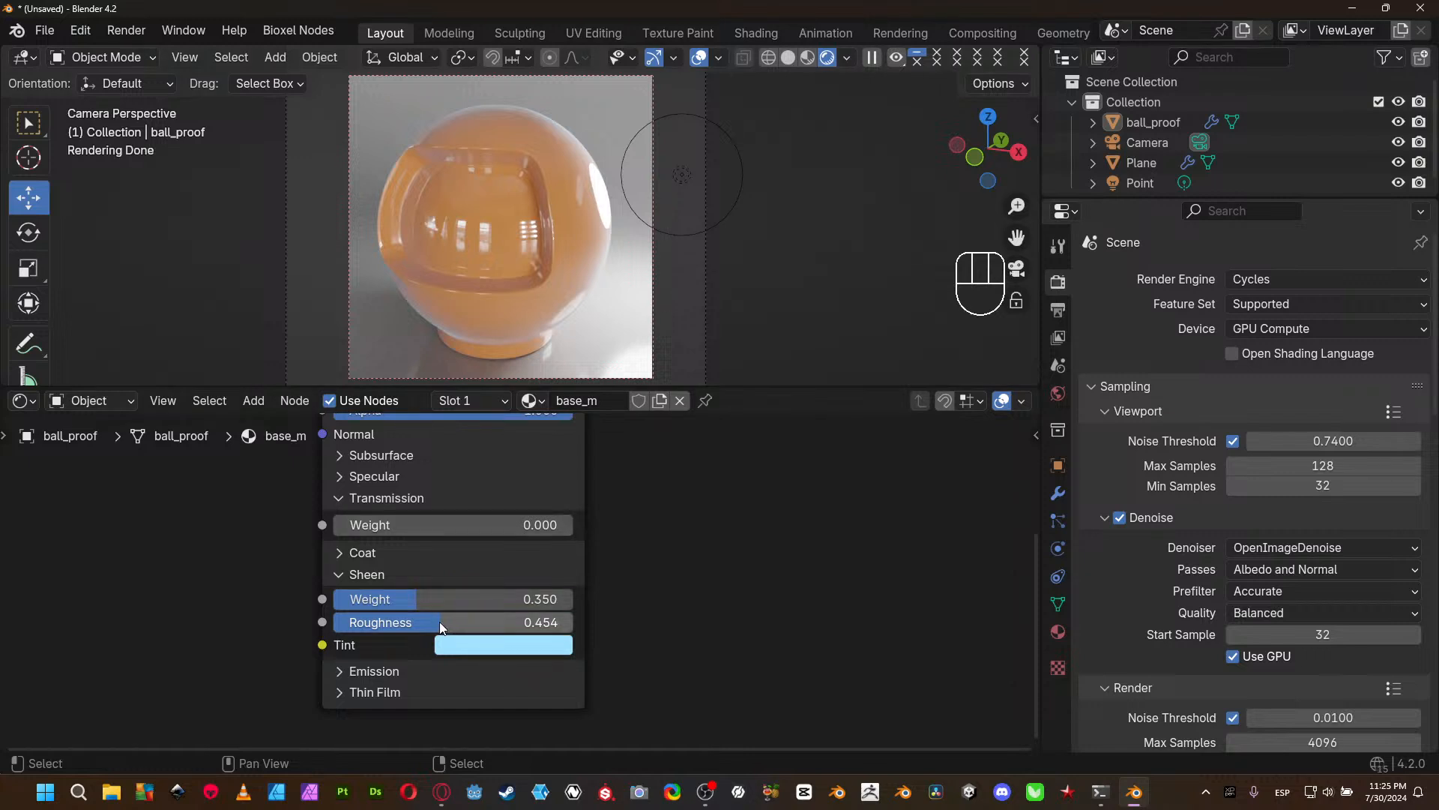
pyautogui.click(339, 575)
# - Collapse the Transmission section, expand Emission, and review the upper inputs of the Principled BSDF
pyautogui.moveTo(636, 471); pyautogui.dragTo(664, 676, button='middle')
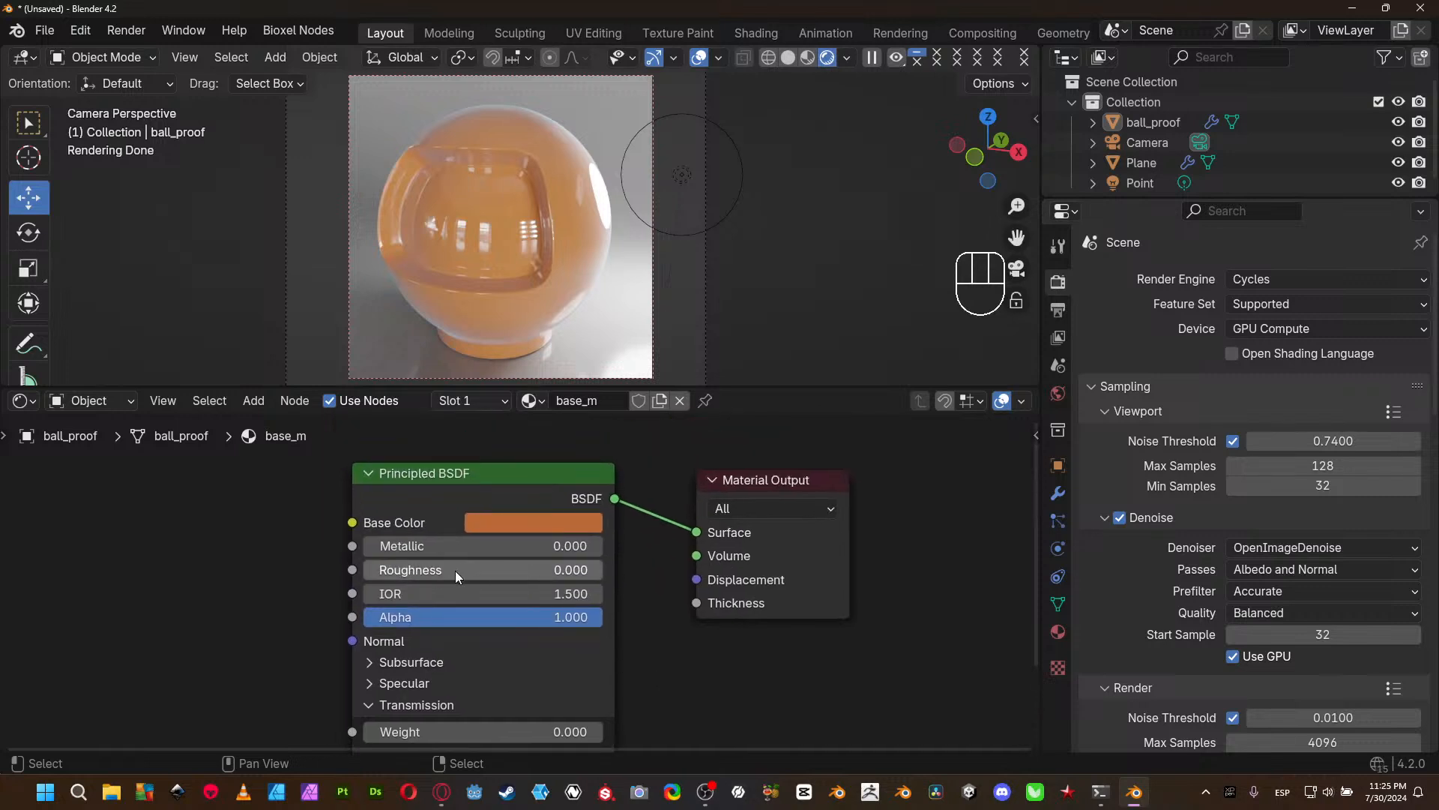
pyautogui.moveTo(662, 669); pyautogui.dragTo(639, 452, button='middle')
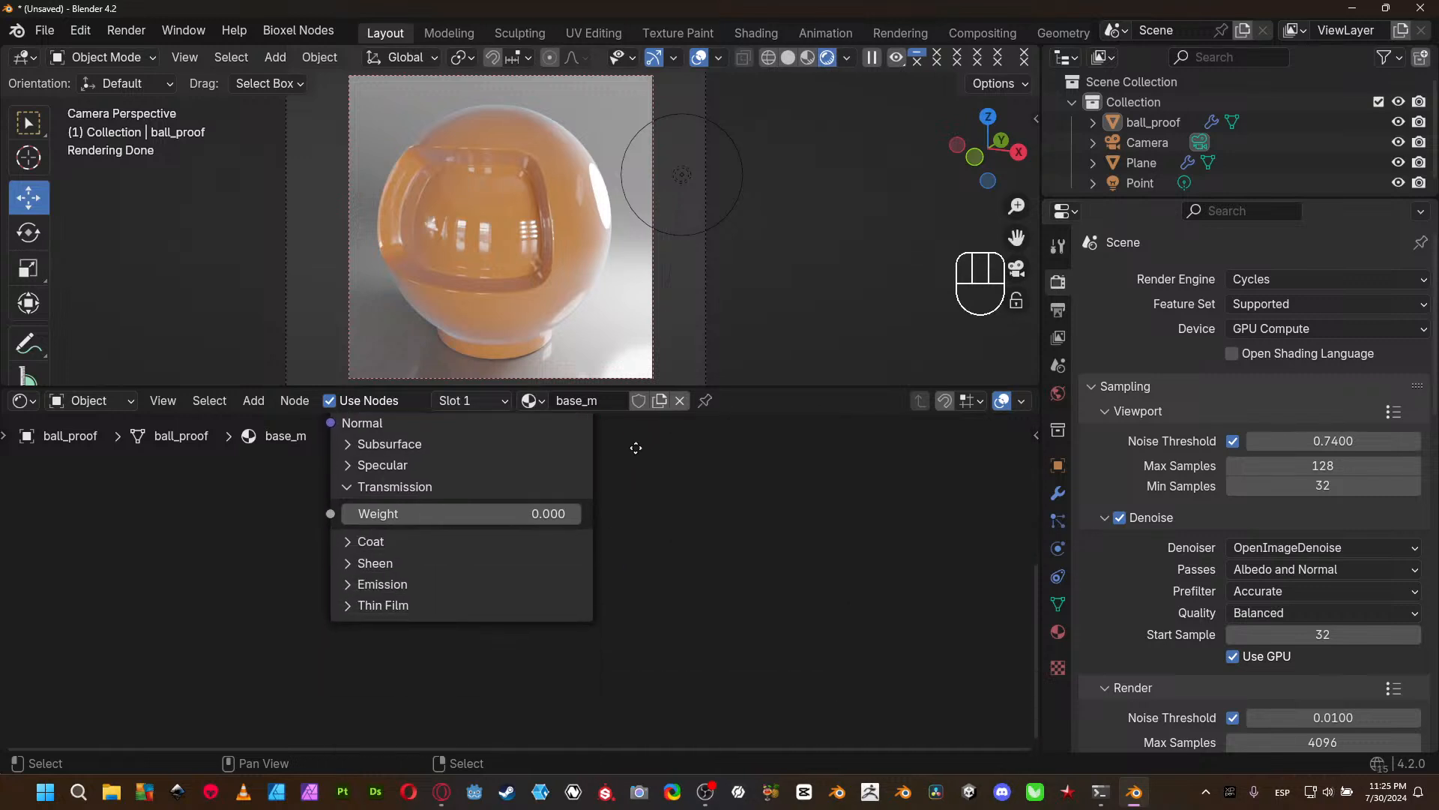
pyautogui.click(349, 487)
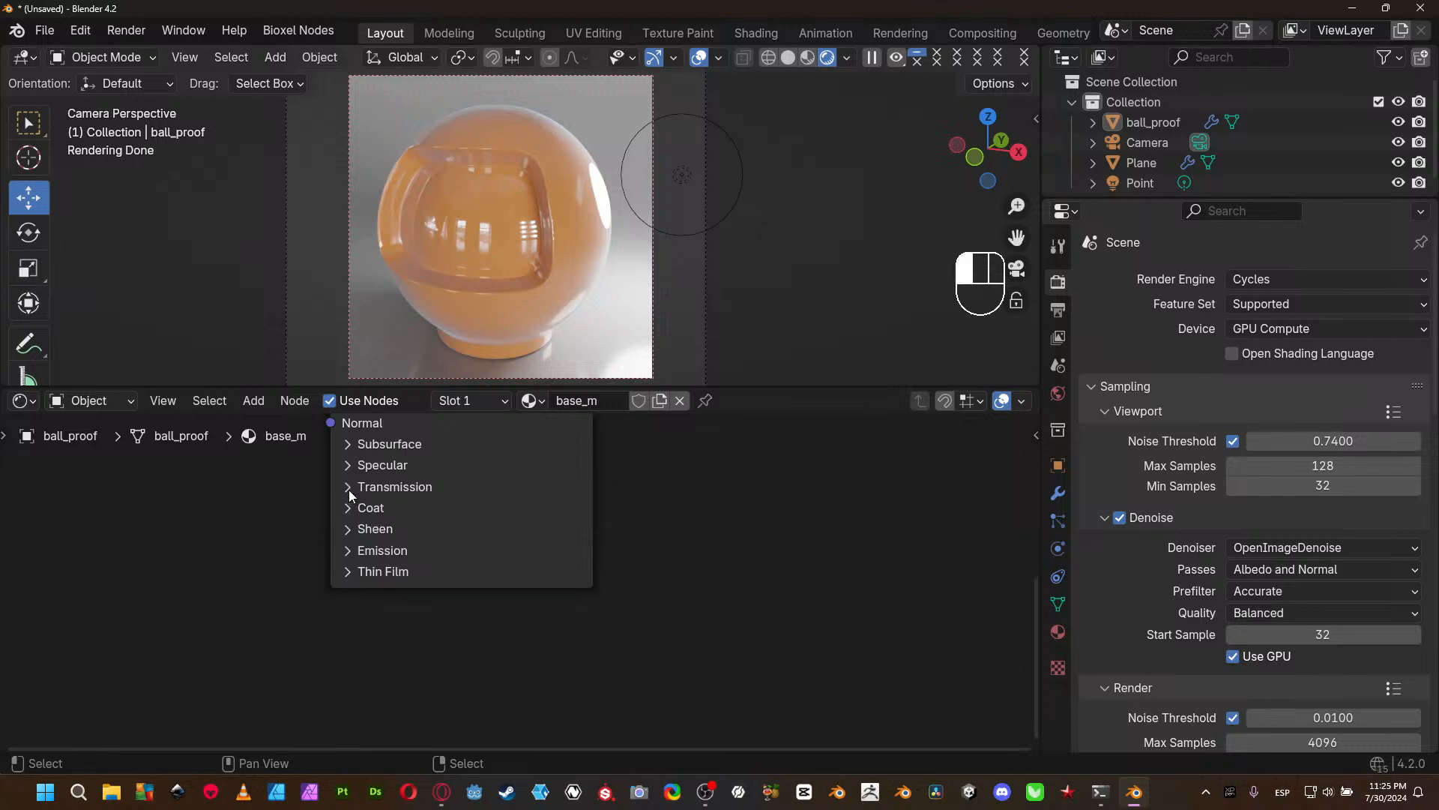
pyautogui.click(389, 550)
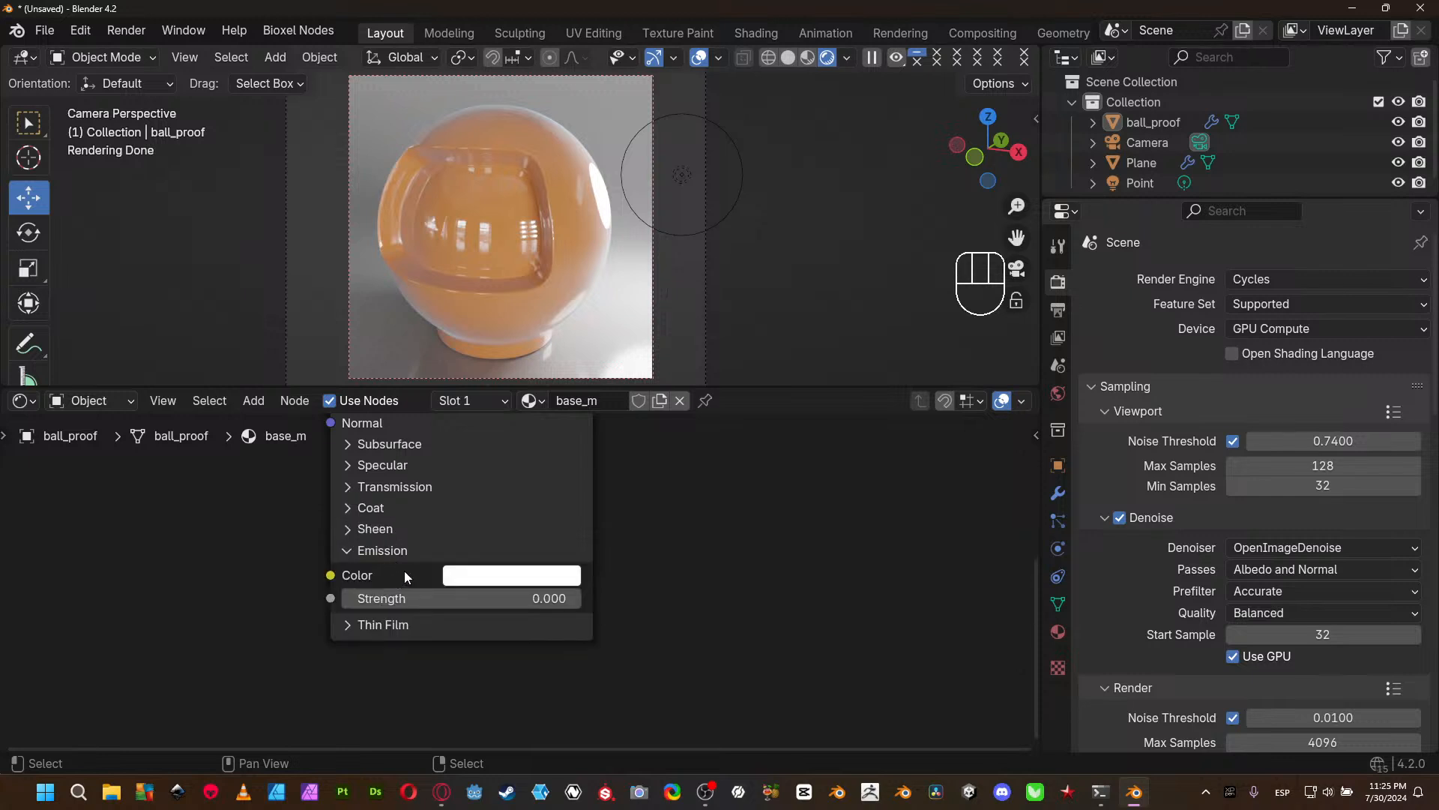
pyautogui.moveTo(416, 530); pyautogui.dragTo(368, 694, button='middle')
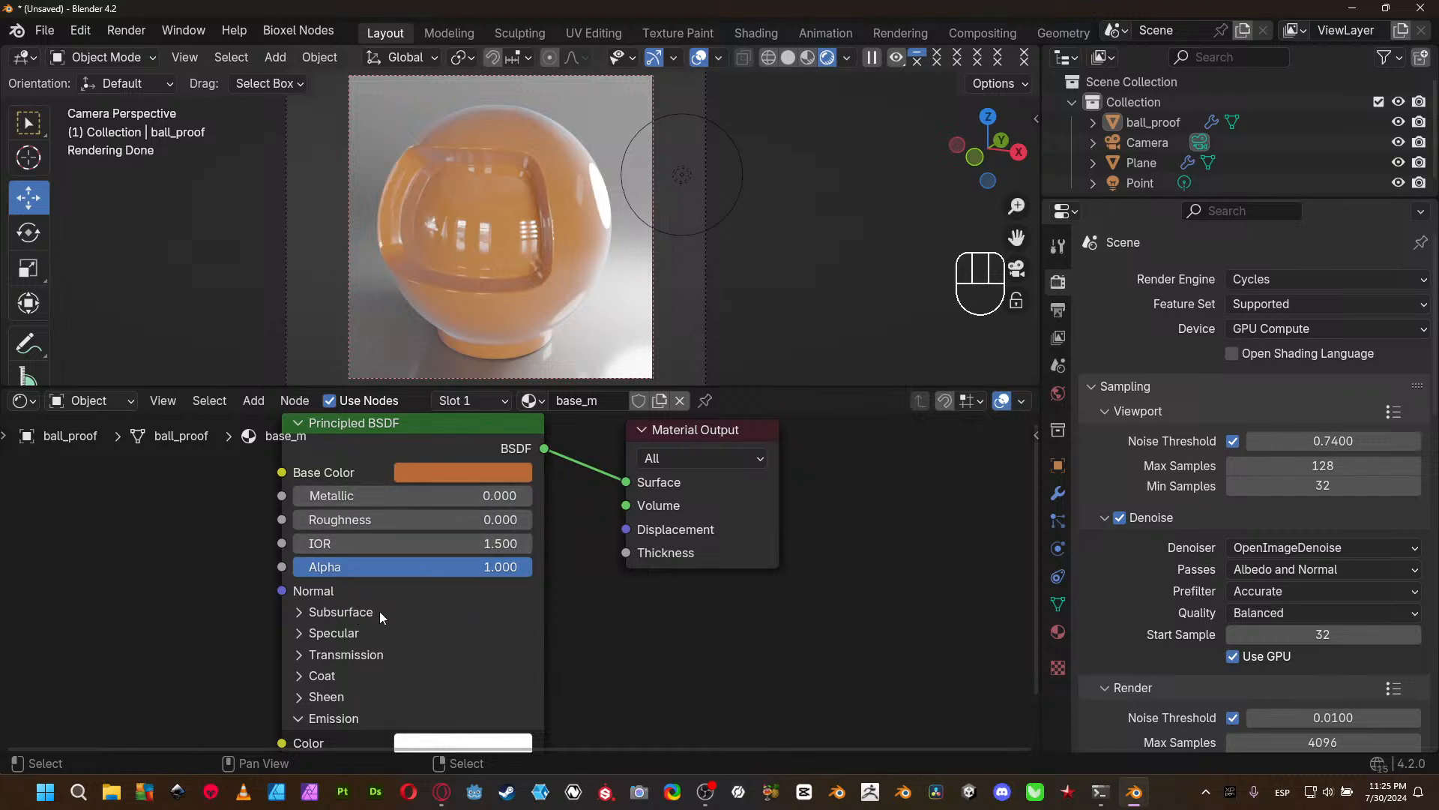
pyautogui.moveTo(601, 626)
pyautogui.mouseDown(button='middle')
pyautogui.moveTo(605, 515)
pyautogui.moveTo(610, 623)
pyautogui.mouseUp(button='middle')
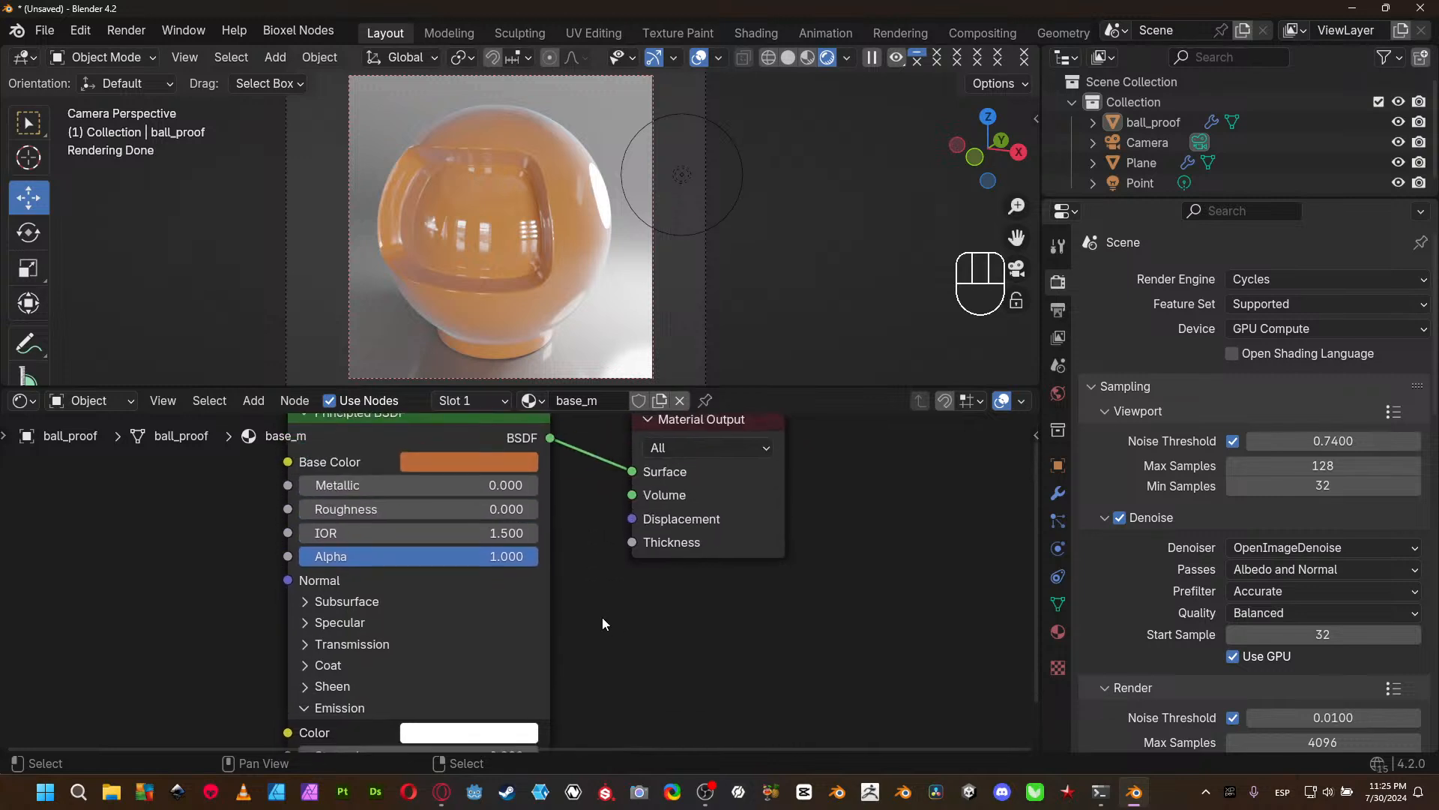
pyautogui.moveTo(561, 556); pyautogui.dragTo(570, 589, button='middle')
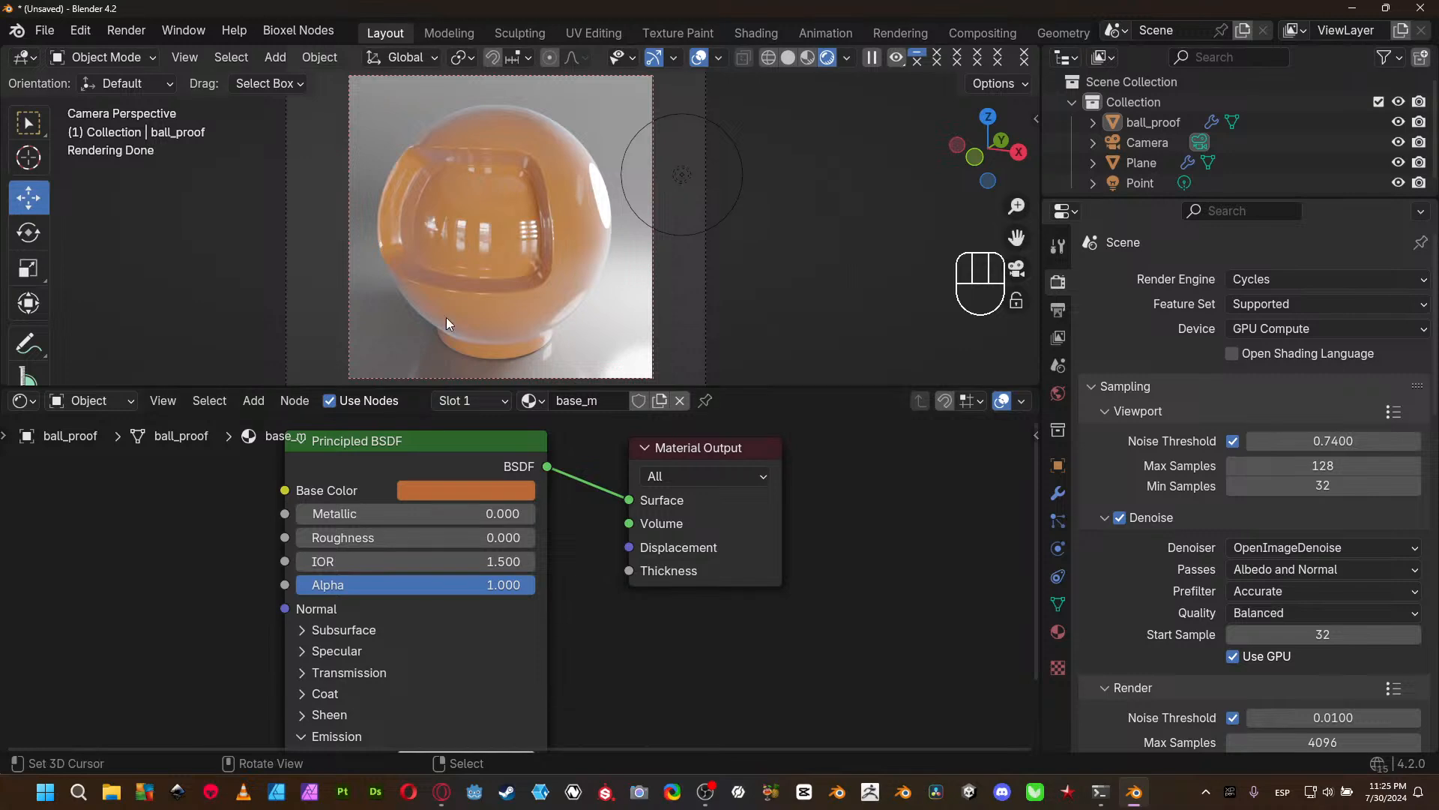
# - Set the Emission Strength to 1 and its Color to orange with hue 0.056 and saturation 0.844
pyautogui.moveTo(594, 669); pyautogui.dragTo(583, 555, button='middle')
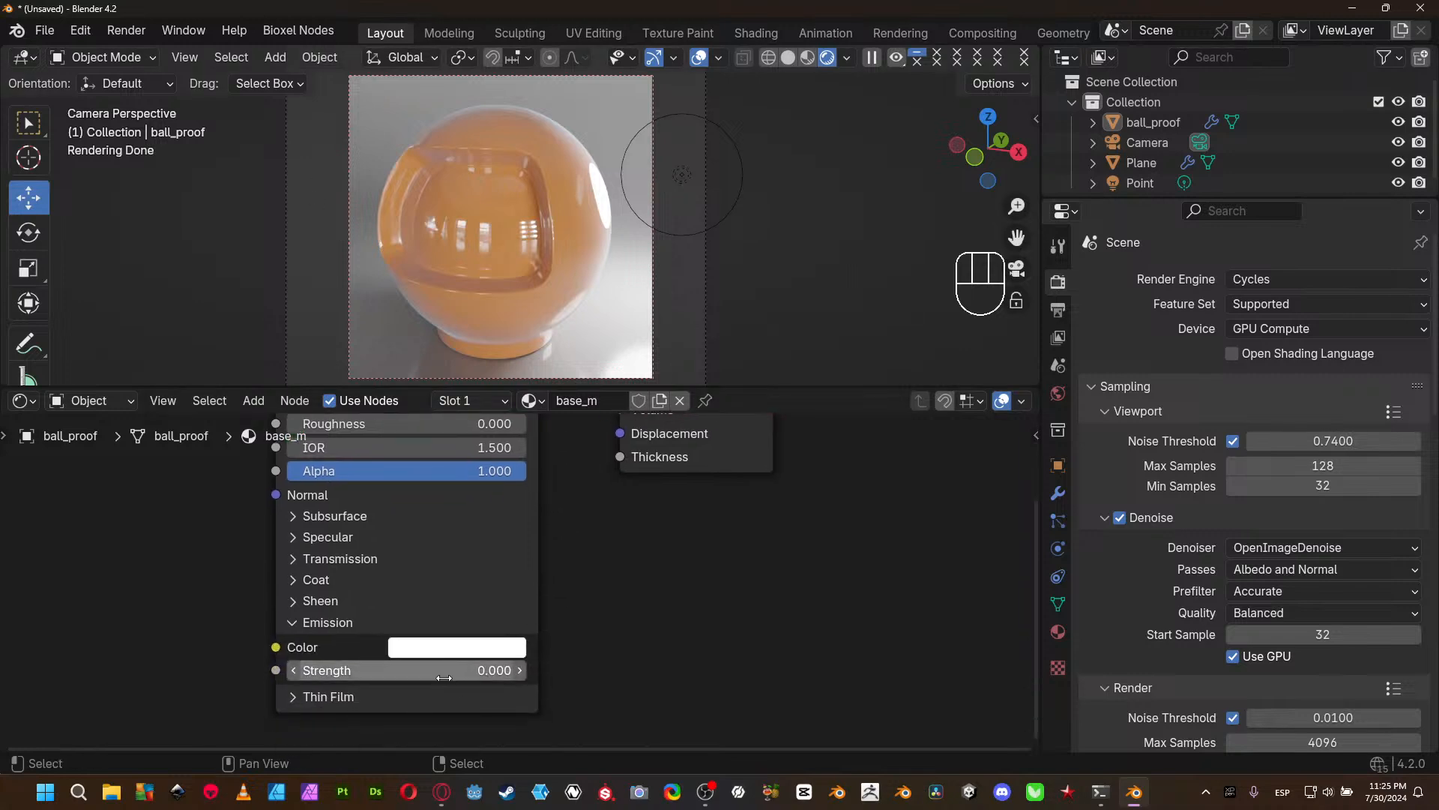
pyautogui.click(416, 678)
pyautogui.write('1')
pyautogui.press('Return')
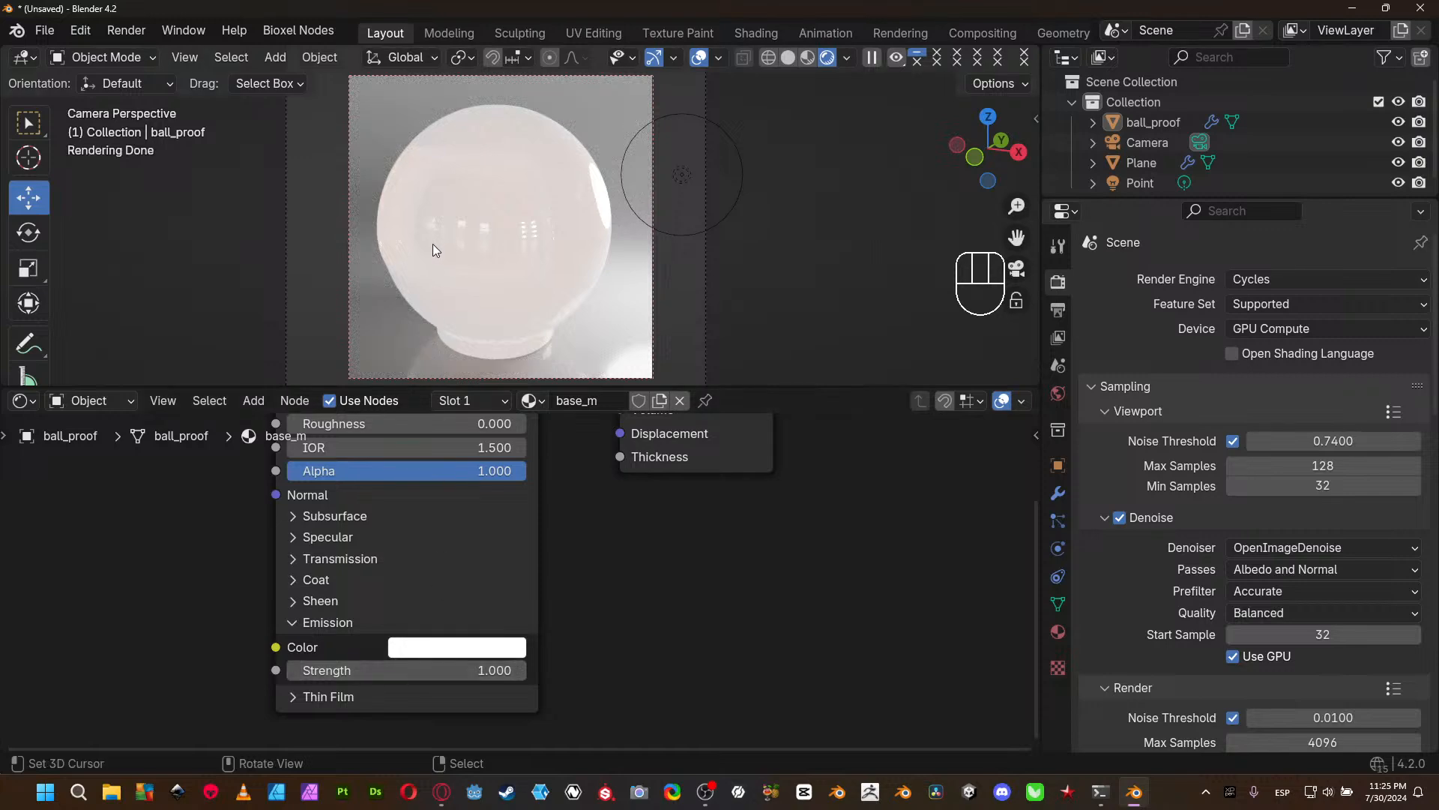
pyautogui.click(467, 646)
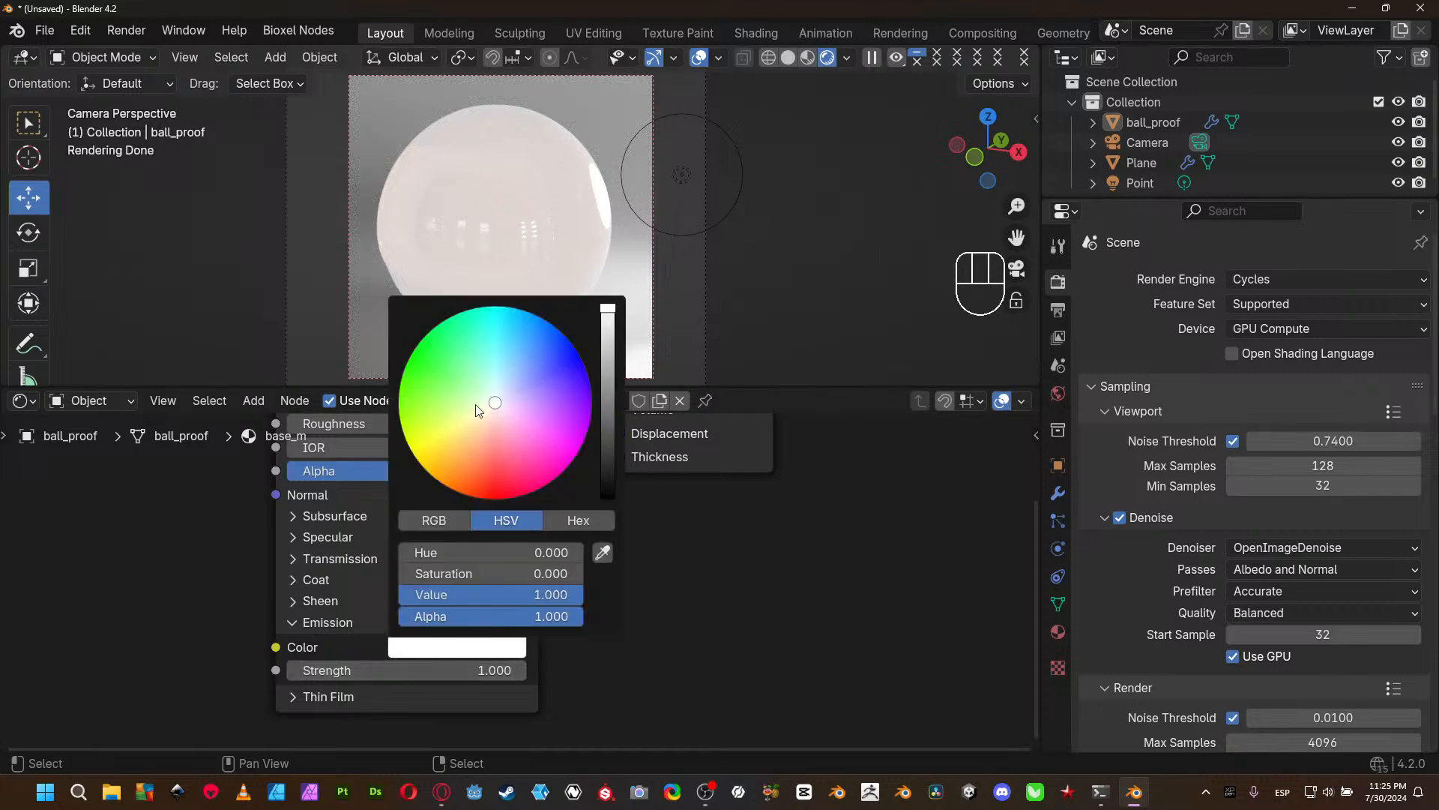
pyautogui.click(483, 440)
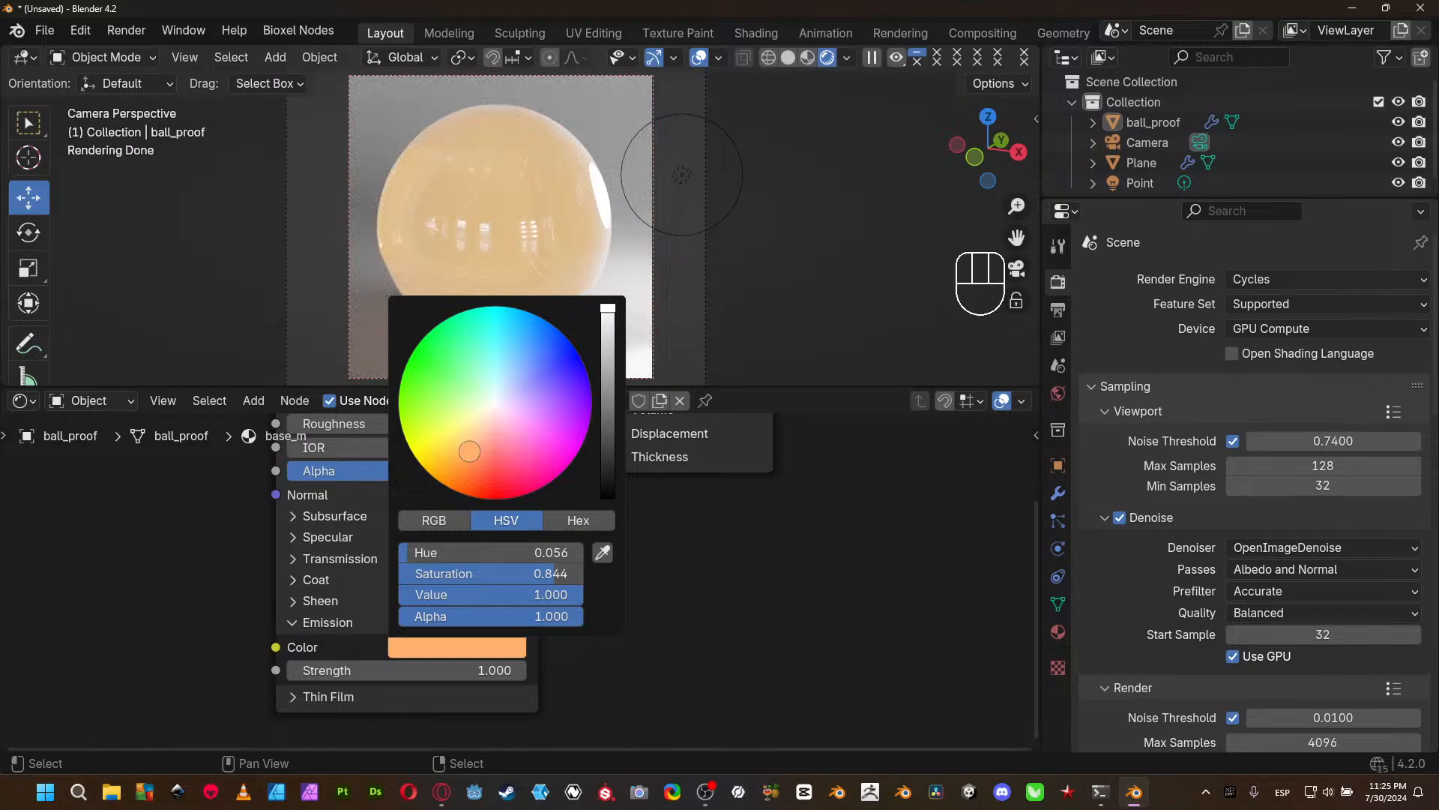
# - Set the Emission Strength to 4 and raise the Principled BSDF's main Roughness to 1.000
pyautogui.doubleClick(499, 670)
pyautogui.press('BackSpace')
pyautogui.write('4')
pyautogui.press('Return')
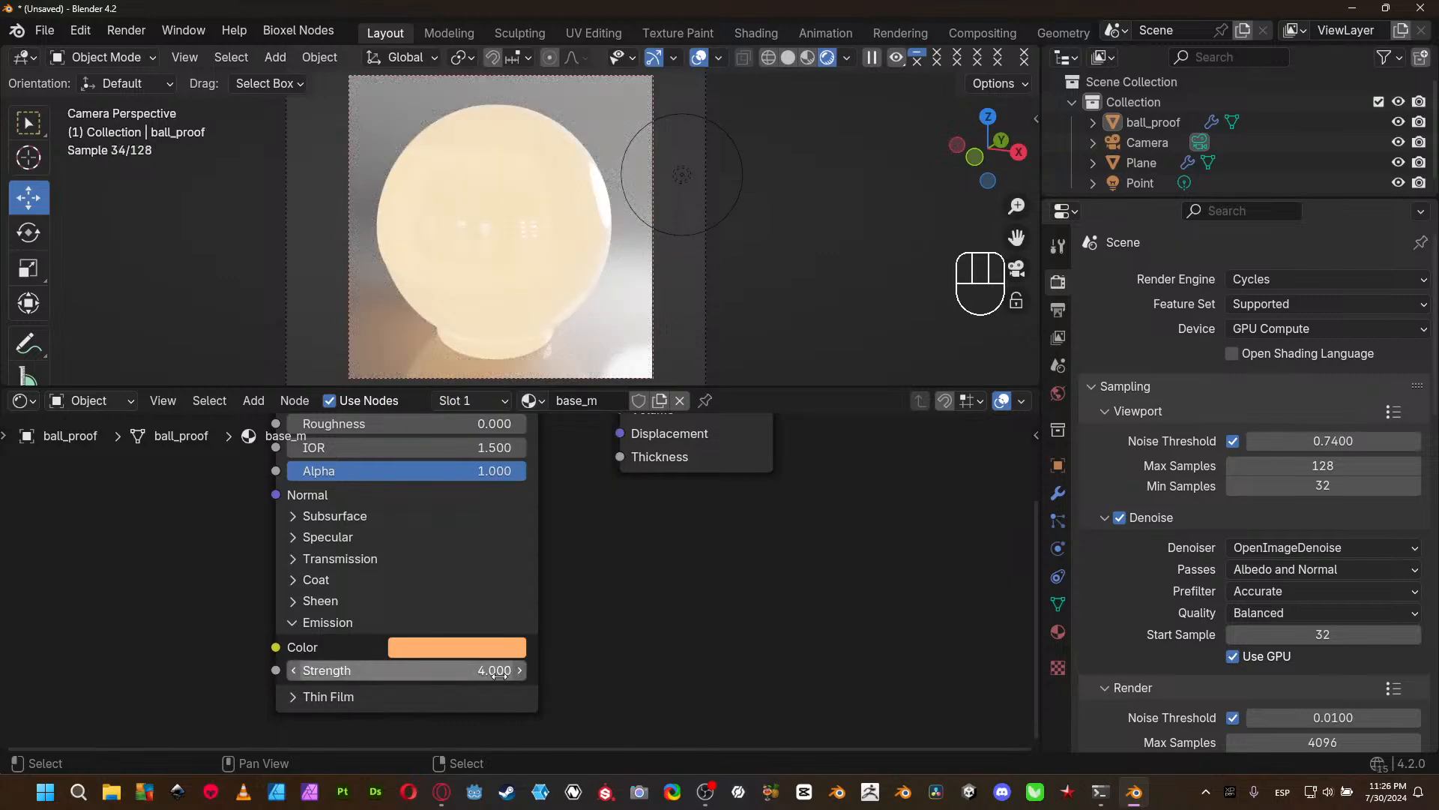
pyautogui.moveTo(622, 575); pyautogui.dragTo(646, 706, button='middle')
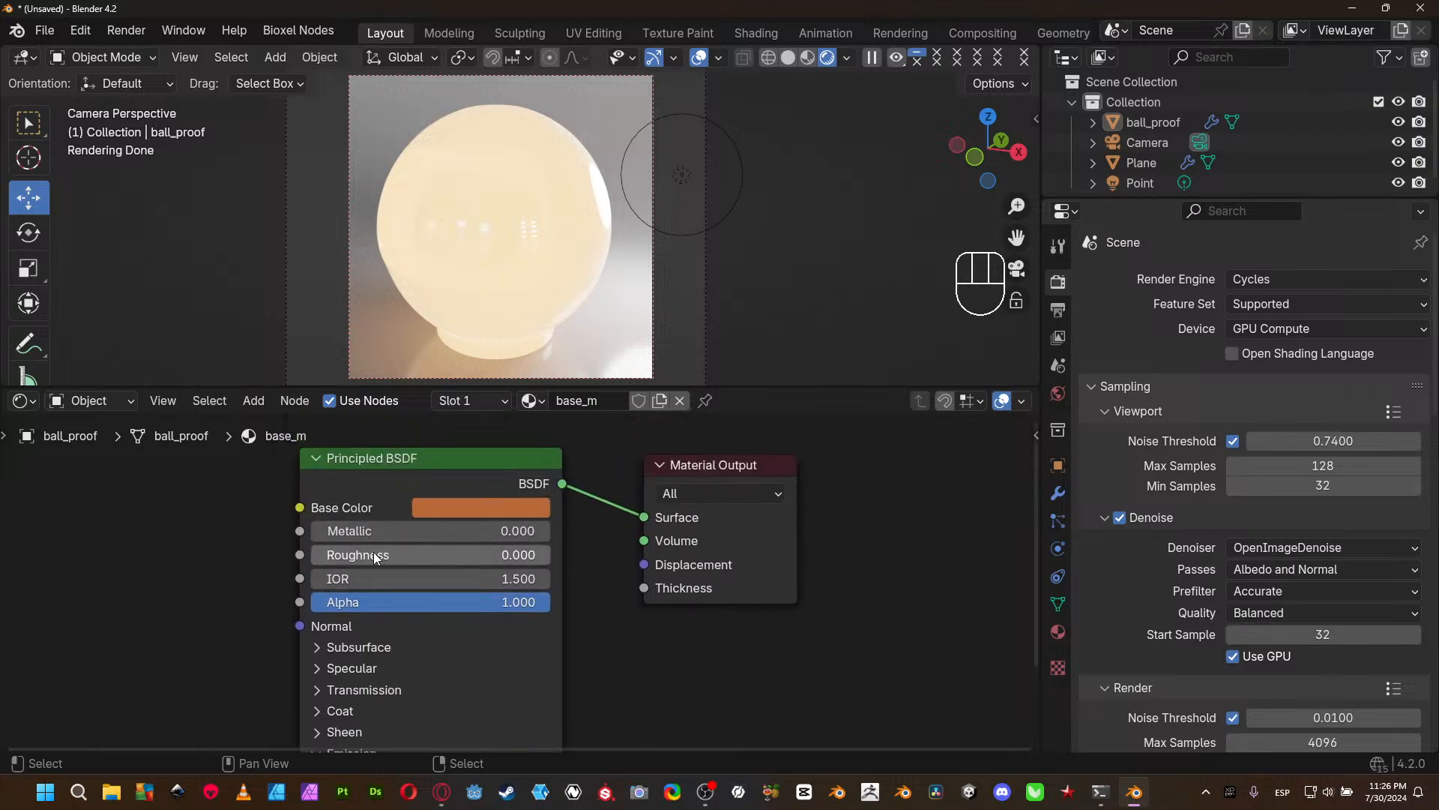
pyautogui.moveTo(374, 555); pyautogui.dragTo(551, 555)
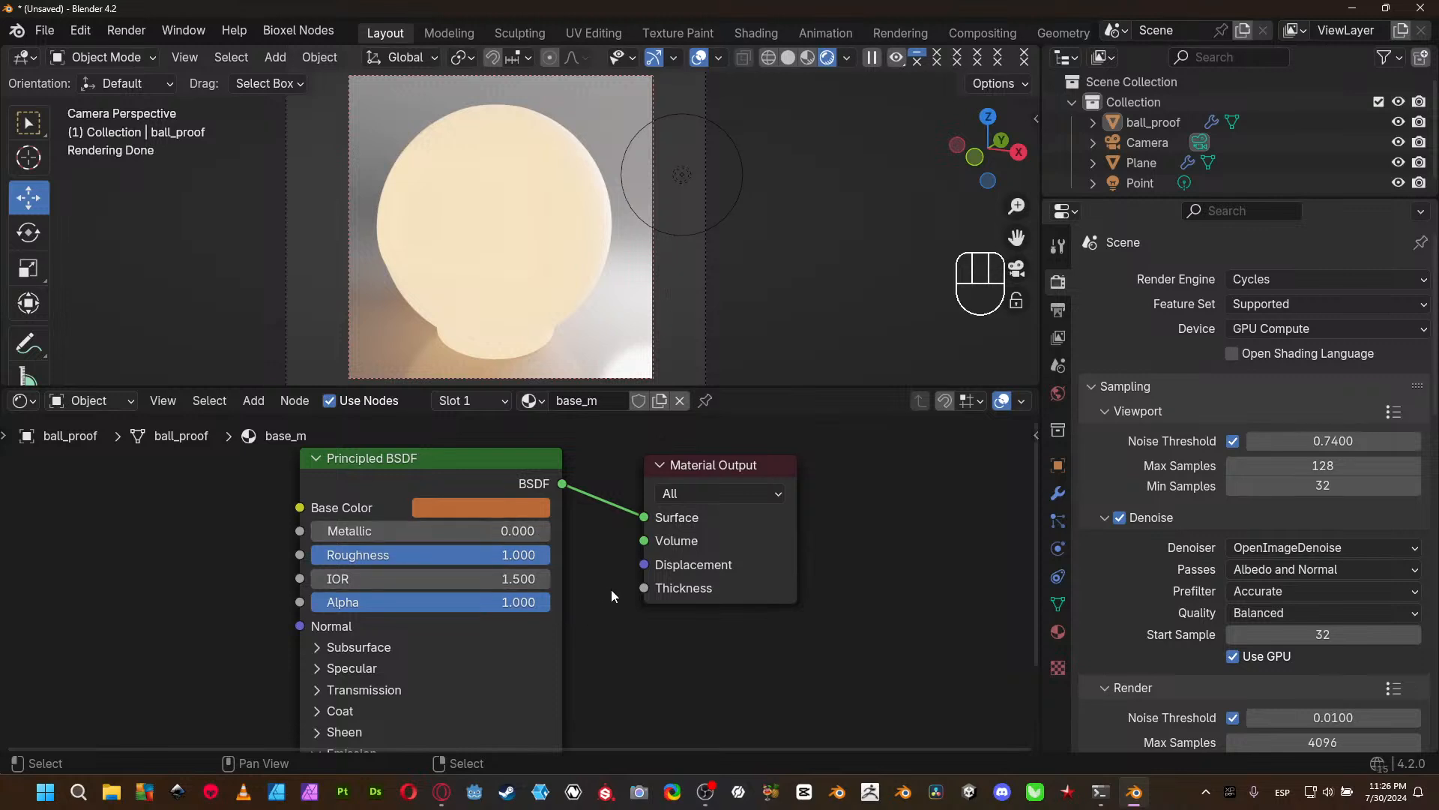
# - Copy the Principled BSDF's Base Color into its Emission Color
pyautogui.moveTo(633, 666); pyautogui.dragTo(634, 567, button='middle')
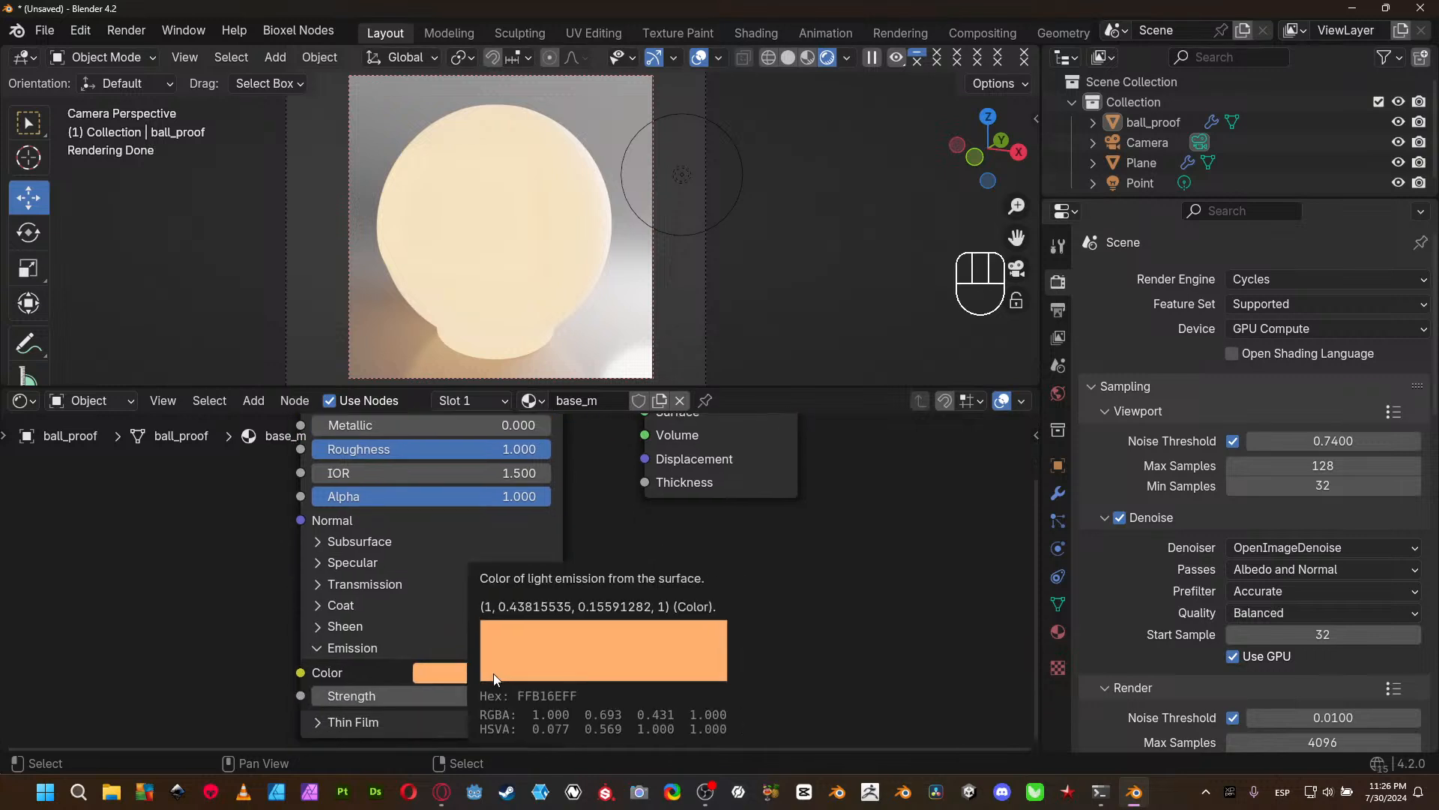
pyautogui.moveTo(642, 585); pyautogui.dragTo(670, 742, button='middle')
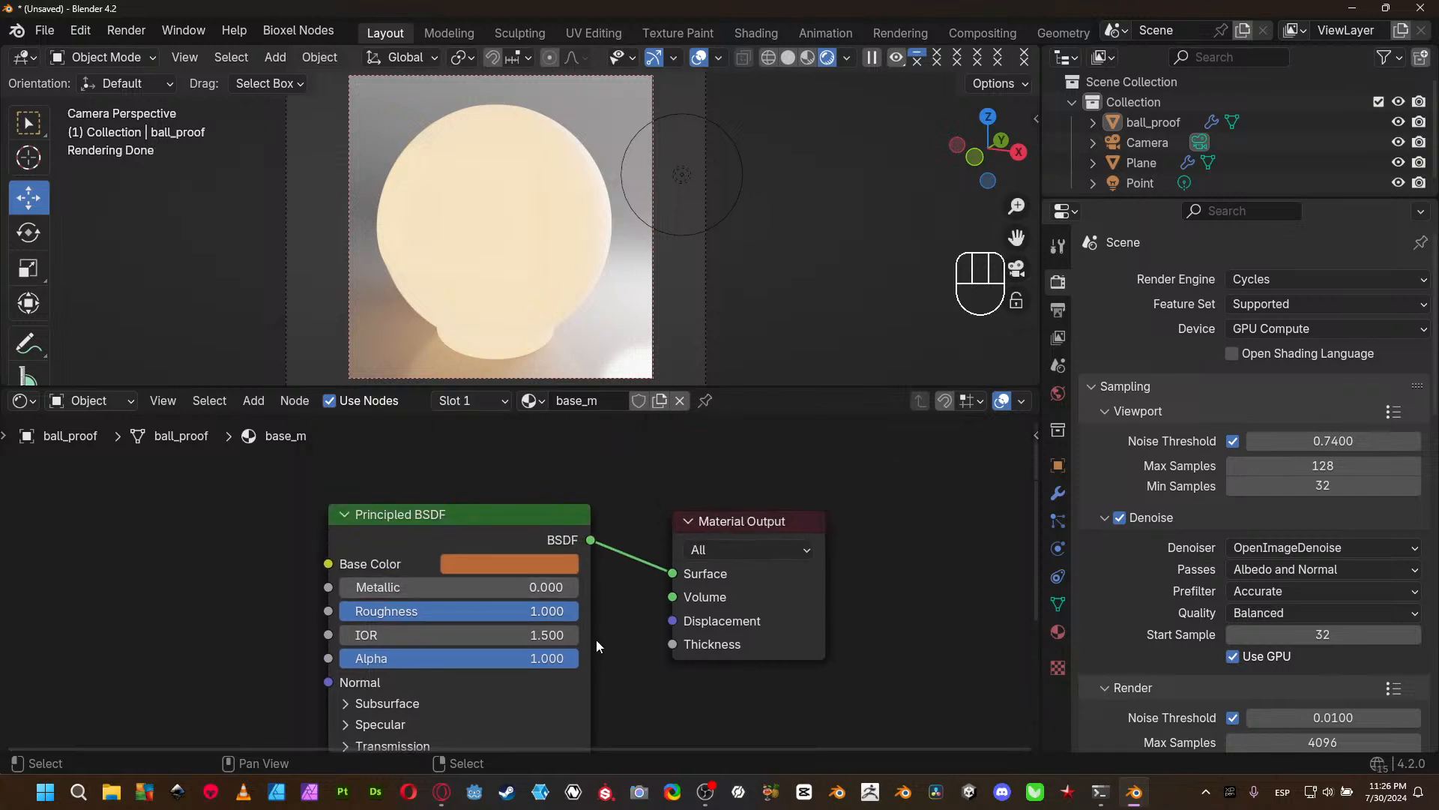
pyautogui.moveTo(596, 640); pyautogui.dragTo(594, 608, button='middle')
pyautogui.hotkey('ctrl', 'c')
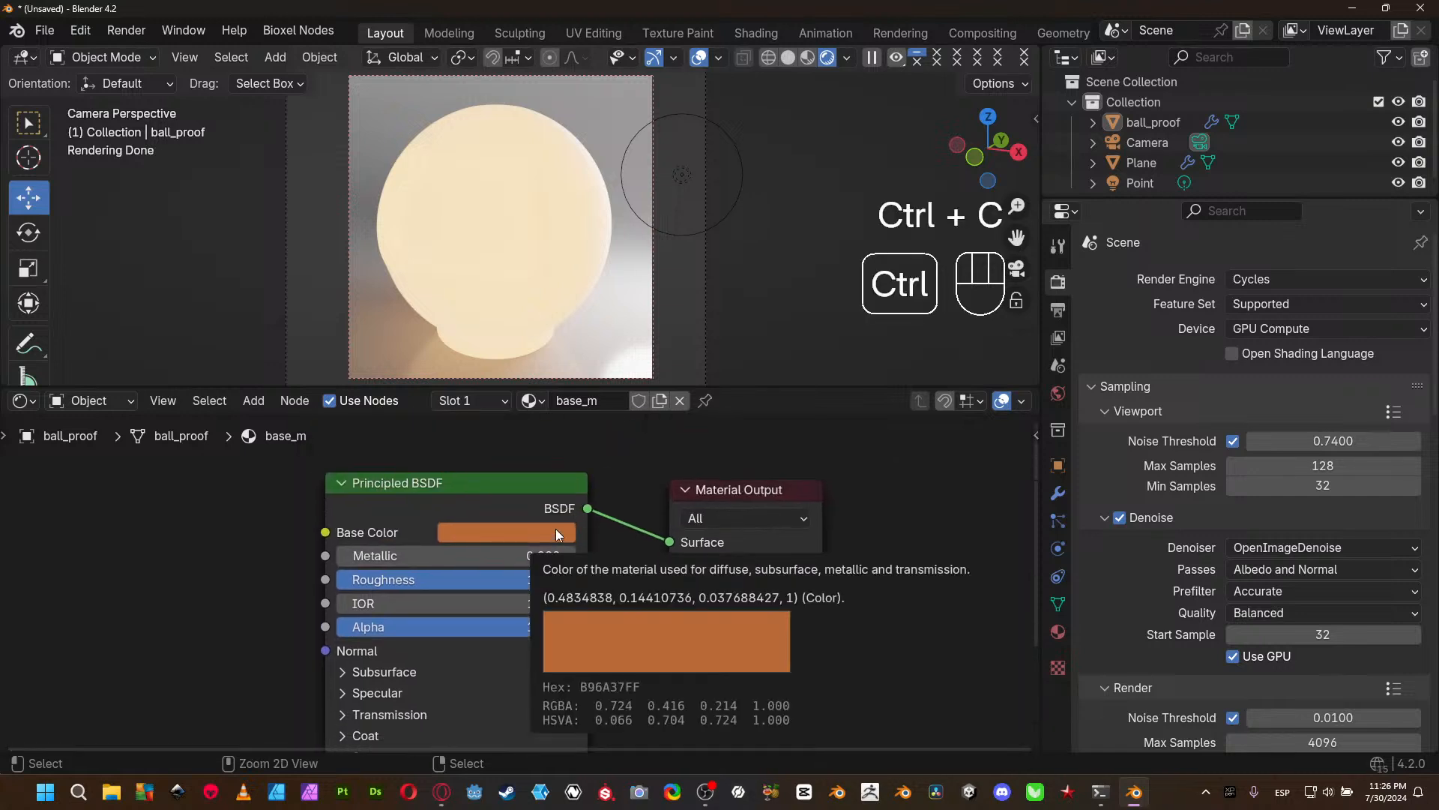
pyautogui.moveTo(635, 664); pyautogui.dragTo(619, 422, button='middle')
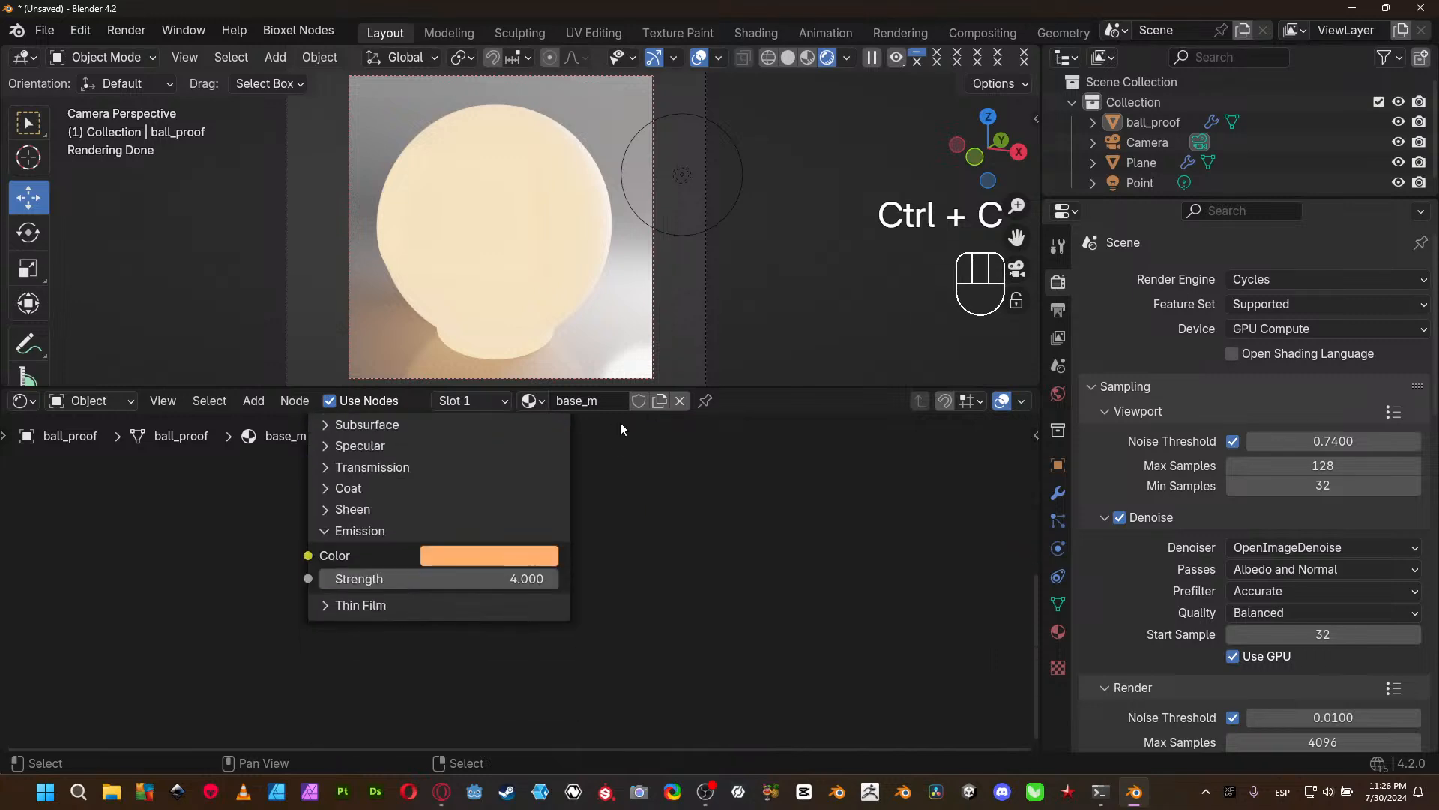
pyautogui.hotkey('ctrl', 'v')
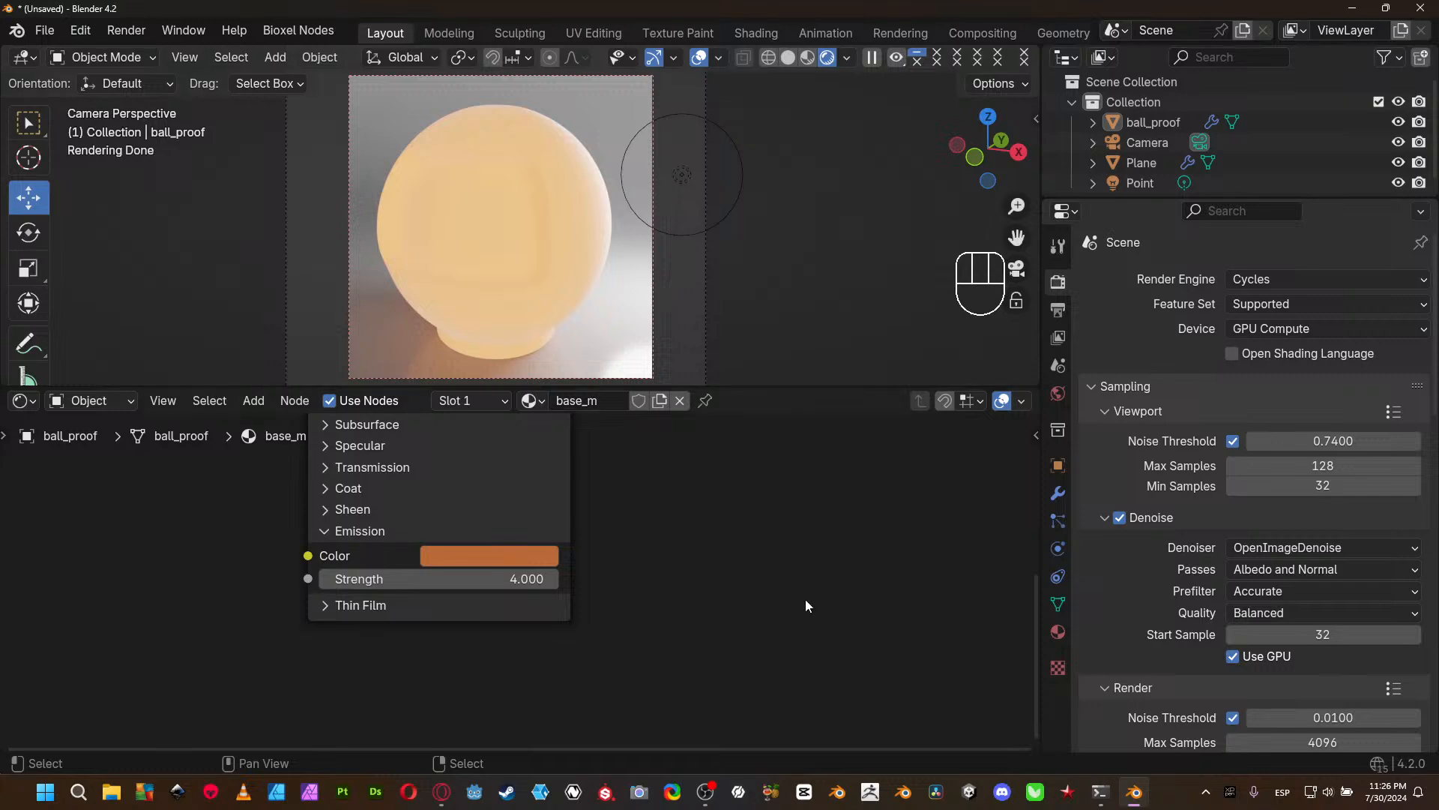
# - Reduce the Emission Strength to 1, and finally to 0
pyautogui.click(498, 579)
pyautogui.write('1')
pyautogui.press('Return')
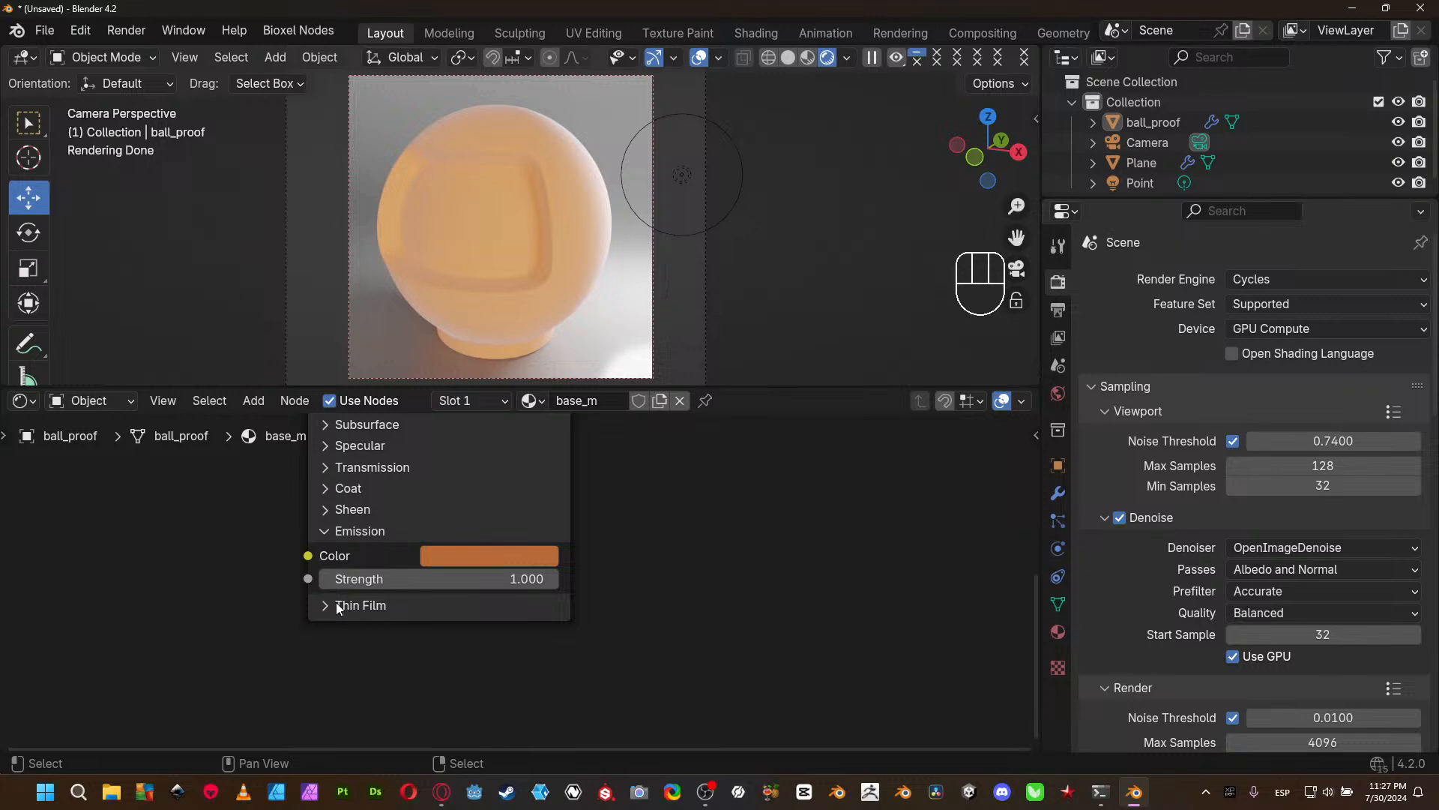
pyautogui.click(495, 581)
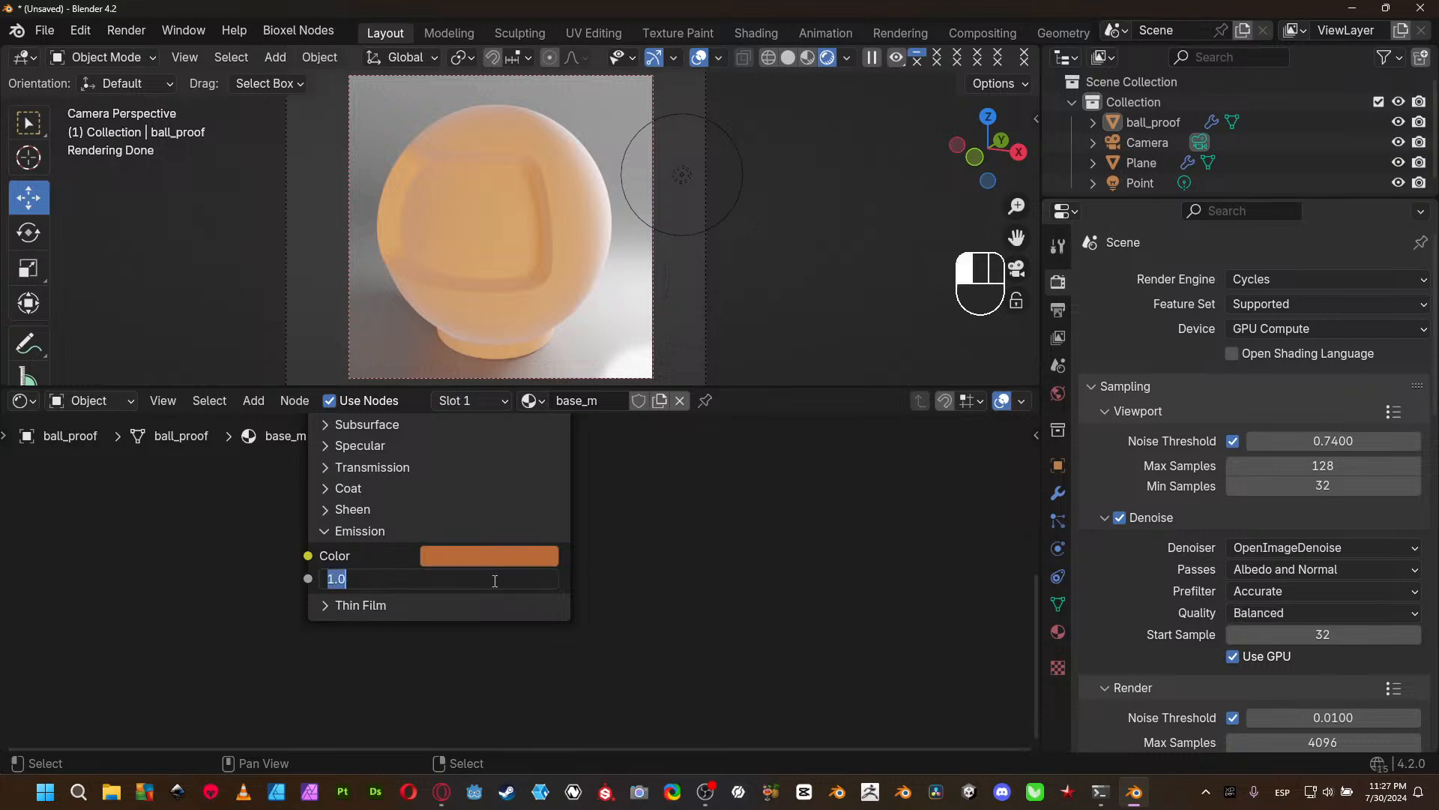
pyautogui.write('0')
pyautogui.press('Return')
# - Set the Principled BSDF's Metallic to 1.000 and its main Roughness to 0.297
pyautogui.moveTo(656, 513); pyautogui.dragTo(717, 567, button='middle')
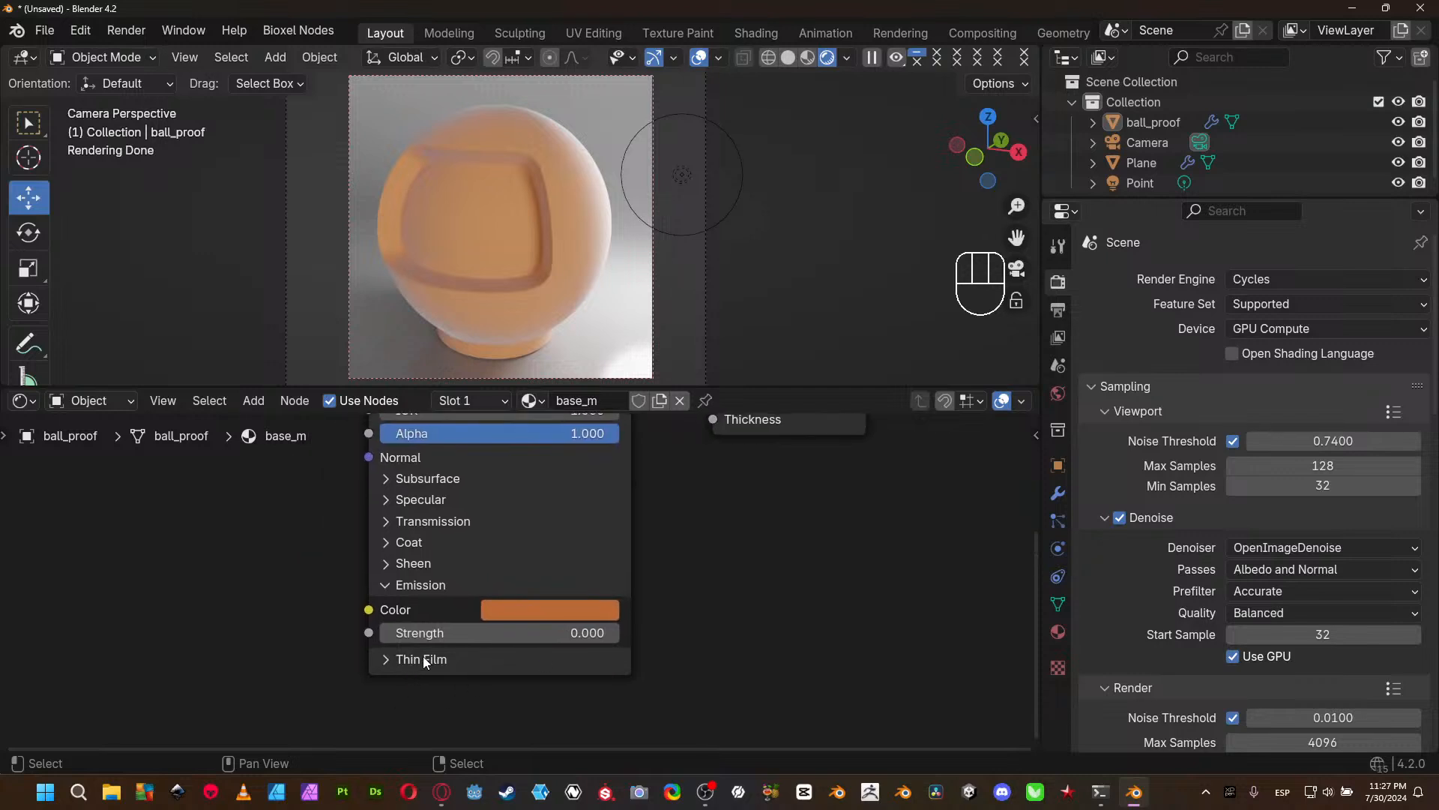
pyautogui.moveTo(699, 524); pyautogui.dragTo(628, 604, button='middle')
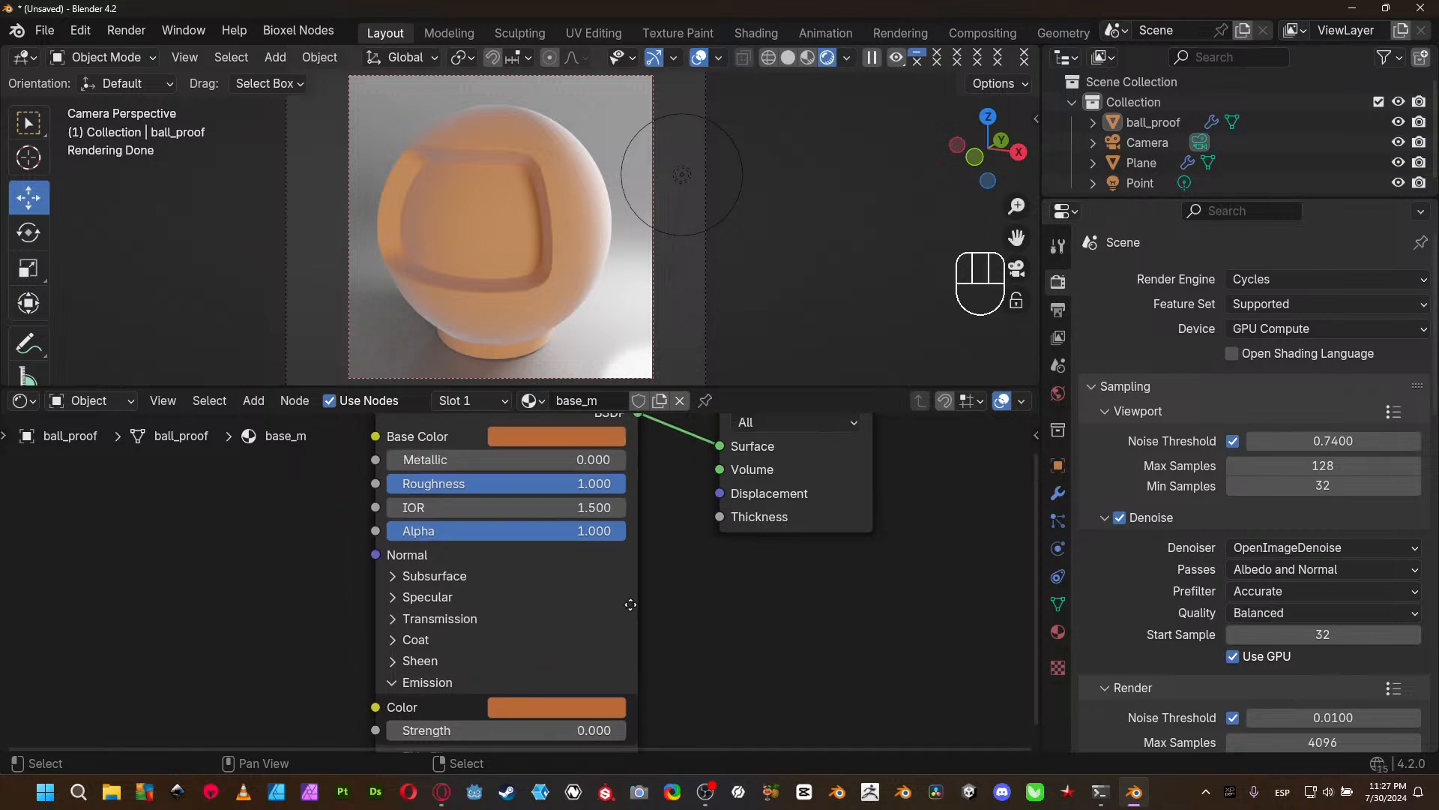
pyautogui.scroll(-2, 188, 545)
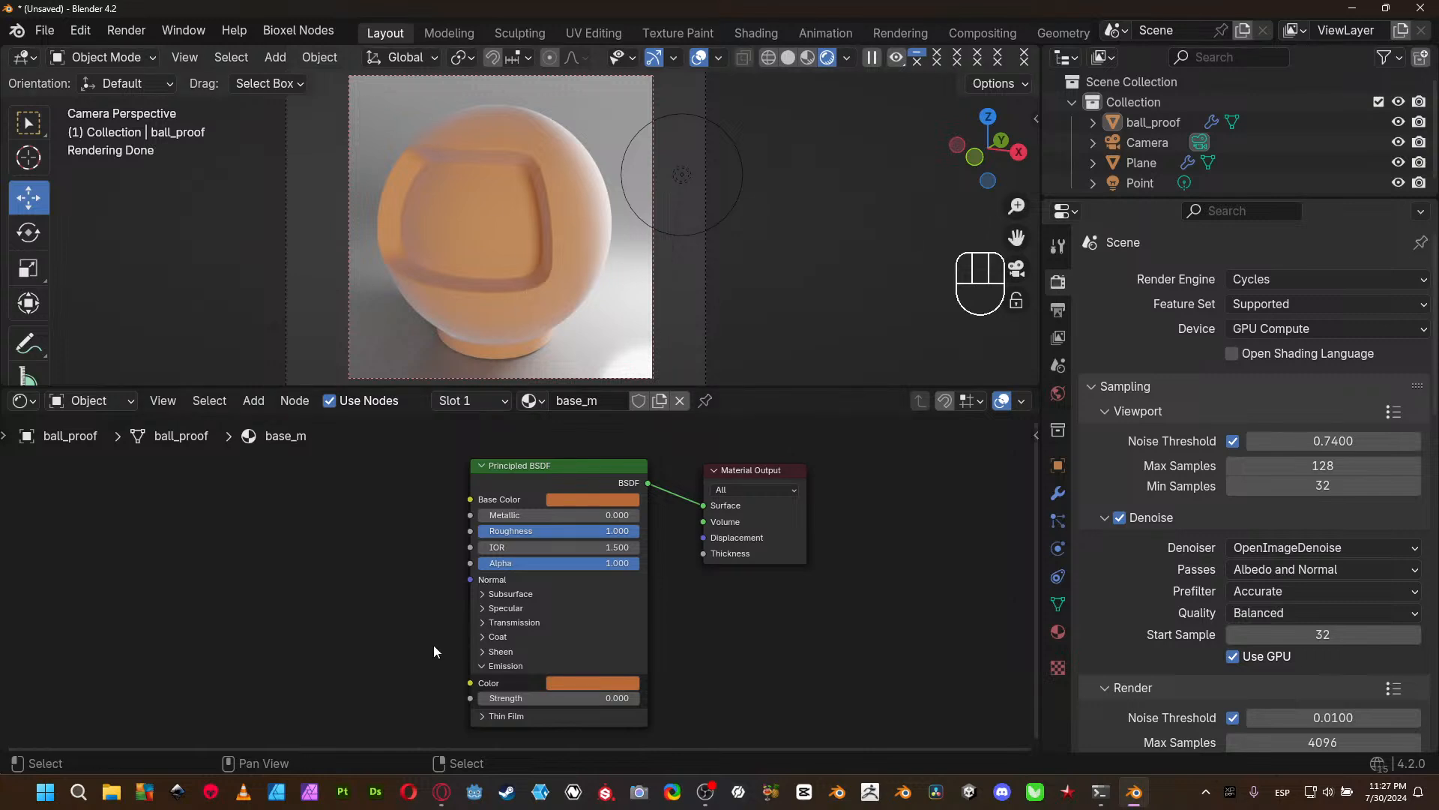
pyautogui.scroll(2, 435, 650)
pyautogui.moveTo(365, 558); pyautogui.dragTo(186, 552, button='middle')
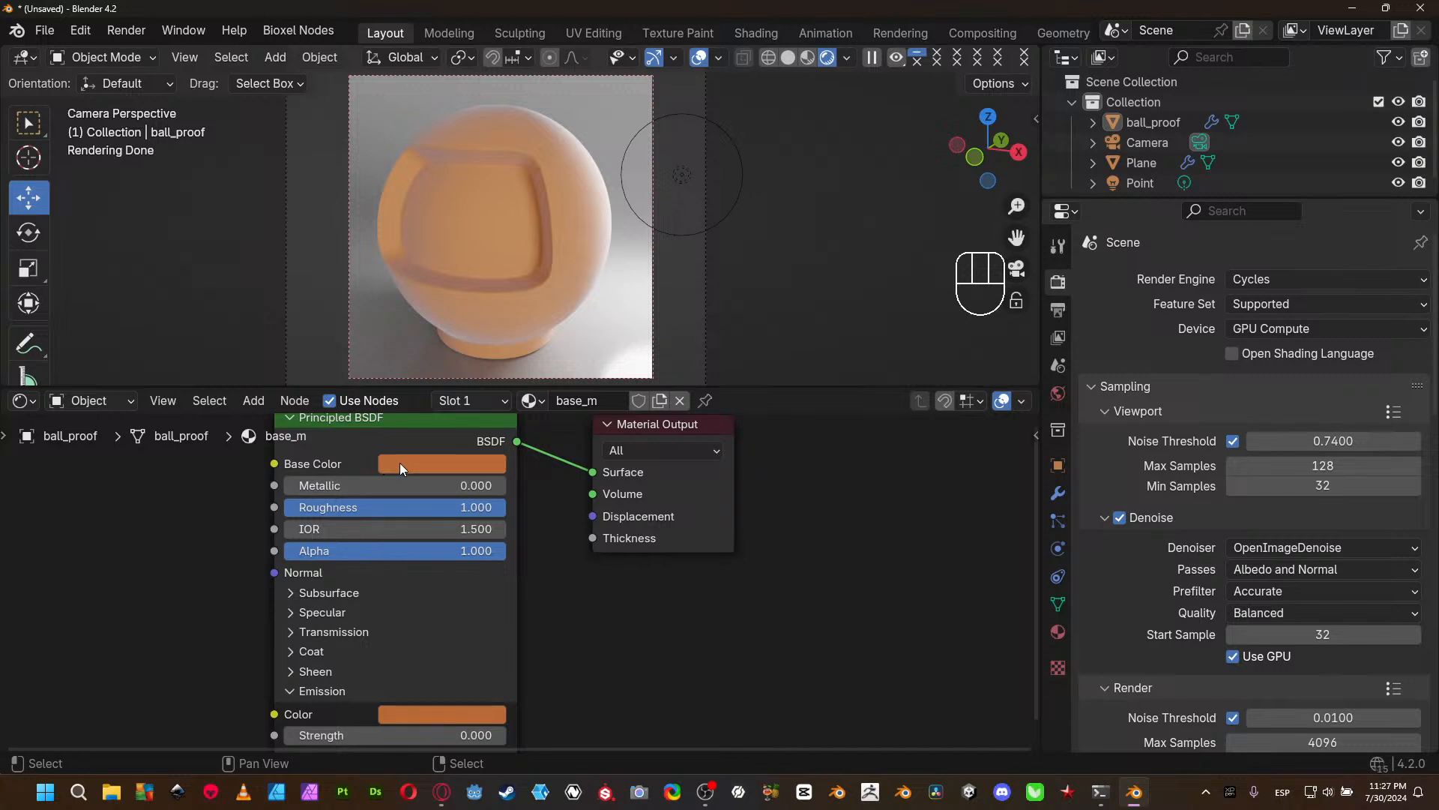
pyautogui.moveTo(399, 461)
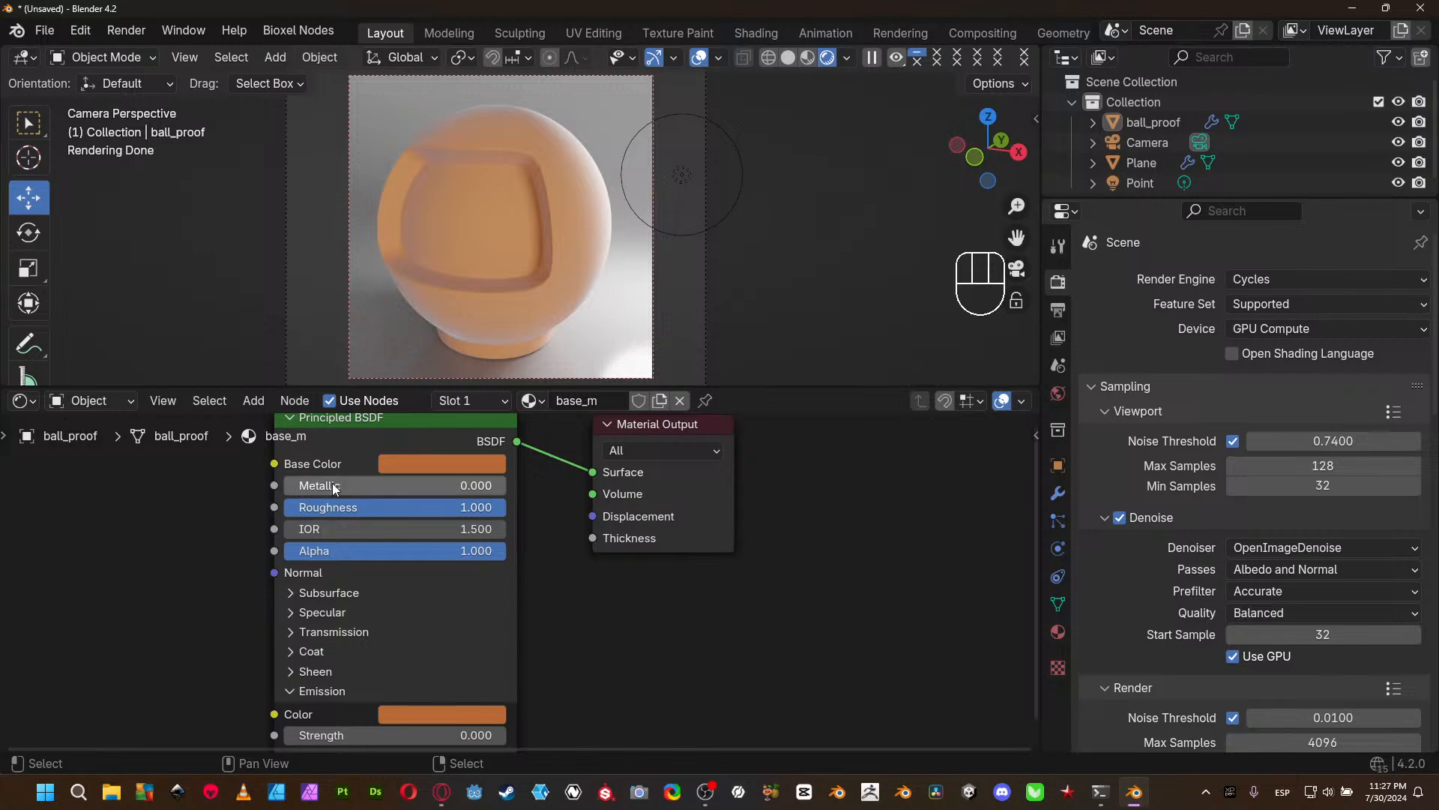
pyautogui.moveTo(326, 484); pyautogui.dragTo(350, 506)
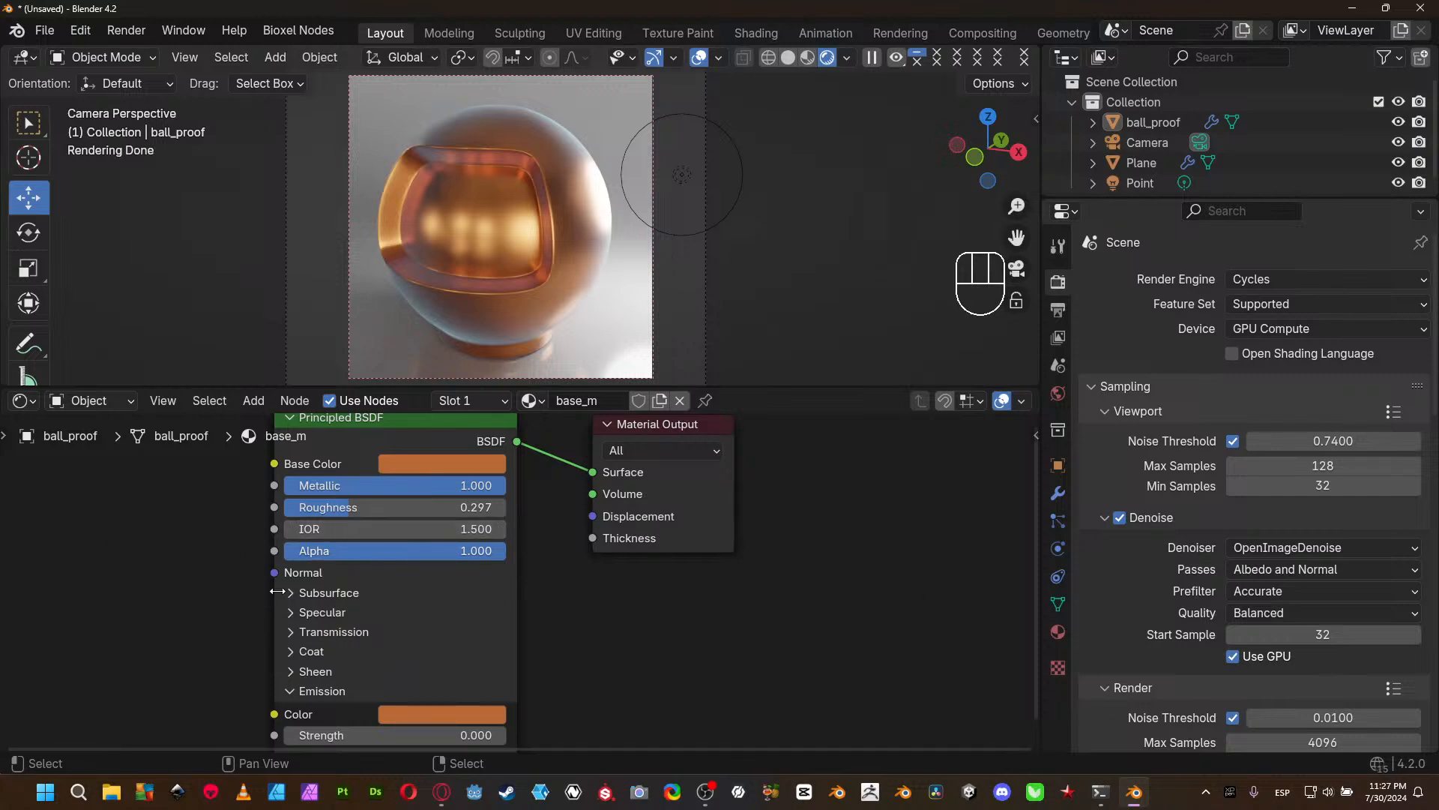
# - Expand the Subsurface and Specular sections of the Principled BSDF
pyautogui.click(318, 591)
pyautogui.scroll(-1, 516, 570)
pyautogui.keyDown('shift'); pyautogui.scroll(-4, 569, 652); pyautogui.keyUp('shift')
pyautogui.scroll(1, 418, 533)
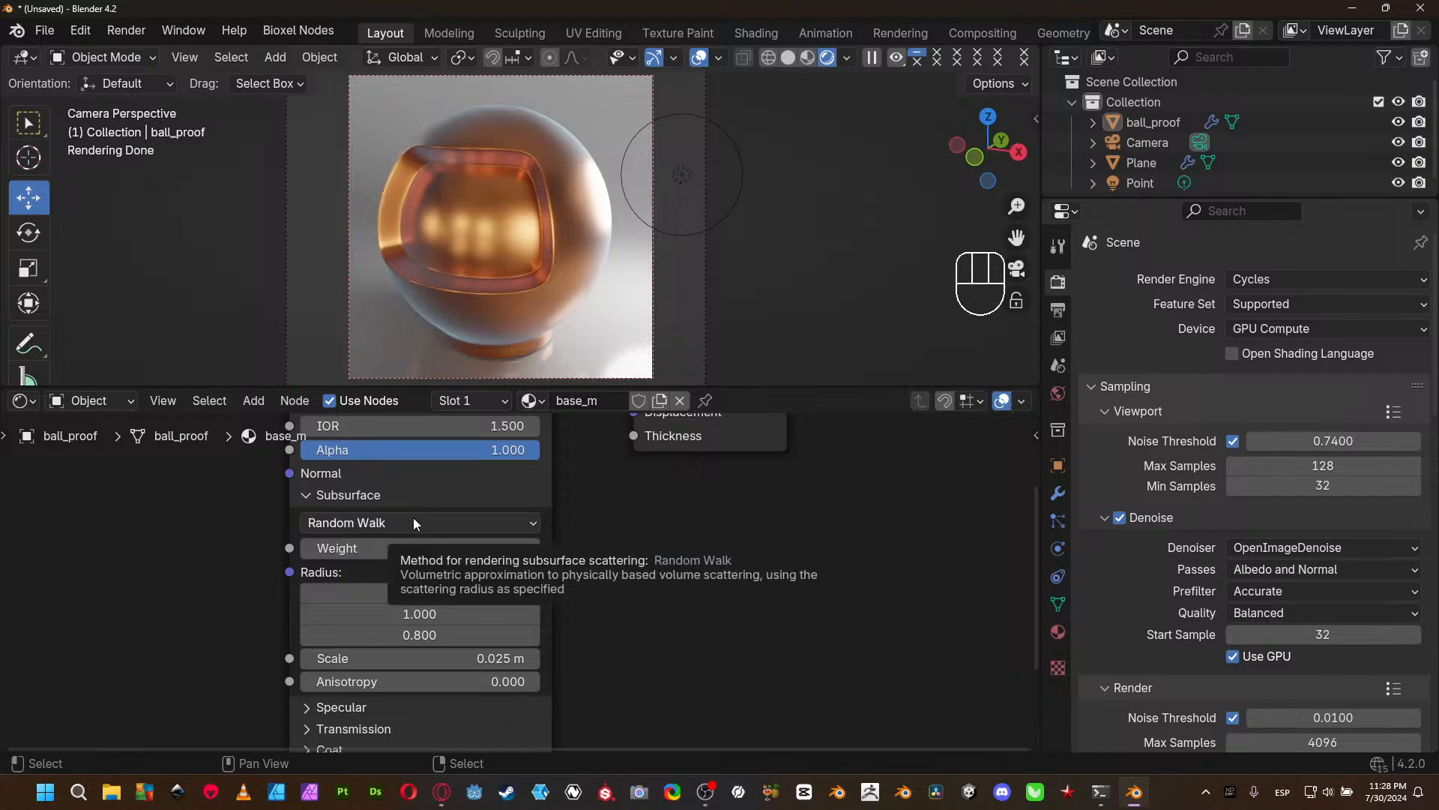
pyautogui.moveTo(617, 561); pyautogui.dragTo(633, 520, button='middle')
pyautogui.click(429, 625)
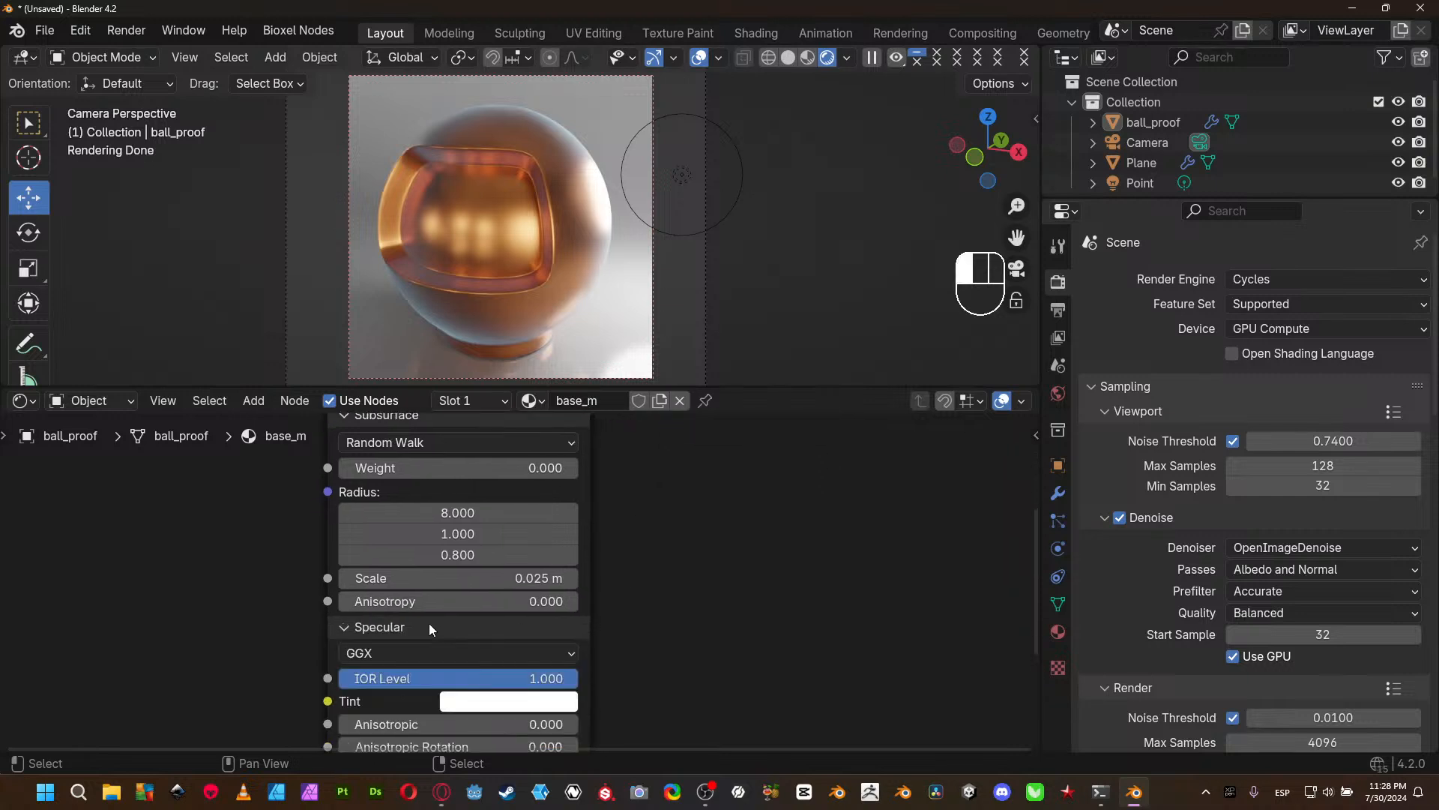
# - Keep the Specular distribution on GGX and change the Specular Tint to light blue
pyautogui.moveTo(676, 619); pyautogui.dragTo(699, 541, button='middle')
pyautogui.click(462, 573)
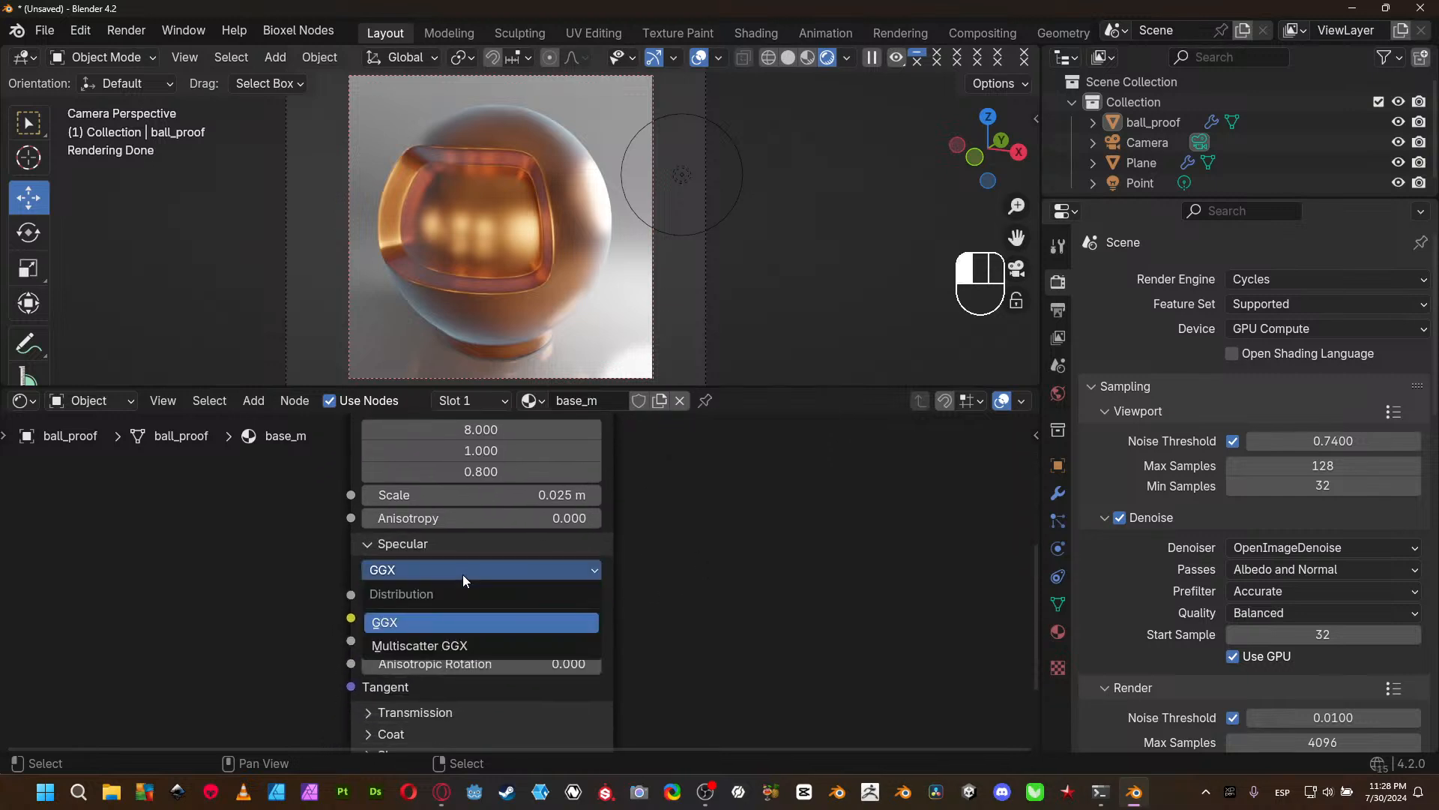
pyautogui.click(418, 618)
pyautogui.moveTo(694, 668); pyautogui.dragTo(701, 634, button='middle')
pyautogui.click(557, 591)
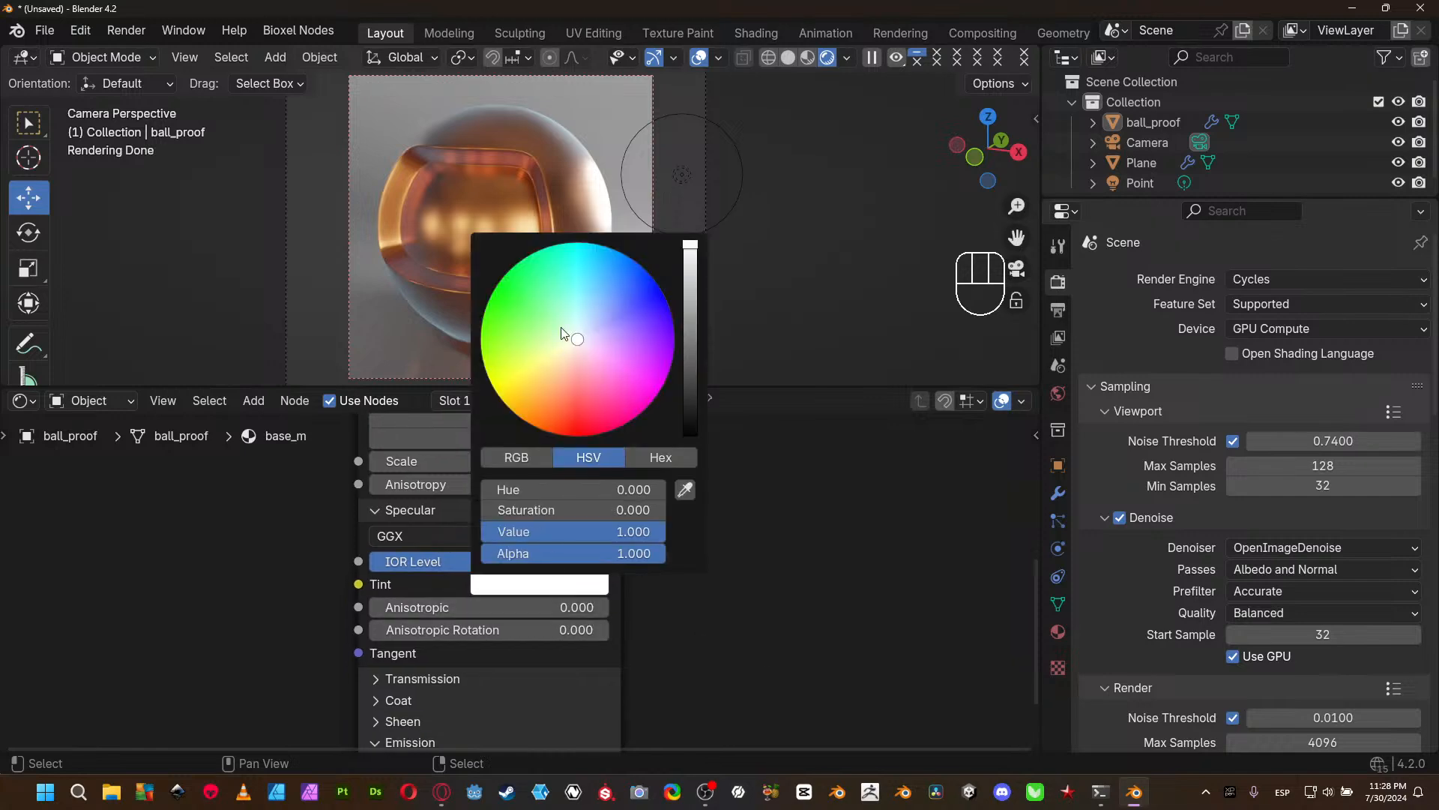
pyautogui.click(600, 295)
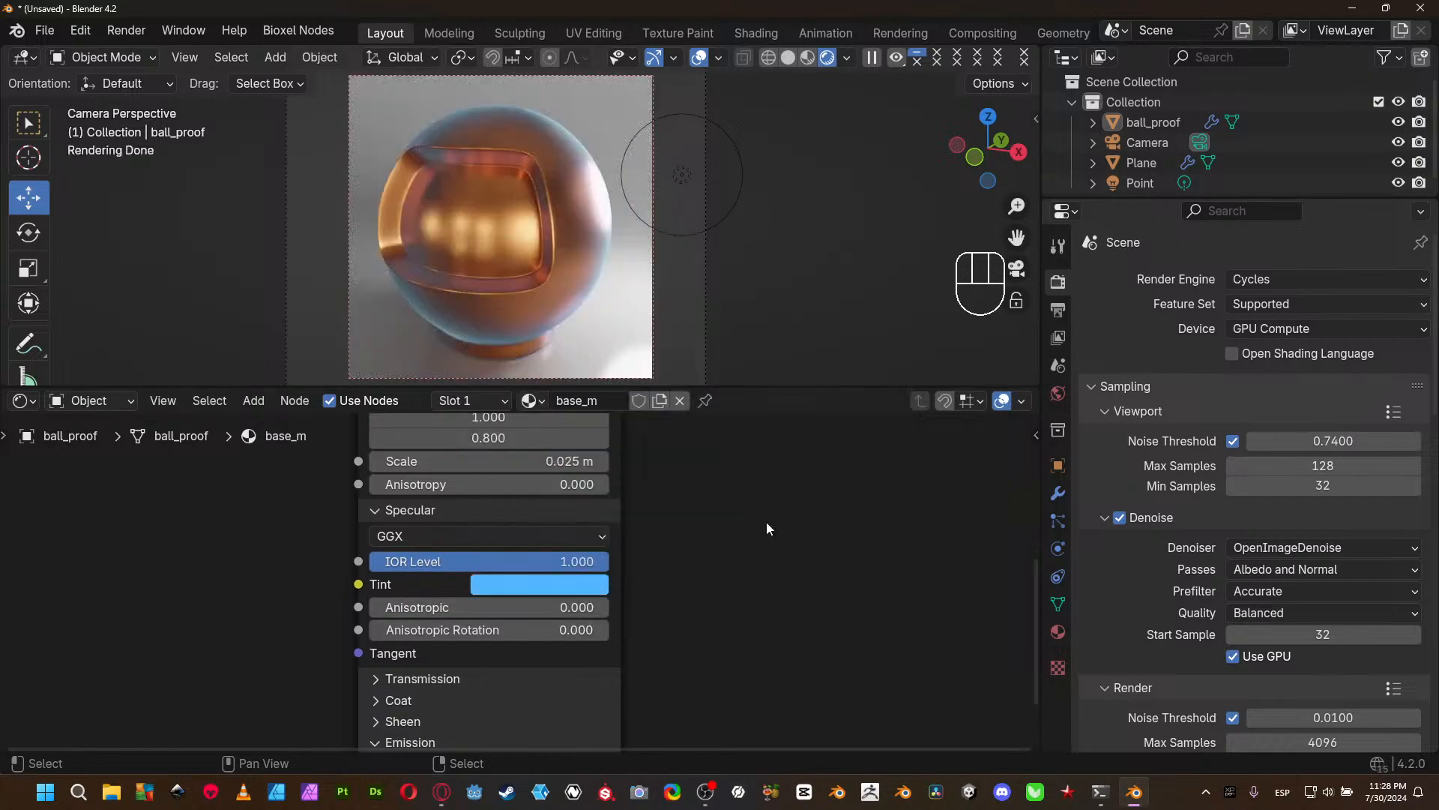
# - Expand the Coat section and set the Coat Weight to 1.000
pyautogui.moveTo(693, 572); pyautogui.dragTo(588, 621, button='middle')
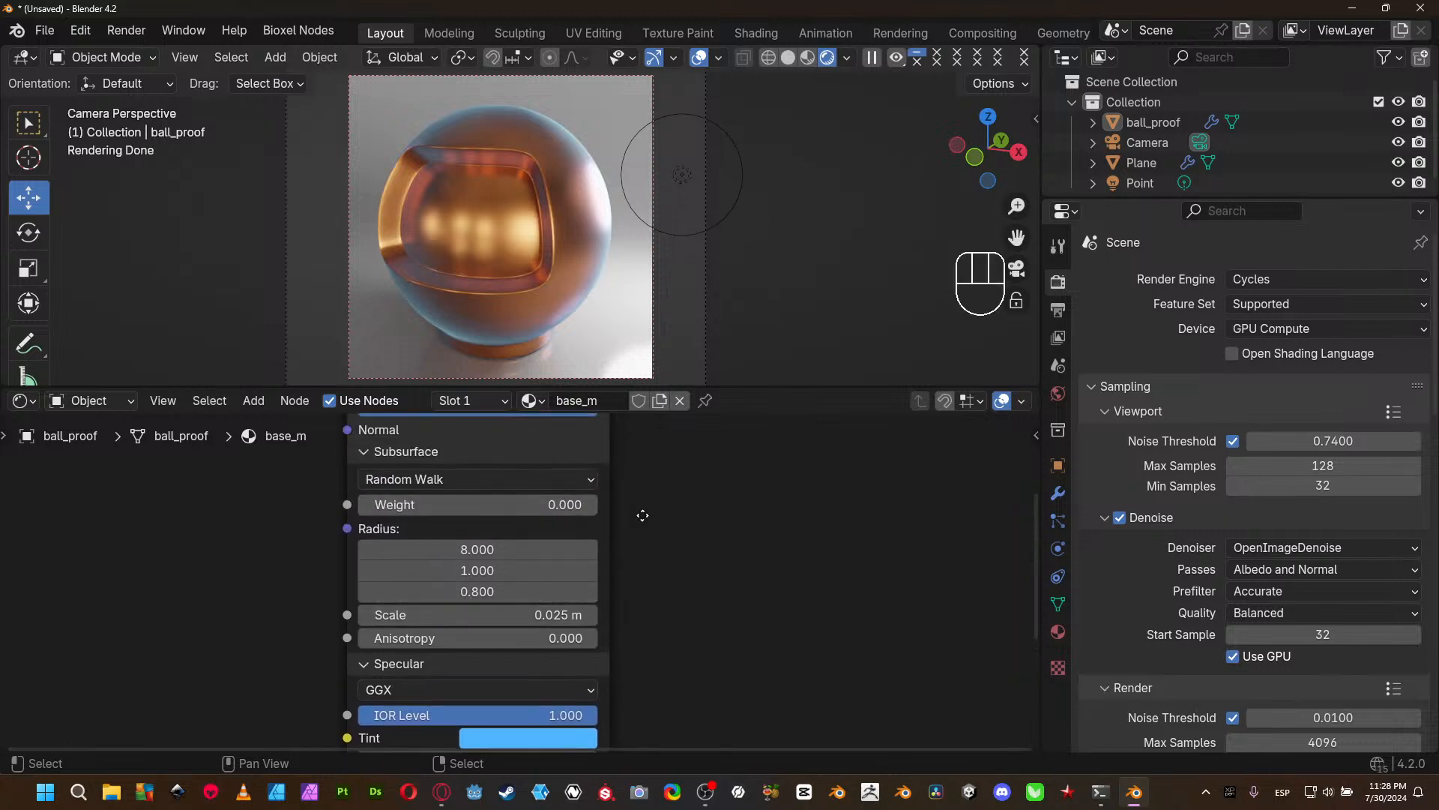
pyautogui.moveTo(641, 513); pyautogui.dragTo(630, 636, button='middle')
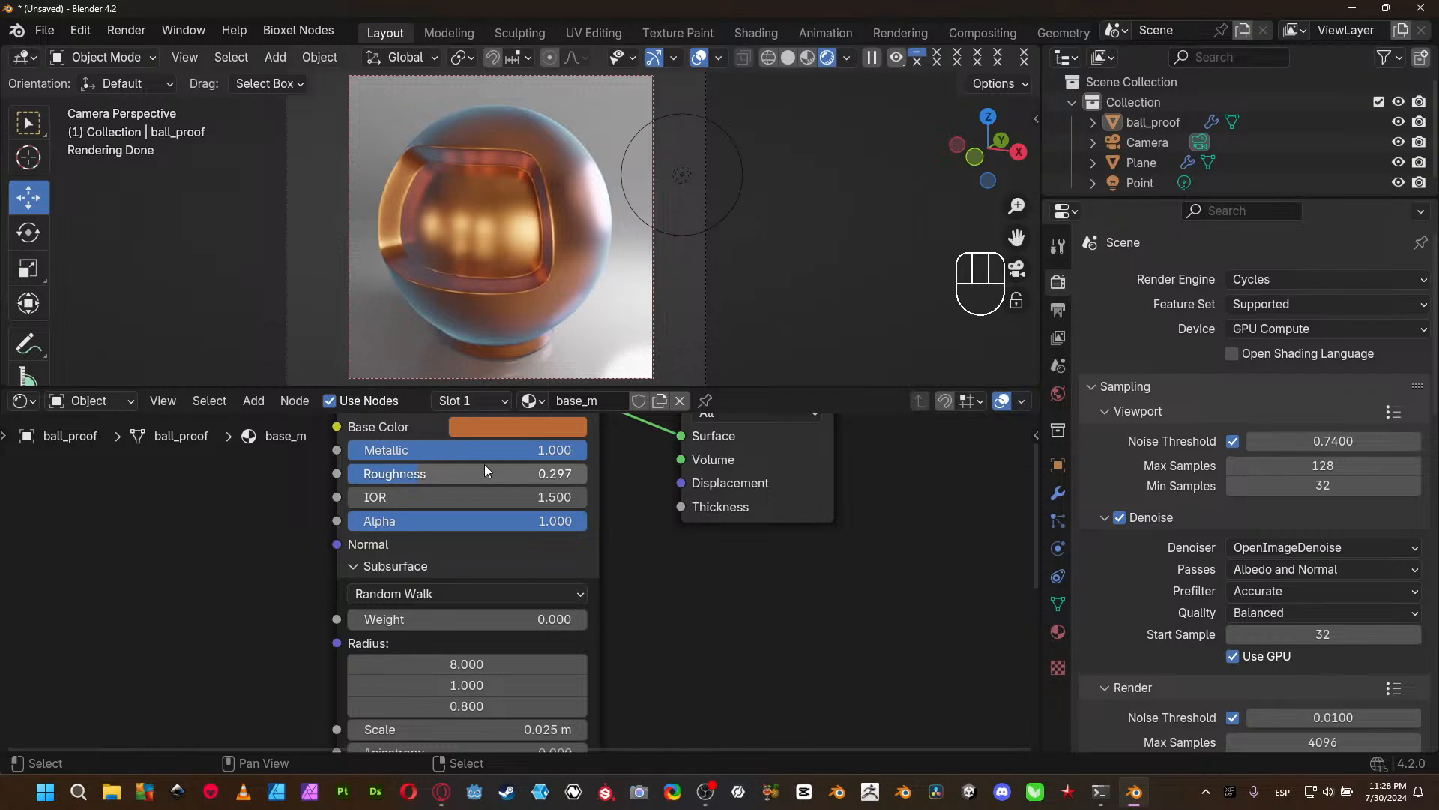
pyautogui.moveTo(640, 714); pyautogui.dragTo(703, 713, button='middle')
pyautogui.moveTo(615, 655); pyautogui.dragTo(625, 573, button='middle')
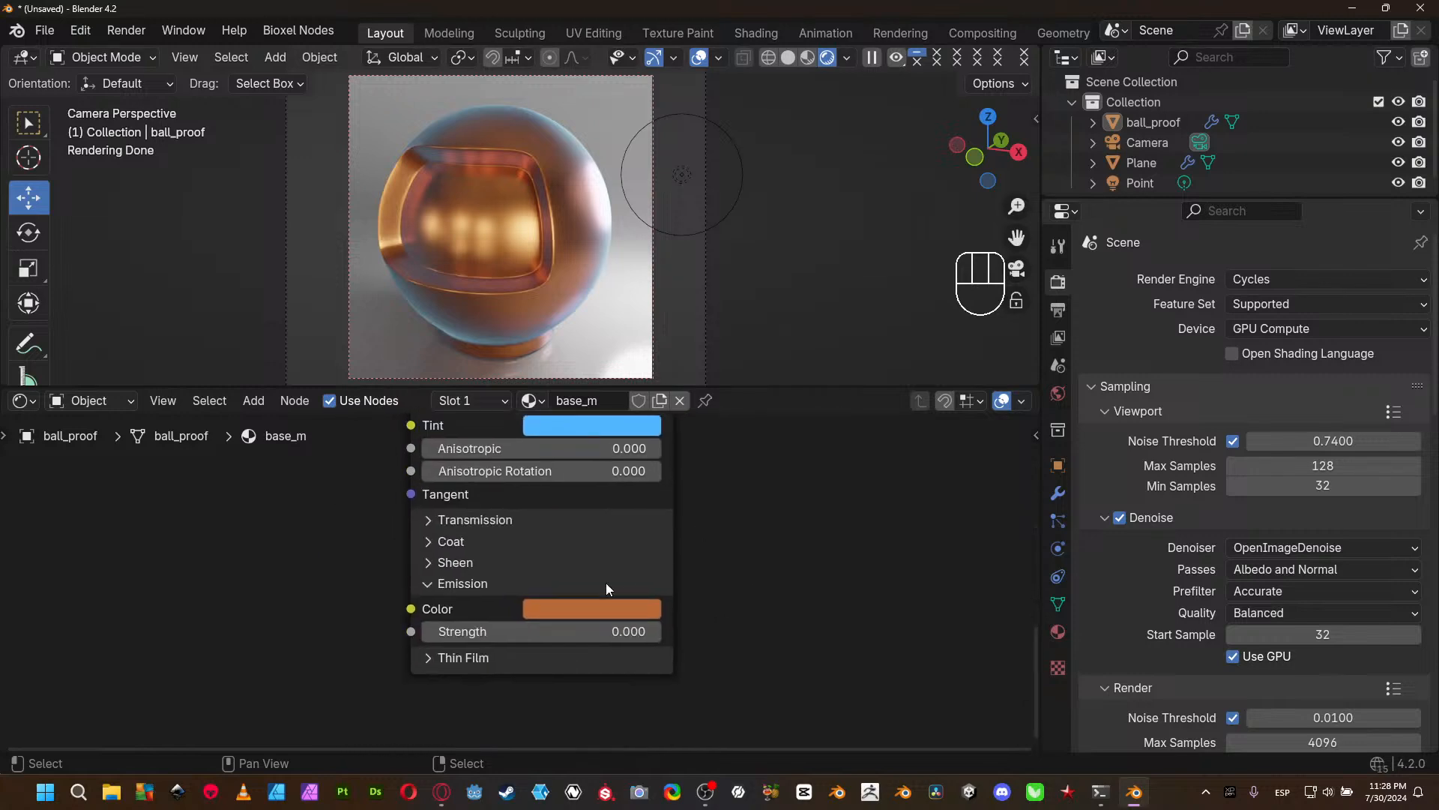
pyautogui.click(458, 544)
pyautogui.moveTo(519, 565); pyautogui.dragTo(660, 565)
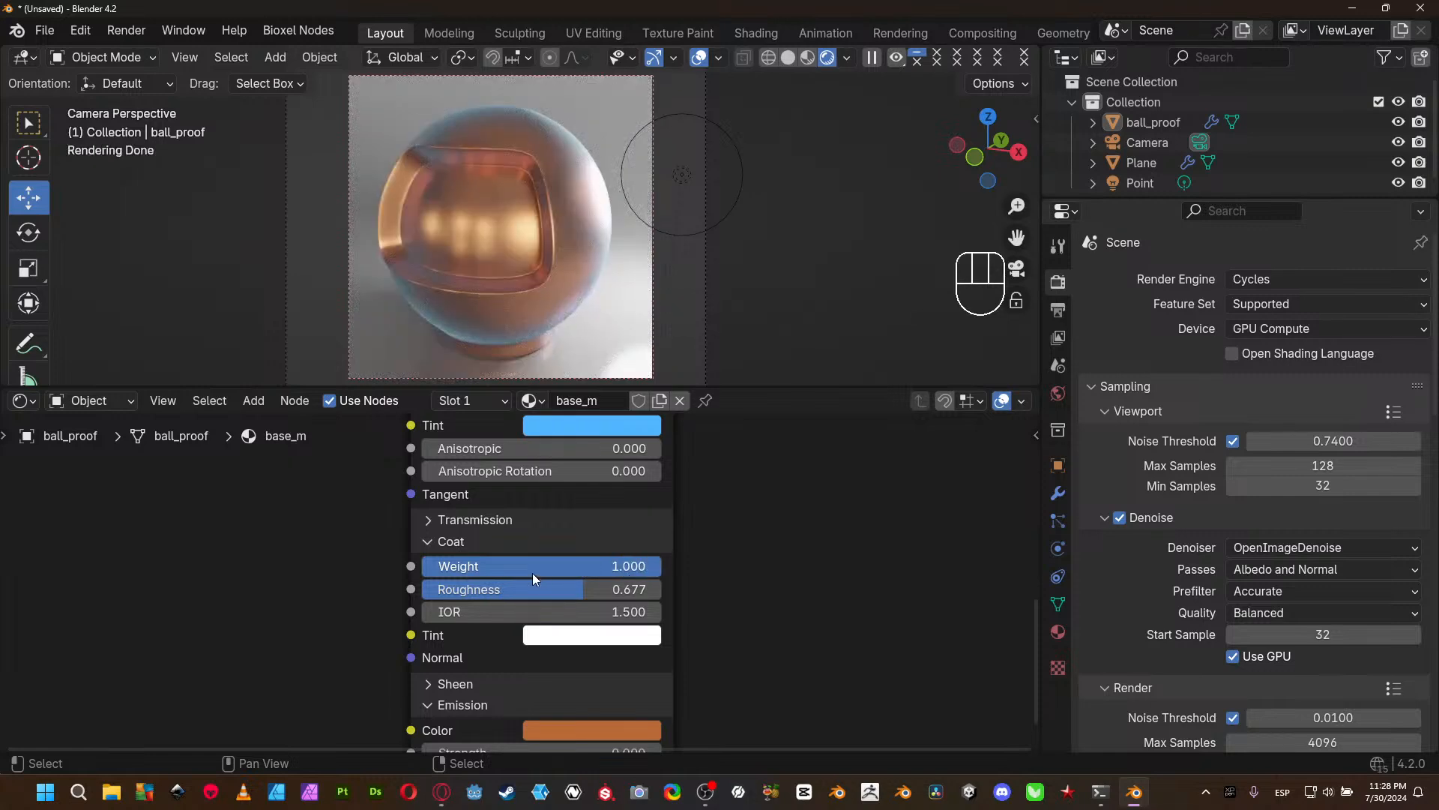
# - Expand the Transmission section, set its Weight to 1.000, and reduce the Coat Weight to 0.000
pyautogui.click(497, 519)
pyautogui.moveTo(515, 545); pyautogui.dragTo(659, 545)
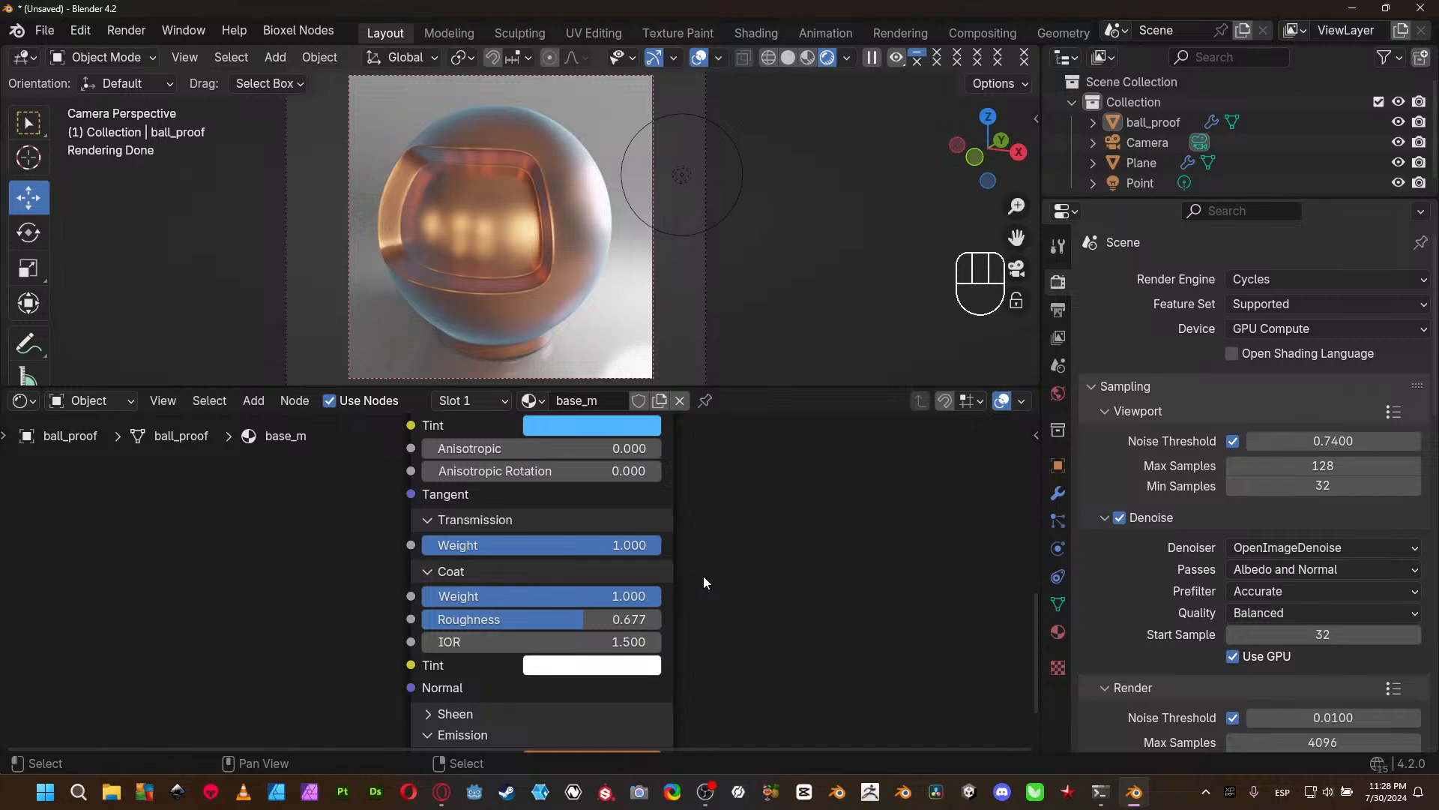
pyautogui.moveTo(705, 573); pyautogui.dragTo(706, 611, button='middle')
pyautogui.moveTo(631, 634); pyautogui.dragTo(390, 635)
# - Reduce the Principled BSDF's Metallic to 0.000
pyautogui.scroll(5, 651, 648)
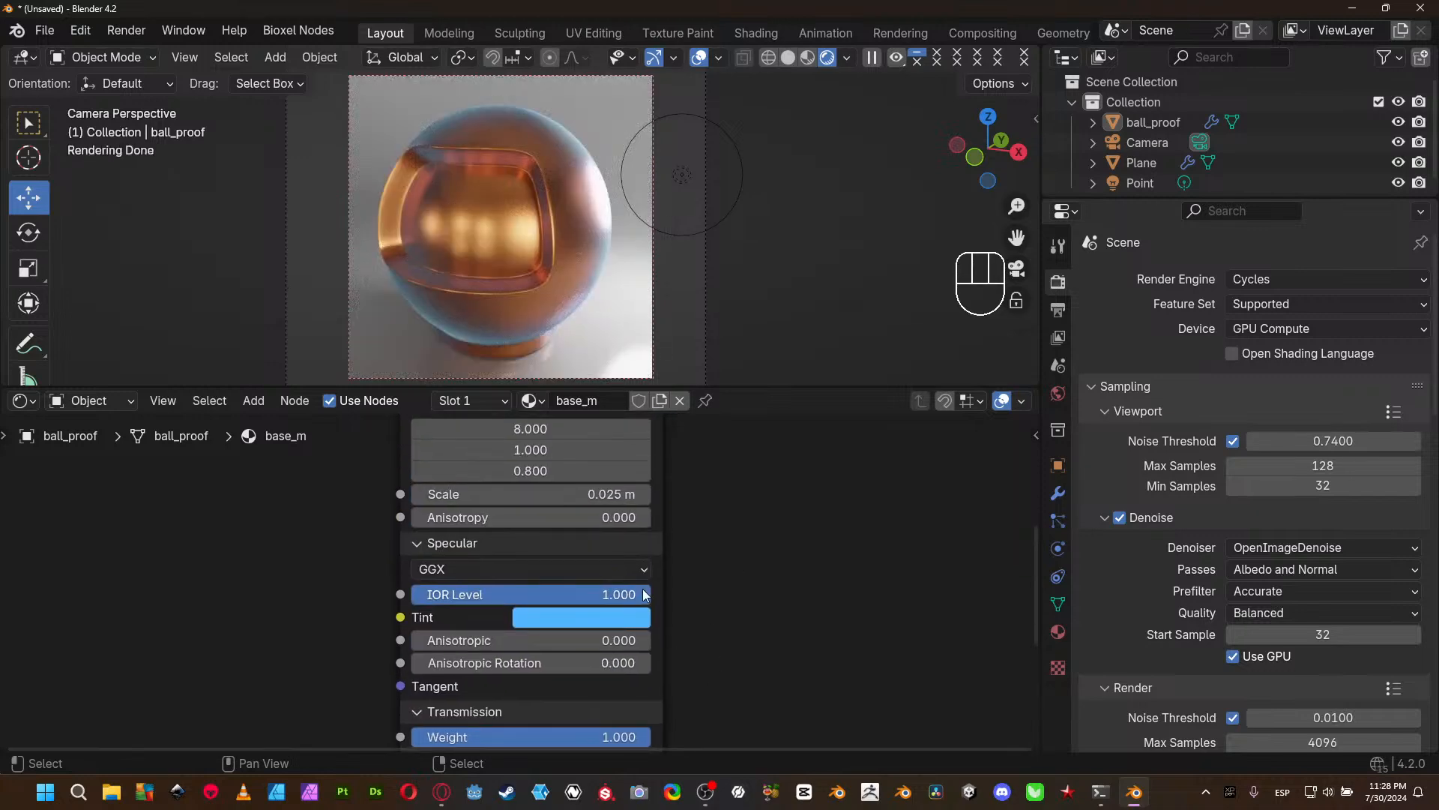
pyautogui.scroll(-5, 670, 623)
pyautogui.scroll(10, 691, 487)
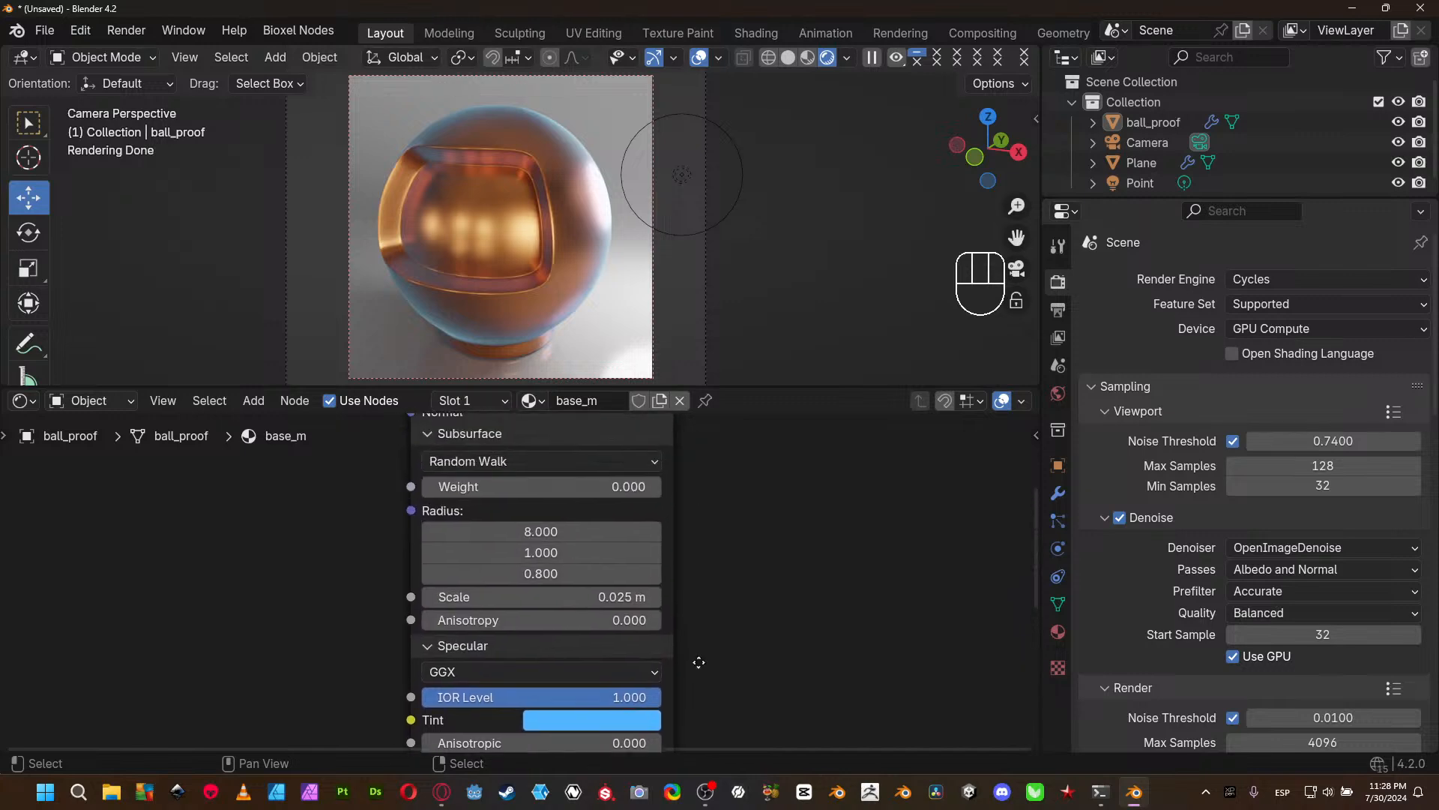
pyautogui.scroll(5, 678, 600)
pyautogui.moveTo(627, 510); pyautogui.dragTo(493, 499)
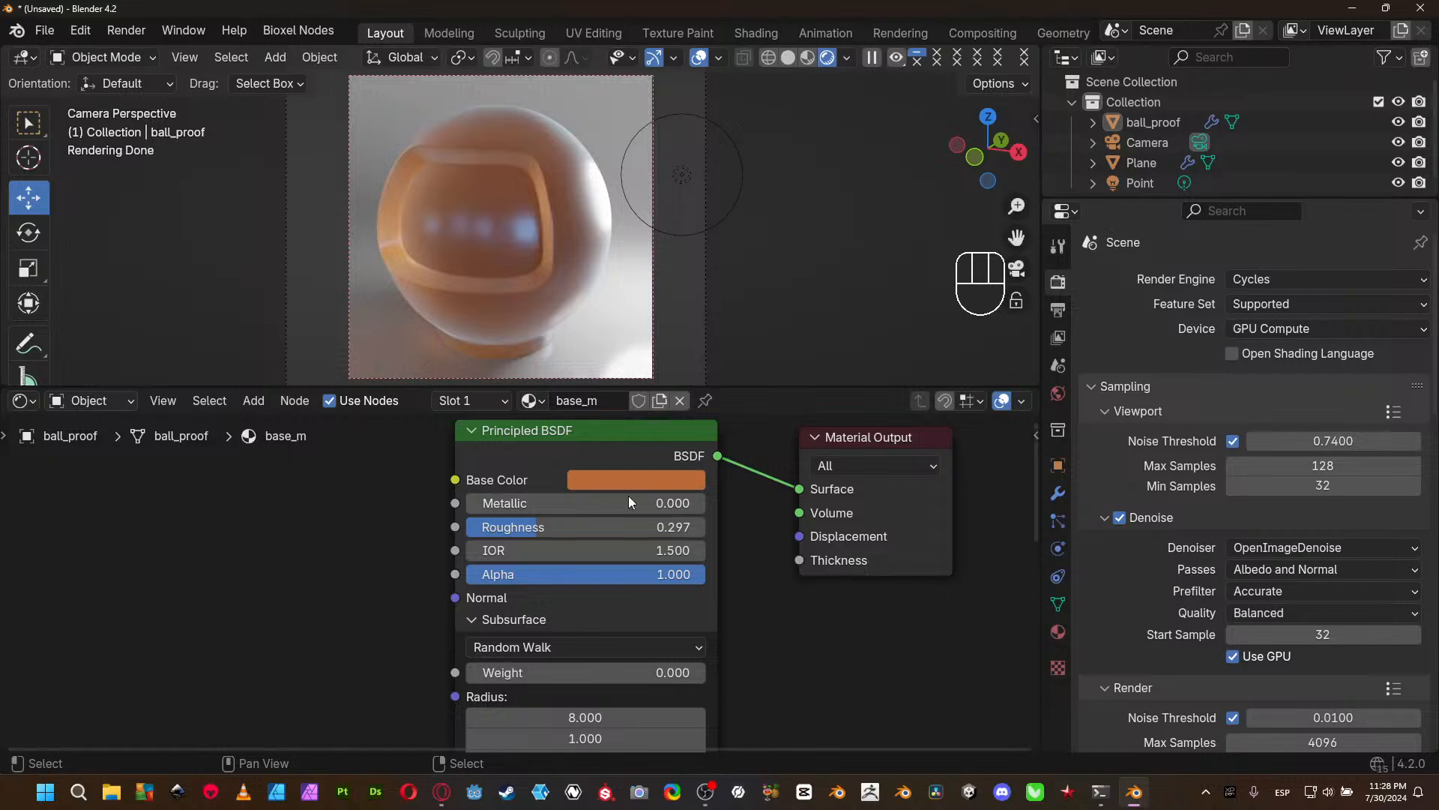
# - Set the Principled BSDF's Metallic to 0.184
pyautogui.click(571, 499)
pyautogui.write('184')
pyautogui.press('Return')
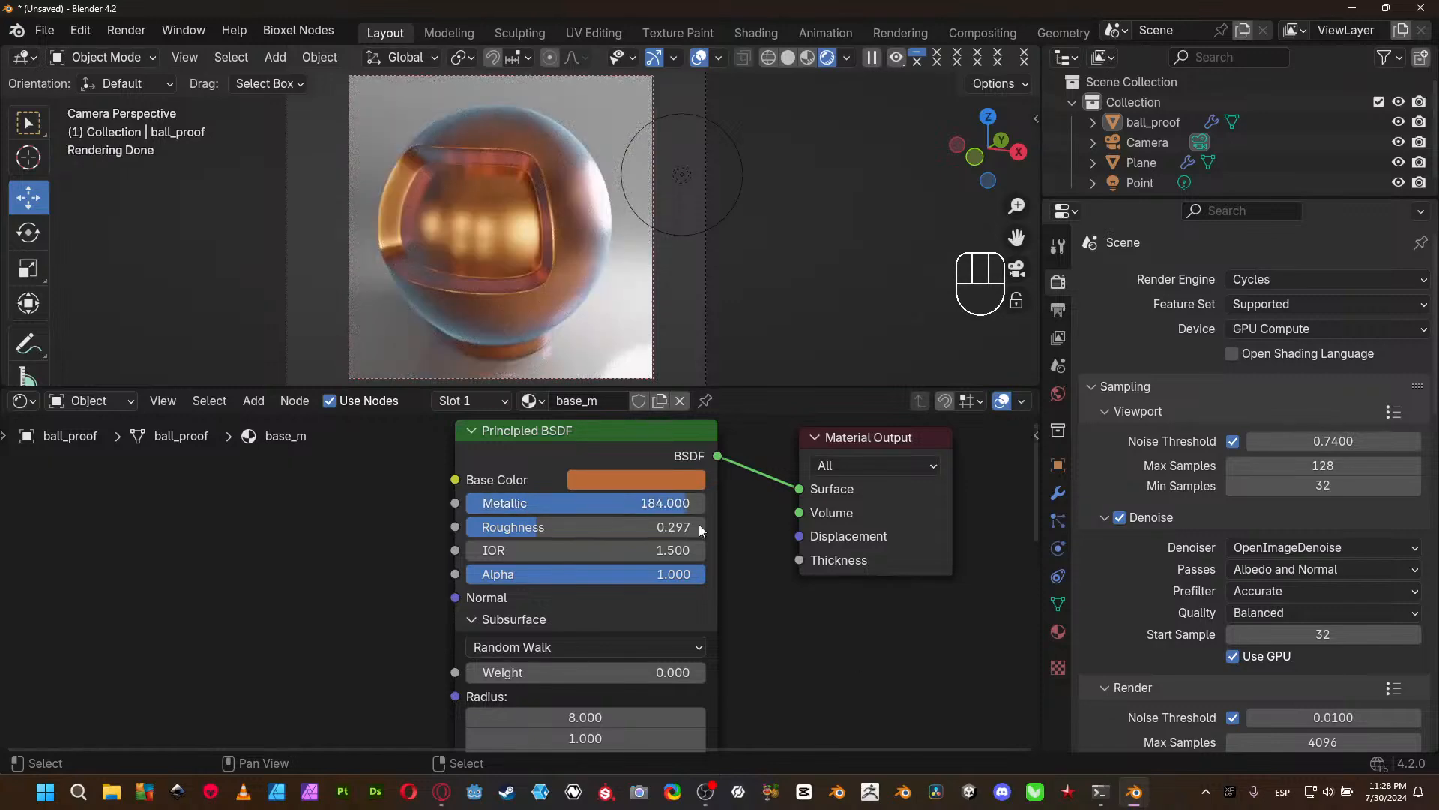
pyautogui.click(657, 506)
pyautogui.write('.184')
pyautogui.press('Return')
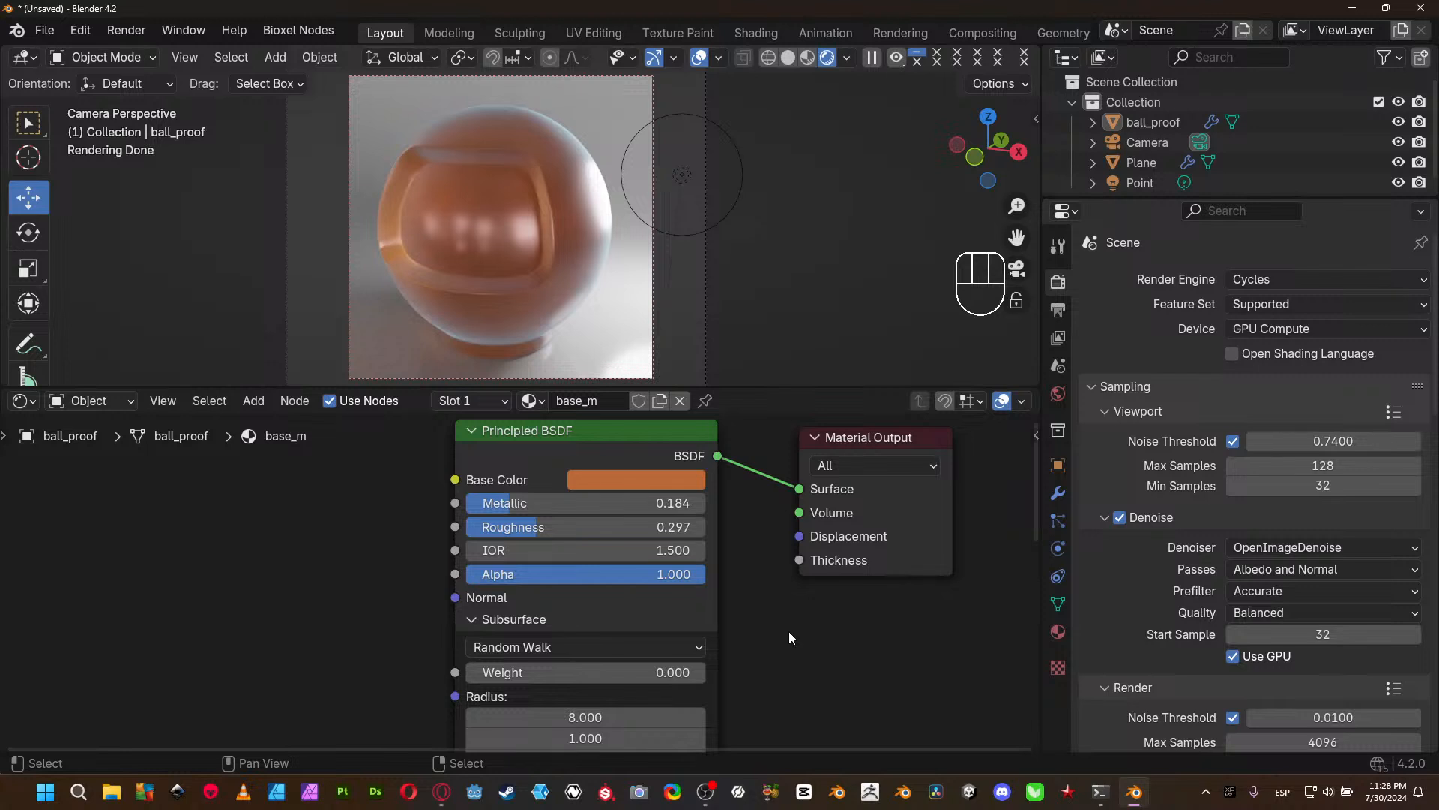
# - Lower the Coat Roughness to 0.360 and the Principled BSDF's main Roughness to 0.141
pyautogui.scroll(-5, 789, 632)
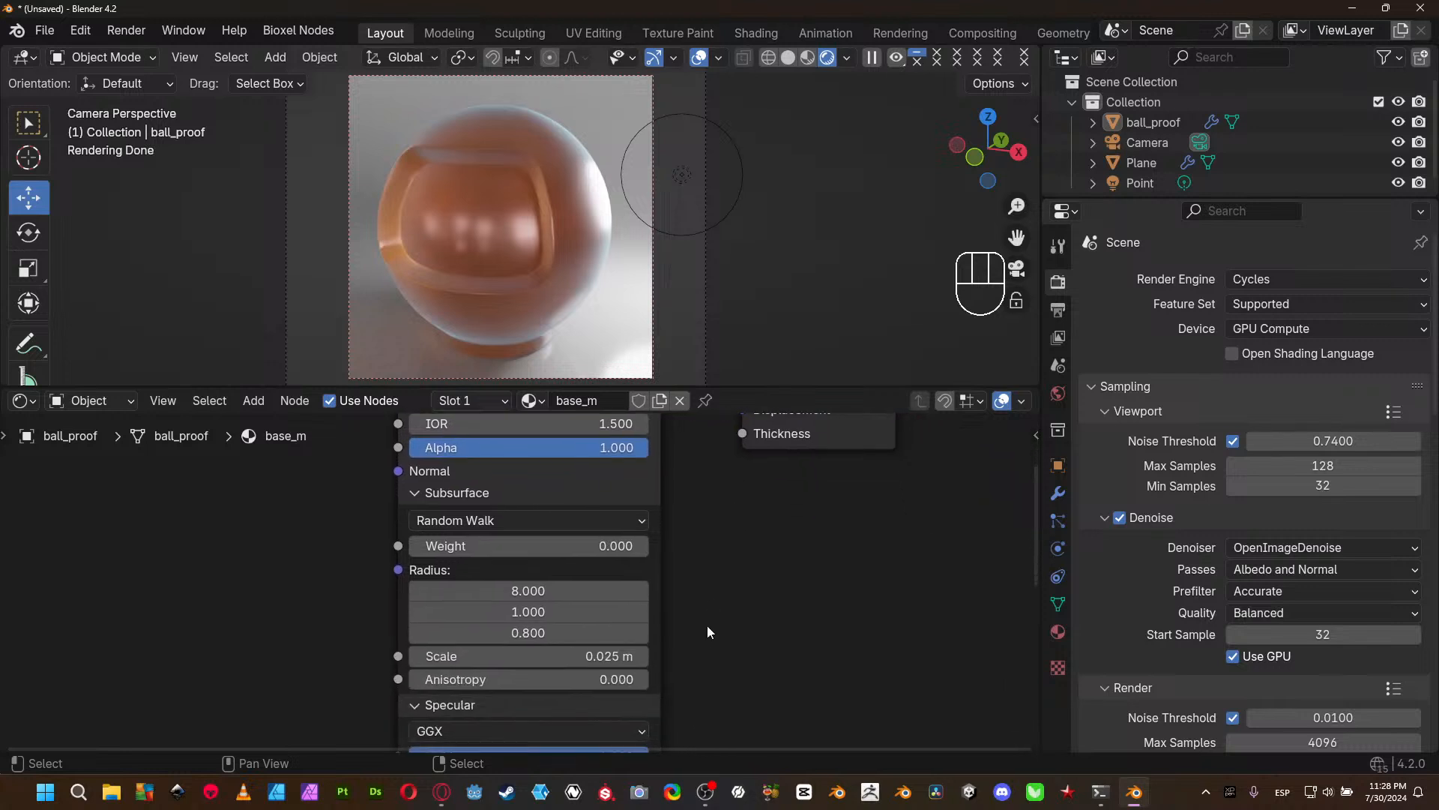
pyautogui.scroll(-5, 709, 600)
pyautogui.scroll(-1, 634, 601)
pyautogui.moveTo(541, 698); pyautogui.dragTo(474, 697)
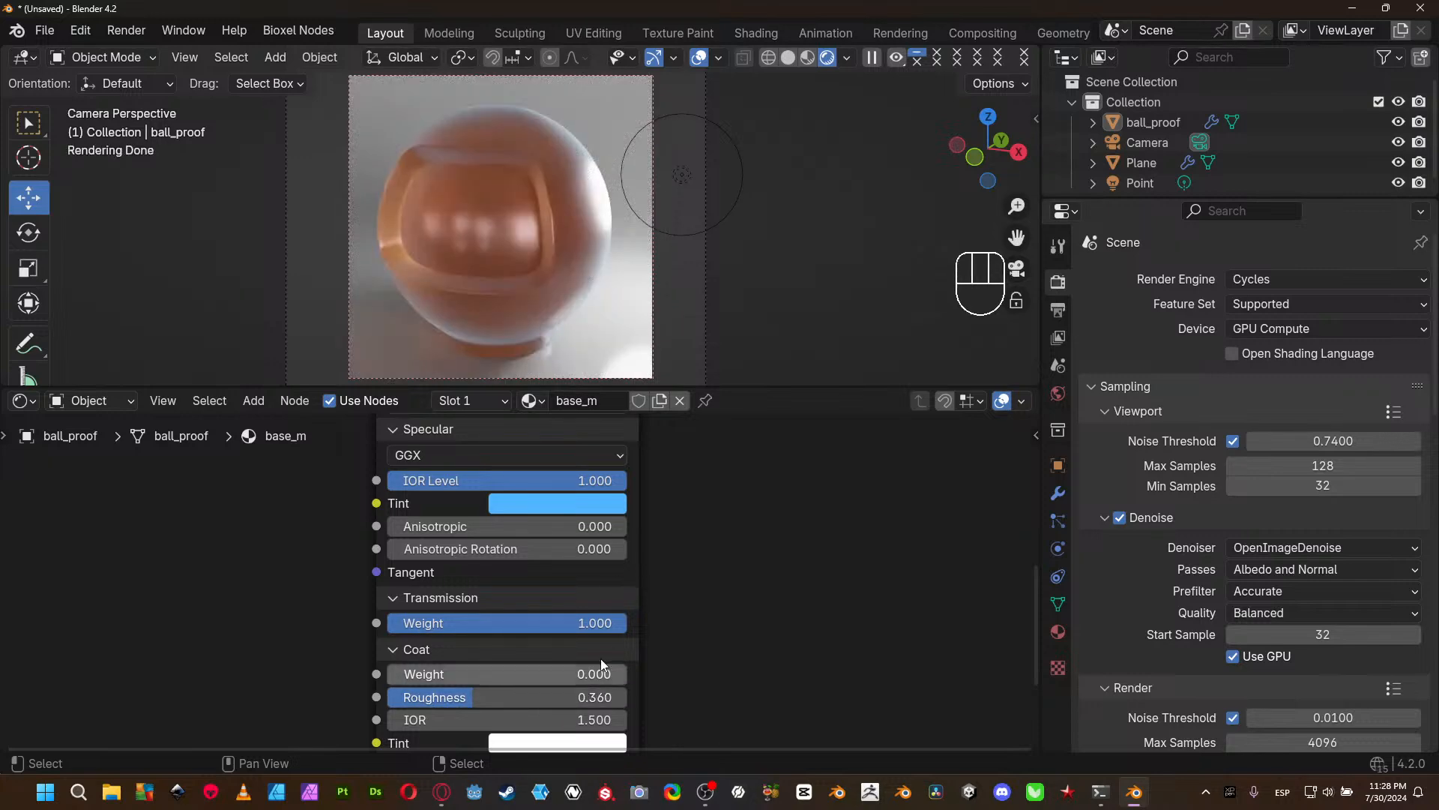
pyautogui.scroll(10, 712, 537)
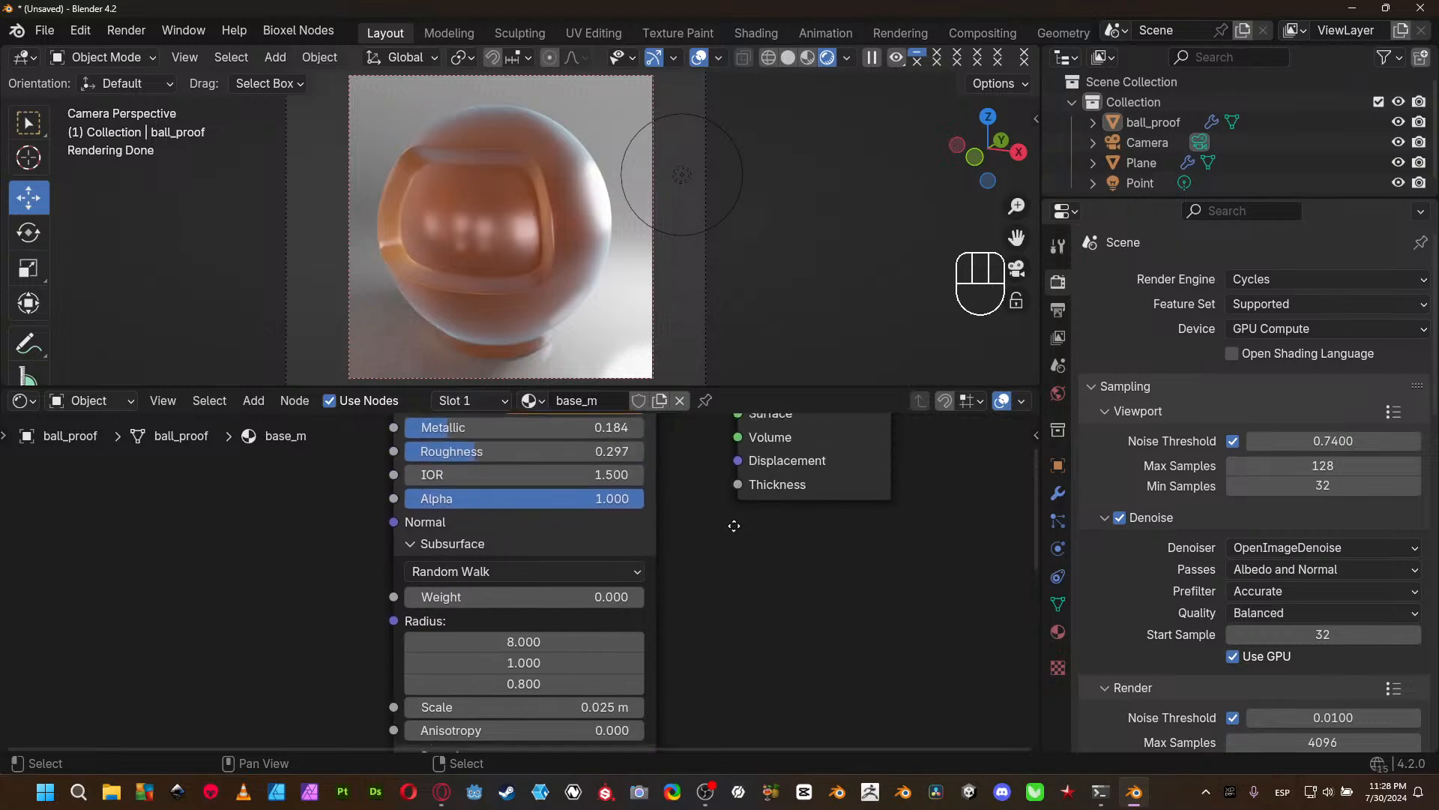
pyautogui.moveTo(529, 479); pyautogui.dragTo(492, 478)
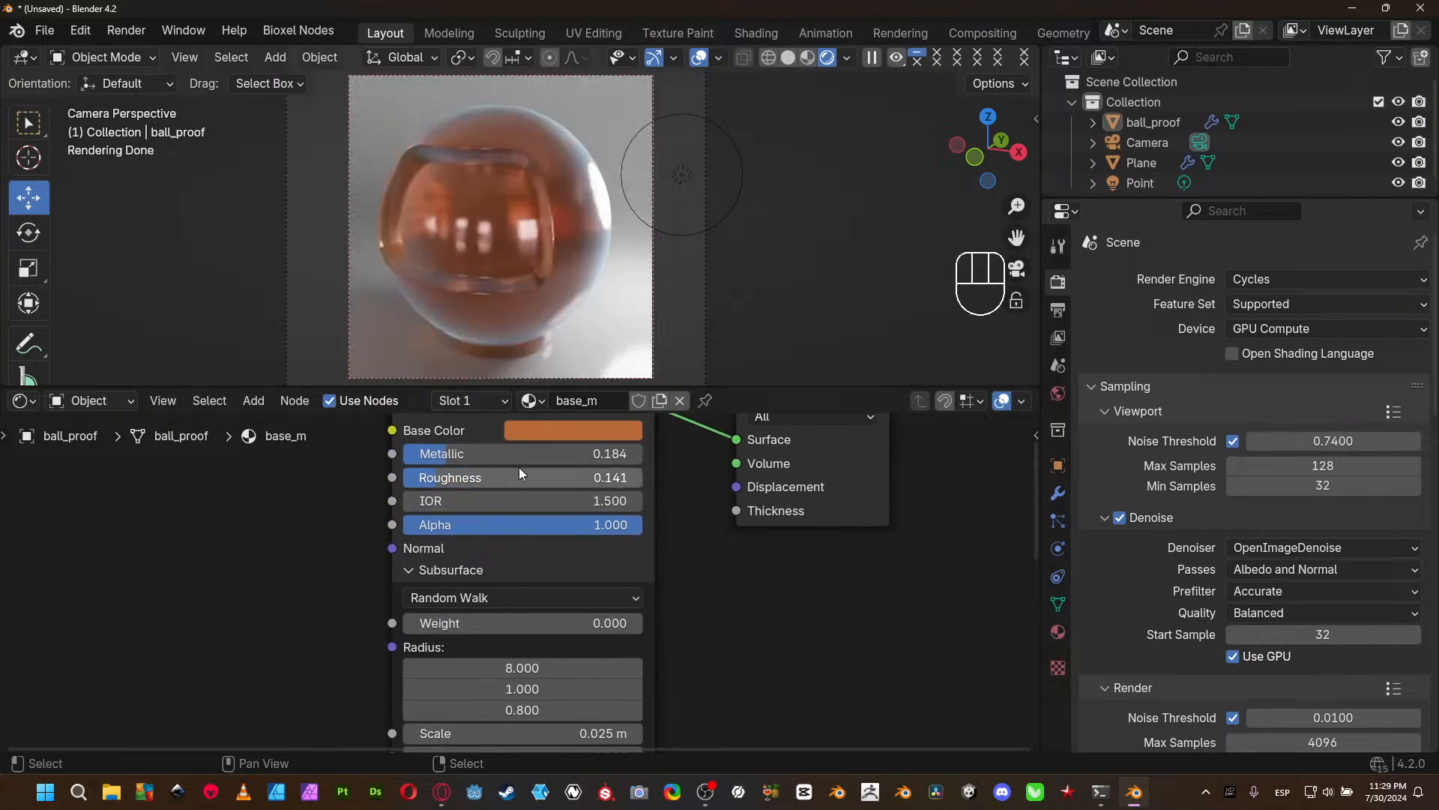
# - Change the Principled BSDF's Base Color to a light golden yellow
pyautogui.click(560, 430)
pyautogui.moveTo(663, 374)
pyautogui.mouseDown()
pyautogui.moveTo(637, 377)
pyautogui.moveTo(652, 377)
pyautogui.mouseUp()
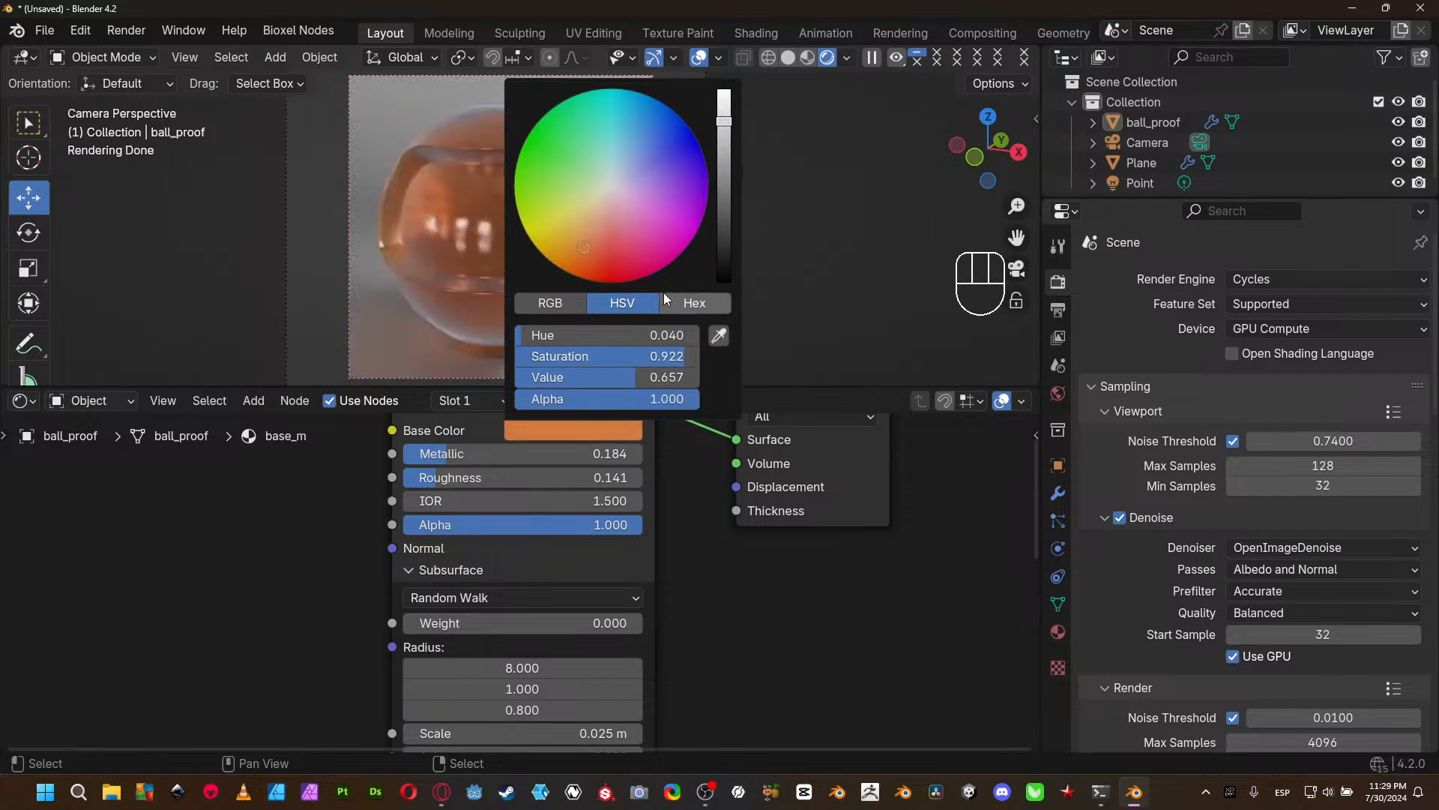
pyautogui.moveTo(583, 250)
pyautogui.mouseDown()
pyautogui.moveTo(554, 241)
pyautogui.moveTo(580, 229)
pyautogui.mouseUp()
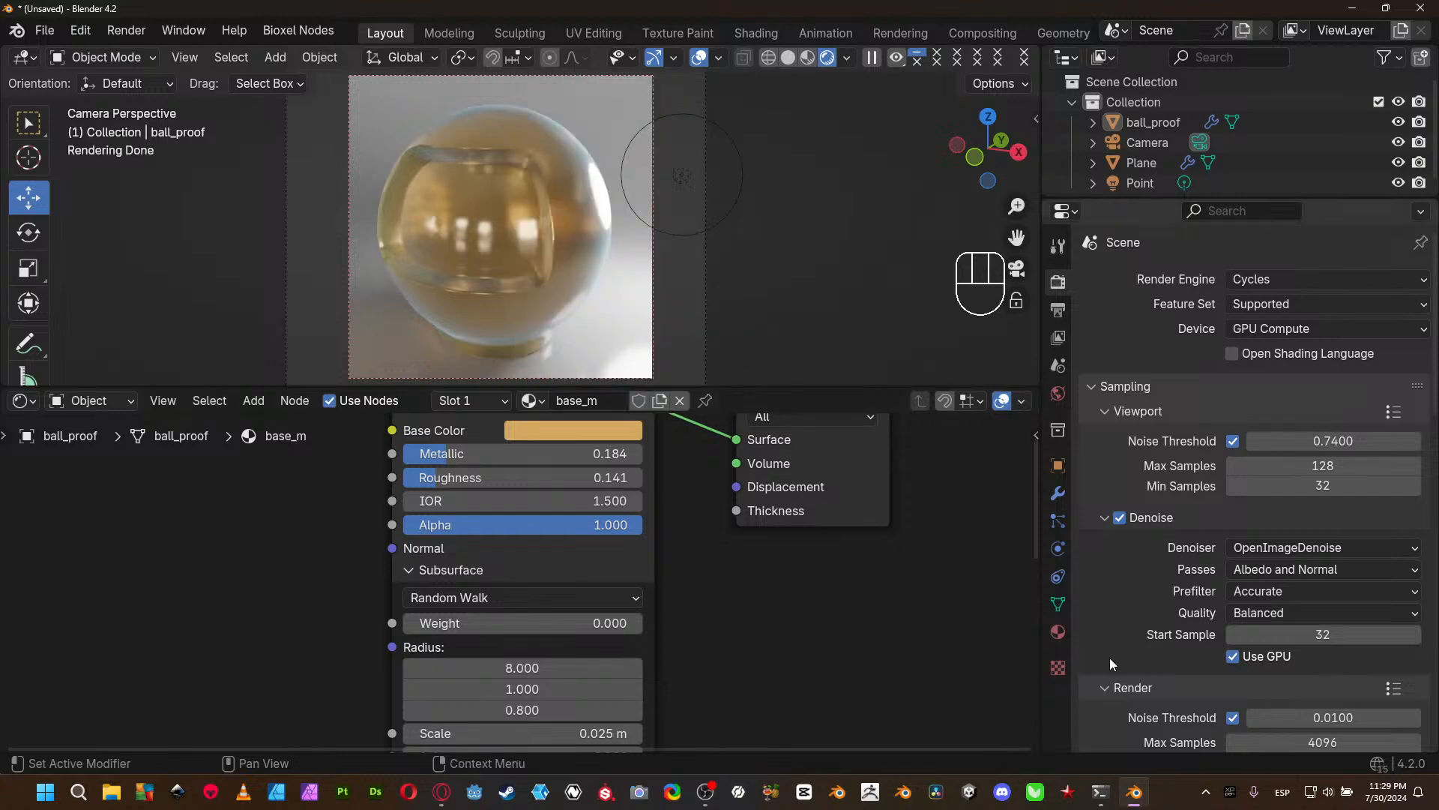
pyautogui.moveTo(739, 643); pyautogui.dragTo(686, 626, button='middle')
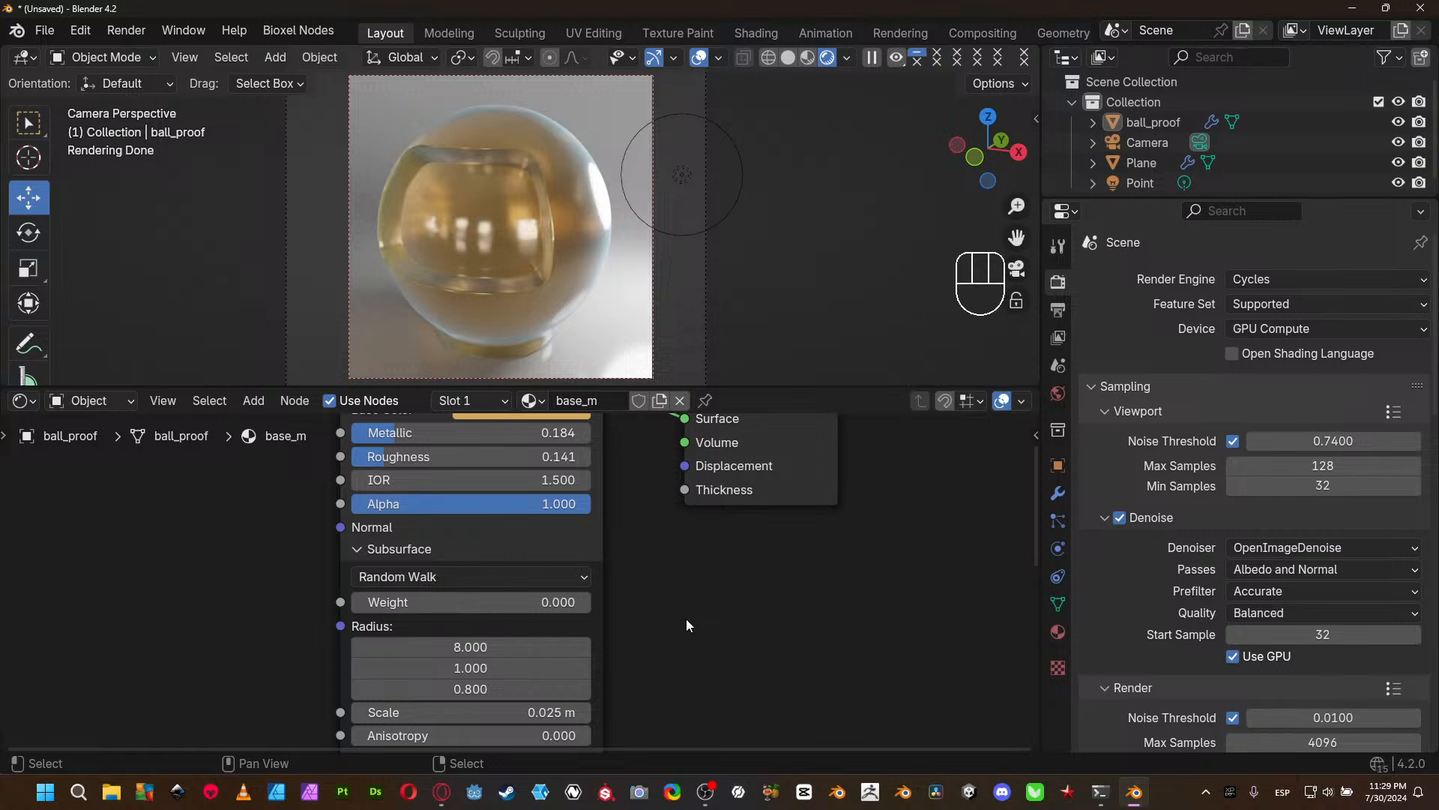
pyautogui.moveTo(284, 539); pyautogui.dragTo(283, 632, button='middle')
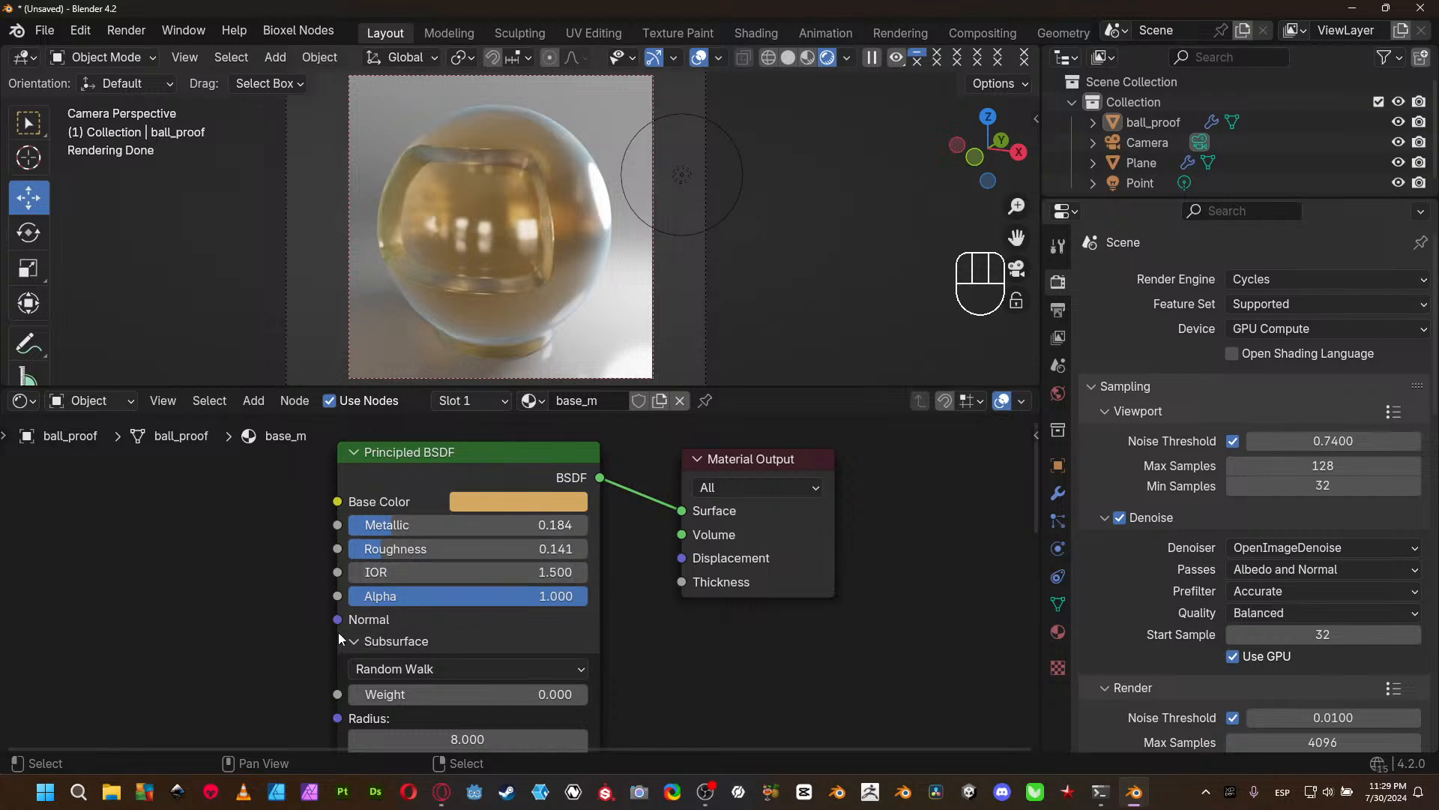
pyautogui.moveTo(268, 647); pyautogui.dragTo(254, 594, button='middle')
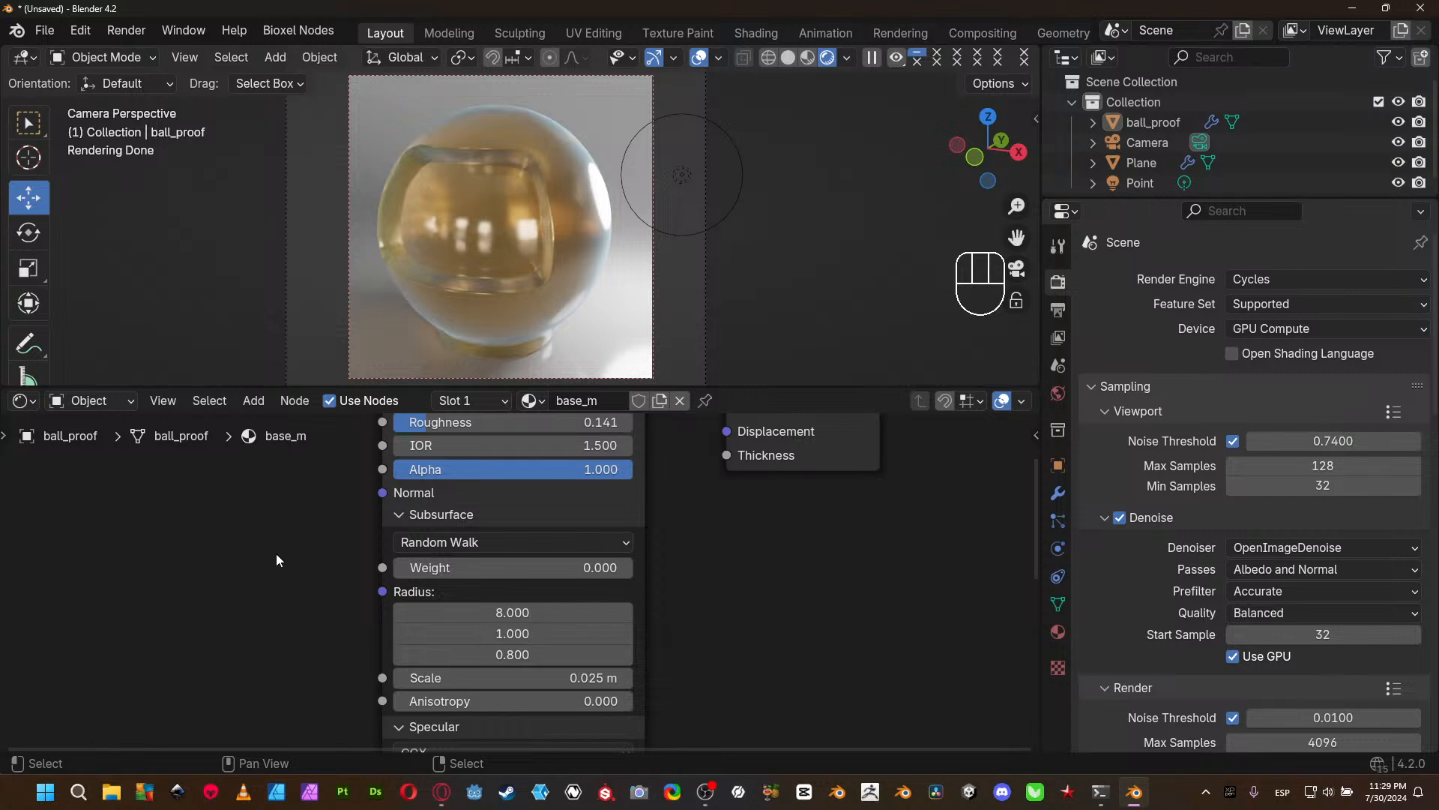